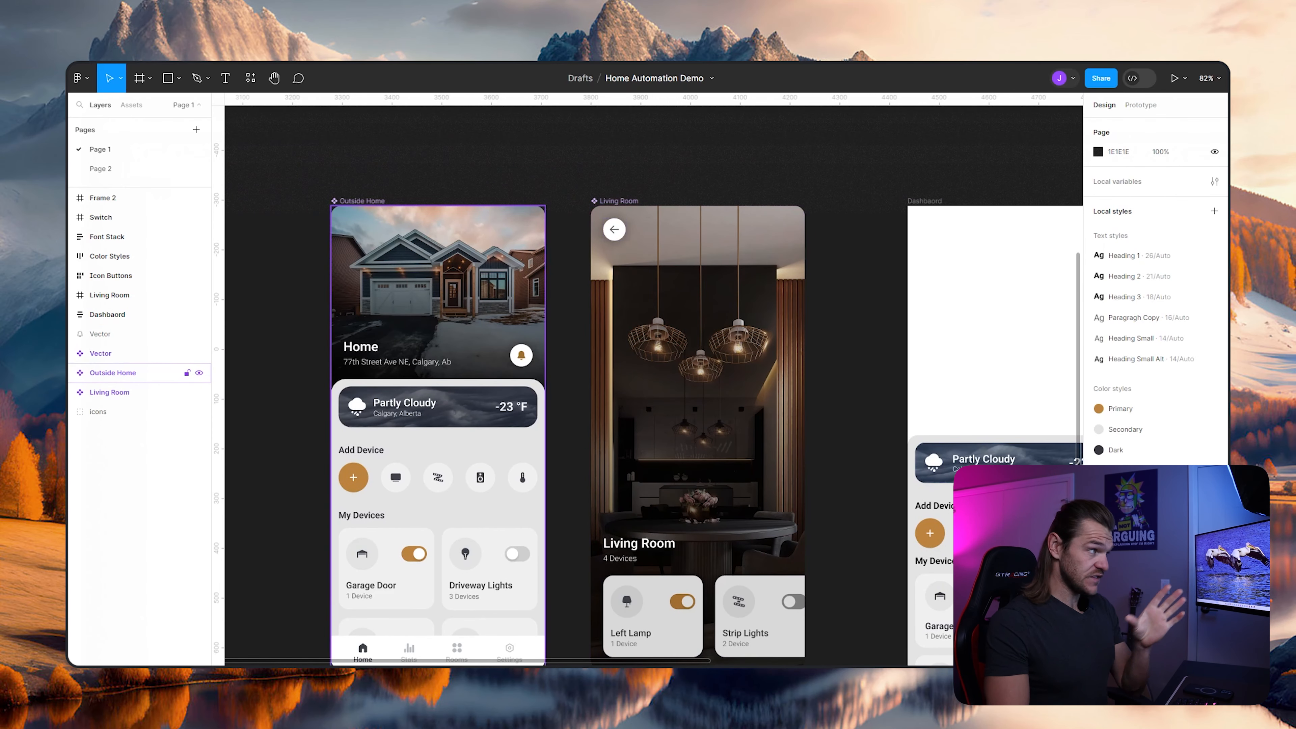
- Replace the Dashbaord frame's white fill with the photo of the grey house
{"action": "left_click_drag", "start_coordinate": [765, 409], "coordinate": [674, 402]}
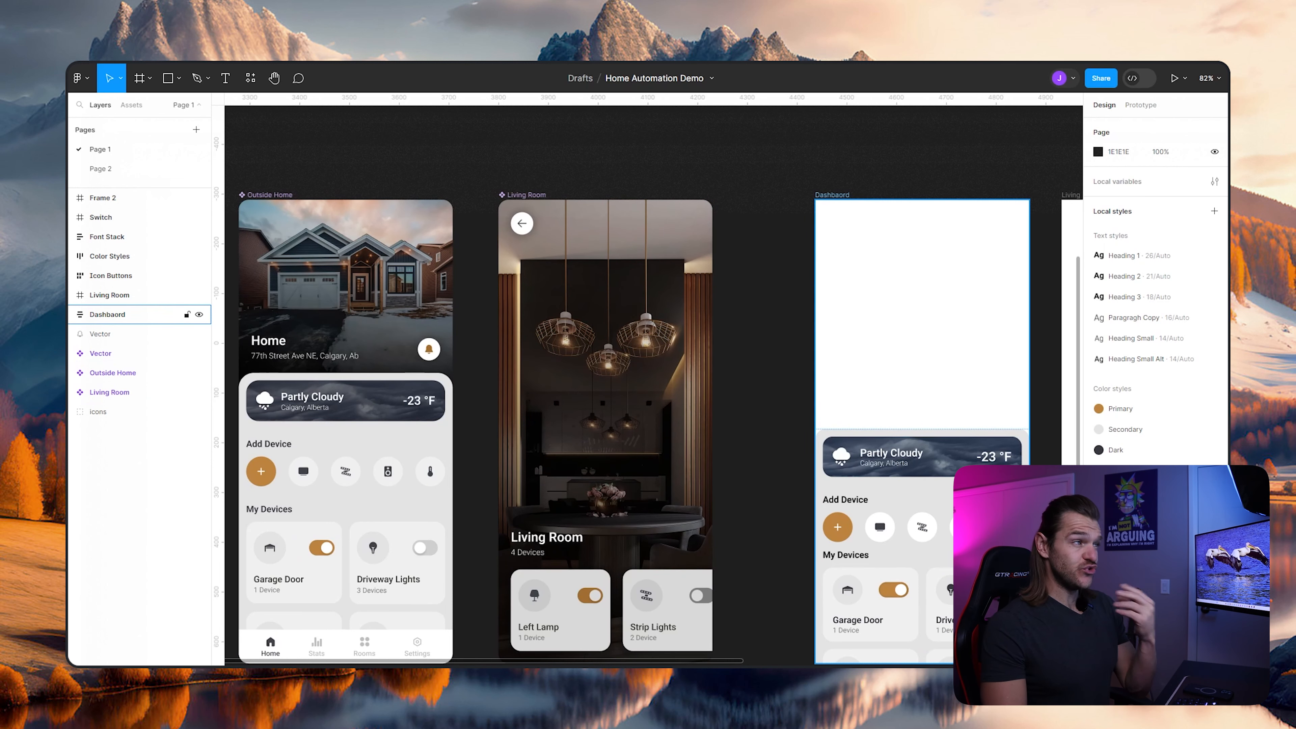
{"action": "left_click", "coordinate": [832, 195]}
{"action": "left_click_drag", "start_coordinate": [833, 195], "coordinate": [622, 194]}
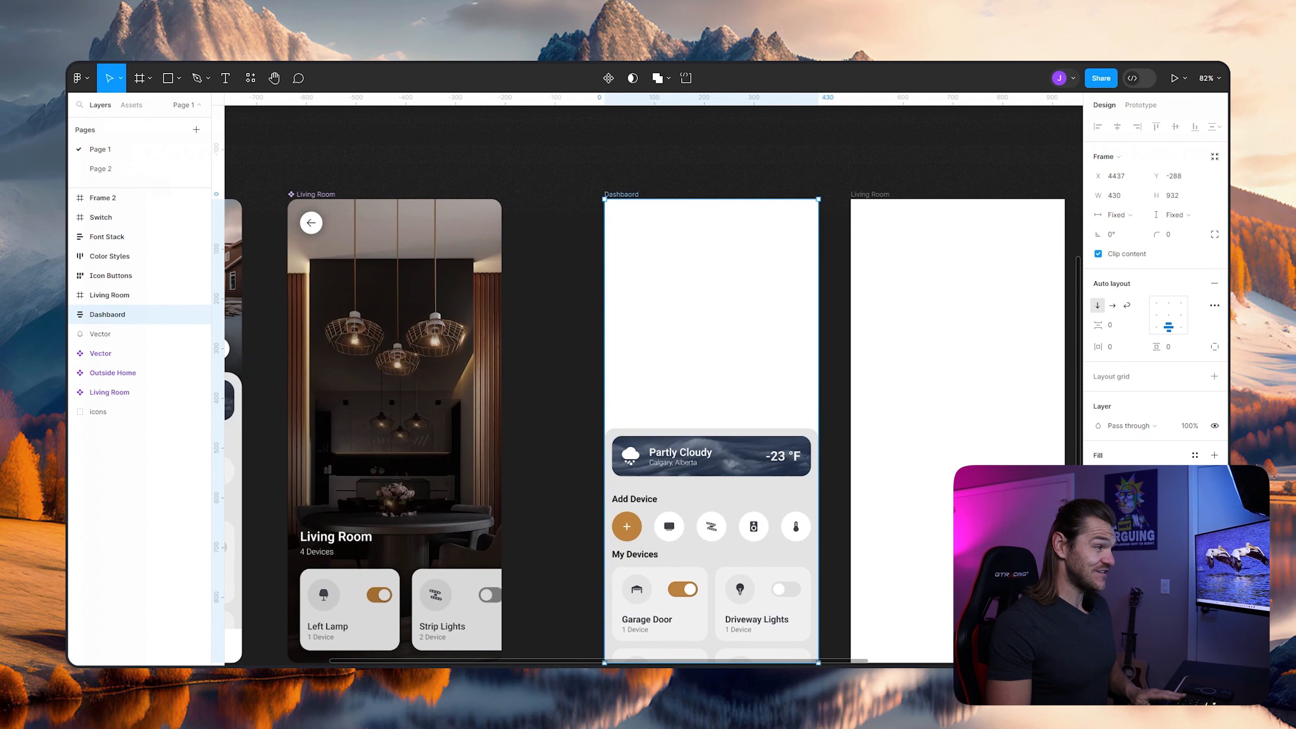
{"action": "scroll", "coordinate": [692, 251], "scroll_direction": "up", "scroll_amount": 3}
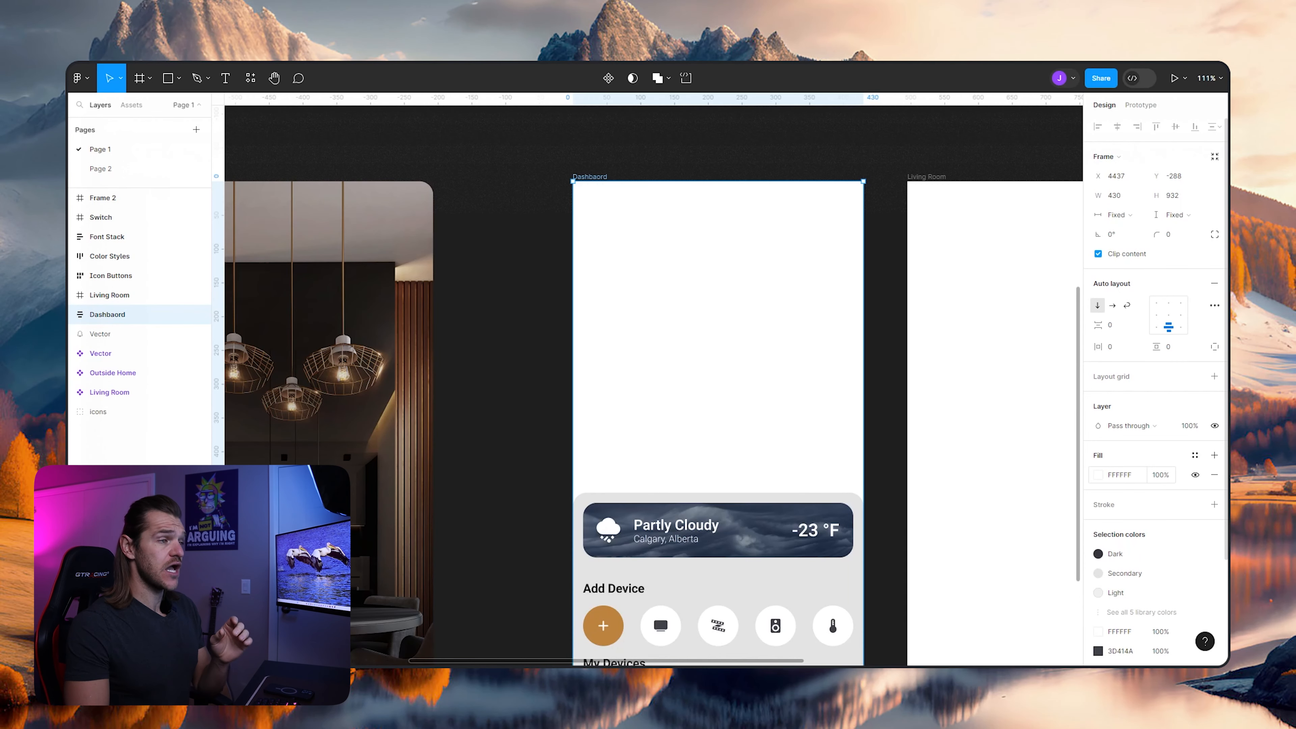
{"action": "left_click", "coordinate": [1098, 475]}
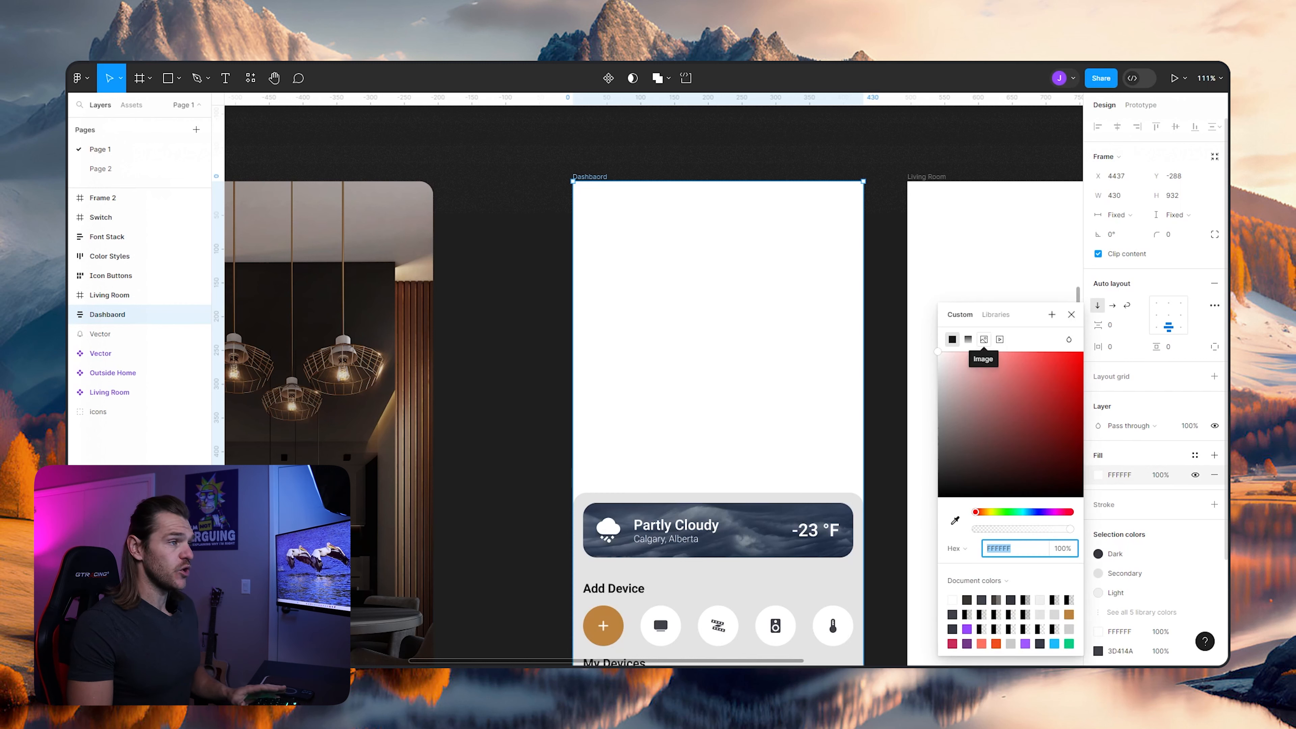
{"action": "left_click", "coordinate": [984, 338]}
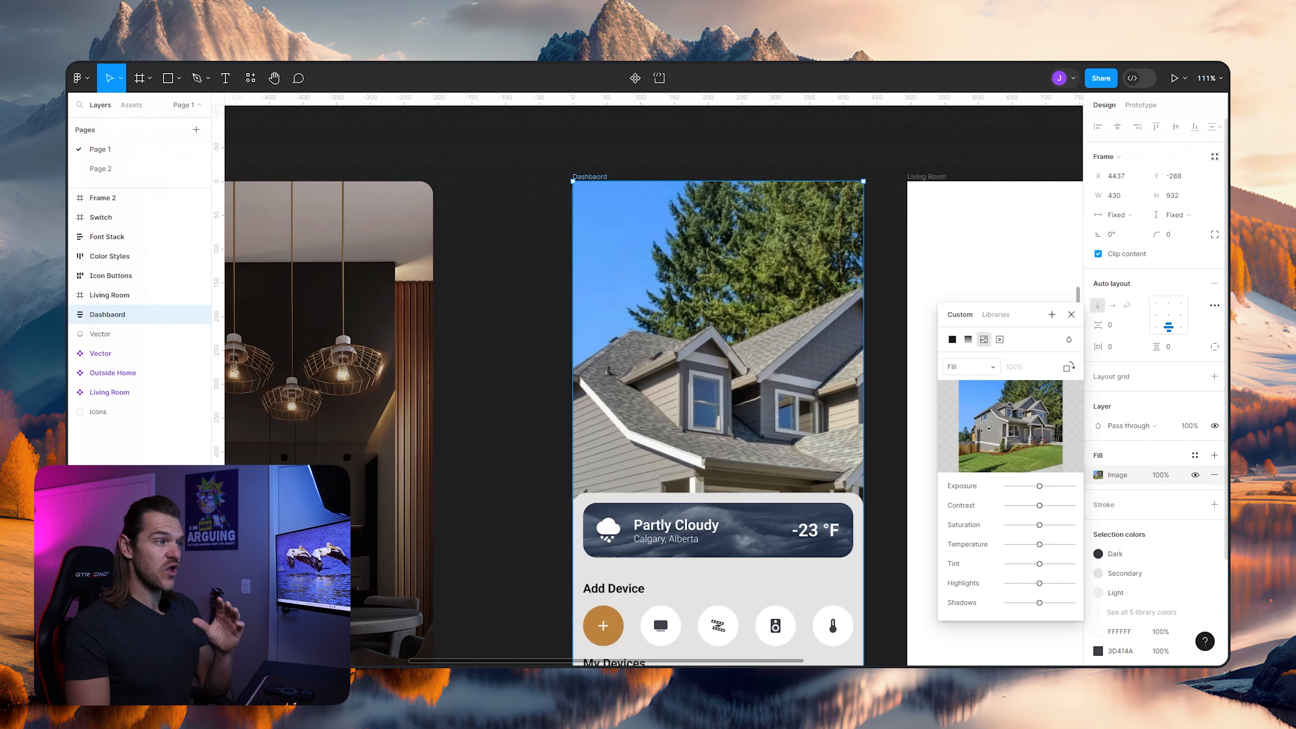
- Try the Fit scaling mode on the Dashbaord frame's house image, and return it to Fill
{"action": "left_click", "coordinate": [971, 366]}
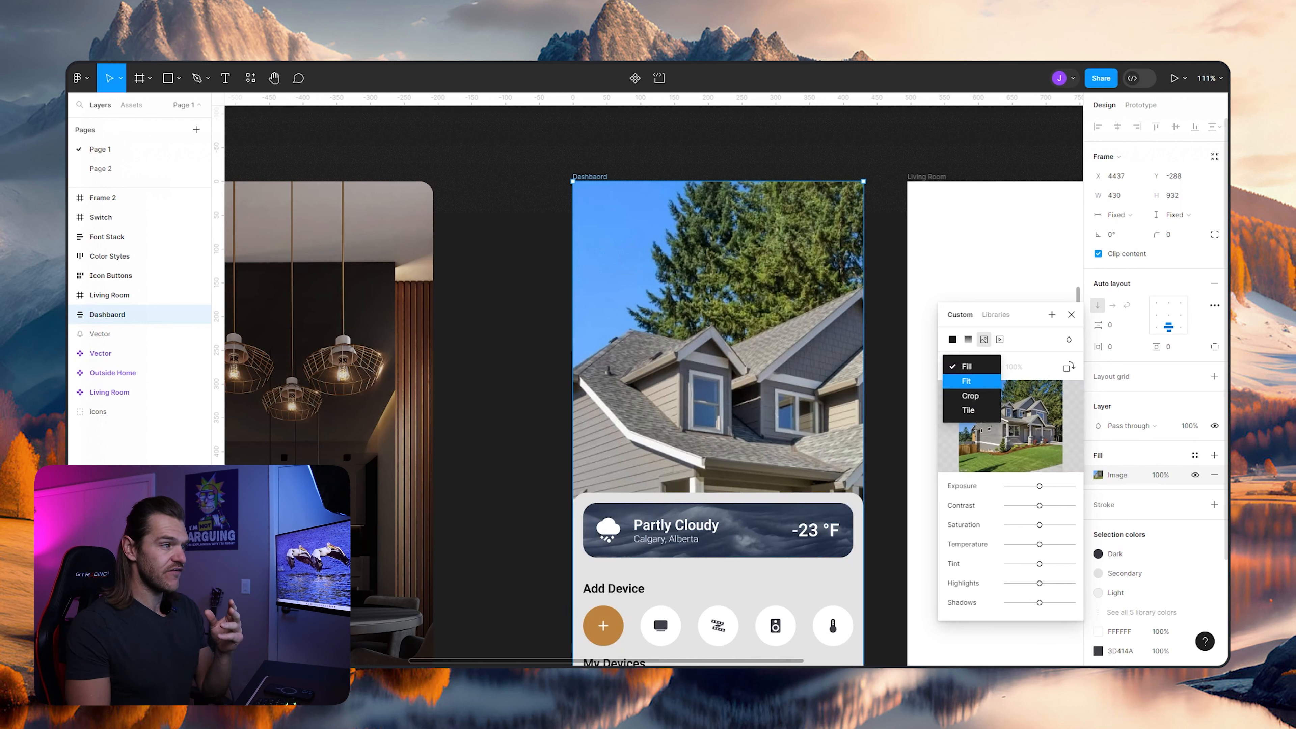
{"action": "left_click", "coordinate": [967, 381]}
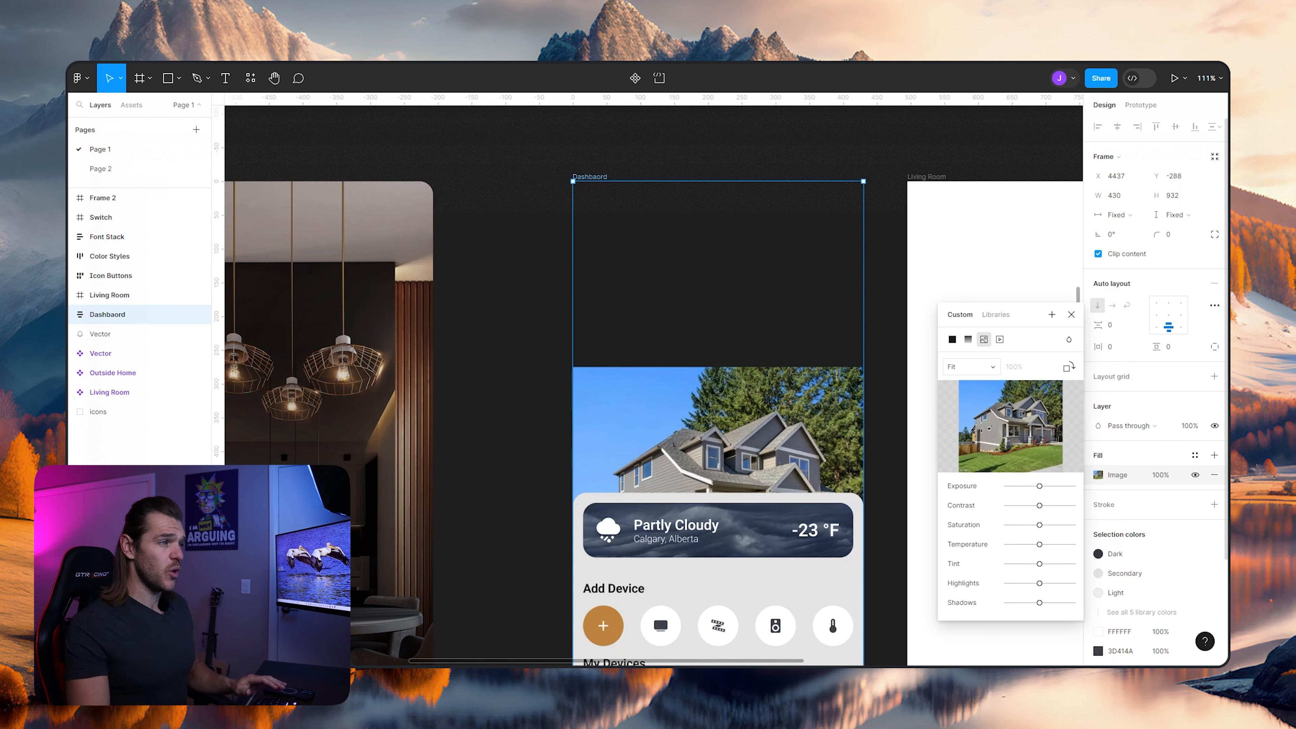
{"action": "left_click", "coordinate": [971, 367]}
{"action": "left_click", "coordinate": [964, 353]}
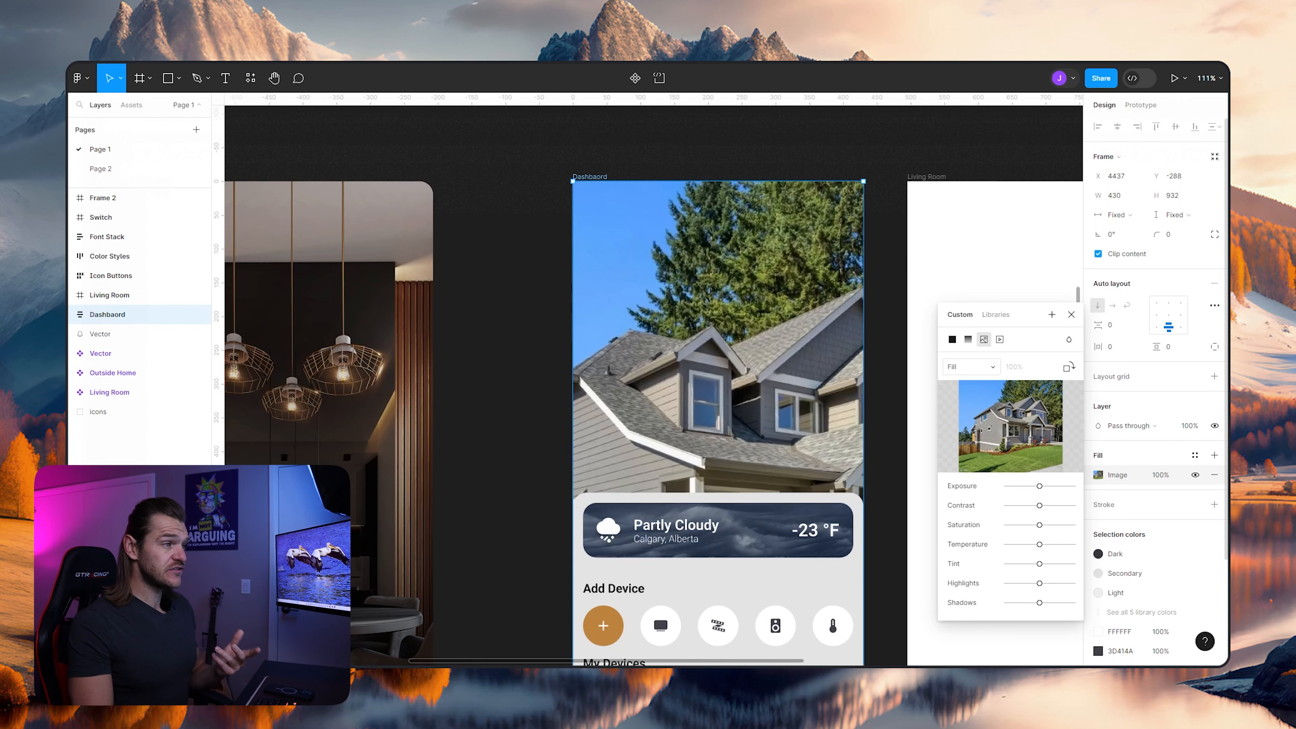
- Set the house image fill to Crop, and scale and reposition it so the whole house sits above the weather card
{"action": "left_click", "coordinate": [971, 366]}
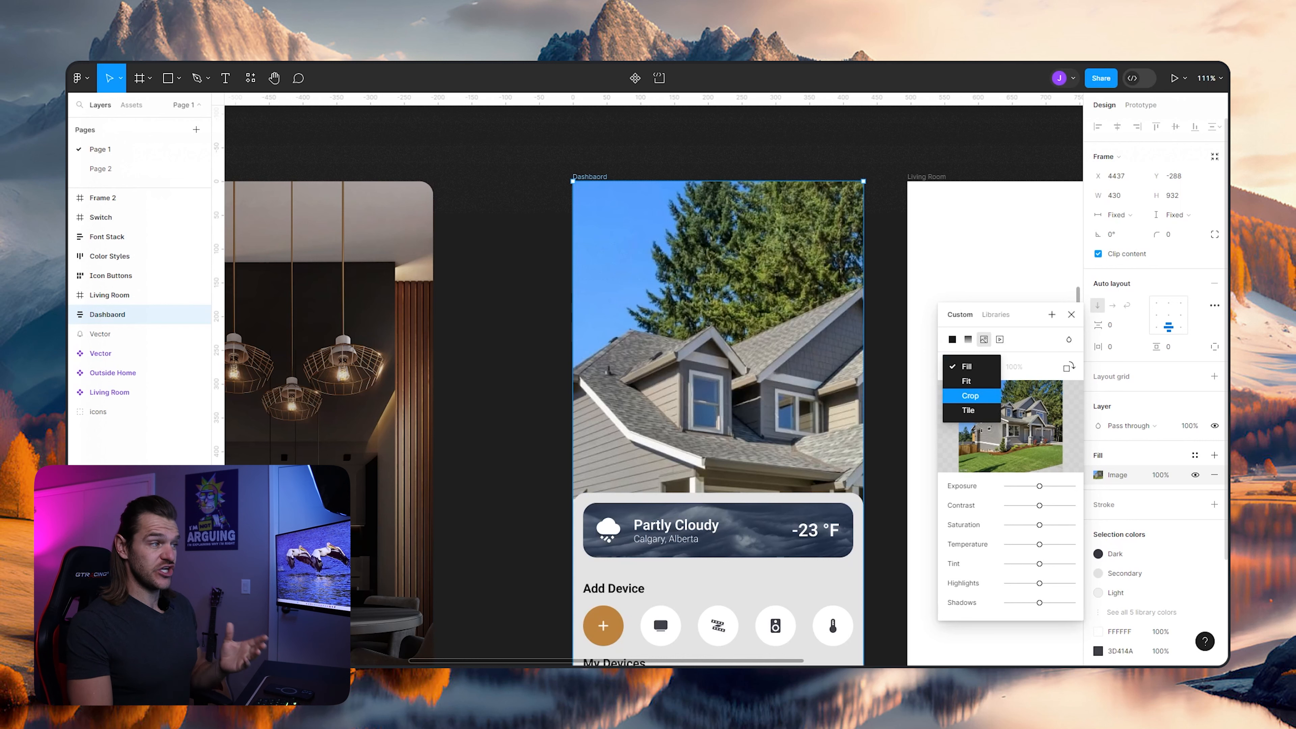
{"action": "left_click", "coordinate": [964, 394]}
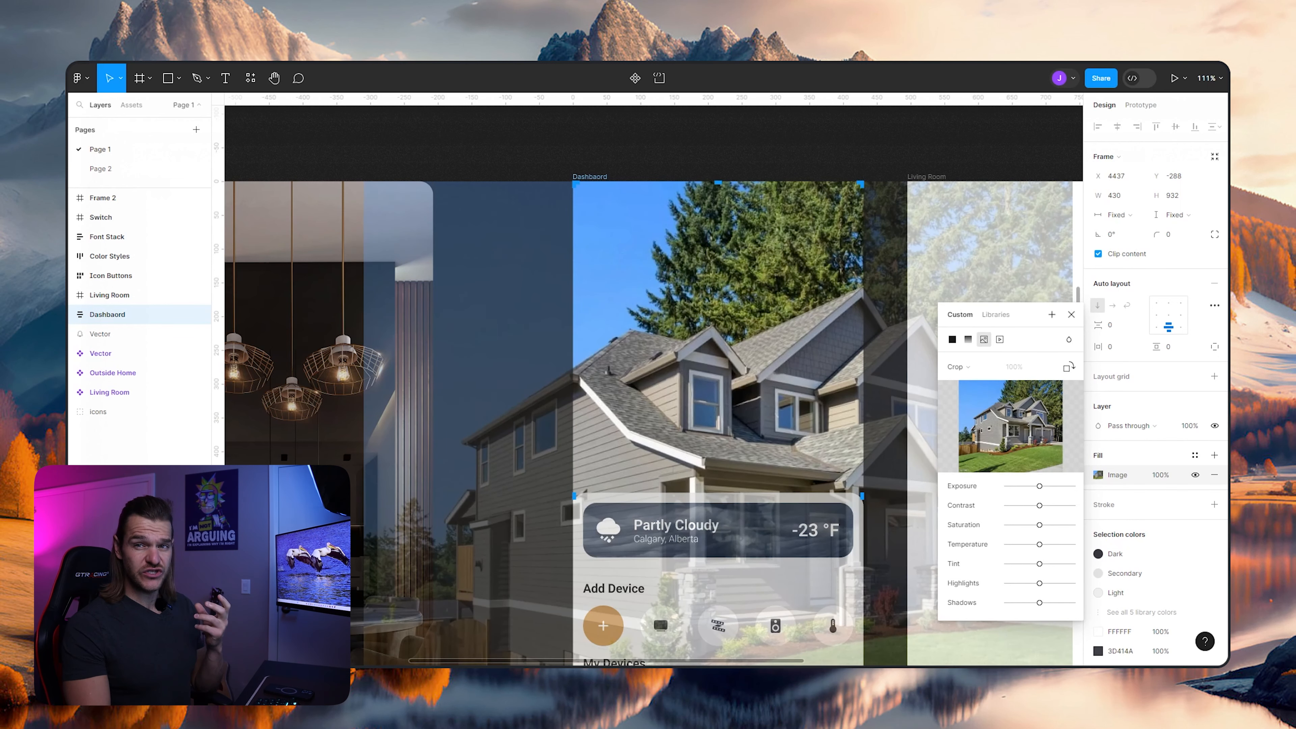
{"action": "scroll", "coordinate": [703, 340], "scroll_direction": "down", "scroll_amount": 5}
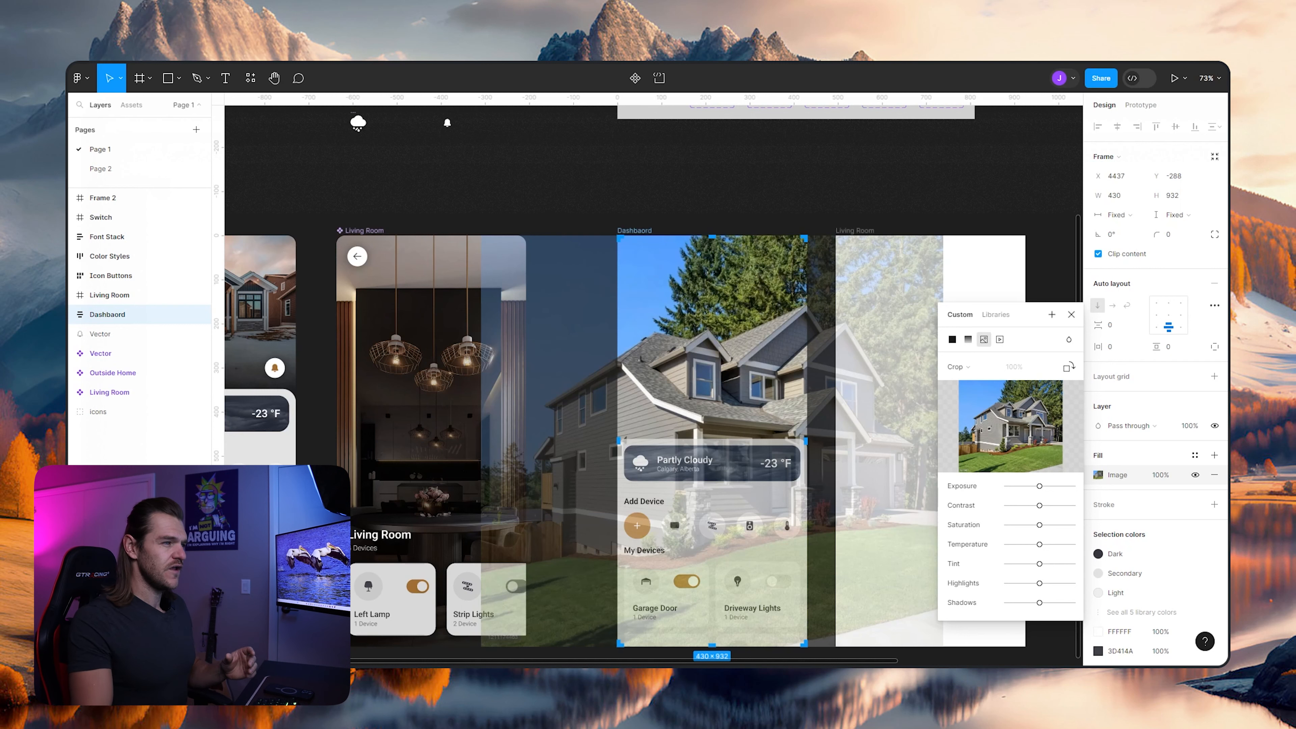
{"action": "scroll", "coordinate": [681, 357], "scroll_direction": "down", "scroll_amount": 2}
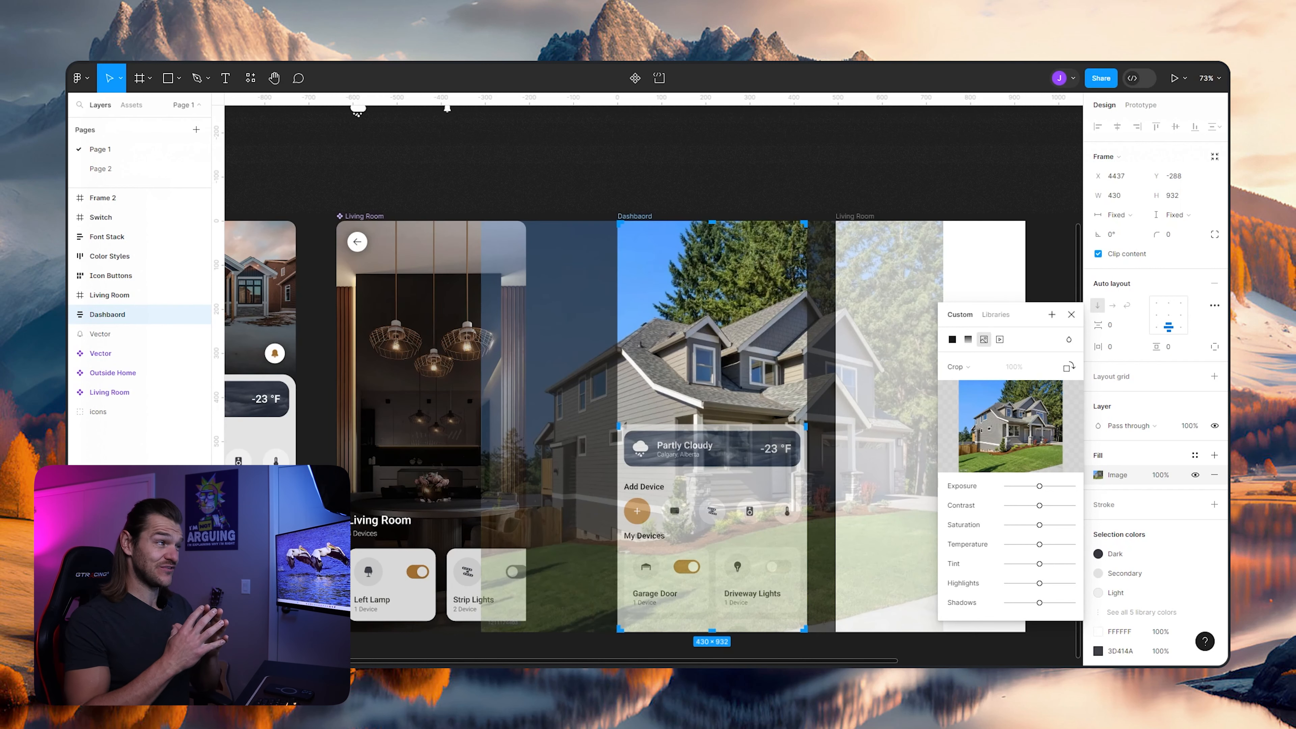
{"action": "scroll", "coordinate": [681, 357], "scroll_direction": "down", "scroll_amount": 1}
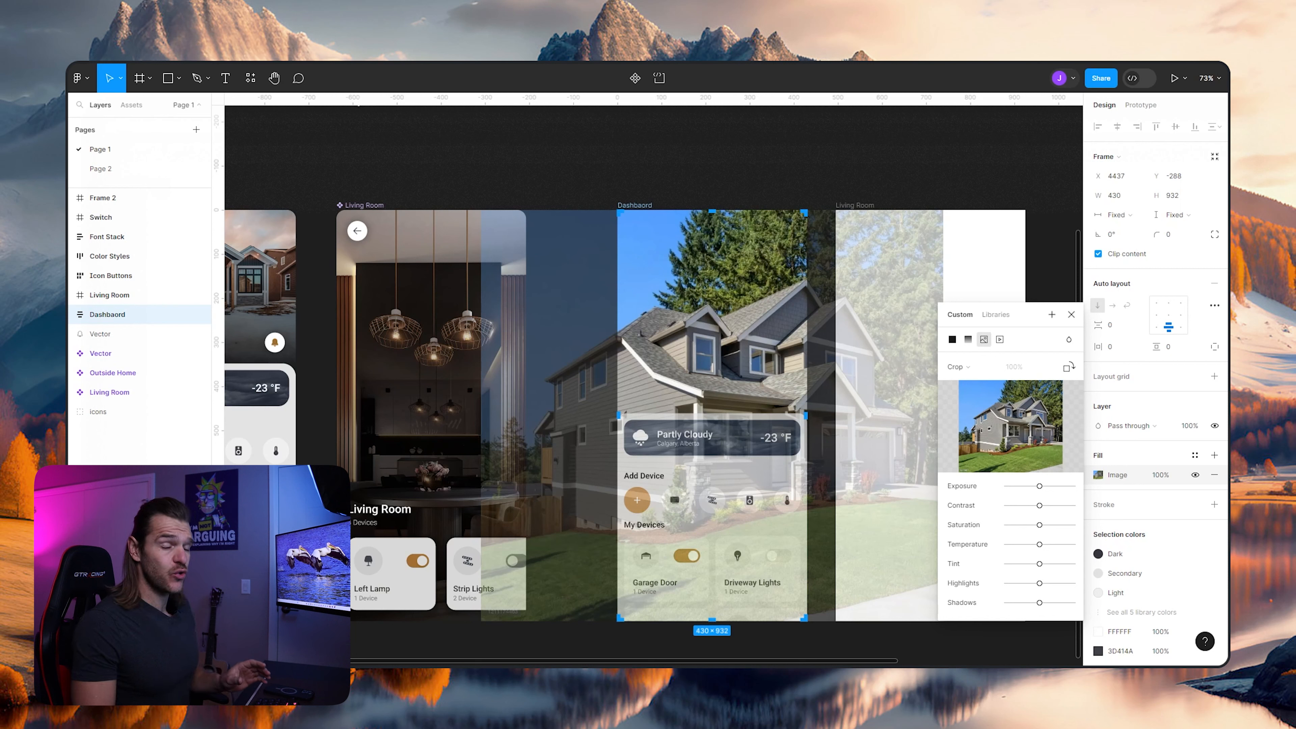
{"action": "left_click_drag", "start_coordinate": [481, 622], "coordinate": [616, 503]}
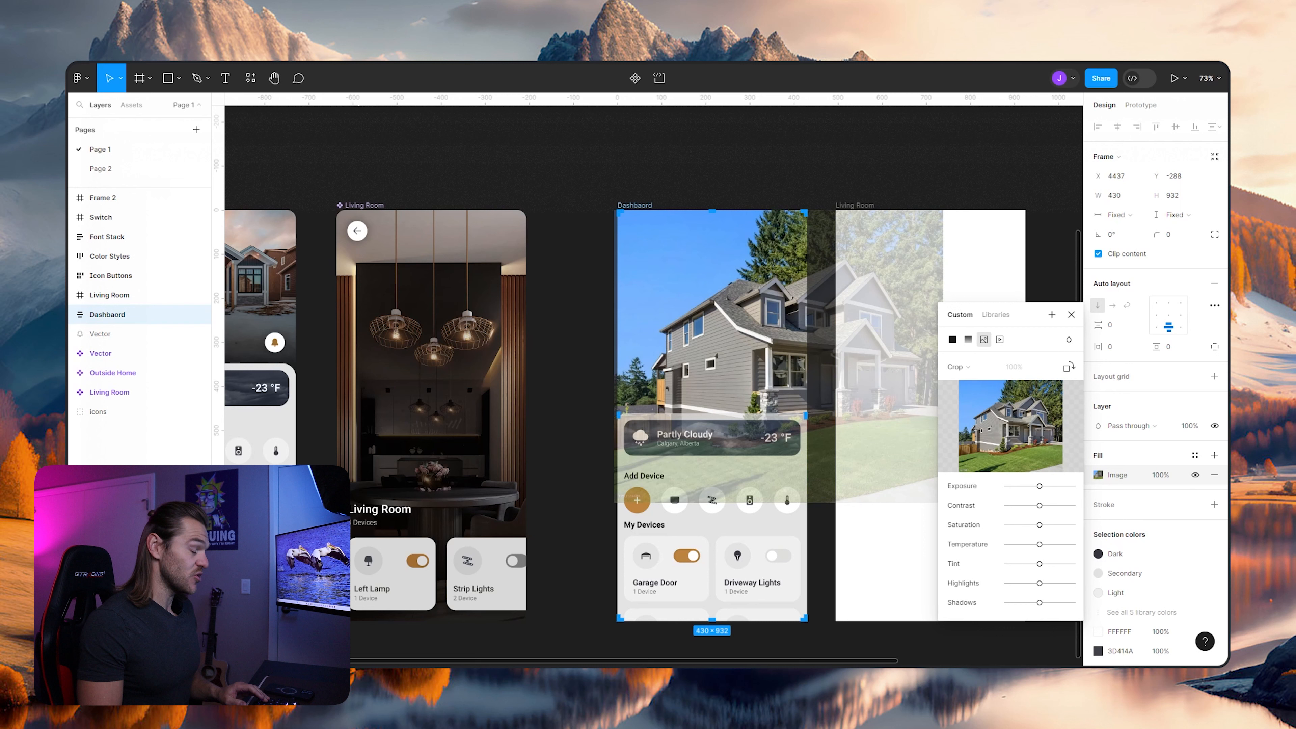
{"action": "left_click_drag", "start_coordinate": [725, 326], "coordinate": [647, 326]}
{"action": "left_click_drag", "start_coordinate": [537, 502], "coordinate": [610, 437]}
{"action": "left_click_drag", "start_coordinate": [715, 326], "coordinate": [667, 327]}
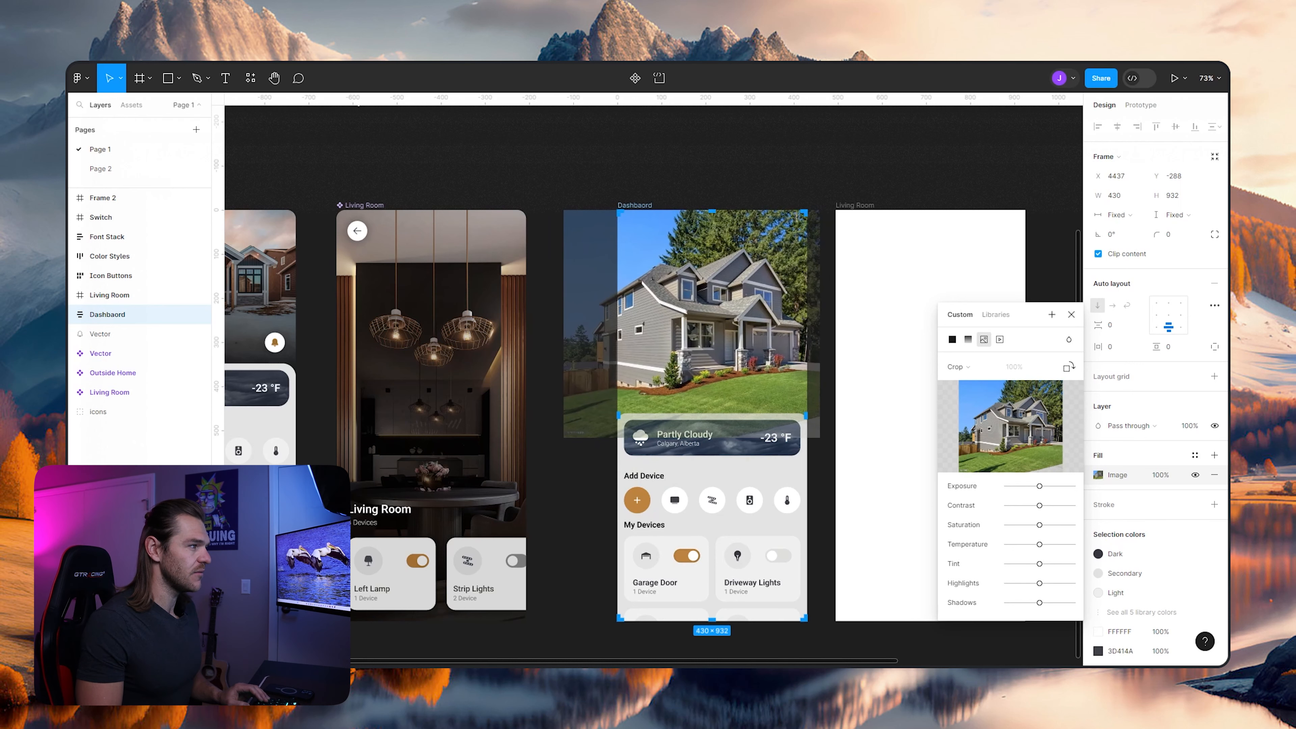
{"action": "left_click_drag", "start_coordinate": [564, 437], "coordinate": [592, 412]}
{"action": "left_click", "coordinate": [913, 166]}
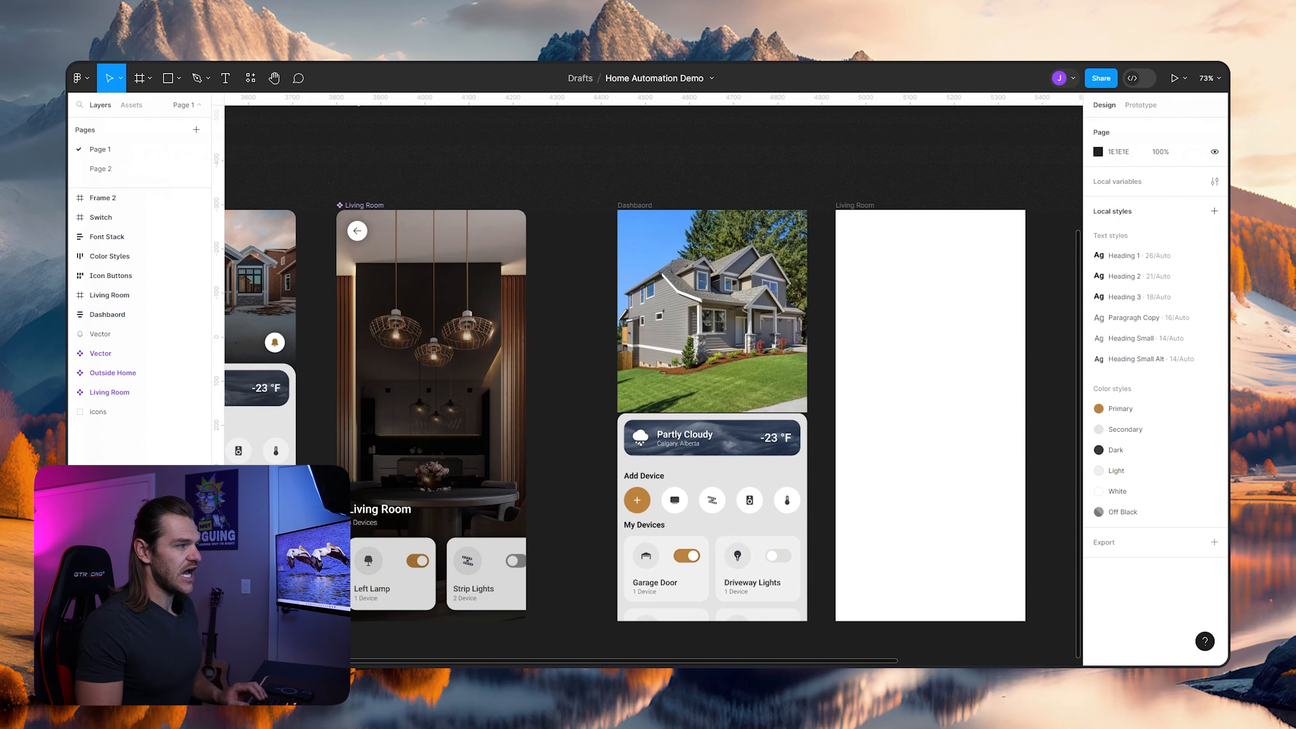
- Examine the cropped house image in the Dashbaord frame and compare it with the finished Outside Home screen
{"action": "scroll", "coordinate": [749, 419], "scroll_direction": "up", "scroll_amount": 5}
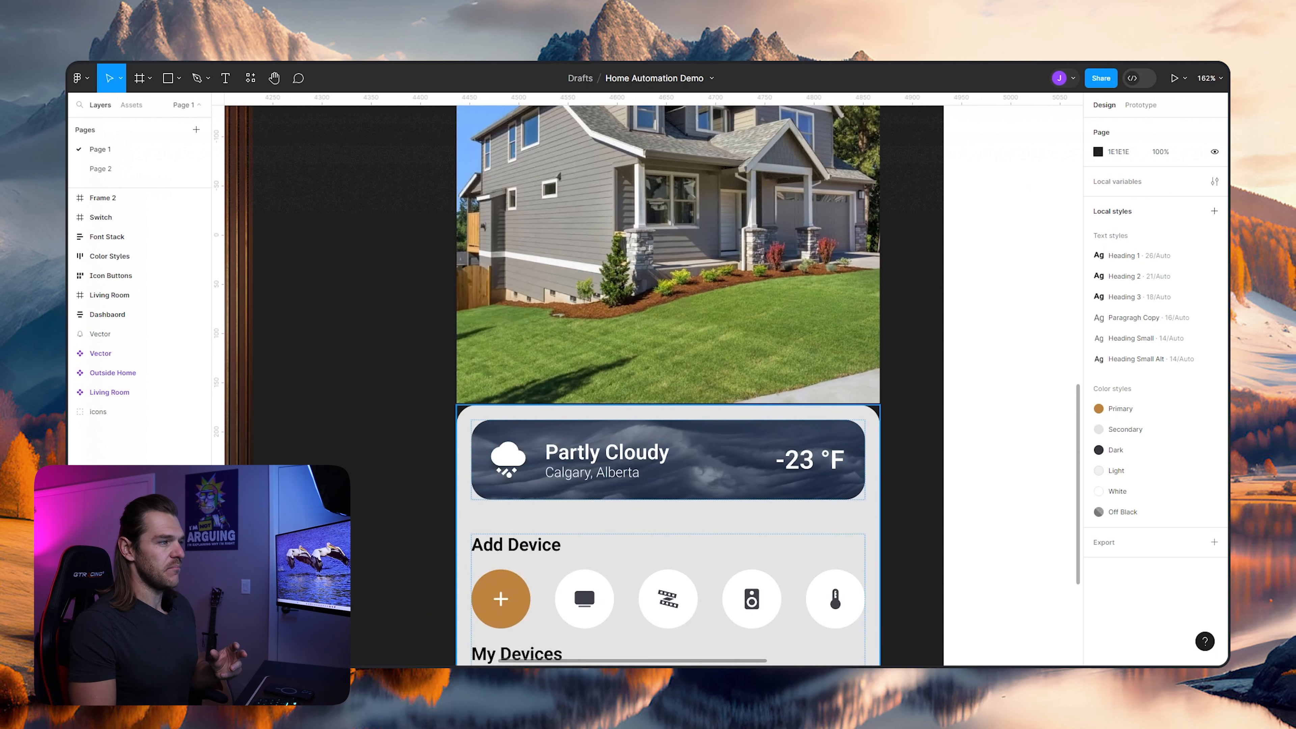
{"action": "scroll", "coordinate": [668, 385], "scroll_direction": "up", "scroll_amount": 1}
{"action": "scroll", "coordinate": [668, 386], "scroll_direction": "up", "scroll_amount": 5}
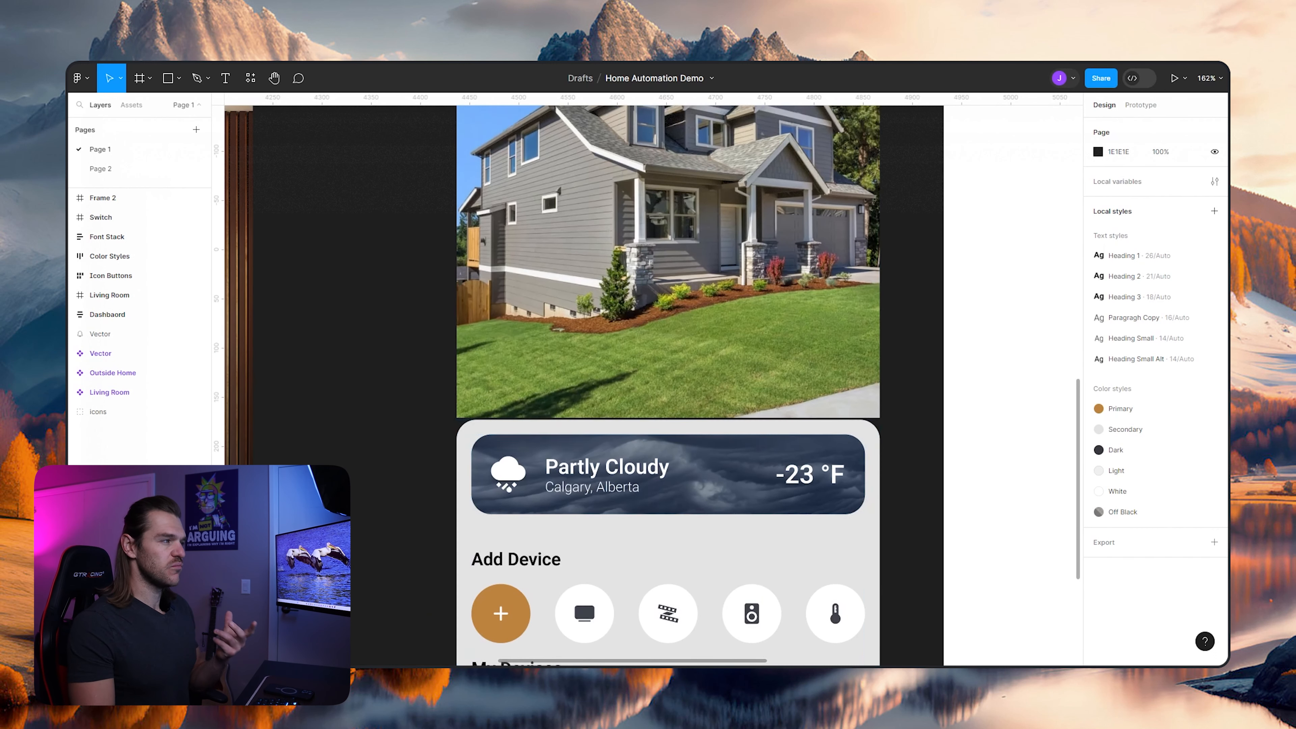
{"action": "scroll", "coordinate": [669, 386], "scroll_direction": "up", "scroll_amount": 1}
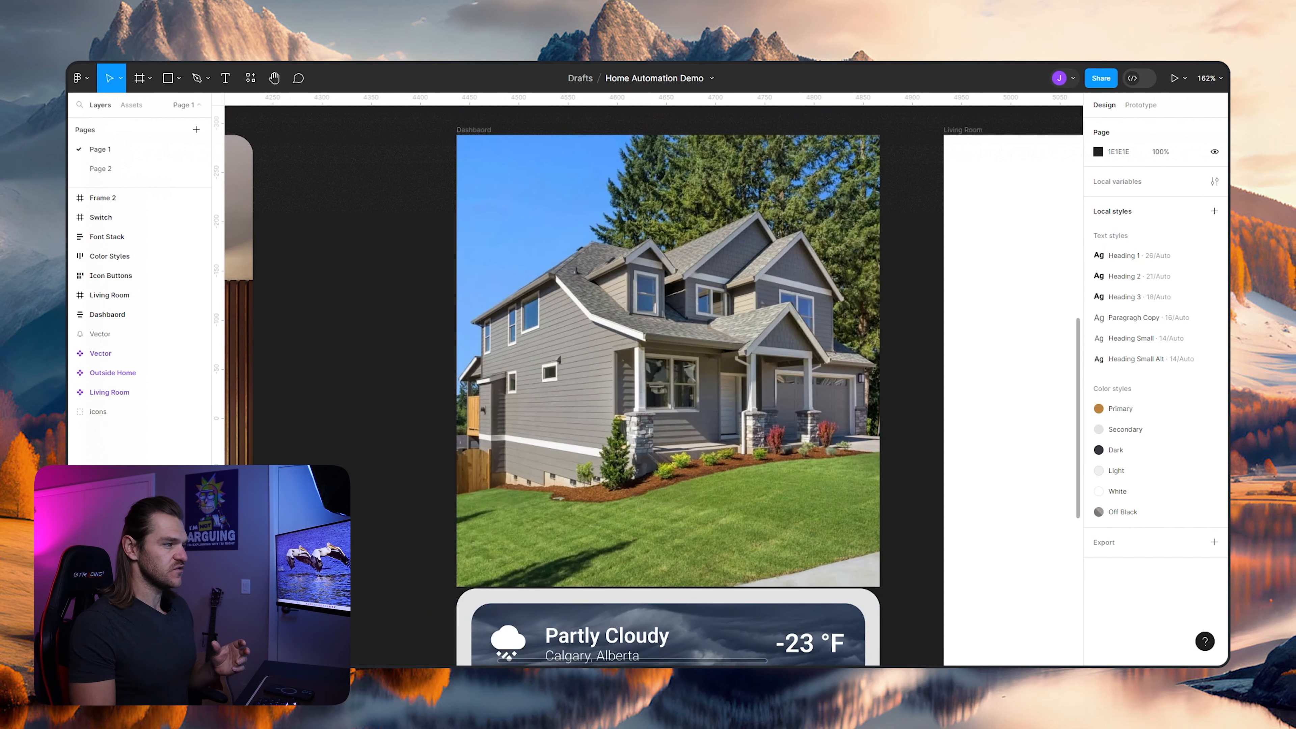
{"action": "scroll", "coordinate": [669, 385], "scroll_direction": "down", "scroll_amount": 10}
{"action": "scroll", "coordinate": [719, 436], "scroll_direction": "down", "scroll_amount": 5}
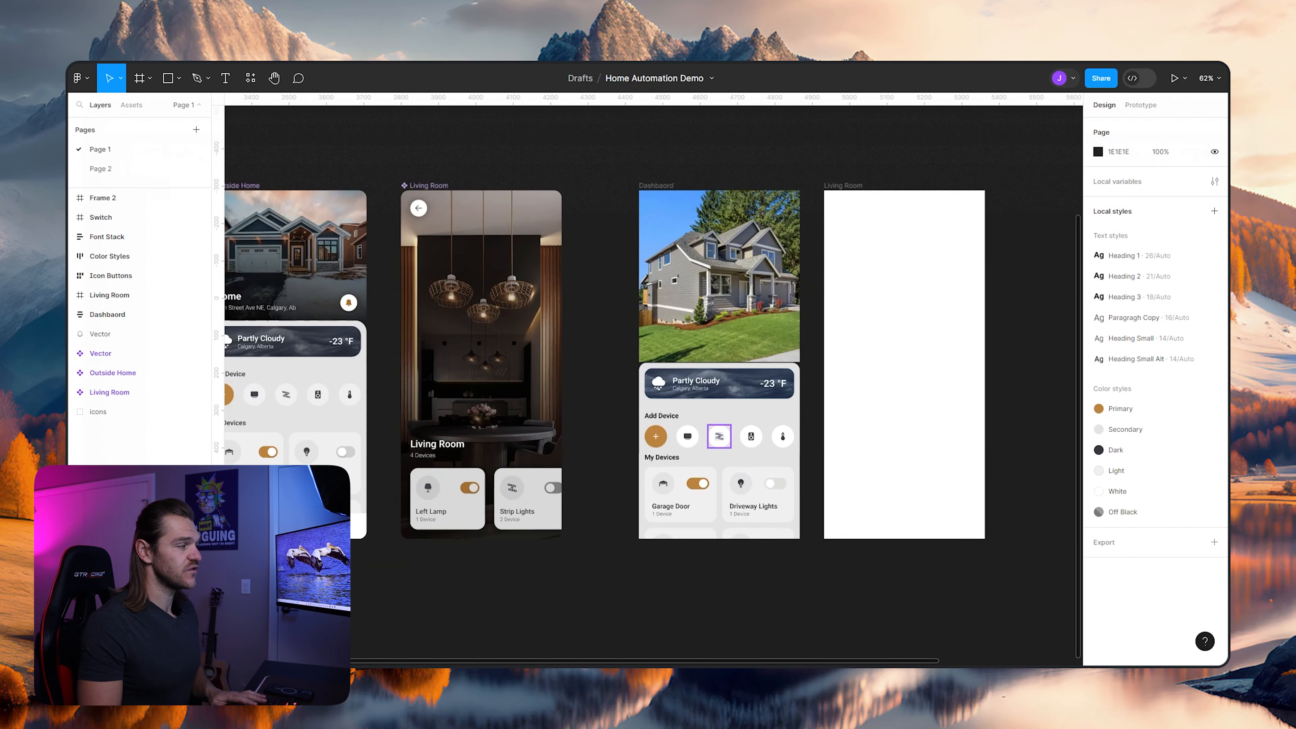
{"action": "scroll", "coordinate": [719, 436], "scroll_direction": "up", "scroll_amount": 5}
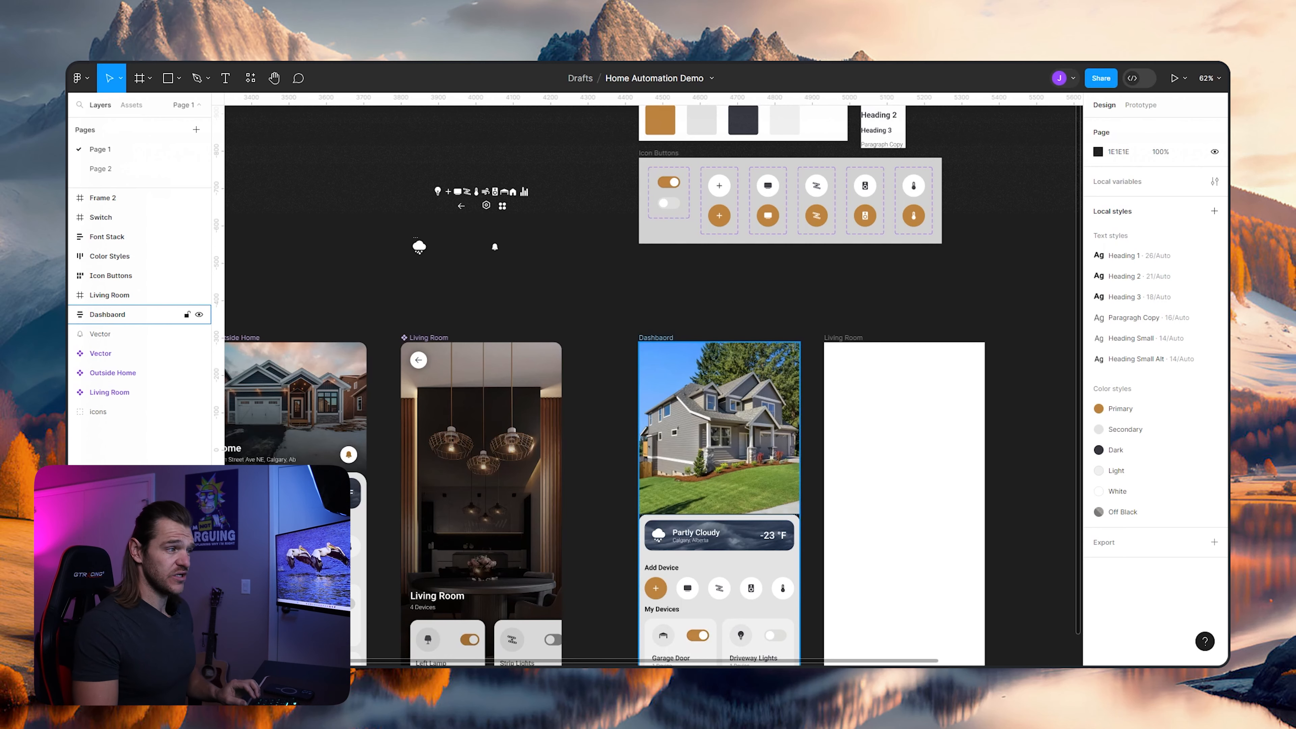
{"action": "scroll", "coordinate": [706, 515], "scroll_direction": "up", "scroll_amount": 4}
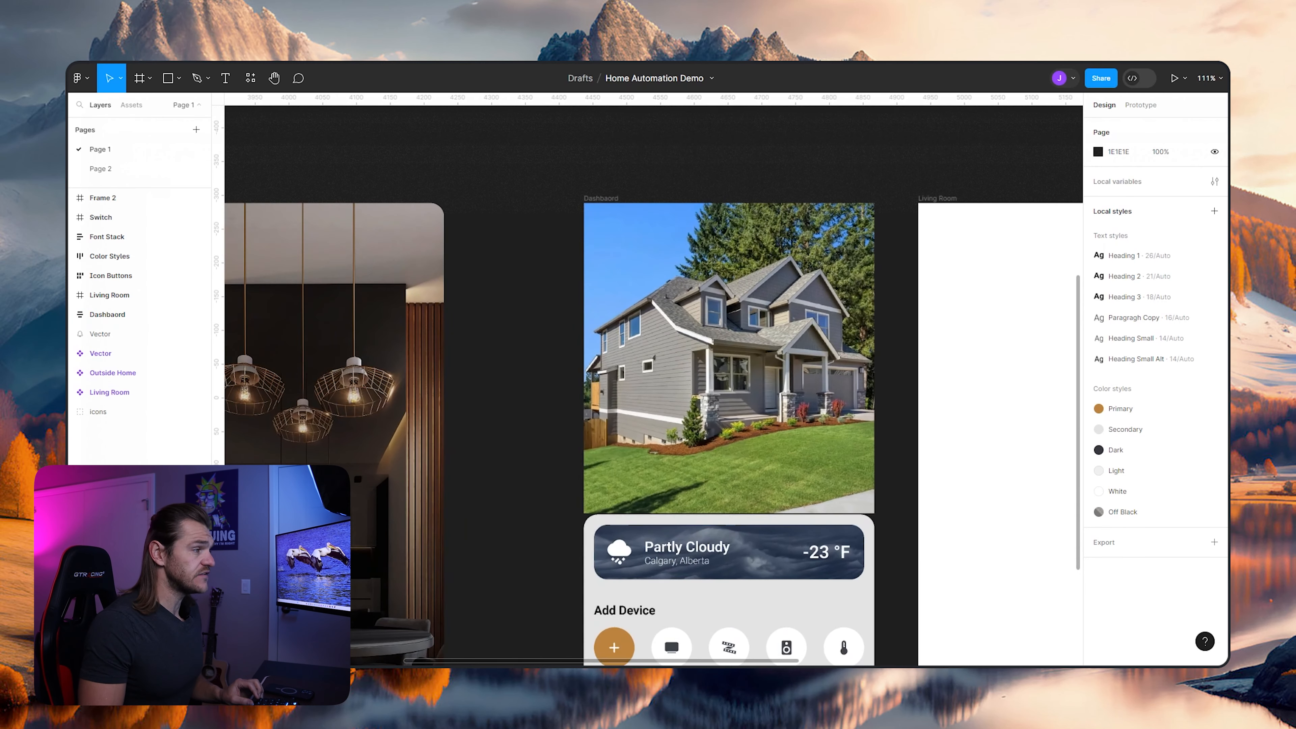
{"action": "scroll", "coordinate": [707, 515], "scroll_direction": "down", "scroll_amount": 5}
{"action": "scroll", "coordinate": [754, 486], "scroll_direction": "down", "scroll_amount": 5}
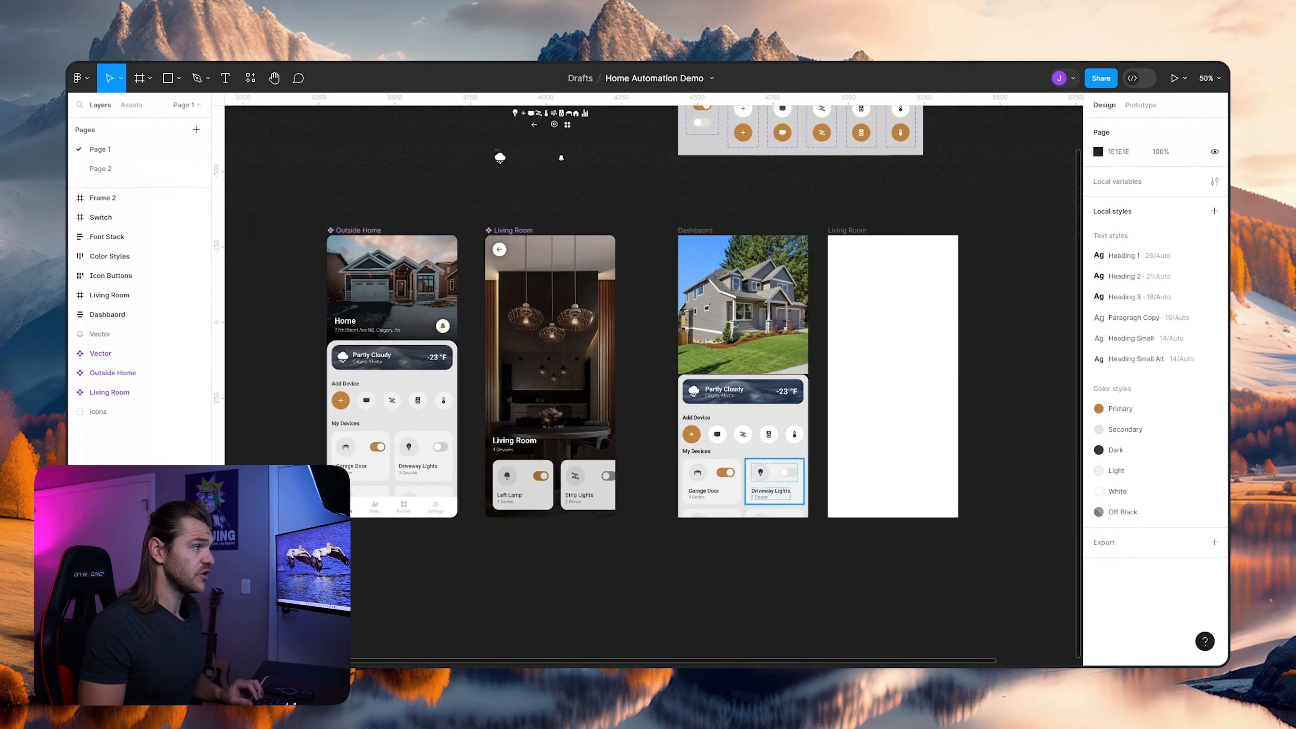
{"action": "left_click_drag", "start_coordinate": [754, 486], "coordinate": [814, 481]}
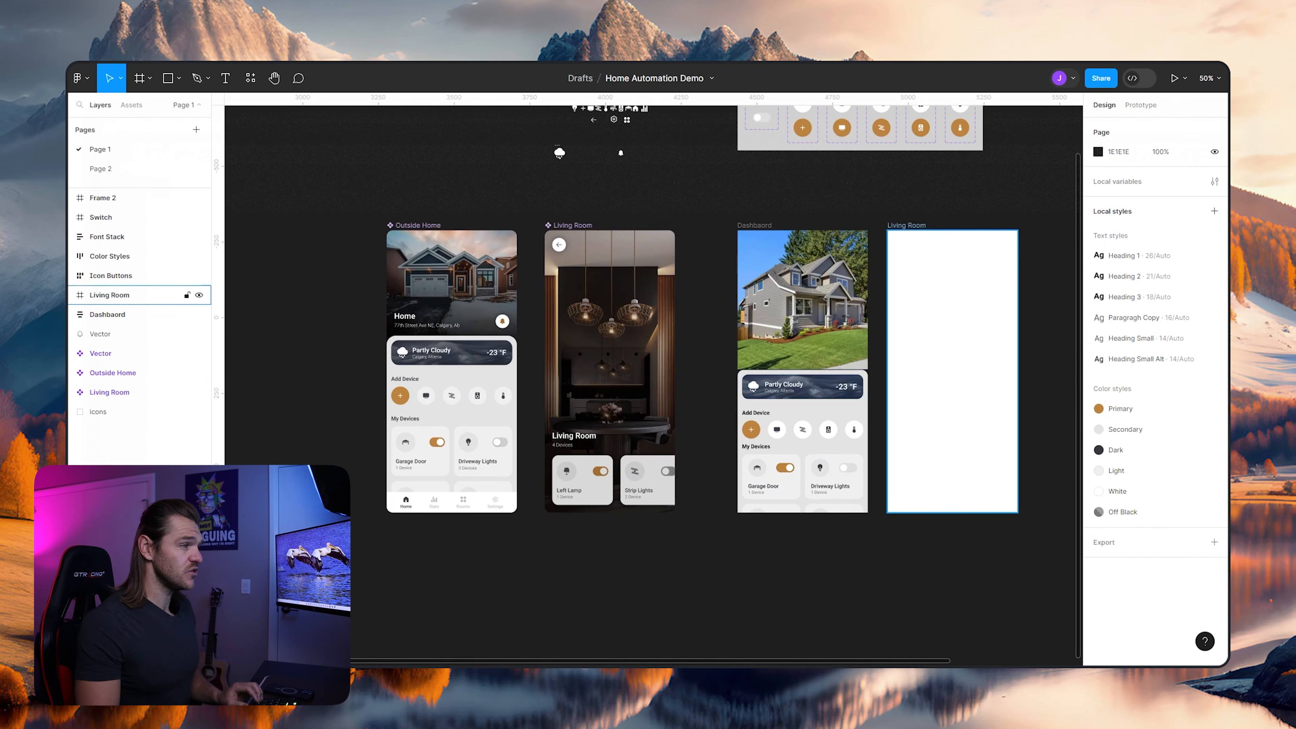
- Inspect the Dashbaord frame's Container and its nested OuterWidgetArea and AddDeviceContainer layers
{"action": "scroll", "coordinate": [837, 482], "scroll_direction": "up", "scroll_amount": 5}
{"action": "left_click", "coordinate": [836, 475]}
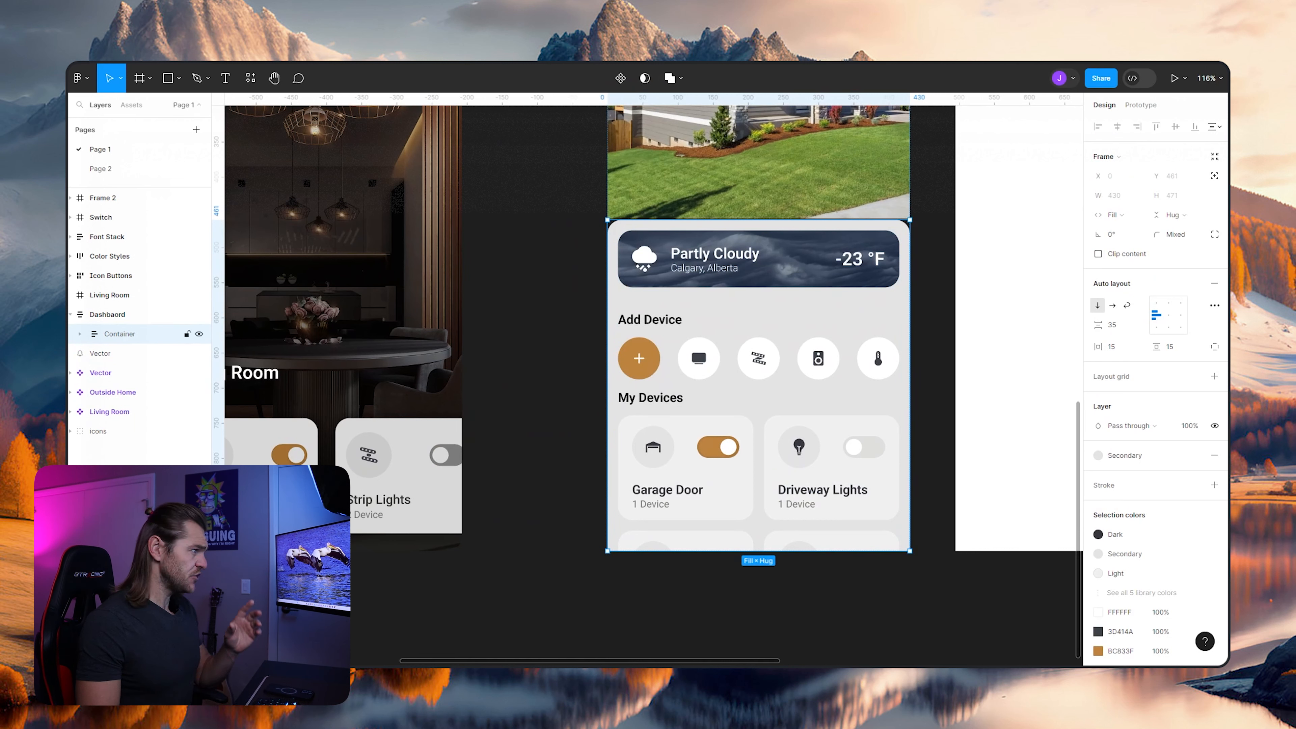
{"action": "left_click", "coordinate": [79, 334]}
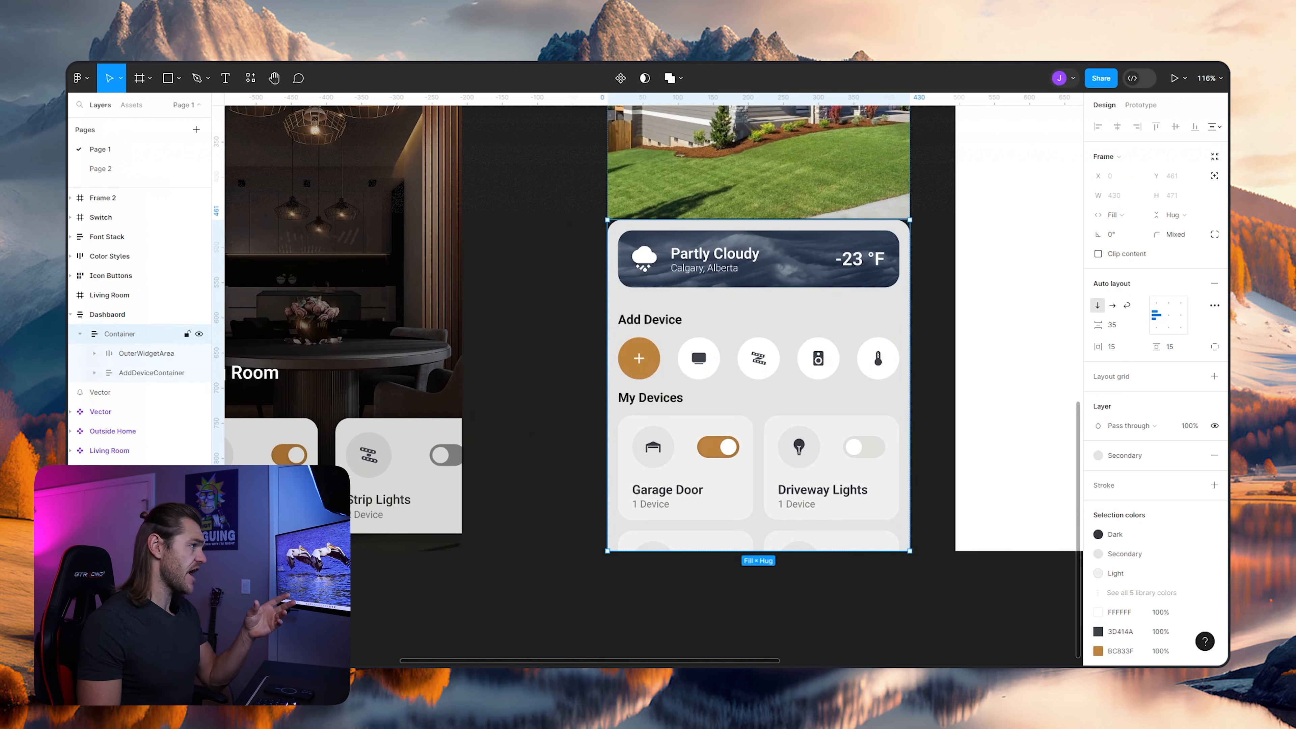
{"action": "left_click", "coordinate": [146, 354]}
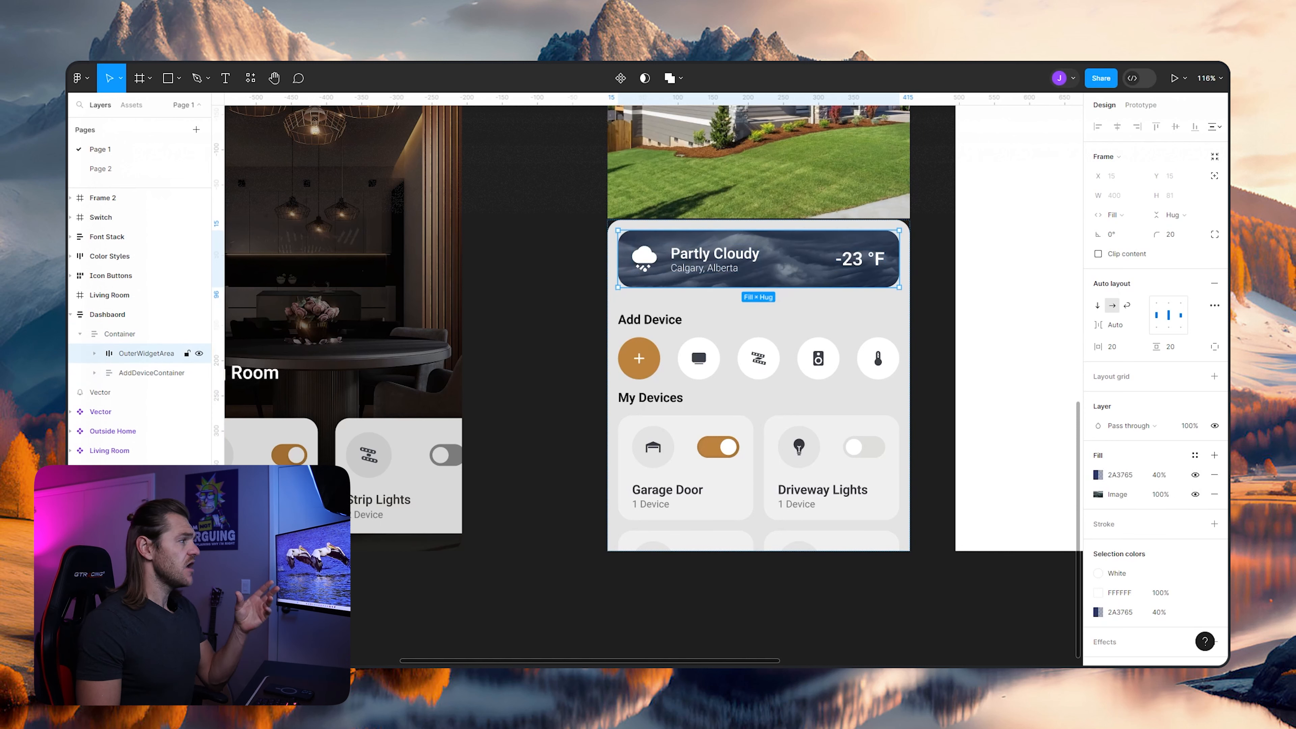
{"action": "left_click", "coordinate": [147, 372]}
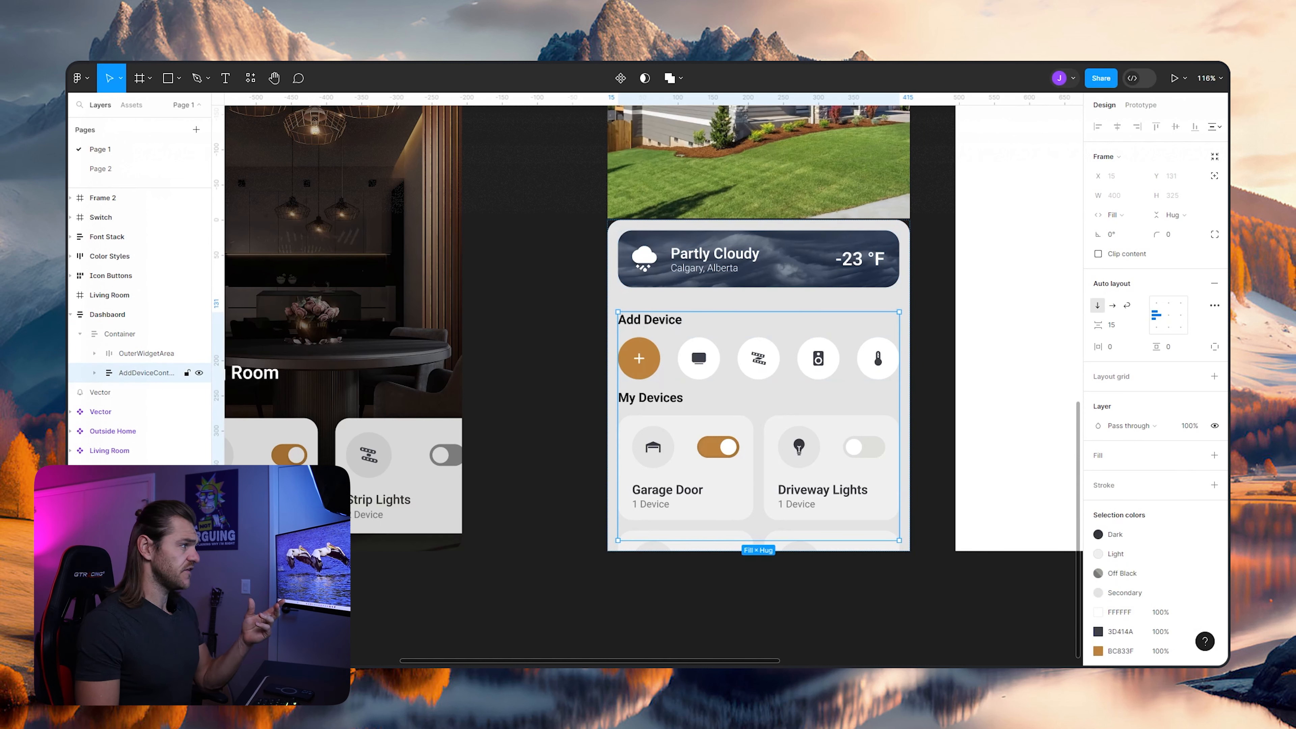
{"action": "left_click", "coordinate": [79, 334]}
{"action": "left_click", "coordinate": [120, 334]}
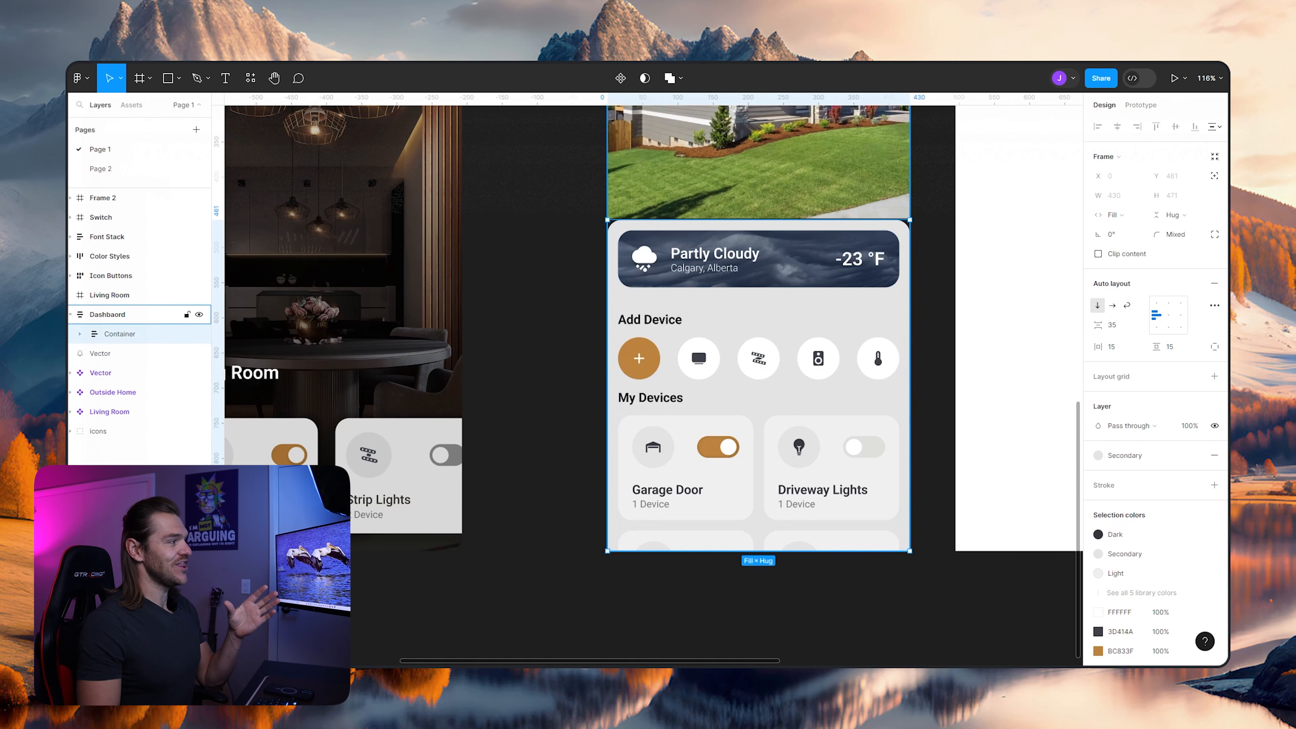
{"action": "left_click", "coordinate": [118, 314]}
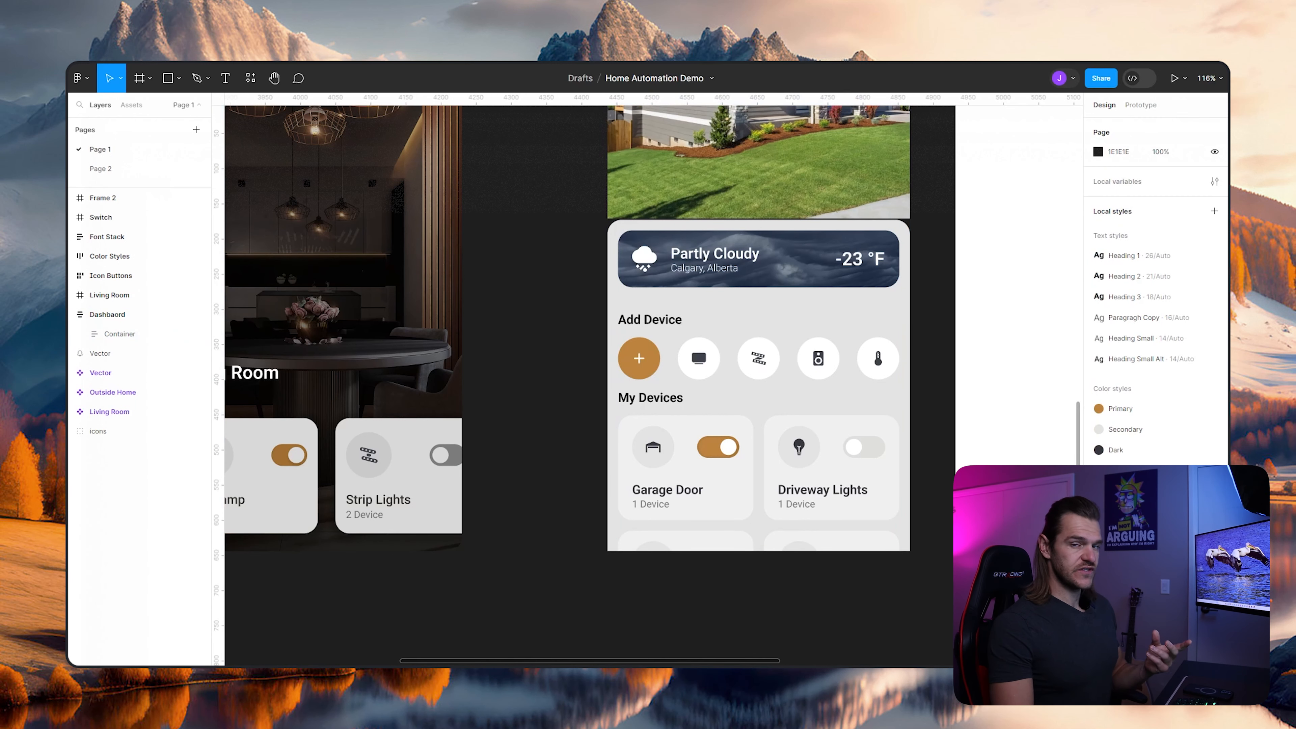
- Look over the finished Outside Home and Living Room screens and the loose icon set above them
{"action": "scroll", "coordinate": [542, 327], "scroll_direction": "left", "scroll_amount": 6}
{"action": "scroll", "coordinate": [542, 327], "scroll_direction": "down", "scroll_amount": 1}
{"action": "scroll", "coordinate": [543, 326], "scroll_direction": "left", "scroll_amount": 2}
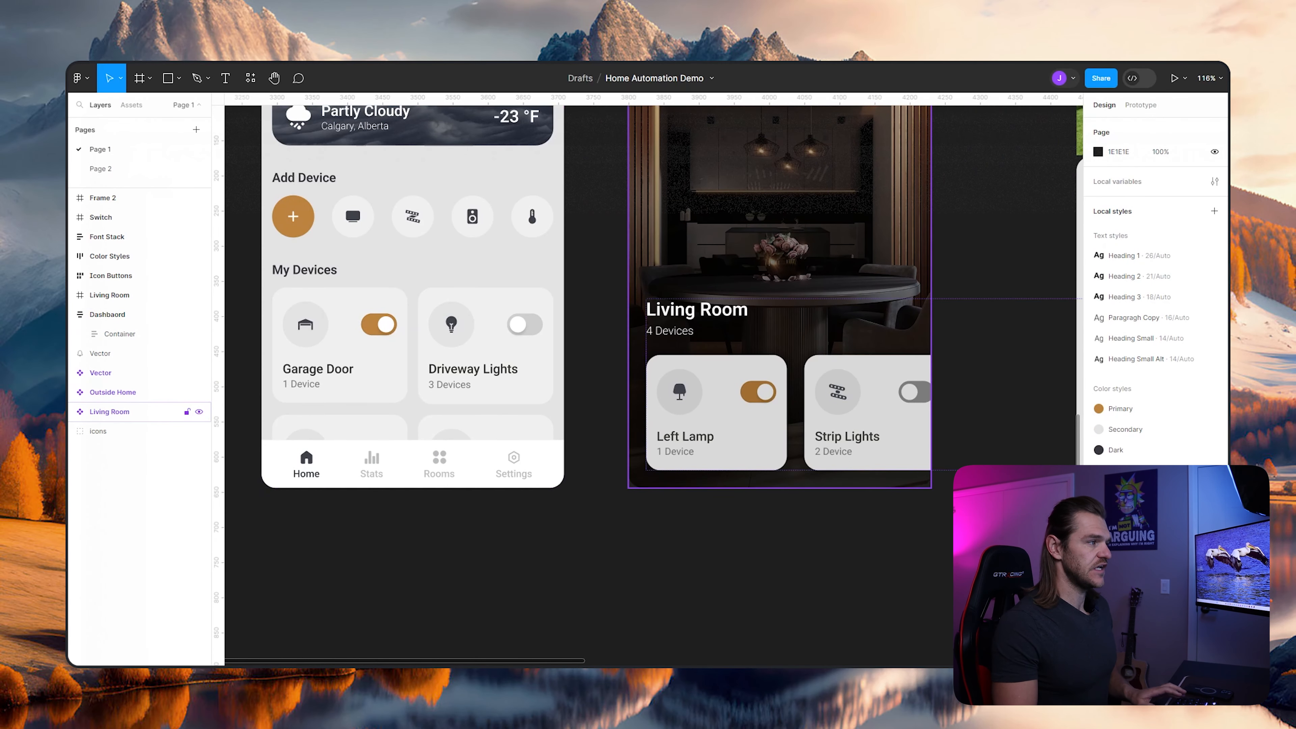
{"action": "scroll", "coordinate": [776, 371], "scroll_direction": "down", "scroll_amount": 5}
{"action": "scroll", "coordinate": [631, 392], "scroll_direction": "up", "scroll_amount": 6}
{"action": "scroll", "coordinate": [631, 392], "scroll_direction": "right", "scroll_amount": 3}
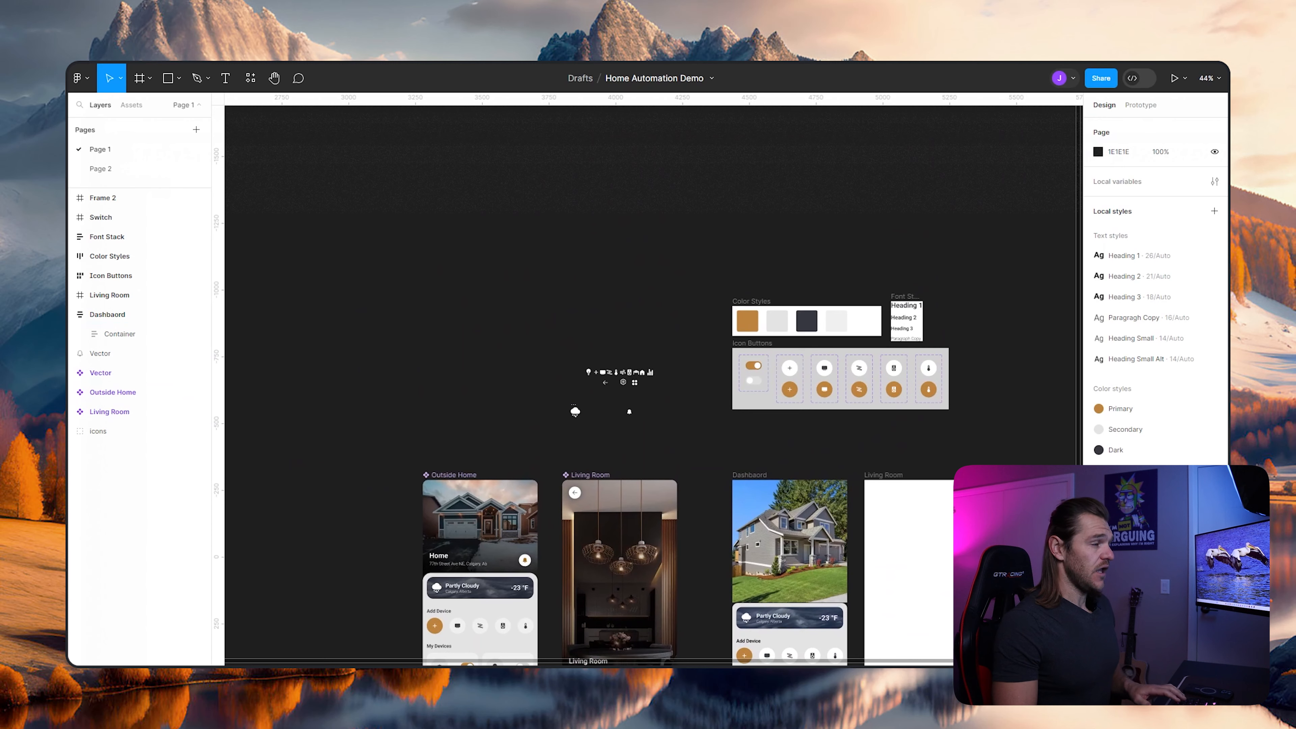
{"action": "scroll", "coordinate": [631, 392], "scroll_direction": "up", "scroll_amount": 6}
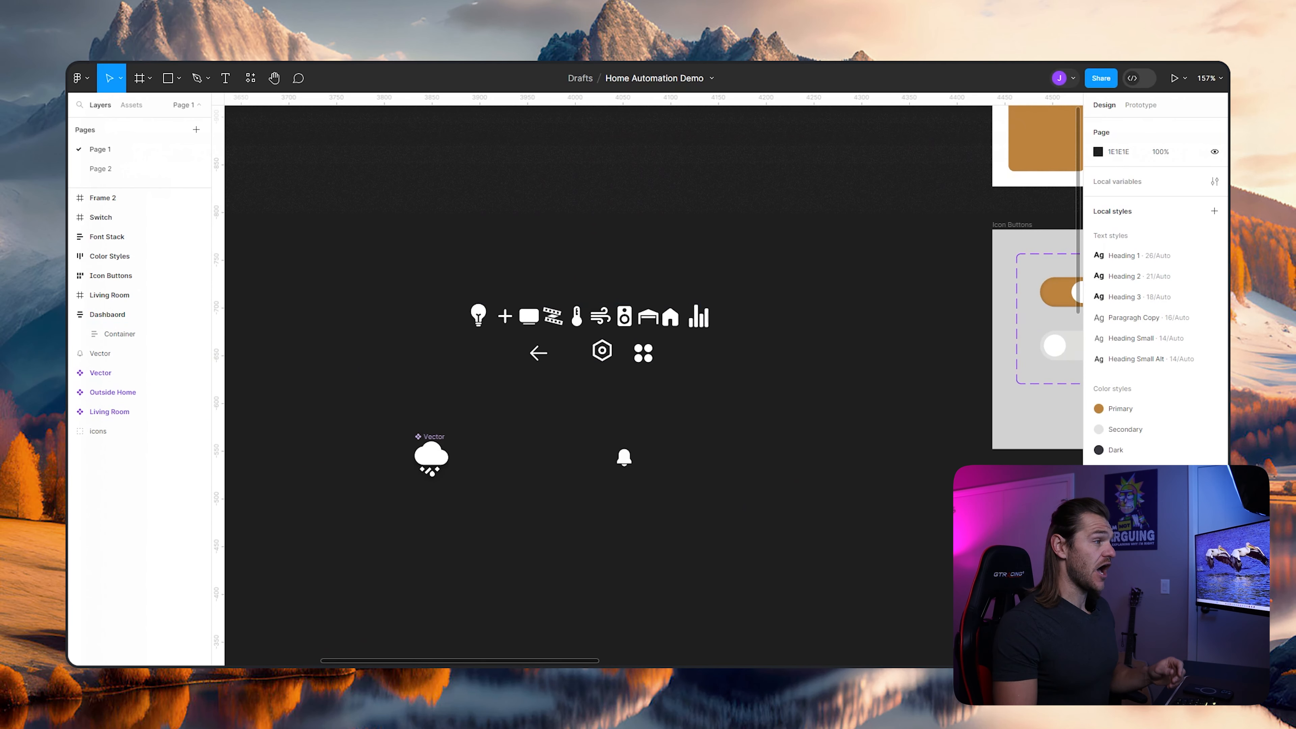
{"action": "scroll", "coordinate": [568, 323], "scroll_direction": "up", "scroll_amount": 1}
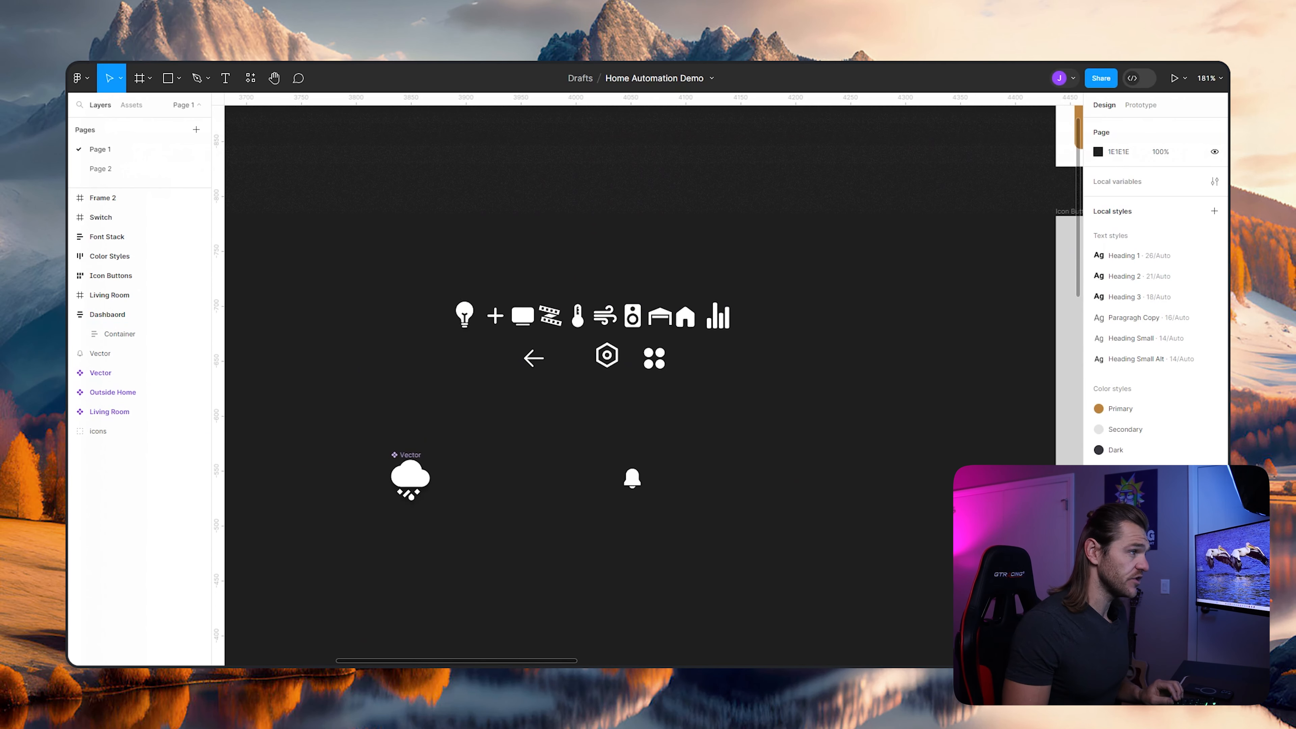
{"action": "scroll", "coordinate": [651, 405], "scroll_direction": "down", "scroll_amount": 3, "text": "ctrl"}
{"action": "scroll", "coordinate": [652, 405], "scroll_direction": "down", "scroll_amount": 8}
{"action": "scroll", "coordinate": [651, 405], "scroll_direction": "left", "scroll_amount": 2}
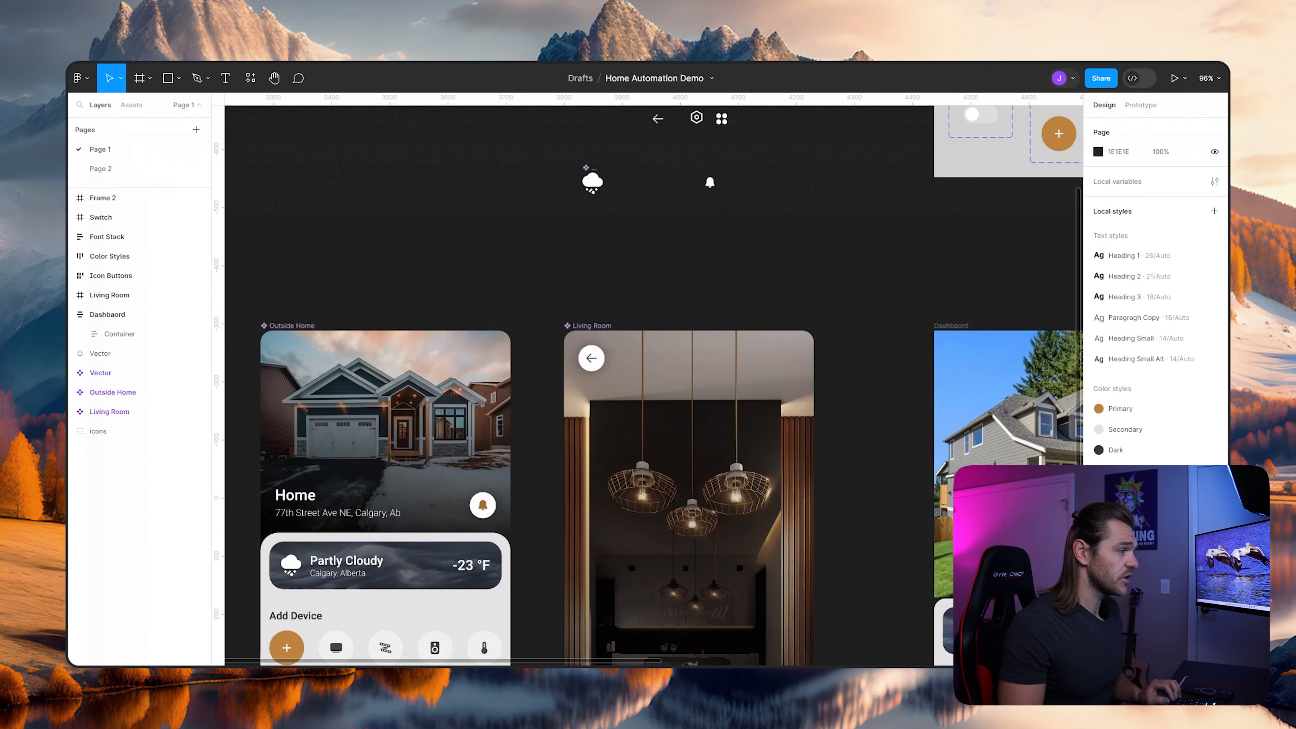
- Turn the white house icon in the loose icon set into a component
{"action": "scroll", "coordinate": [653, 383], "scroll_direction": "down", "scroll_amount": 4}
{"action": "scroll", "coordinate": [653, 383], "scroll_direction": "up", "scroll_amount": 10}
{"action": "scroll", "coordinate": [653, 383], "scroll_direction": "right", "scroll_amount": 2}
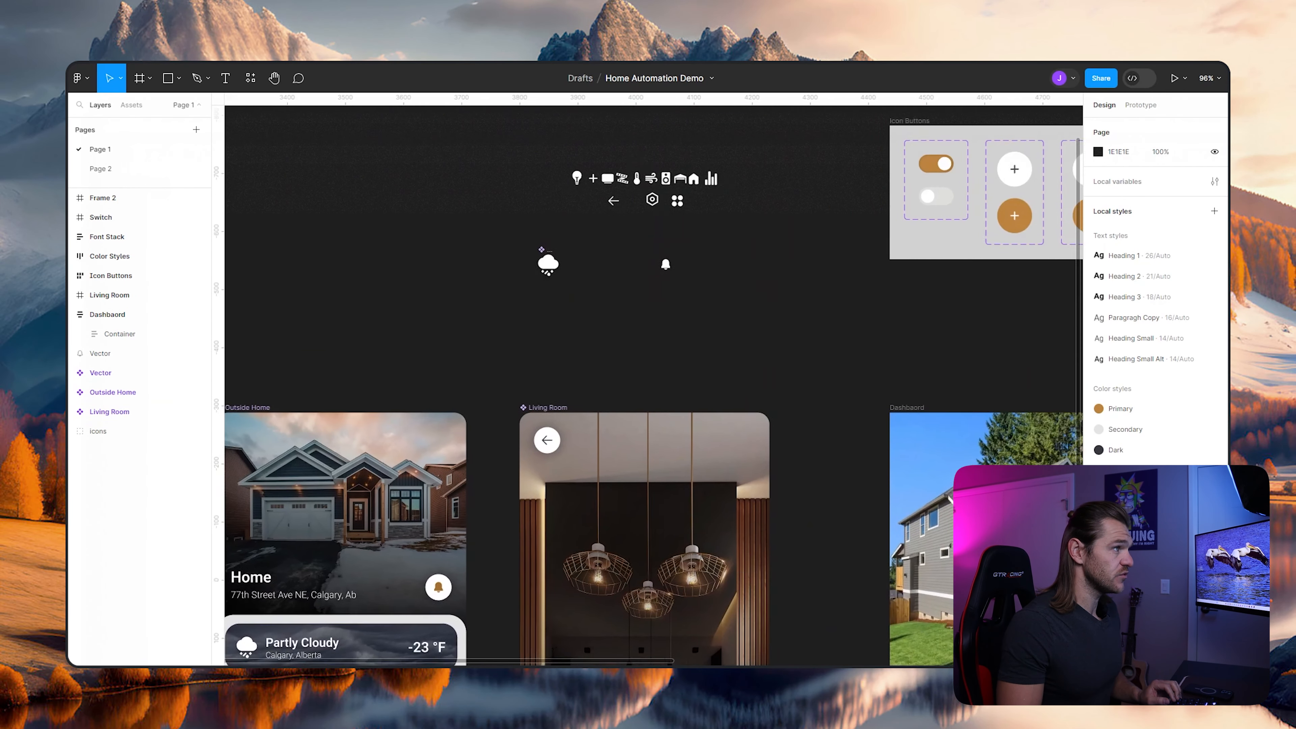
{"action": "scroll", "coordinate": [620, 229], "scroll_direction": "up", "scroll_amount": 5, "text": "ctrl"}
{"action": "left_click", "coordinate": [737, 305]}
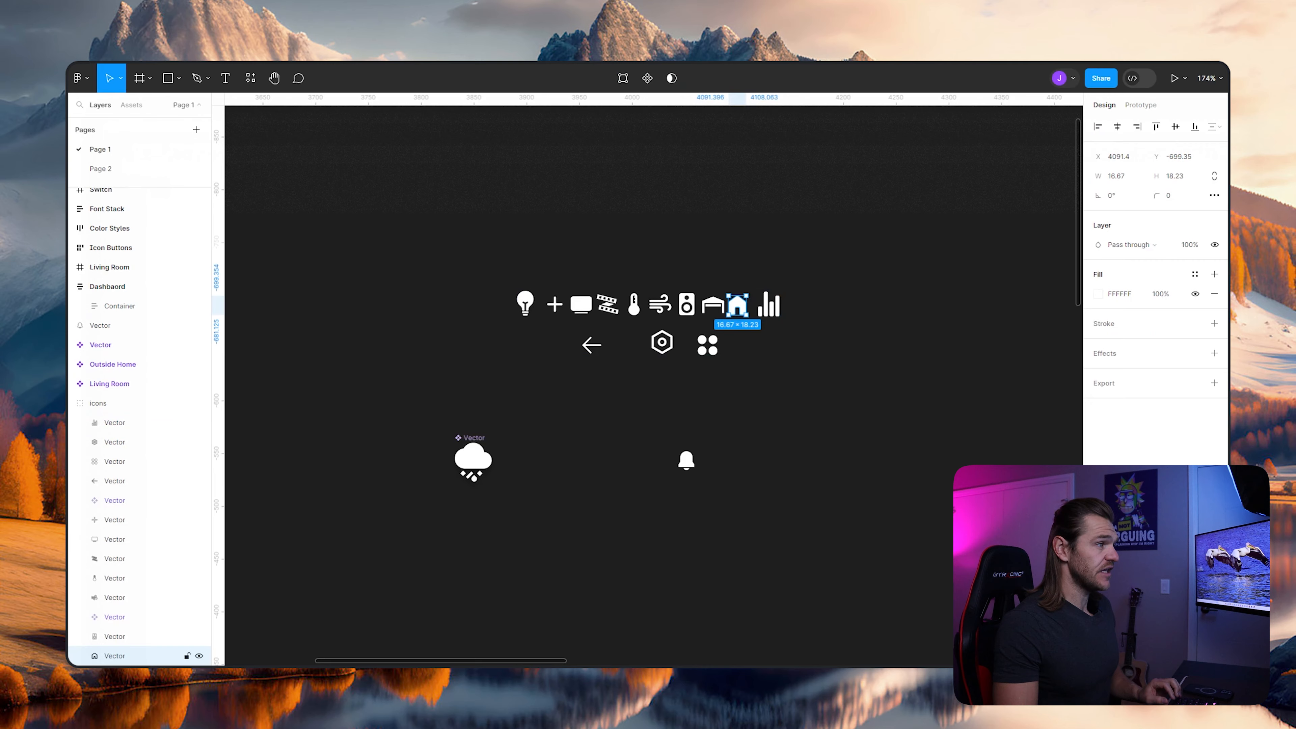
{"action": "right_click", "coordinate": [733, 296]}
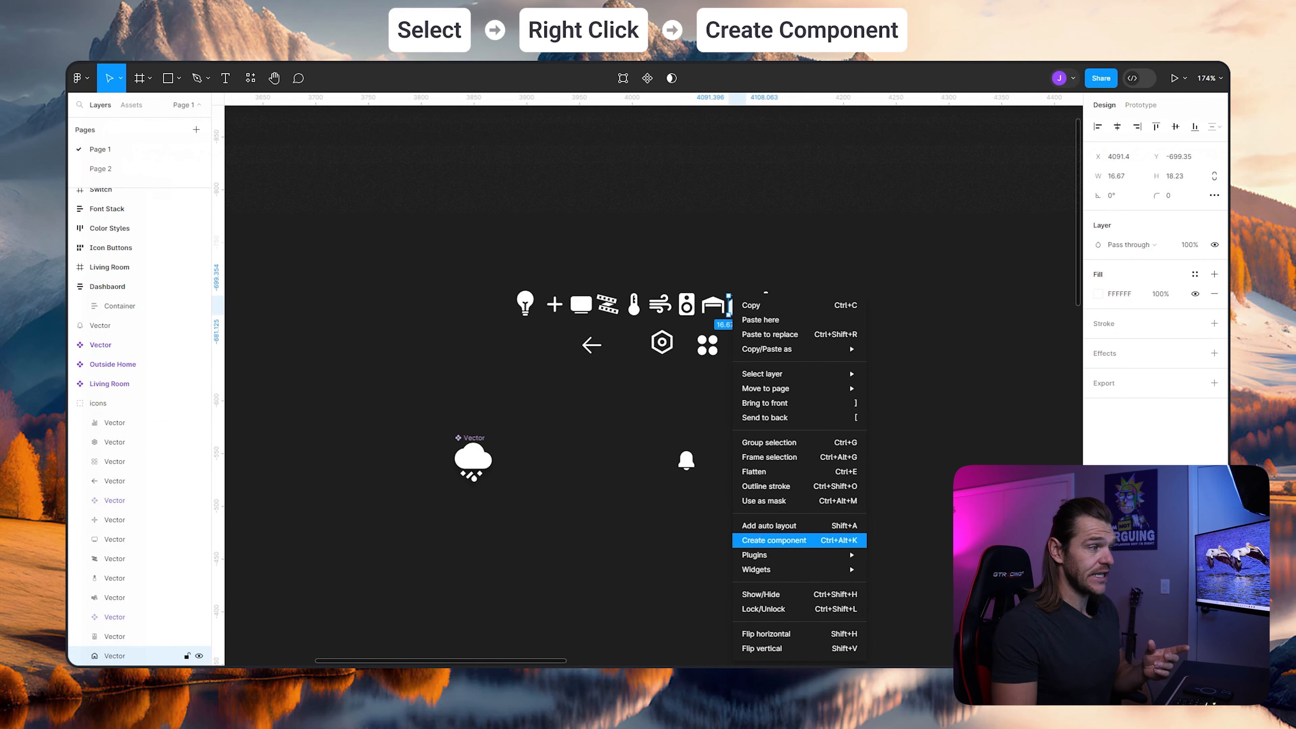
{"action": "left_click", "coordinate": [774, 540]}
{"action": "key", "text": "Escape"}
- Turn the bar chart icon at the end of the loose icon row into a component
{"action": "scroll", "coordinate": [720, 438], "scroll_direction": "down", "scroll_amount": 5, "text": "ctrl"}
{"action": "scroll", "coordinate": [653, 383], "scroll_direction": "down", "scroll_amount": 8}
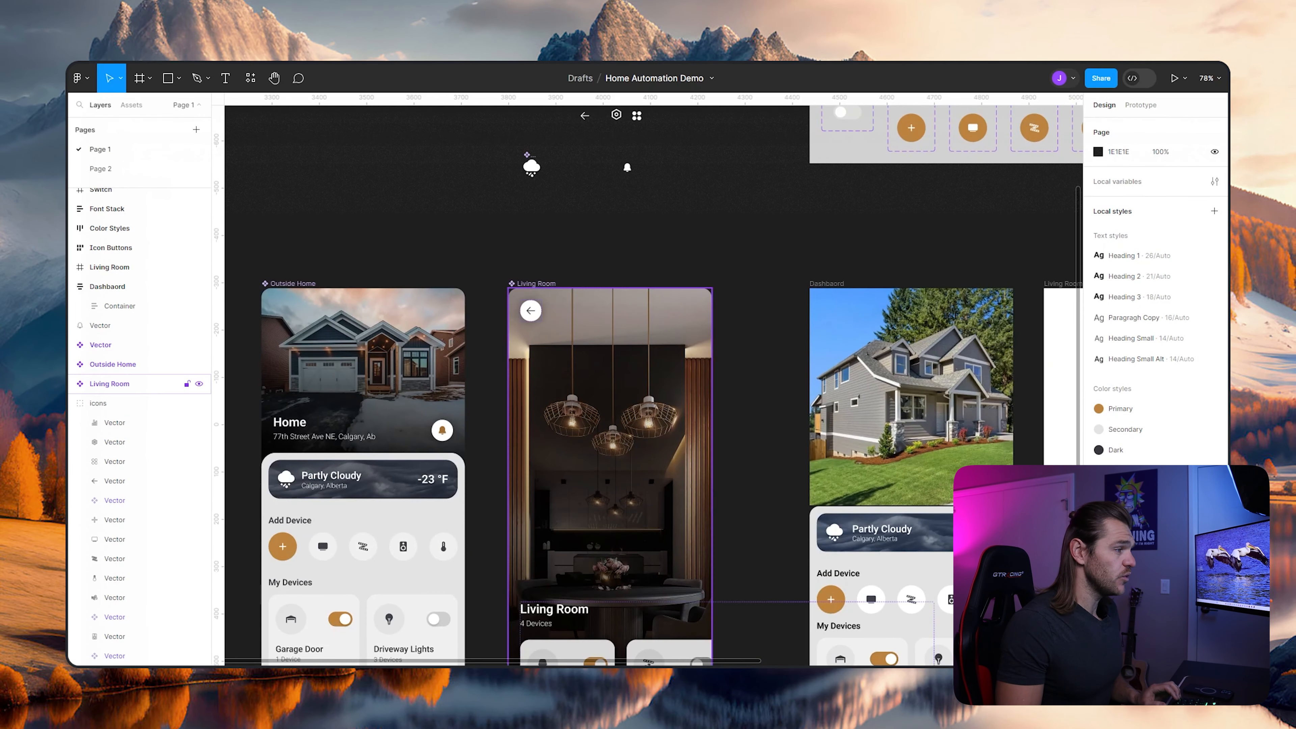
{"action": "scroll", "coordinate": [654, 383], "scroll_direction": "up", "scroll_amount": 5}
{"action": "scroll", "coordinate": [596, 259], "scroll_direction": "up", "scroll_amount": 2}
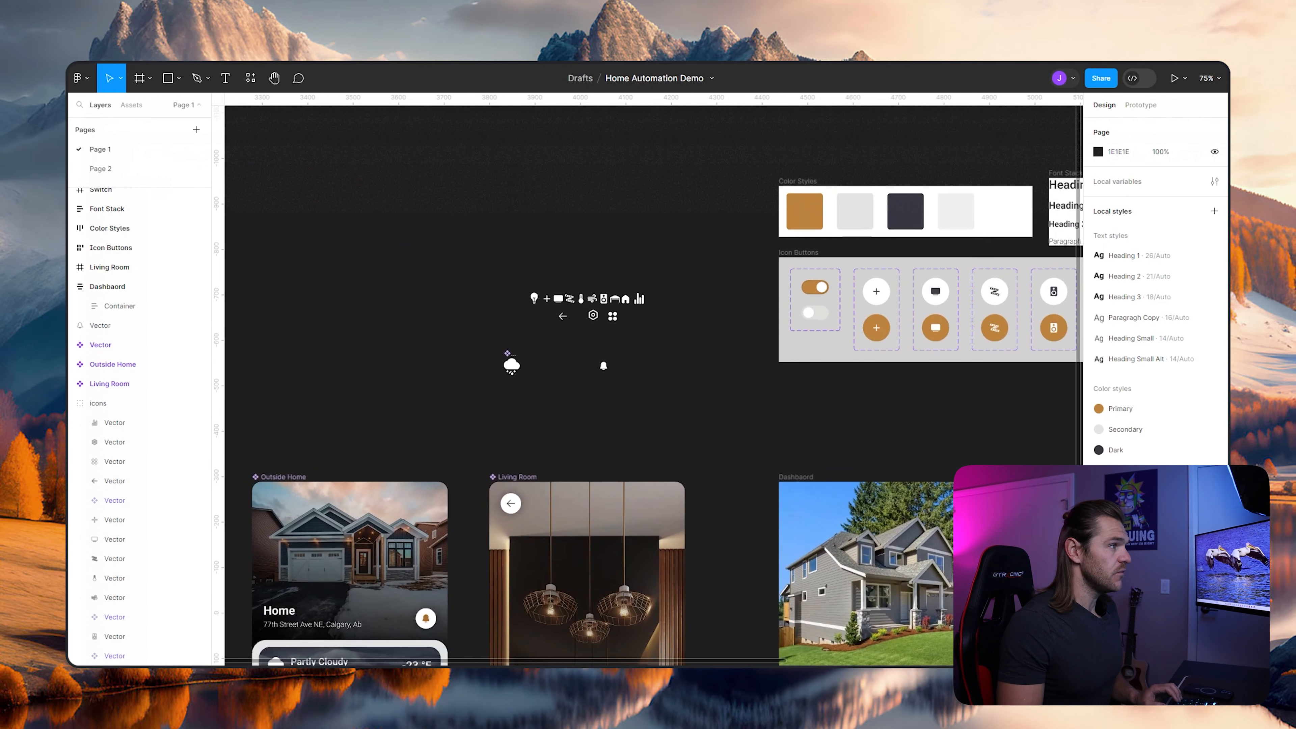
{"action": "scroll", "coordinate": [595, 259], "scroll_direction": "up", "scroll_amount": 6}
{"action": "left_click", "coordinate": [591, 376]}
{"action": "double_click", "coordinate": [727, 377]}
{"action": "right_click", "coordinate": [727, 376]}
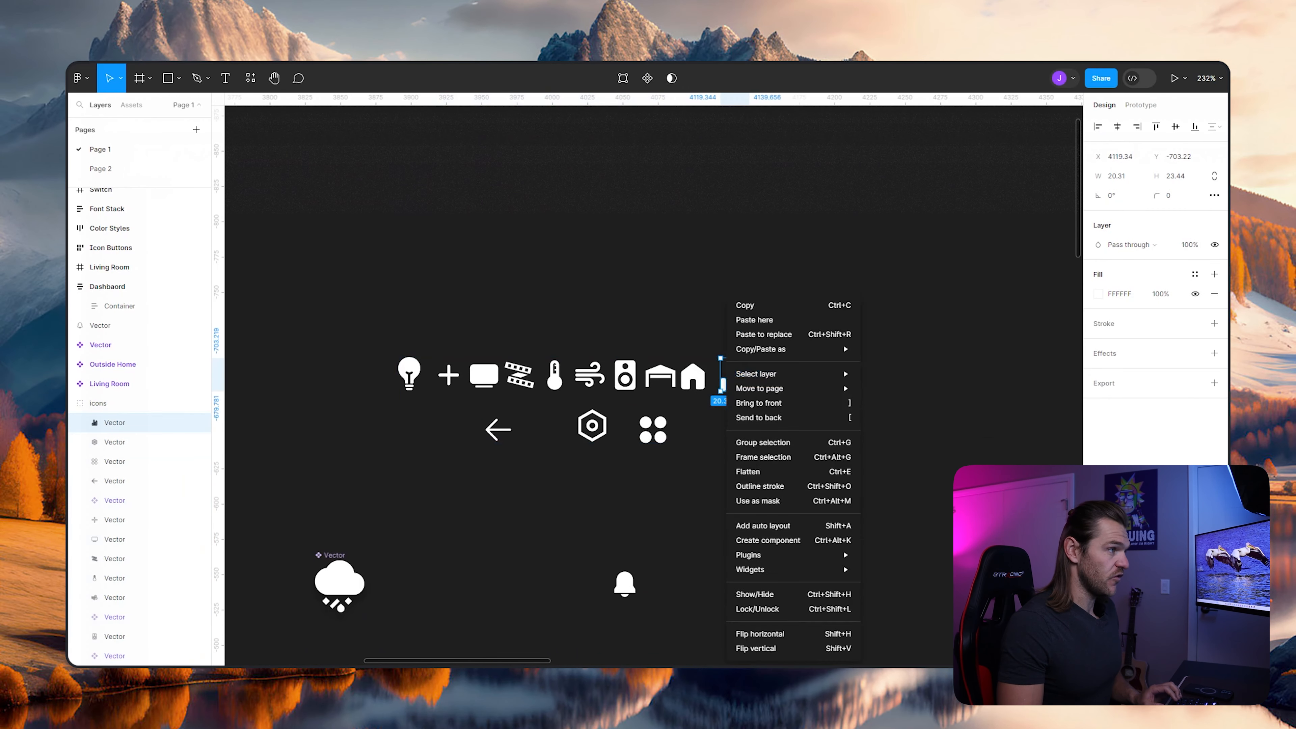
{"action": "left_click", "coordinate": [768, 541]}
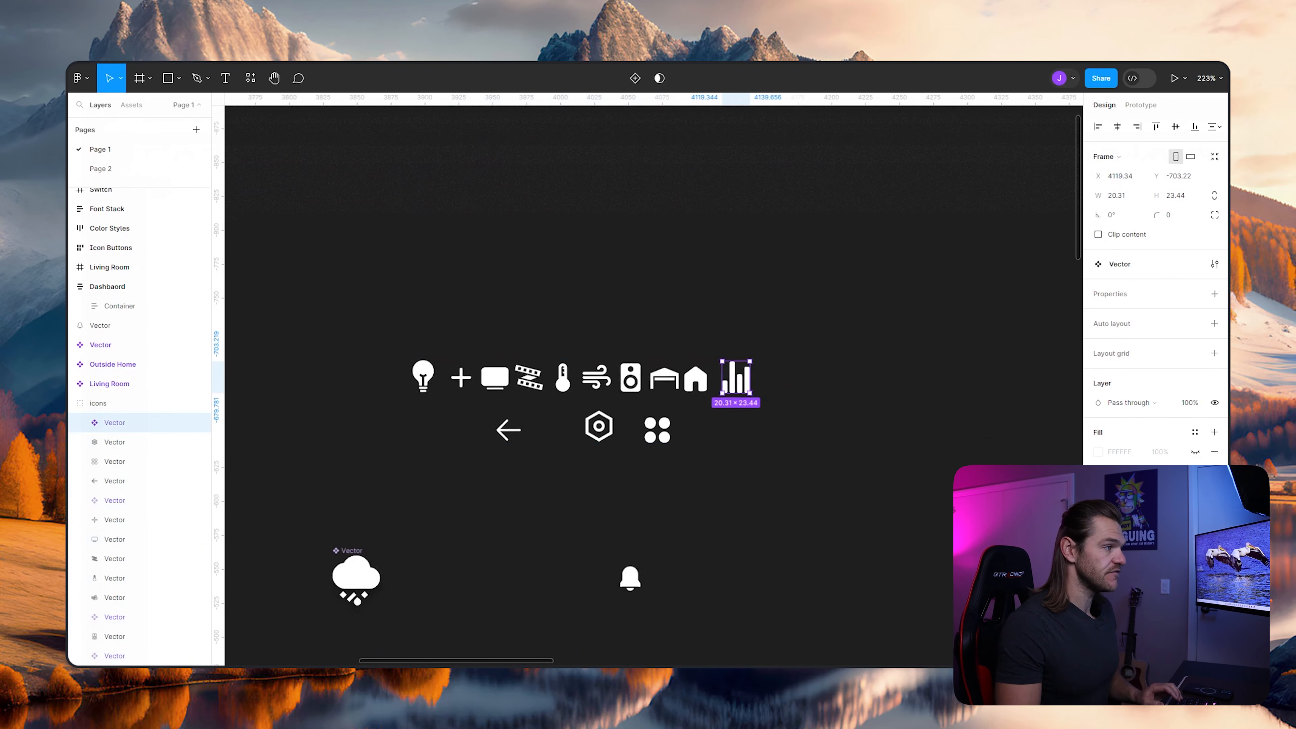
- Turn the four-circle Rooms icon in the loose icon set into a component
{"action": "scroll", "coordinate": [724, 377], "scroll_direction": "down", "scroll_amount": 6}
{"action": "scroll", "coordinate": [724, 377], "scroll_direction": "down", "scroll_amount": 4}
{"action": "scroll", "coordinate": [648, 380], "scroll_direction": "up", "scroll_amount": 10}
{"action": "scroll", "coordinate": [649, 381], "scroll_direction": "up", "scroll_amount": 5}
{"action": "left_click", "coordinate": [653, 387]}
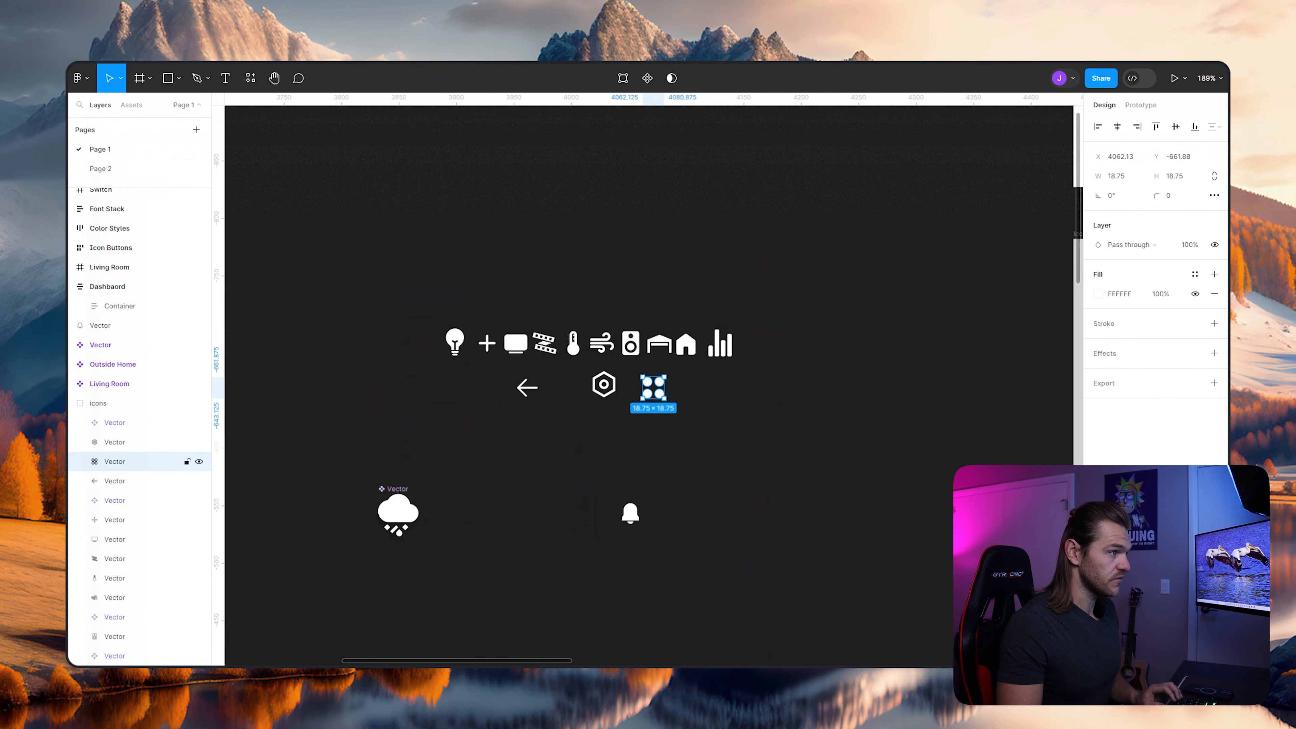
{"action": "right_click", "coordinate": [646, 387]}
{"action": "left_click", "coordinate": [735, 540]}
- Check the finished Outside Home navigation bar and turn the hexagon Settings icon into a component
{"action": "scroll", "coordinate": [741, 503], "scroll_direction": "down", "scroll_amount": 5}
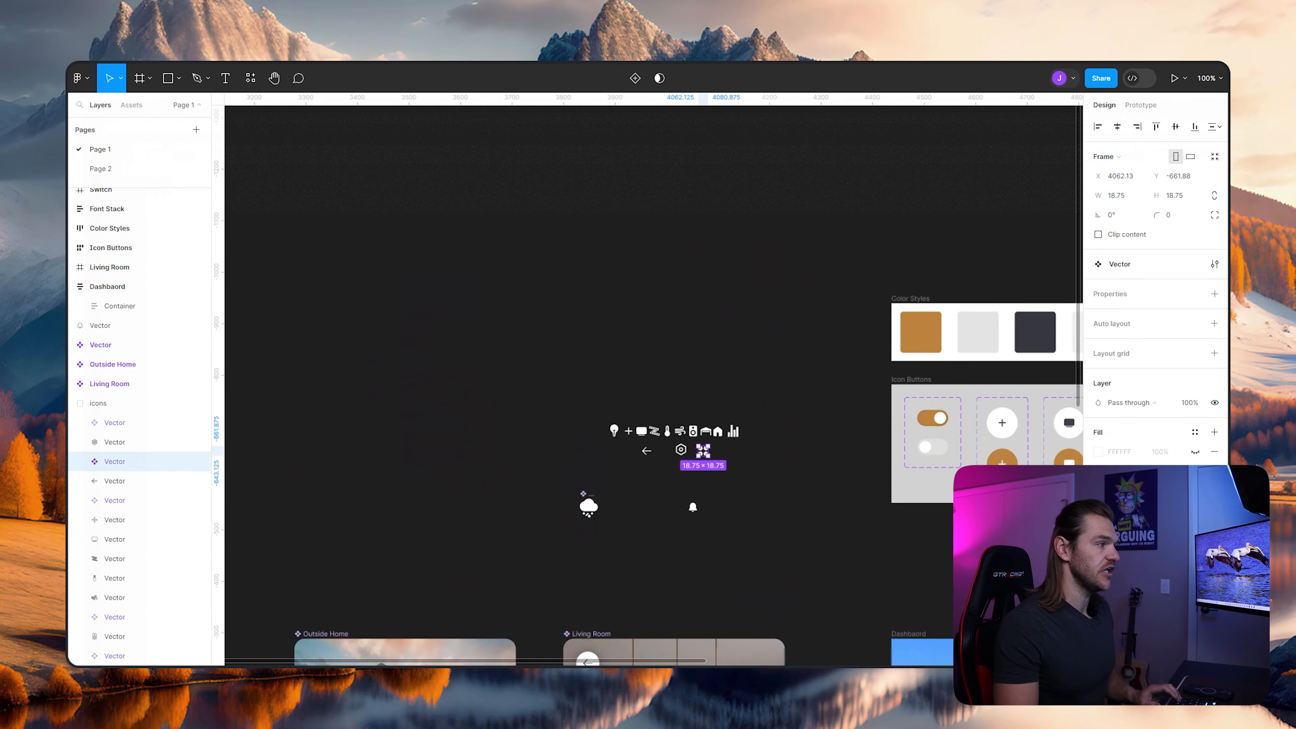
{"action": "scroll", "coordinate": [730, 459], "scroll_direction": "down", "scroll_amount": 10}
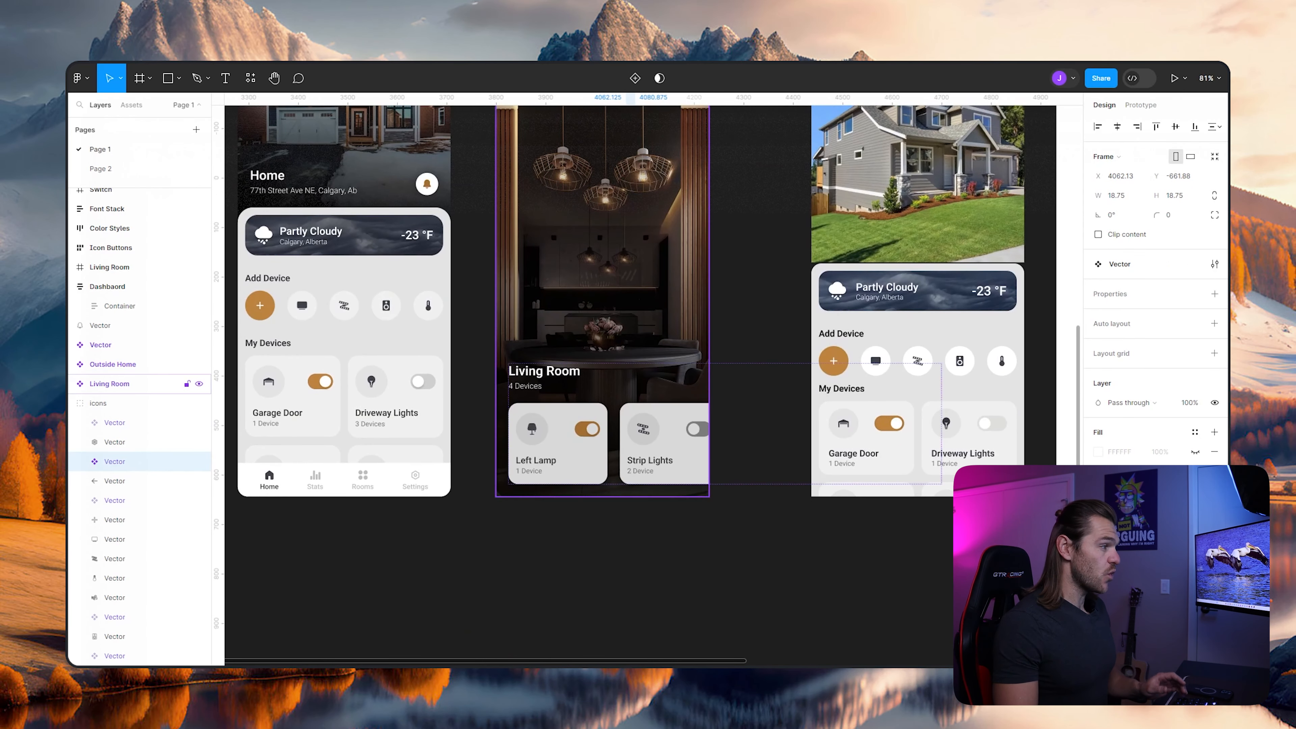
{"action": "scroll", "coordinate": [602, 357], "scroll_direction": "up", "scroll_amount": 4}
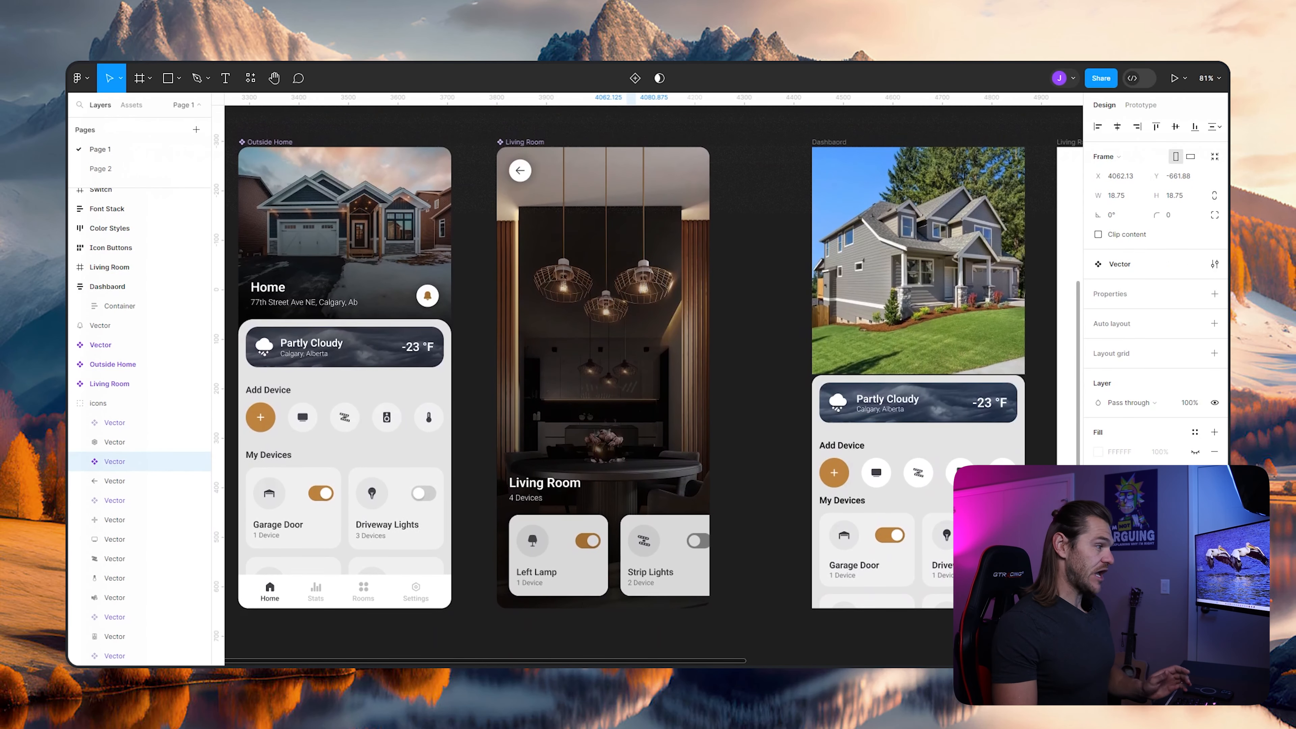
{"action": "scroll", "coordinate": [603, 357], "scroll_direction": "up", "scroll_amount": 12}
{"action": "scroll", "coordinate": [633, 307], "scroll_direction": "up", "scroll_amount": 5, "text": "ctrl"}
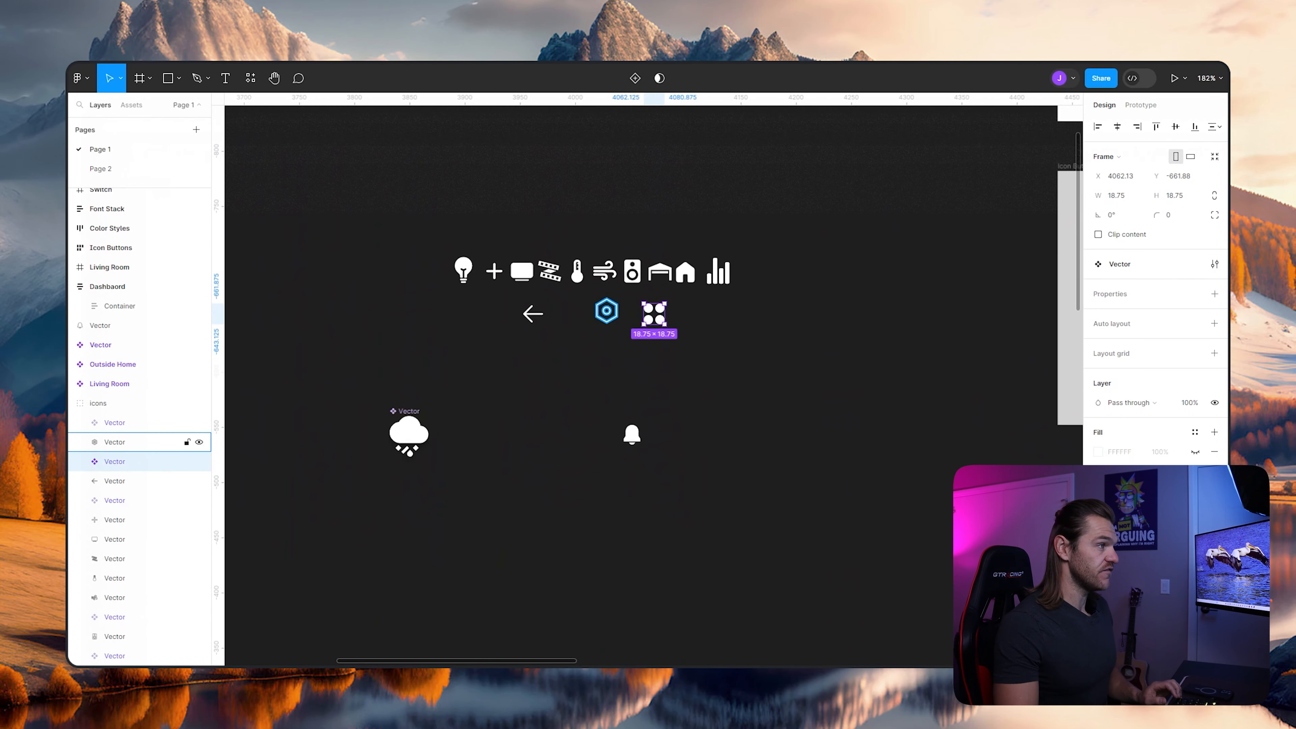
{"action": "left_click", "coordinate": [605, 306]}
{"action": "right_click", "coordinate": [598, 301]}
{"action": "left_click", "coordinate": [639, 540]}
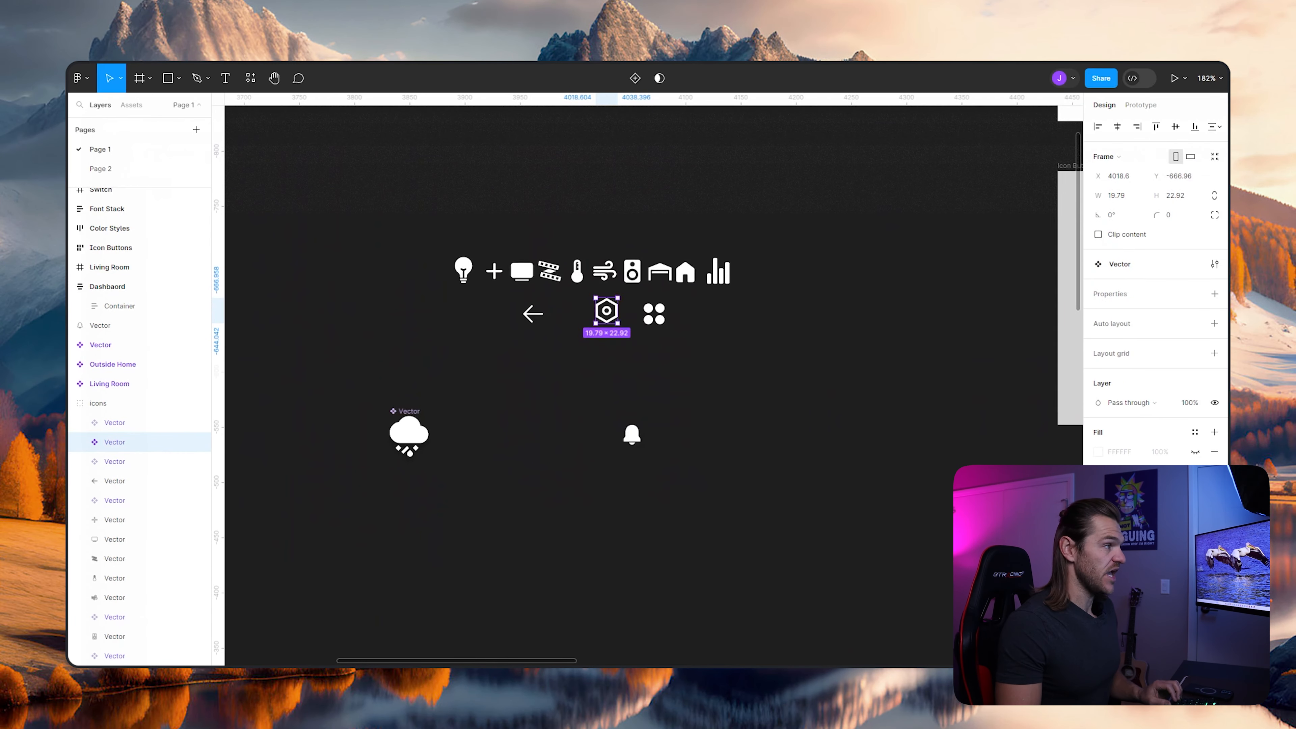
- Place an instance of the house icon from the local components just below the Dashbaord frame's lower-left corner
{"action": "left_click", "coordinate": [755, 470]}
{"action": "scroll", "coordinate": [755, 471], "scroll_direction": "down", "scroll_amount": 5, "text": "ctrl"}
{"action": "scroll", "coordinate": [756, 470], "scroll_direction": "down", "scroll_amount": 4}
{"action": "scroll", "coordinate": [755, 471], "scroll_direction": "right", "scroll_amount": 3}
{"action": "left_click", "coordinate": [107, 287]}
{"action": "scroll", "coordinate": [811, 587], "scroll_direction": "up", "scroll_amount": 4}
{"action": "left_click", "coordinate": [131, 105]}
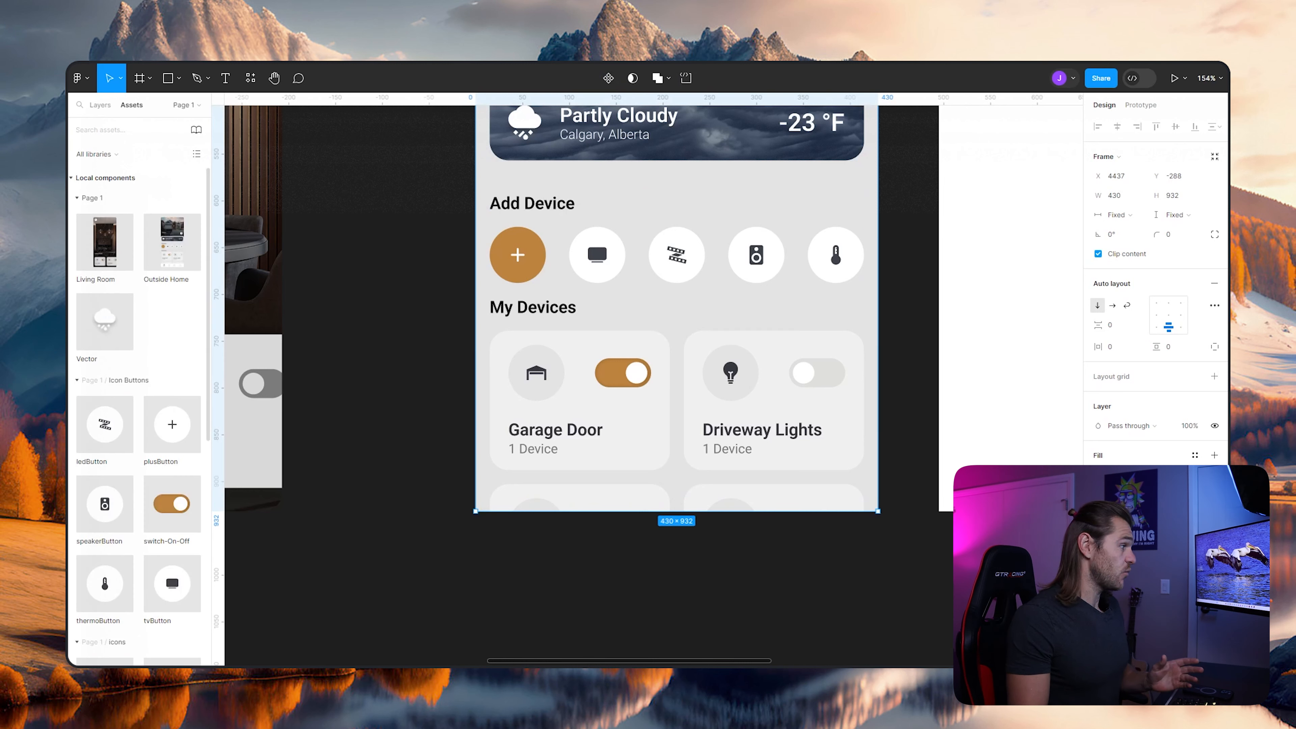
{"action": "scroll", "coordinate": [138, 383], "scroll_direction": "down", "scroll_amount": 10}
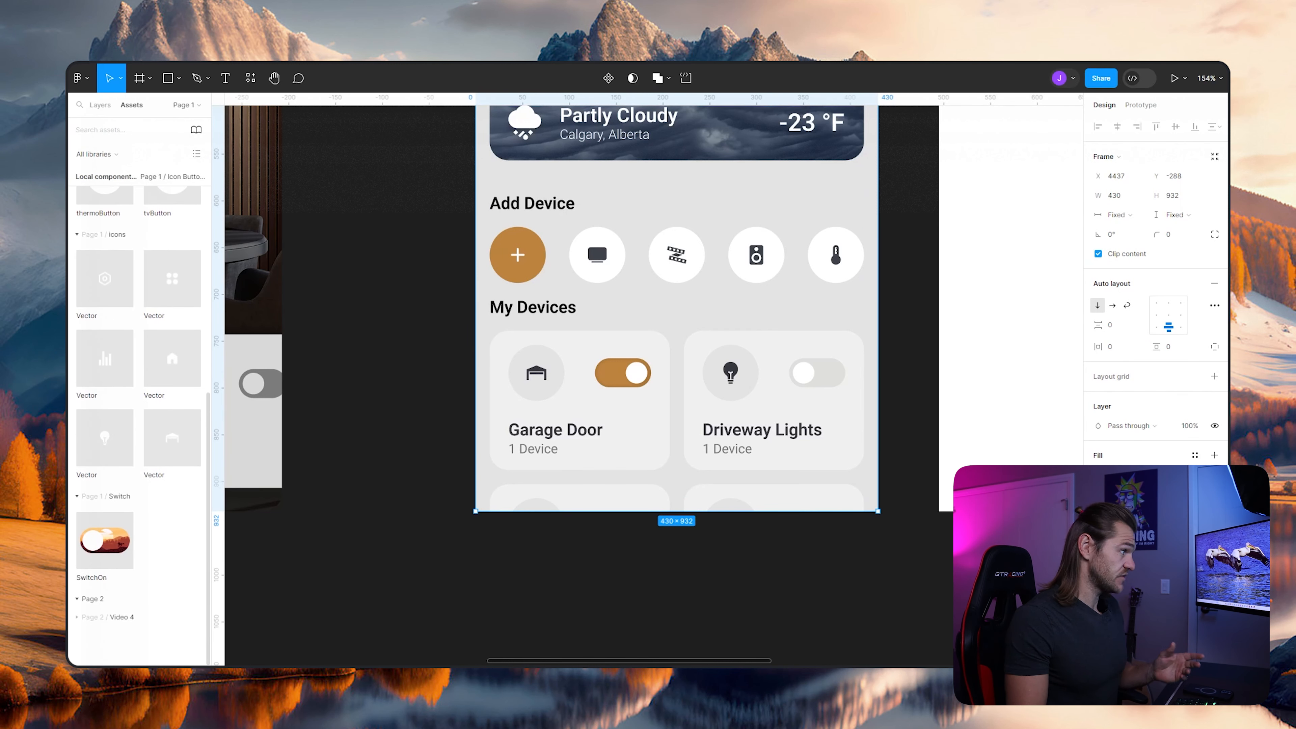
{"action": "left_click_drag", "start_coordinate": [172, 358], "coordinate": [498, 521]}
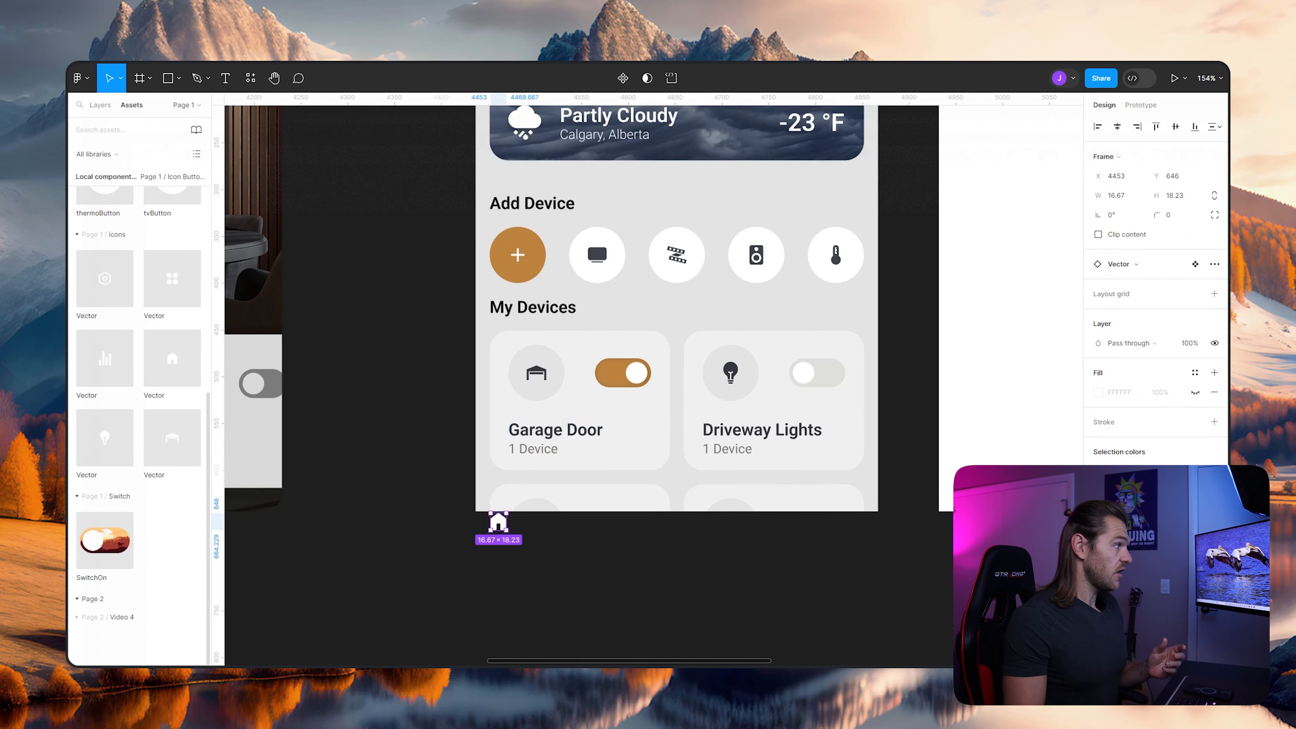
- Place instances of the bar chart, four-circle and hexagon icon components in a row below the Dashbaord frame, beside the house icon
{"action": "left_click_drag", "start_coordinate": [105, 359], "coordinate": [583, 551]}
{"action": "left_click_drag", "start_coordinate": [172, 278], "coordinate": [667, 548]}
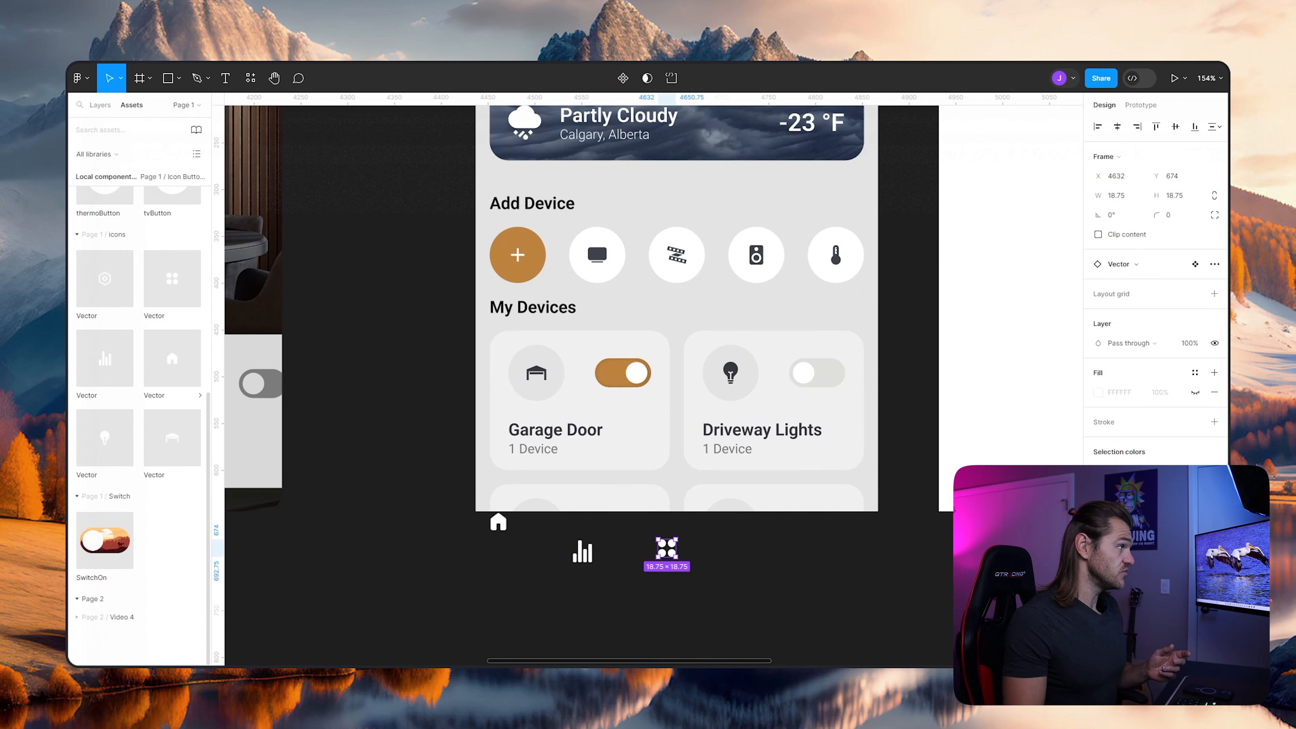
{"action": "scroll", "coordinate": [653, 357], "scroll_direction": "left", "scroll_amount": 10}
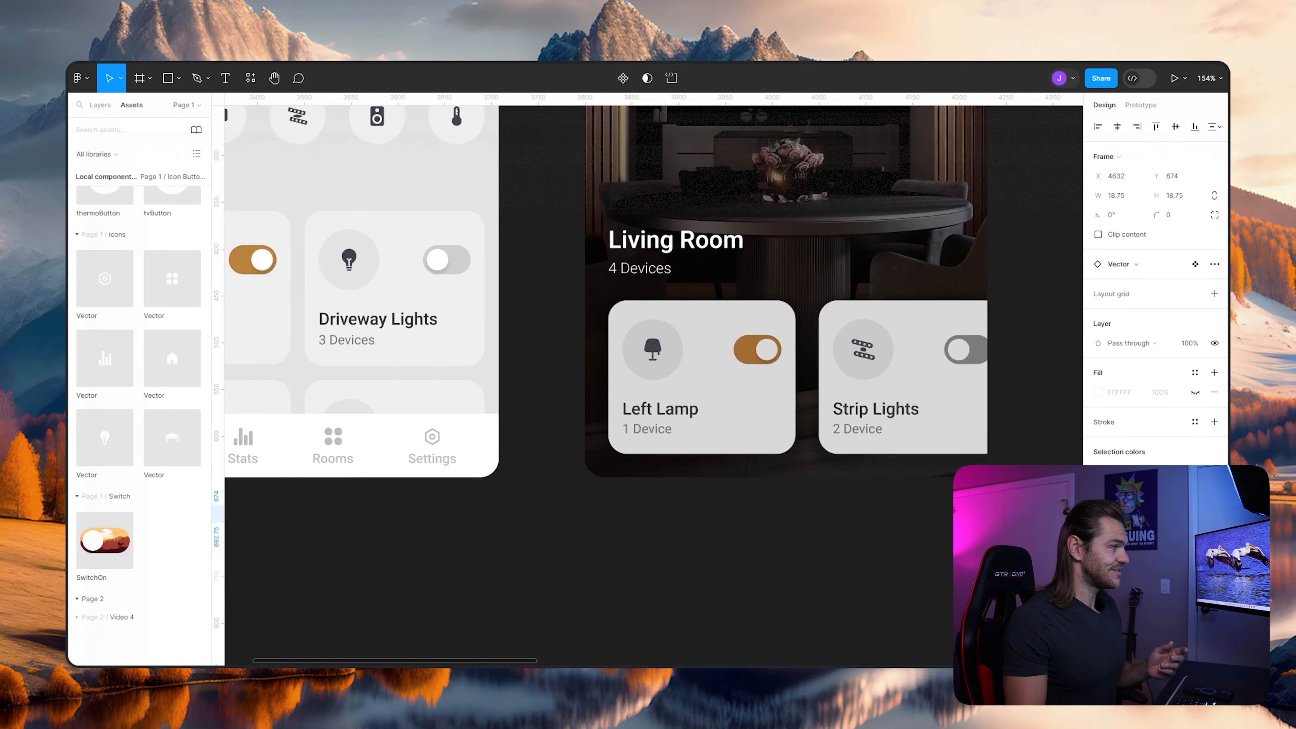
{"action": "scroll", "coordinate": [653, 357], "scroll_direction": "right", "scroll_amount": 10}
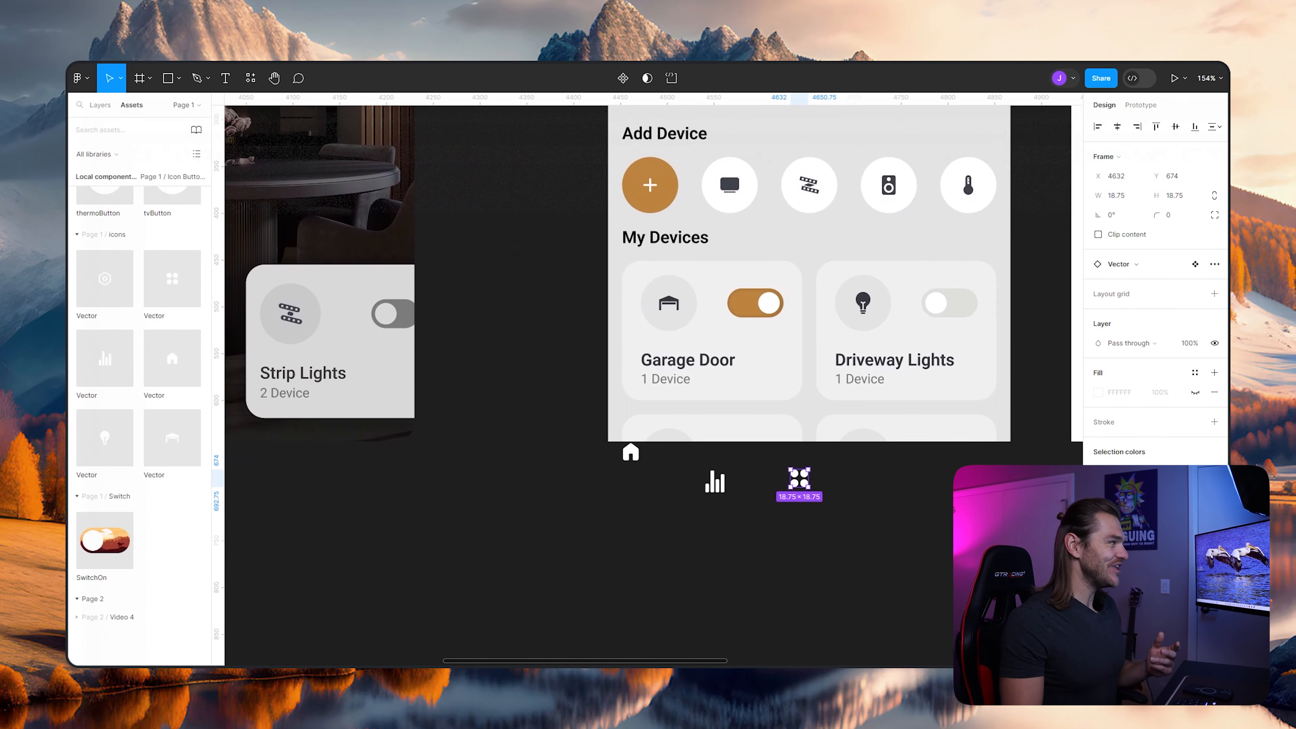
{"action": "left_click_drag", "start_coordinate": [105, 400], "coordinate": [528, 425]}
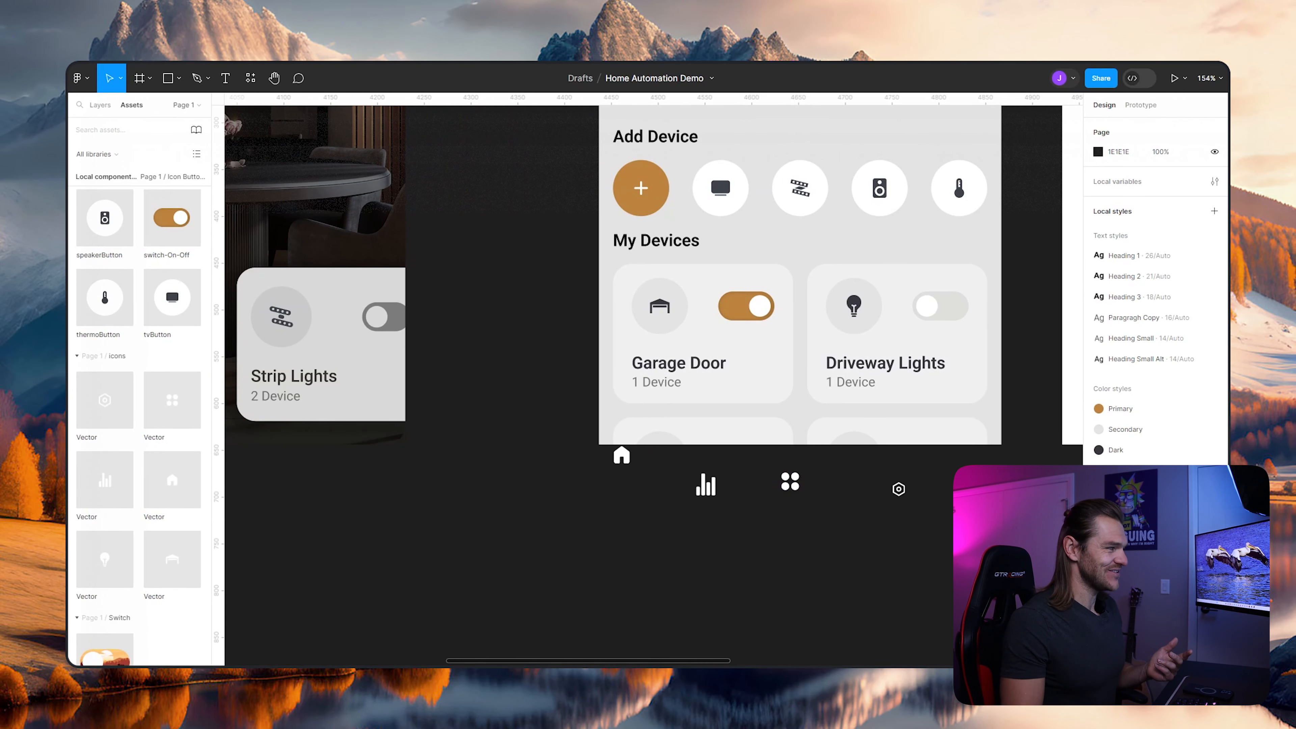
{"action": "left_click_drag", "start_coordinate": [898, 488], "coordinate": [901, 489]}
{"action": "scroll", "coordinate": [298, 468], "scroll_direction": "down", "scroll_amount": 5}
{"action": "left_click_drag", "start_coordinate": [298, 468], "coordinate": [715, 453]}
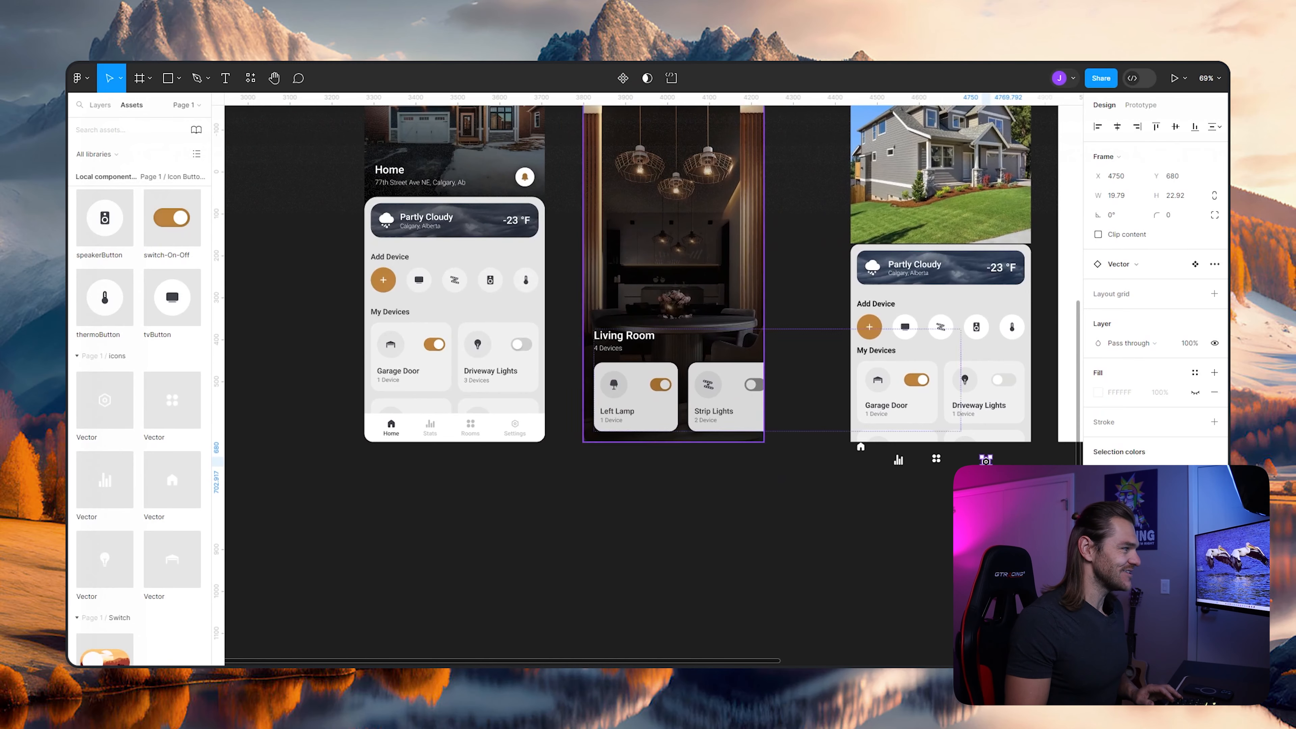
{"action": "scroll", "coordinate": [863, 488], "scroll_direction": "up", "scroll_amount": 1}
{"action": "scroll", "coordinate": [899, 459], "scroll_direction": "up", "scroll_amount": 5}
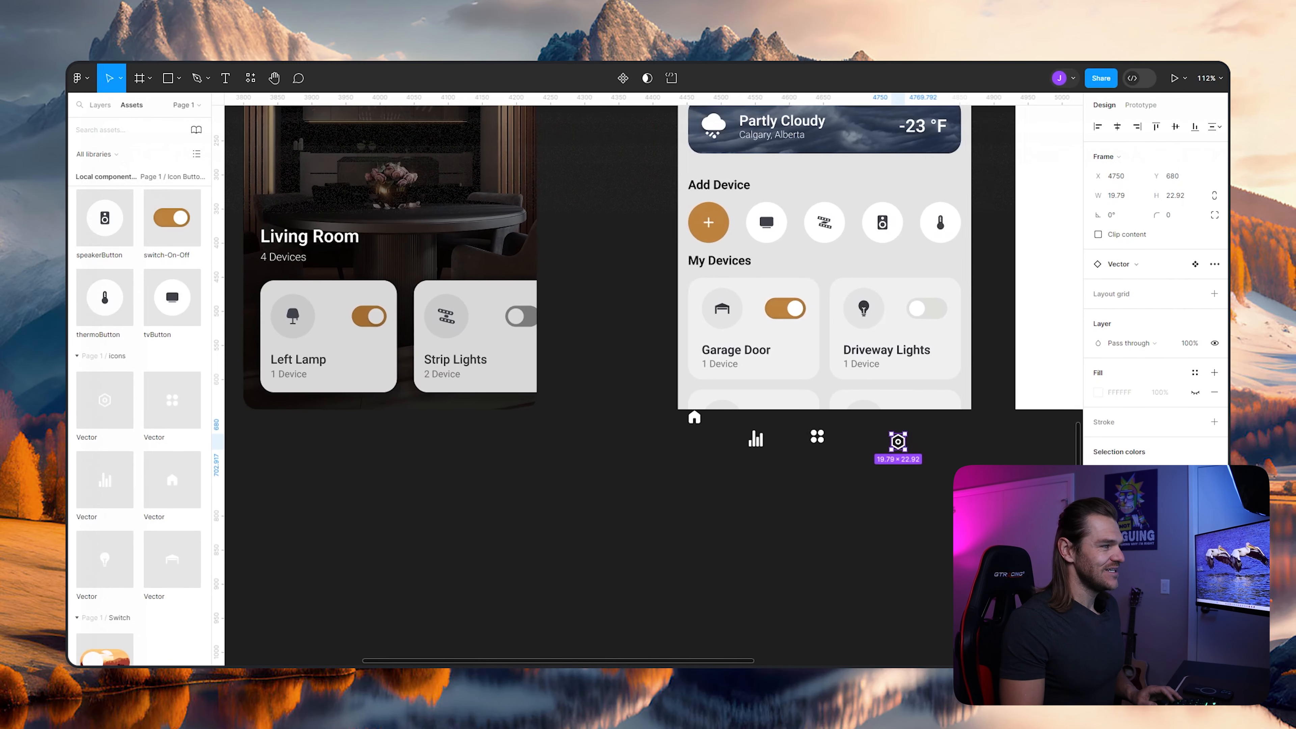
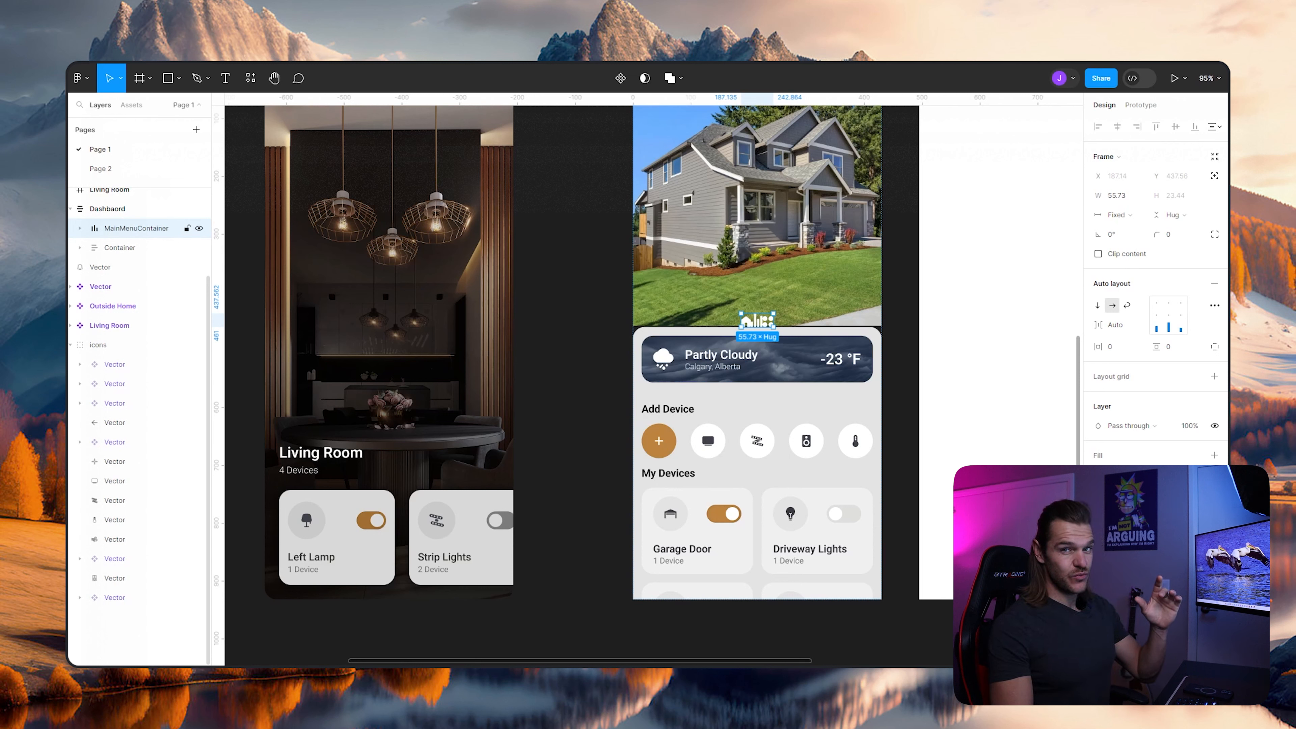
- Reorder MainMenuContainer below Container in the Dashbaord frame's auto layout so the icon bar sits under the content
{"action": "left_click_drag", "start_coordinate": [136, 228], "coordinate": [136, 252]}
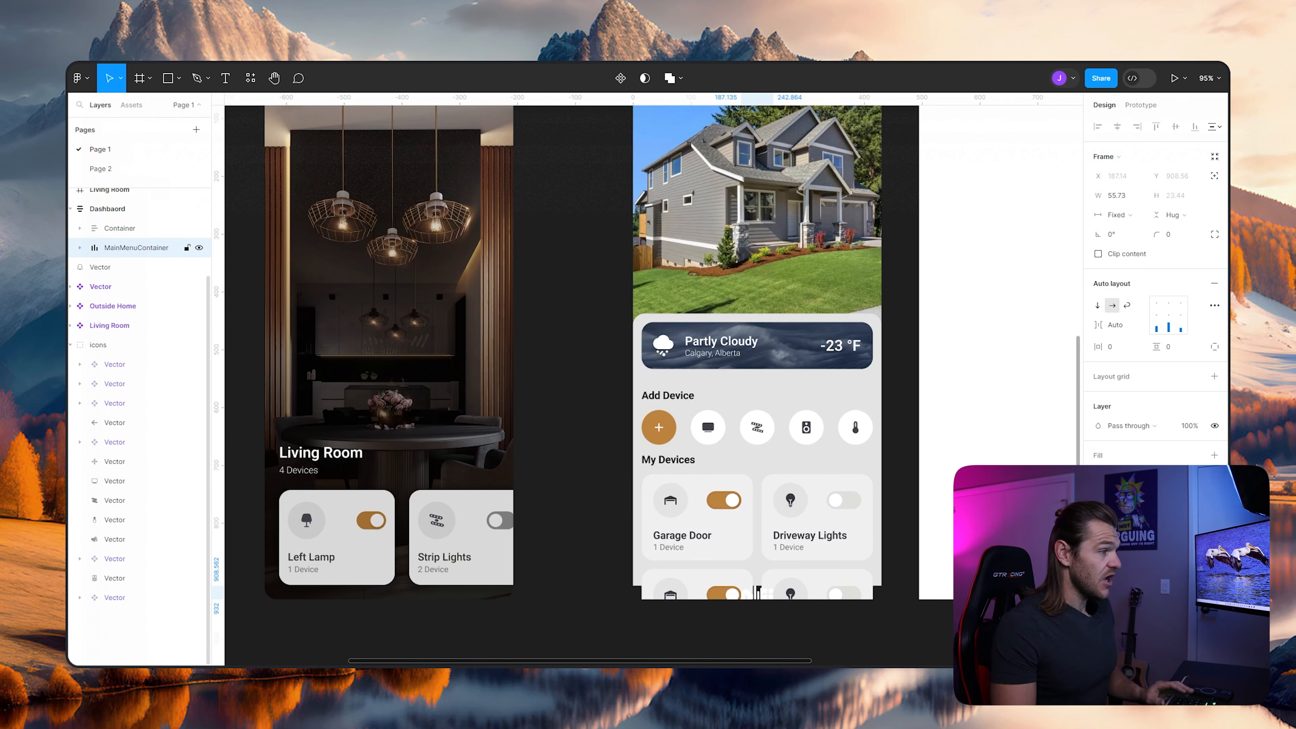
{"action": "key", "text": "Escape"}
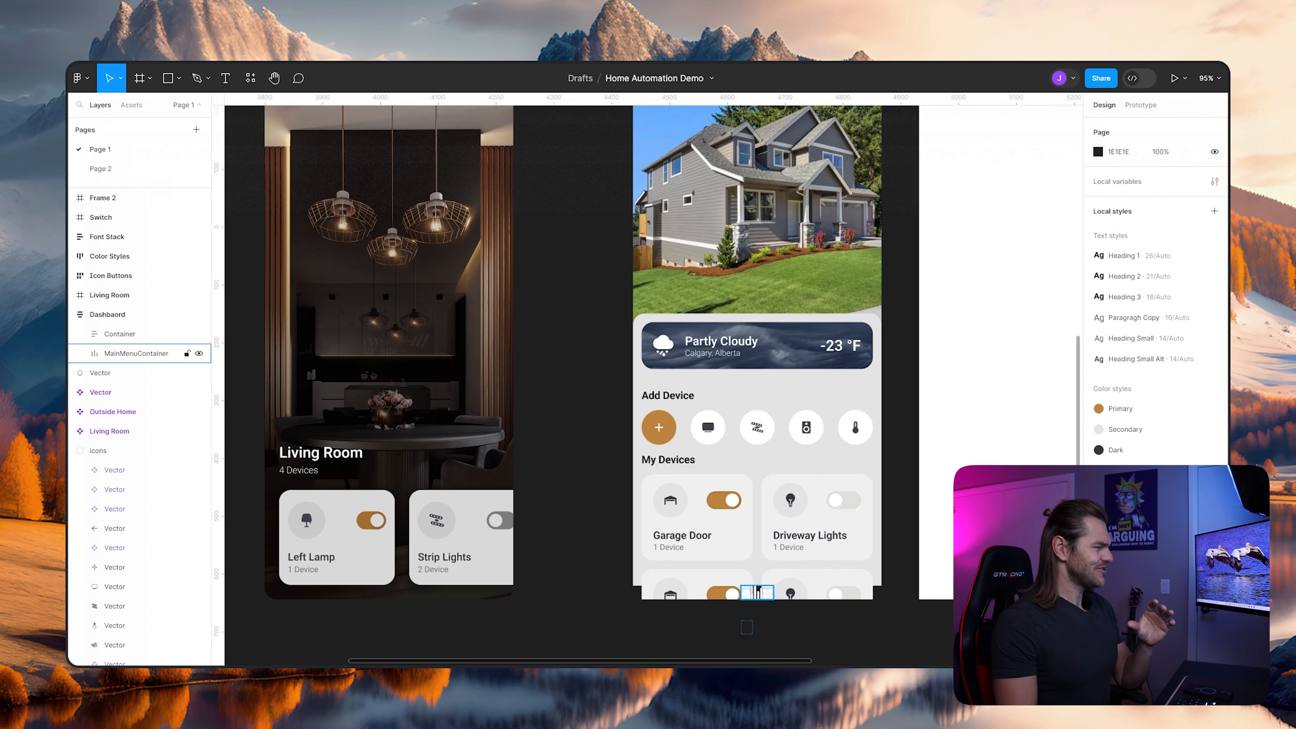
{"action": "left_click", "coordinate": [107, 314]}
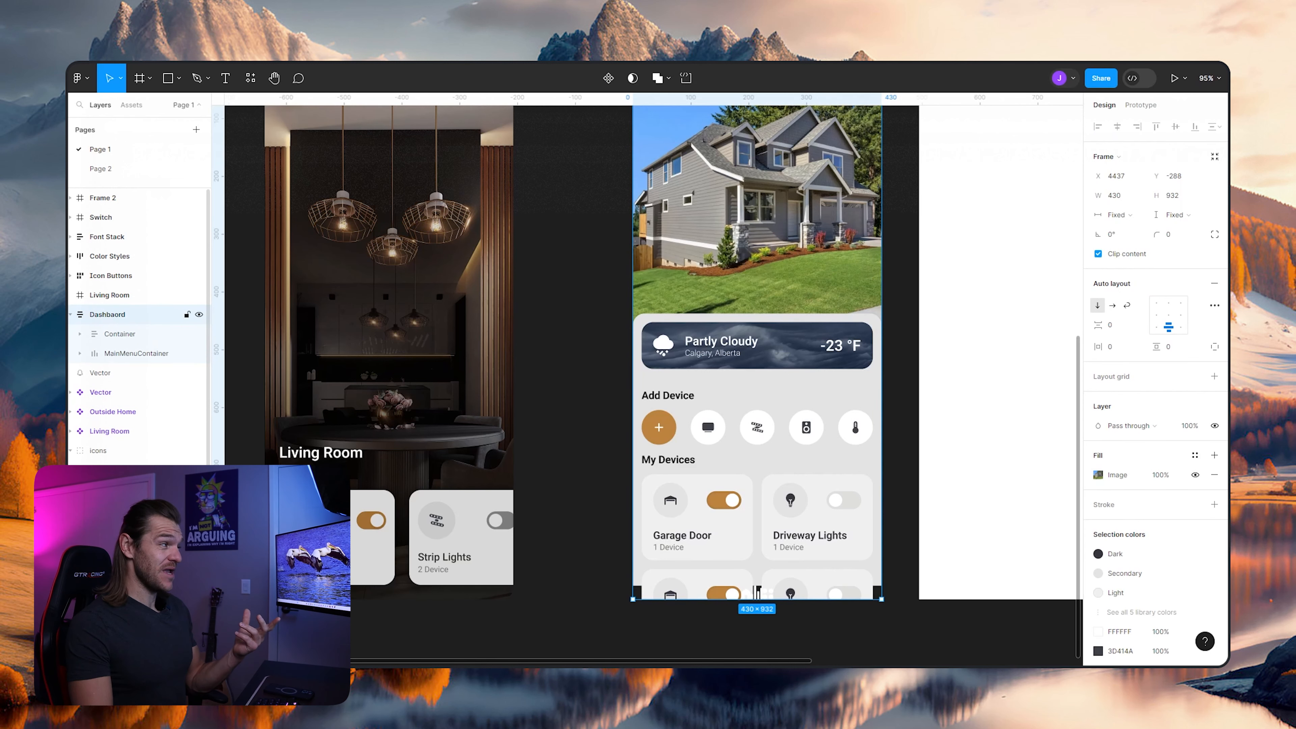
- Give MainMenuContainer a white FFFFFF fill and set its width to fill the Dashbaord frame
{"action": "left_click", "coordinate": [136, 352]}
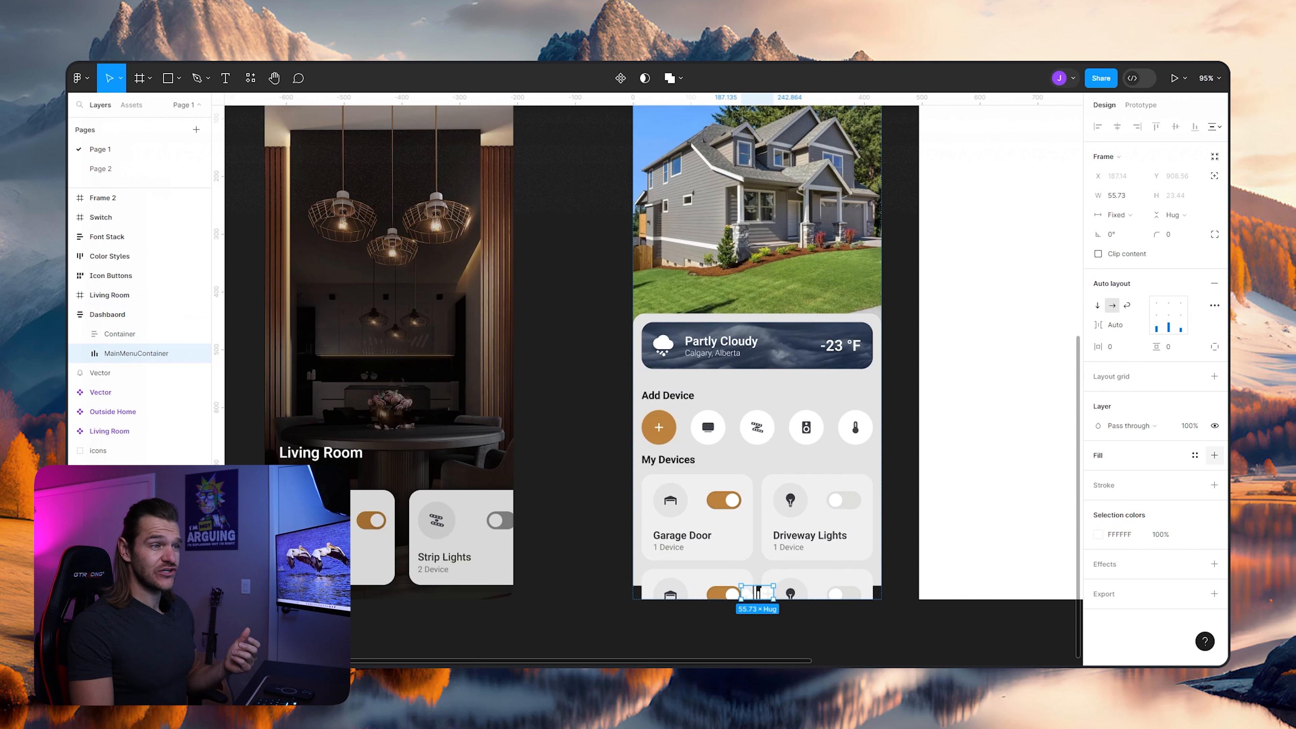
{"action": "left_click", "coordinate": [1215, 455]}
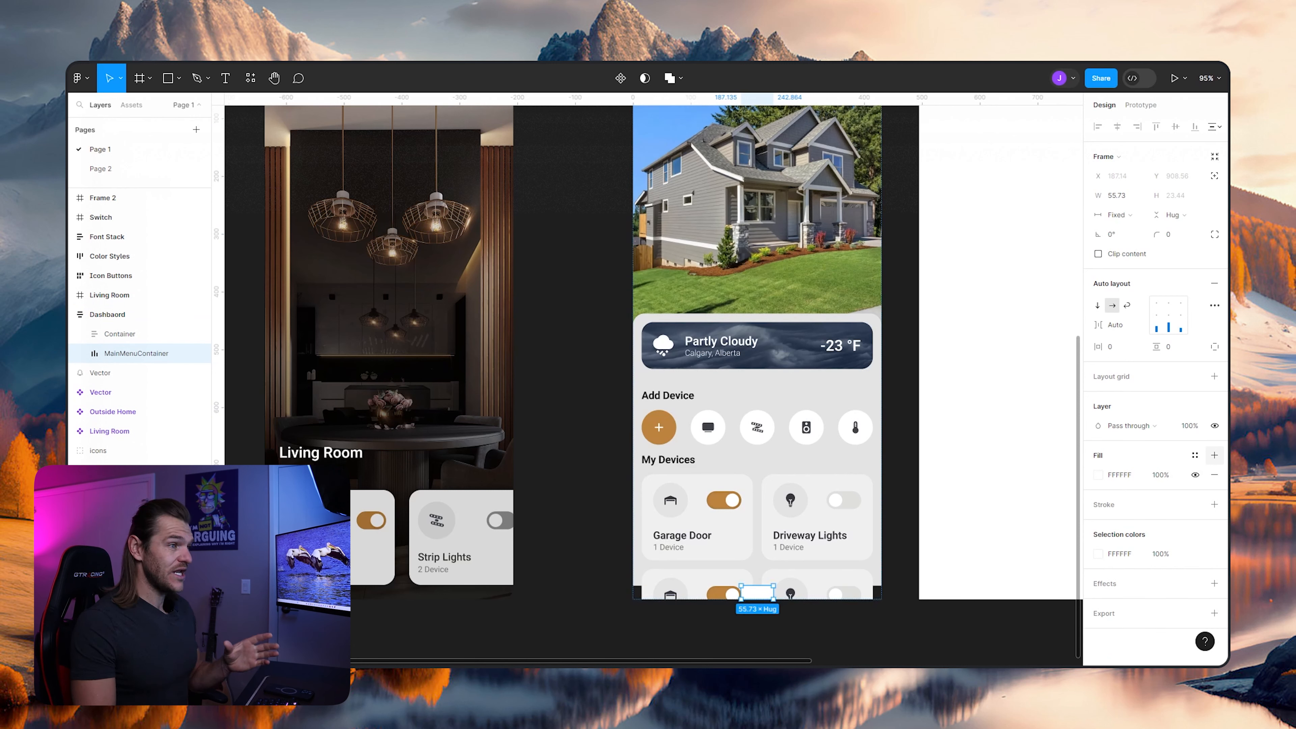
{"action": "left_click", "coordinate": [1116, 214]}
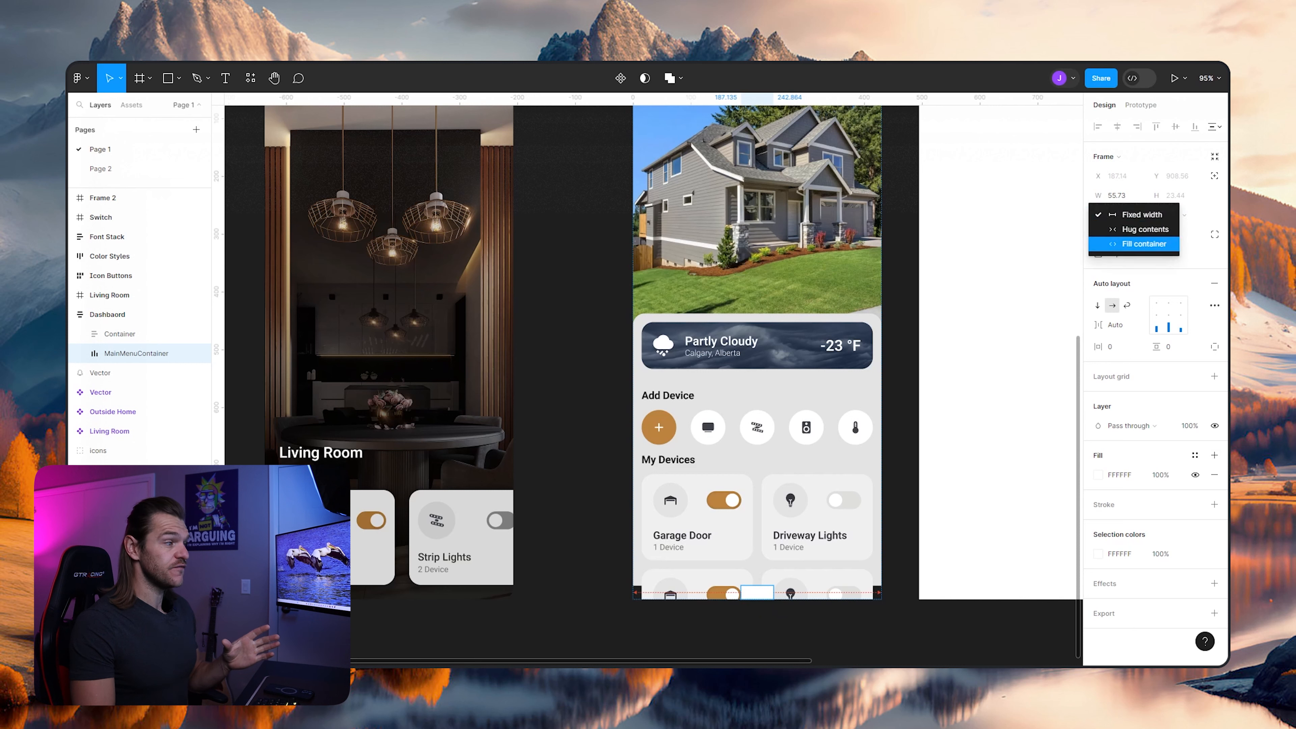
{"action": "left_click", "coordinate": [1126, 243]}
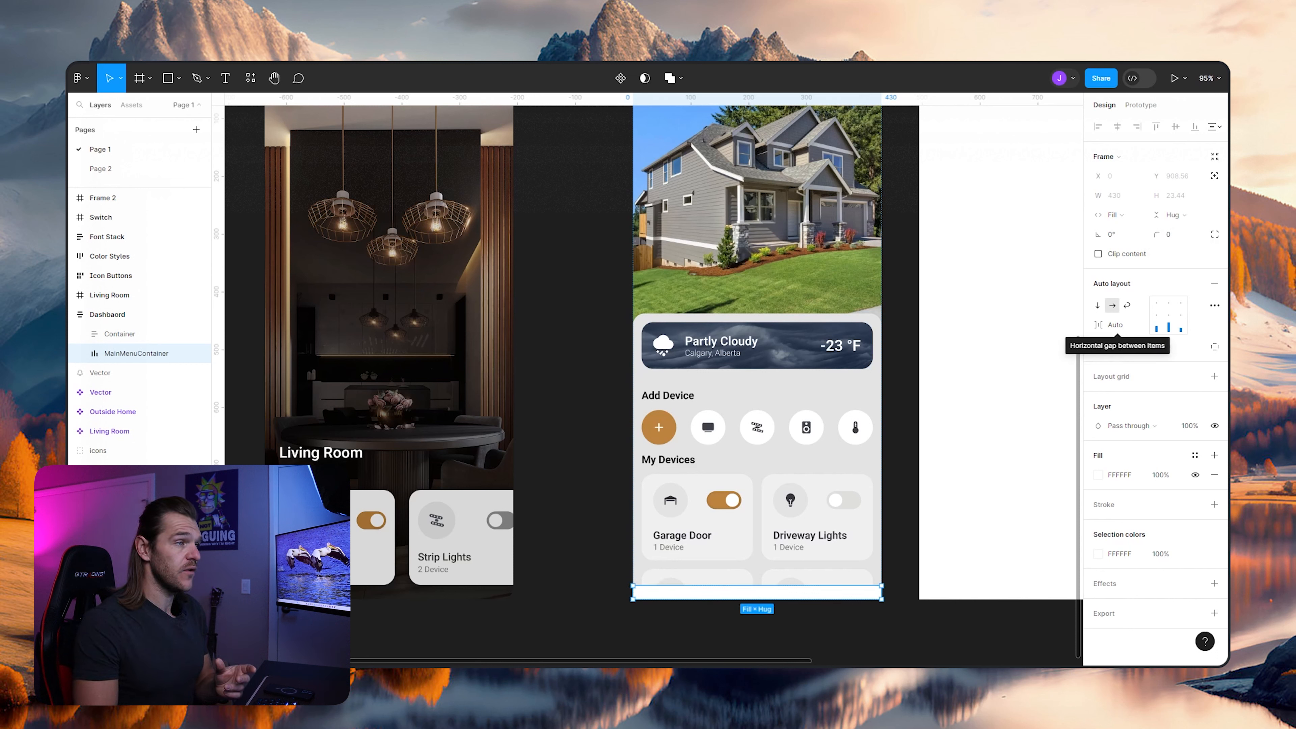
- Set MainMenuContainer's vertical and horizontal padding to 15
{"action": "left_click", "coordinate": [1169, 347]}
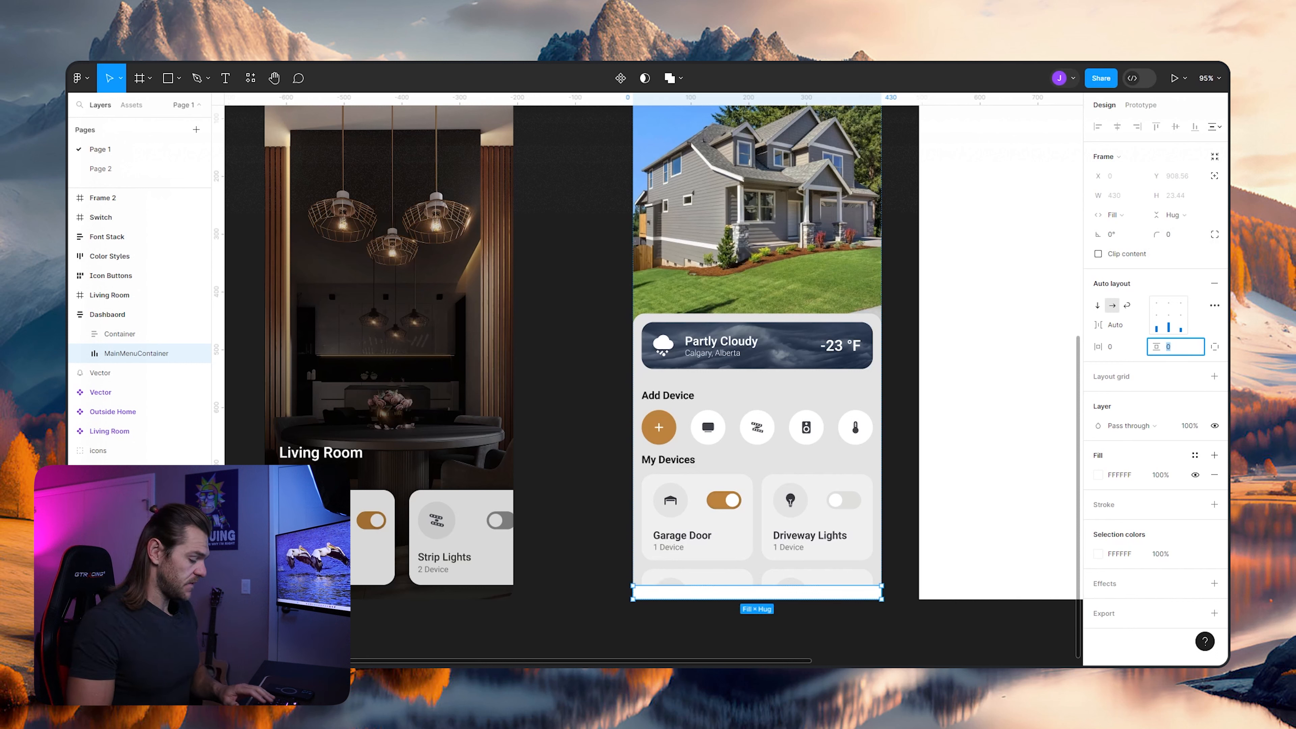
{"action": "key", "text": "Tab"}
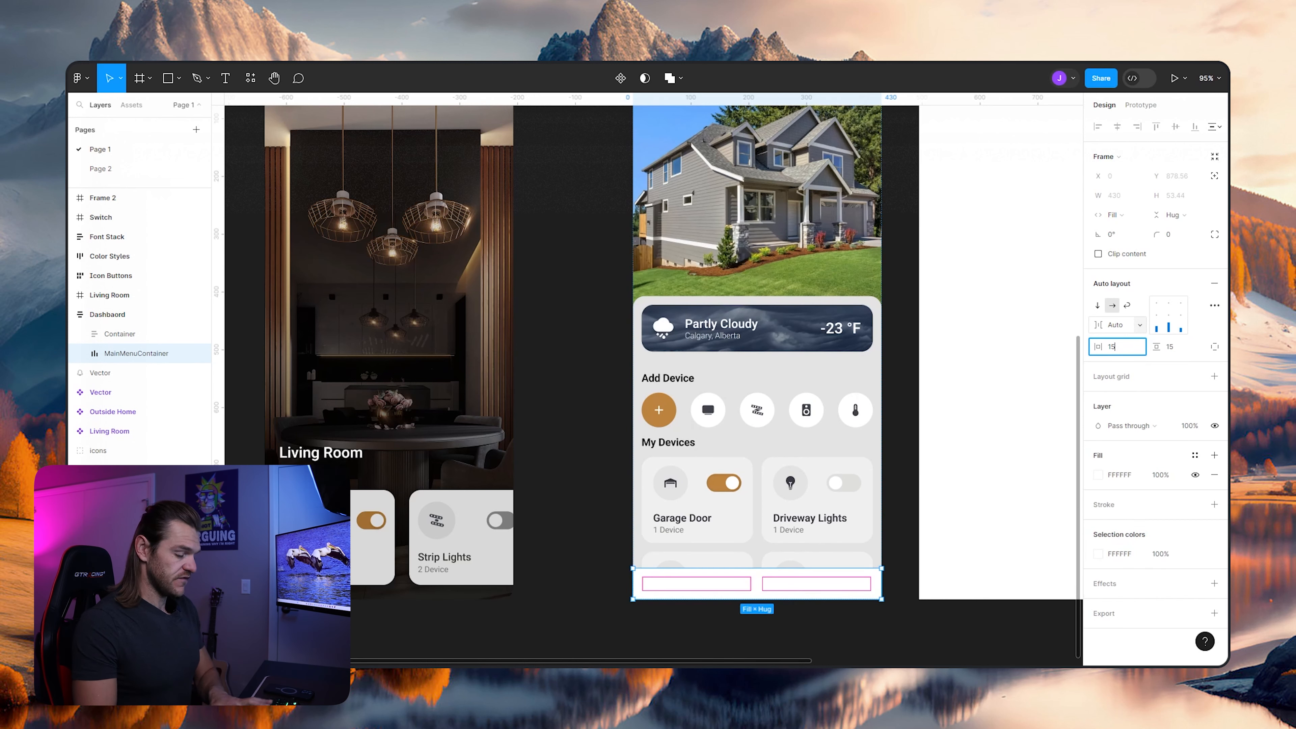
{"action": "key", "text": "Return"}
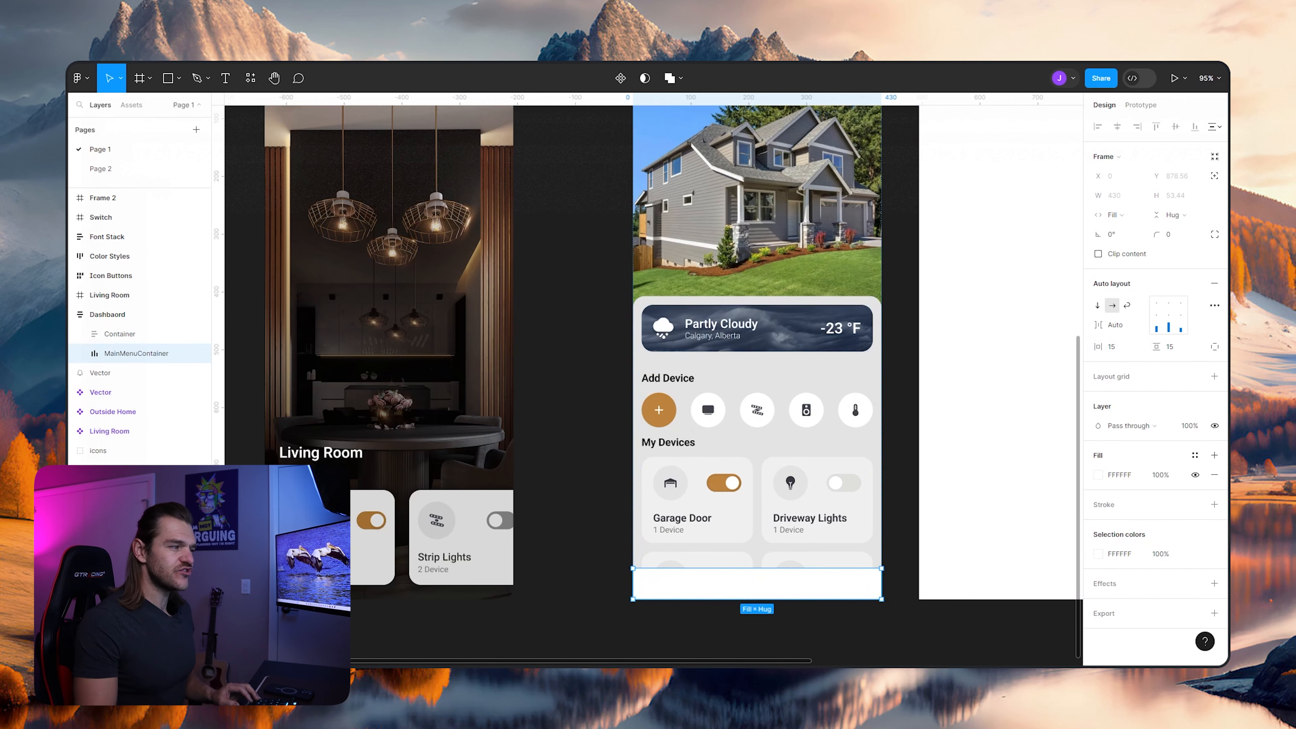
{"action": "scroll", "coordinate": [696, 324], "scroll_direction": "up", "scroll_amount": 3}
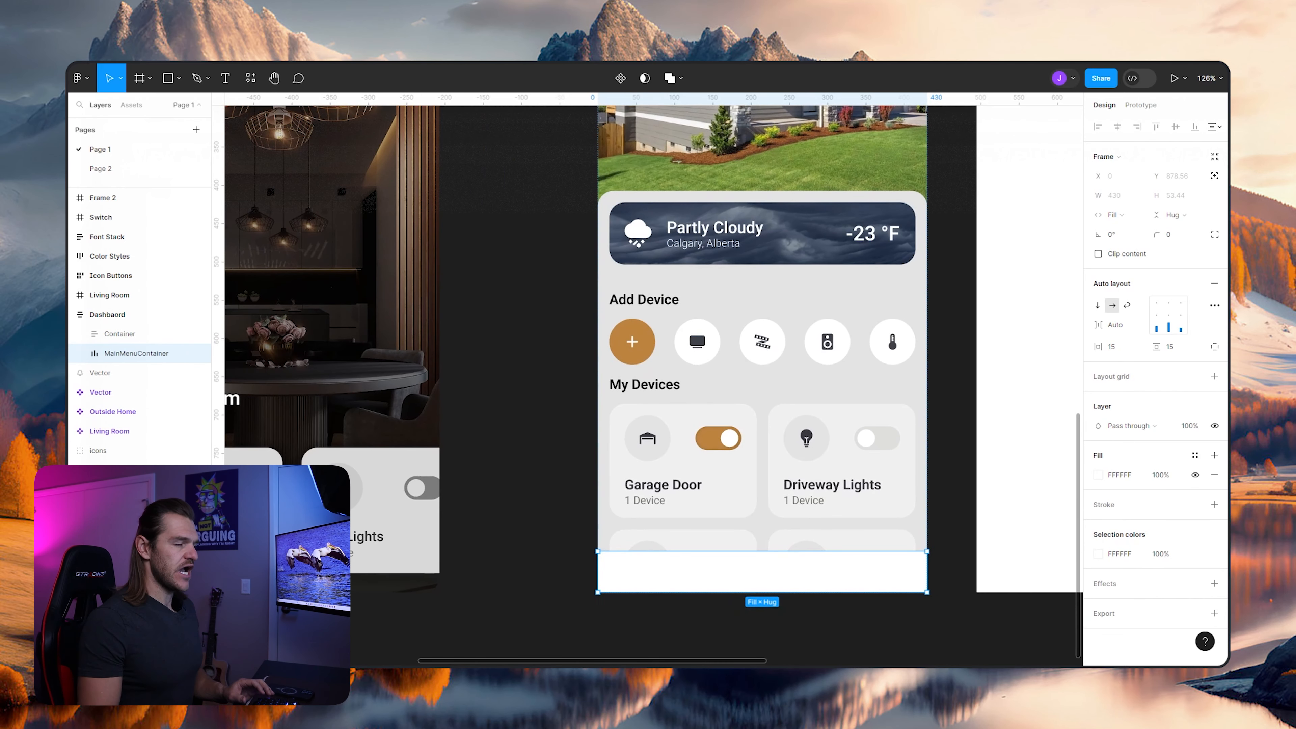
{"action": "key", "text": "Escape"}
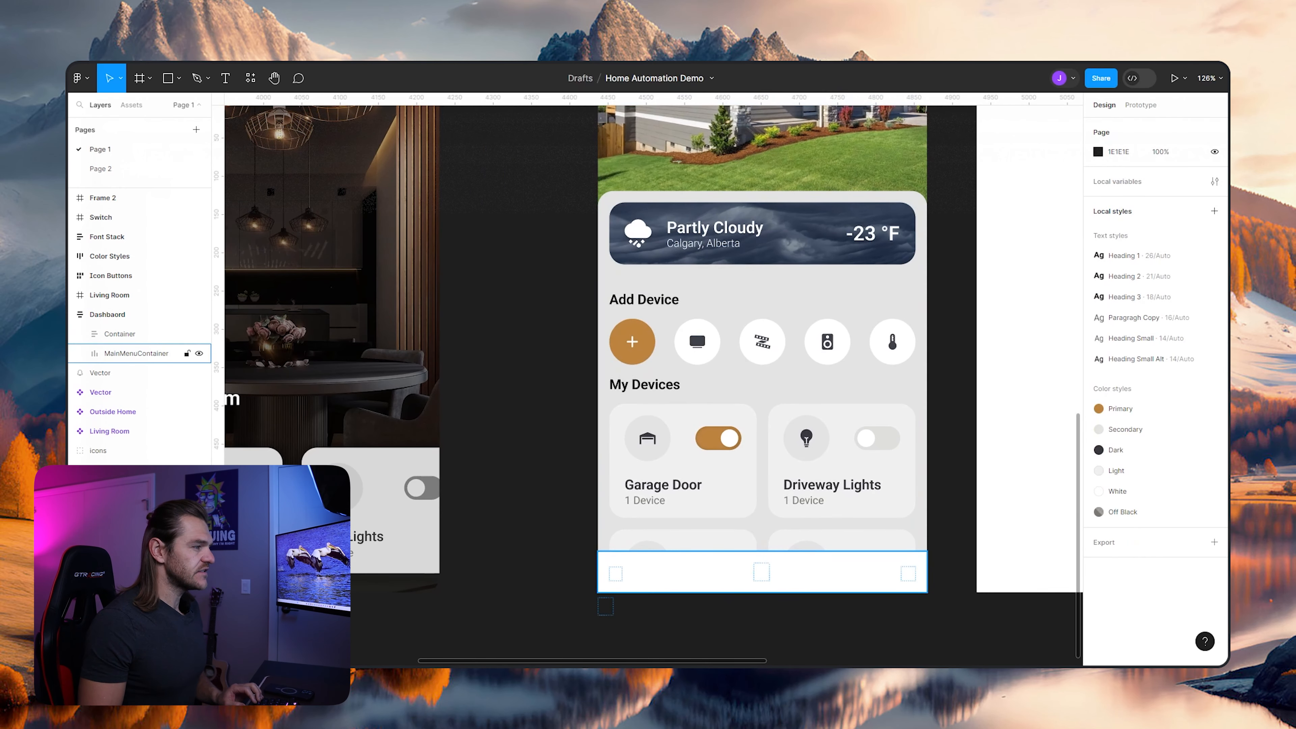
- Turn off absolute positioning on the fourth icon instance in MainMenuContainer so it joins the bar's row
{"action": "left_click", "coordinate": [80, 353]}
{"action": "left_click", "coordinate": [129, 372]}
{"action": "left_click", "coordinate": [129, 431], "text": "shift"}
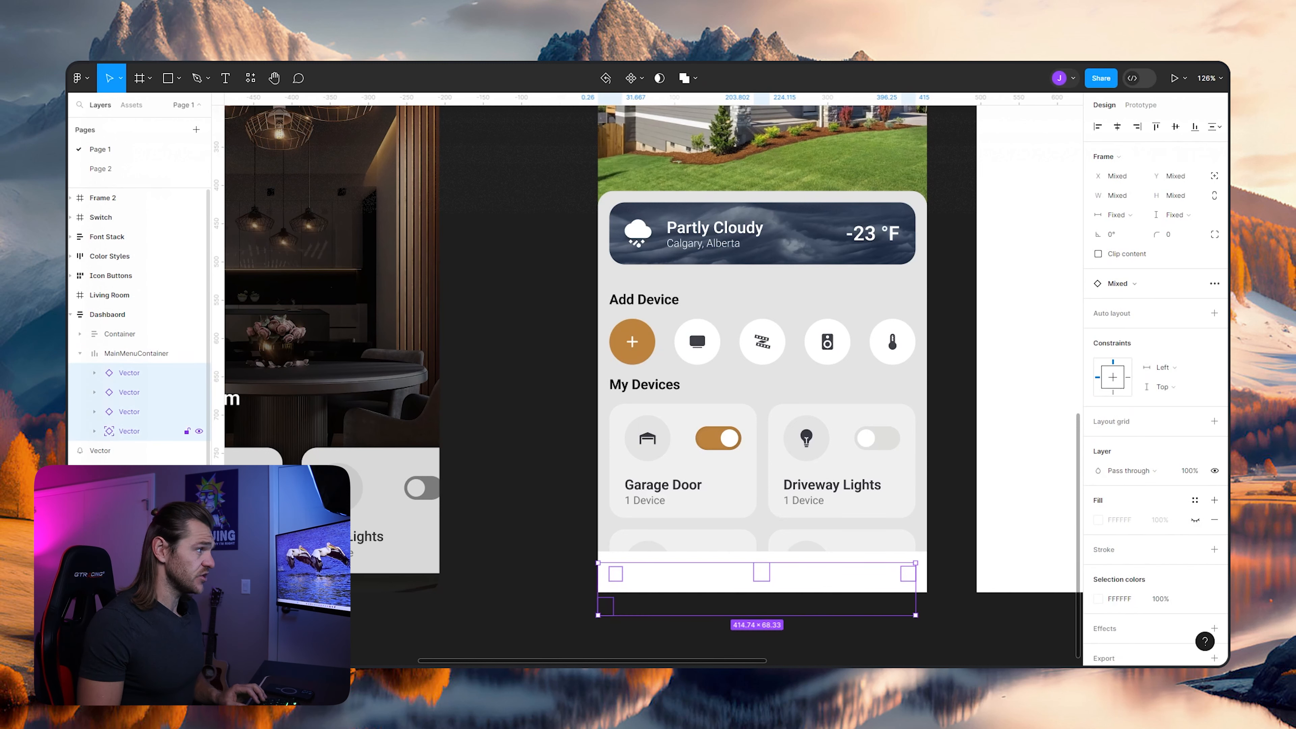
{"action": "key", "text": "shift+a"}
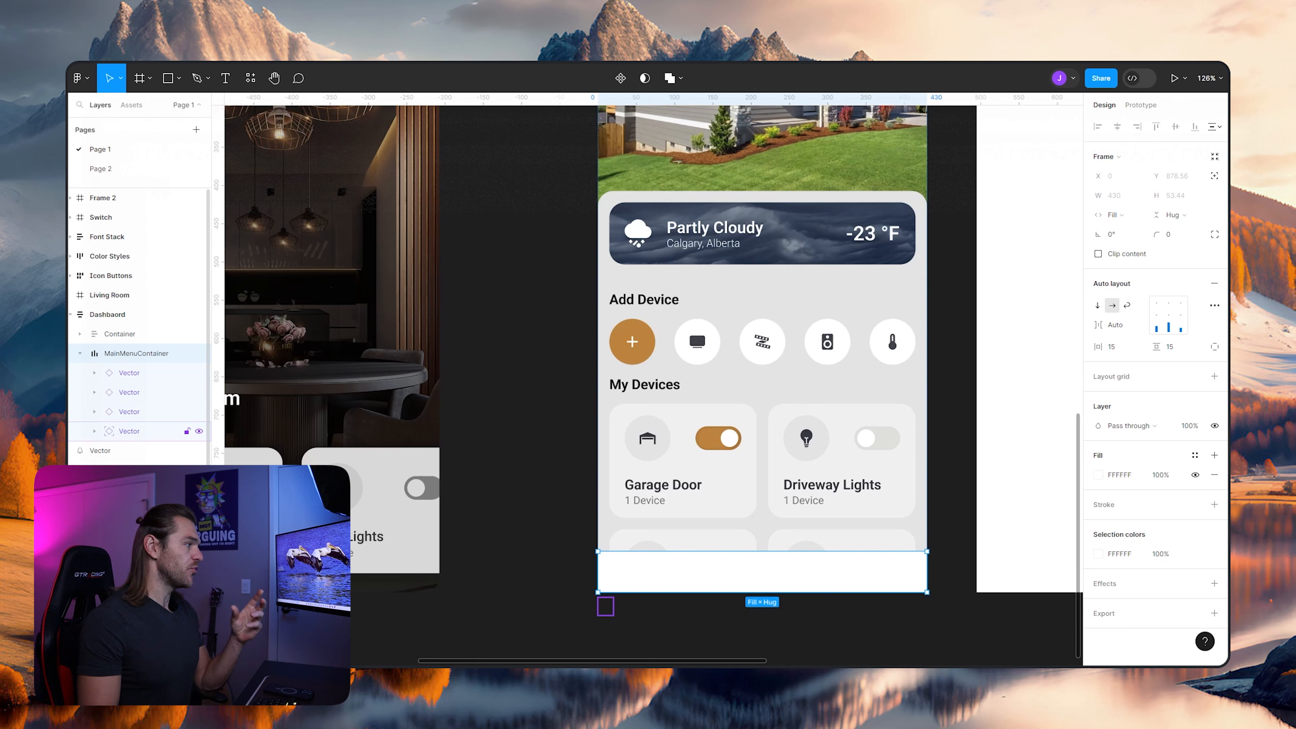
{"action": "left_click", "coordinate": [138, 431]}
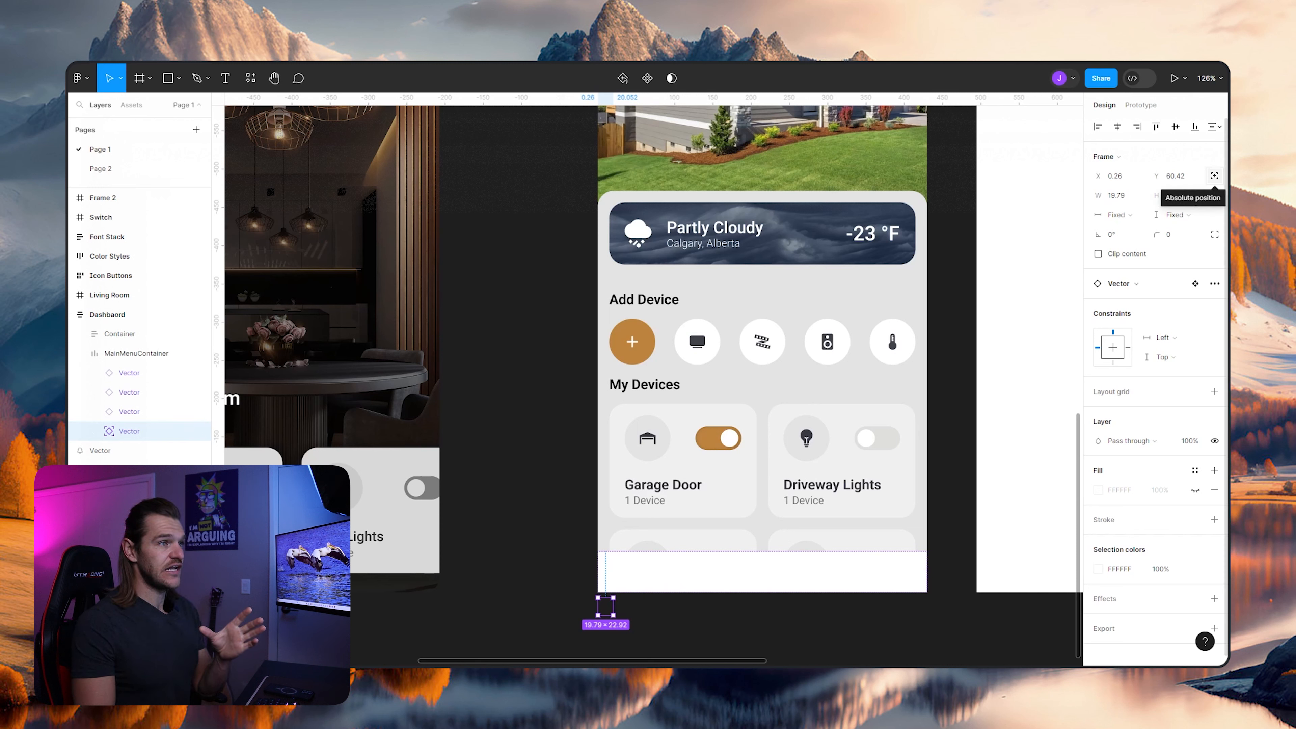
{"action": "left_click", "coordinate": [1215, 176]}
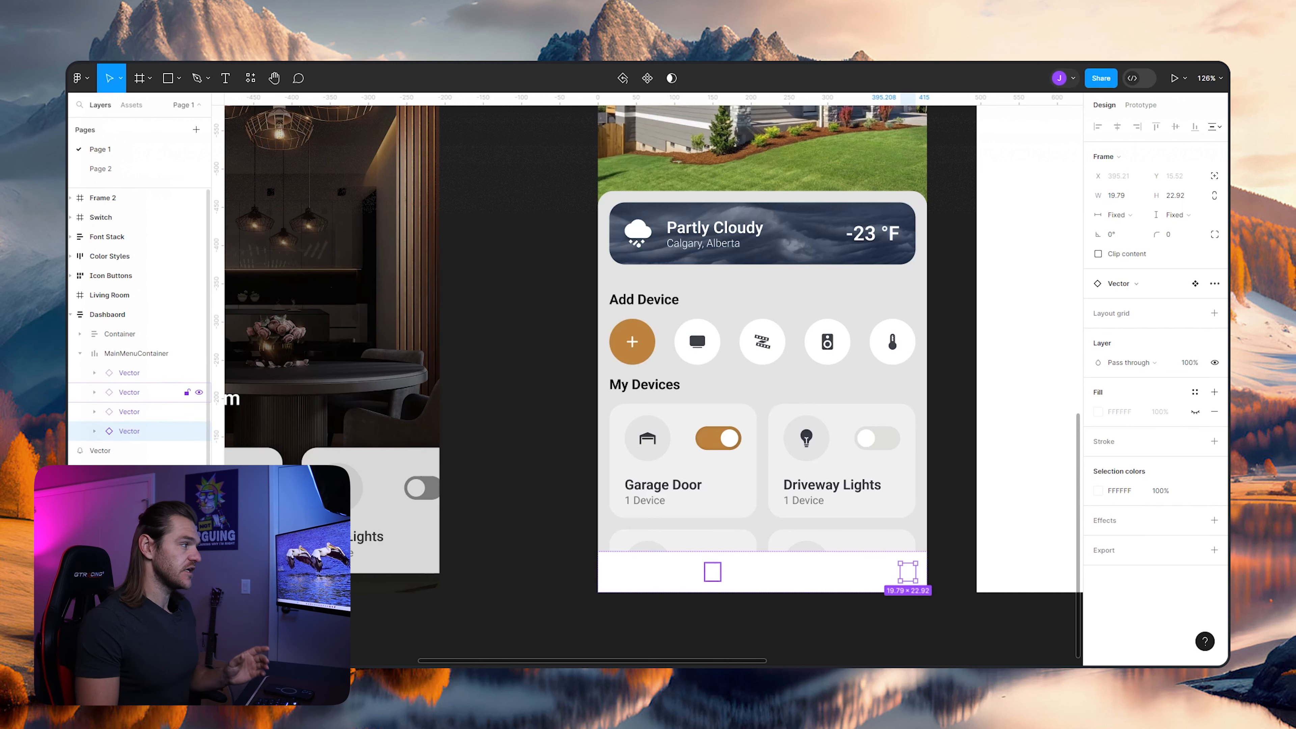
- Apply the Dark color style to the inner vectors of all four icon instances in MainMenuContainer
{"action": "left_click", "coordinate": [138, 353]}
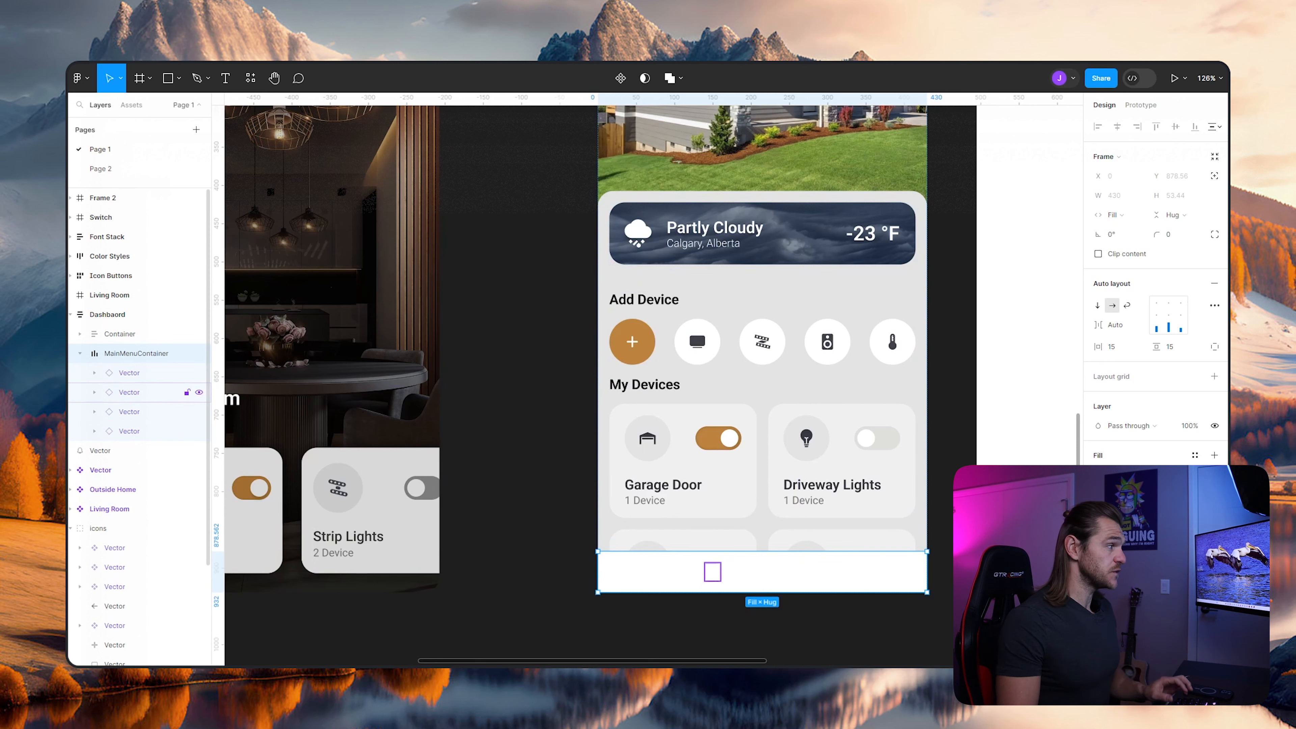
{"action": "left_click", "coordinate": [95, 431]}
{"action": "left_click", "coordinate": [94, 412]}
{"action": "left_click", "coordinate": [94, 393]}
{"action": "left_click", "coordinate": [95, 373]}
{"action": "left_click", "coordinate": [143, 392]}
{"action": "left_click", "coordinate": [144, 432], "text": "ctrl"}
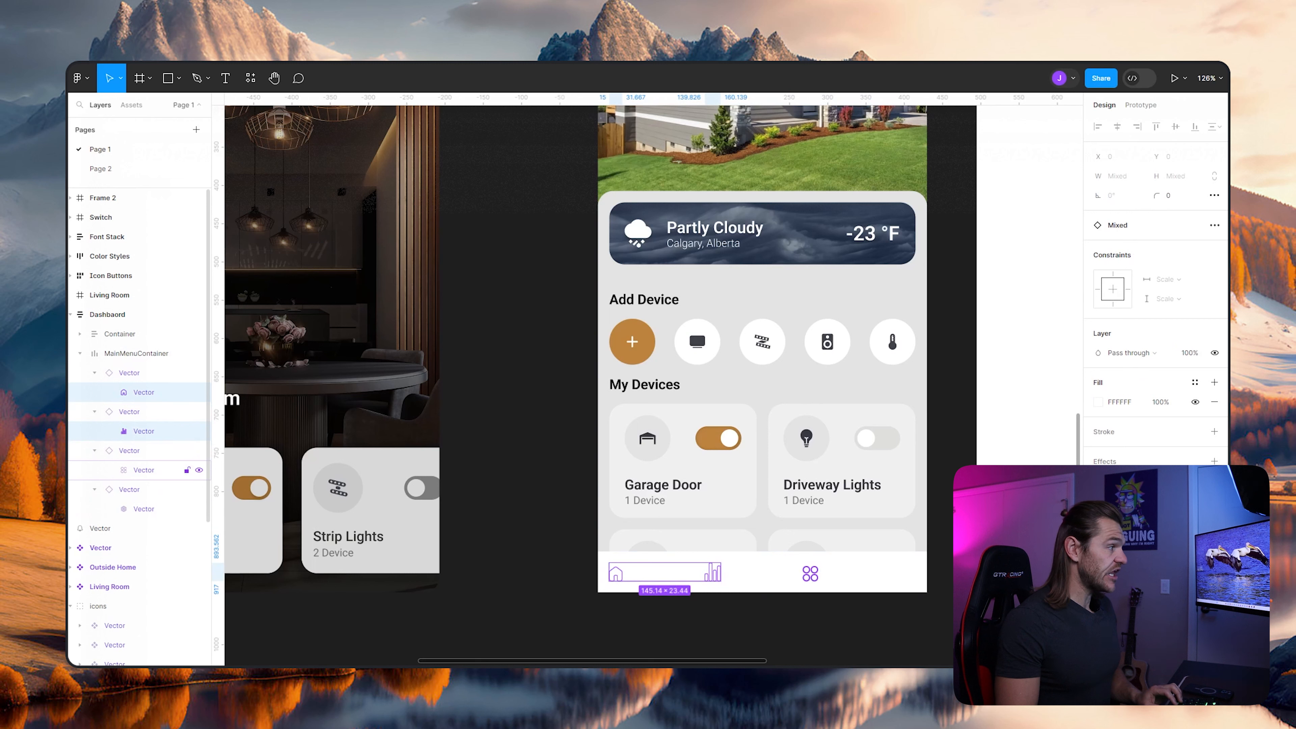
{"action": "left_click", "coordinate": [144, 470], "text": "ctrl"}
{"action": "left_click", "coordinate": [144, 509], "text": "ctrl"}
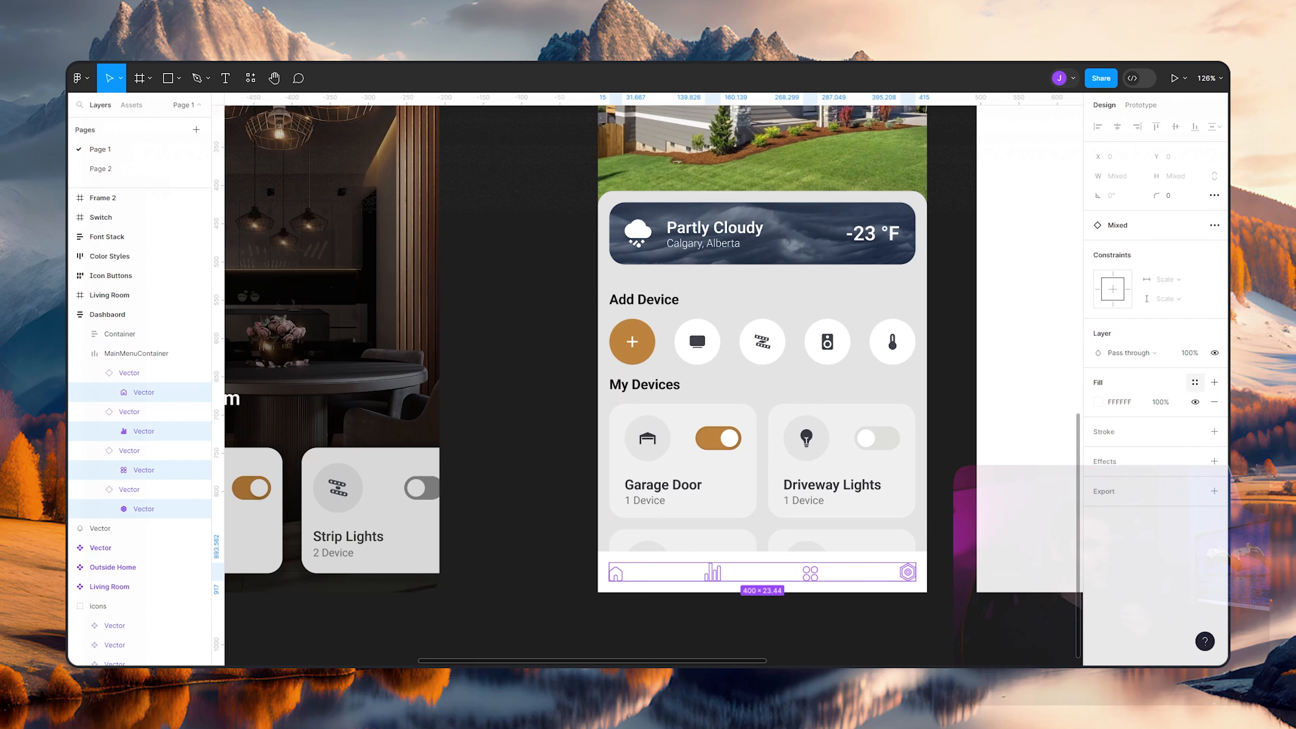
{"action": "left_click", "coordinate": [1196, 382]}
{"action": "left_click", "coordinate": [969, 501]}
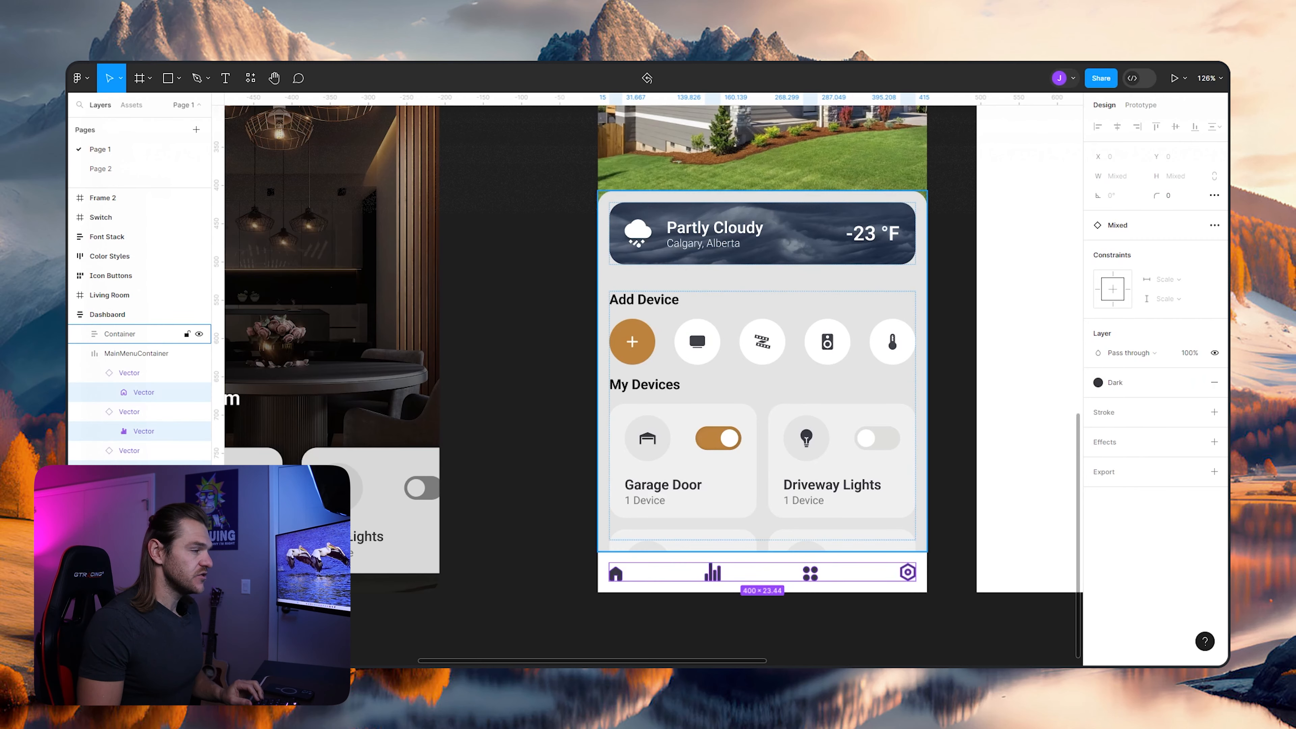
{"action": "left_click", "coordinate": [520, 434]}
- Rename the house icon instance in MainMenuContainer to Home
{"action": "scroll", "coordinate": [823, 579], "scroll_direction": "down", "scroll_amount": 5}
{"action": "left_click_drag", "start_coordinate": [823, 580], "coordinate": [898, 520]}
{"action": "scroll", "coordinate": [880, 541], "scroll_direction": "up", "scroll_amount": 4}
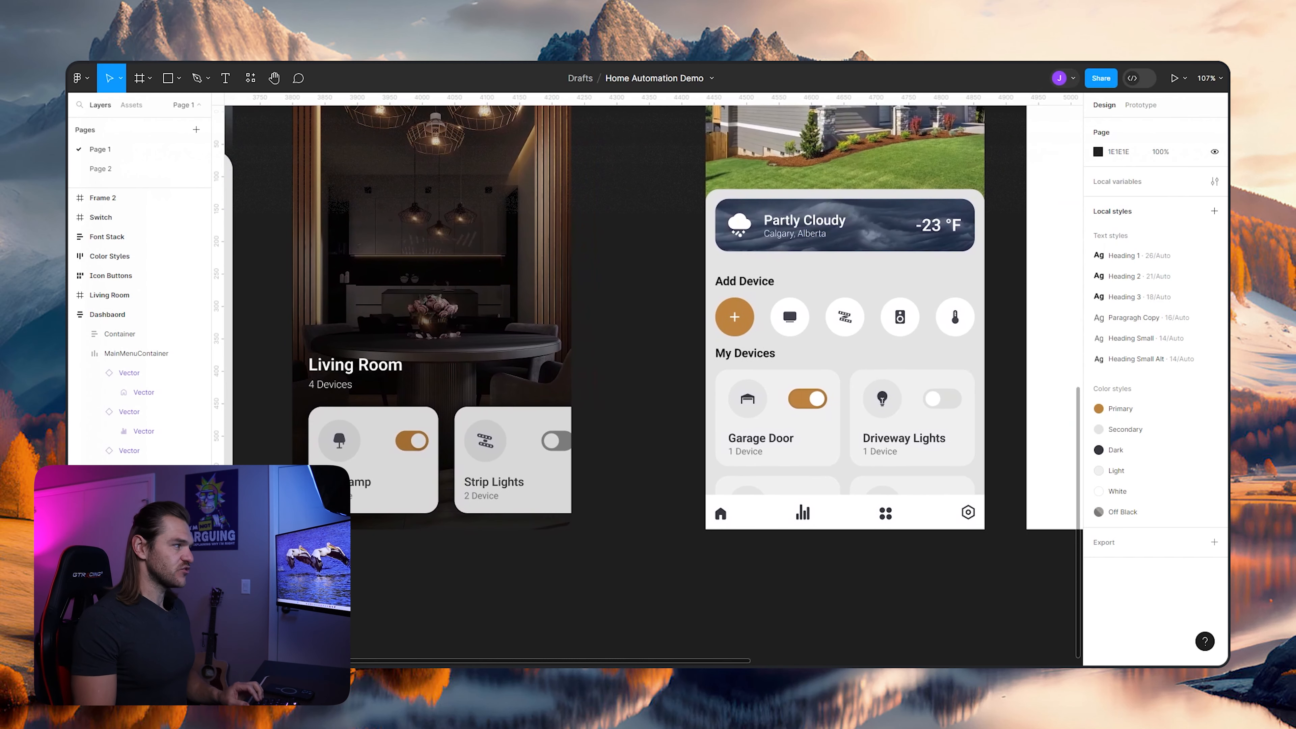
{"action": "left_click", "coordinate": [144, 392]}
{"action": "double_click", "coordinate": [143, 392]}
{"action": "key", "text": "shift+Tab"}
{"action": "type", "text": "Home"}
{"action": "key", "text": "Return"}
- Rename the bar chart icon instance in MainMenuContainer to Stats
{"action": "left_click", "coordinate": [802, 513], "text": "ctrl"}
{"action": "left_click_drag", "start_coordinate": [510, 511], "coordinate": [535, 487]}
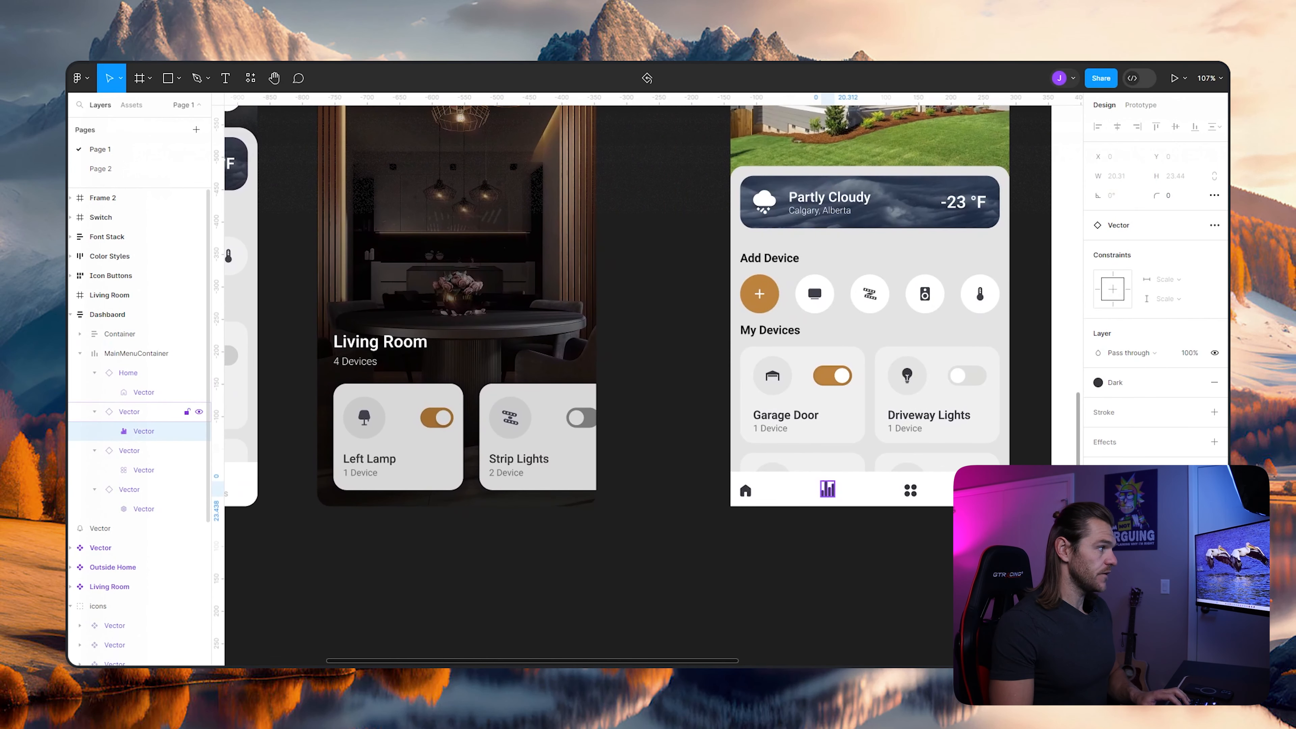
{"action": "double_click", "coordinate": [129, 411]}
{"action": "type", "text": "Stats"}
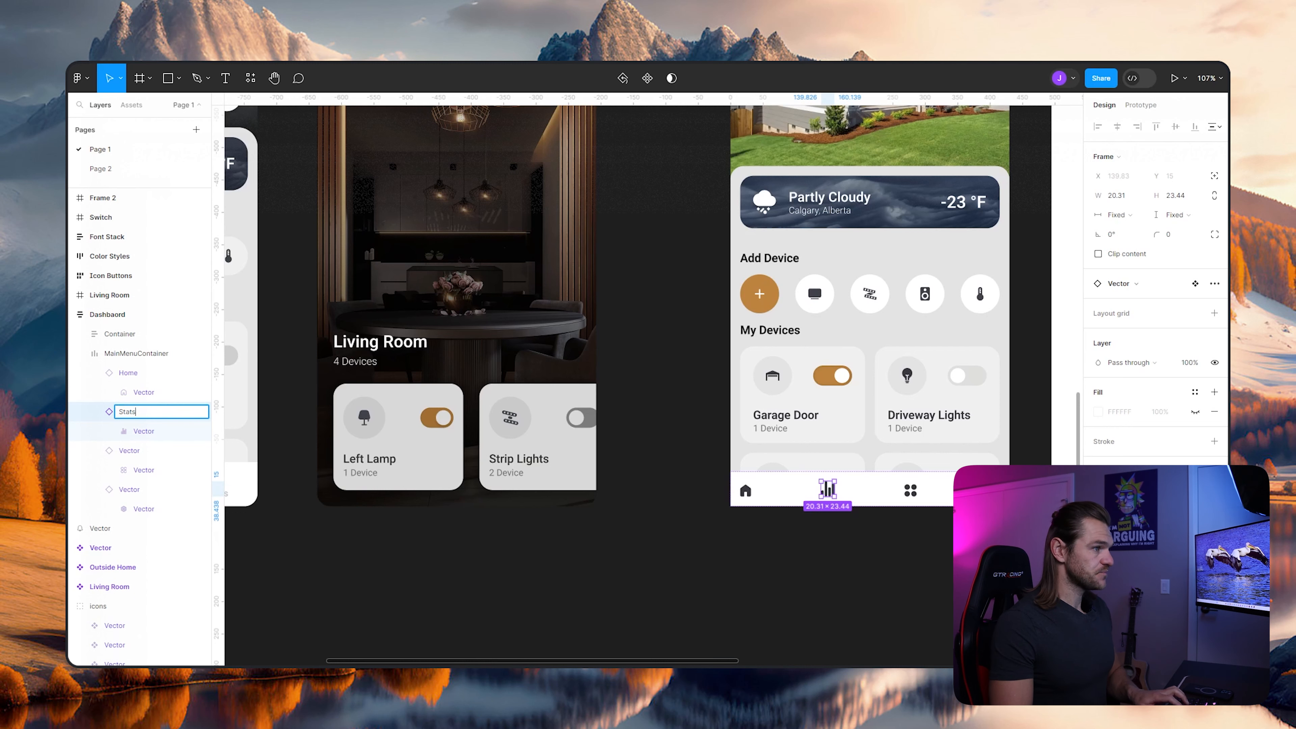
{"action": "left_click", "coordinate": [816, 552]}
- Rename the four-circle icon instance in MainMenuContainer to Room
{"action": "left_click", "coordinate": [910, 490], "text": "ctrl"}
{"action": "left_click_drag", "start_coordinate": [911, 490], "coordinate": [805, 477]}
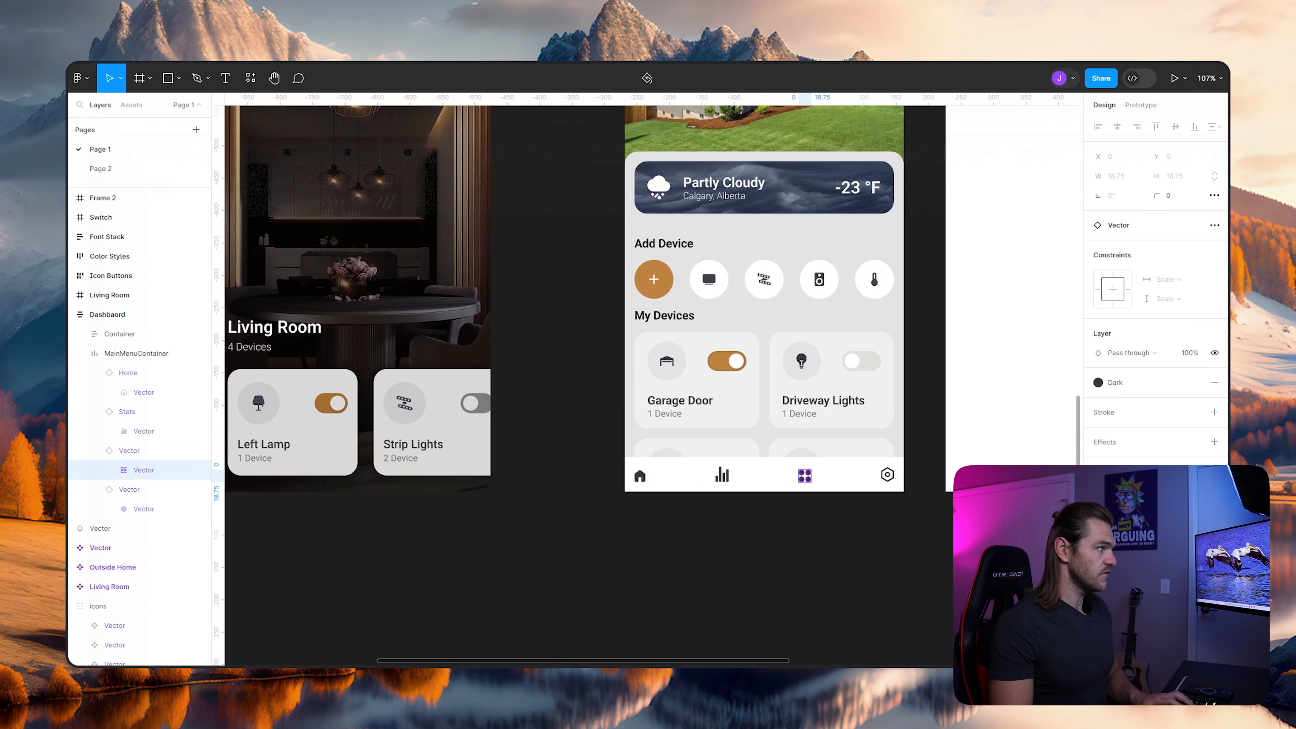
{"action": "double_click", "coordinate": [128, 451]}
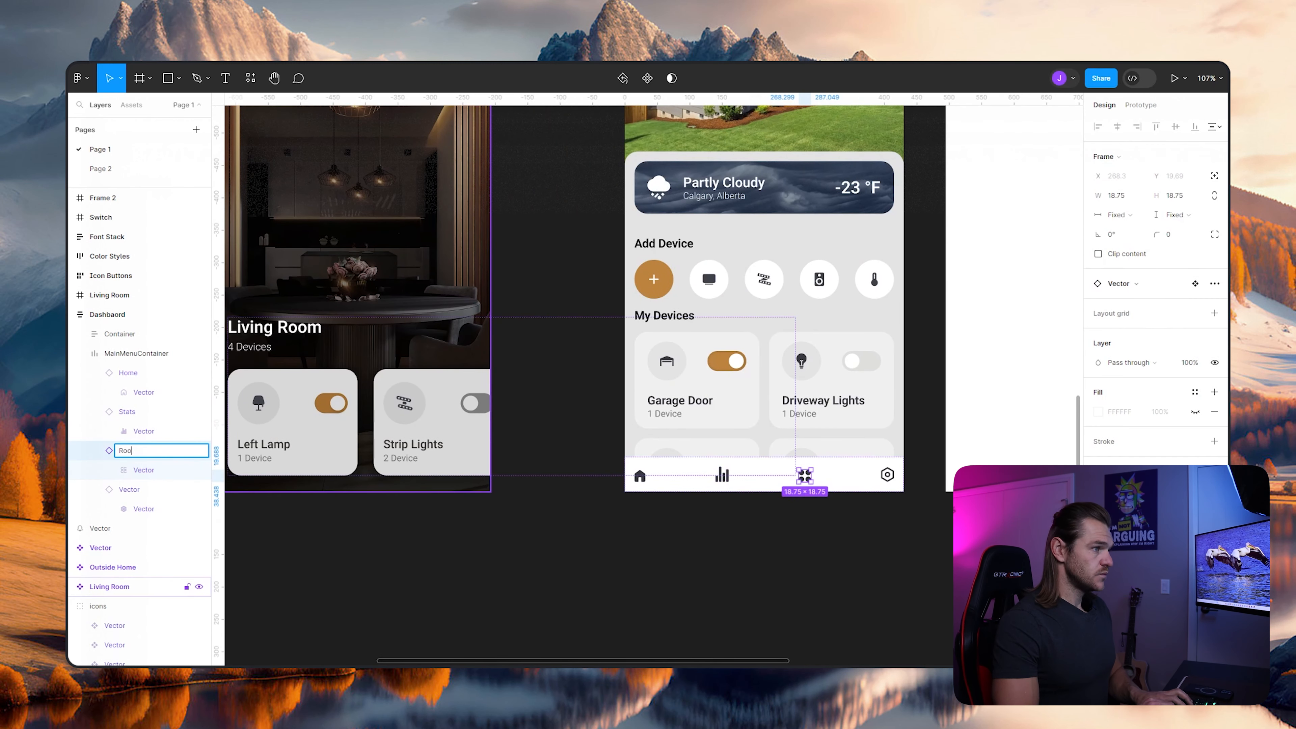
{"action": "left_click", "coordinate": [766, 552]}
{"action": "left_click_drag", "start_coordinate": [766, 552], "coordinate": [878, 548]}
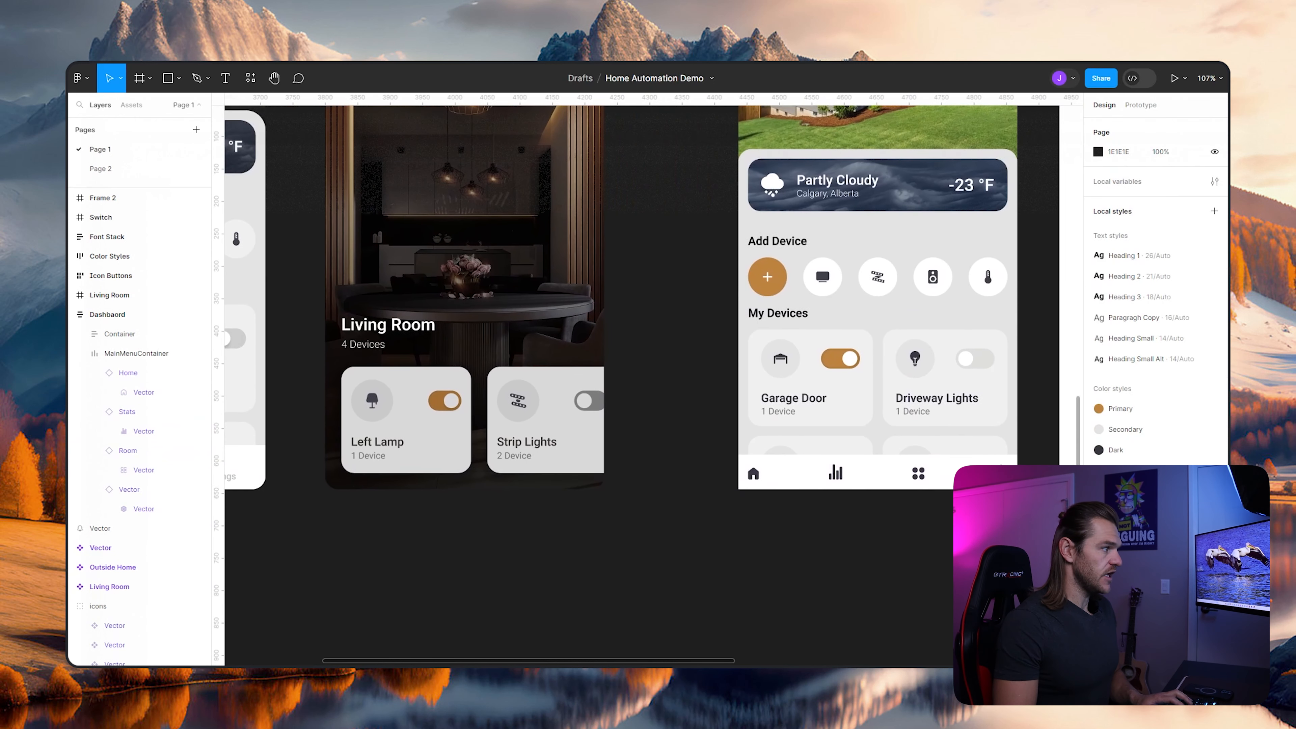
- Rename the hexagon icon instance to Settings and collapse the Home, Stats and Room layers
{"action": "left_click", "coordinate": [1001, 472], "text": "ctrl"}
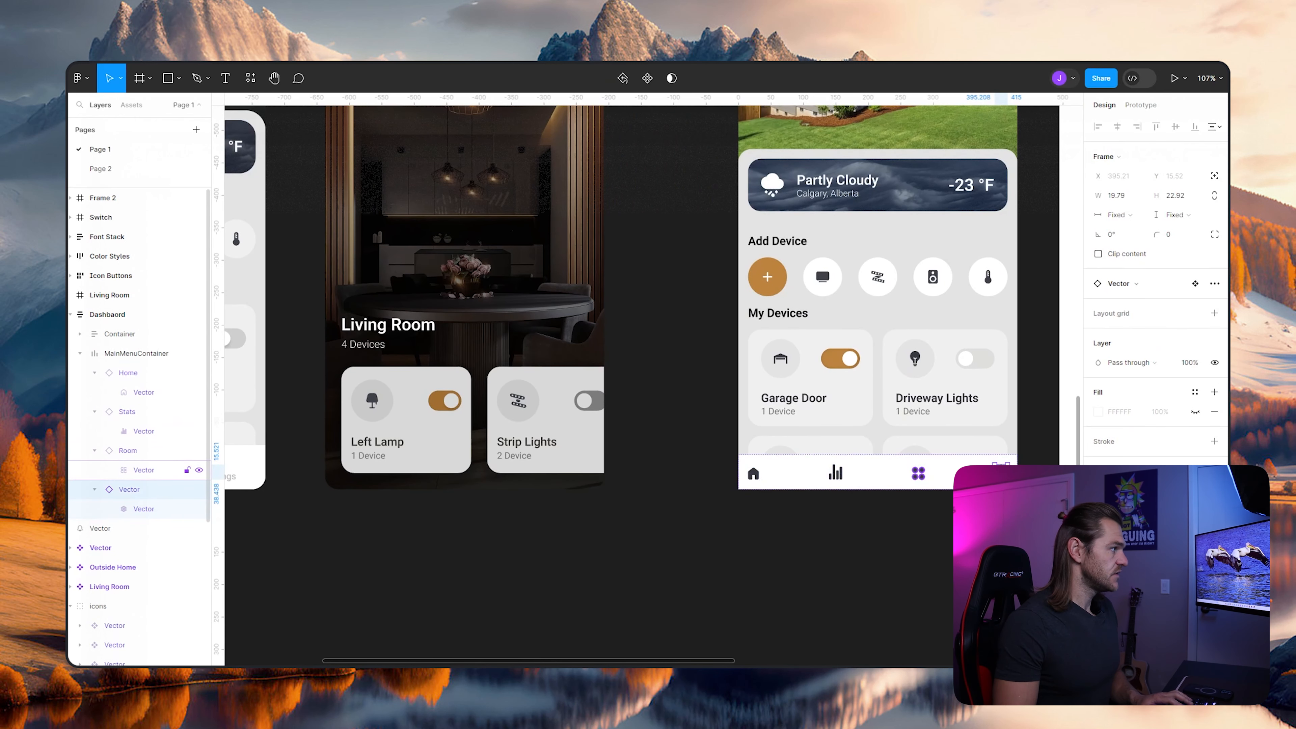
{"action": "double_click", "coordinate": [129, 489]}
{"action": "type", "text": "Settings"}
{"action": "key", "text": "Return"}
{"action": "left_click", "coordinate": [95, 373]}
{"action": "left_click", "coordinate": [95, 392]}
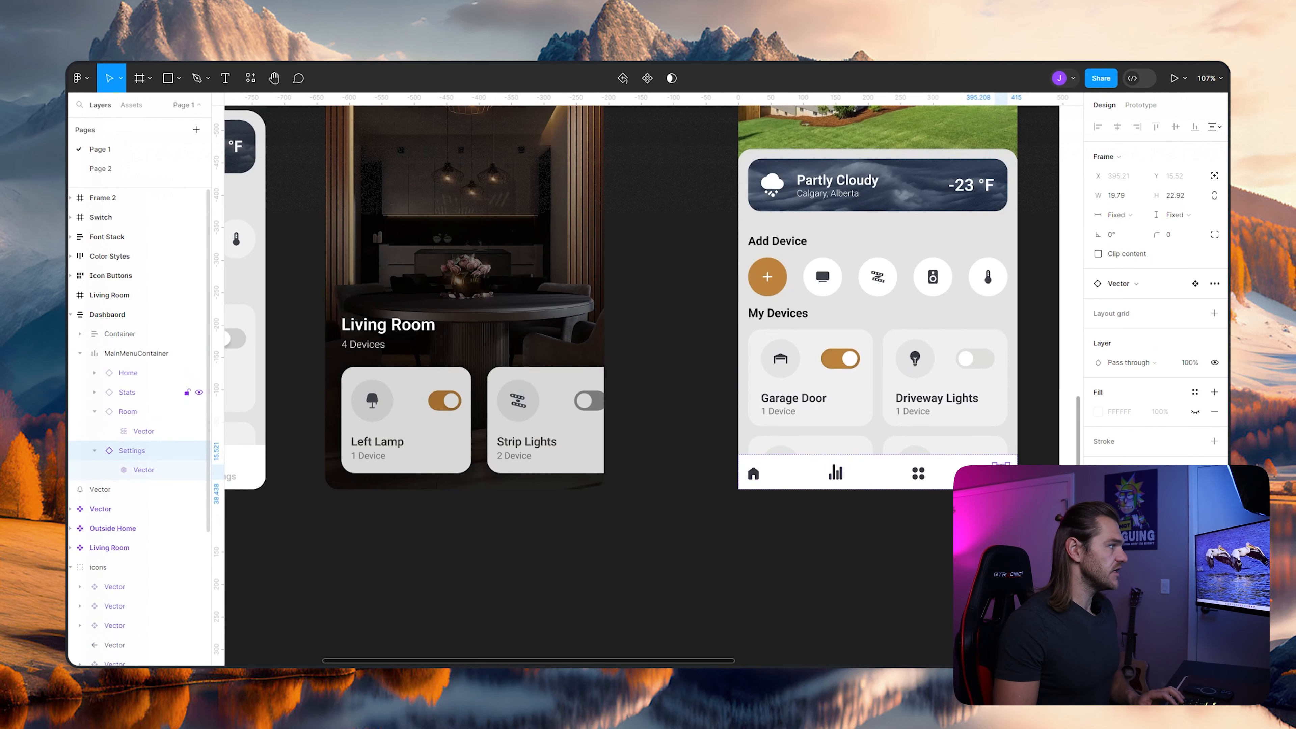
{"action": "left_click", "coordinate": [95, 412]}
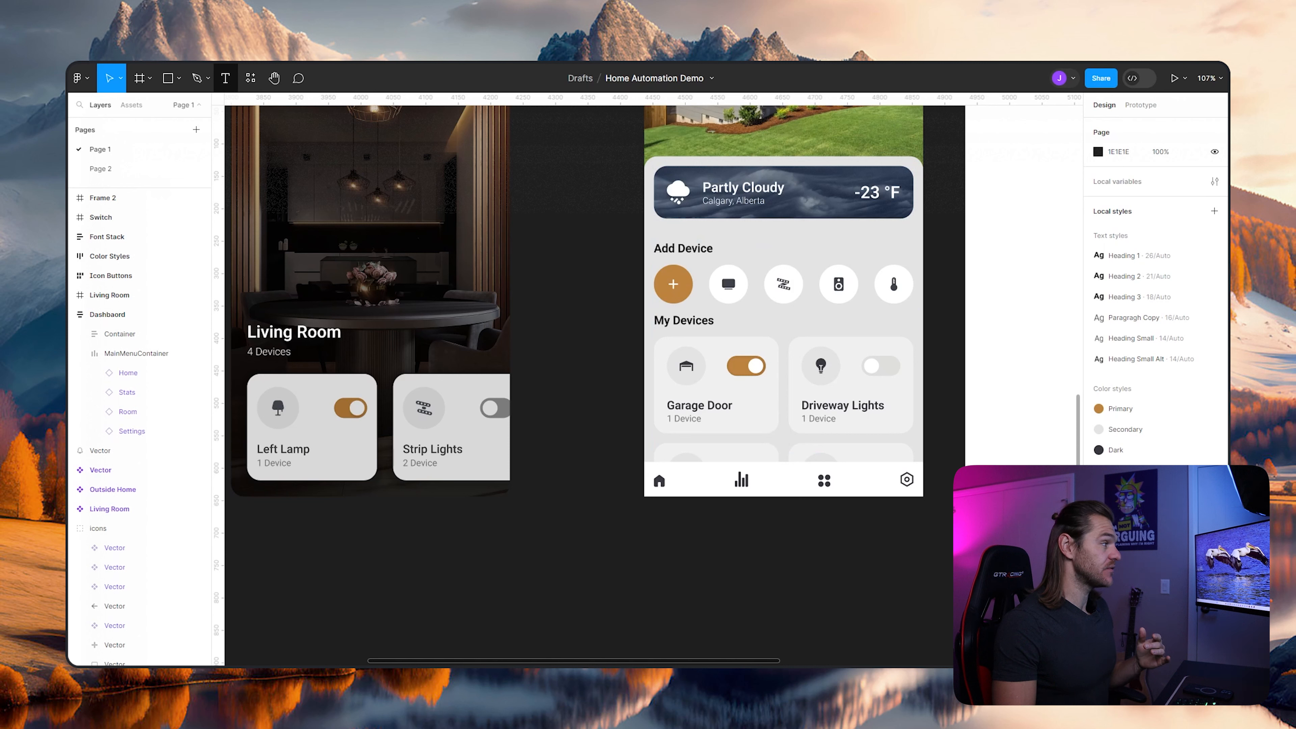
- Add a text label reading "Home" just below the Dashbaord frame, under the house icon
{"action": "key", "text": "t"}
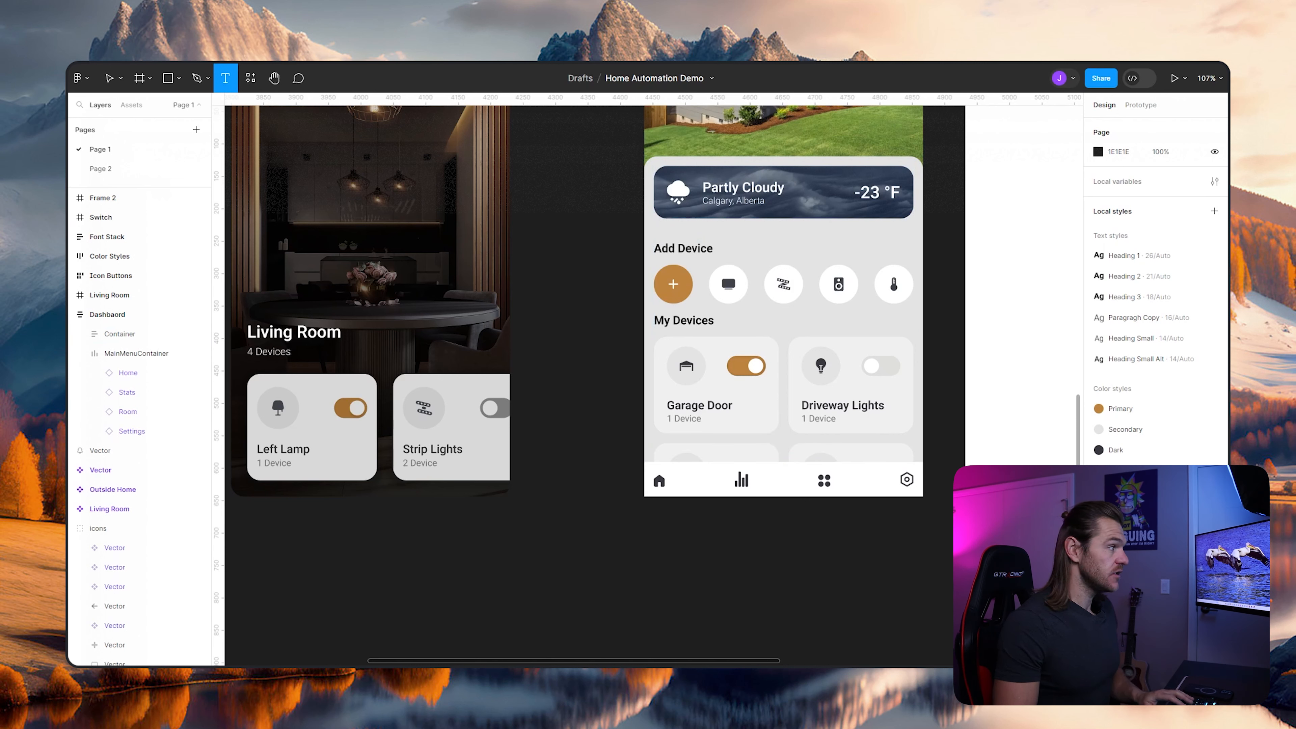
{"action": "left_click", "coordinate": [136, 354]}
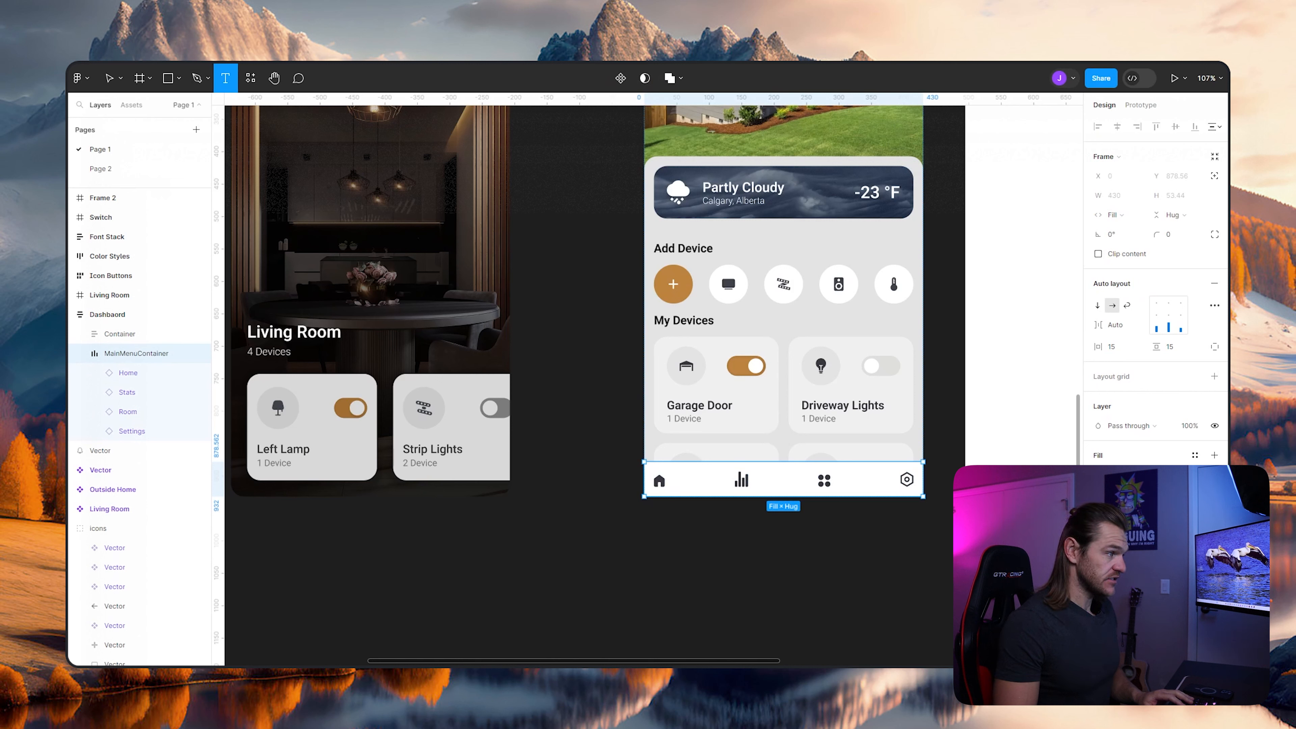
{"action": "left_click", "coordinate": [657, 505]}
{"action": "type", "text": "Home"}
{"action": "key", "text": "Escape"}
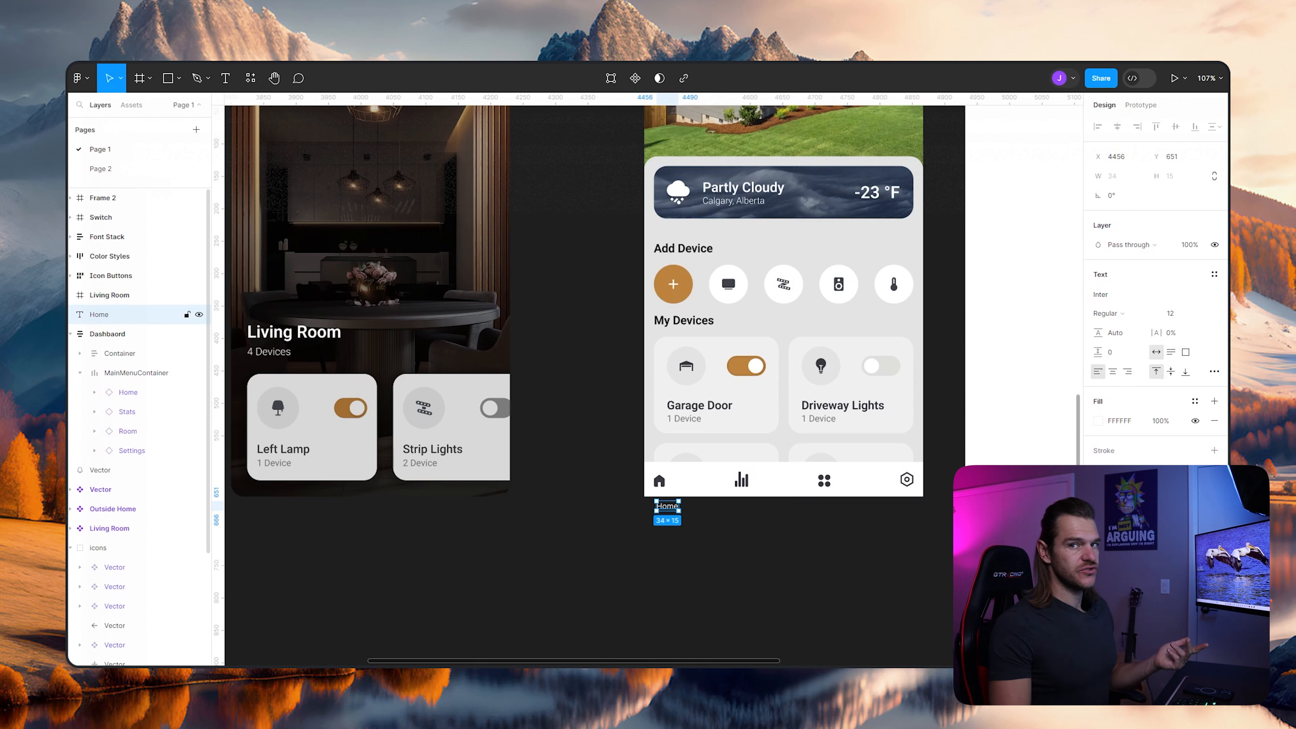
- Place the Home label after the Home icon in MainMenuContainer and wrap the two in a vertical auto layout
{"action": "left_click_drag", "start_coordinate": [99, 314], "coordinate": [123, 406]}
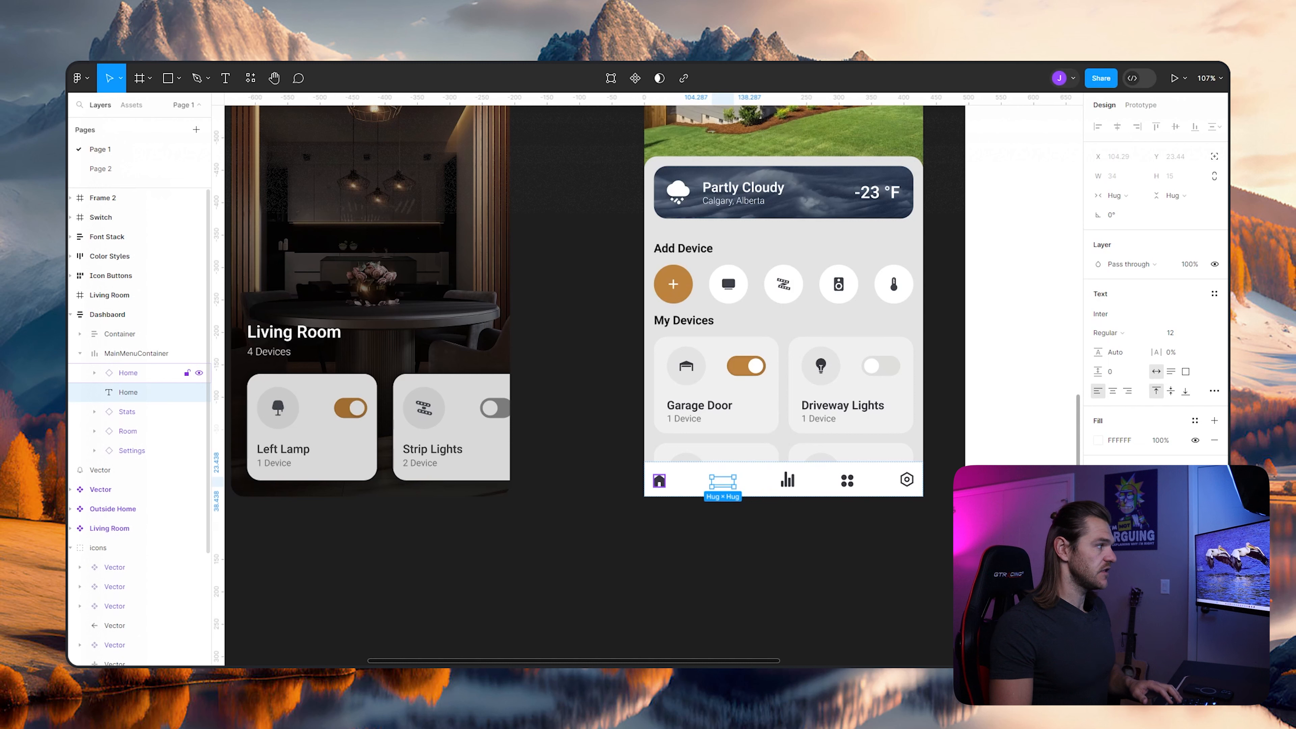
{"action": "left_click", "coordinate": [128, 372], "text": "shift"}
{"action": "key", "text": "shift+a"}
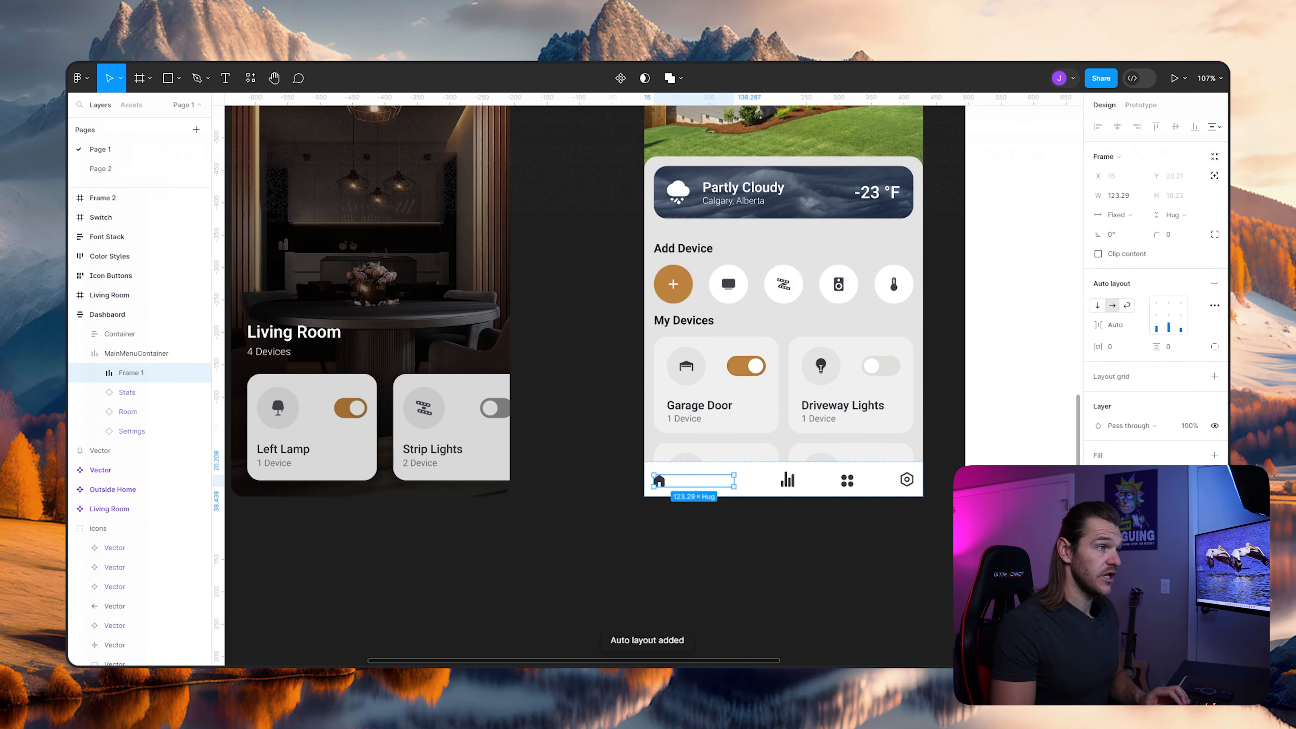
{"action": "left_click", "coordinate": [1097, 306]}
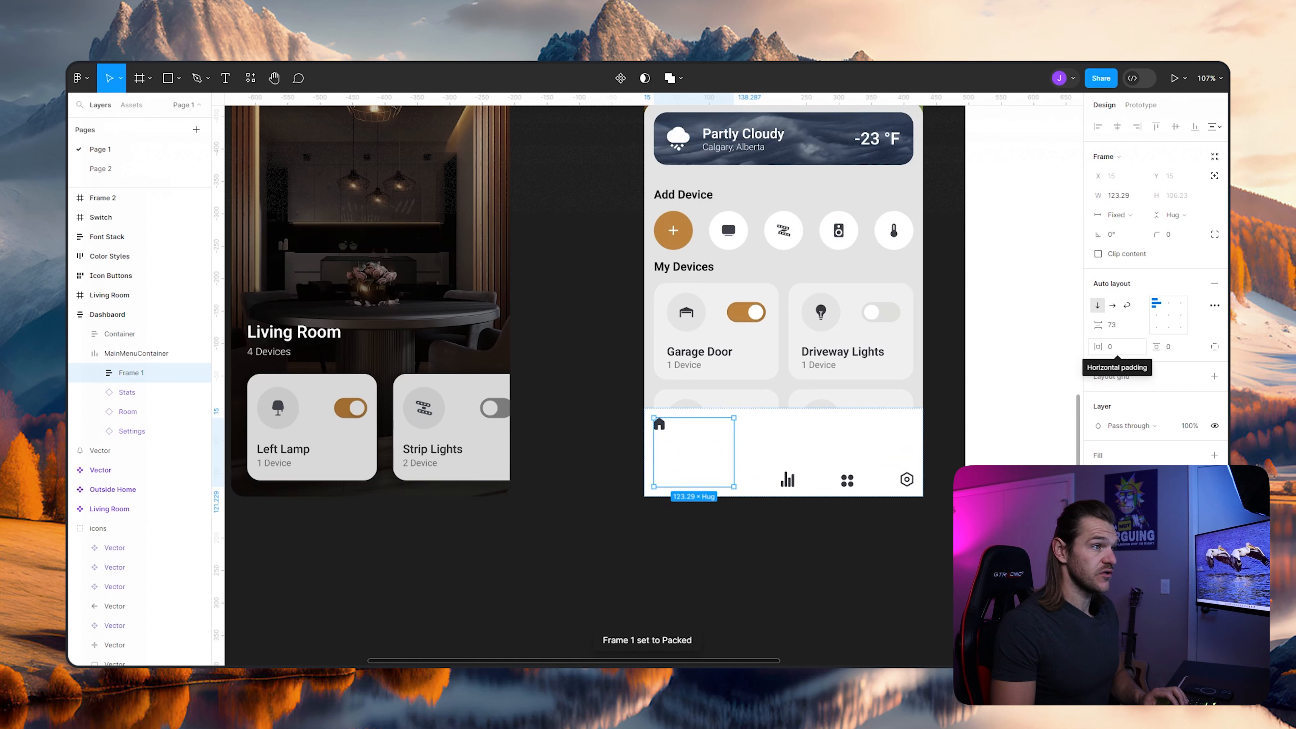
- Set the vertical gap between the house icon and its Home label to 0 in Frame 1
{"action": "left_click", "coordinate": [1114, 326]}
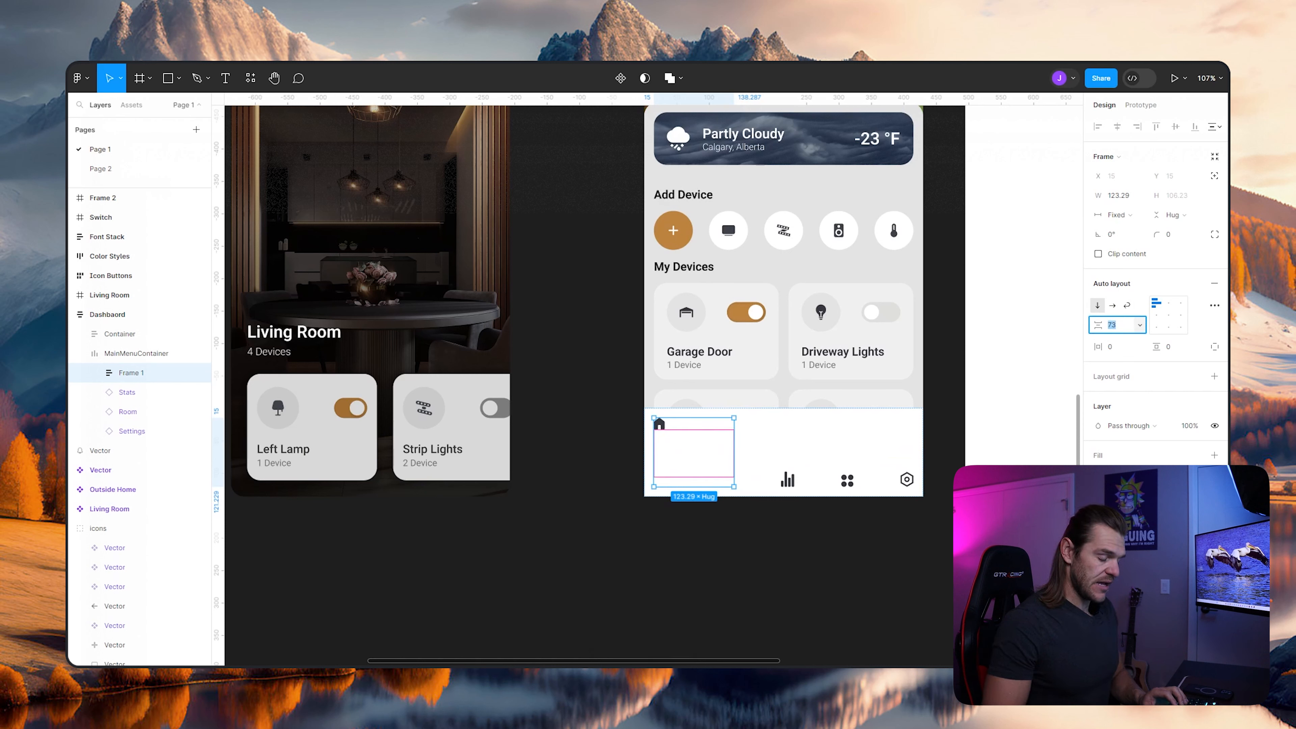
{"action": "type", "text": "0"}
{"action": "key", "text": "Return"}
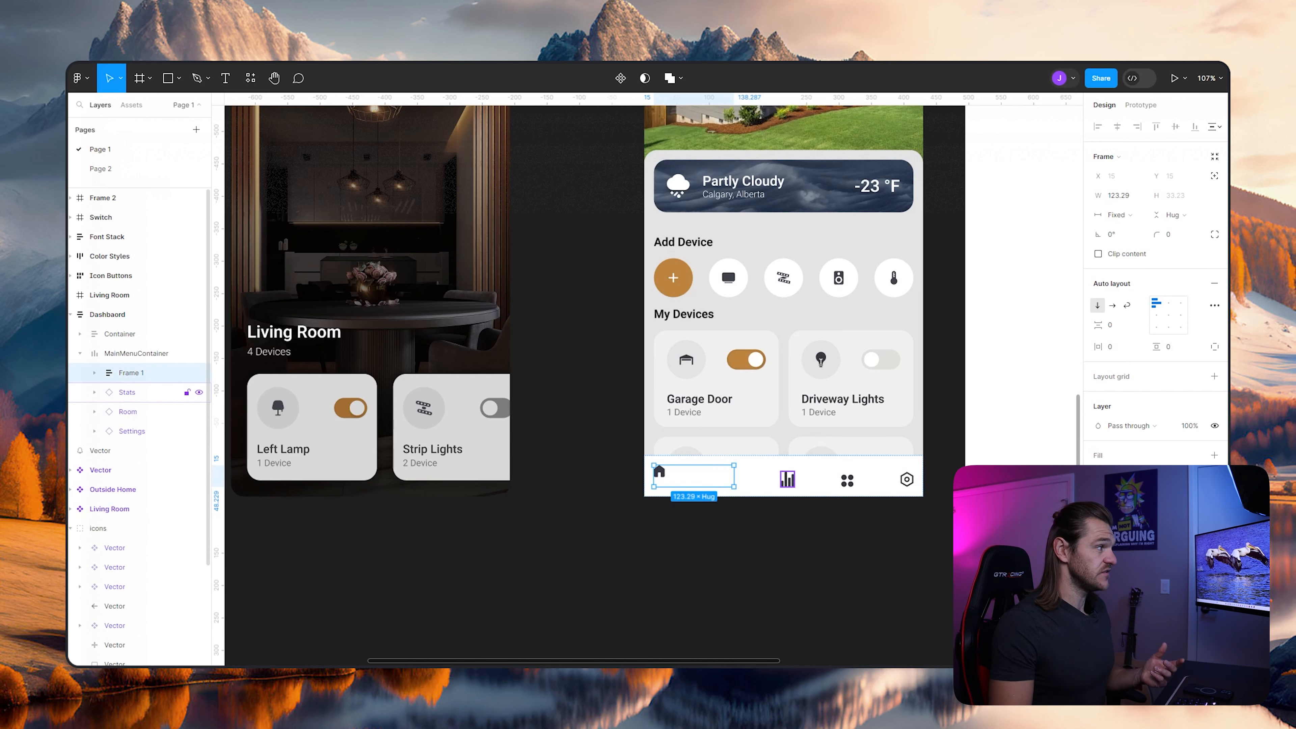
- Apply the Dark color style to the Home text label inside Frame 1
{"action": "left_click", "coordinate": [95, 373]}
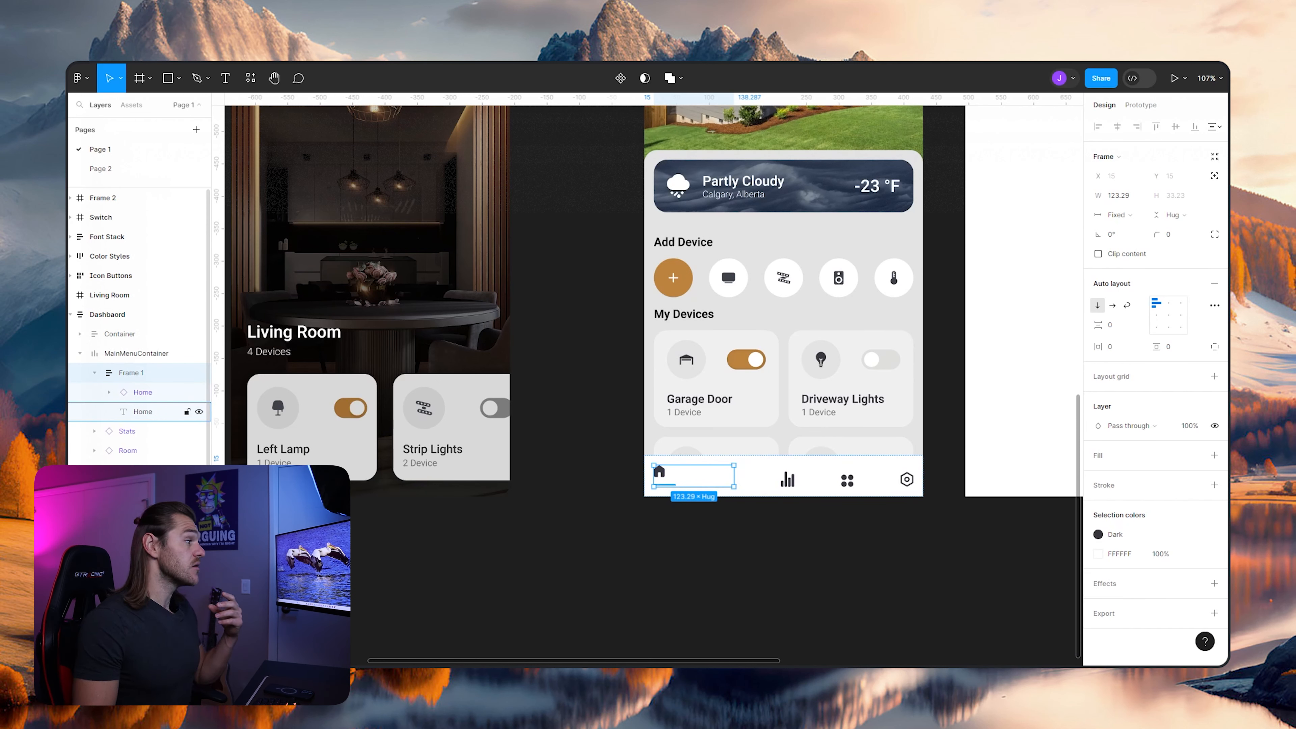
{"action": "left_click", "coordinate": [142, 412]}
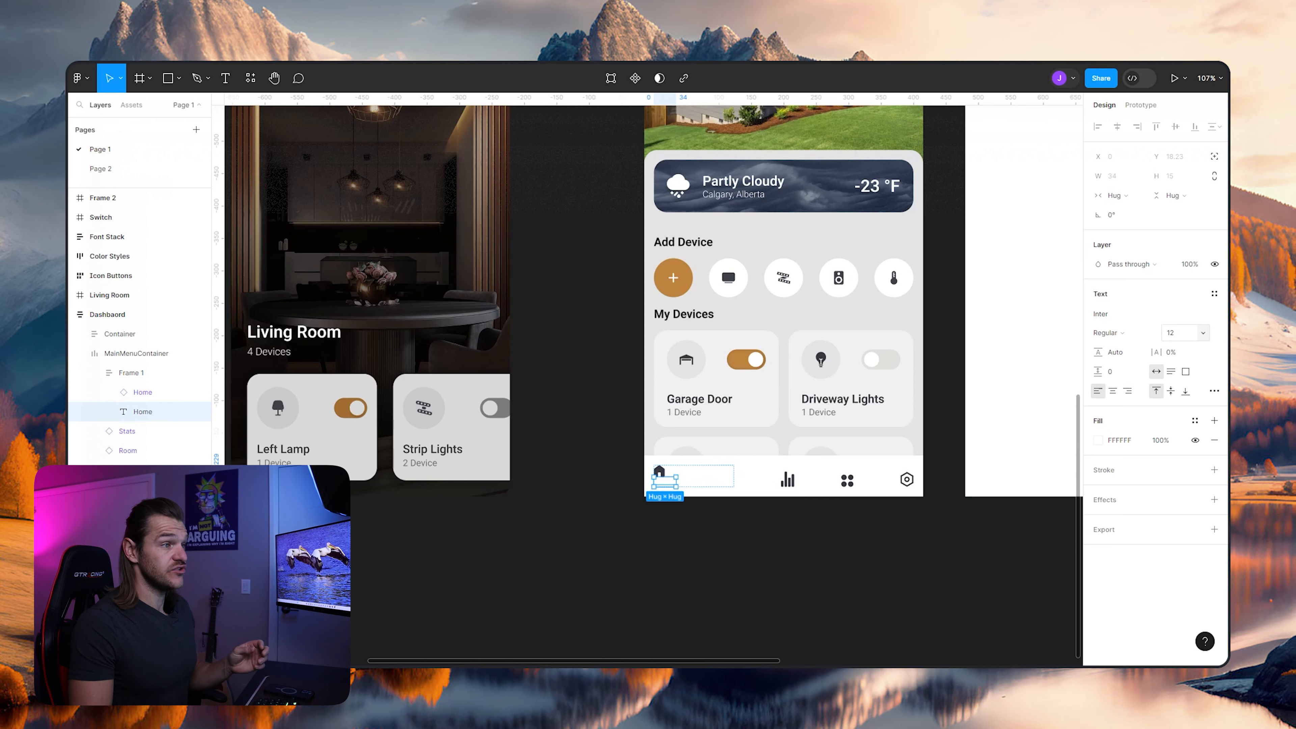
{"action": "left_click", "coordinate": [1195, 420]}
{"action": "left_click", "coordinate": [959, 538]}
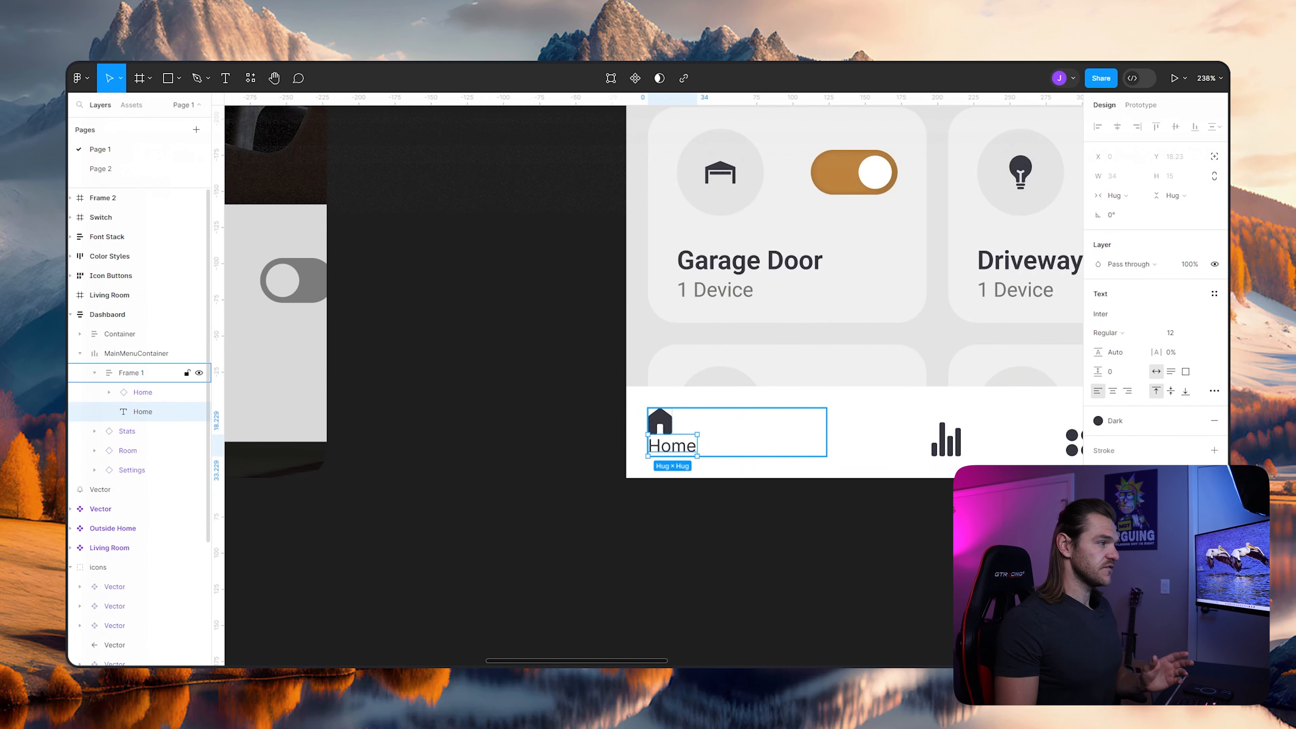
{"action": "key", "text": "Escape"}
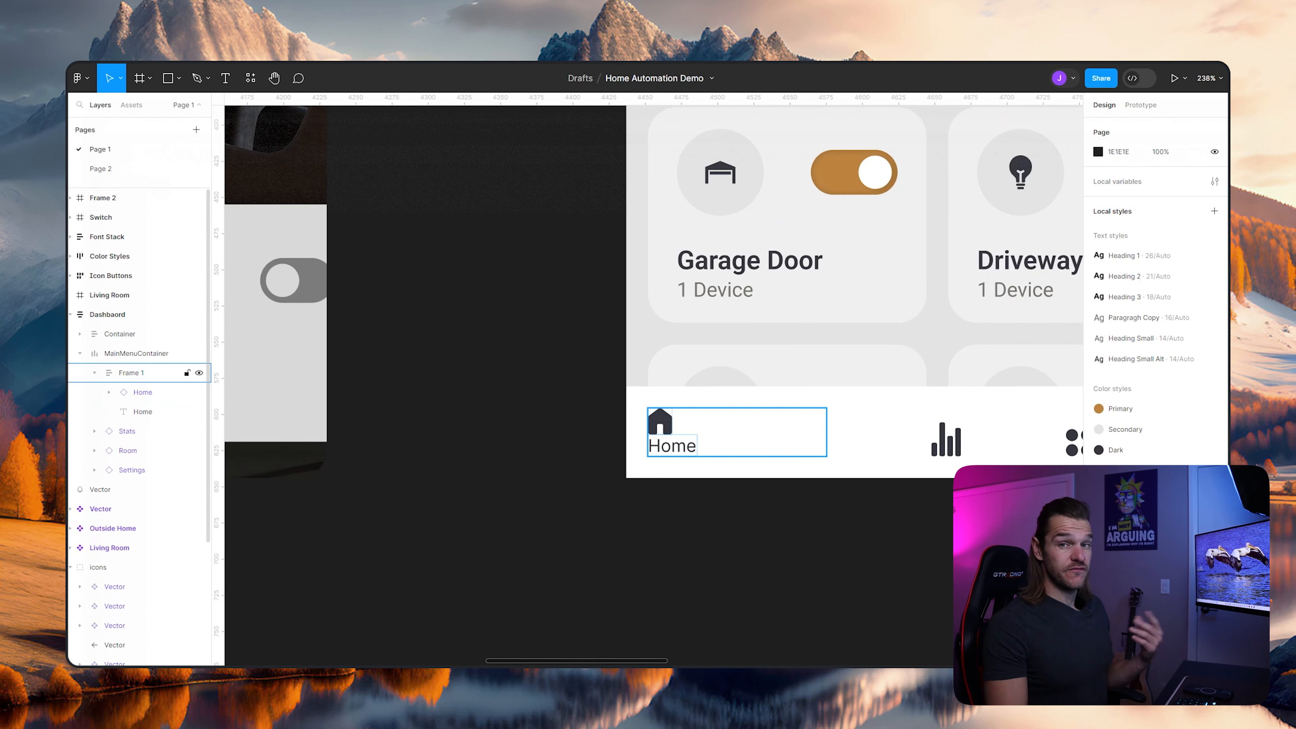
- Rename Frame 1 in MainMenuContainer to HomeIcon
{"action": "double_click", "coordinate": [131, 373]}
{"action": "type", "text": "HomeIcon"}
{"action": "key", "text": "Return"}
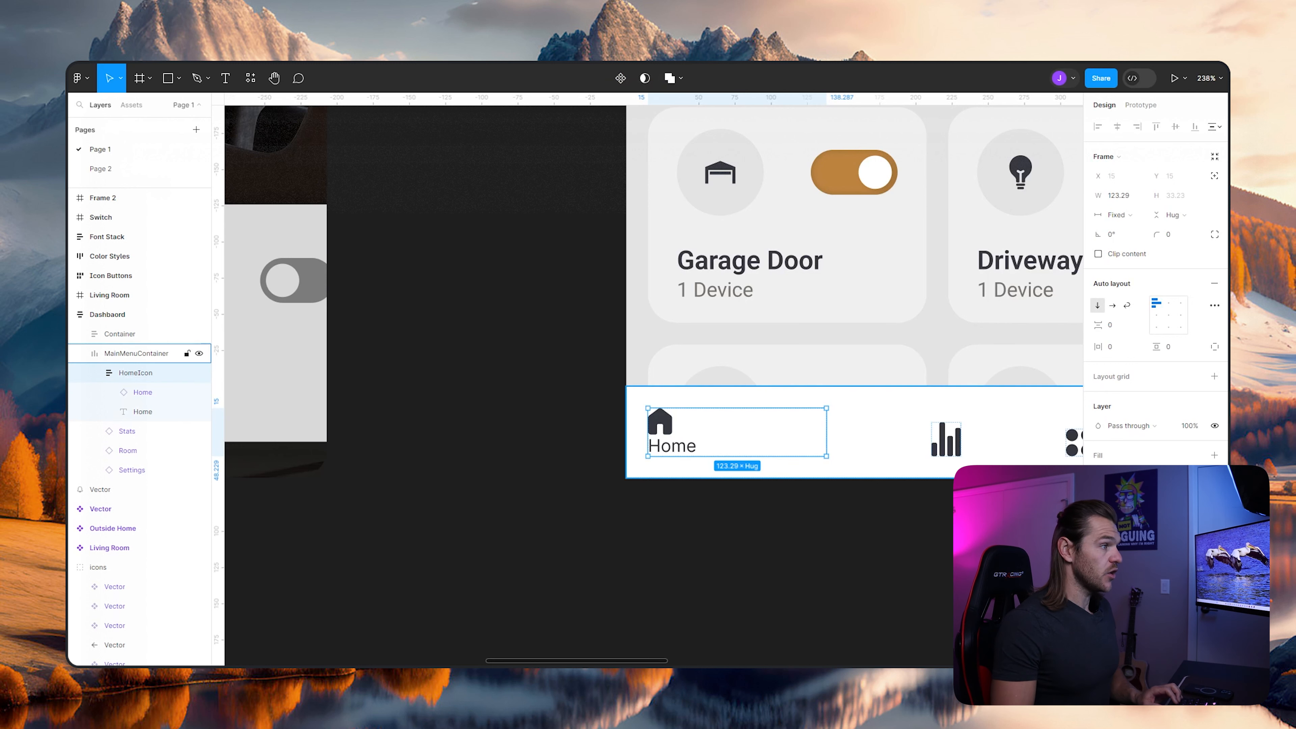
- Make the HomeIcon frame's width hug its contents and center-align the icon and label inside it
{"action": "left_click", "coordinate": [1117, 215]}
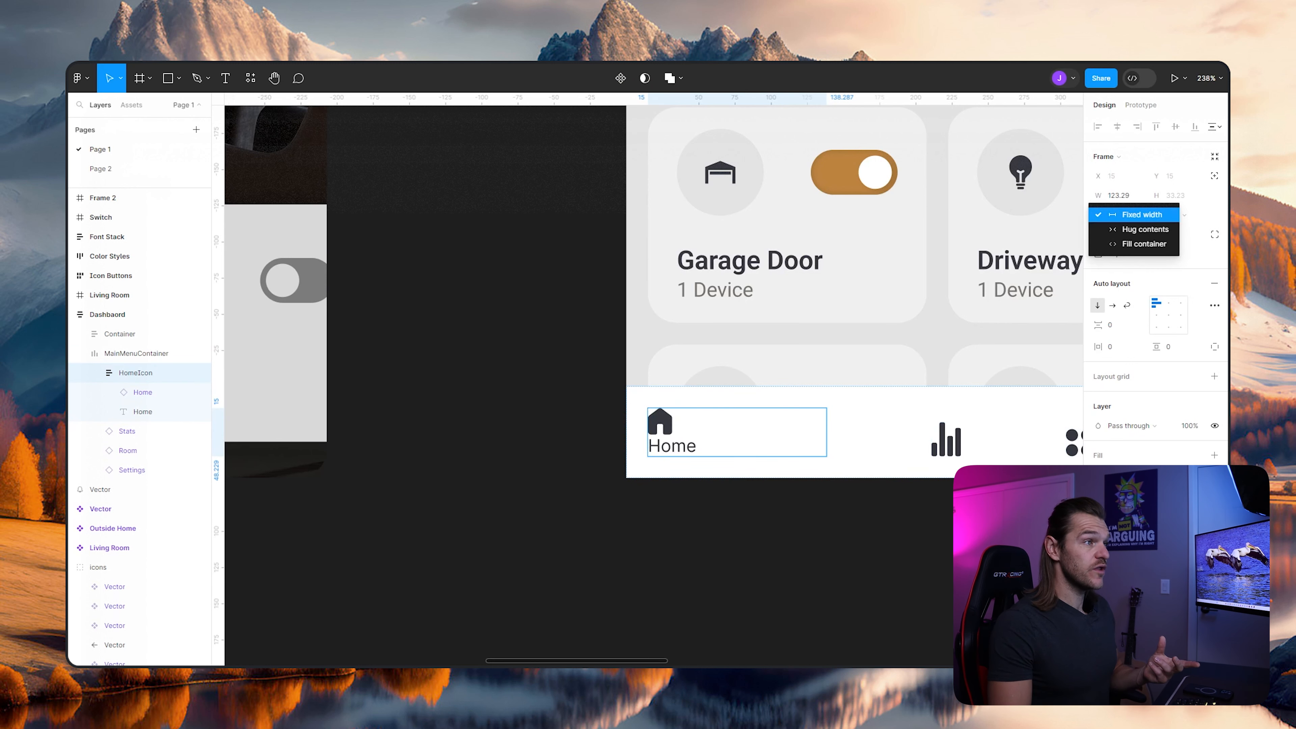
{"action": "left_click", "coordinate": [1123, 226]}
{"action": "left_click_drag", "start_coordinate": [944, 432], "coordinate": [764, 436]}
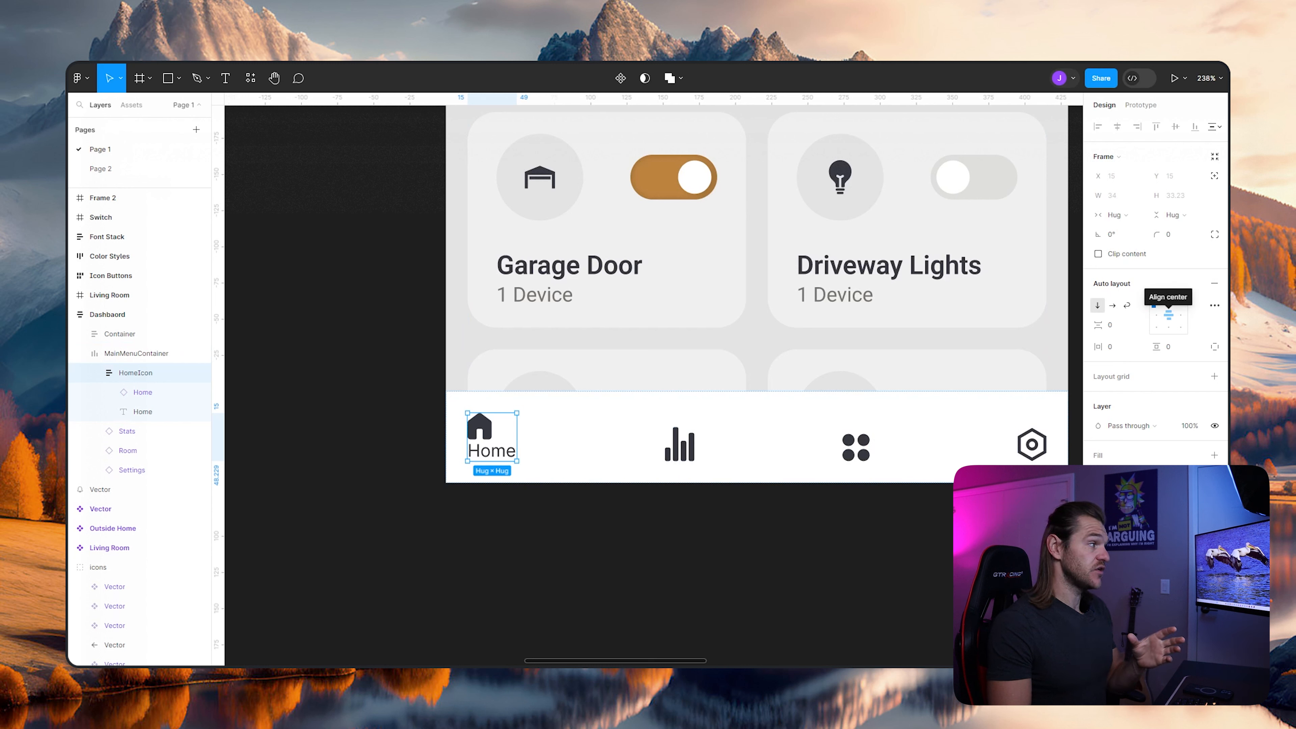
{"action": "left_click", "coordinate": [1168, 315]}
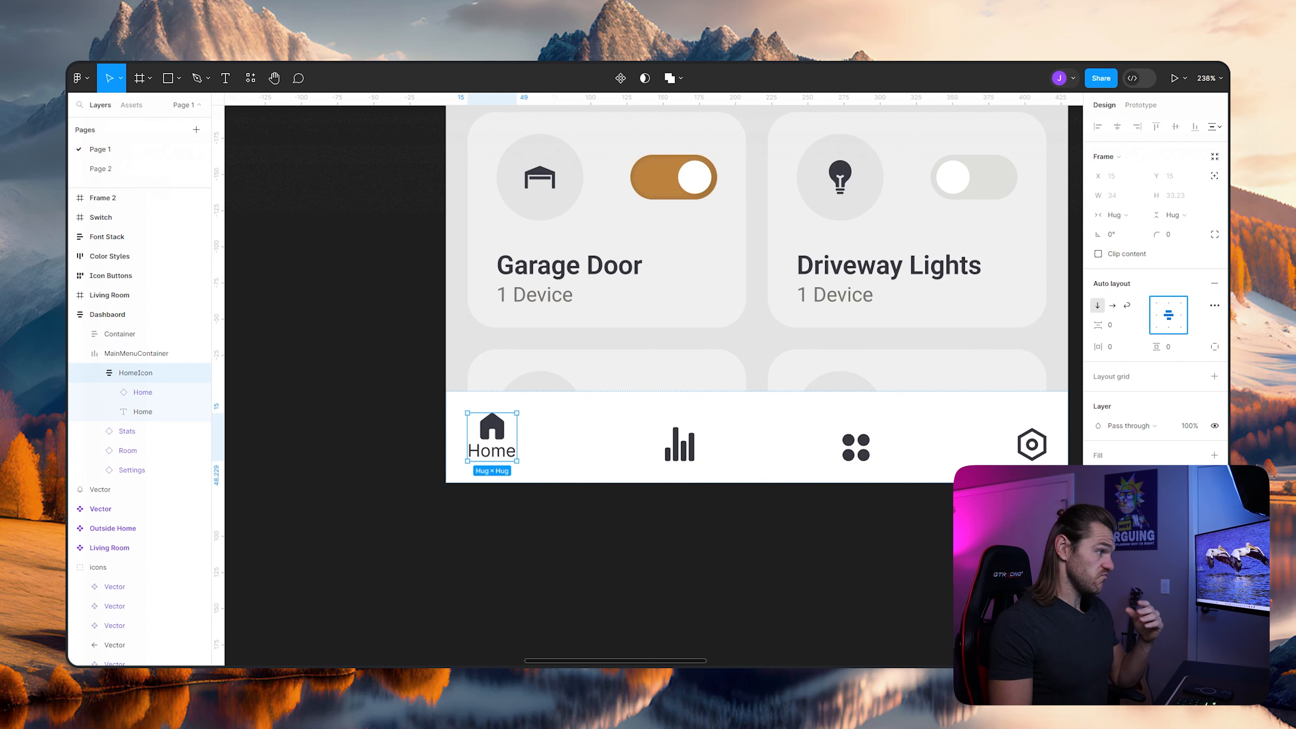
{"action": "key", "text": "Escape"}
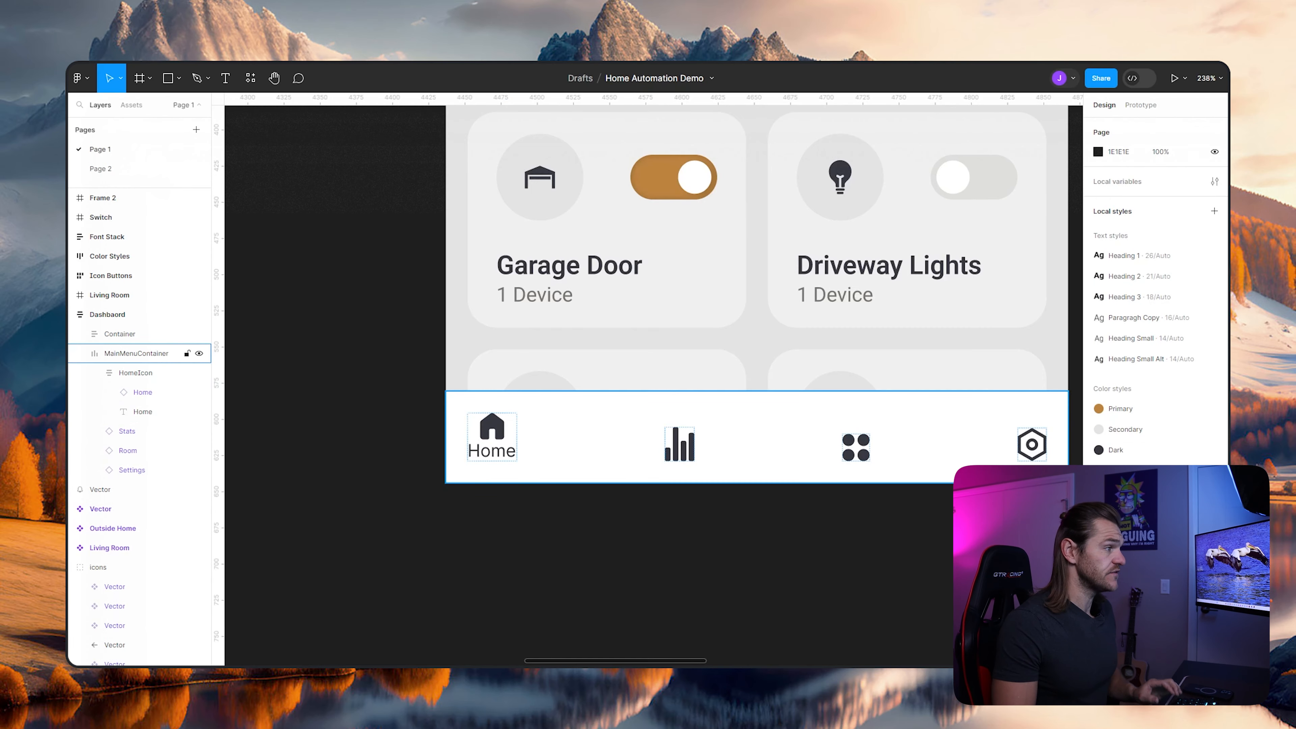
- Copy the Home text label and paste a copy after each of the Stats, Room and Settings icons in MainMenuContainer
{"action": "scroll", "coordinate": [722, 551], "scroll_direction": "down", "scroll_amount": 5}
{"action": "left_click_drag", "start_coordinate": [722, 551], "coordinate": [994, 456]}
{"action": "left_click_drag", "start_coordinate": [1071, 406], "coordinate": [934, 430]}
{"action": "scroll", "coordinate": [1026, 428], "scroll_direction": "up", "scroll_amount": 4}
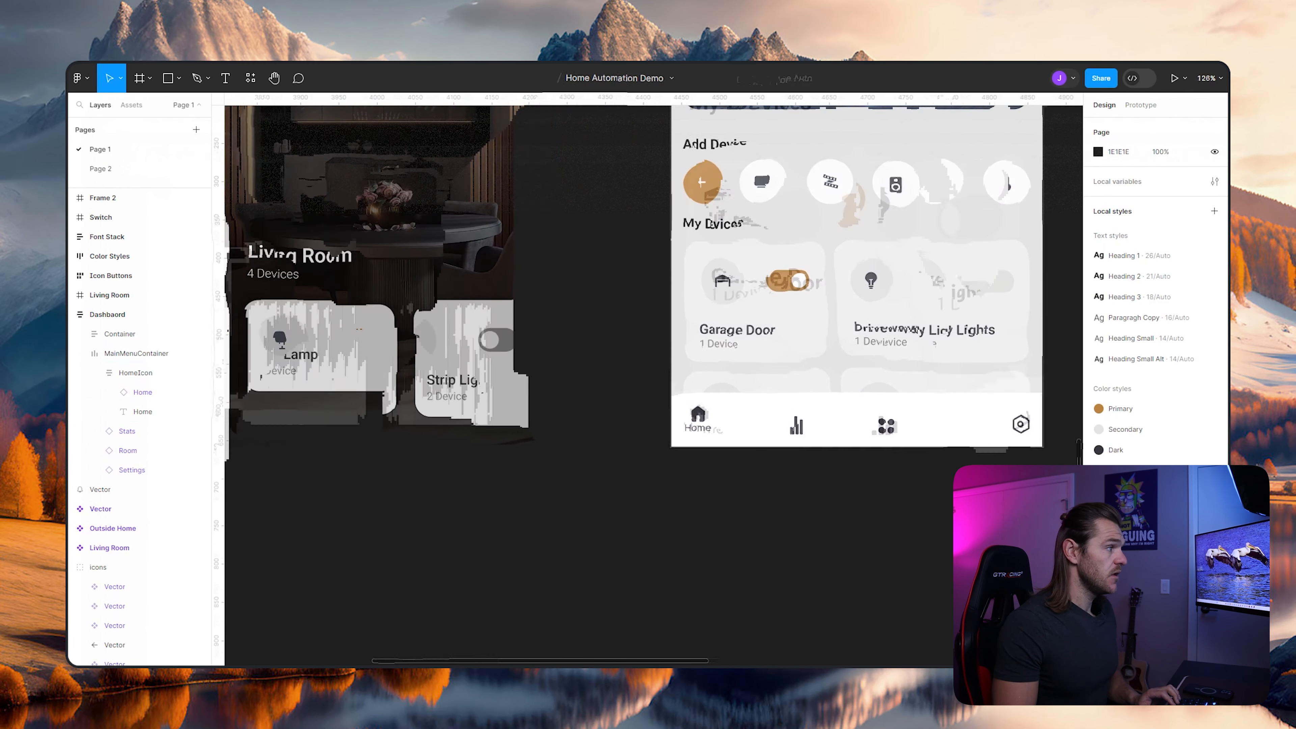
{"action": "left_click", "coordinate": [143, 412]}
{"action": "key", "text": "ctrl+c"}
{"action": "left_click", "coordinate": [95, 373]}
{"action": "left_click", "coordinate": [95, 392]}
{"action": "left_click", "coordinate": [127, 392]}
{"action": "key", "text": "ctrl+v"}
{"action": "left_click", "coordinate": [94, 450]}
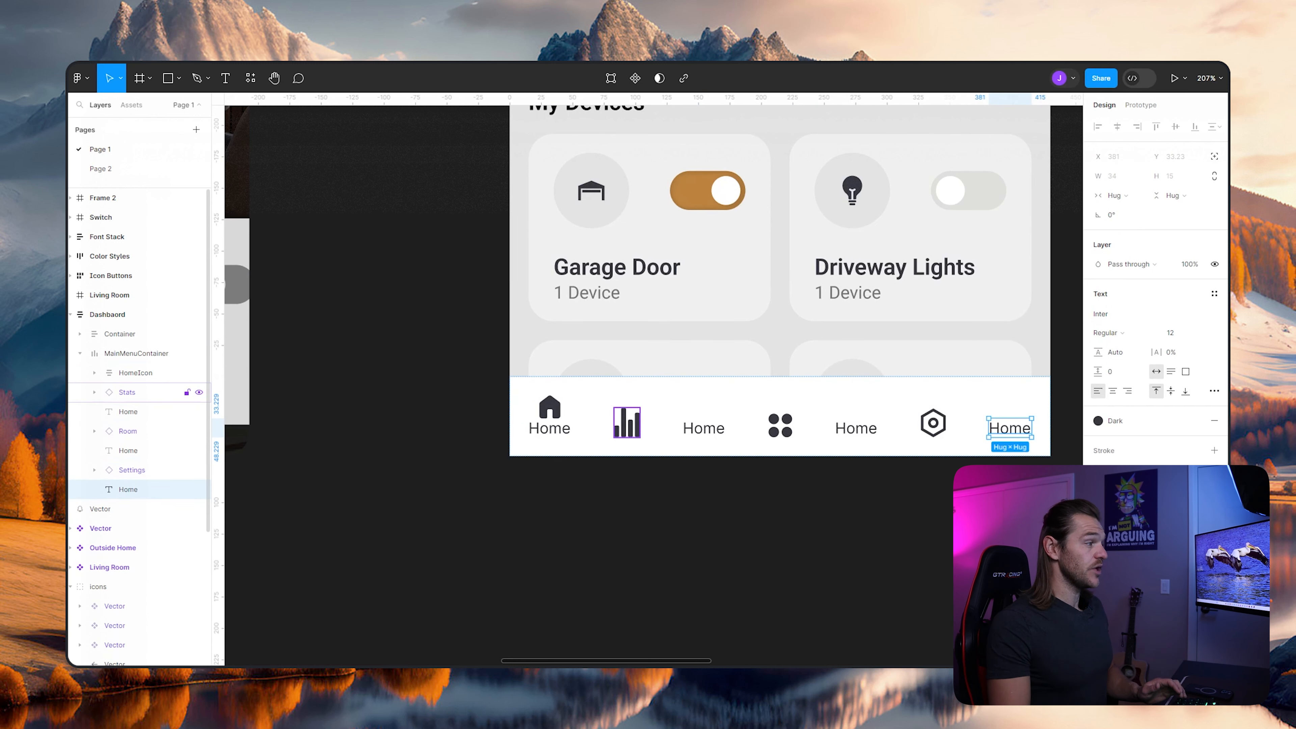
- Group the Stats, Room and Settings icons each with the Home label that follows it
{"action": "left_click", "coordinate": [127, 392]}
{"action": "left_click", "coordinate": [127, 411], "text": "shift"}
{"action": "key", "text": "ctrl+g"}
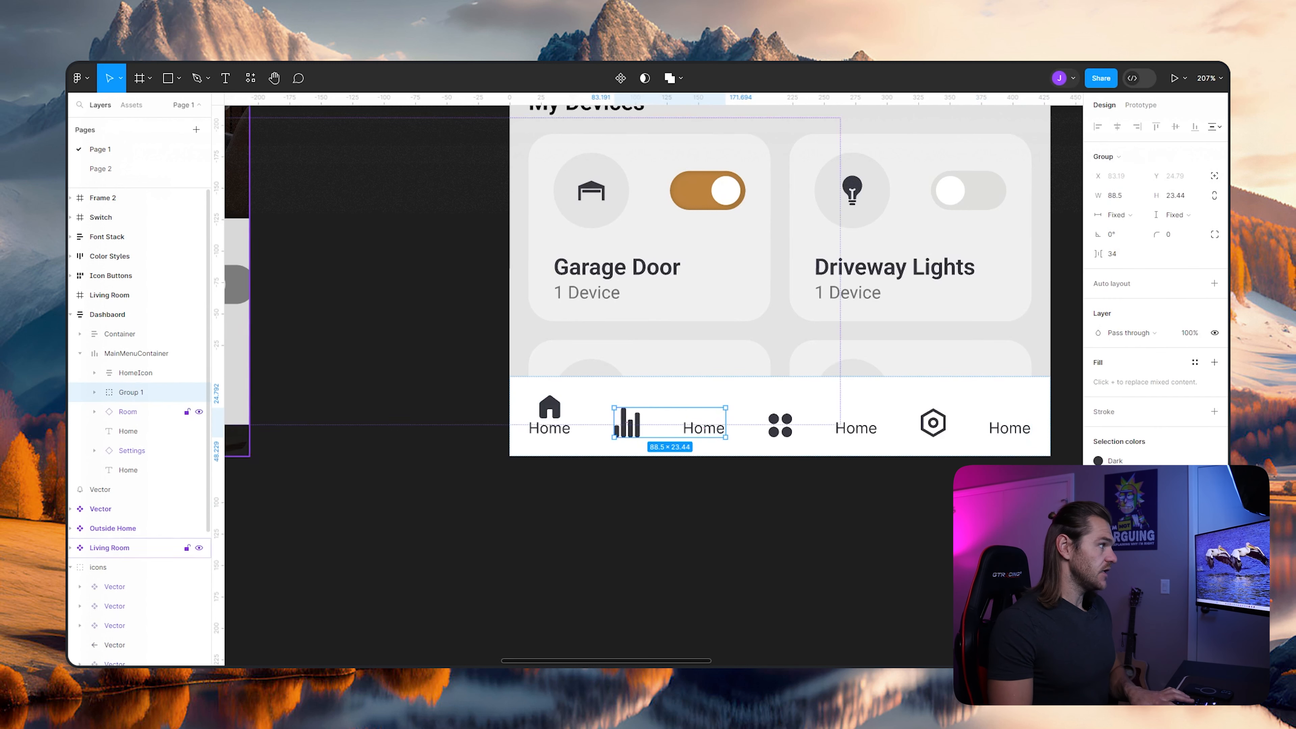
{"action": "left_click", "coordinate": [128, 411]}
{"action": "left_click", "coordinate": [128, 431], "text": "shift"}
{"action": "key", "text": "ctrl+g"}
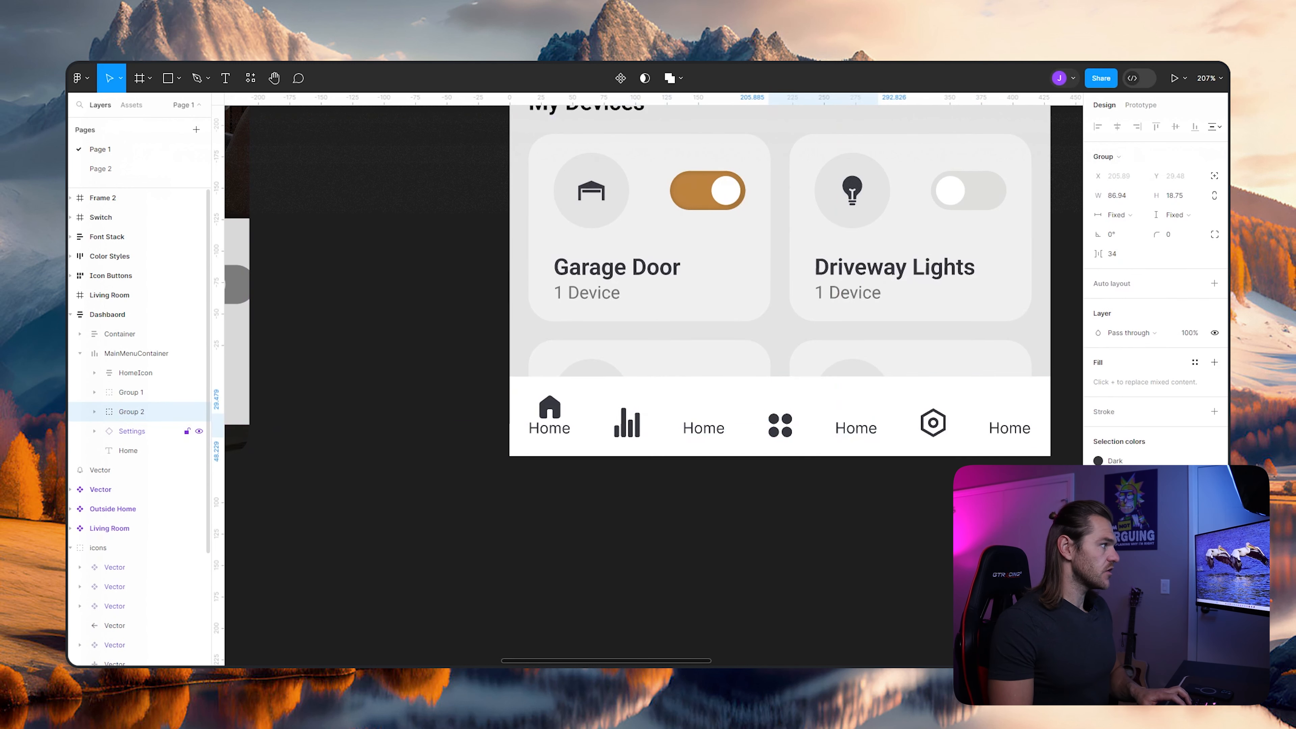
{"action": "left_click", "coordinate": [132, 431]}
{"action": "left_click", "coordinate": [128, 451], "text": "shift"}
{"action": "key", "text": "ctrl+g"}
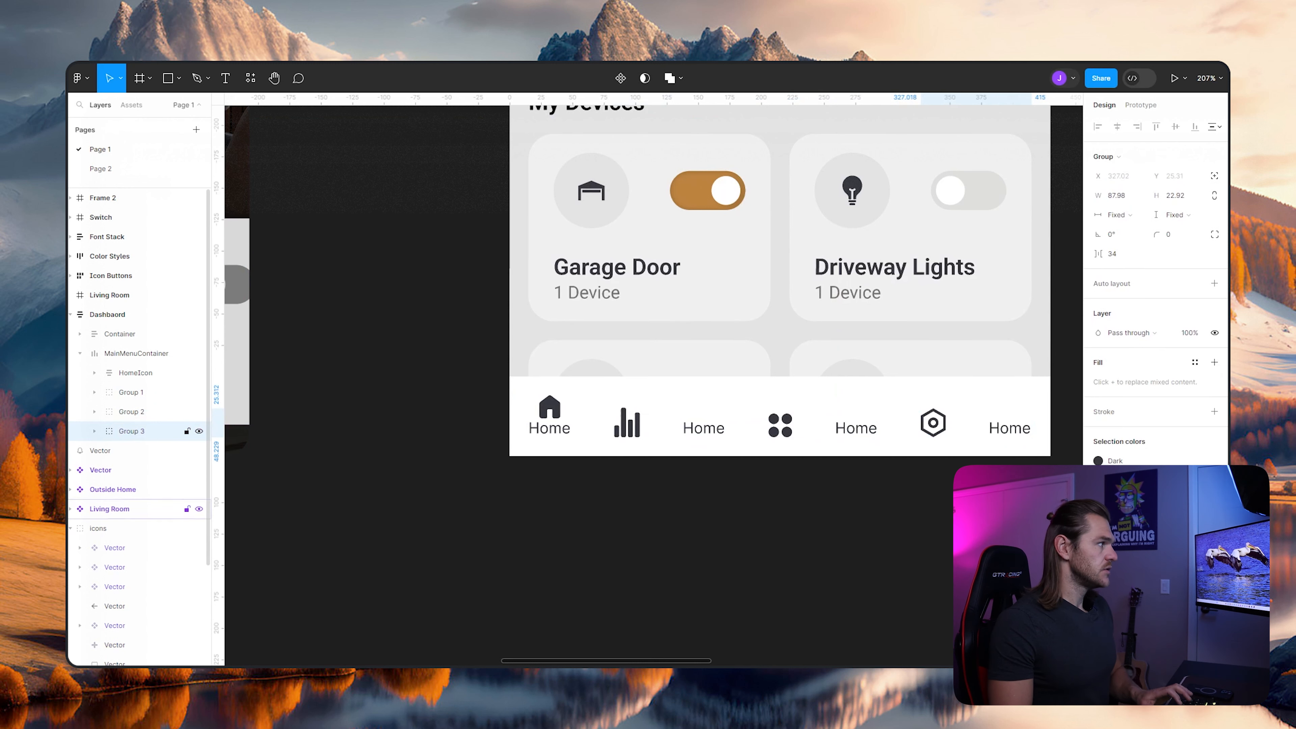
- Rename the three new icon-and-label groups to Settings, Rooms and Stats to match their icons, and collapse them
{"action": "left_click", "coordinate": [95, 431]}
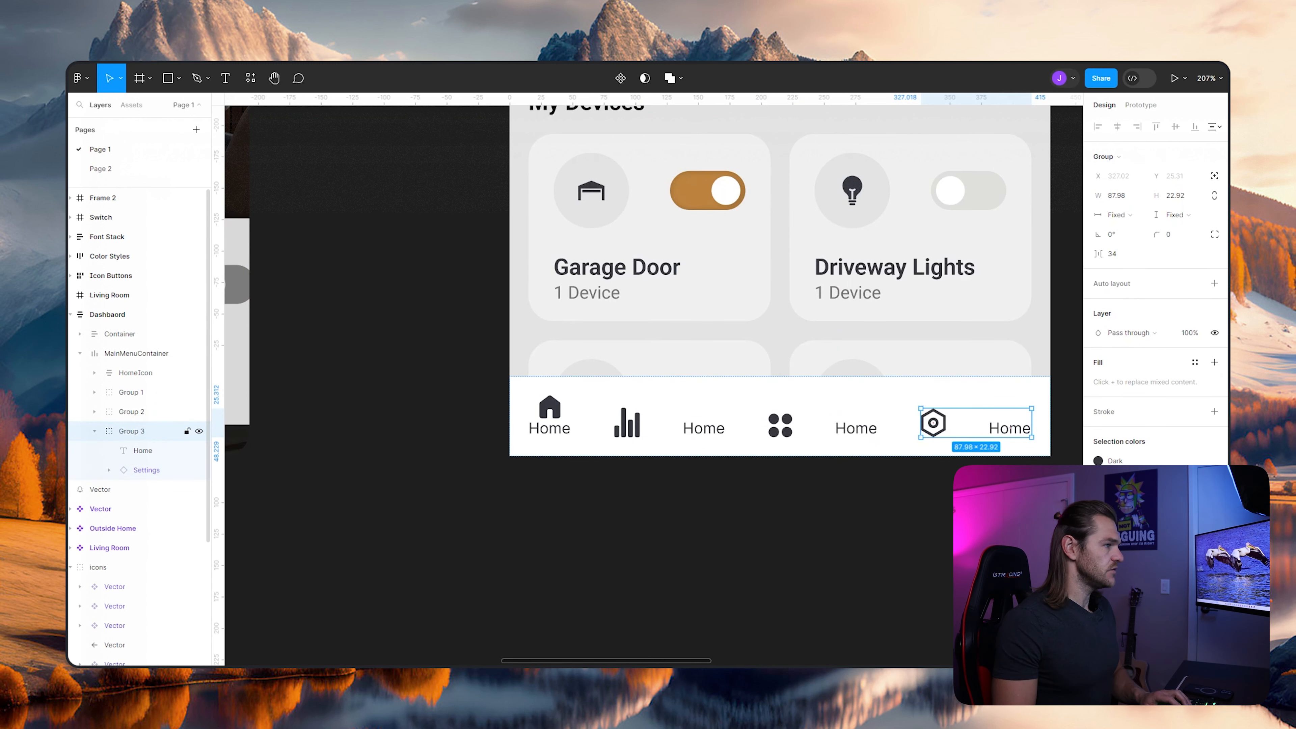
{"action": "double_click", "coordinate": [131, 431]}
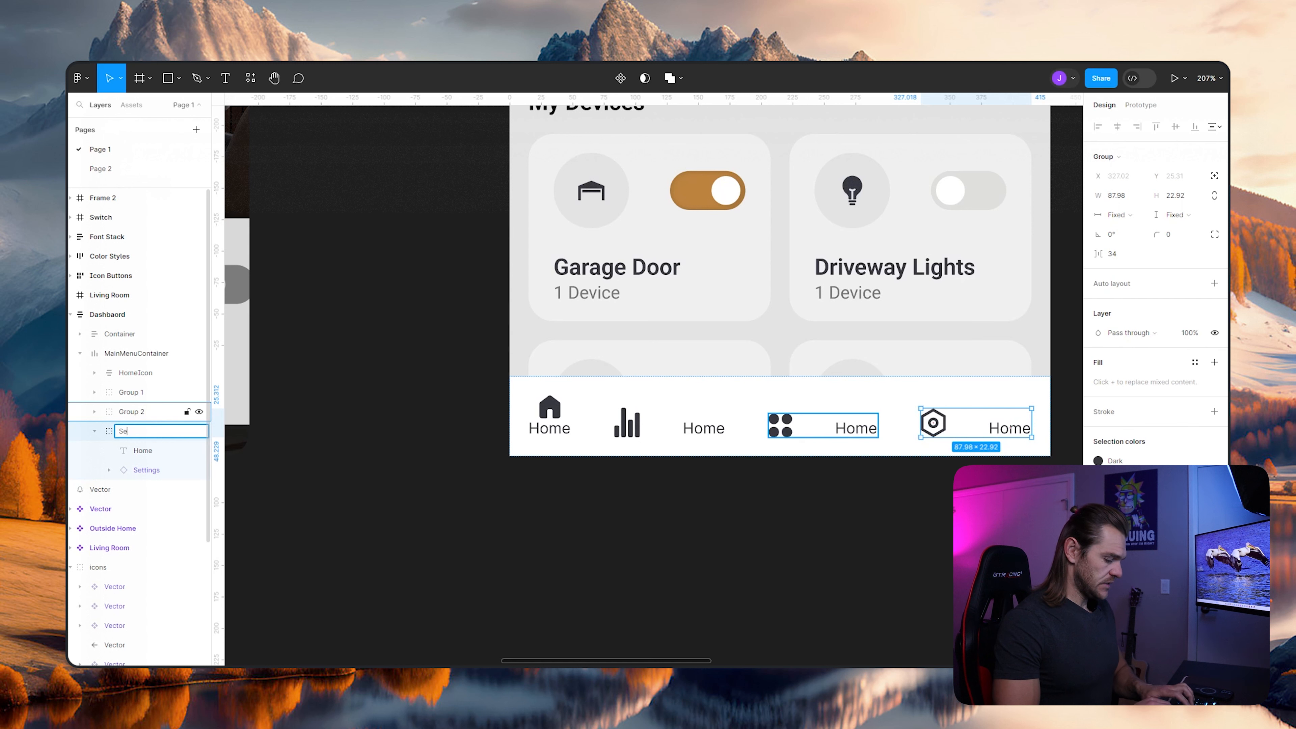
{"action": "type", "text": "Settings"}
{"action": "left_click", "coordinate": [95, 411]}
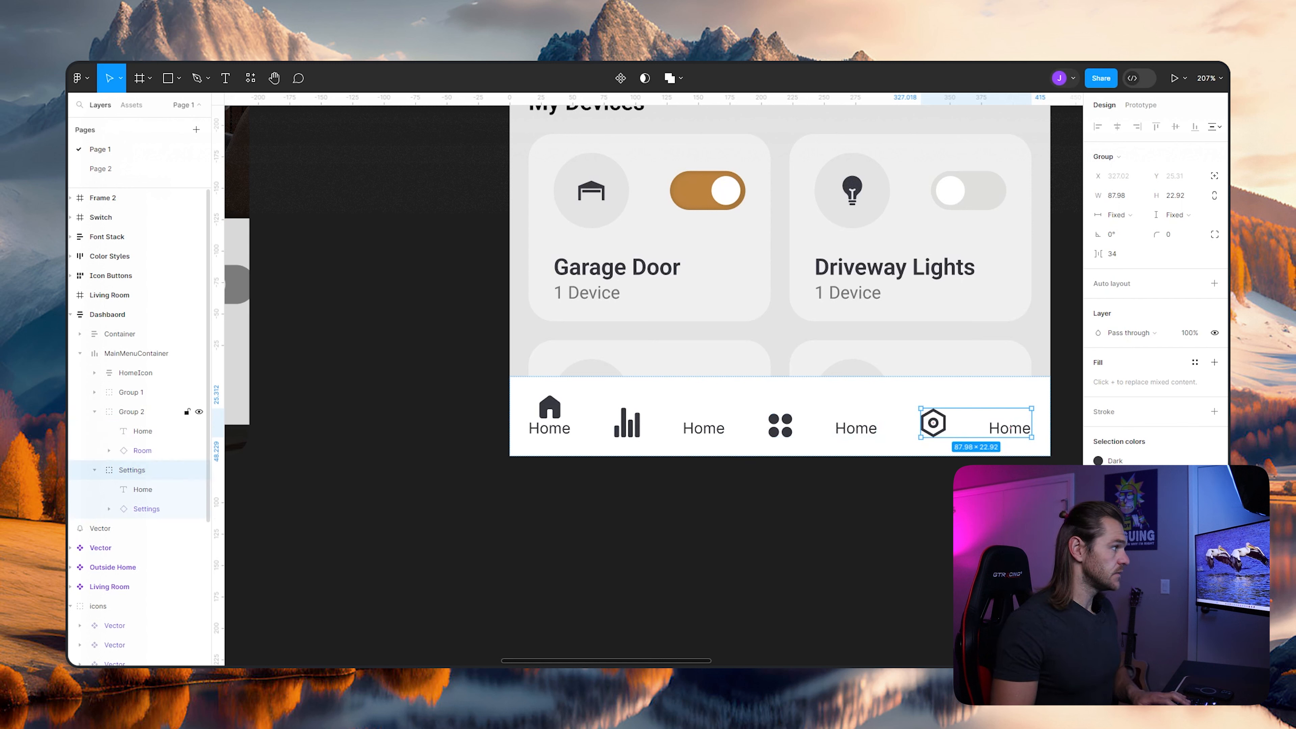
{"action": "double_click", "coordinate": [132, 412]}
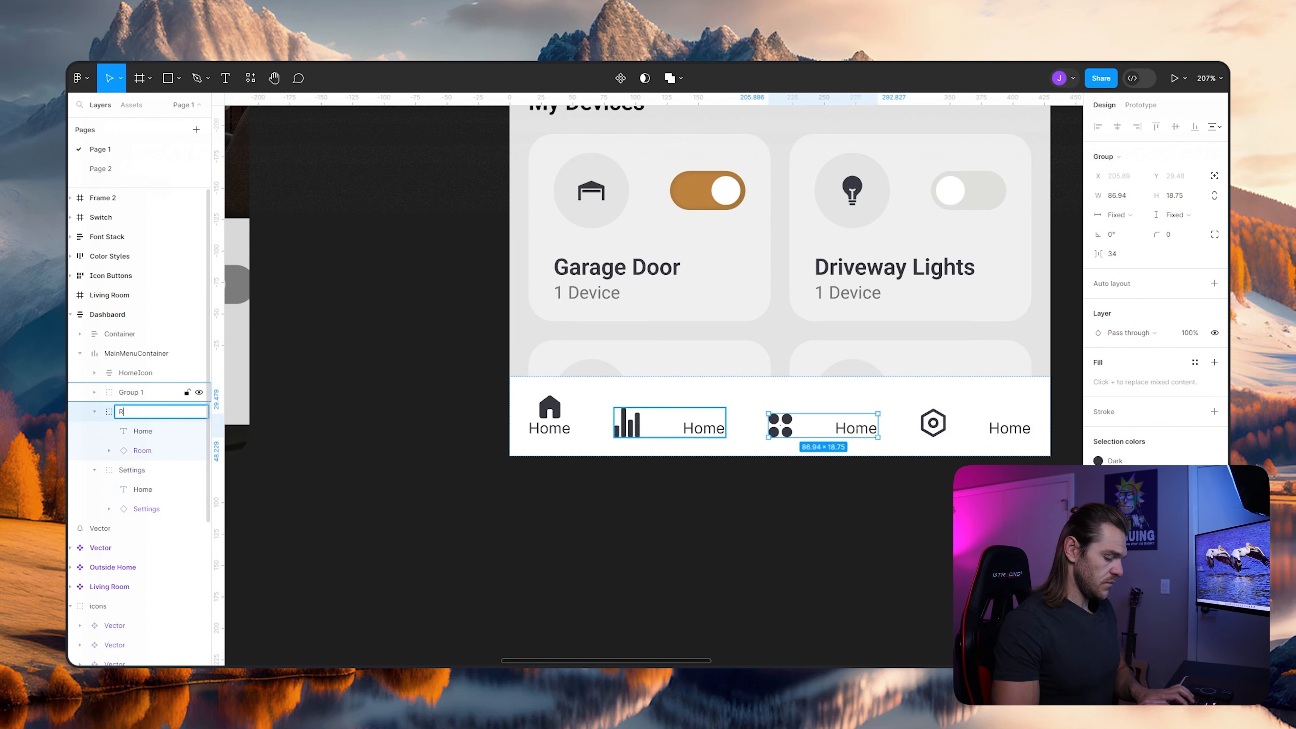
{"action": "key", "text": "Return"}
{"action": "left_click", "coordinate": [94, 392]}
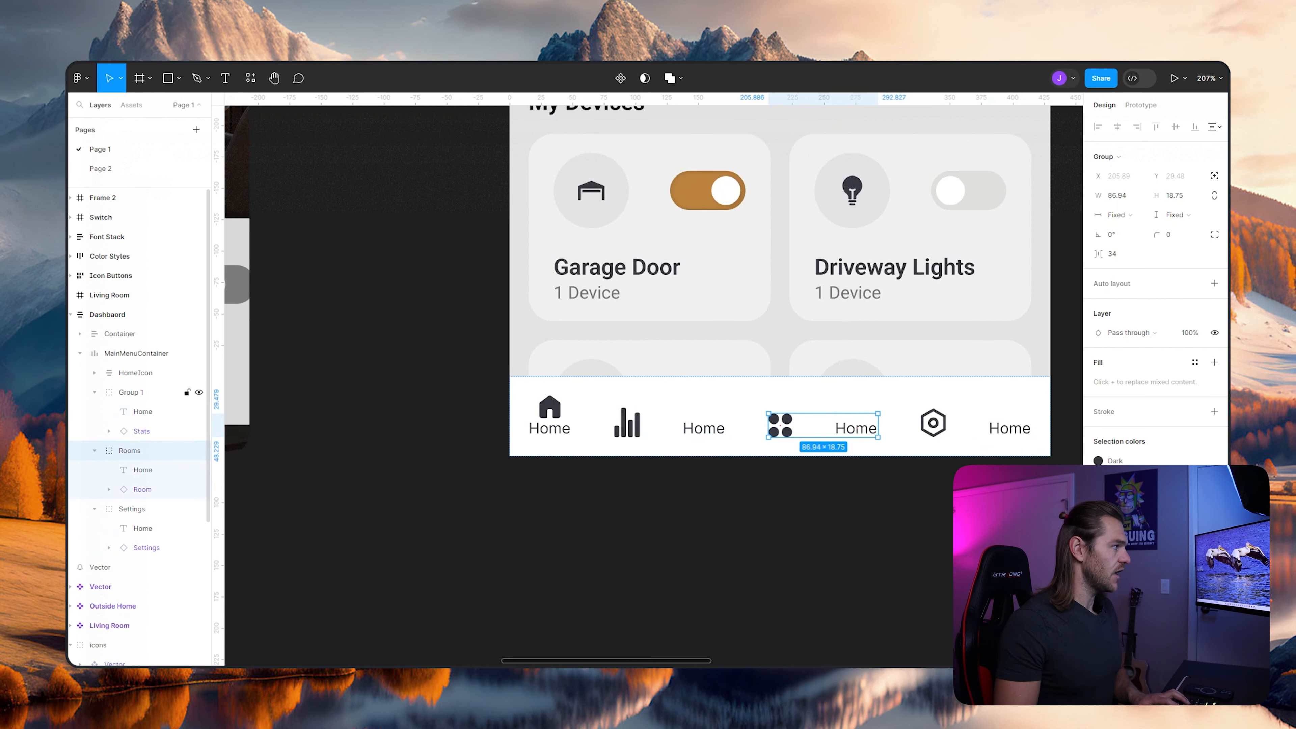
{"action": "double_click", "coordinate": [131, 392]}
{"action": "type", "text": "Stats"}
{"action": "key", "text": "Return"}
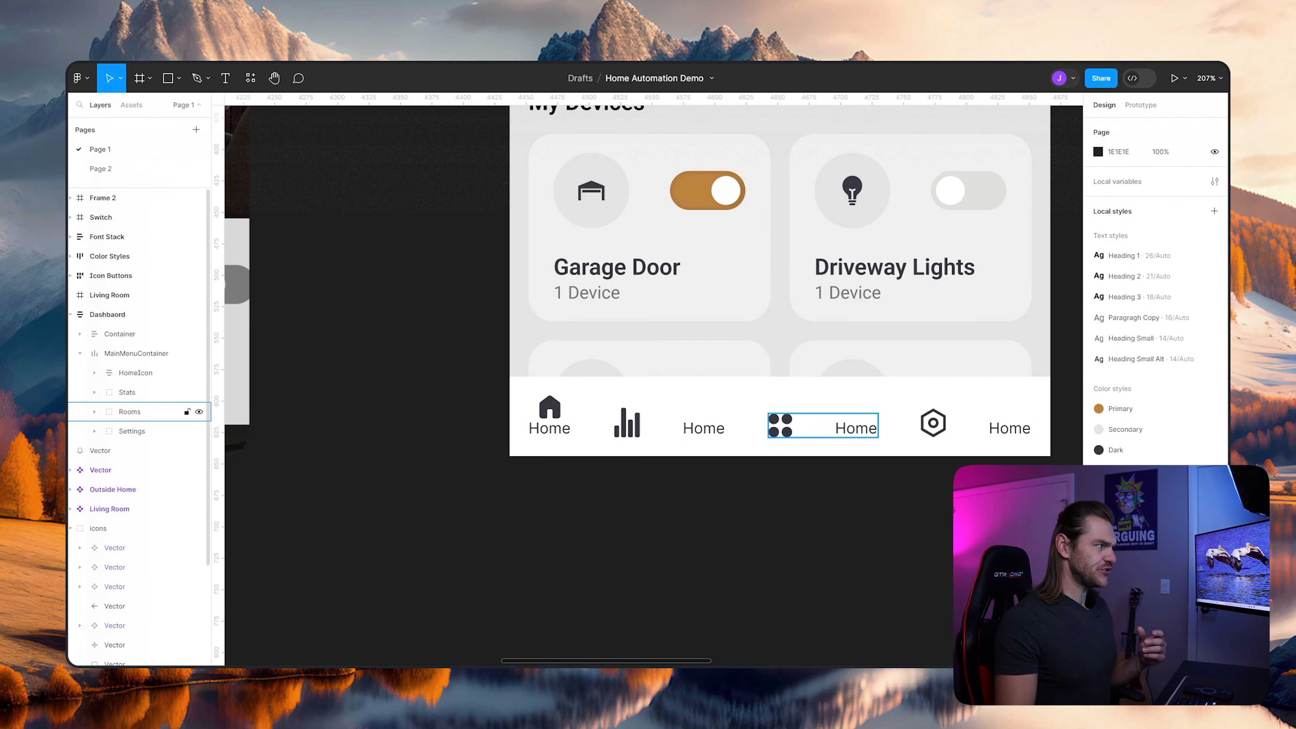
- Add auto layout to each of the Stats, Rooms and Settings groups
{"action": "left_click", "coordinate": [126, 392]}
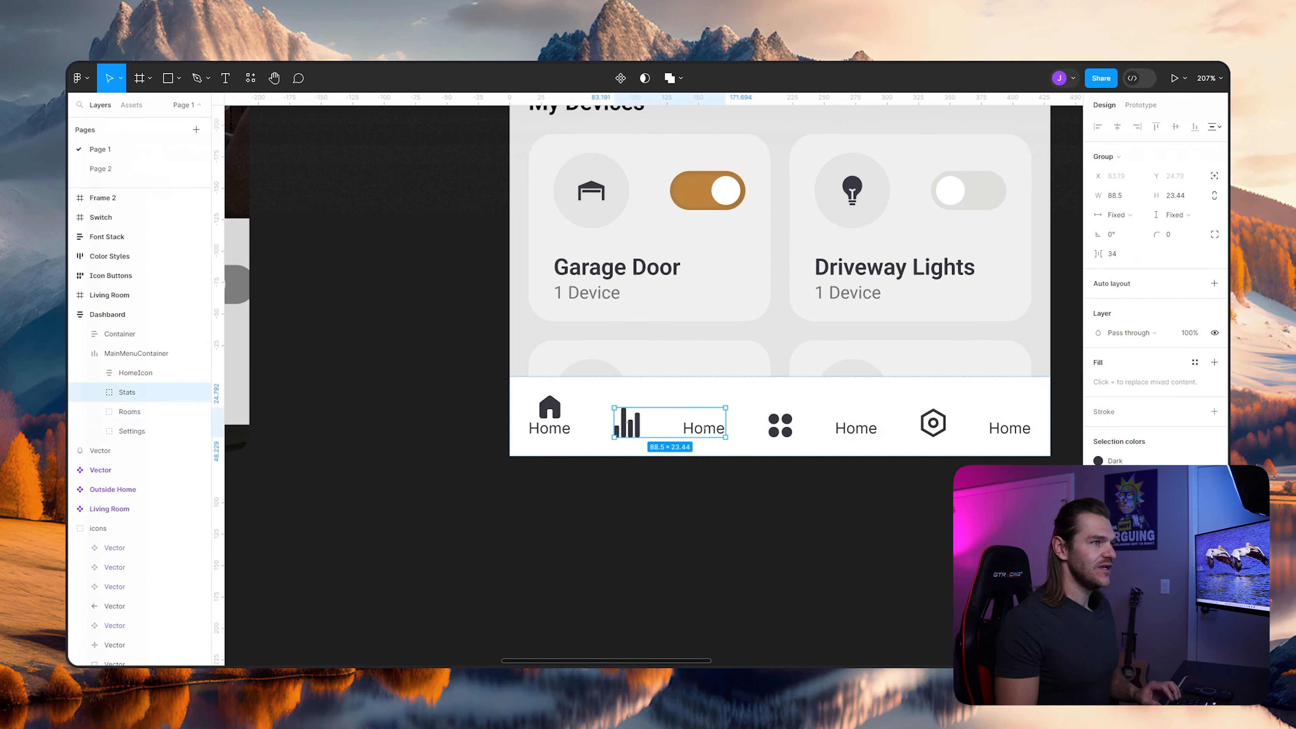
{"action": "key", "text": "shift+a"}
{"action": "left_click", "coordinate": [781, 424]}
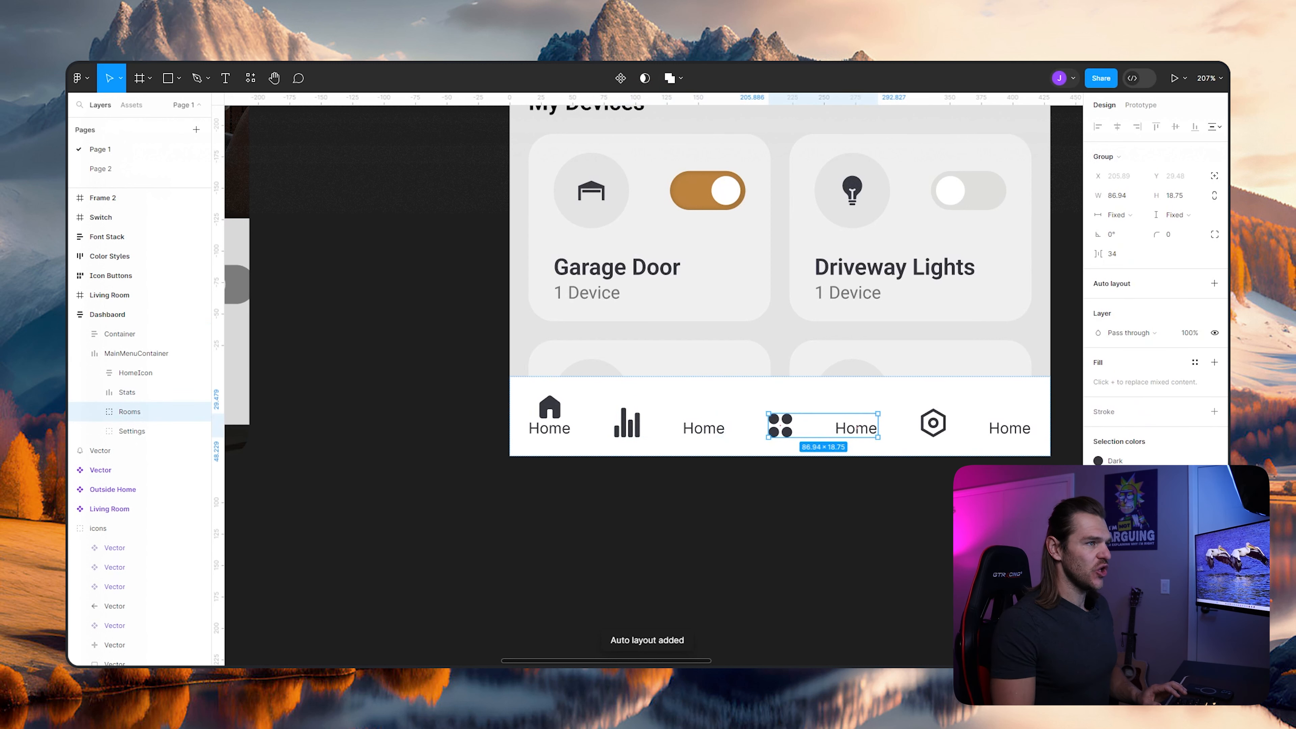
{"action": "left_click", "coordinate": [1214, 284]}
{"action": "left_click", "coordinate": [131, 432]}
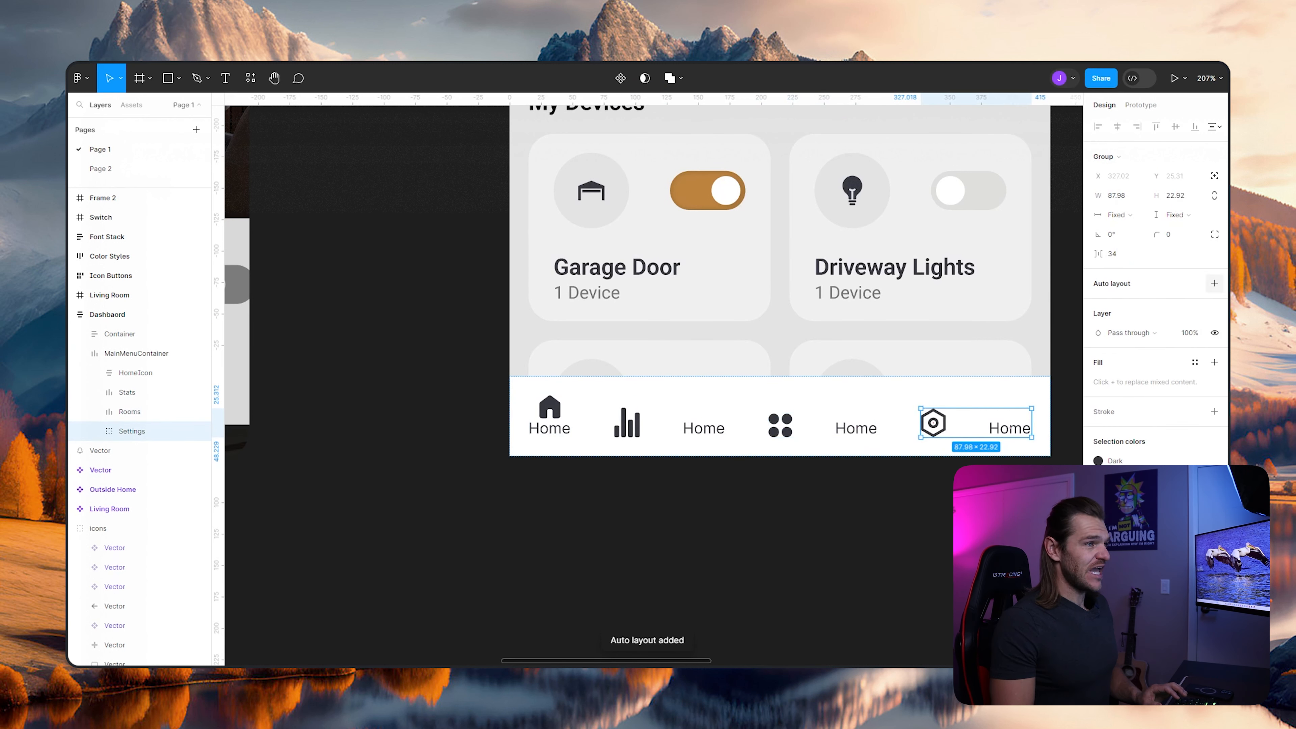
{"action": "key", "text": "shift+a"}
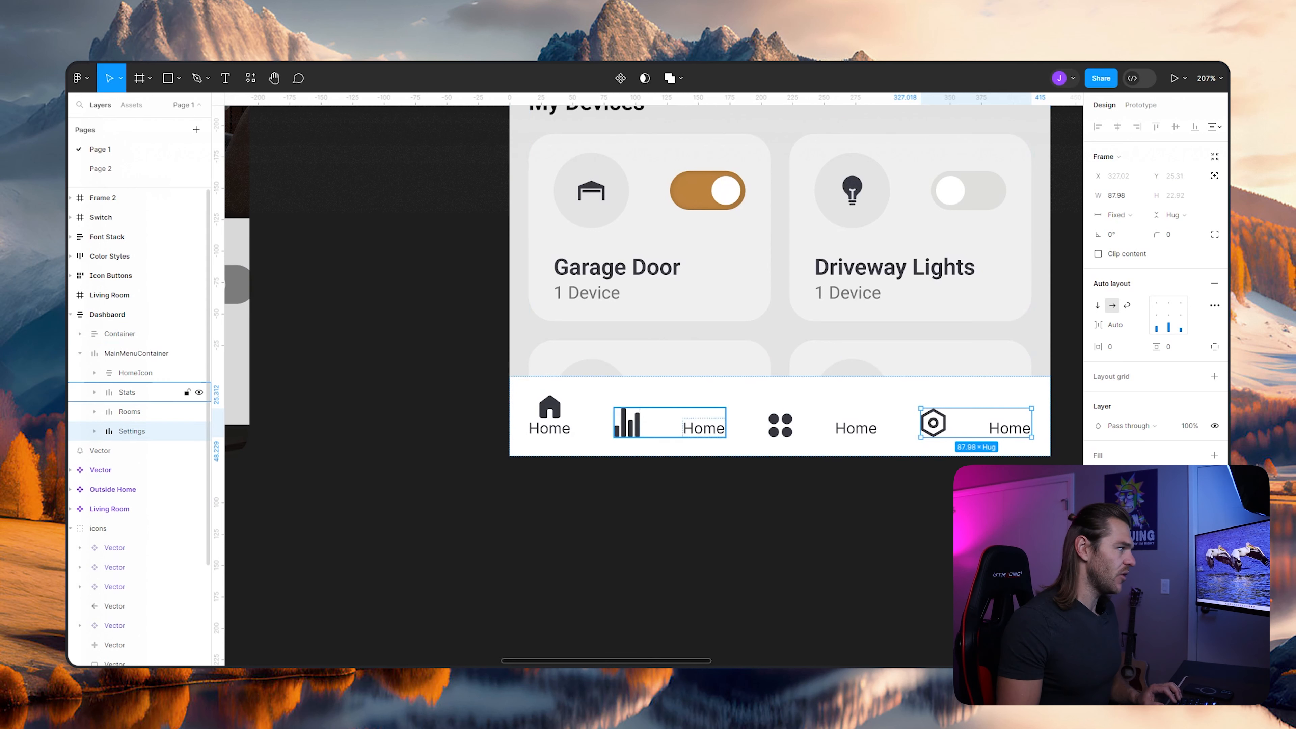
- Switch the auto layout direction of Stats, Rooms and Settings to vertical
{"action": "left_click", "coordinate": [127, 393]}
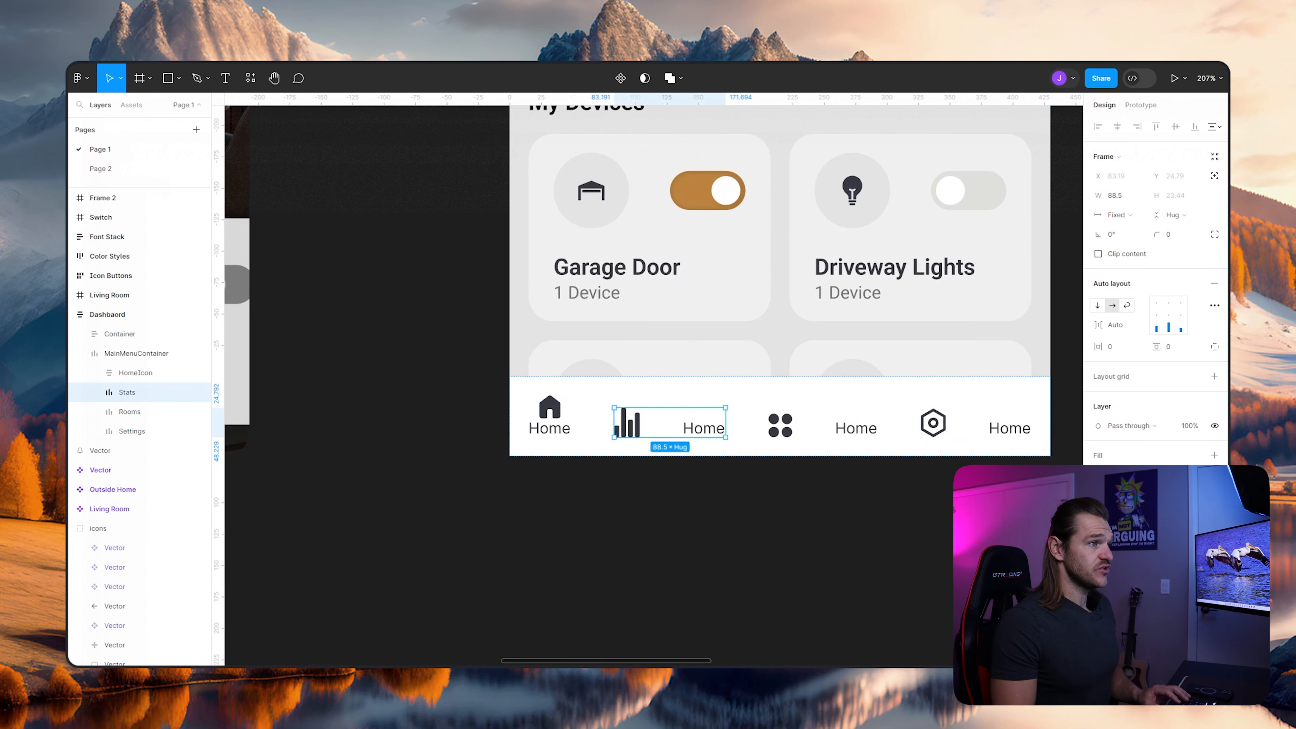
{"action": "left_click", "coordinate": [1097, 306]}
{"action": "left_click", "coordinate": [130, 412]}
{"action": "left_click", "coordinate": [1098, 305]}
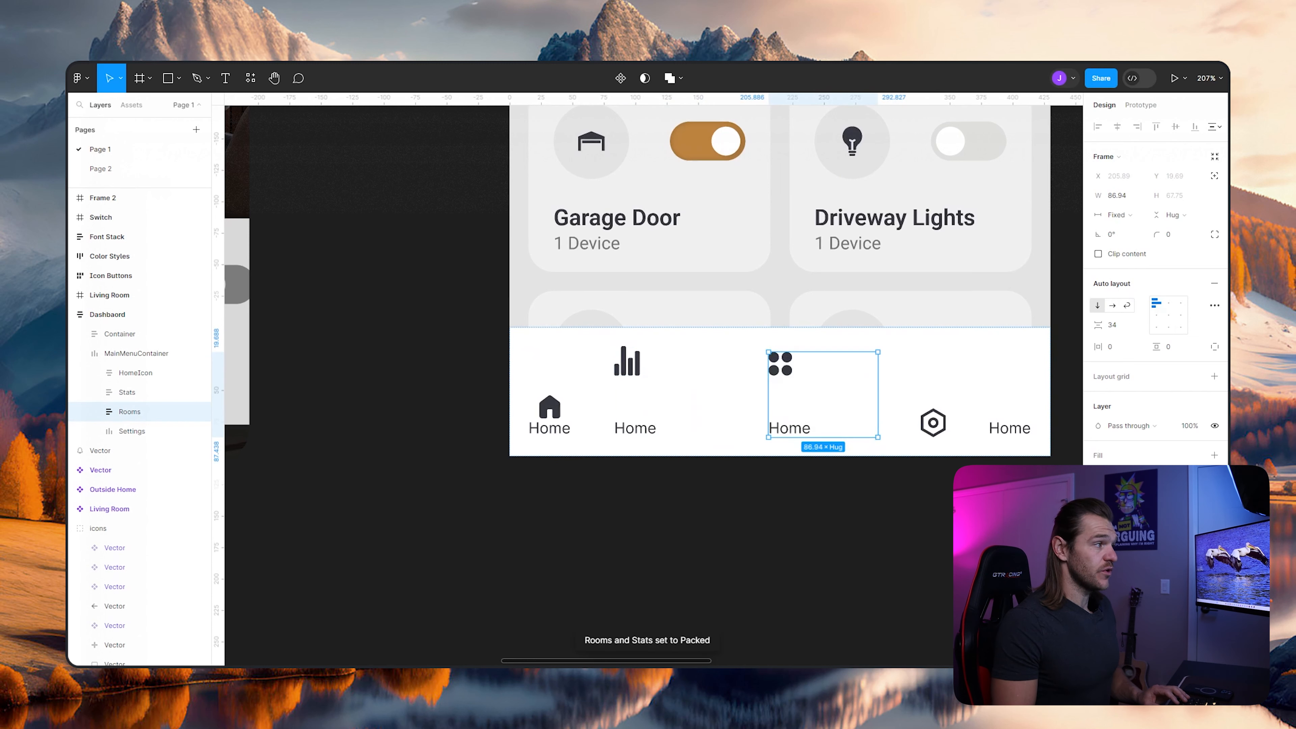
{"action": "left_click", "coordinate": [132, 431]}
{"action": "left_click", "coordinate": [1098, 305]}
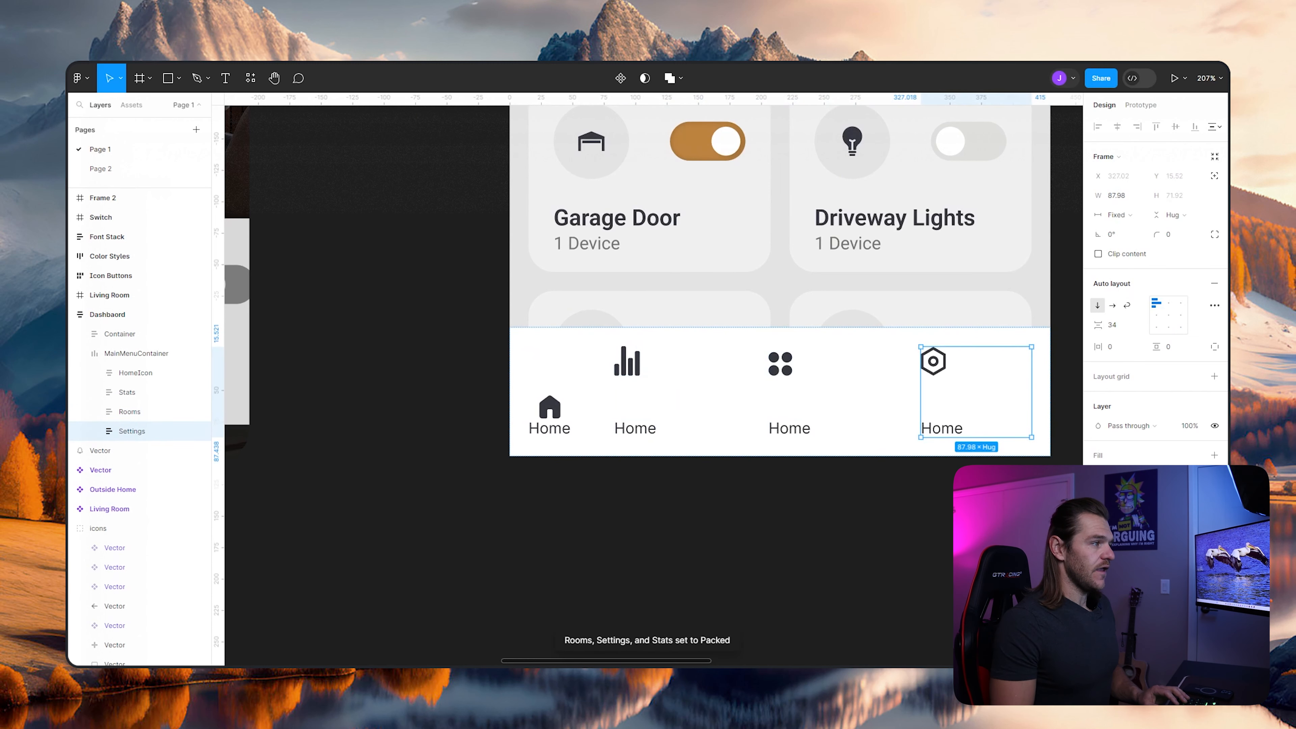
- Set the vertical gap to 0 in the Settings and Rooms frames and center-align their contents
{"action": "left_click", "coordinate": [1112, 325]}
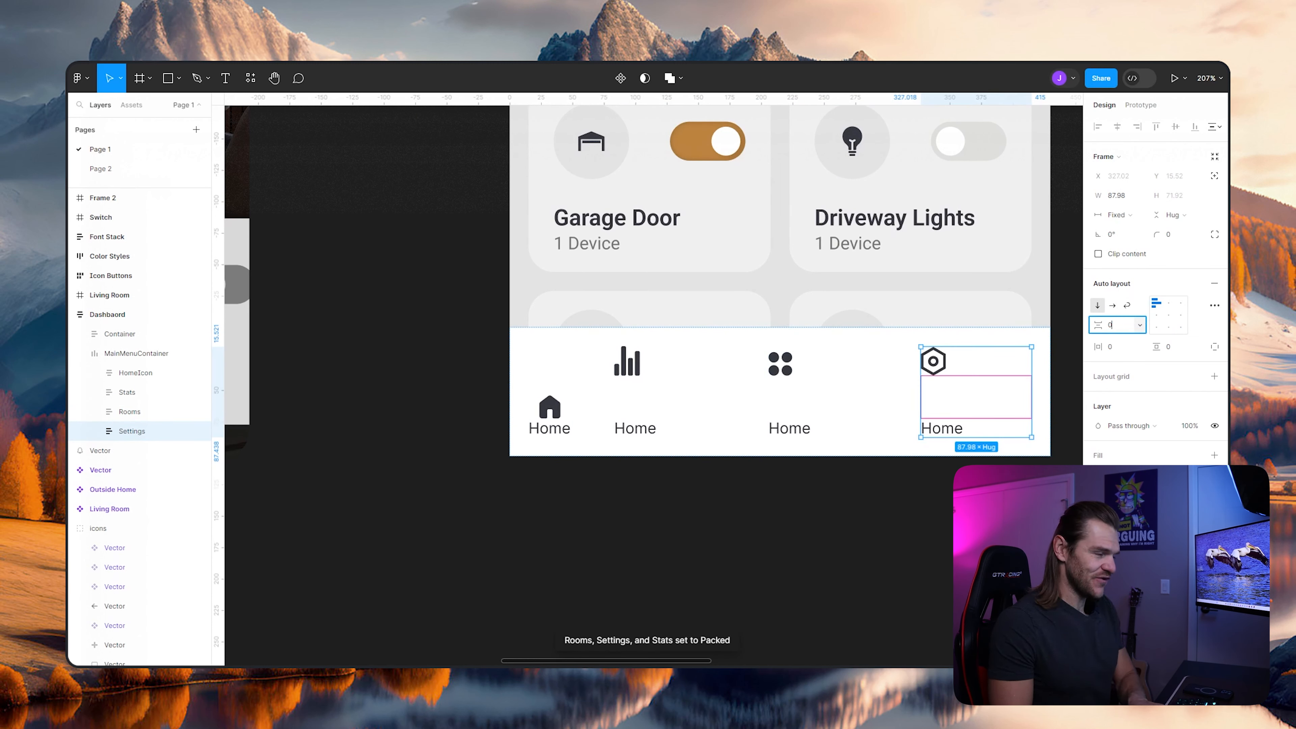
{"action": "type", "text": "0"}
{"action": "key", "text": "Return"}
{"action": "left_click", "coordinate": [129, 411]}
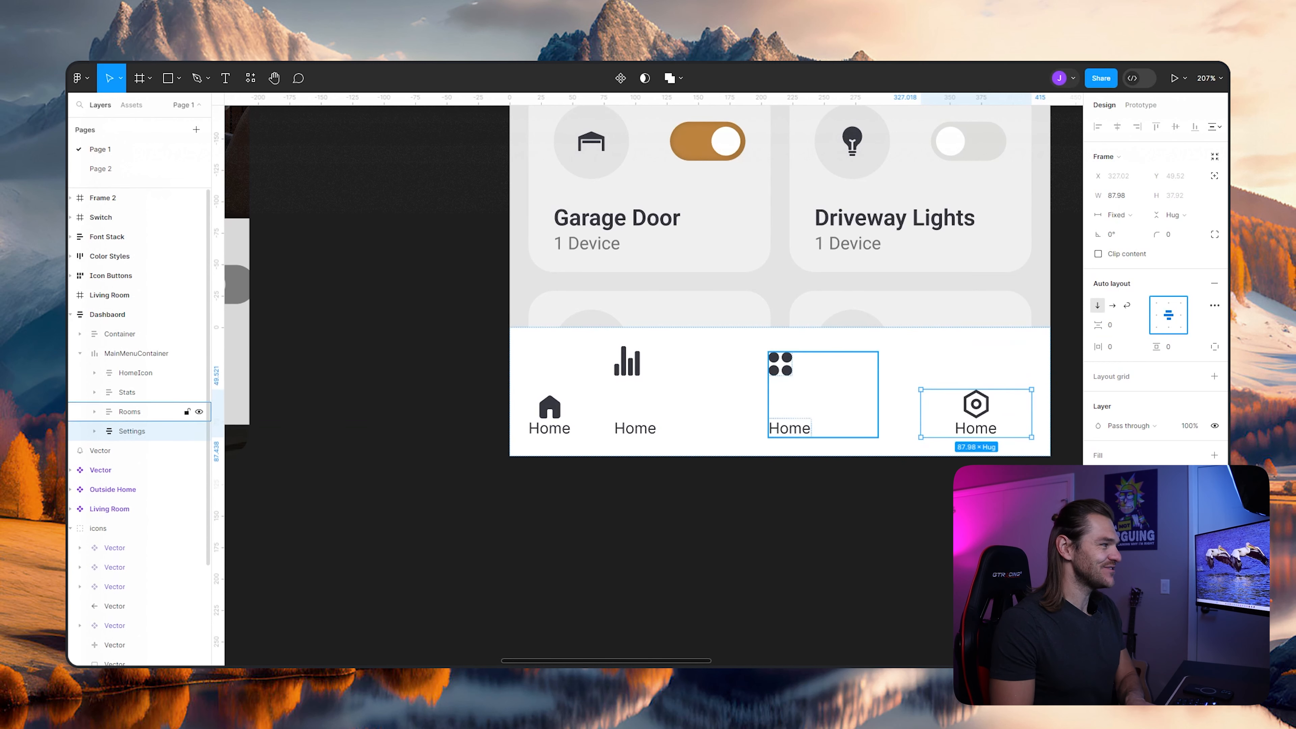
{"action": "left_click", "coordinate": [1113, 325]}
{"action": "type", "text": "0"}
{"action": "key", "text": "Return"}
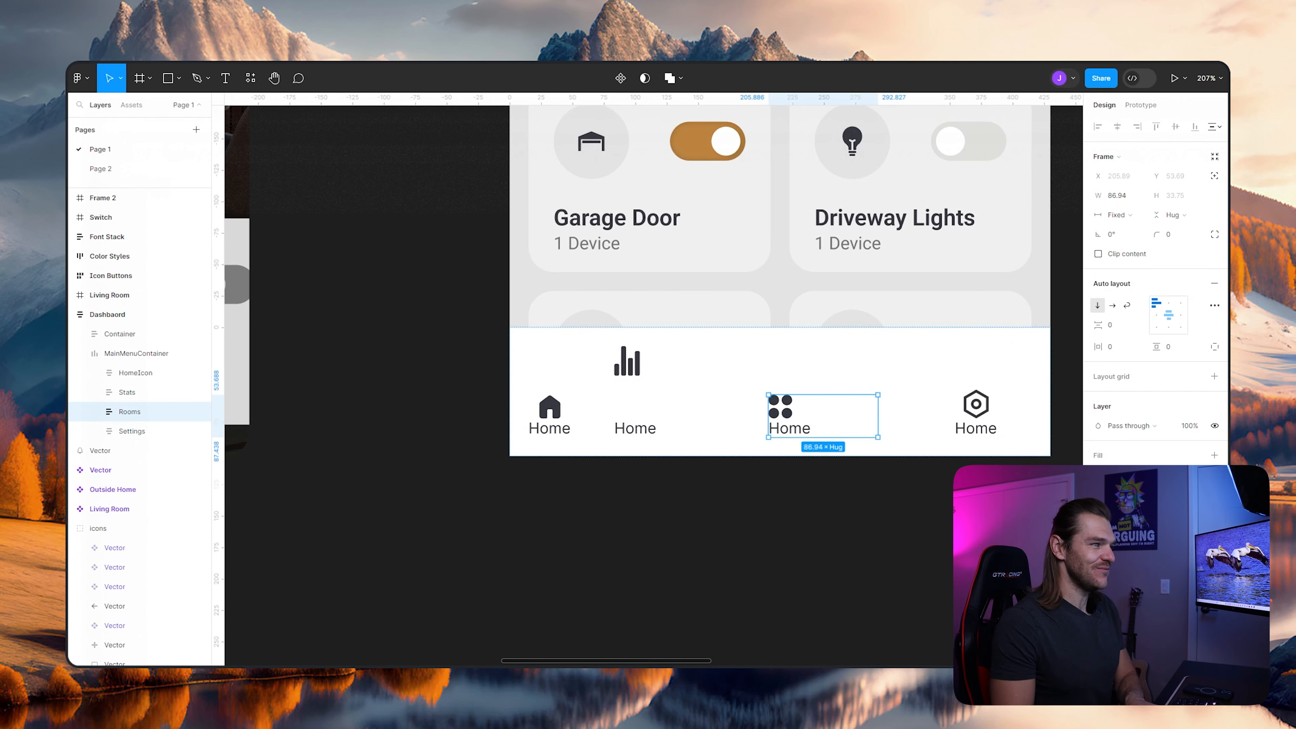
- Set the Stats frame's vertical gap to 0, center-align its icon and label, and deselect it
{"action": "left_click", "coordinate": [127, 393]}
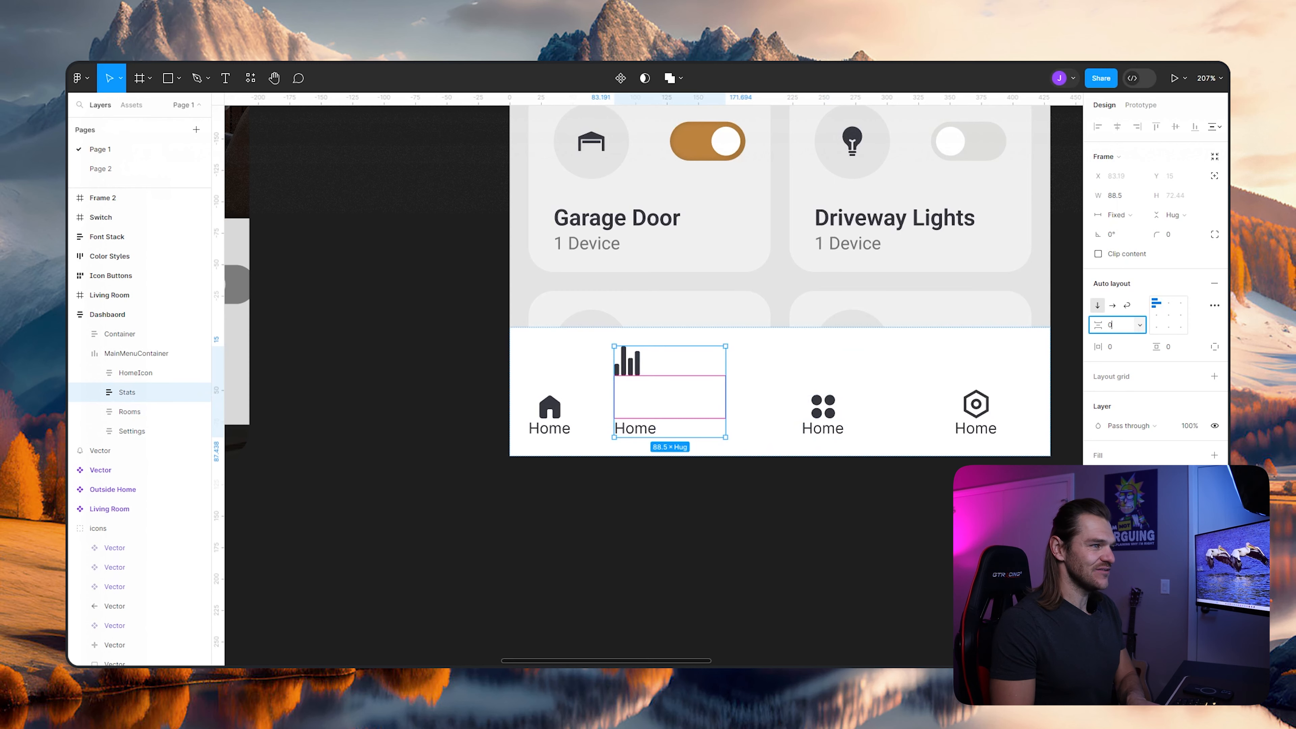
{"action": "type", "text": "0"}
{"action": "key", "text": "Return"}
{"action": "left_click", "coordinate": [1169, 315]}
{"action": "left_click", "coordinate": [599, 490]}
{"action": "scroll", "coordinate": [599, 490], "scroll_direction": "down", "scroll_amount": 2}
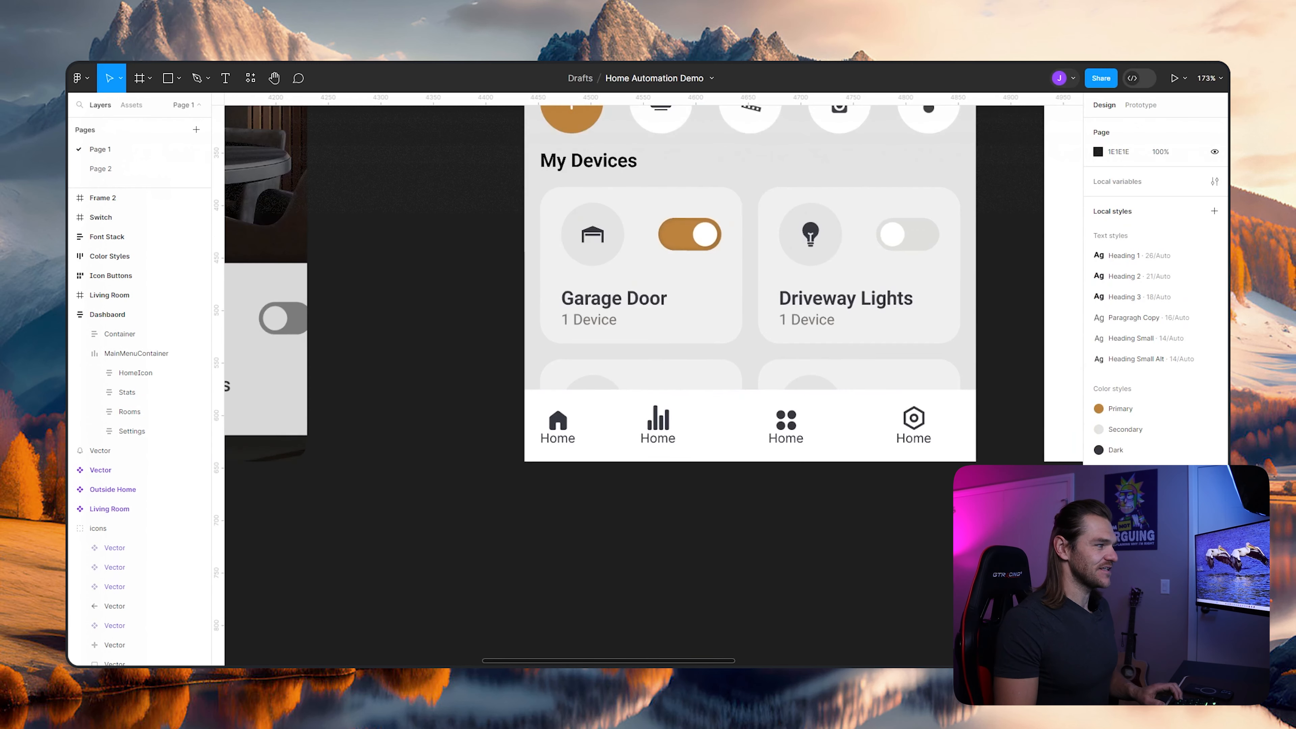
{"action": "scroll", "coordinate": [600, 489], "scroll_direction": "down", "scroll_amount": 1}
{"action": "scroll", "coordinate": [600, 489], "scroll_direction": "up", "scroll_amount": 4}
{"action": "scroll", "coordinate": [601, 489], "scroll_direction": "down", "scroll_amount": 4}
{"action": "scroll", "coordinate": [600, 490], "scroll_direction": "up", "scroll_amount": 2}
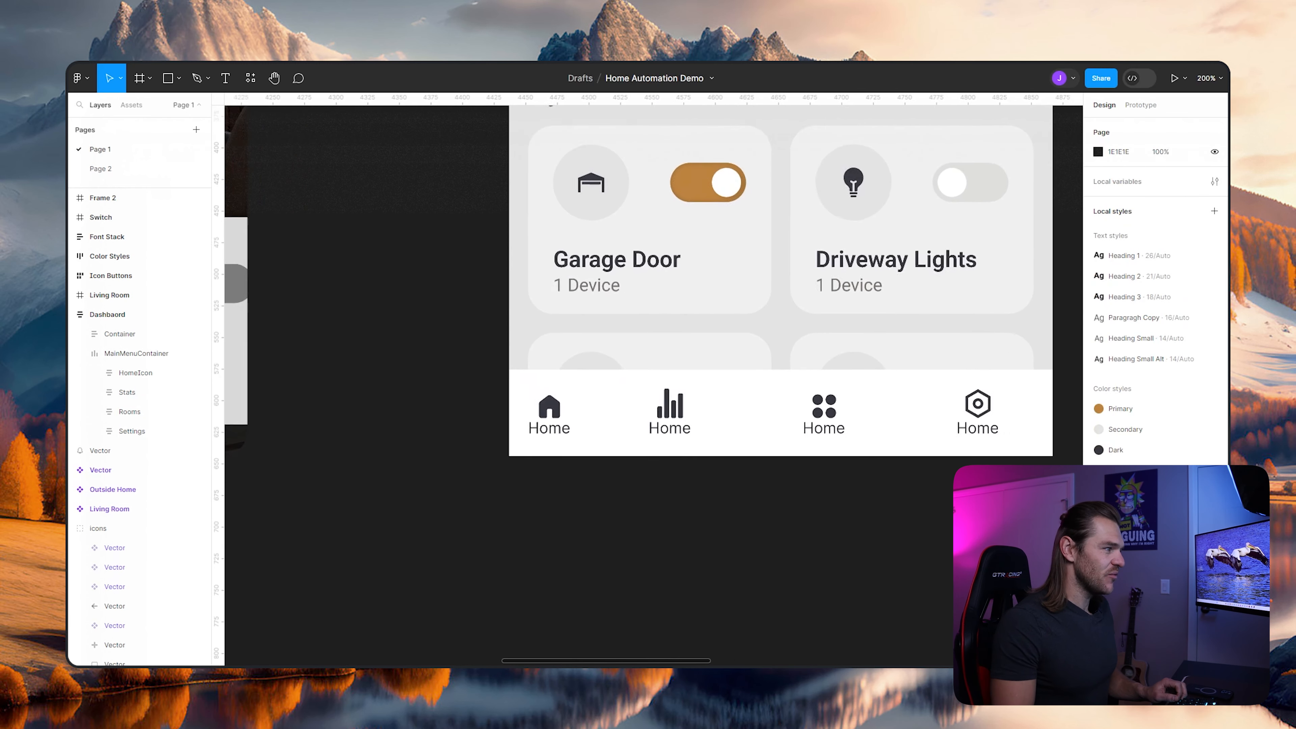
- Change the text label under the bar-chart icon in the dashboard's bottom navigation bar to "Stats"
{"action": "scroll", "coordinate": [600, 489], "scroll_direction": "up", "scroll_amount": 1}
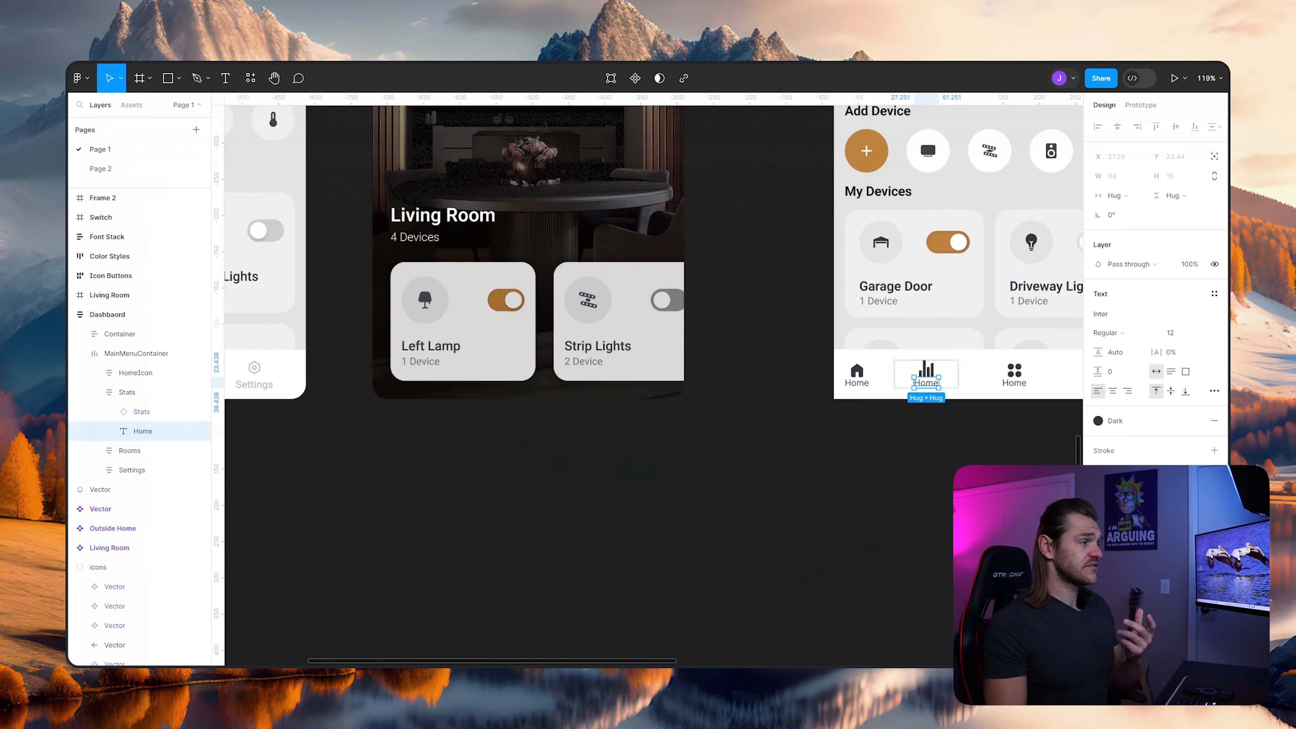
{"action": "scroll", "coordinate": [597, 378], "scroll_direction": "left", "scroll_amount": 3}
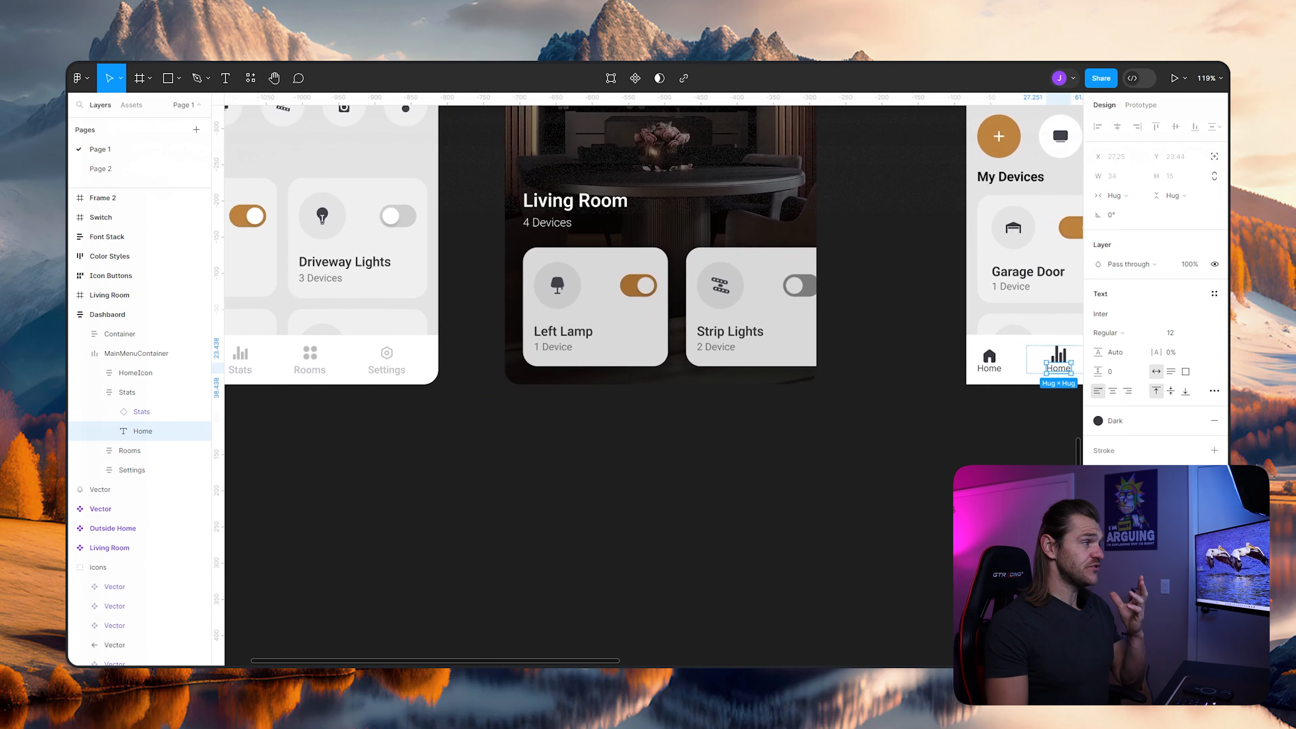
{"action": "scroll", "coordinate": [653, 378], "scroll_direction": "left", "scroll_amount": 1}
{"action": "scroll", "coordinate": [653, 378], "scroll_direction": "right", "scroll_amount": 6}
{"action": "key", "text": "Return"}
{"action": "scroll", "coordinate": [954, 373], "scroll_direction": "up", "scroll_amount": 5}
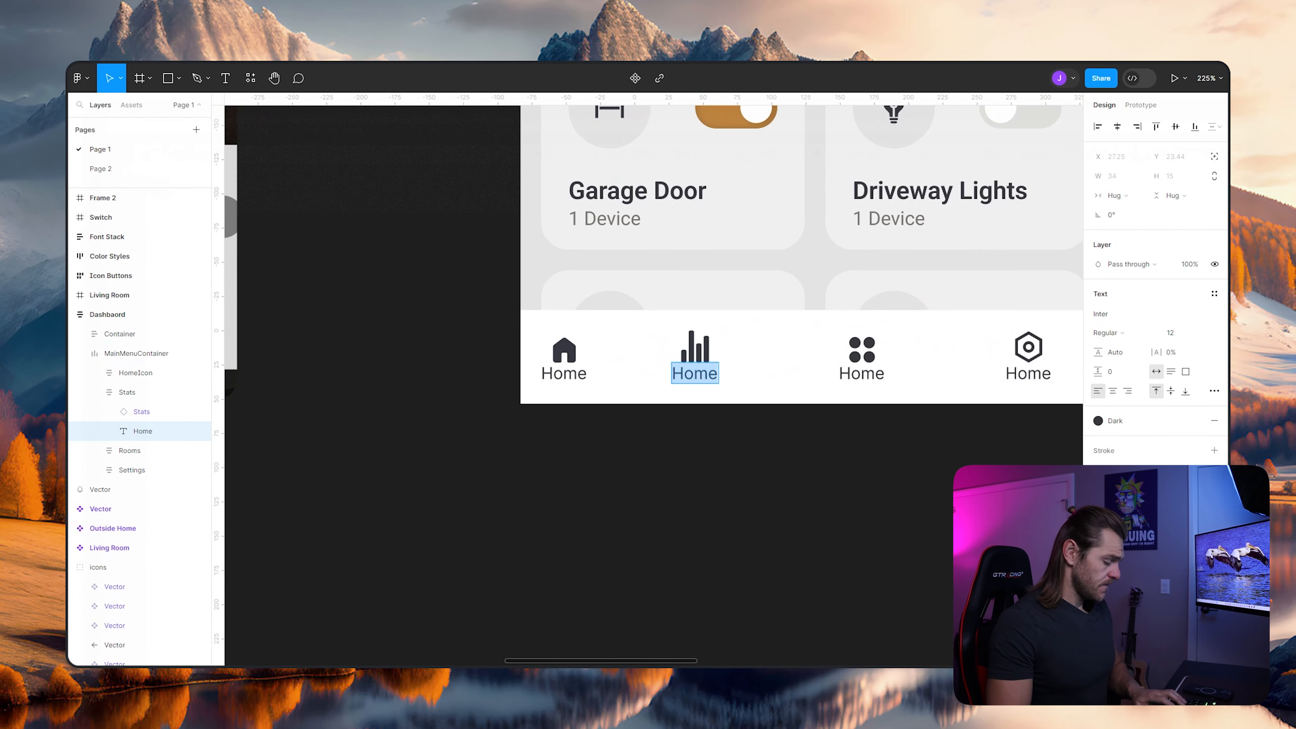
{"action": "type", "text": "Stats"}
{"action": "key", "text": "Return"}
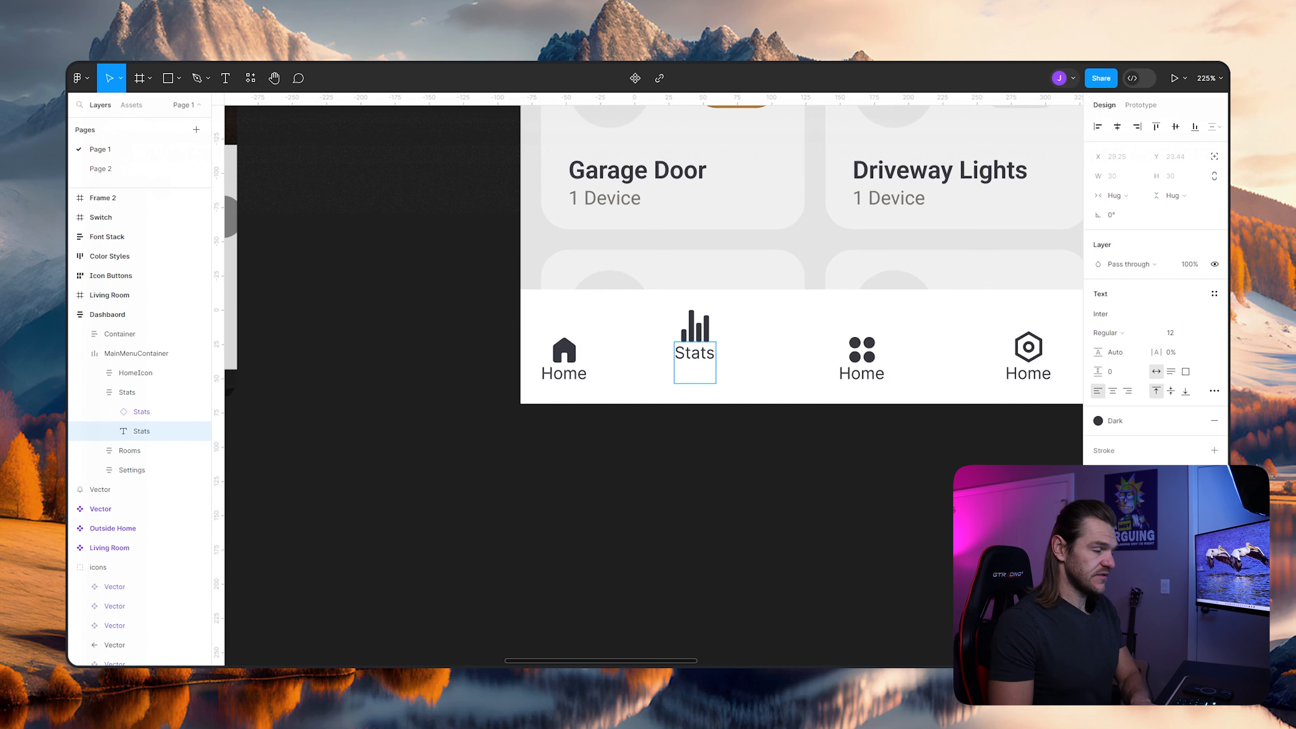
{"action": "key", "text": "BackSpace"}
{"action": "key", "text": "Escape"}
- Change the text label under the four-dot icon in the bottom navigation bar to "Rooms"
{"action": "double_click", "coordinate": [862, 374]}
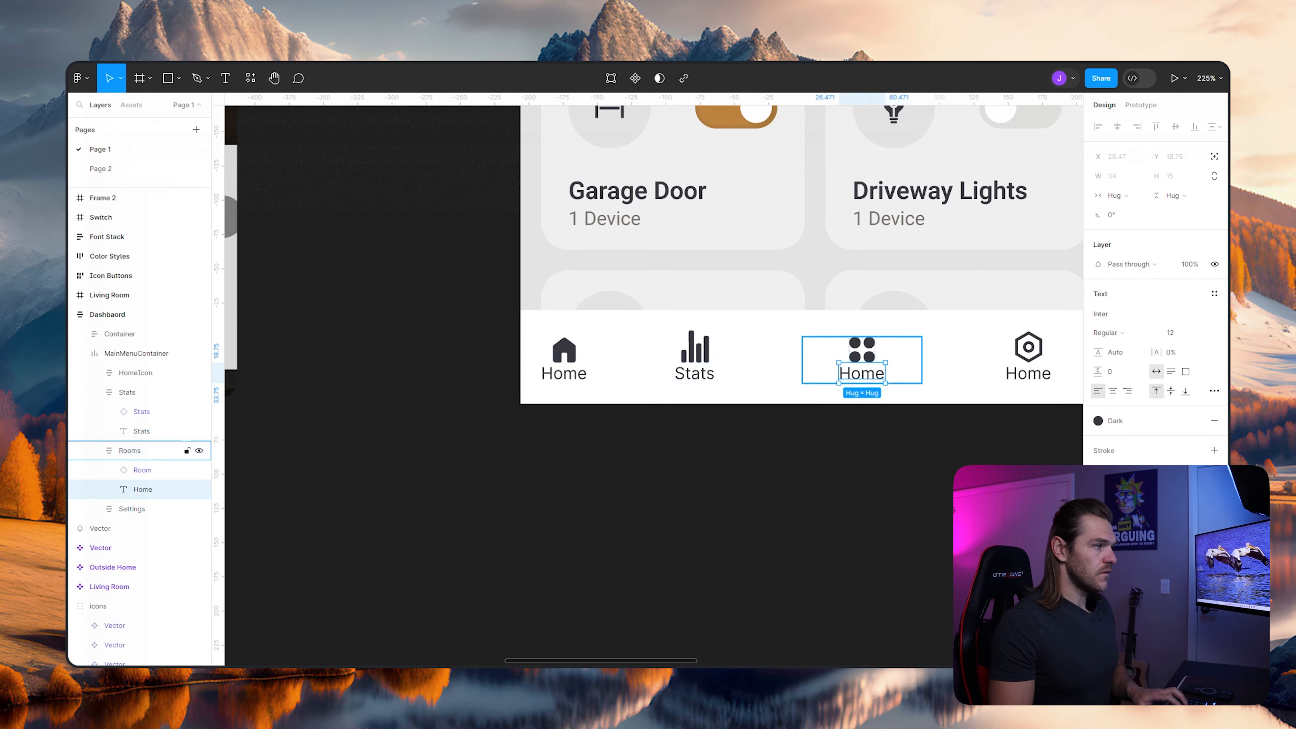
{"action": "key", "text": "Return"}
{"action": "type", "text": "Rooms"}
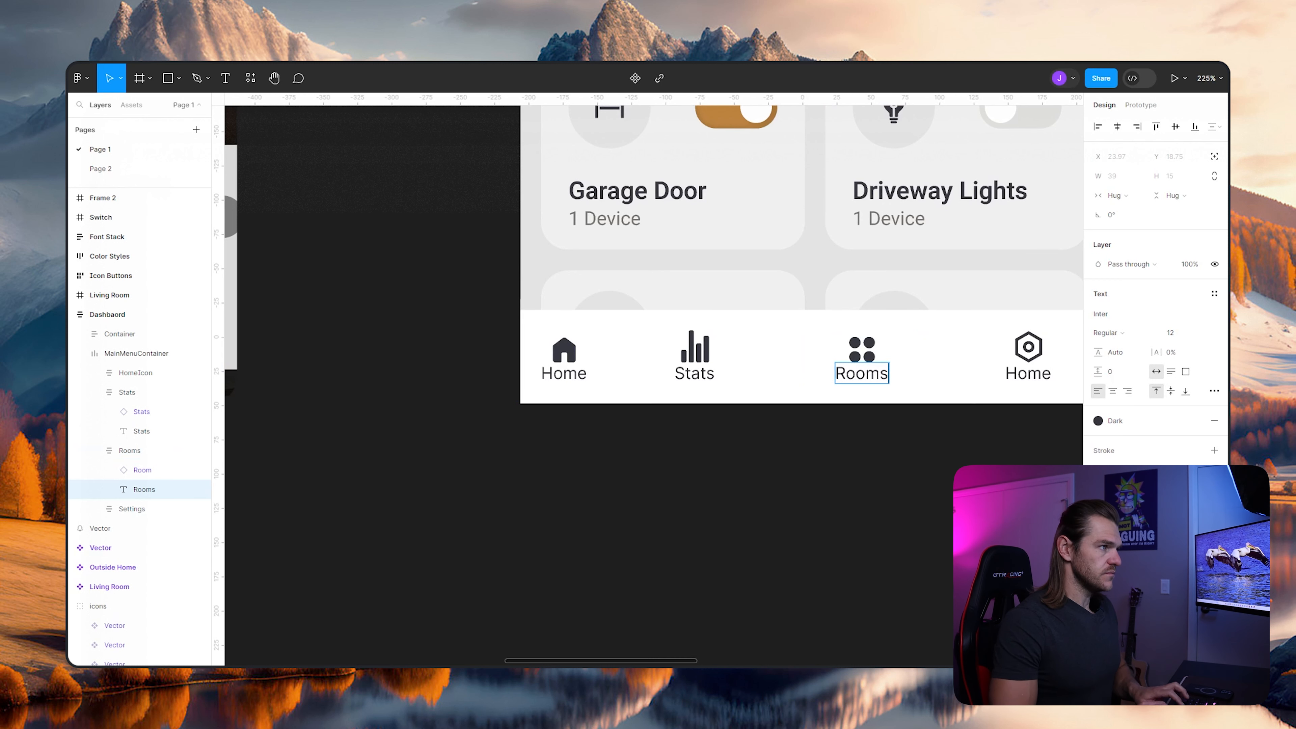
{"action": "key", "text": "BackSpace"}
{"action": "type", "text": "s"}
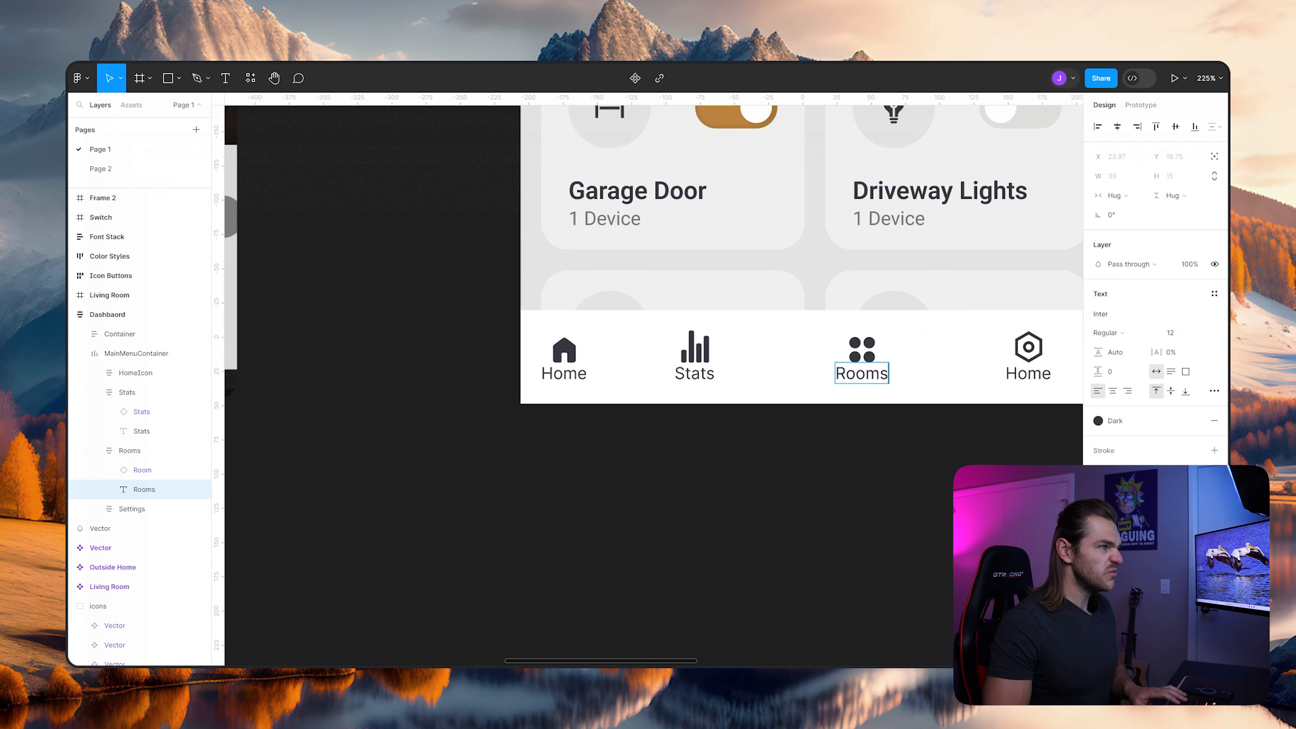
{"action": "key", "text": "Return"}
{"action": "key", "text": "BackSpace"}
{"action": "key", "text": "Escape"}
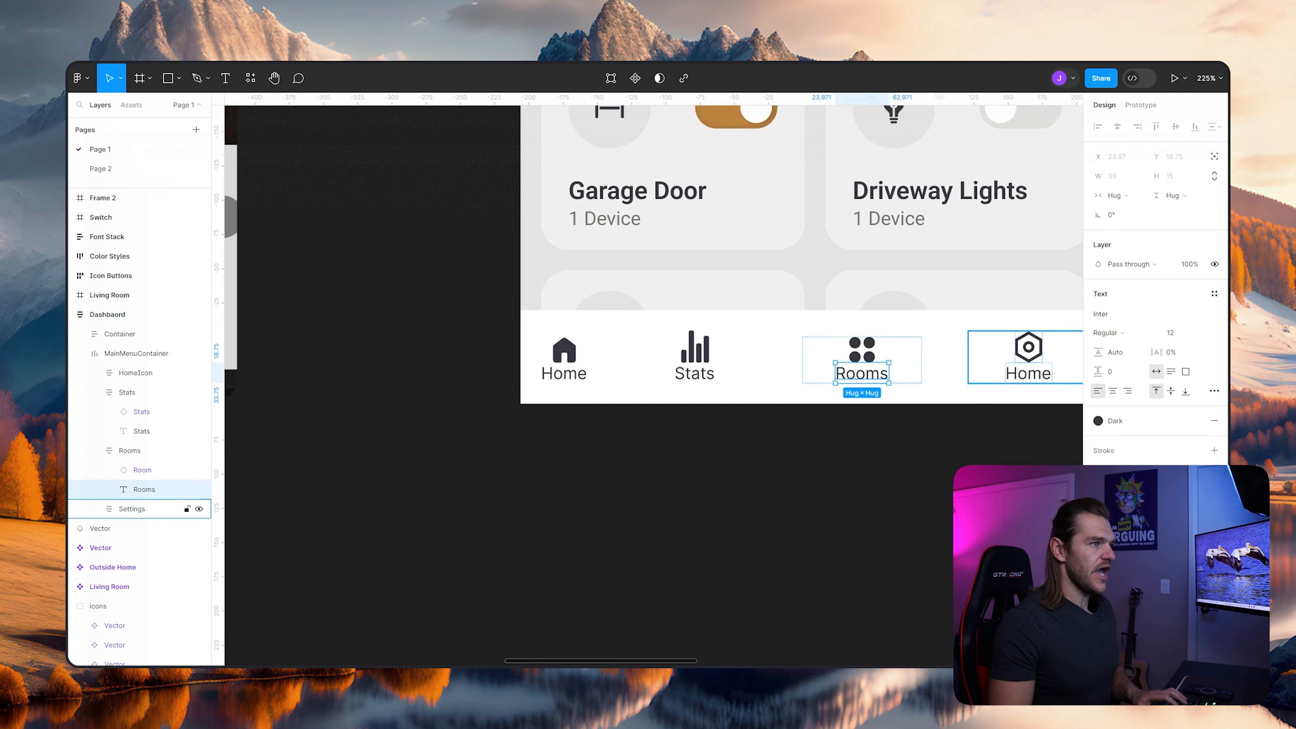
- Select the text label under the hexagon icon inside the Settings frame of the navigation bar
{"action": "double_click", "coordinate": [1028, 374]}
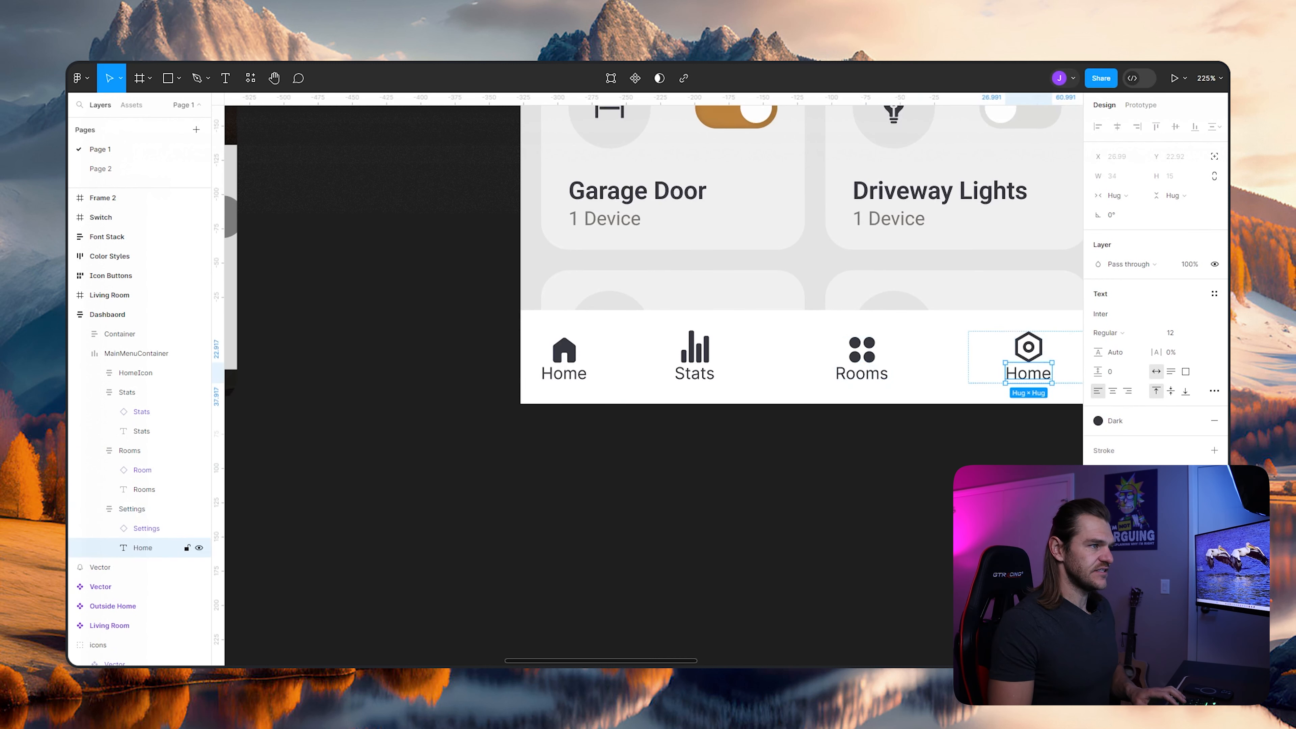
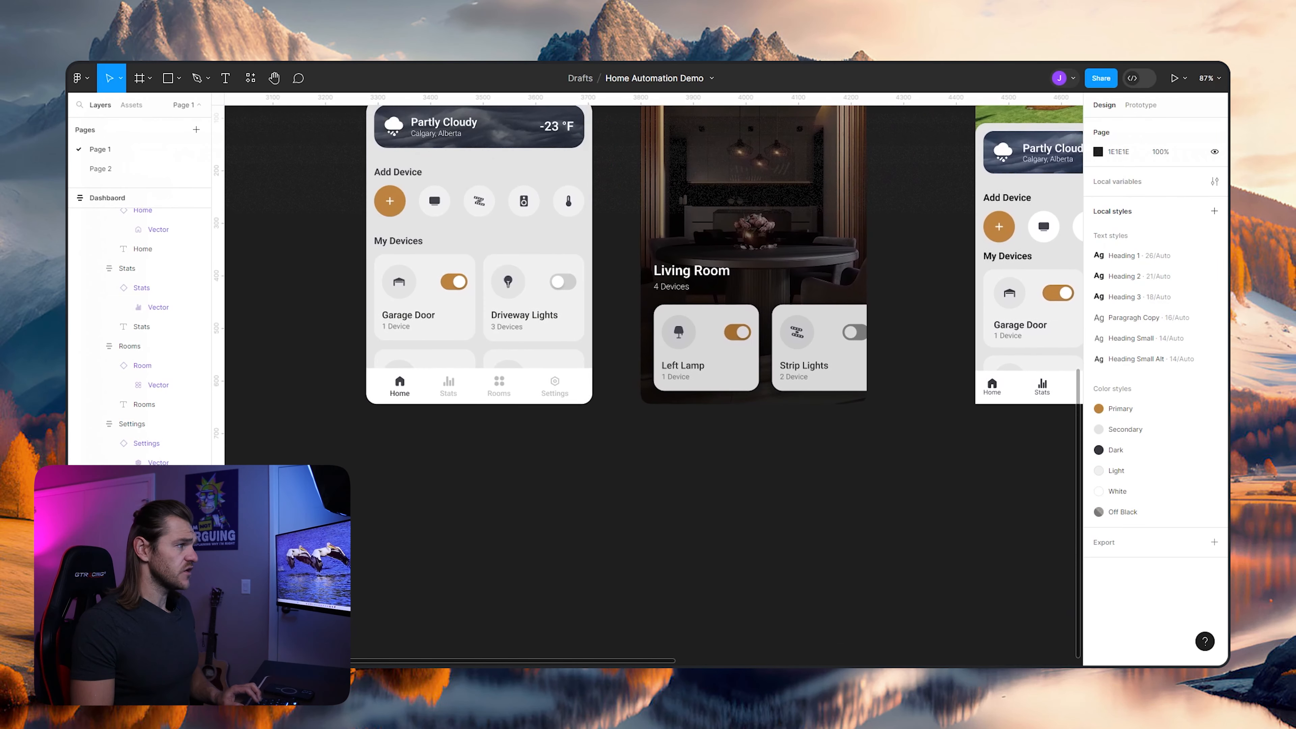
- Check the layer opacity of the Stats item in the finished Outside Home screen's navigation bar
{"action": "scroll", "coordinate": [368, 371], "scroll_direction": "up", "scroll_amount": 5}
{"action": "left_click", "coordinate": [553, 394], "text": "ctrl"}
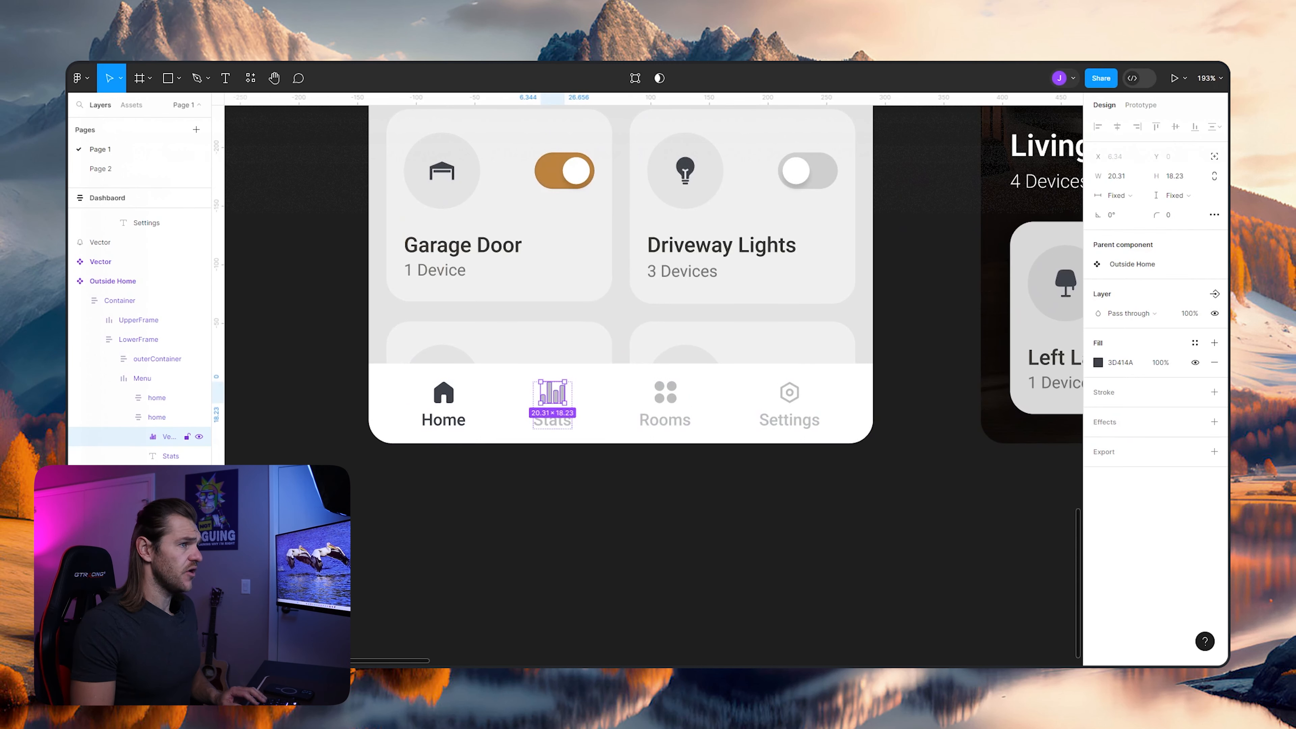
{"action": "key", "text": "shift+Return"}
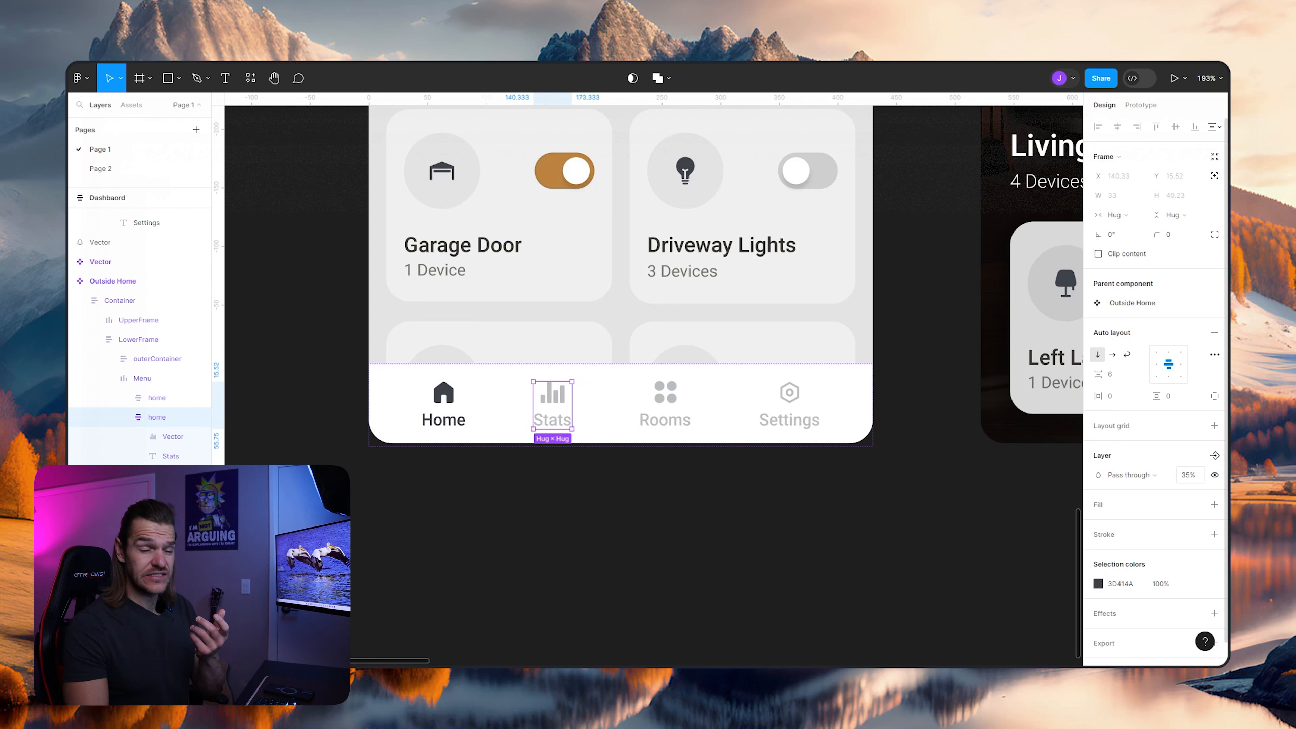
- Set the layer opacity of the dashboard's Stats, Rooms and Settings frames to 35% and deselect them
{"action": "scroll", "coordinate": [653, 307], "scroll_direction": "right", "scroll_amount": 15}
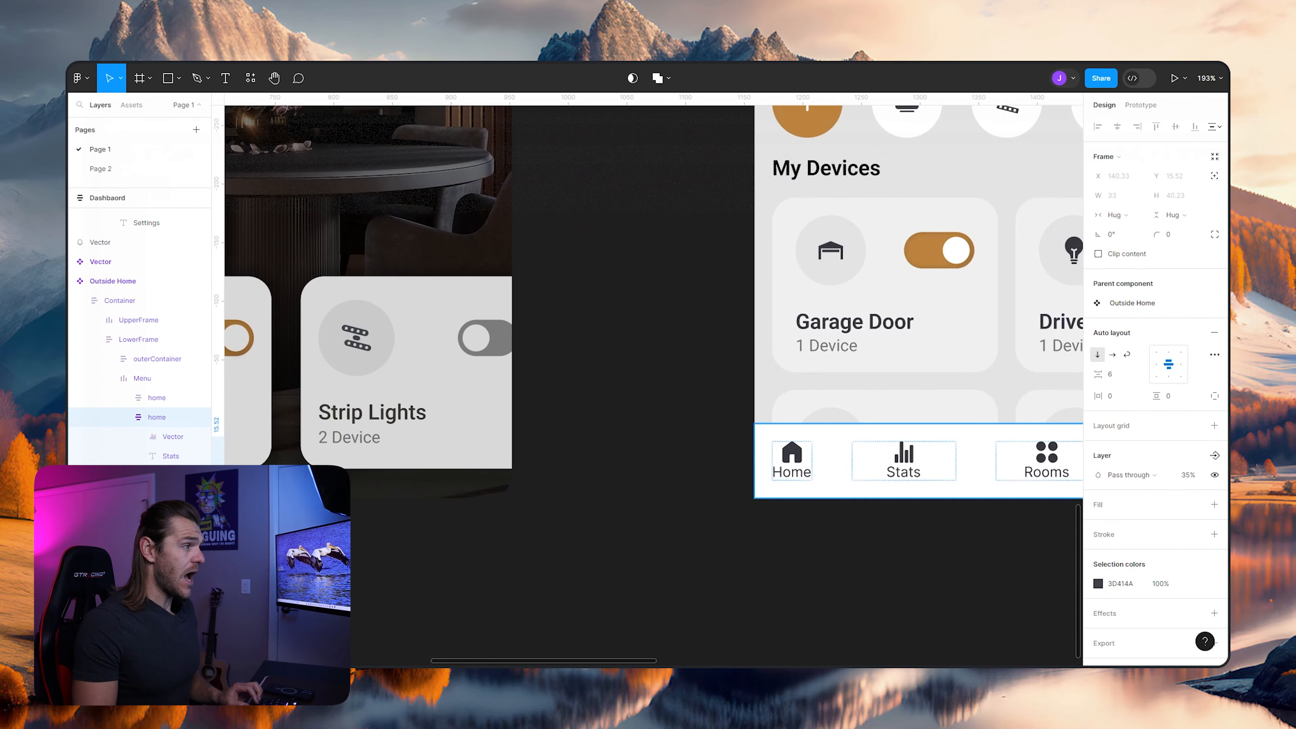
{"action": "double_click", "coordinate": [586, 473]}
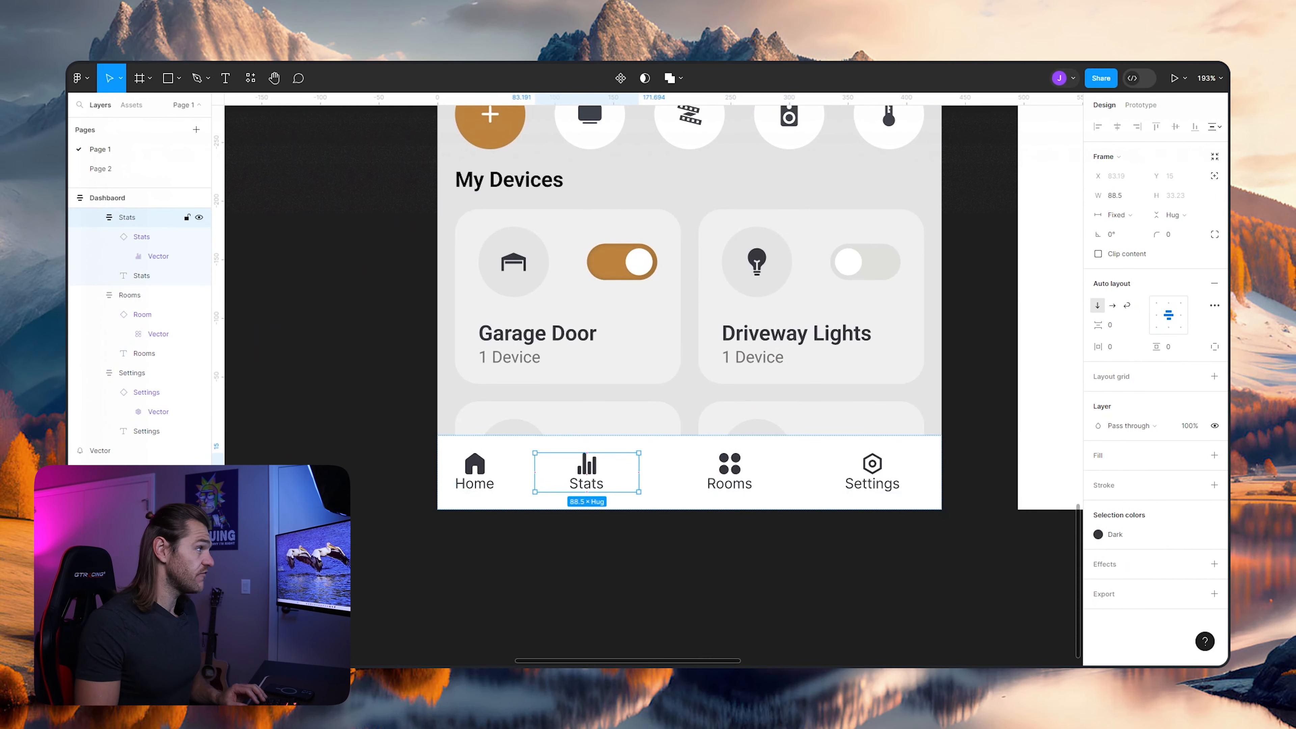
{"action": "scroll", "coordinate": [140, 332], "scroll_direction": "up", "scroll_amount": 4}
{"action": "left_click", "coordinate": [94, 321]}
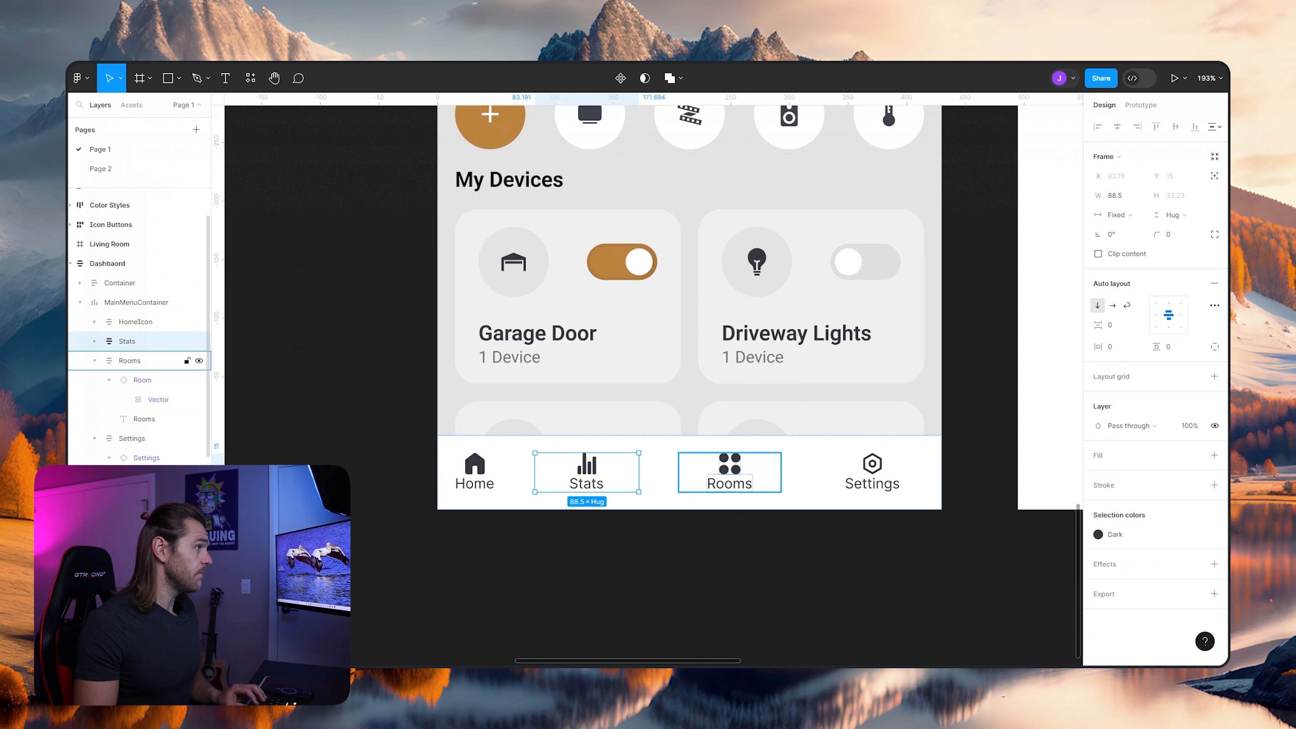
{"action": "left_click", "coordinate": [94, 379]}
{"action": "left_click", "coordinate": [132, 380]}
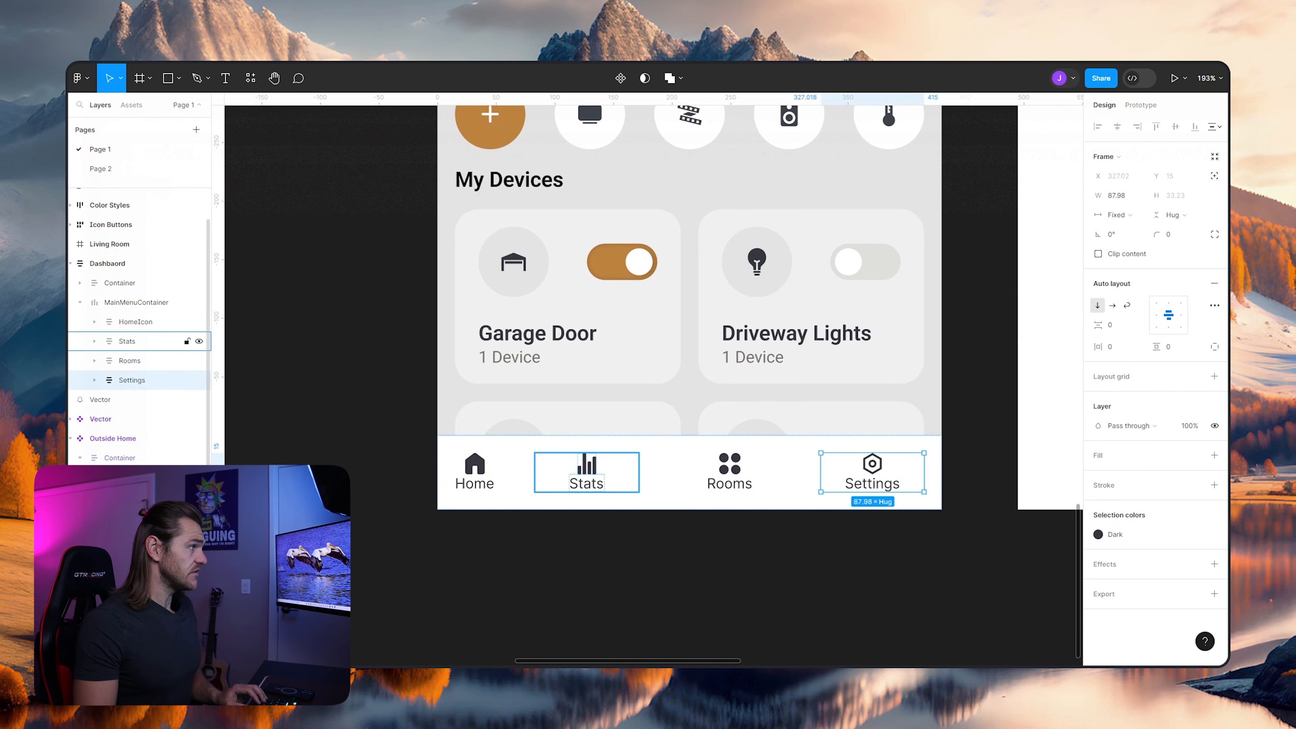
{"action": "left_click", "coordinate": [127, 340], "text": "shift"}
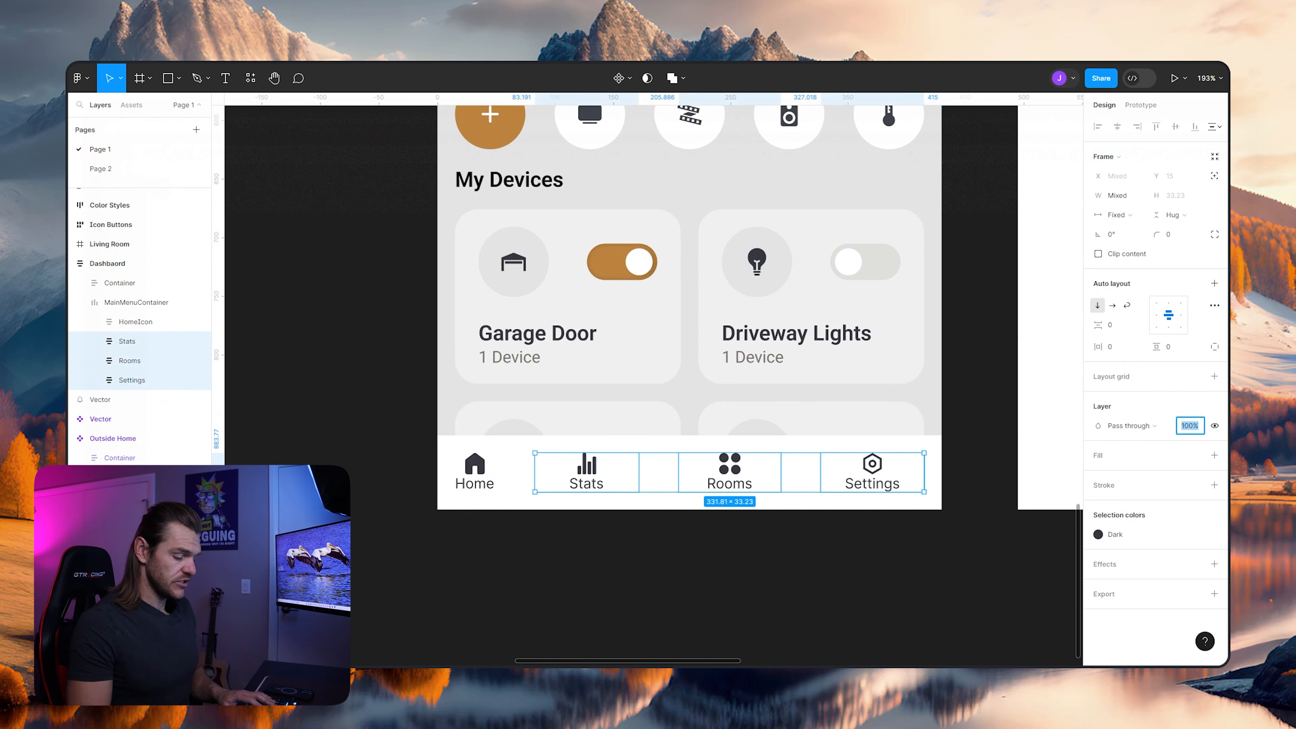
{"action": "type", "text": "30"}
{"action": "key", "text": "Return"}
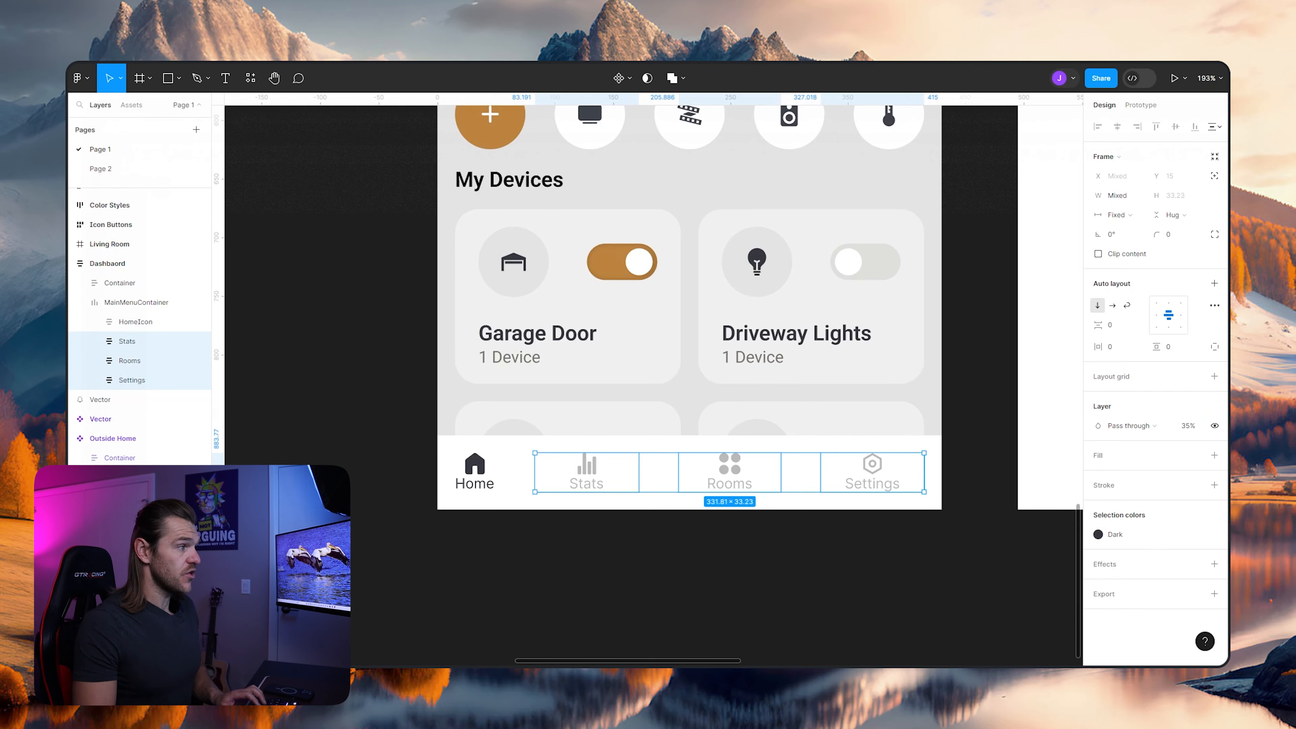
{"action": "left_click", "coordinate": [866, 565]}
- Examine the auto layout spacing and padding of the navigation menu in the finished Outside Home screen
{"action": "scroll", "coordinate": [866, 565], "scroll_direction": "down", "scroll_amount": 2}
{"action": "scroll", "coordinate": [841, 568], "scroll_direction": "up", "scroll_amount": 3}
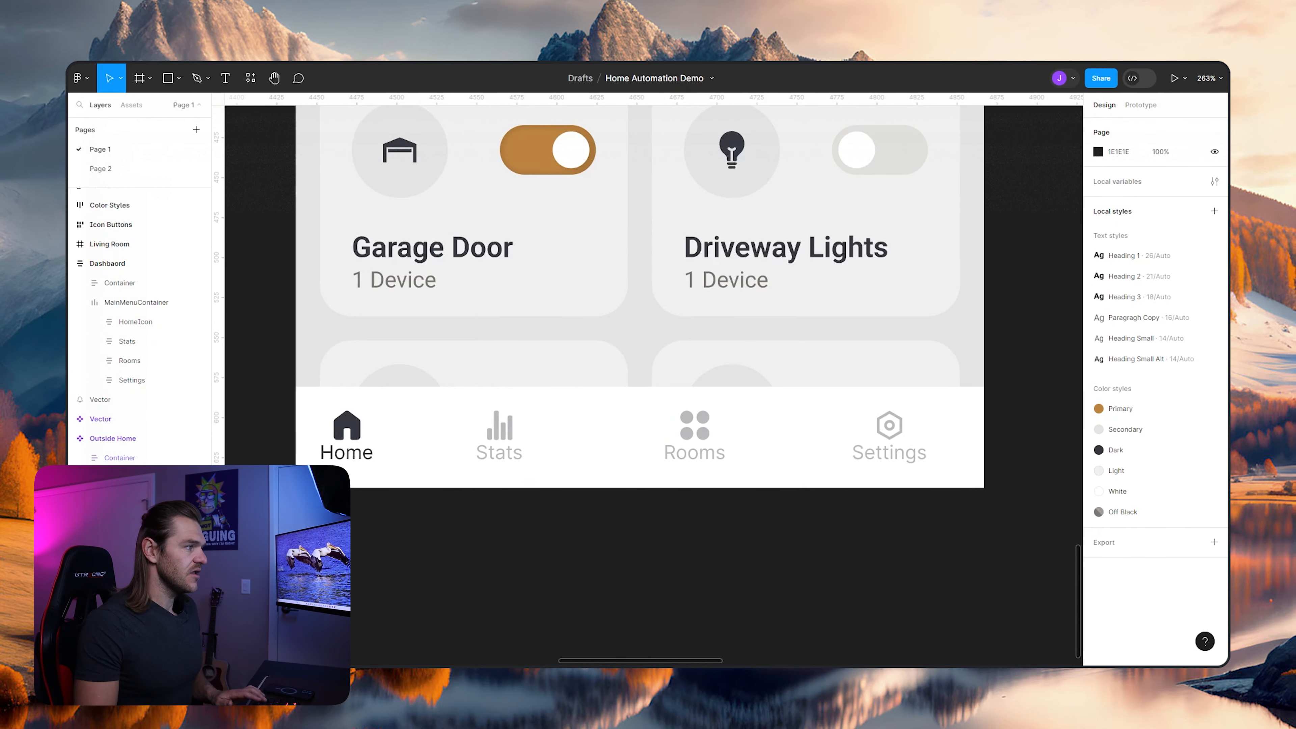
{"action": "scroll", "coordinate": [682, 529], "scroll_direction": "down", "scroll_amount": 5}
{"action": "scroll", "coordinate": [653, 525], "scroll_direction": "left", "scroll_amount": 10}
{"action": "scroll", "coordinate": [654, 301], "scroll_direction": "left", "scroll_amount": 3}
{"action": "scroll", "coordinate": [654, 301], "scroll_direction": "right", "scroll_amount": 3}
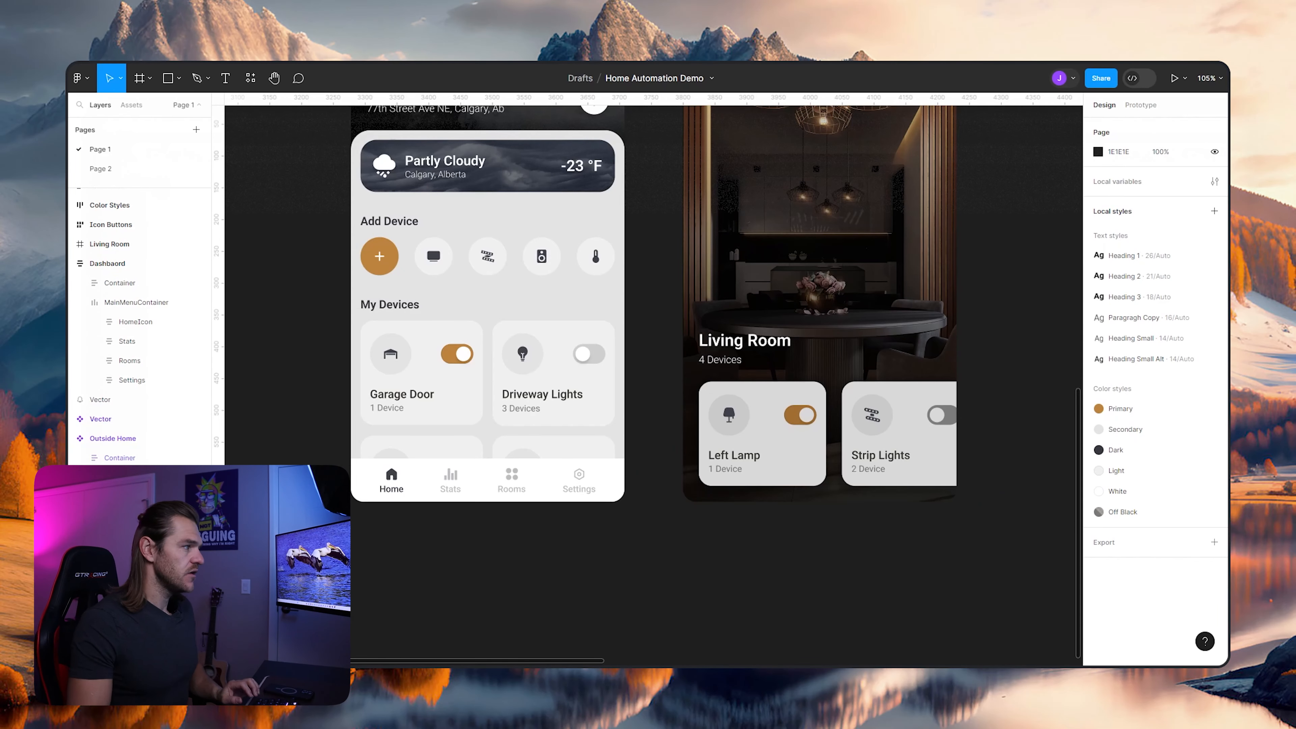
{"action": "double_click", "coordinate": [392, 449]}
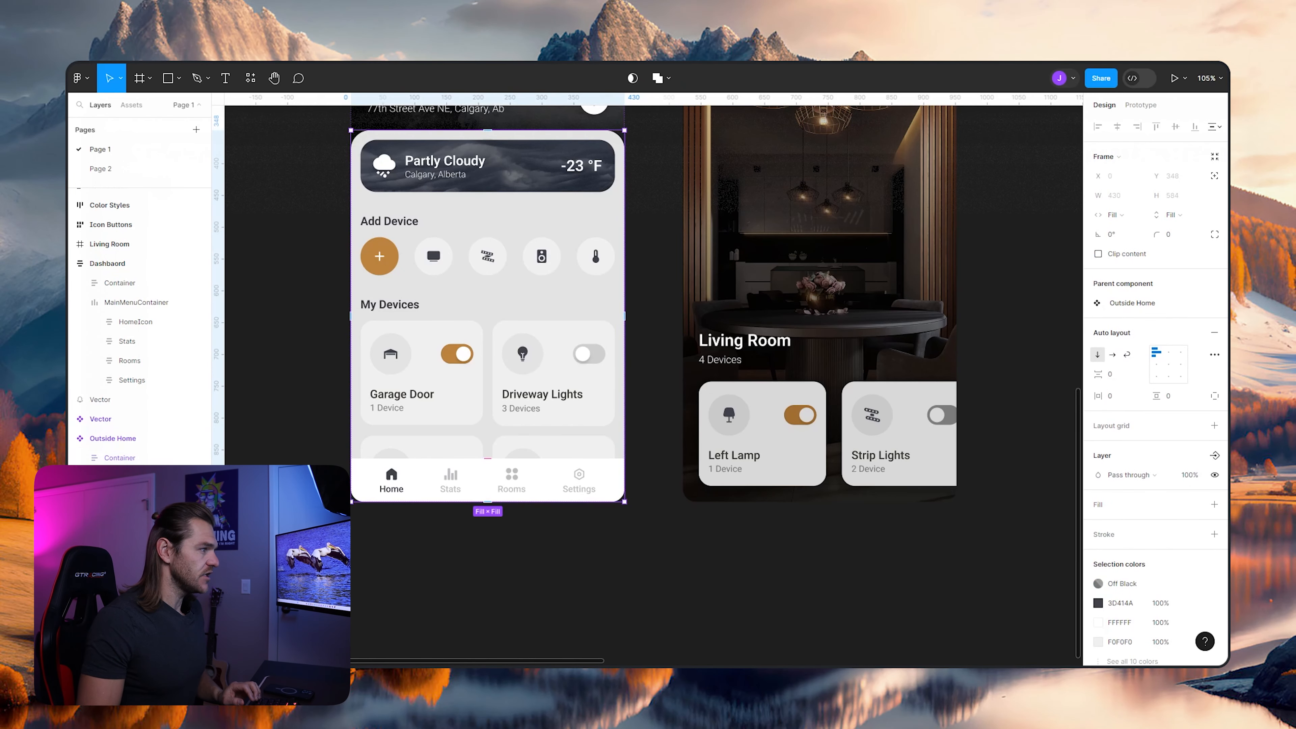
{"action": "double_click", "coordinate": [392, 480]}
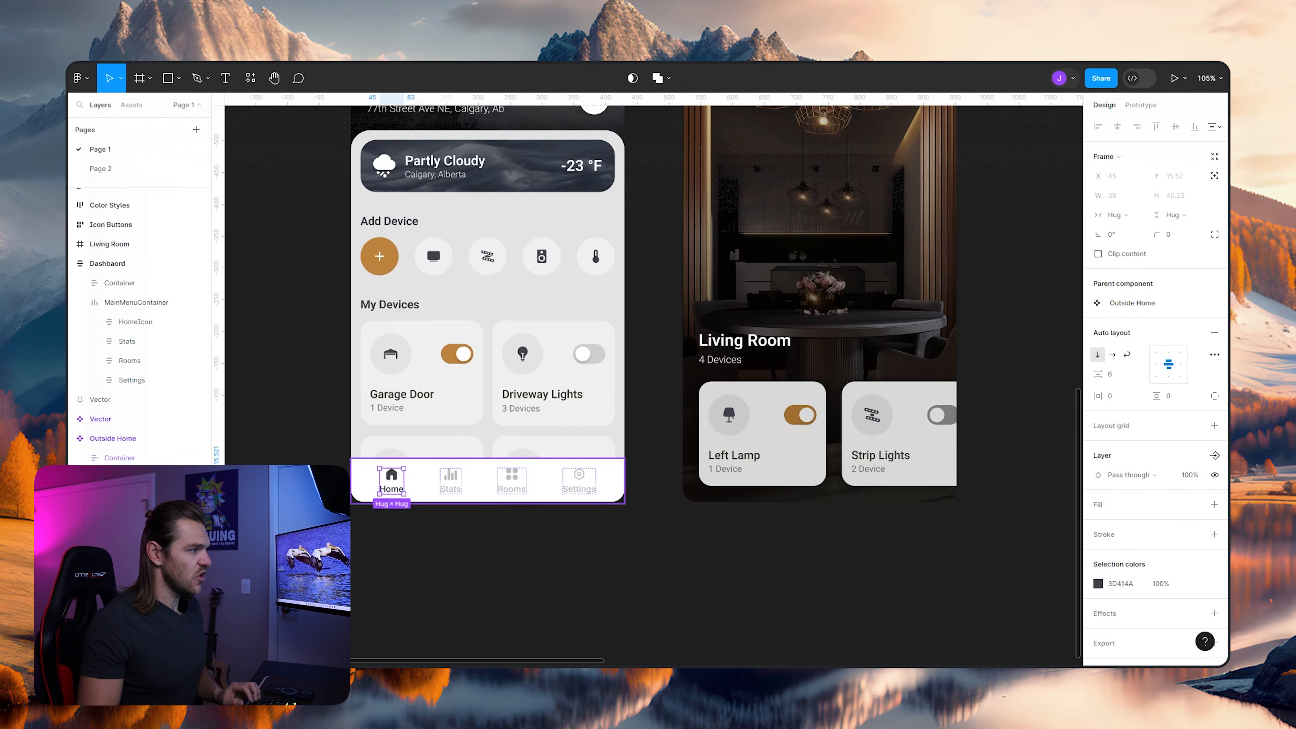
{"action": "left_click", "coordinate": [135, 497]}
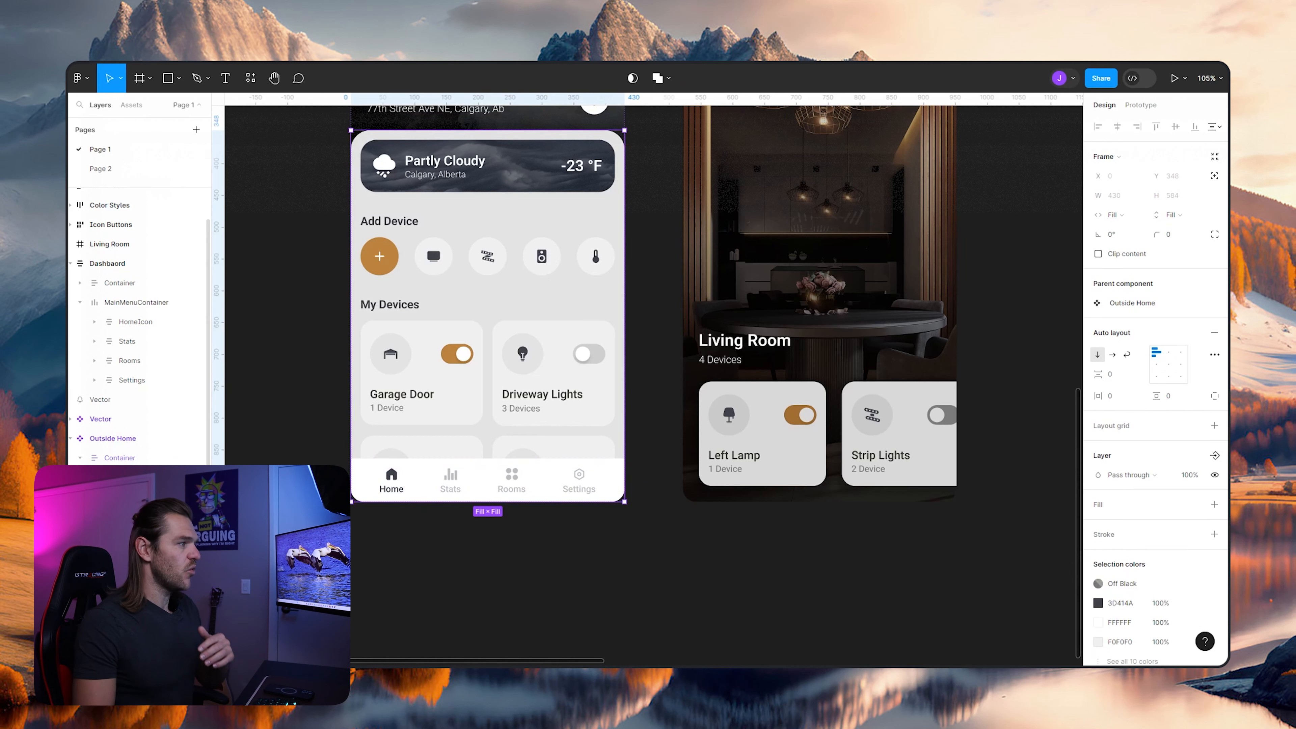
{"action": "left_click", "coordinate": [134, 535]}
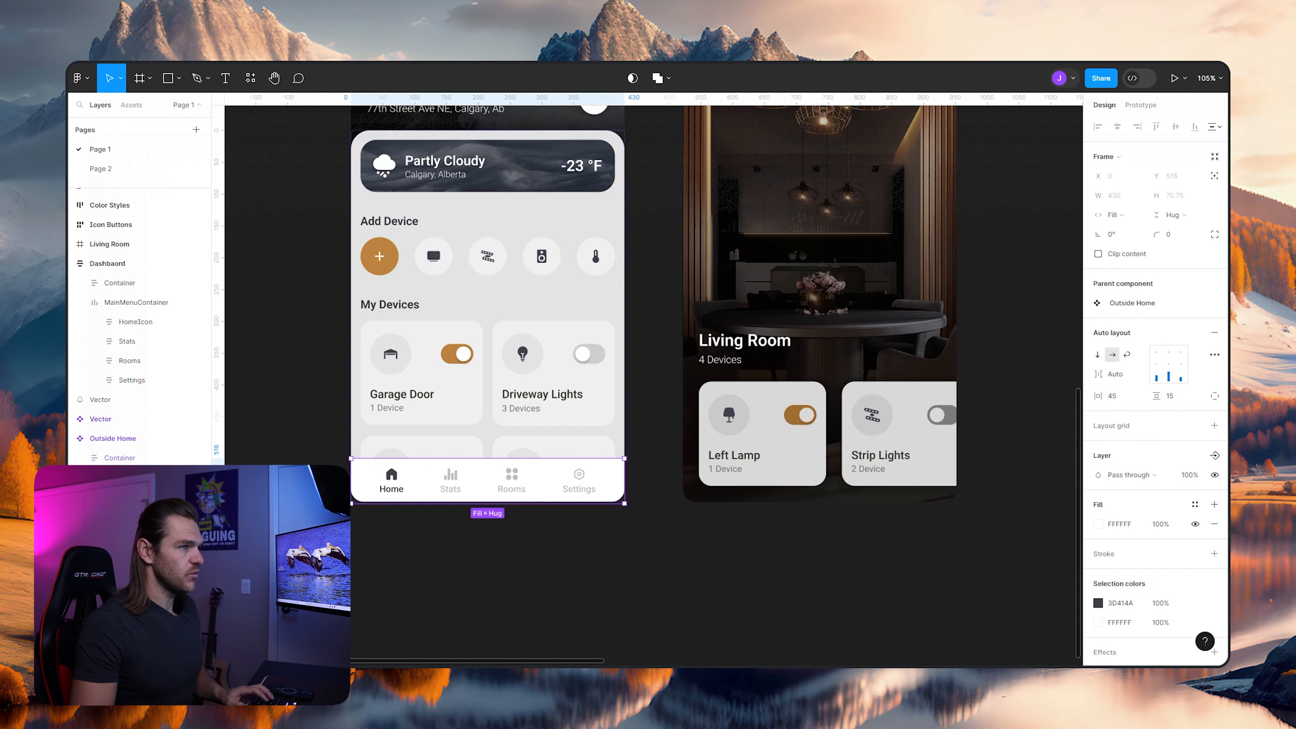
{"action": "key", "text": "Escape"}
- Set the horizontal padding of the dashboard's MainMenuContainer to 45
{"action": "scroll", "coordinate": [552, 497], "scroll_direction": "right", "scroll_amount": 15}
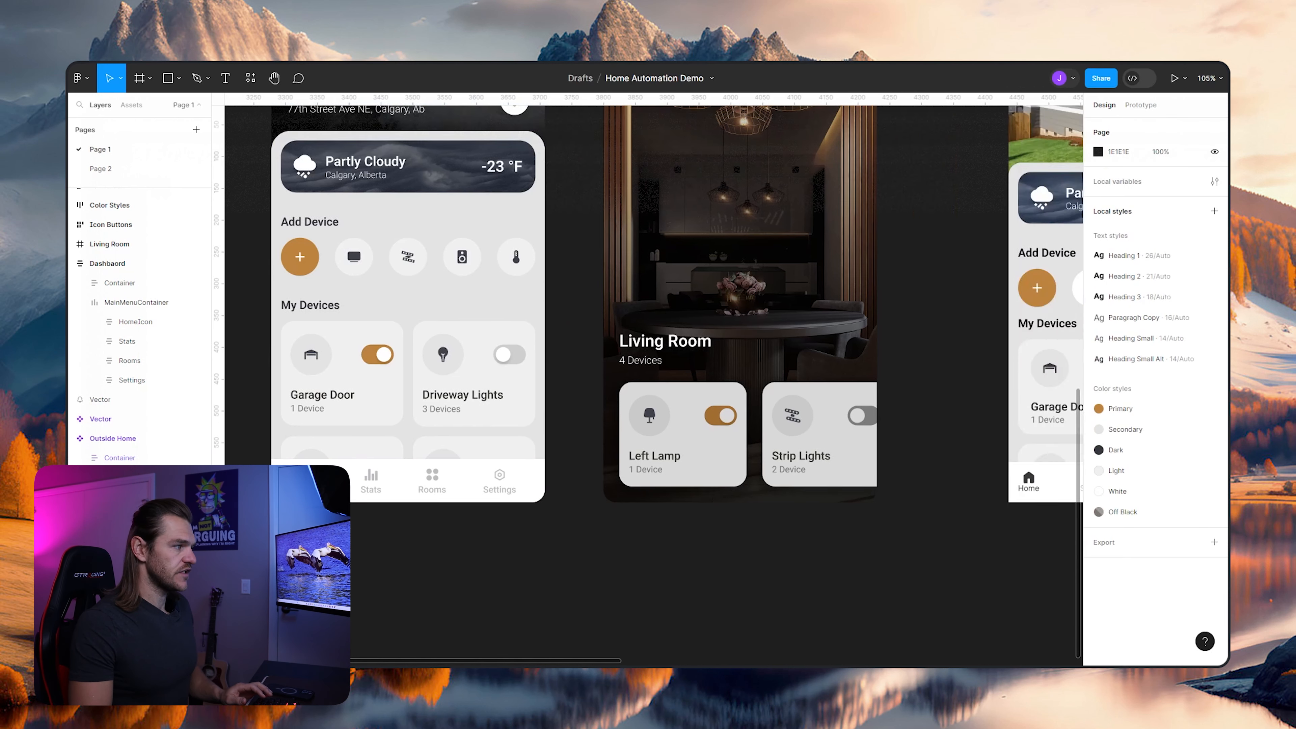
{"action": "scroll", "coordinate": [552, 498], "scroll_direction": "up", "scroll_amount": 3}
{"action": "scroll", "coordinate": [557, 508], "scroll_direction": "up", "scroll_amount": 2}
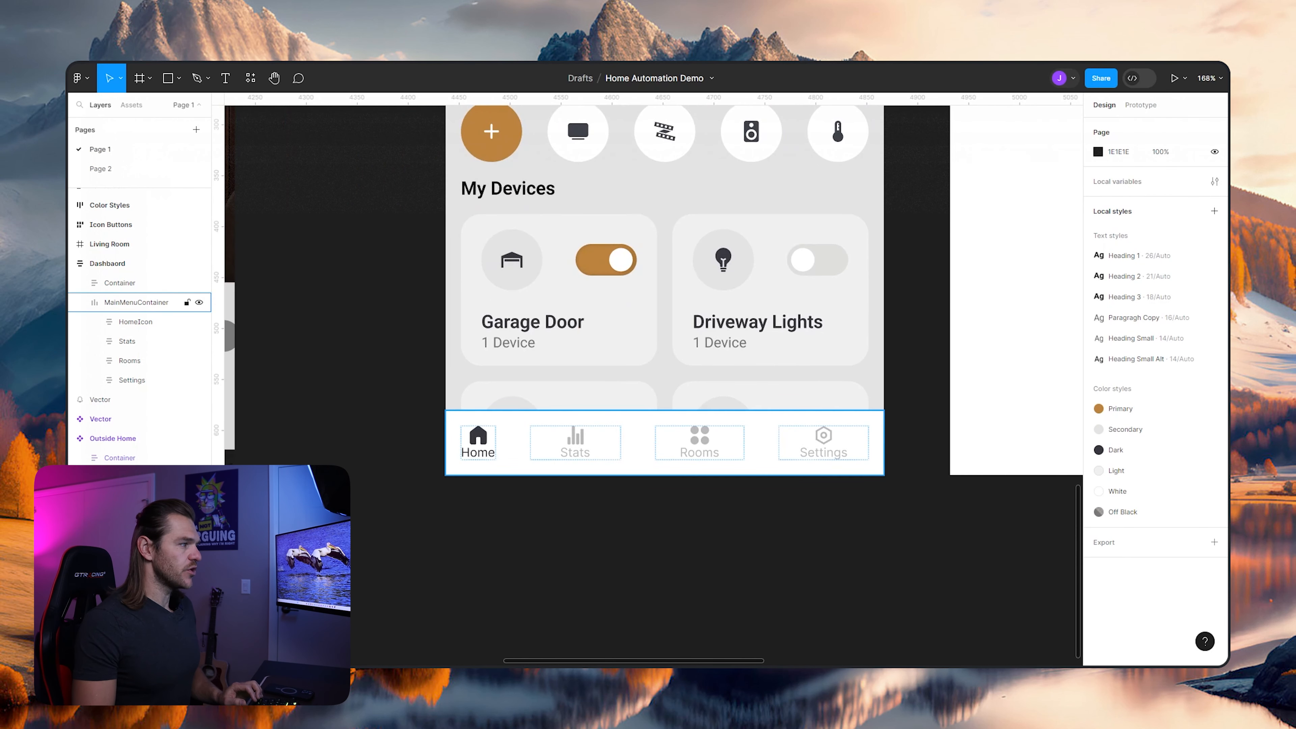
{"action": "left_click", "coordinate": [136, 302]}
{"action": "left_click", "coordinate": [135, 322]}
{"action": "left_click", "coordinate": [136, 302]}
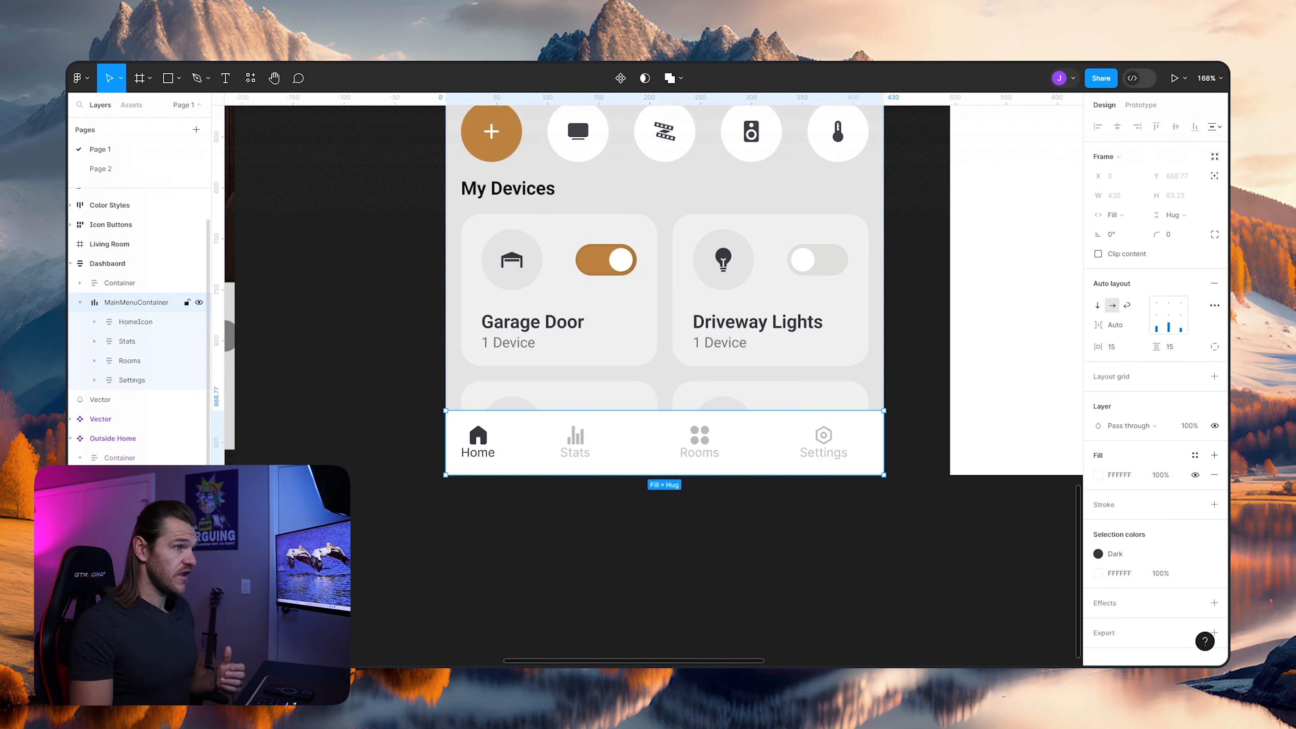
{"action": "left_click", "coordinate": [1111, 347]}
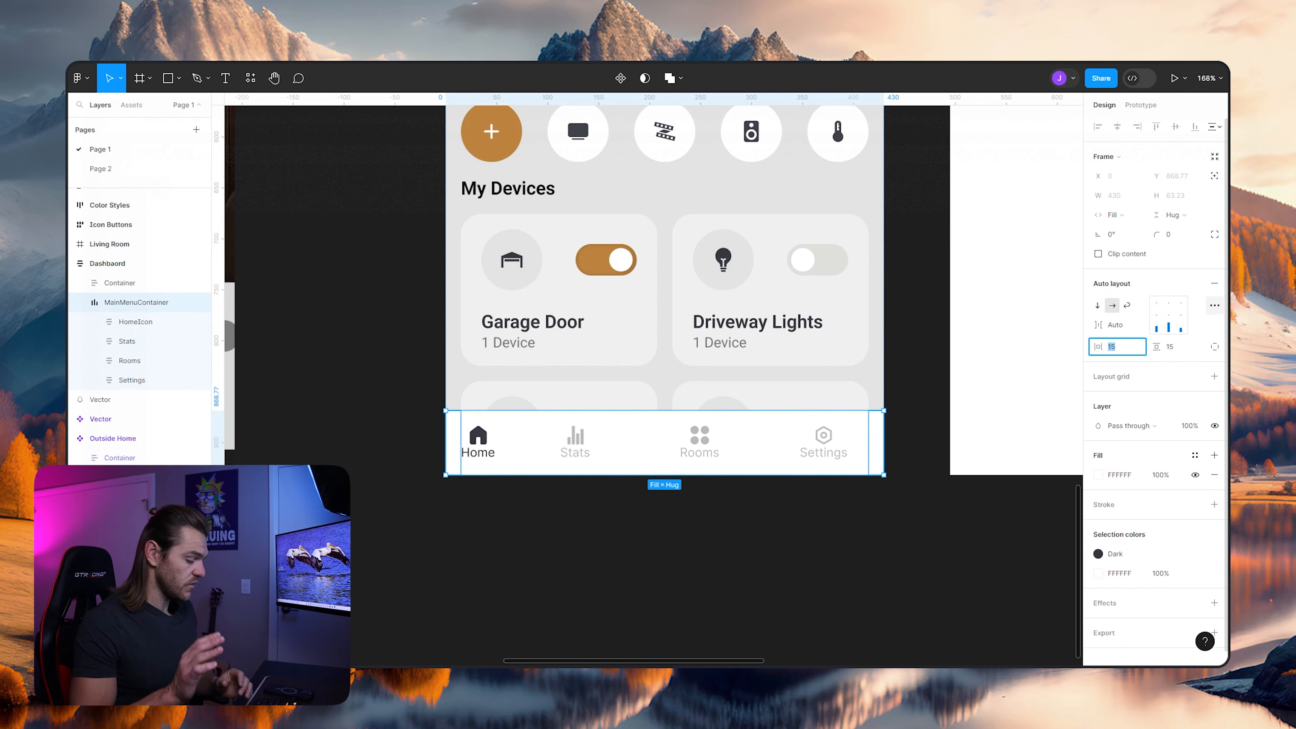
{"action": "type", "text": "50"}
{"action": "key", "text": "Return"}
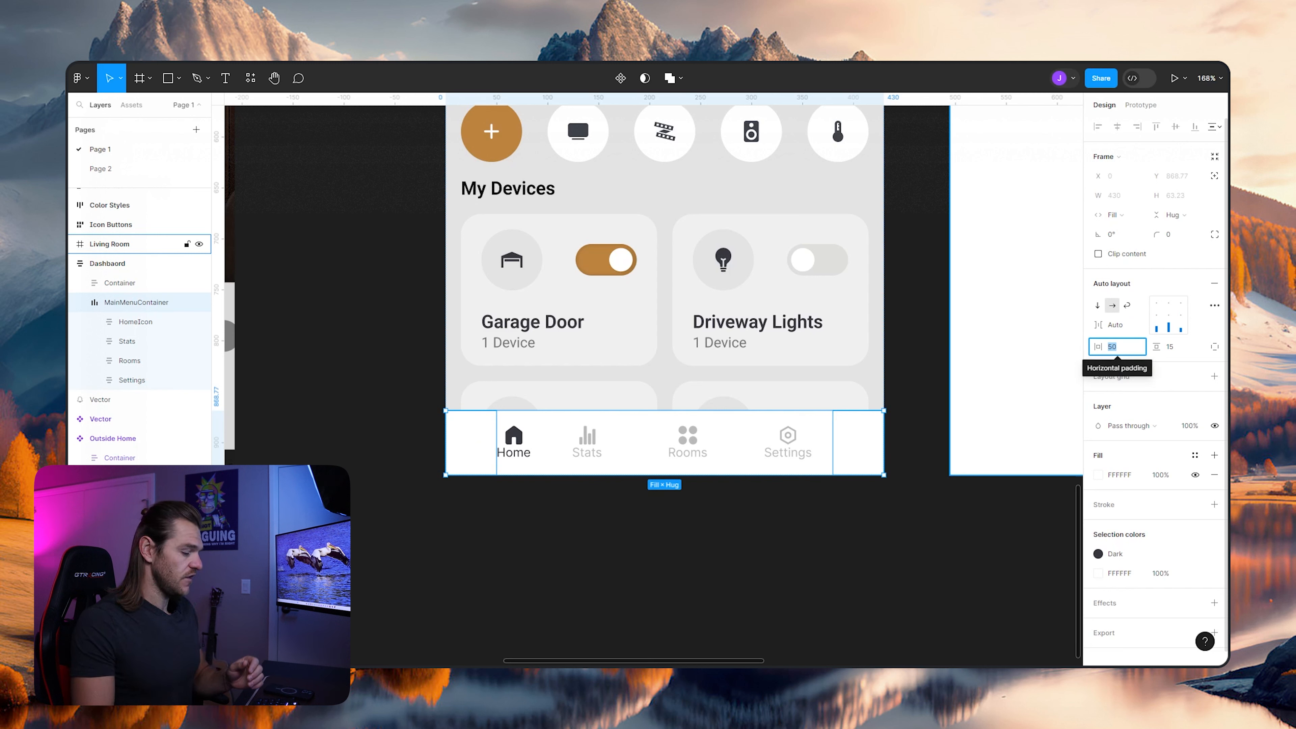
{"action": "type", "text": "45"}
{"action": "key", "text": "Return"}
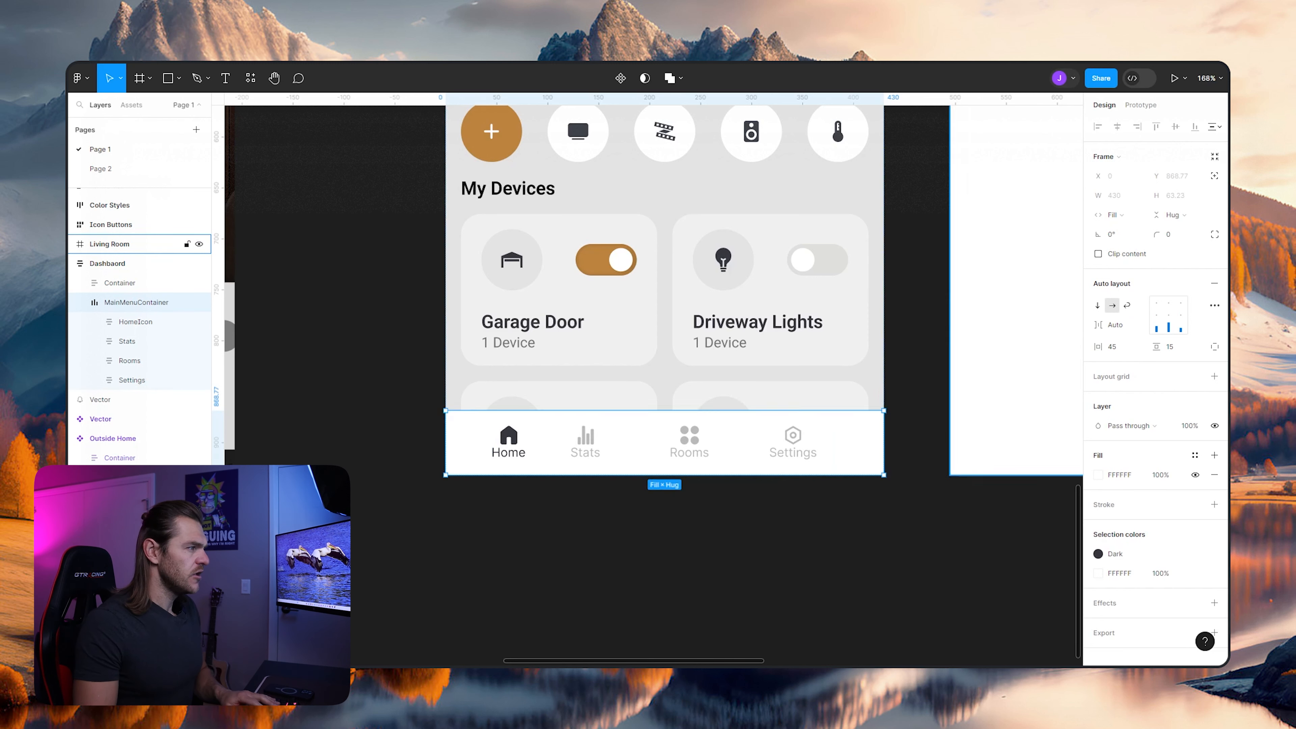
- Inspect the width sizing of the navigation item frames inside the dashboard's MainMenuContainer
{"action": "left_click", "coordinate": [127, 341]}
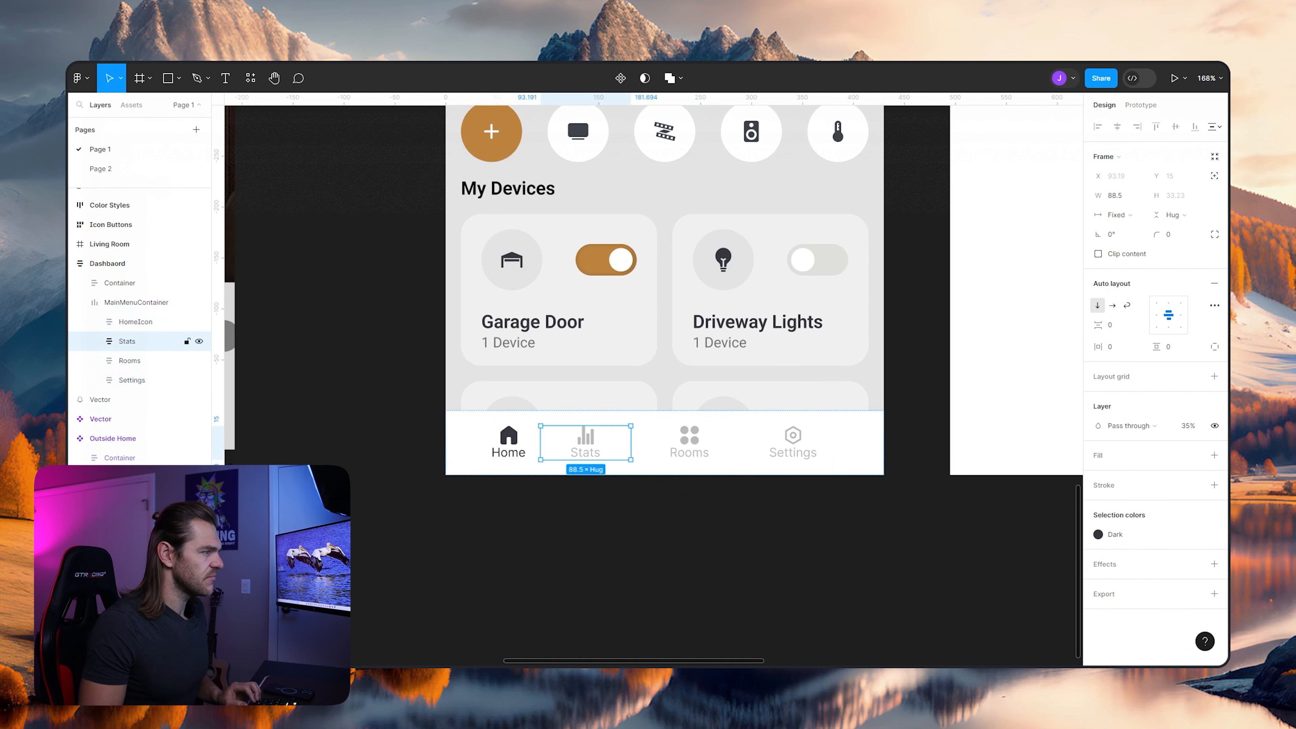
{"action": "left_click", "coordinate": [136, 322]}
{"action": "left_click", "coordinate": [131, 380]}
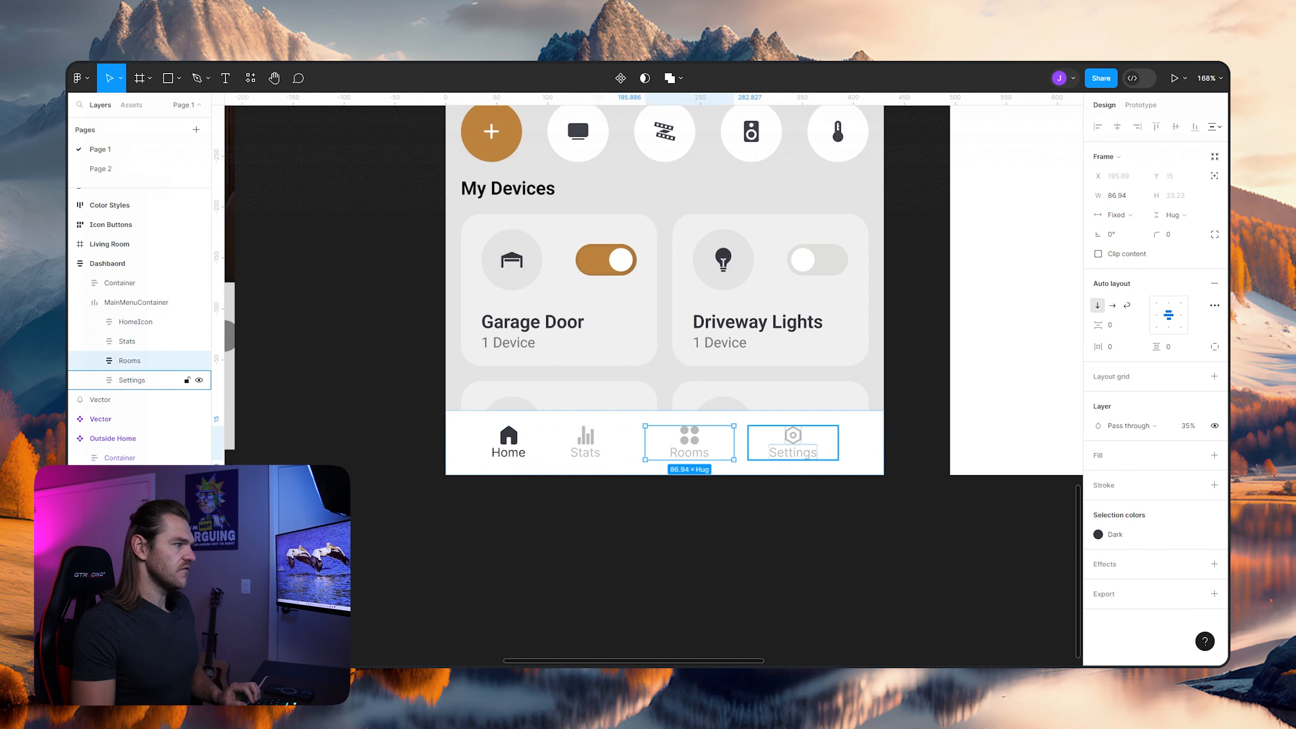
{"action": "left_click", "coordinate": [586, 443]}
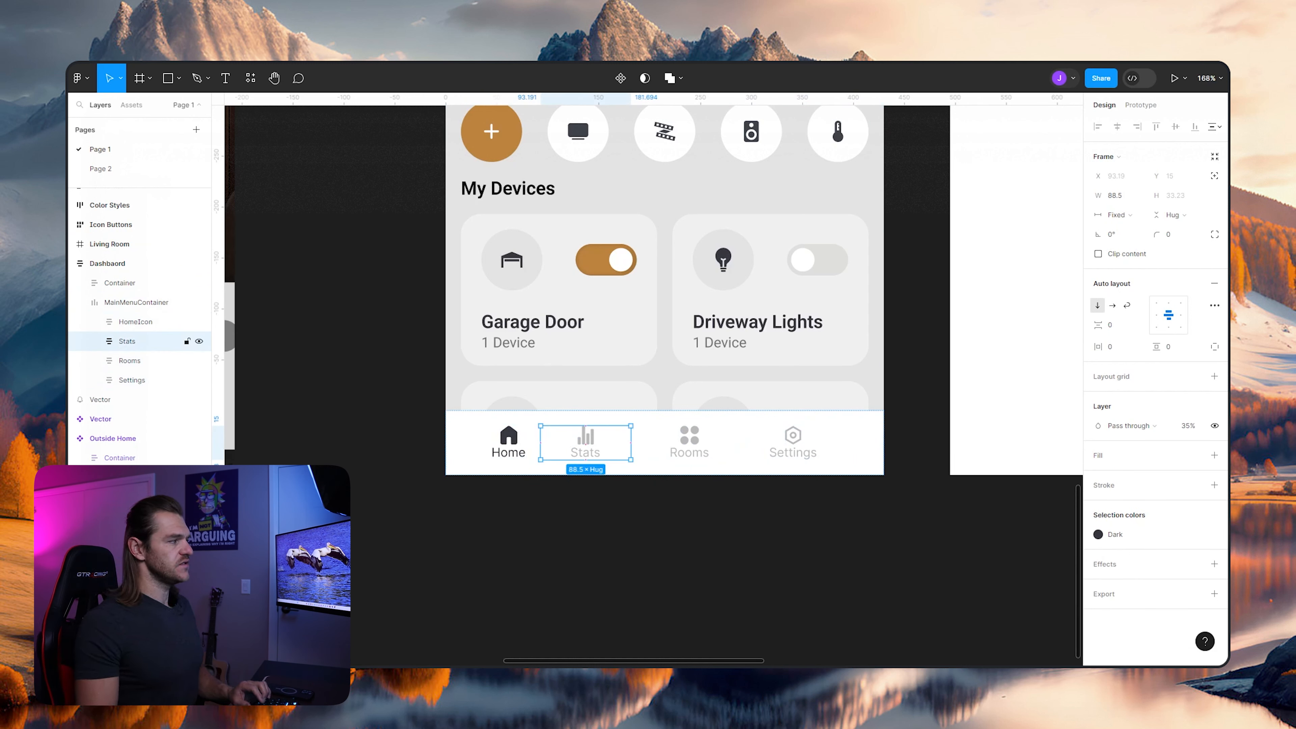
{"action": "left_click", "coordinate": [137, 302]}
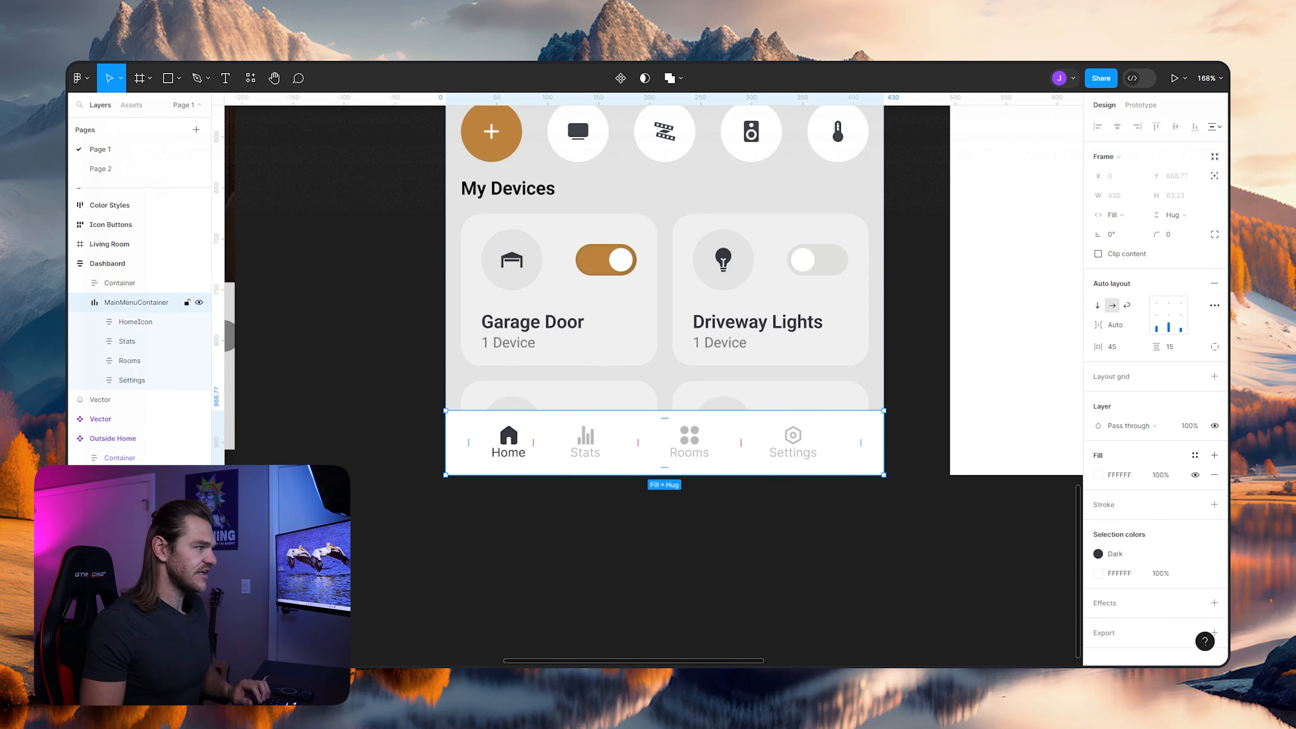
- Set the width of the Stats, Rooms and Settings frames to Hug contents
{"action": "left_click", "coordinate": [127, 341]}
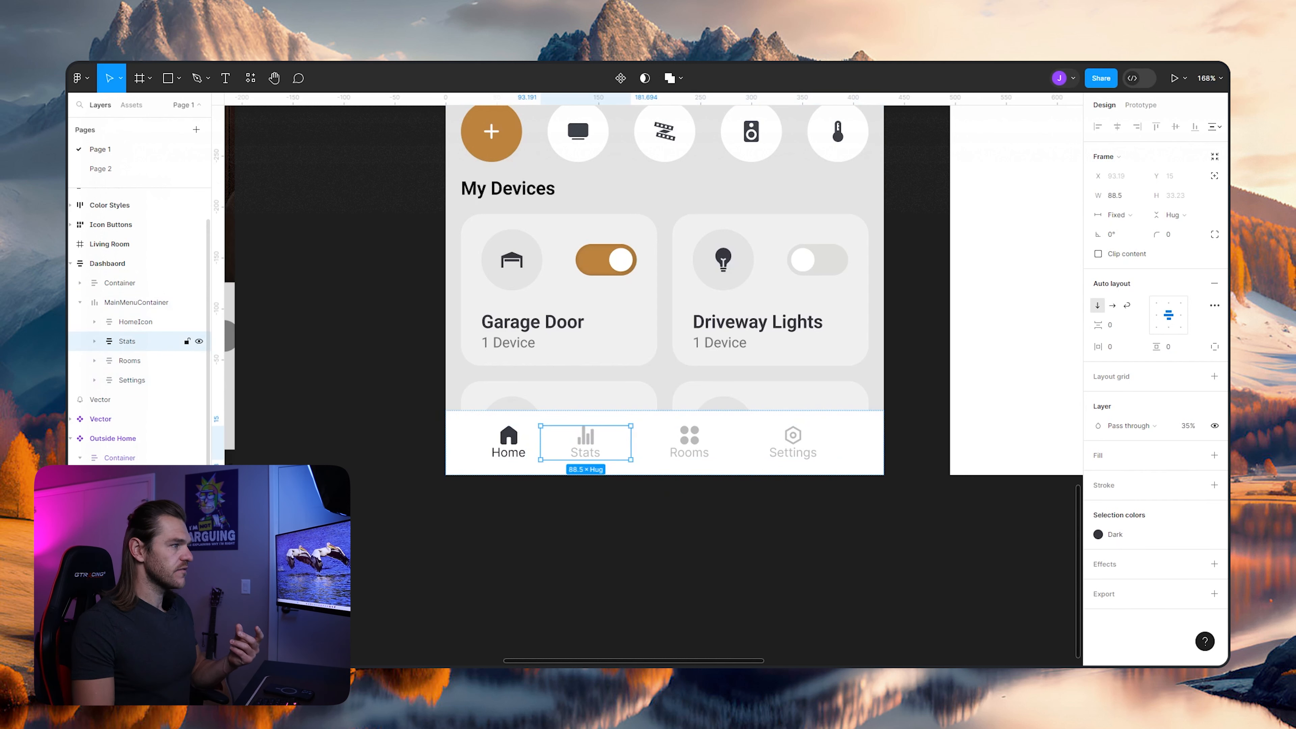
{"action": "left_click", "coordinate": [1119, 214]}
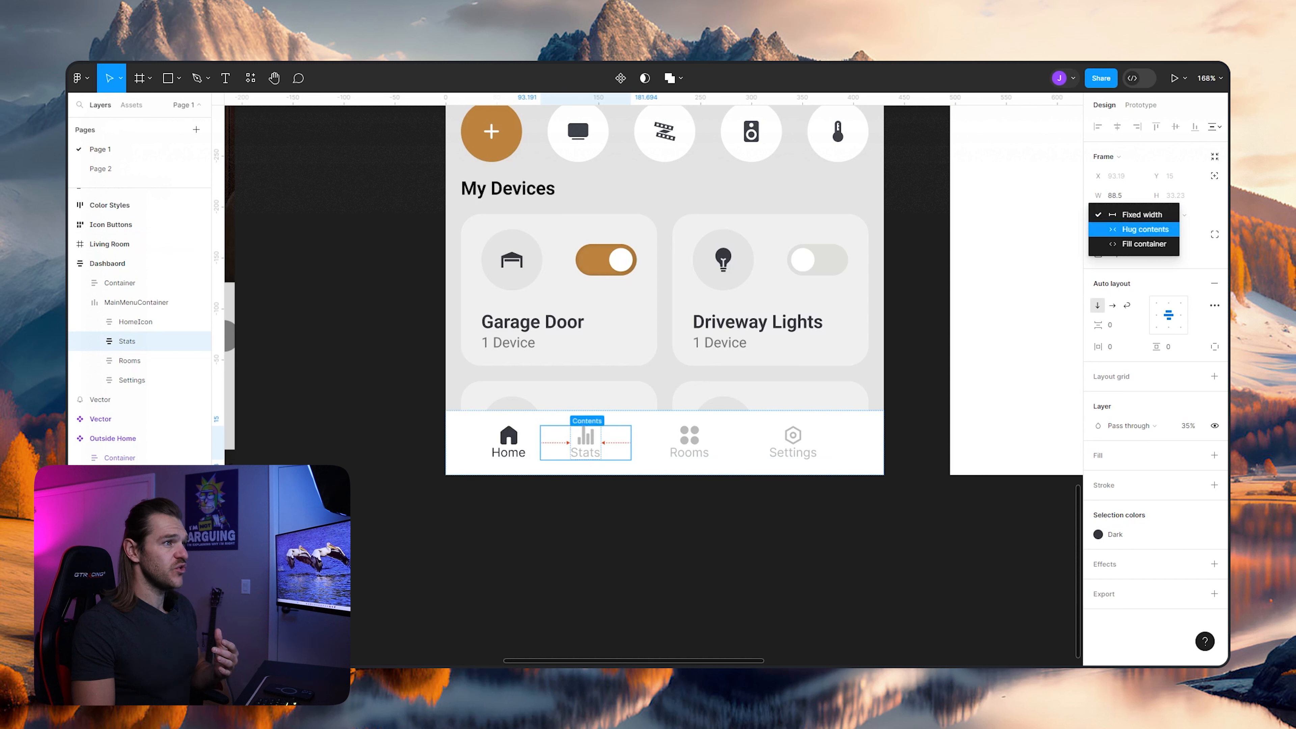
{"action": "left_click", "coordinate": [1122, 227]}
{"action": "left_click", "coordinate": [129, 360]}
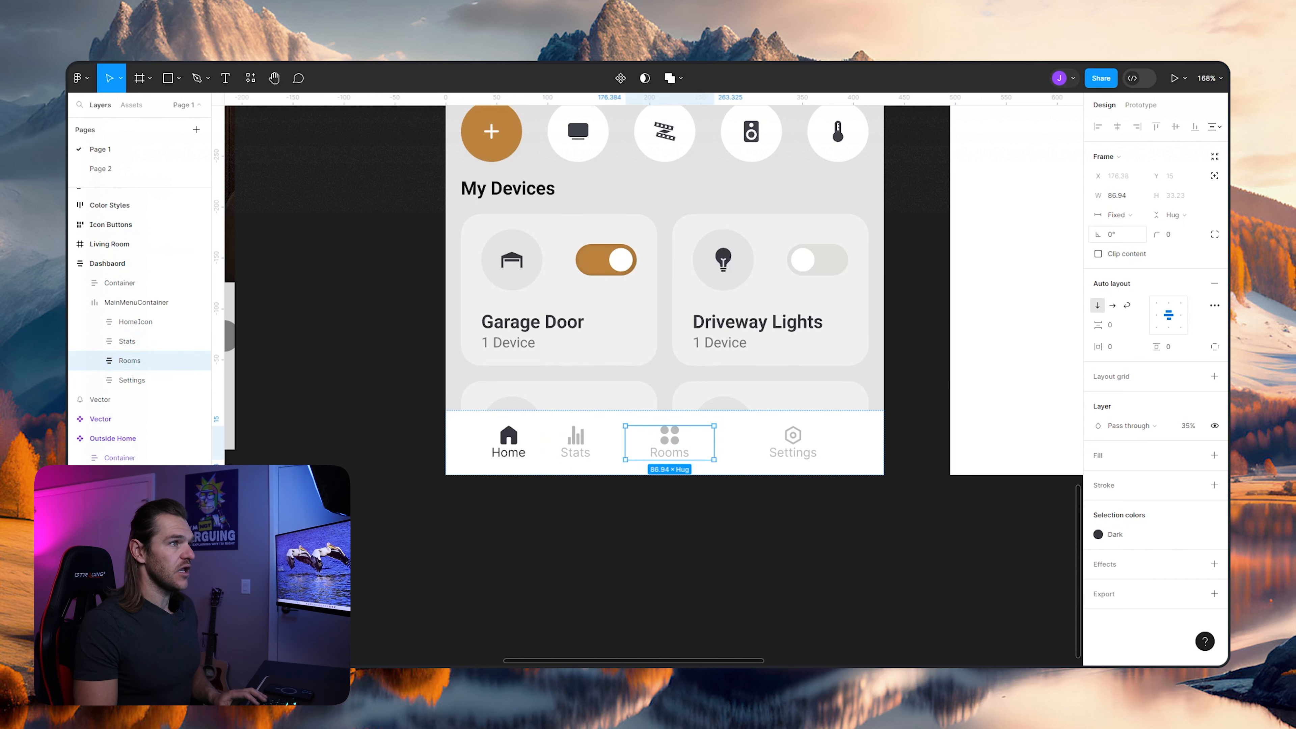
{"action": "left_click", "coordinate": [1118, 214]}
{"action": "left_click", "coordinate": [1122, 228]}
{"action": "left_click", "coordinate": [131, 380]}
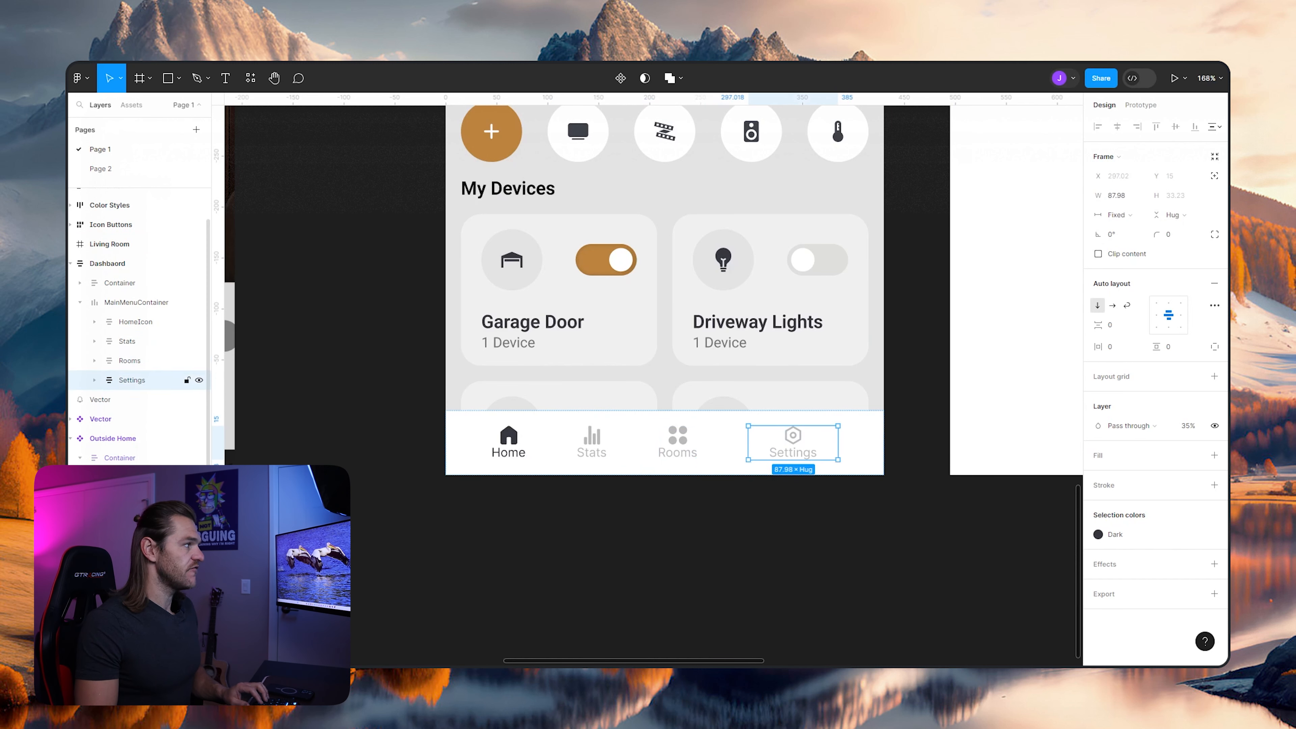
{"action": "left_click", "coordinate": [1119, 215]}
{"action": "left_click", "coordinate": [1122, 228]}
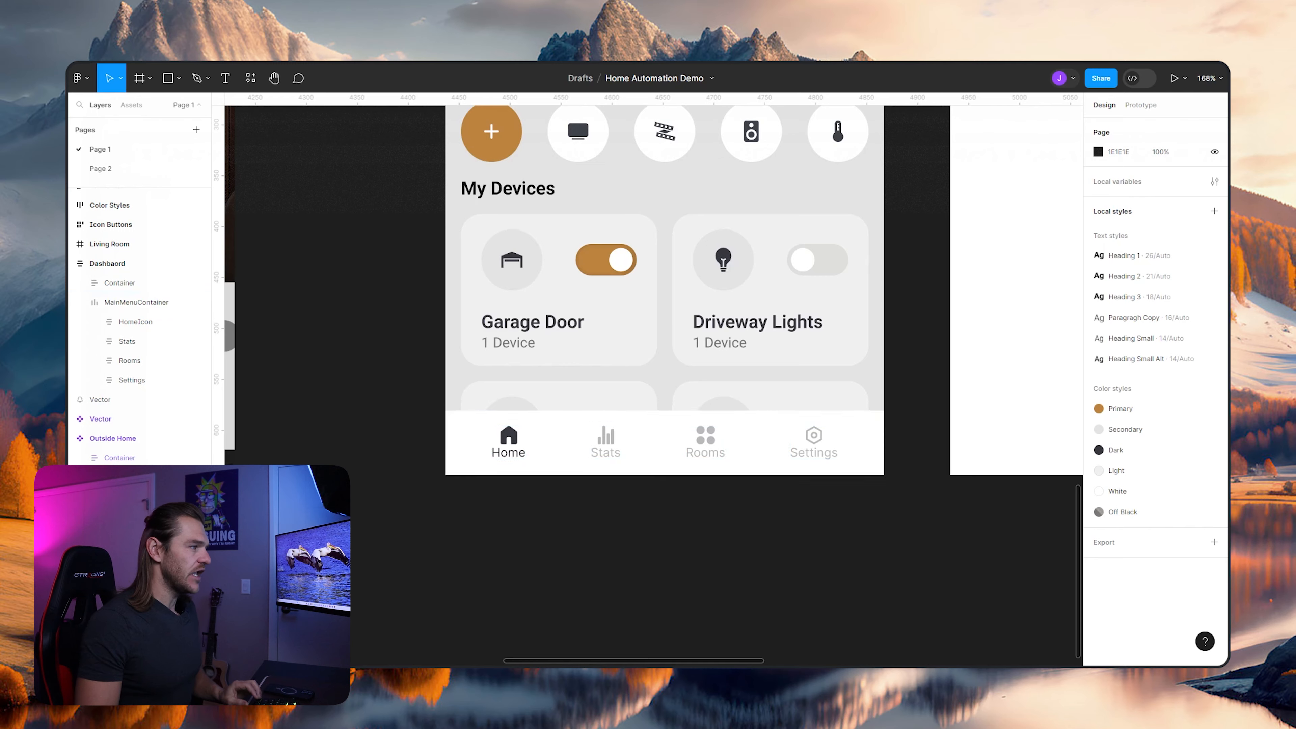
- Select the whole dashboard frame and review it from the navigation bar up to the house image
{"action": "scroll", "coordinate": [615, 531], "scroll_direction": "down", "scroll_amount": 4}
{"action": "left_click_drag", "start_coordinate": [617, 534], "coordinate": [717, 502]}
{"action": "scroll", "coordinate": [700, 480], "scroll_direction": "up", "scroll_amount": 5}
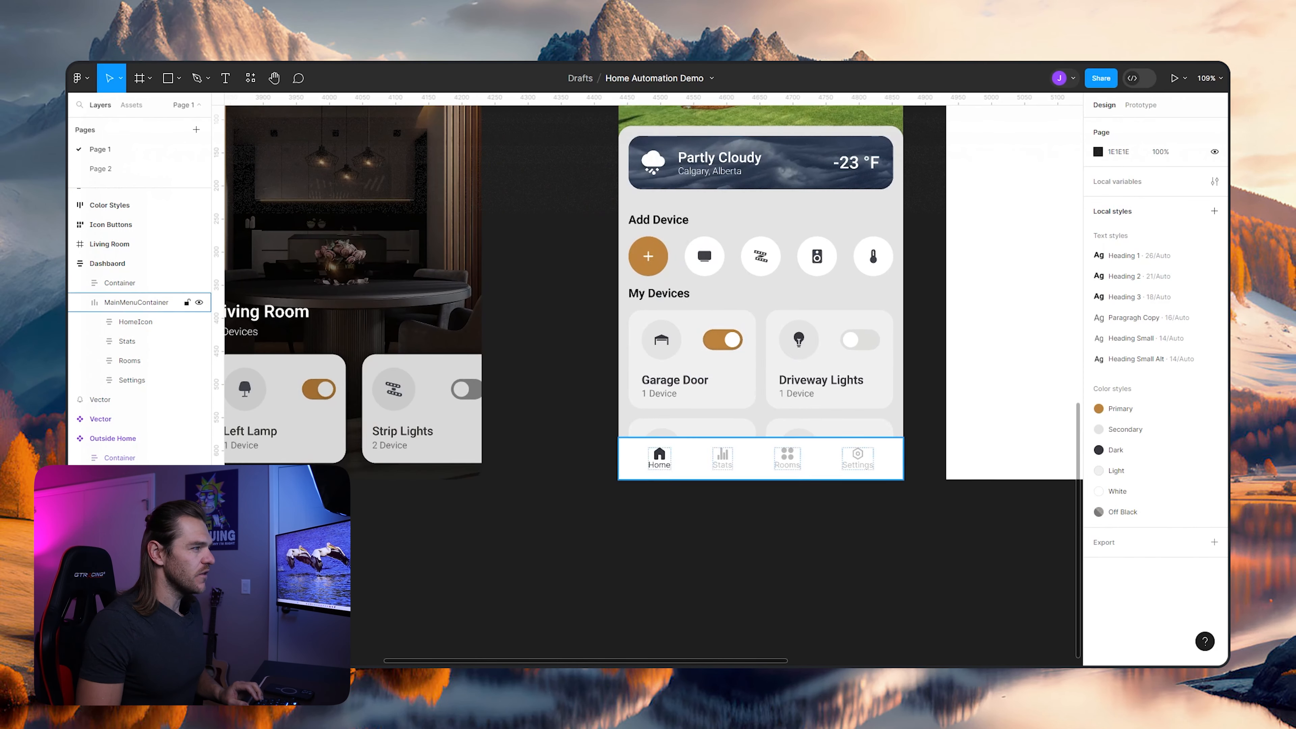
{"action": "scroll", "coordinate": [709, 526], "scroll_direction": "up", "scroll_amount": 2}
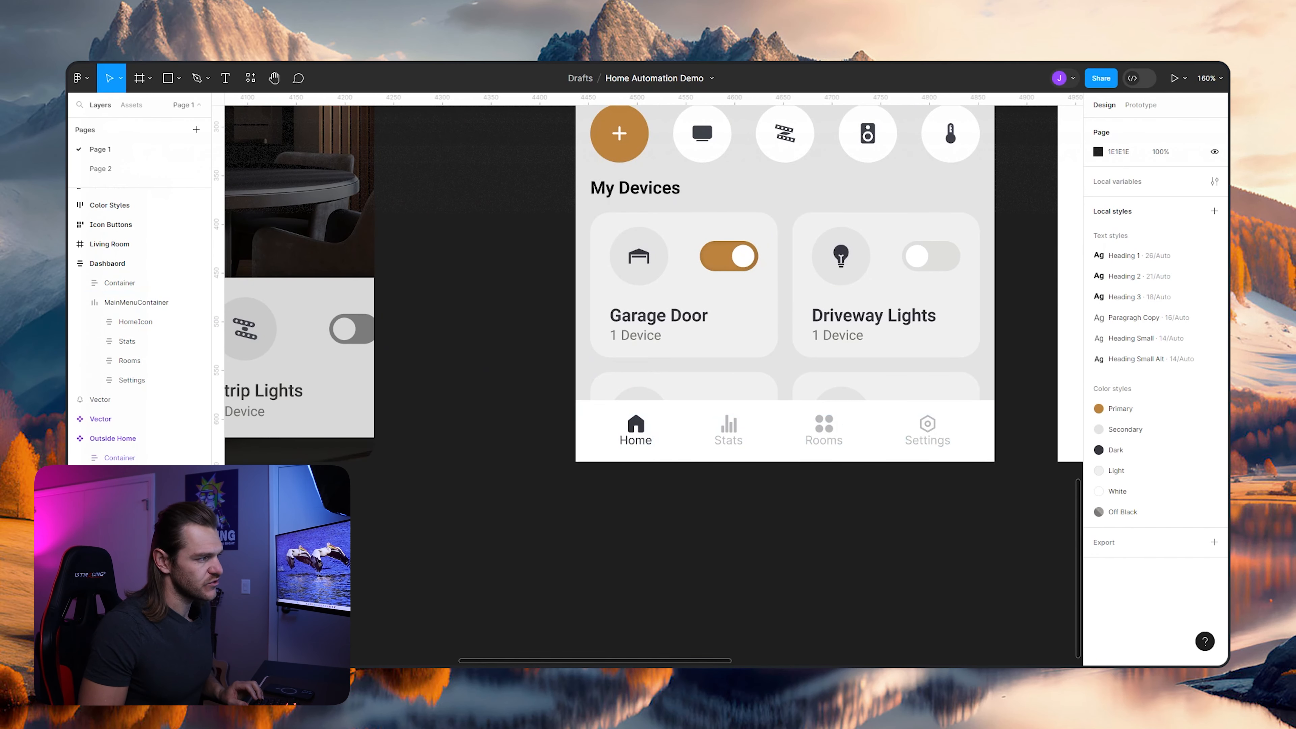
{"action": "left_click", "coordinate": [108, 264]}
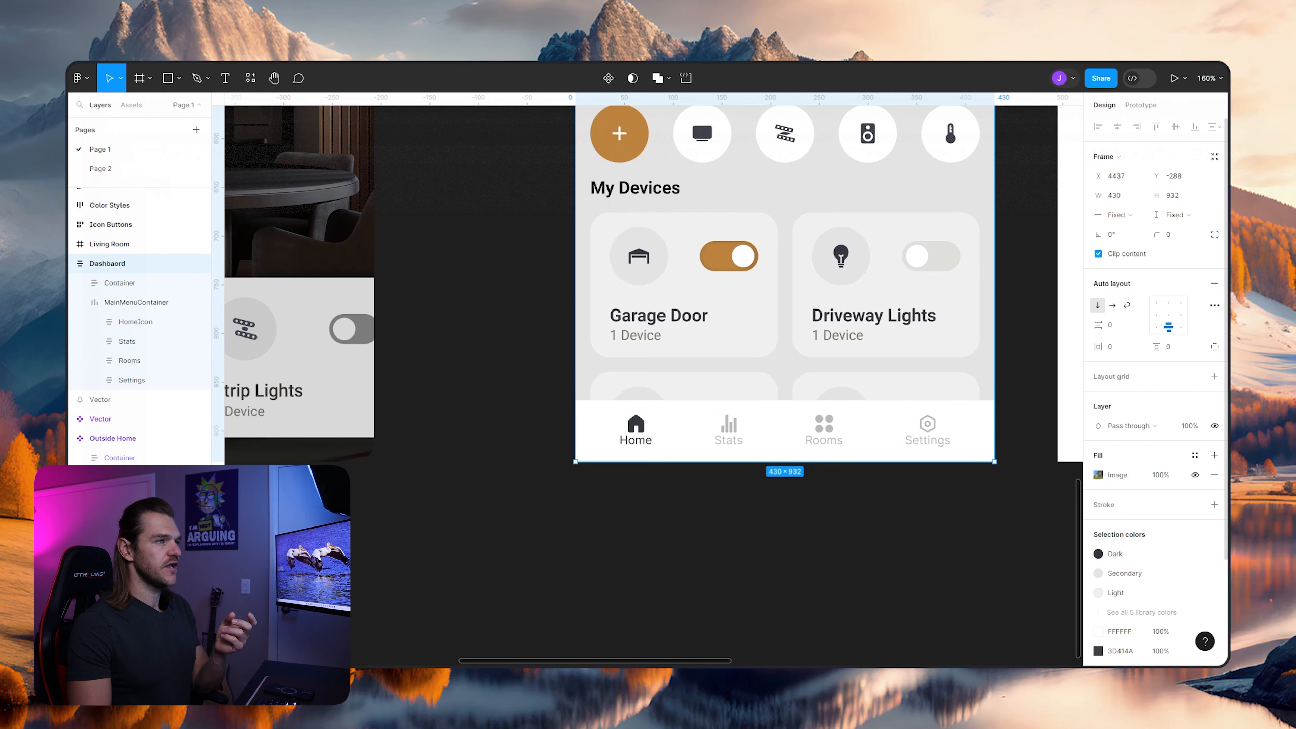
{"action": "scroll", "coordinate": [653, 378], "scroll_direction": "up", "scroll_amount": 10}
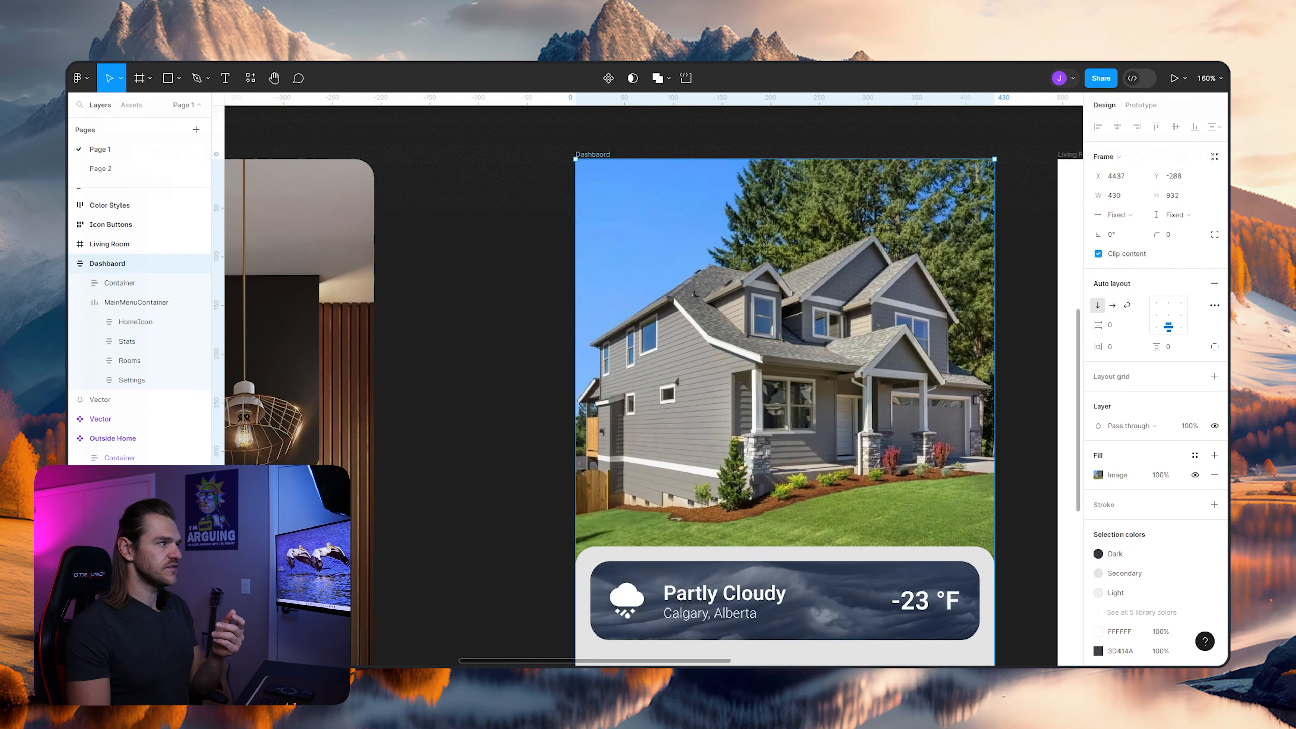
{"action": "scroll", "coordinate": [654, 378], "scroll_direction": "right", "scroll_amount": 2}
{"action": "scroll", "coordinate": [653, 377], "scroll_direction": "right", "scroll_amount": 3}
{"action": "scroll", "coordinate": [653, 377], "scroll_direction": "left", "scroll_amount": 5}
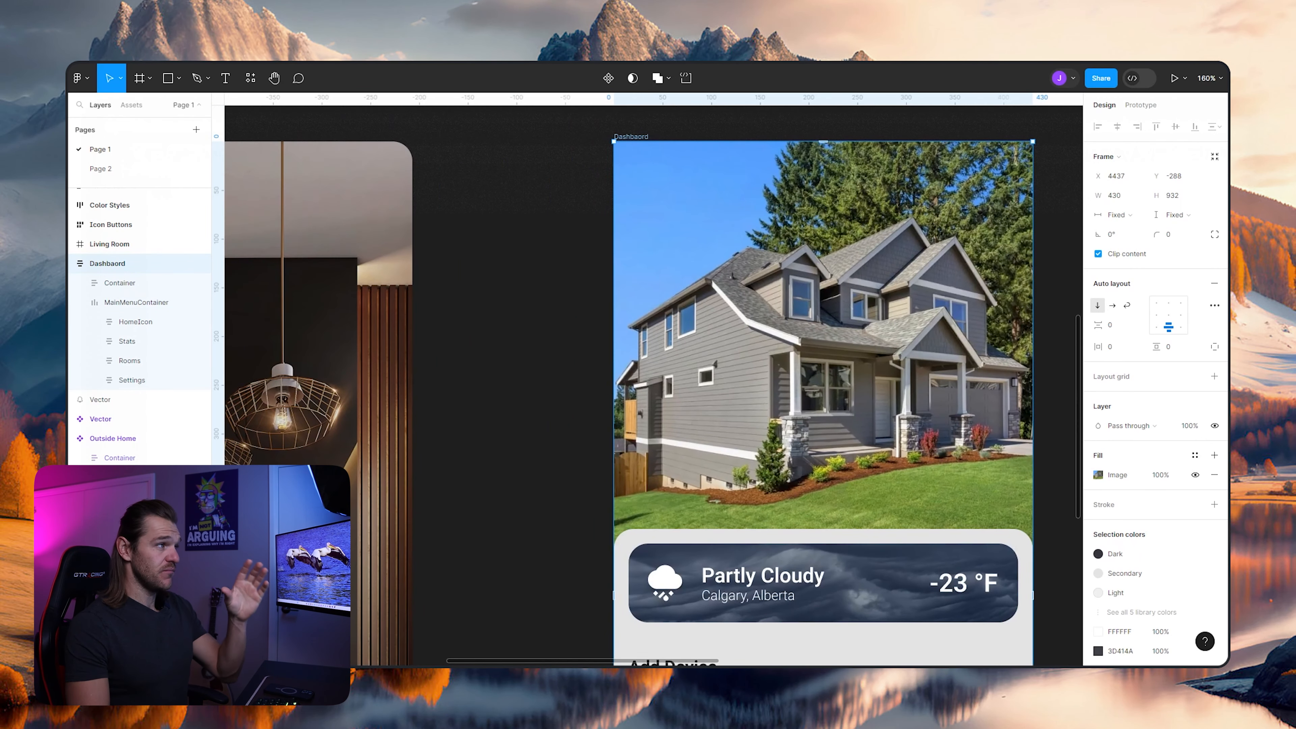
{"action": "scroll", "coordinate": [653, 378], "scroll_direction": "left", "scroll_amount": 5}
{"action": "scroll", "coordinate": [653, 378], "scroll_direction": "right", "scroll_amount": 8}
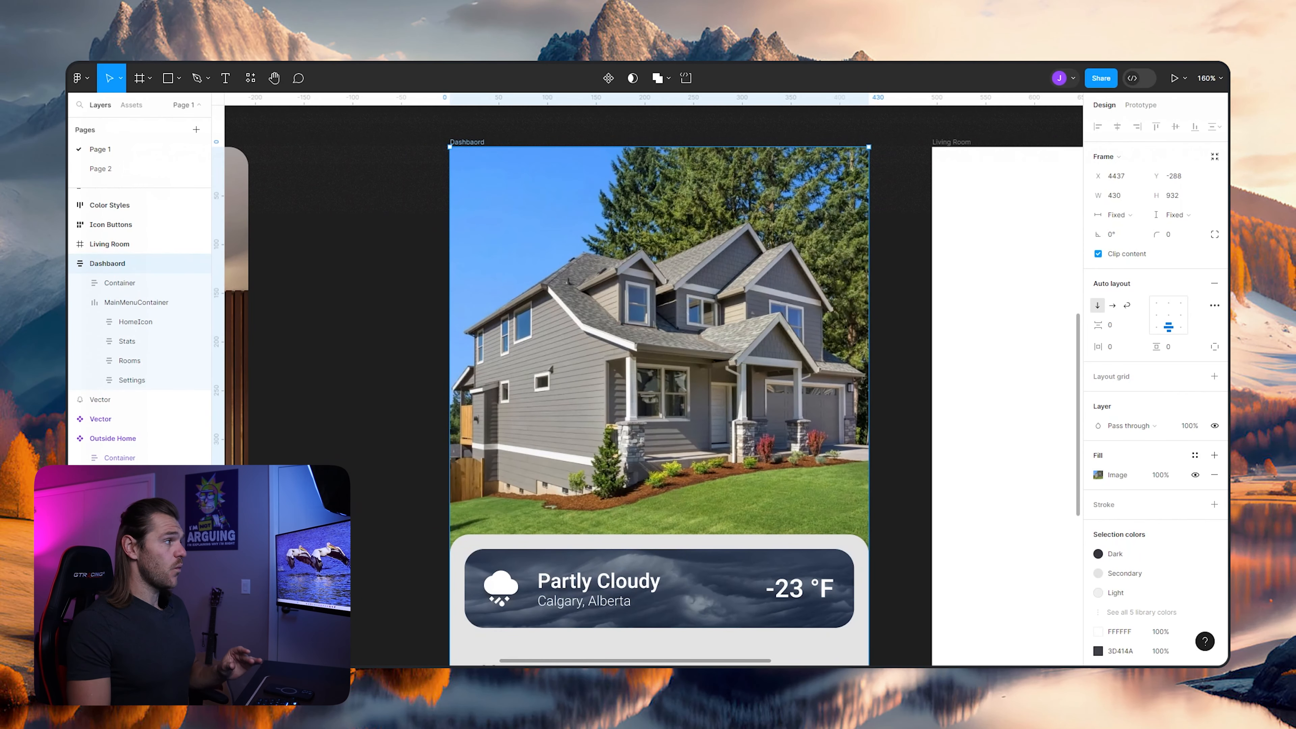
- Round the corners of the dashboard frame with a radius of 30 and deselect it
{"action": "left_click", "coordinate": [1176, 234]}
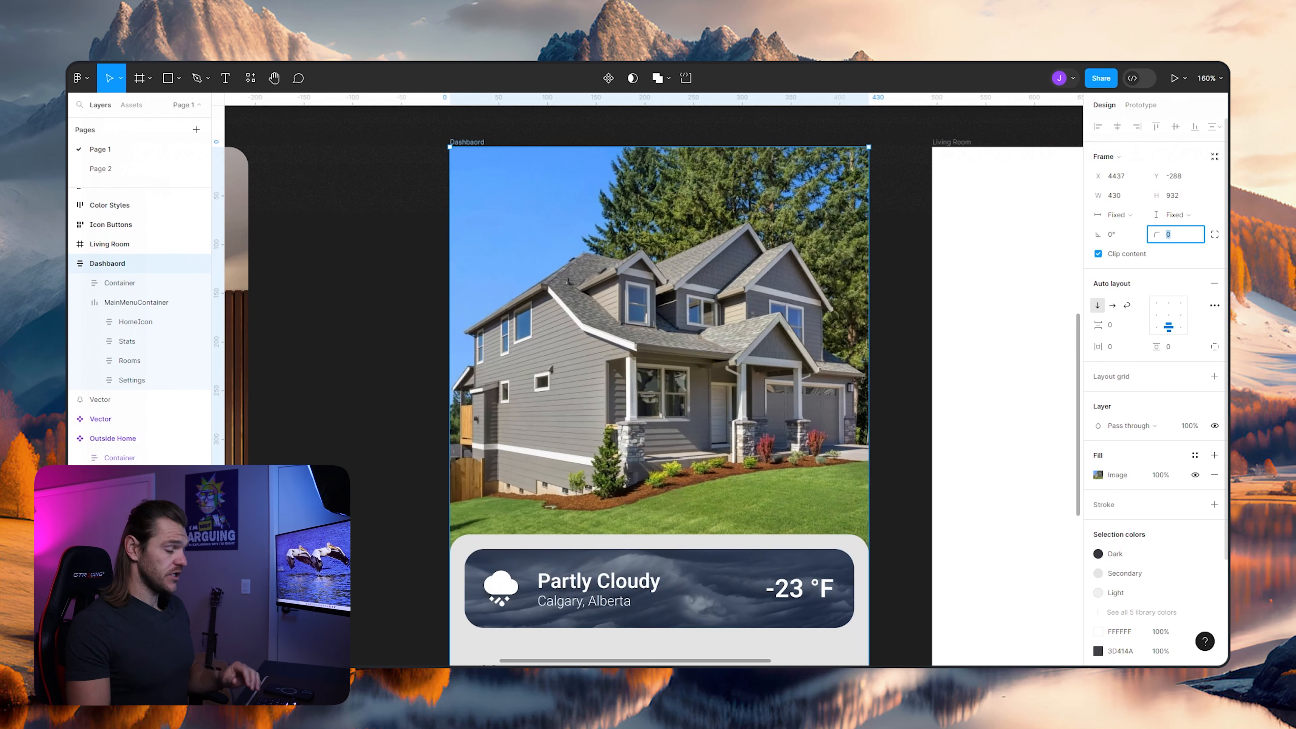
{"action": "type", "text": "30"}
{"action": "key", "text": "Return"}
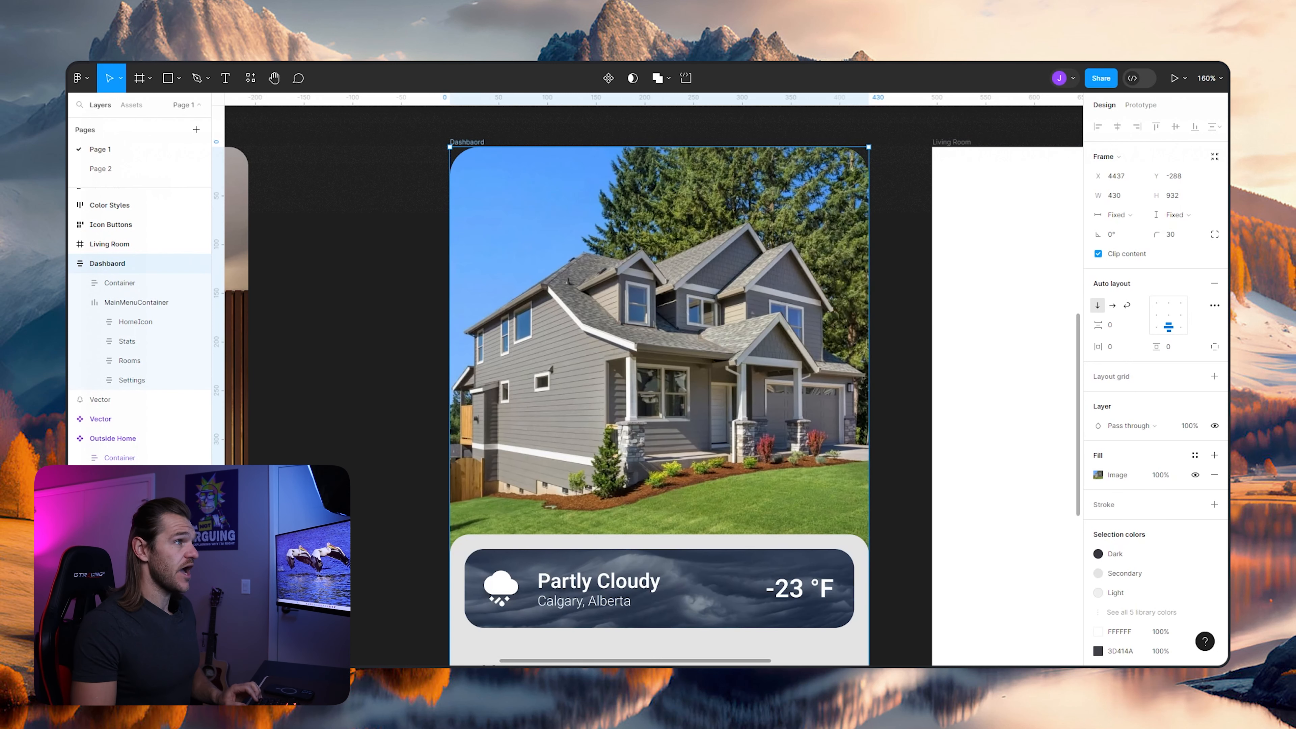
{"action": "scroll", "coordinate": [792, 204], "scroll_direction": "down", "scroll_amount": 2}
{"action": "scroll", "coordinate": [785, 209], "scroll_direction": "down", "scroll_amount": 5}
{"action": "left_click", "coordinate": [791, 141]}
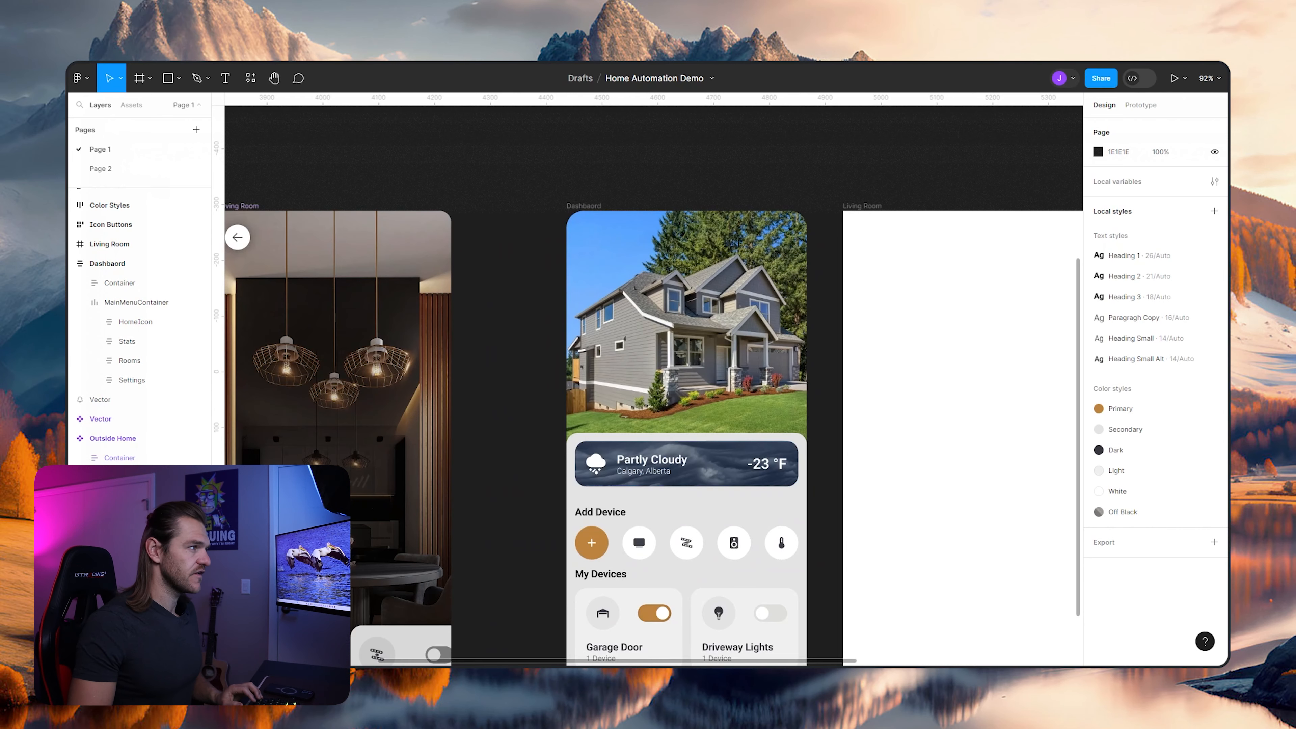
- Add a drop shadow with a Y offset of -4 to the dashboard's MainMenuContainer
{"action": "scroll", "coordinate": [699, 209], "scroll_direction": "down", "scroll_amount": 1}
{"action": "scroll", "coordinate": [621, 251], "scroll_direction": "up", "scroll_amount": 5}
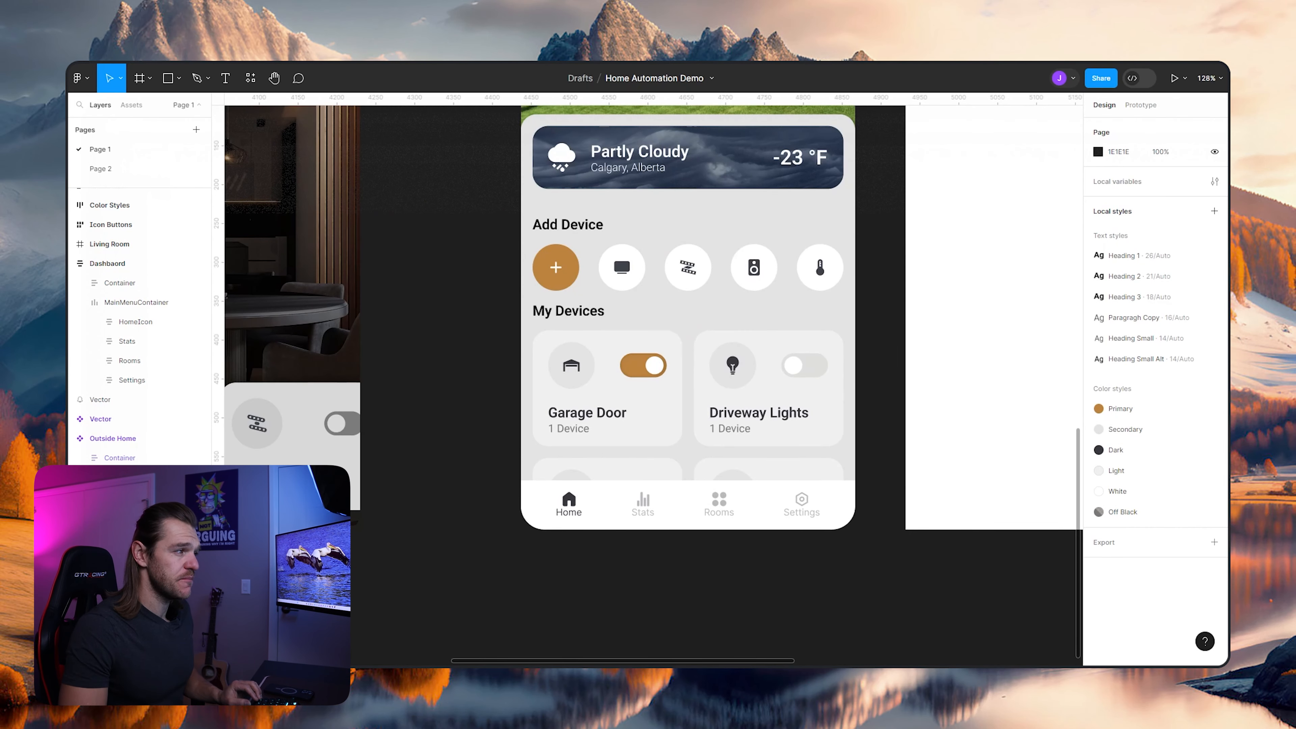
{"action": "left_click", "coordinate": [138, 302]}
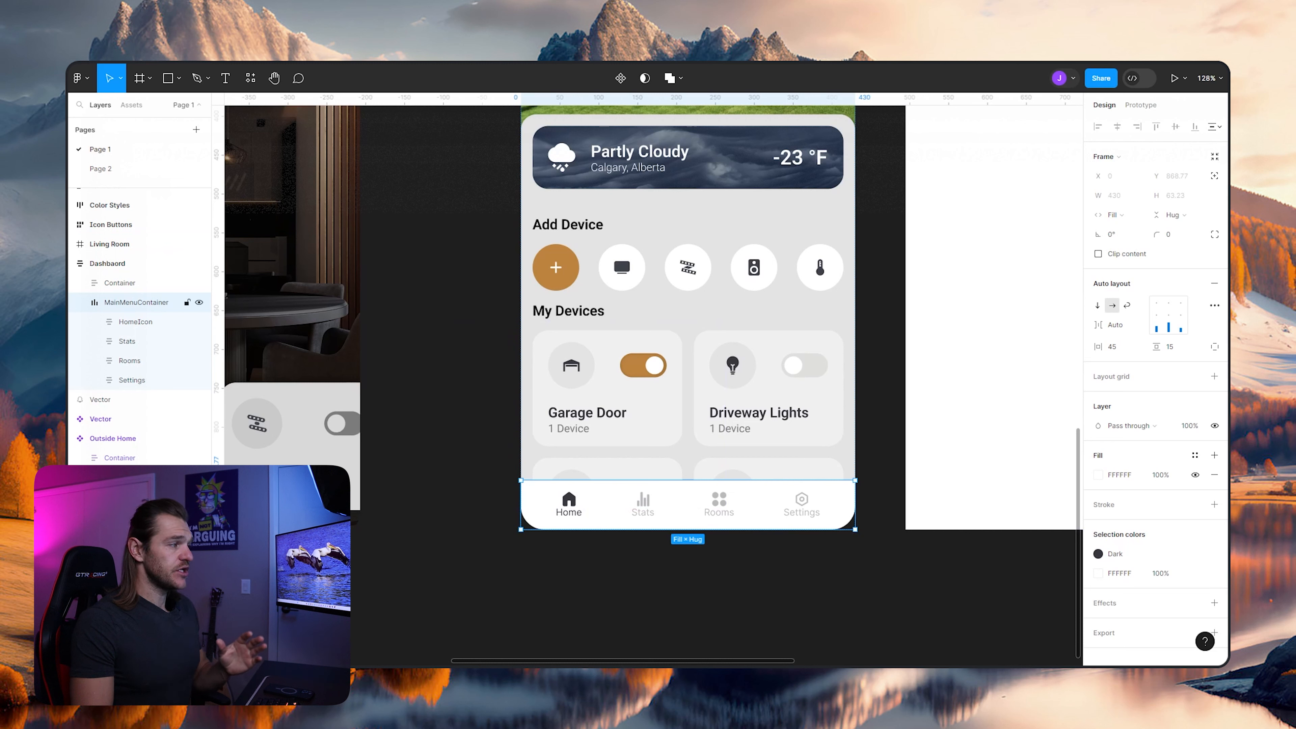
{"action": "scroll", "coordinate": [1156, 383], "scroll_direction": "down", "scroll_amount": 1}
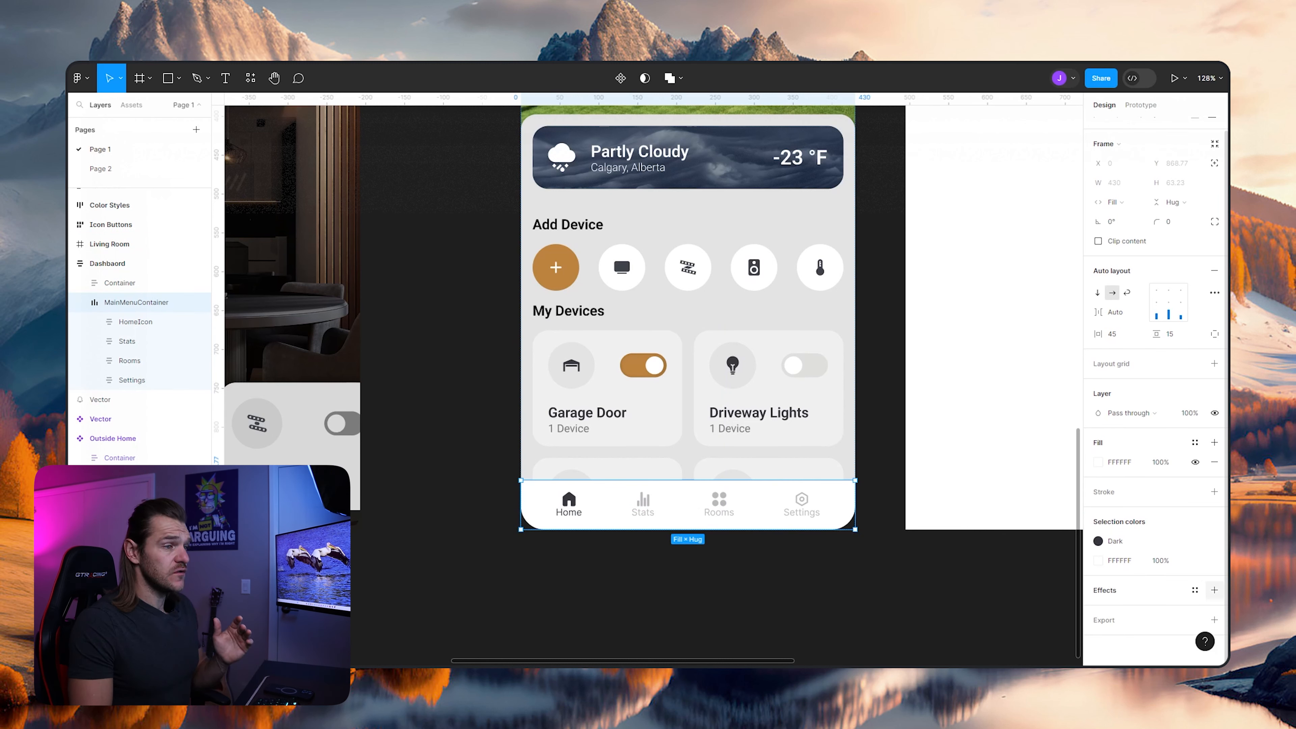
{"action": "left_click", "coordinate": [1214, 590]}
{"action": "scroll", "coordinate": [1195, 590], "scroll_direction": "down", "scroll_amount": 1}
{"action": "left_click", "coordinate": [1098, 590]}
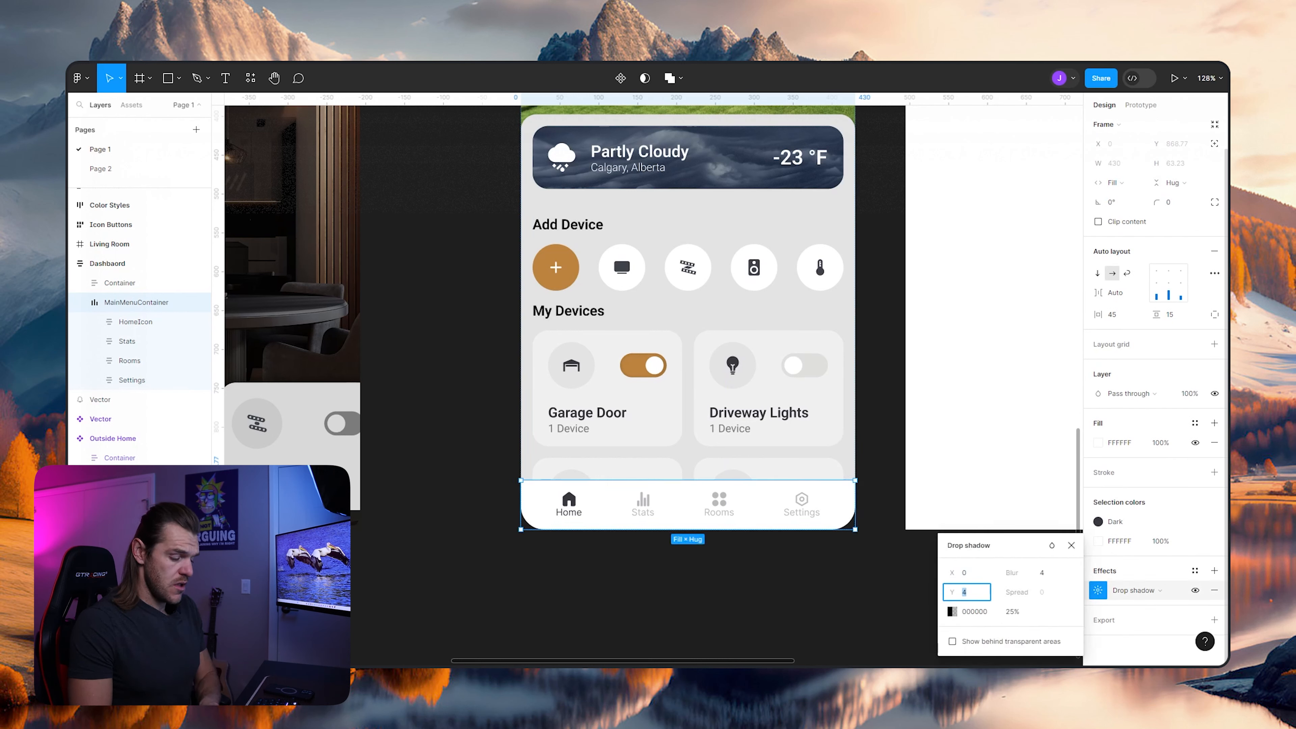
{"action": "type", "text": "-4"}
{"action": "key", "text": "Return"}
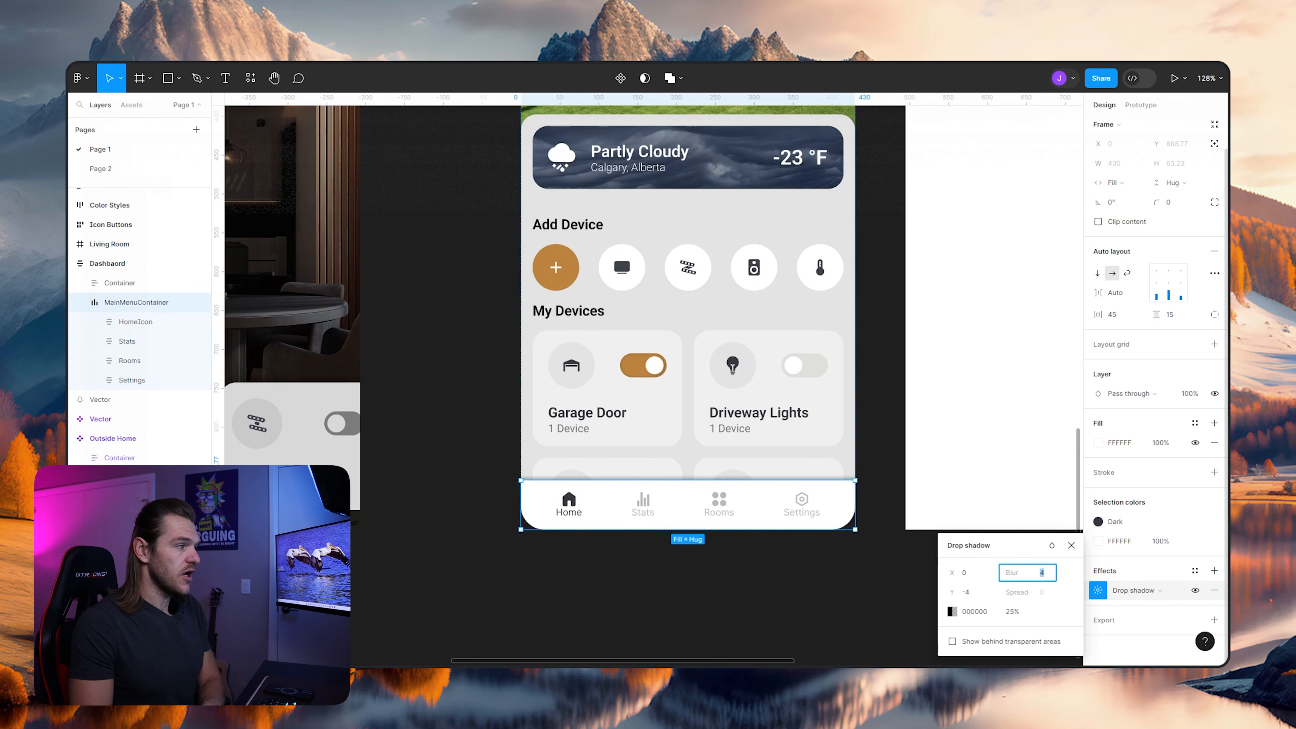
- Set the navigation bar shadow's blur to 25 and lower its opacity to about 15%
{"action": "type", "text": "14"}
{"action": "key", "text": "Return"}
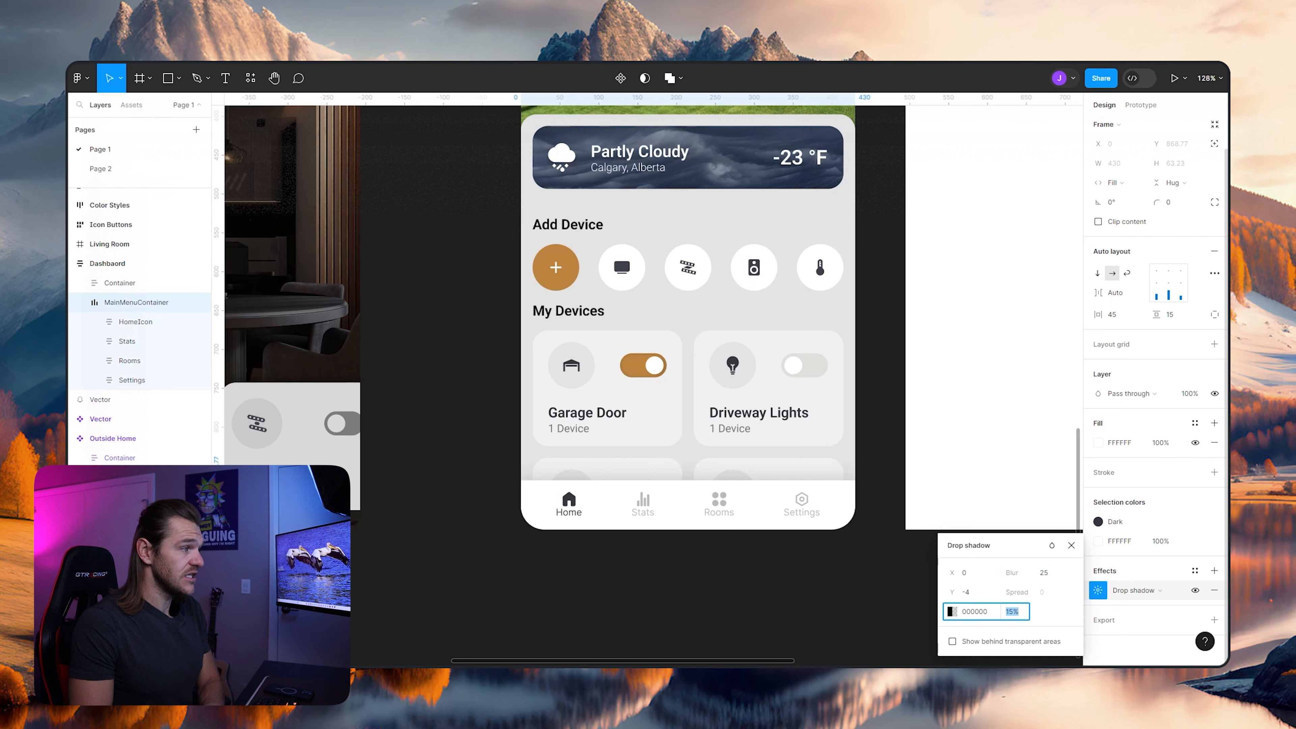
{"action": "key", "text": "Down"}
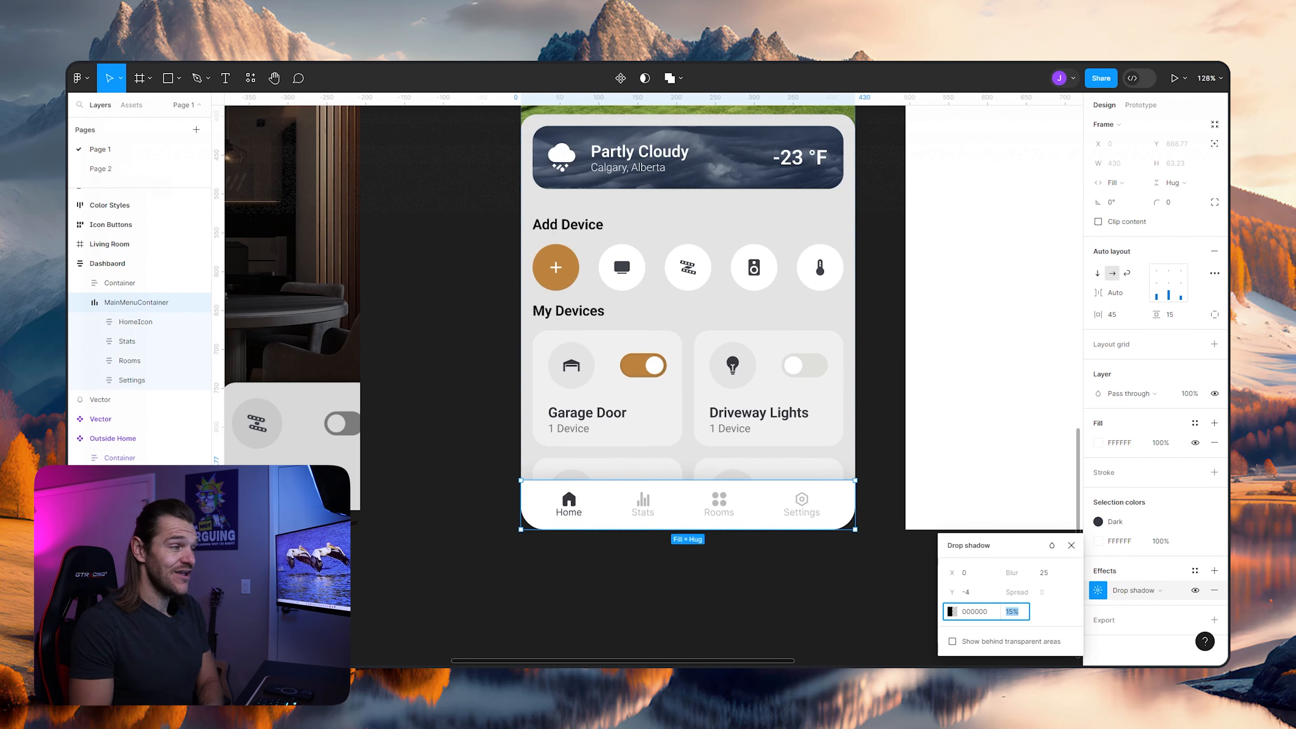
{"action": "key", "text": "Down"}
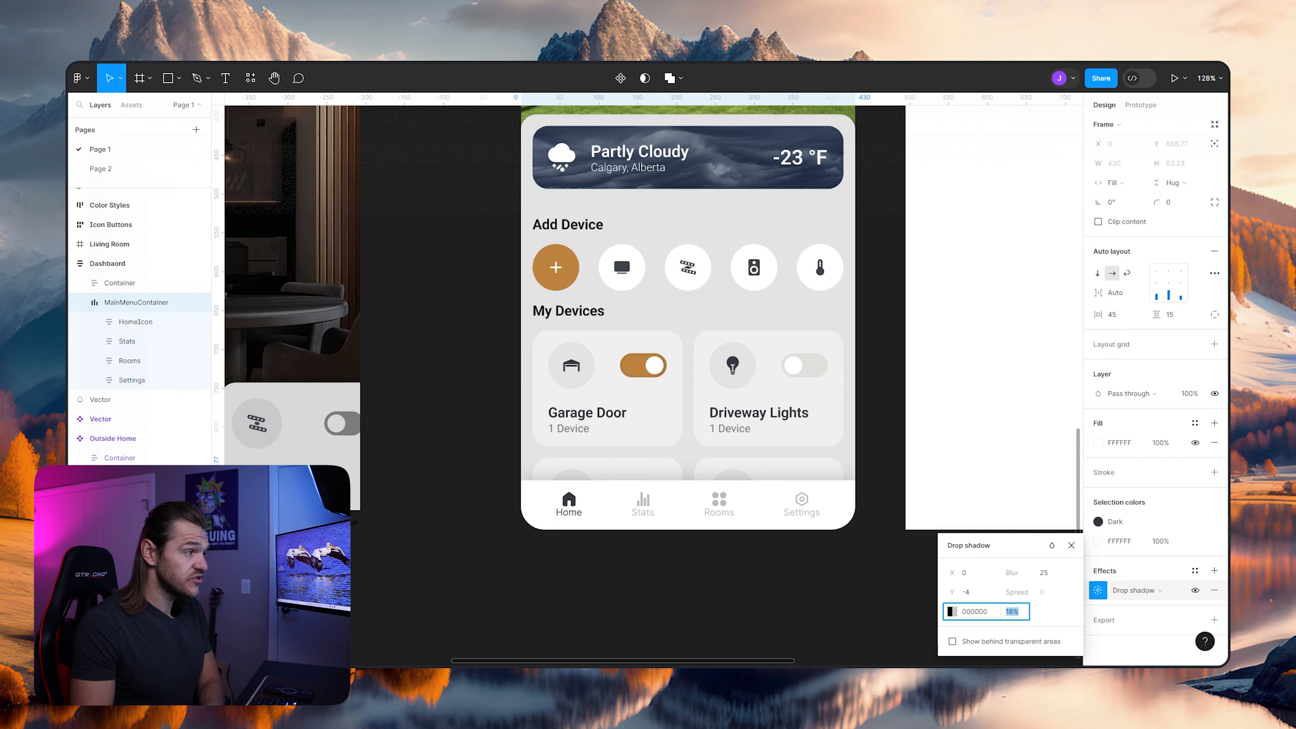
{"action": "left_click", "coordinate": [879, 544]}
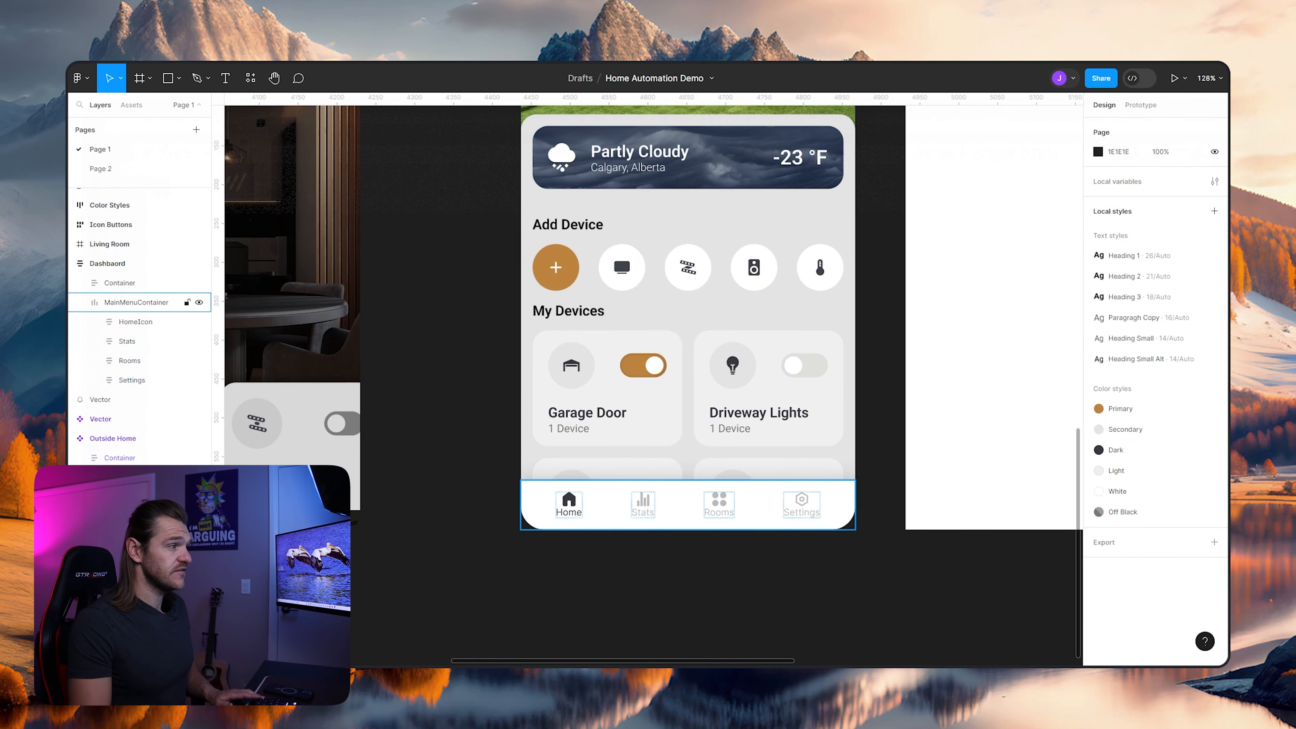
- Set the vertical padding of the dashboard's MainMenuContainer to 20
{"action": "scroll", "coordinate": [793, 510], "scroll_direction": "down", "scroll_amount": 3}
{"action": "scroll", "coordinate": [793, 513], "scroll_direction": "down", "scroll_amount": 1}
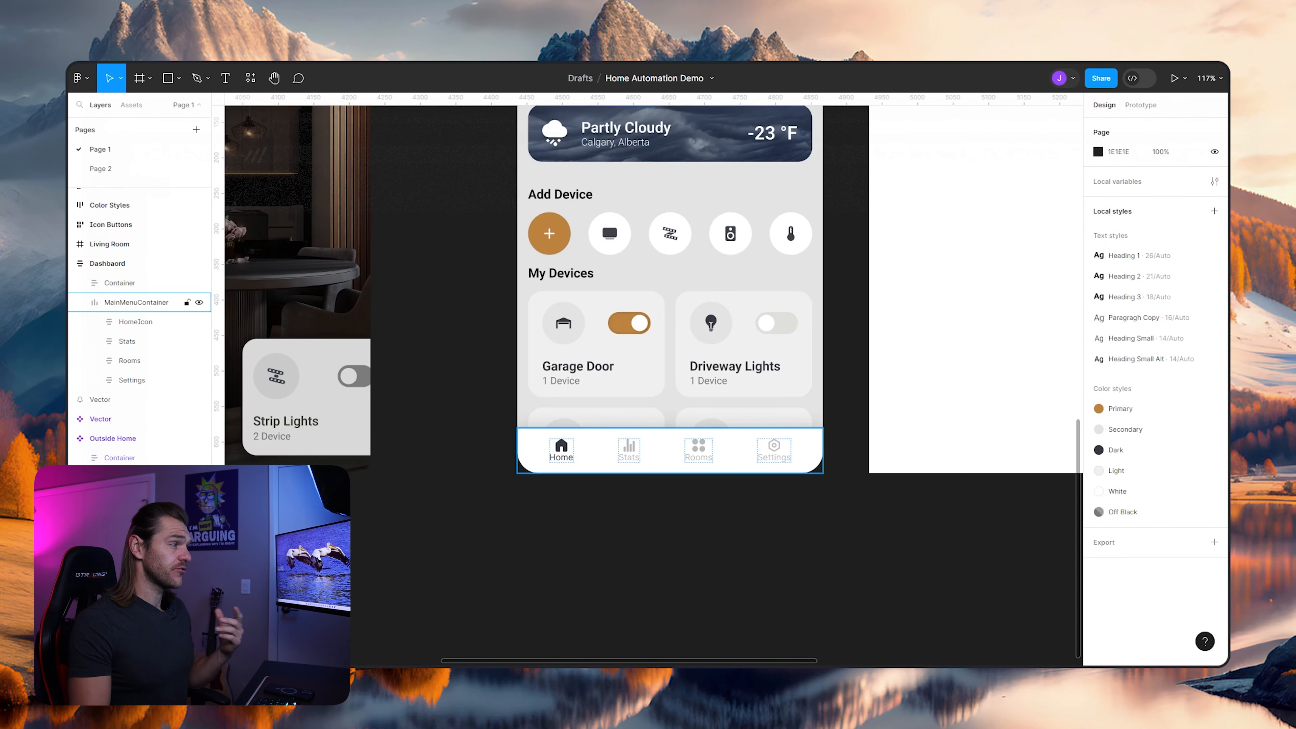
{"action": "left_click", "coordinate": [137, 302]}
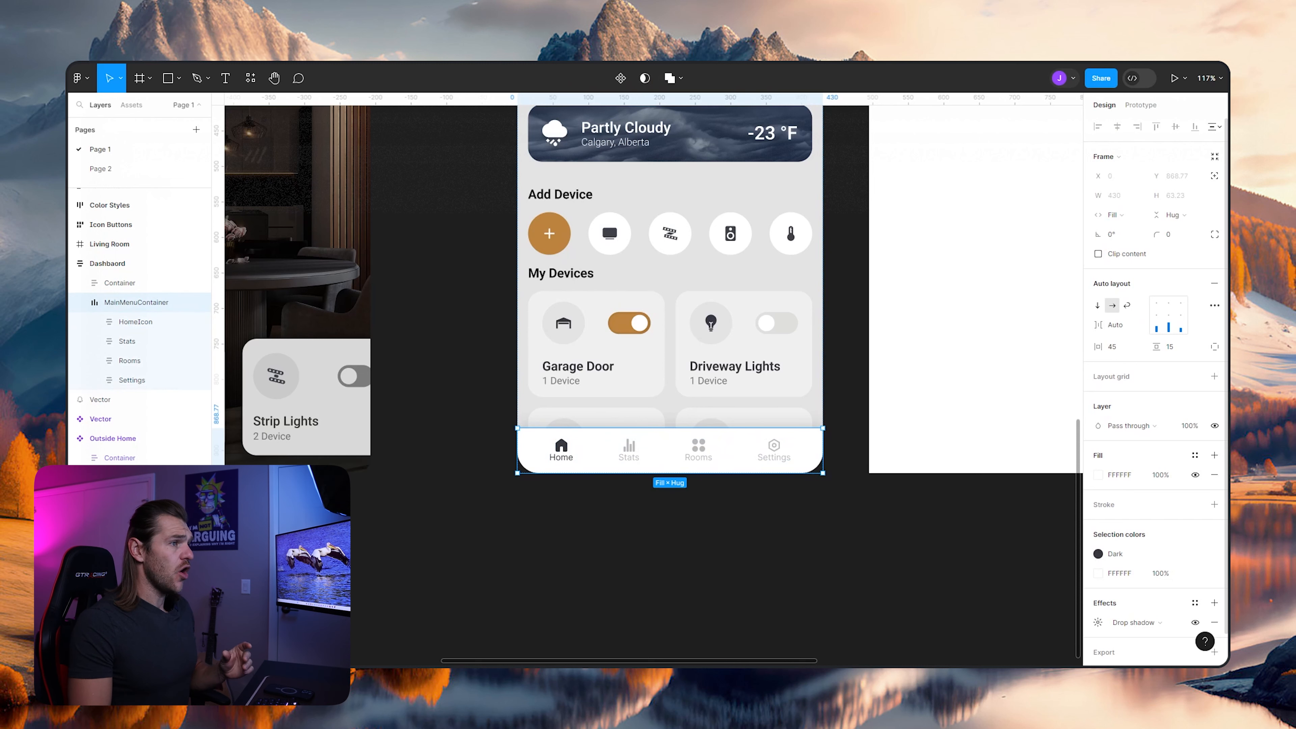
{"action": "left_click", "coordinate": [1170, 346]}
{"action": "key", "text": "shift+Up"}
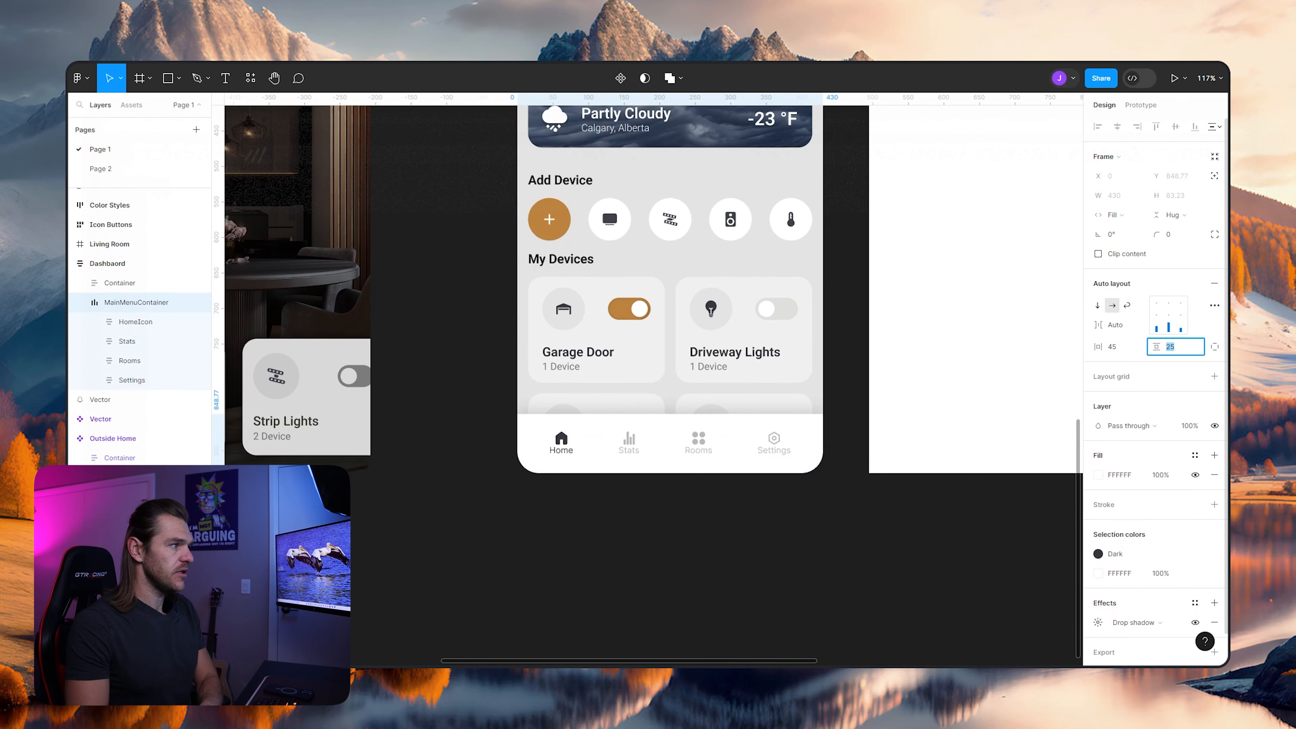
{"action": "key", "text": "Down"}
{"action": "key", "text": "Down"}
{"action": "key", "text": "Down"}
{"action": "key", "text": "Down"}
{"action": "key", "text": "Down"}
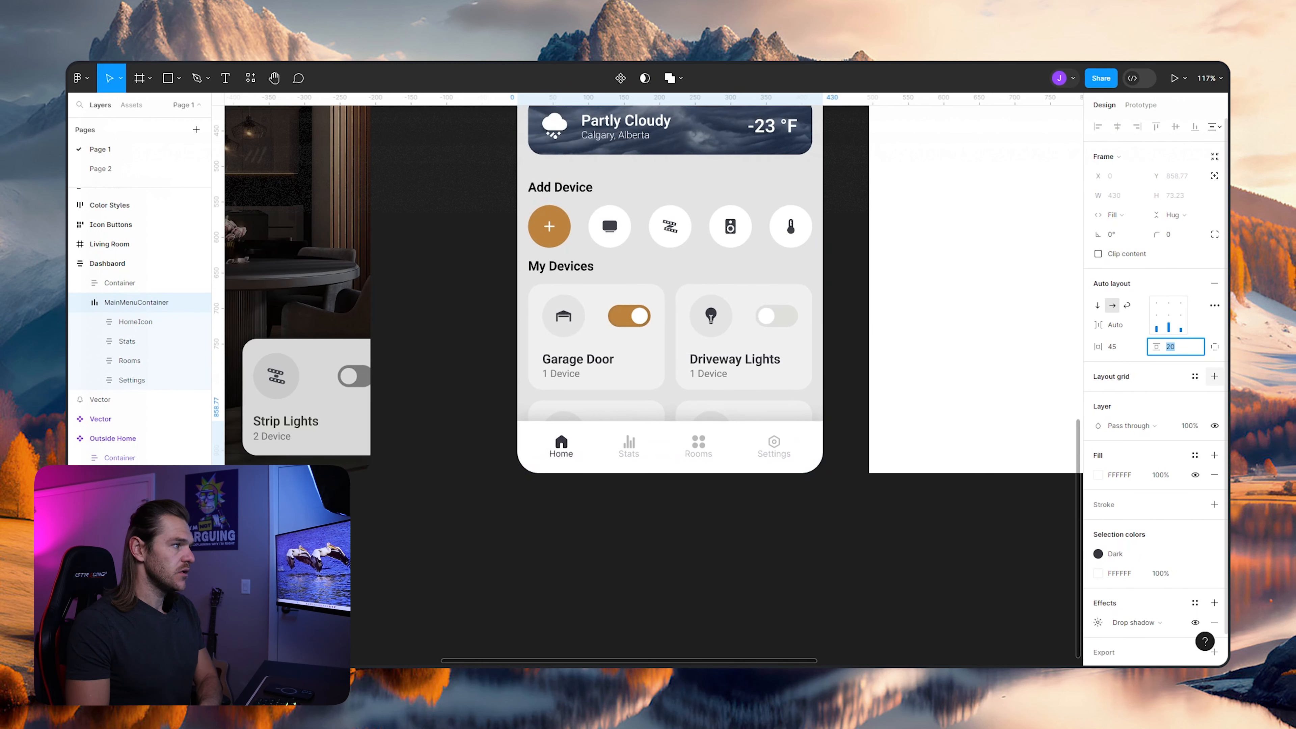
{"action": "left_click", "coordinate": [847, 327]}
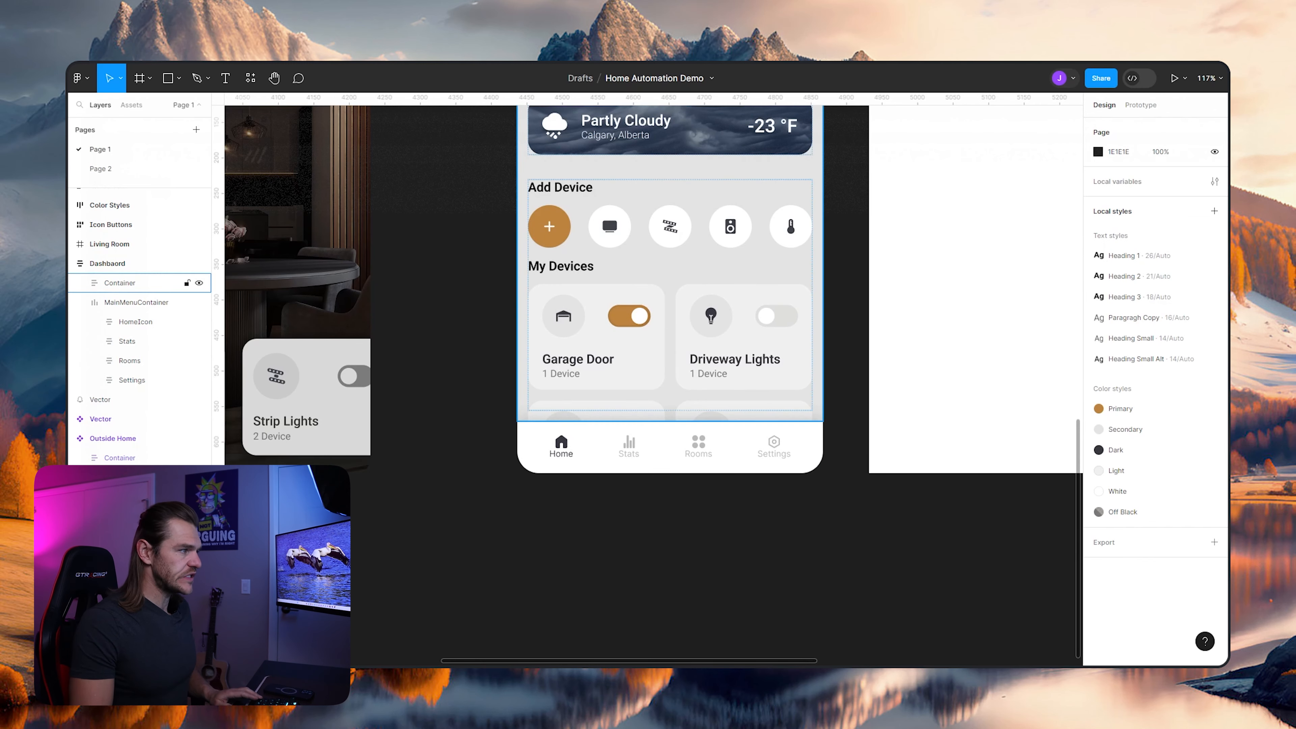
- Compare the rebuilt dashboard with the Outside Home and Living Room reference screens
{"action": "scroll", "coordinate": [784, 291], "scroll_direction": "down", "scroll_amount": 4}
{"action": "scroll", "coordinate": [766, 353], "scroll_direction": "up", "scroll_amount": 1}
{"action": "scroll", "coordinate": [717, 375], "scroll_direction": "up", "scroll_amount": 1}
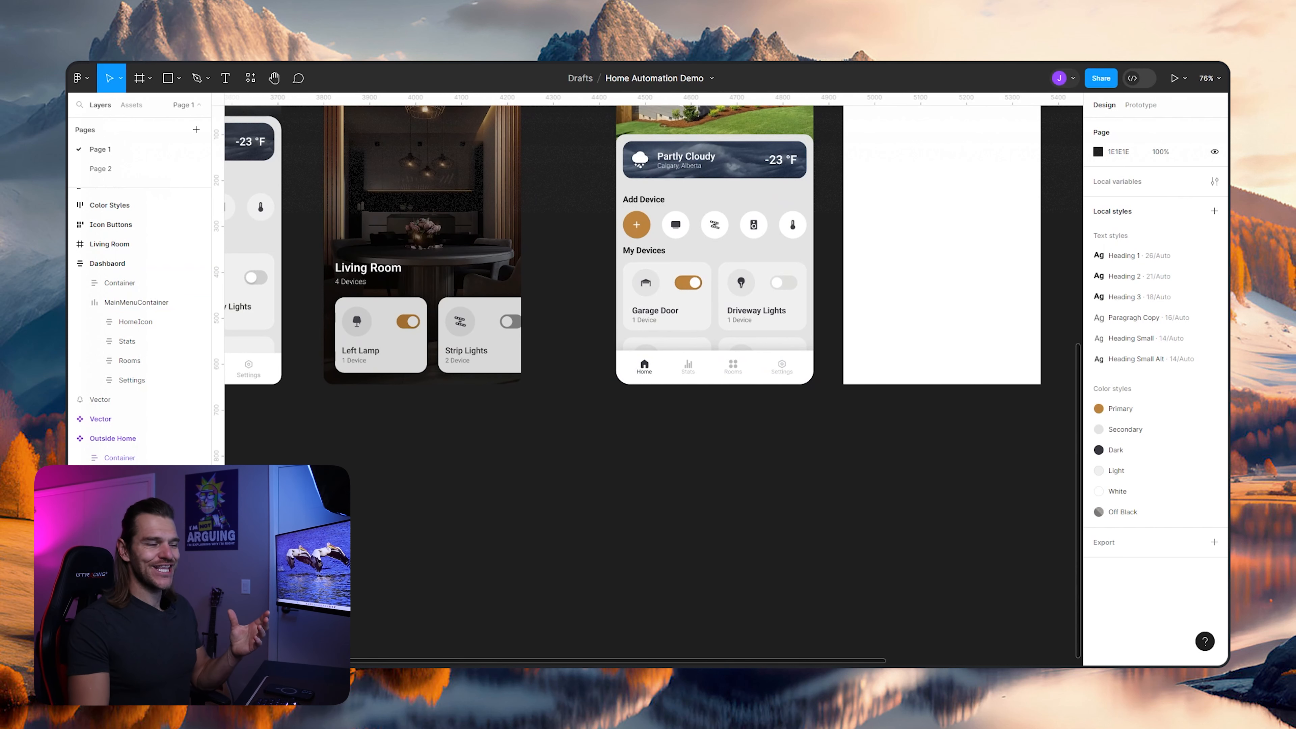
{"action": "scroll", "coordinate": [653, 342], "scroll_direction": "up", "scroll_amount": 3}
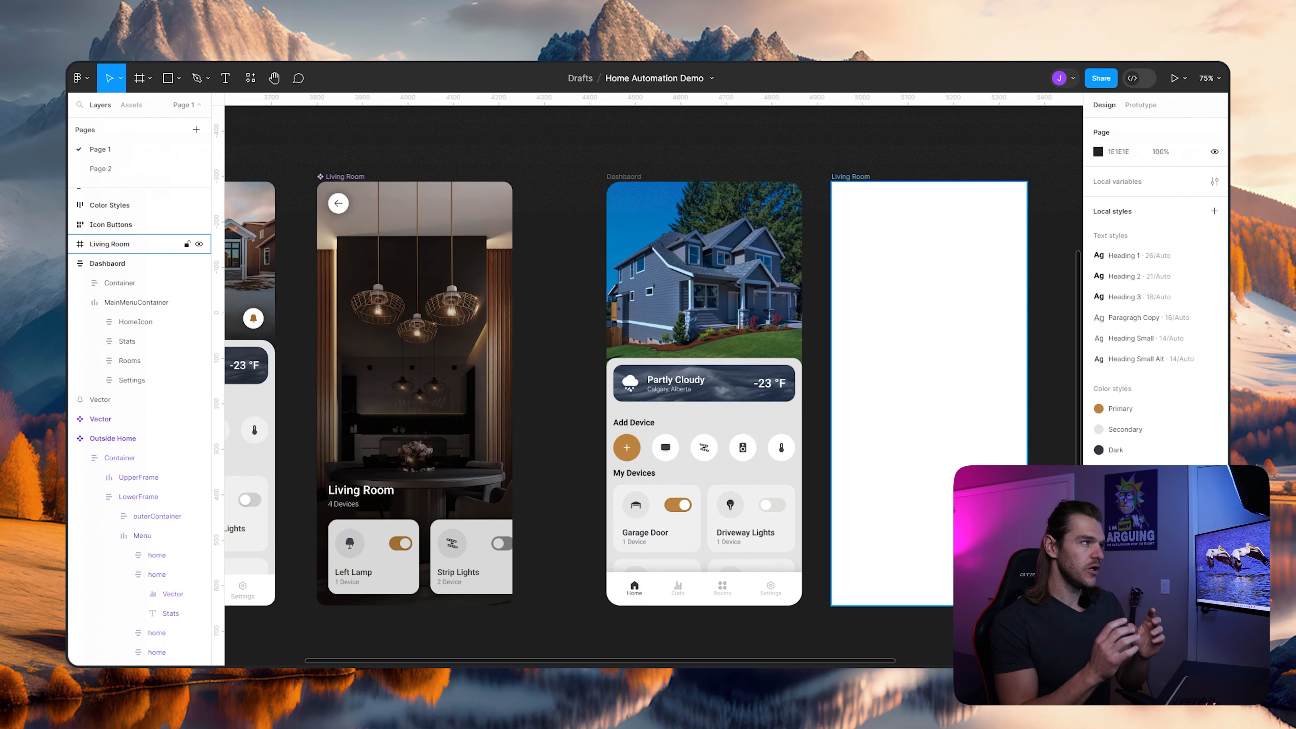
{"action": "left_click_drag", "start_coordinate": [546, 408], "coordinate": [745, 394]}
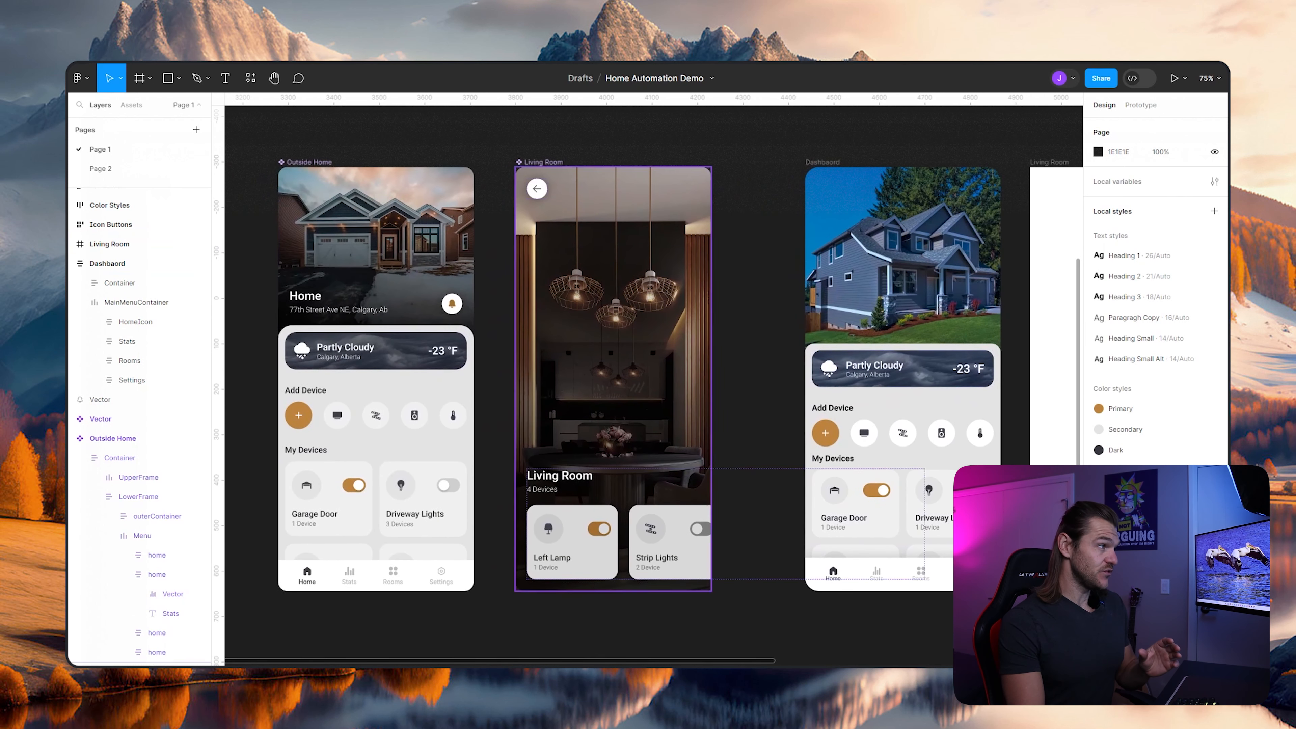
{"action": "scroll", "coordinate": [648, 404], "scroll_direction": "up", "scroll_amount": 3}
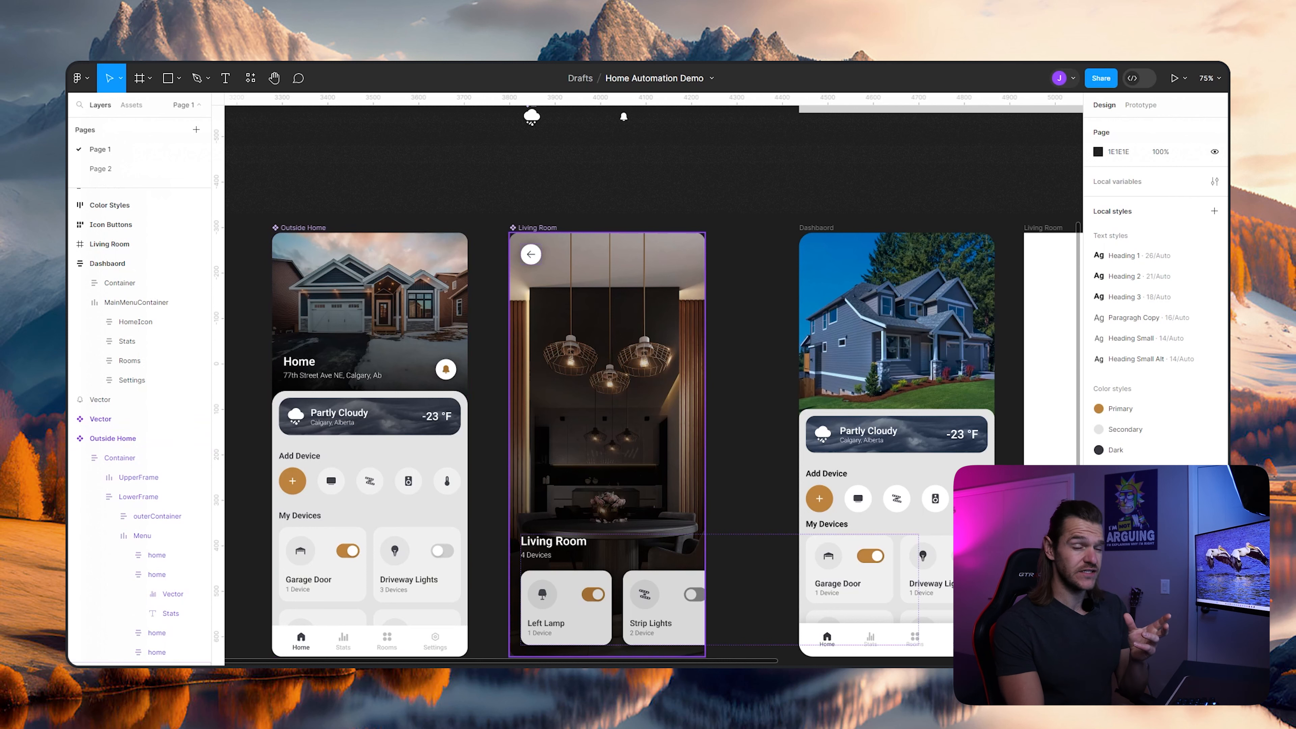
{"action": "scroll", "coordinate": [653, 383], "scroll_direction": "right", "scroll_amount": 3}
{"action": "scroll", "coordinate": [653, 383], "scroll_direction": "up", "scroll_amount": 2}
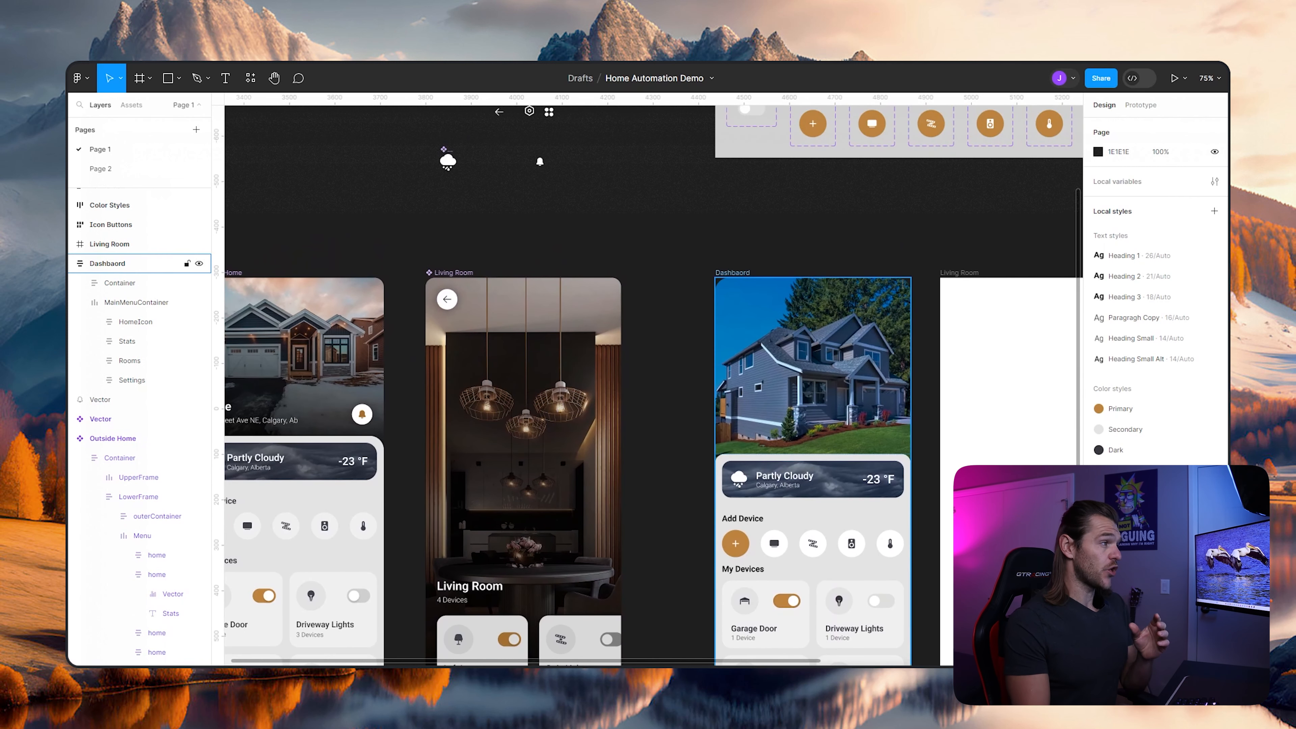
- Add a text layer reading "Home" inside the dashboard frame, above the weather container
{"action": "left_click", "coordinate": [732, 273]}
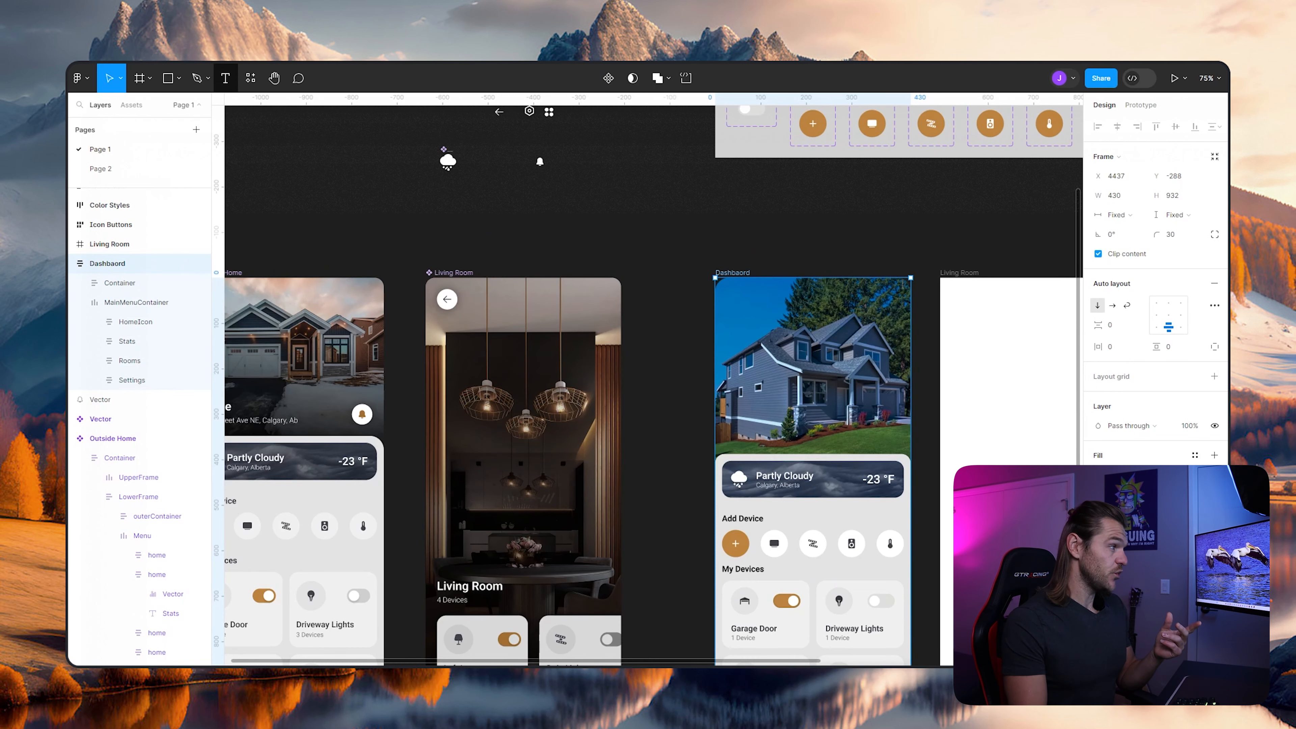
{"action": "left_click", "coordinate": [225, 78]}
{"action": "left_click", "coordinate": [806, 450]}
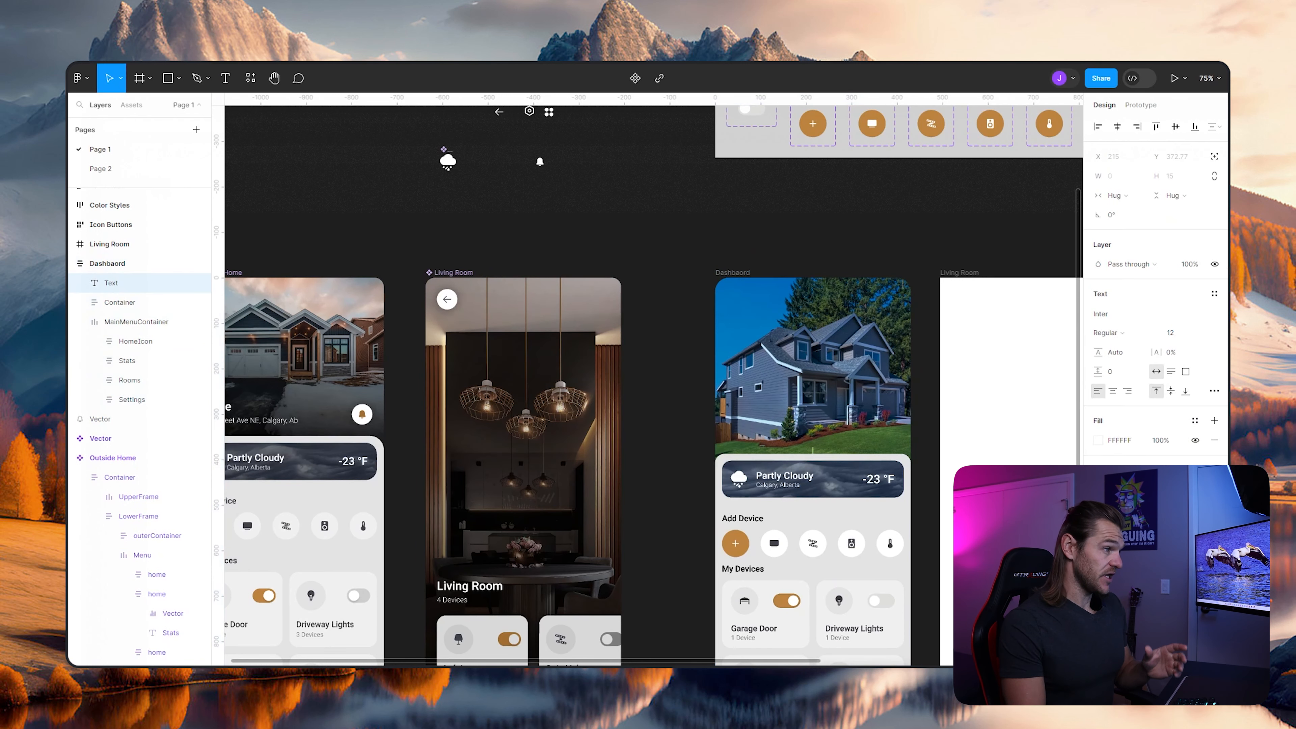
{"action": "type", "text": "Home"}
{"action": "key", "text": "Escape"}
{"action": "key", "text": "Escape"}
{"action": "left_click_drag", "start_coordinate": [669, 449], "coordinate": [766, 446]}
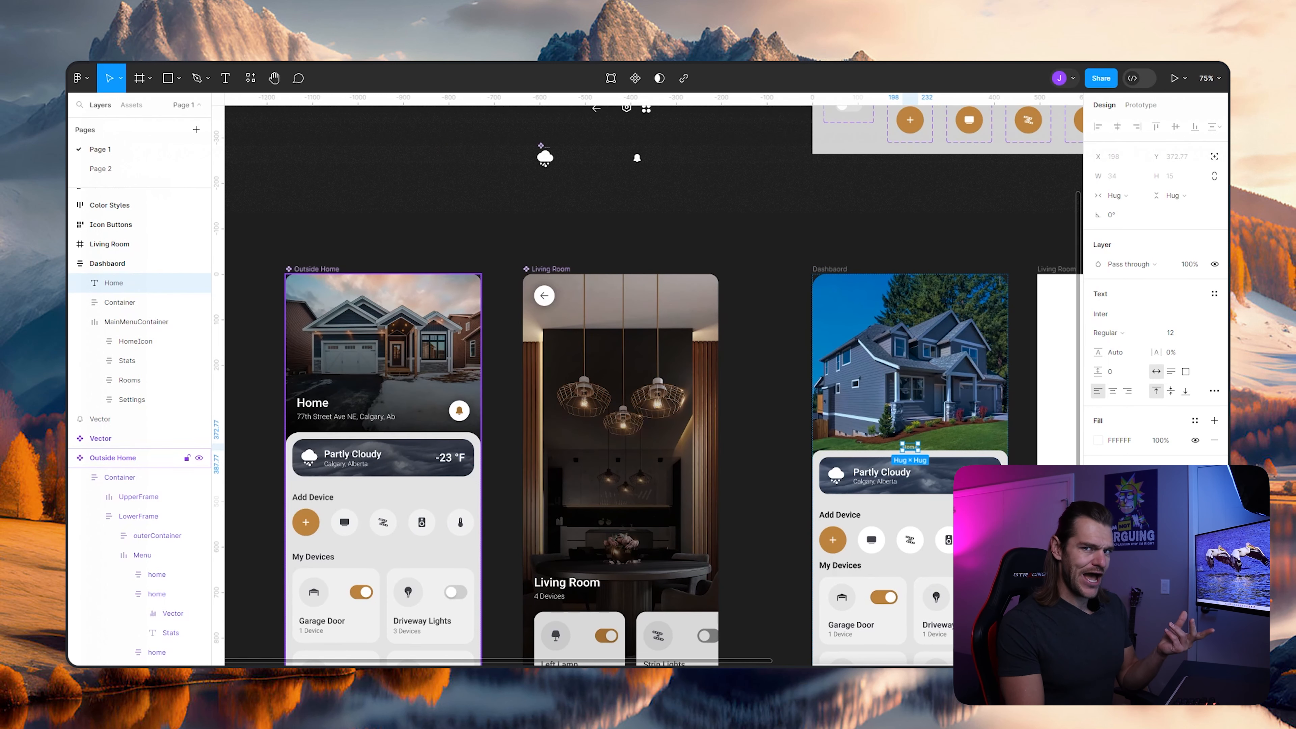
{"action": "left_click_drag", "start_coordinate": [911, 448], "coordinate": [862, 444]}
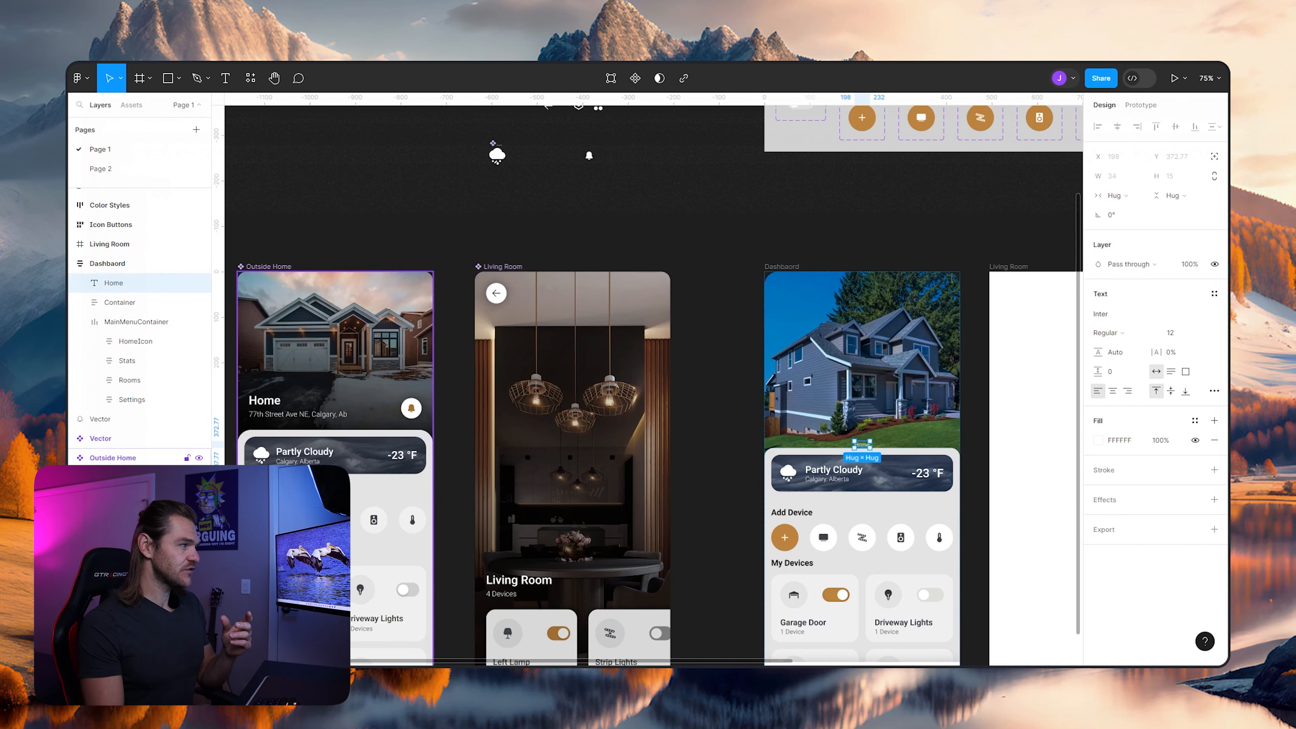
- Check the Outside Home title's typography and apply the Heading 1 text style to the dashboard's Home text
{"action": "left_click", "coordinate": [264, 401], "text": "ctrl"}
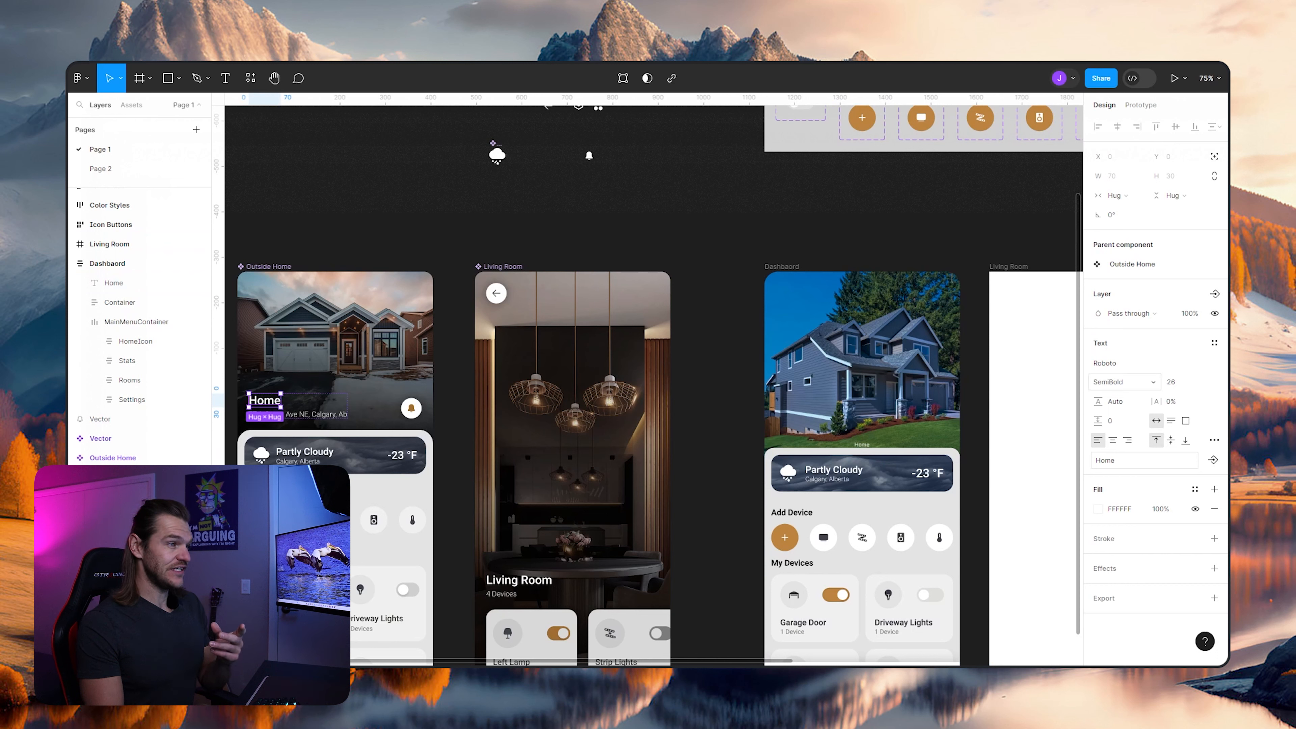
{"action": "left_click", "coordinate": [114, 283]}
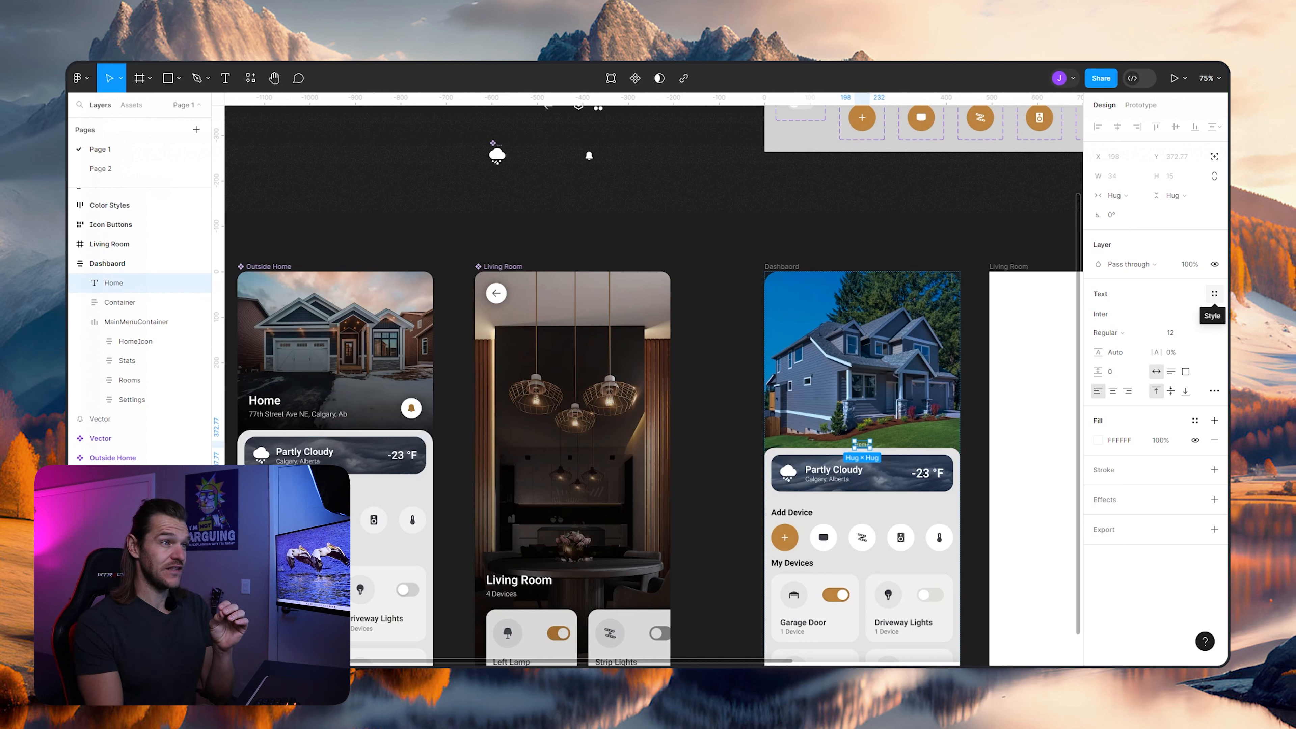
{"action": "left_click", "coordinate": [1215, 294]}
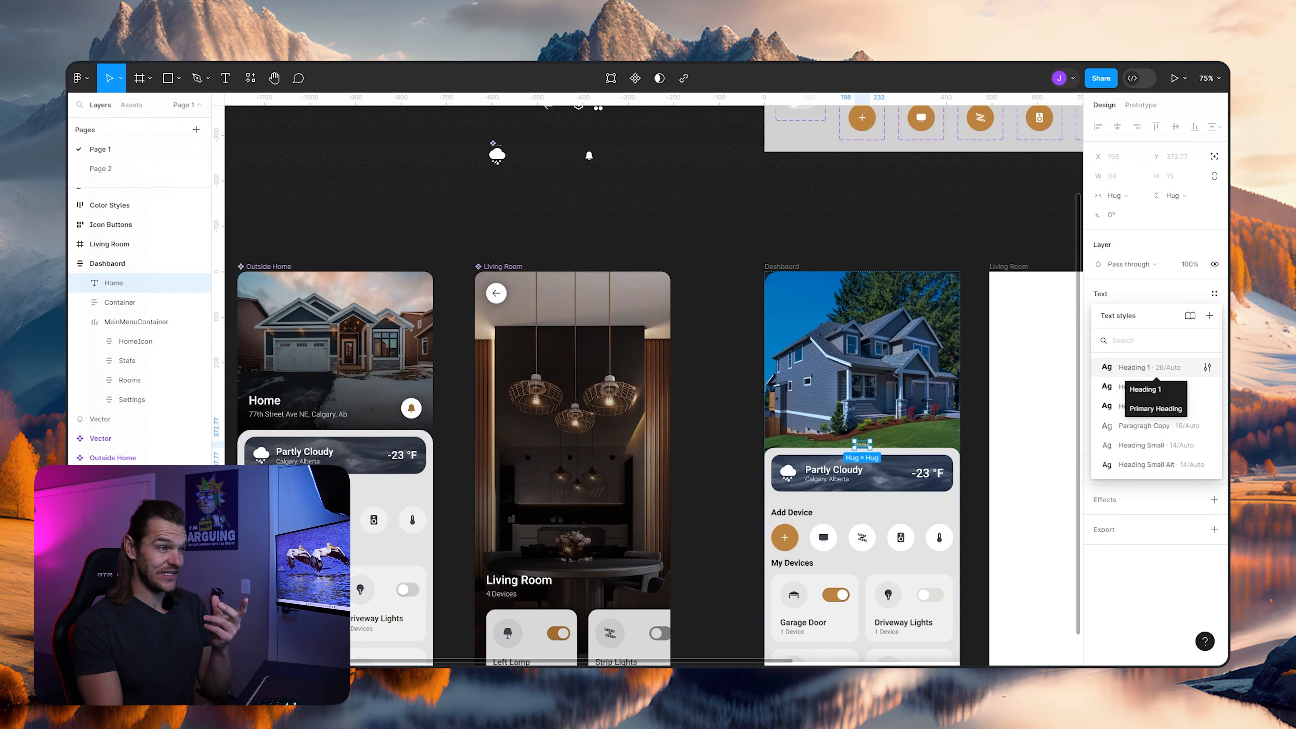
{"action": "left_click", "coordinate": [1148, 367]}
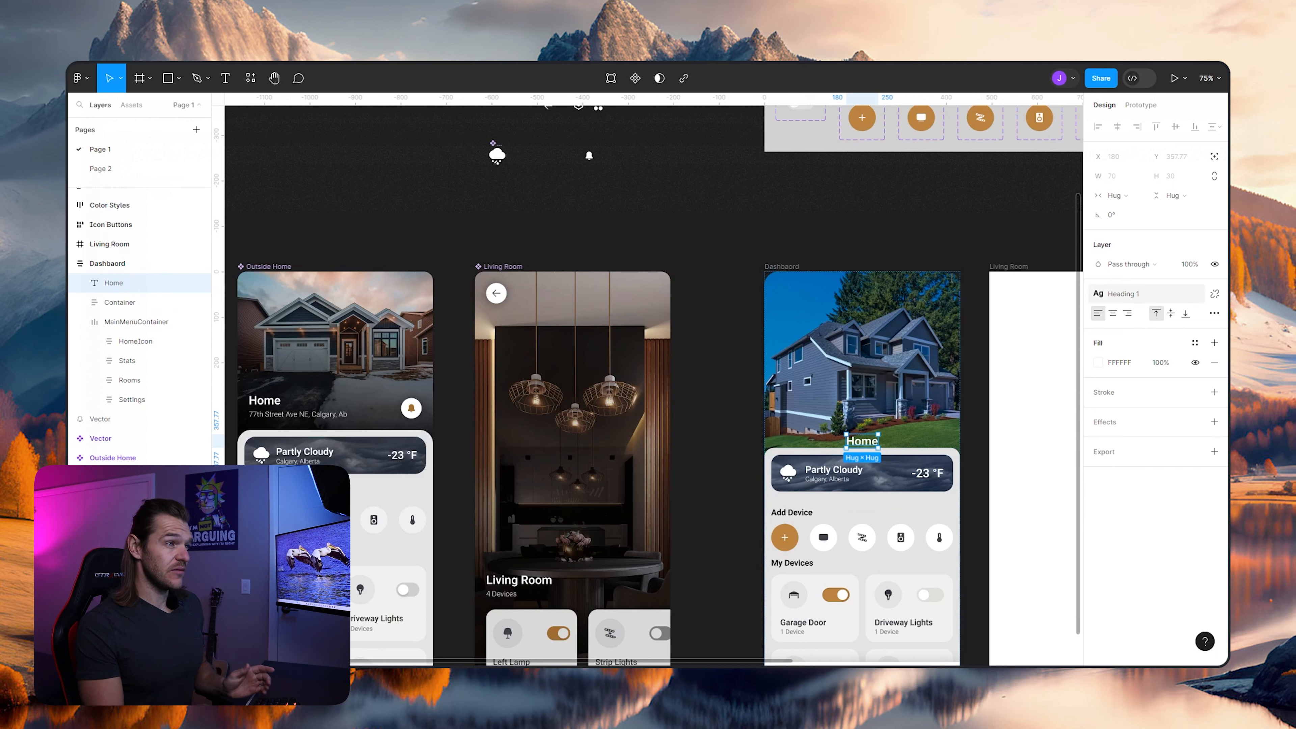
- Detach the Heading 1 style from the dashboard's Home text and reapply it
{"action": "left_click", "coordinate": [1215, 294]}
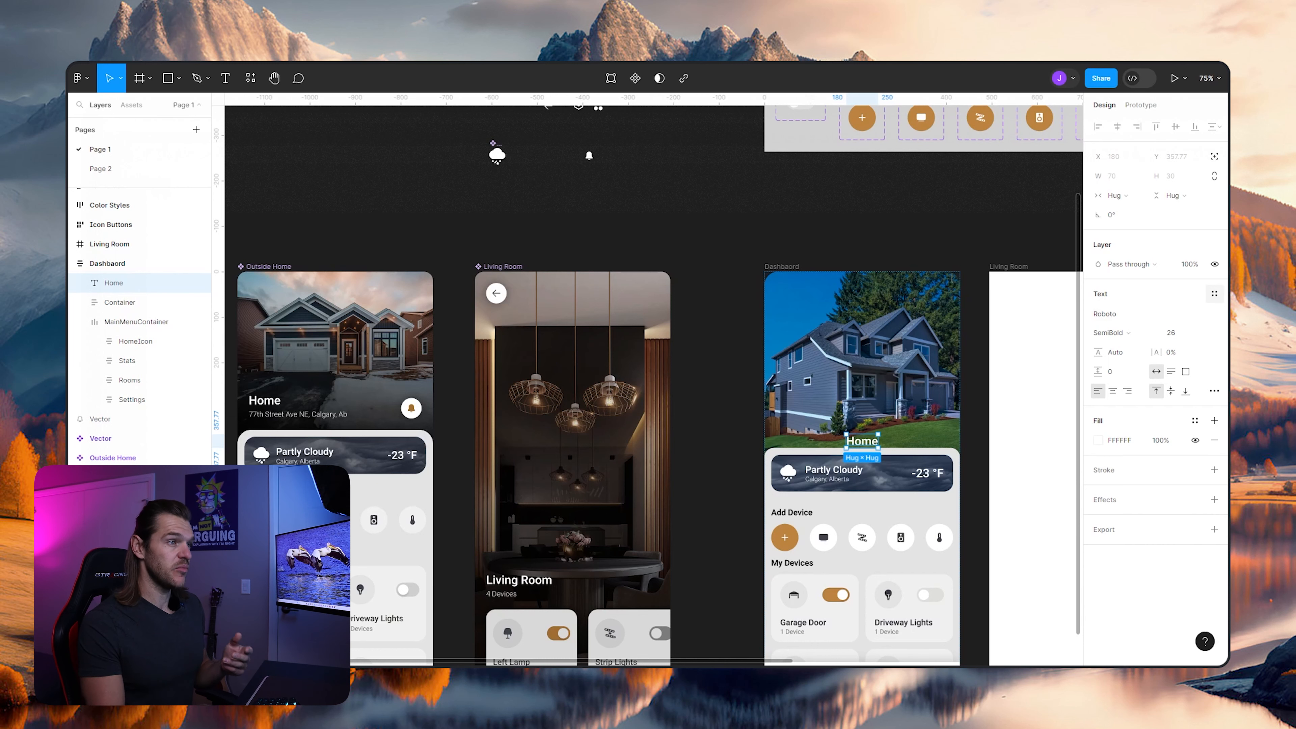
{"action": "left_click", "coordinate": [1215, 293]}
{"action": "left_click", "coordinate": [1123, 368]}
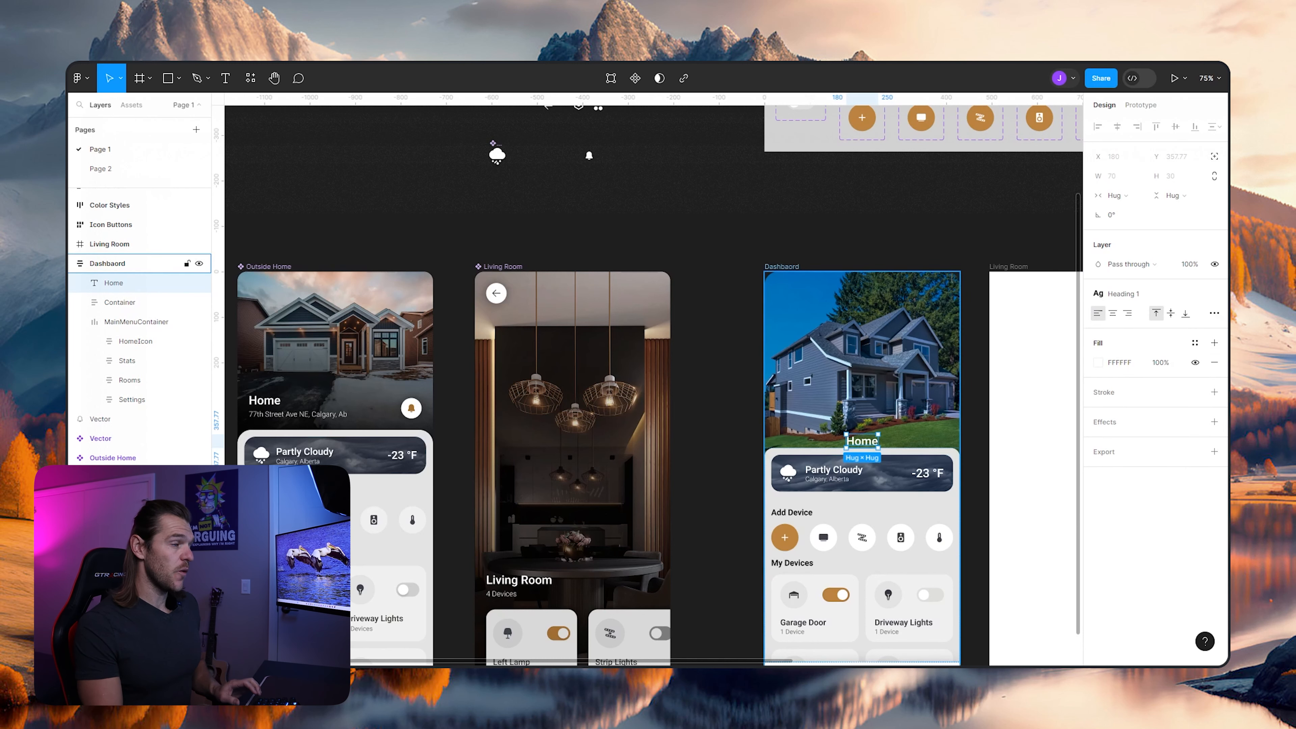
- Duplicate the dashboard's Home text and replace the copy's content with the home's street and city address
{"action": "scroll", "coordinate": [956, 430], "scroll_direction": "up", "scroll_amount": 5}
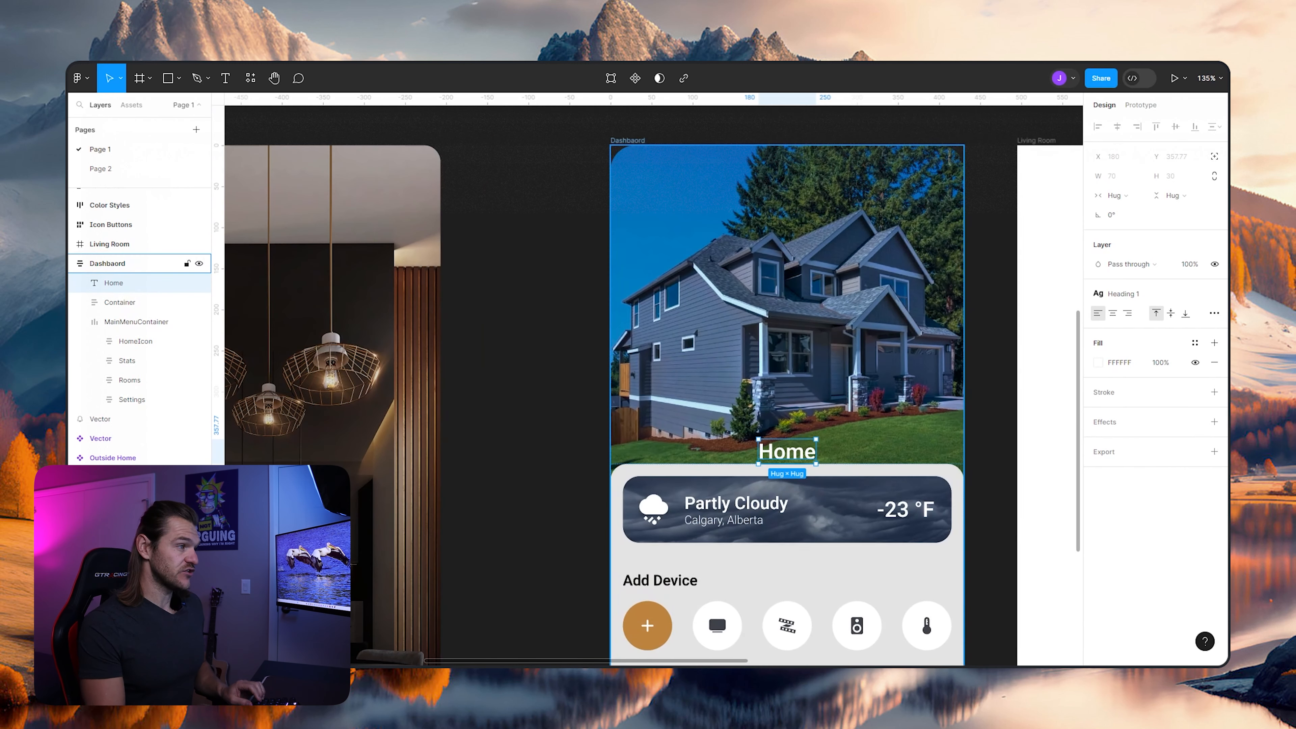
{"action": "scroll", "coordinate": [949, 536], "scroll_direction": "up", "scroll_amount": 1}
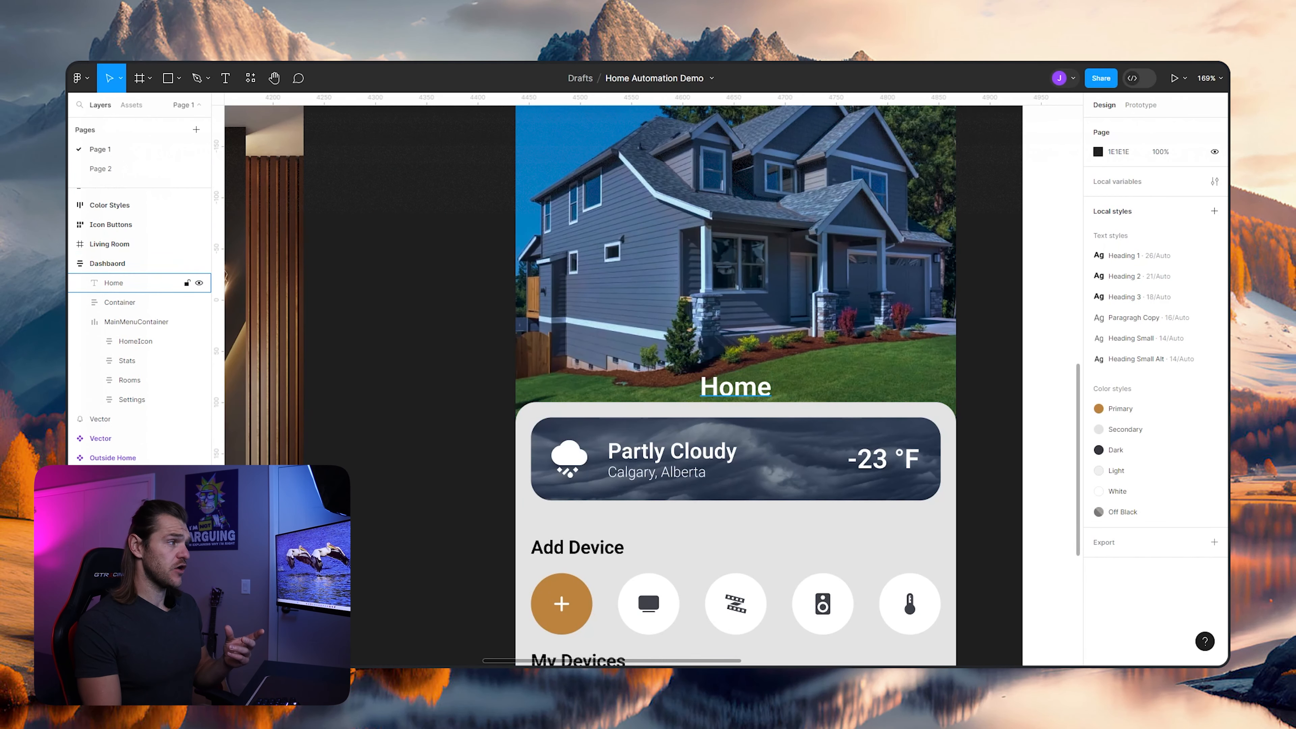
{"action": "left_click", "coordinate": [736, 387]}
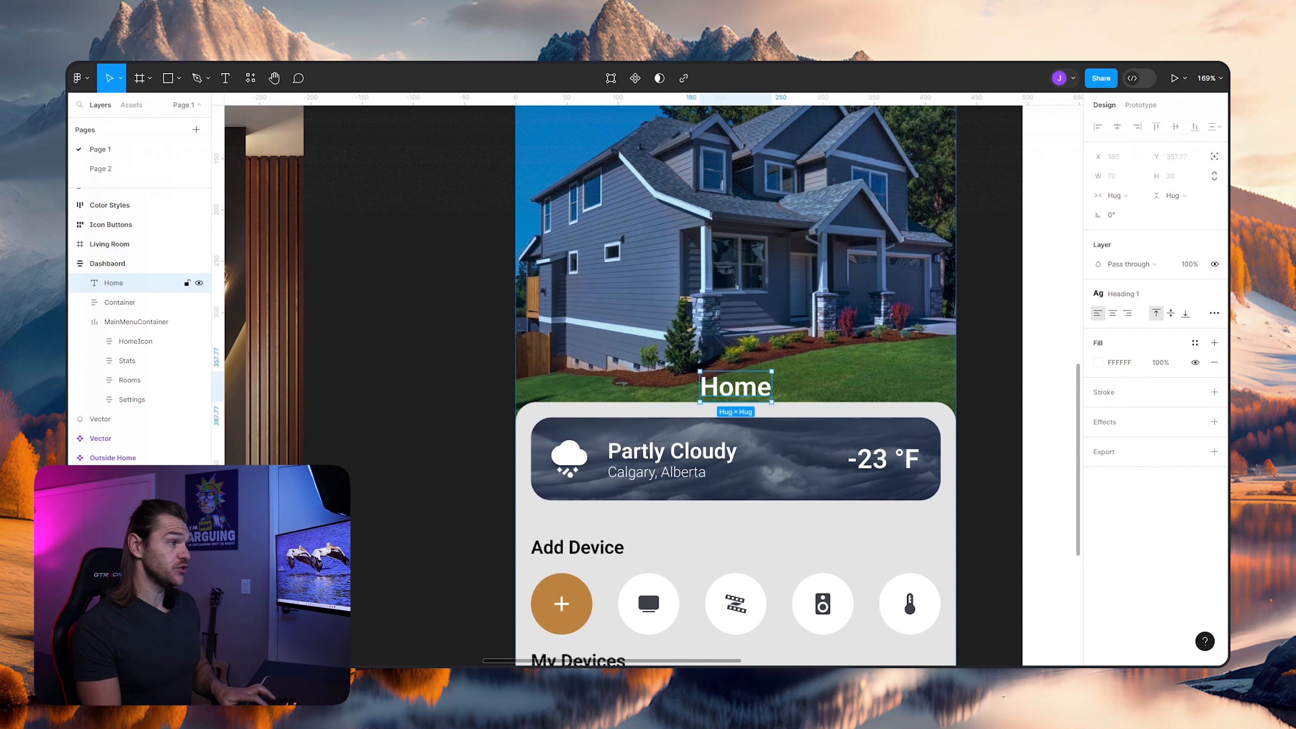
{"action": "key", "text": "ctrl+d"}
{"action": "type", "text": "1"}
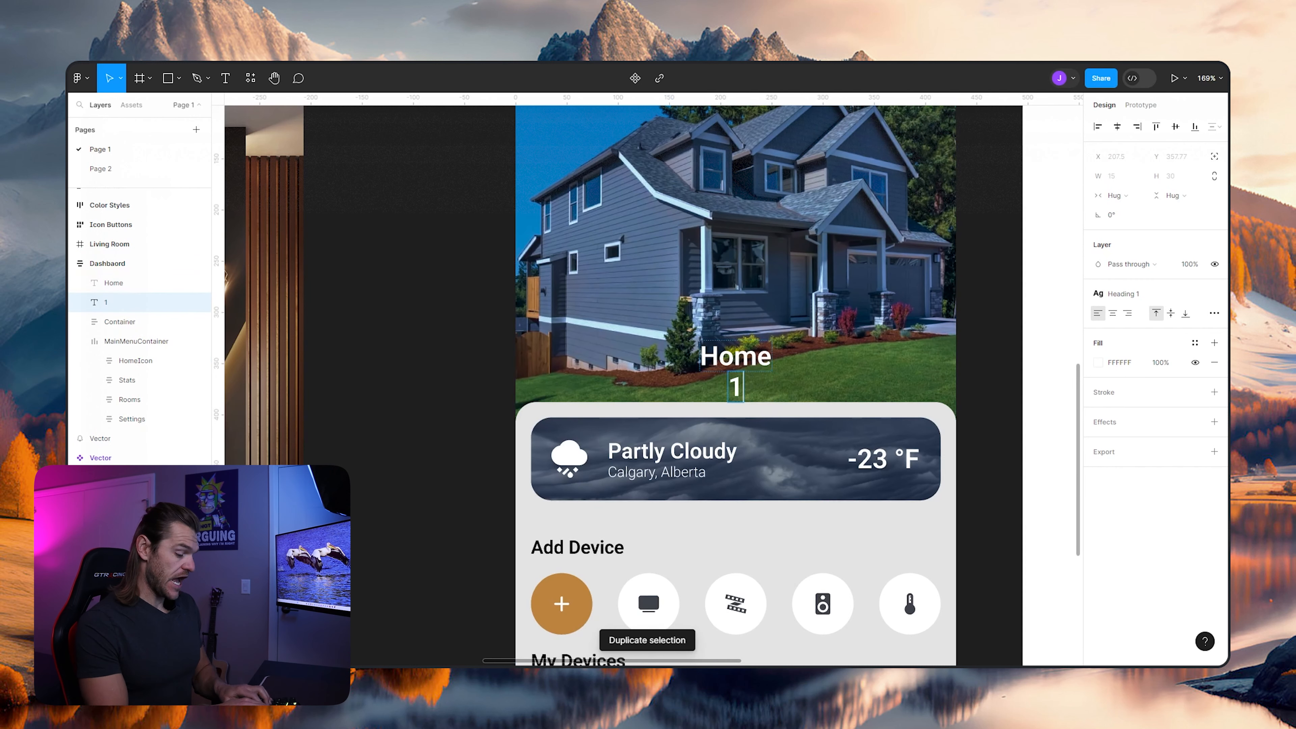
{"action": "type", "text": "7th Av"}
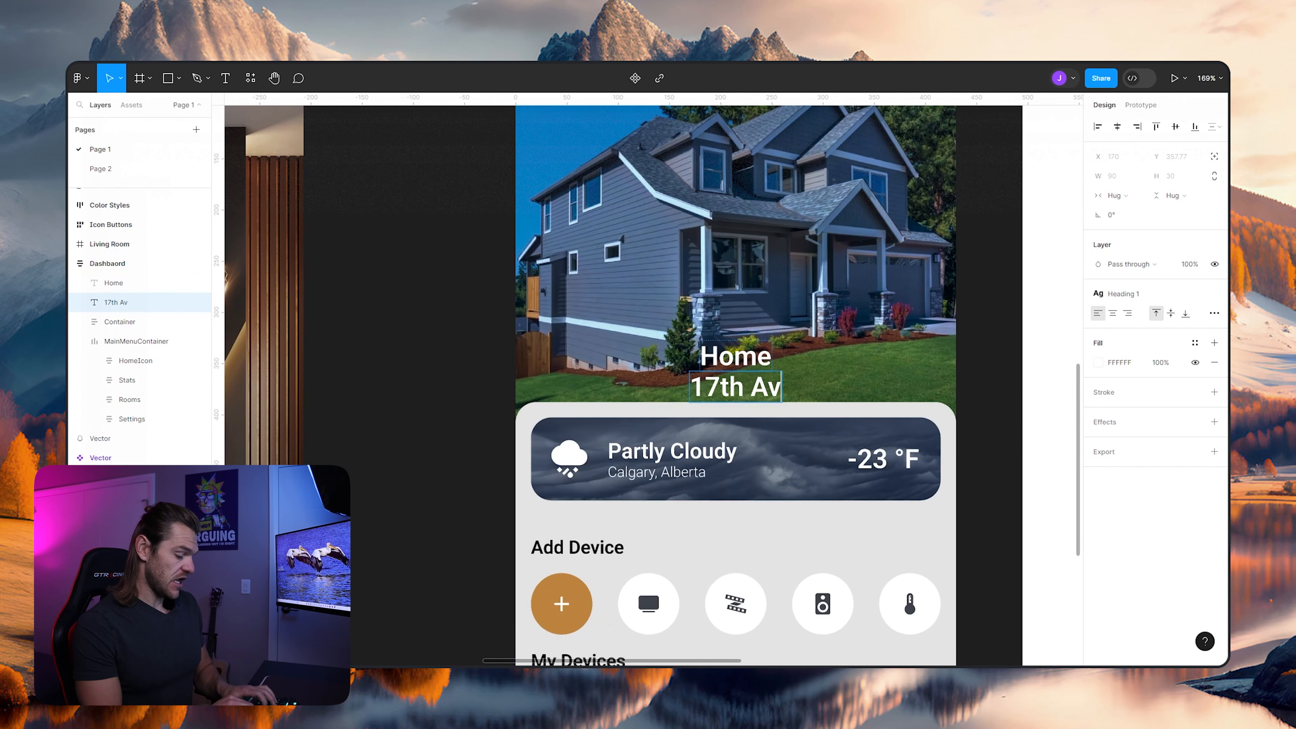
{"action": "type", "text": "e SE, C"}
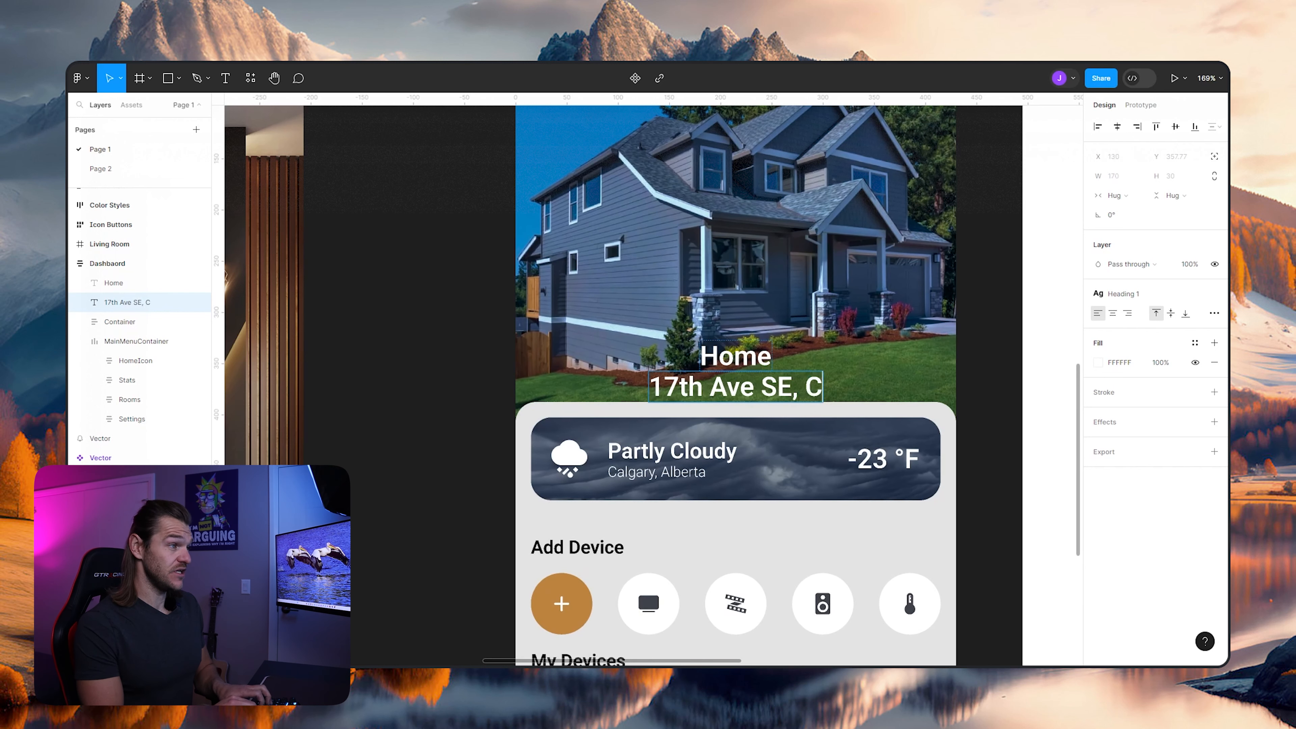
{"action": "type", "text": "algary, Ab"}
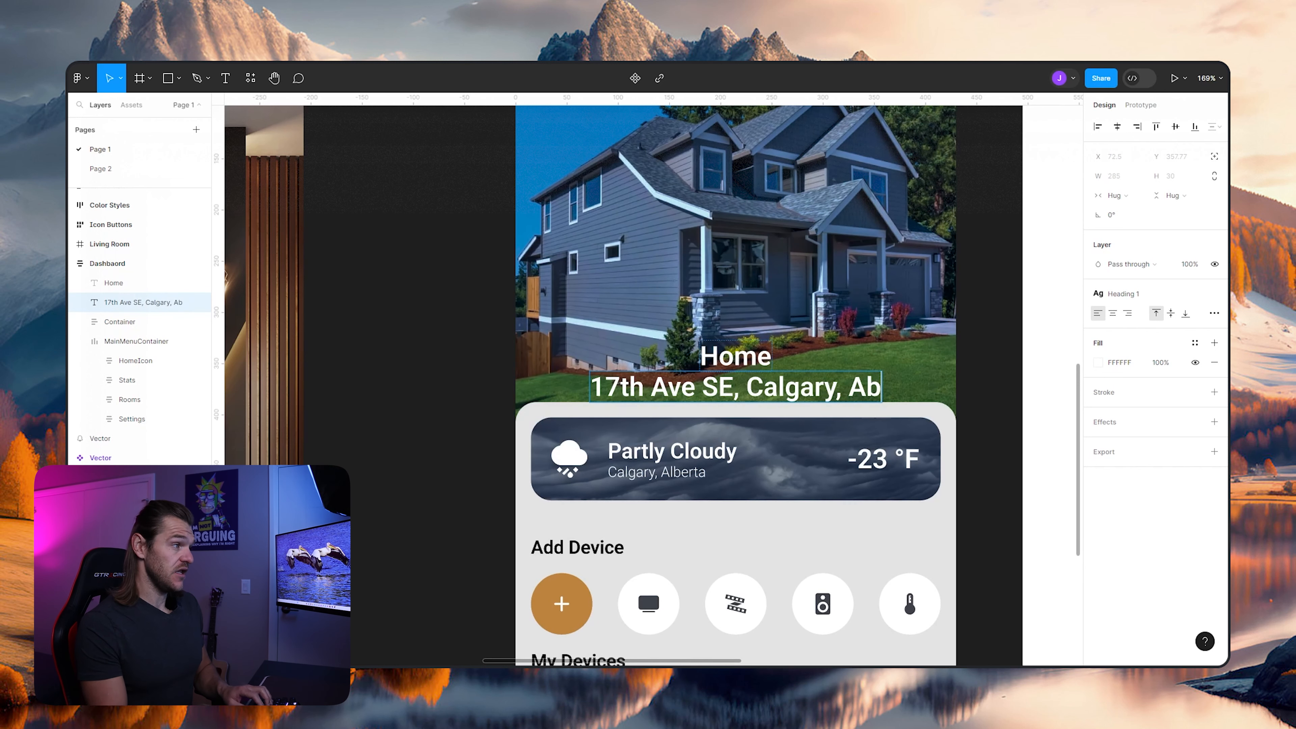
{"action": "key", "text": "Escape"}
- Check the Outside Home address line's typography and apply the Paragragh Copy text style to the dashboard's address line
{"action": "scroll", "coordinate": [847, 333], "scroll_direction": "up", "scroll_amount": 3}
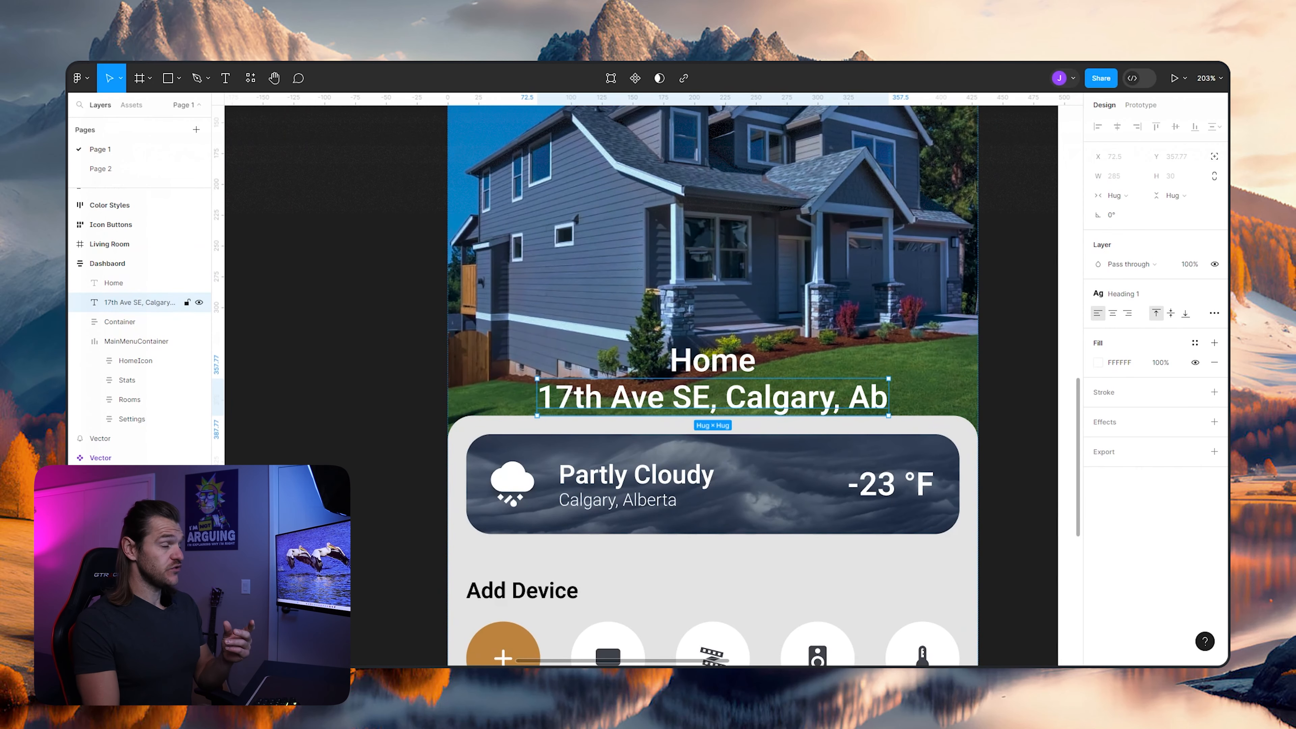
{"action": "left_click_drag", "start_coordinate": [257, 418], "coordinate": [878, 367]}
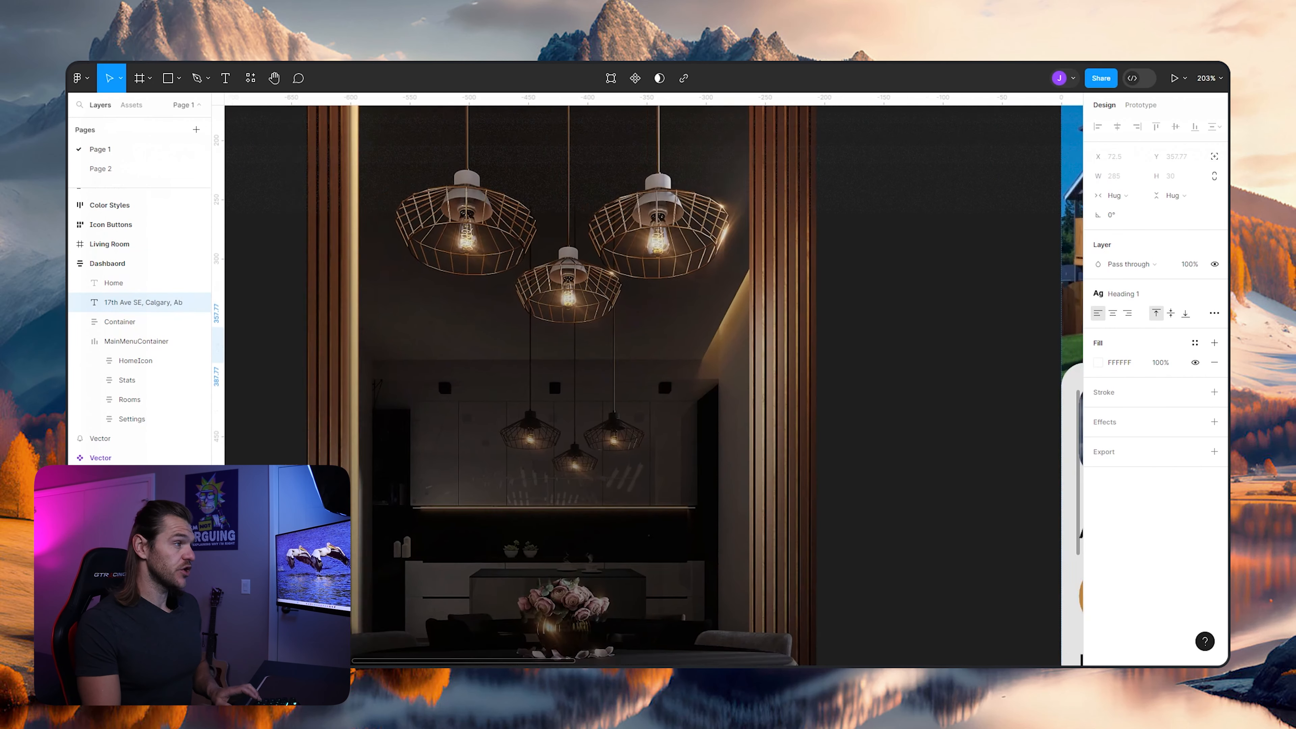
{"action": "scroll", "coordinate": [878, 367], "scroll_direction": "down", "scroll_amount": 5}
{"action": "left_click", "coordinate": [396, 325], "text": "ctrl"}
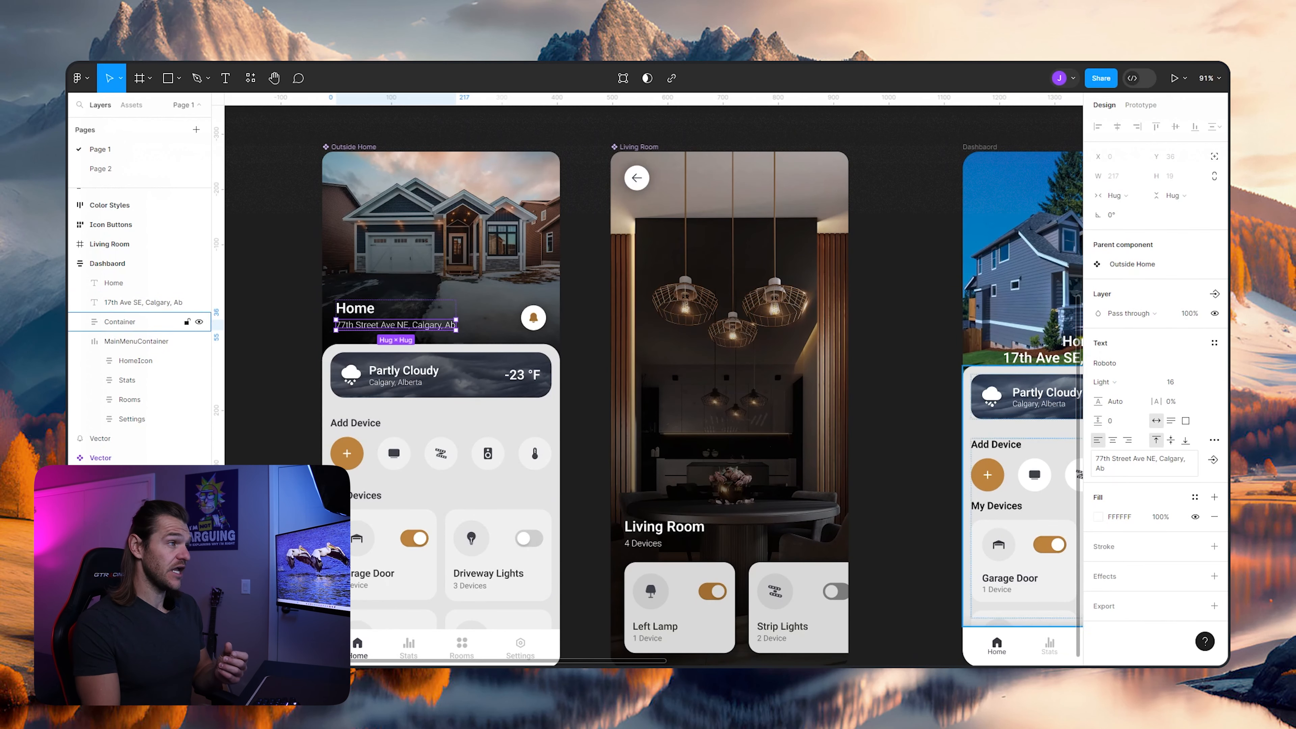
{"action": "left_click_drag", "start_coordinate": [905, 353], "coordinate": [639, 472]}
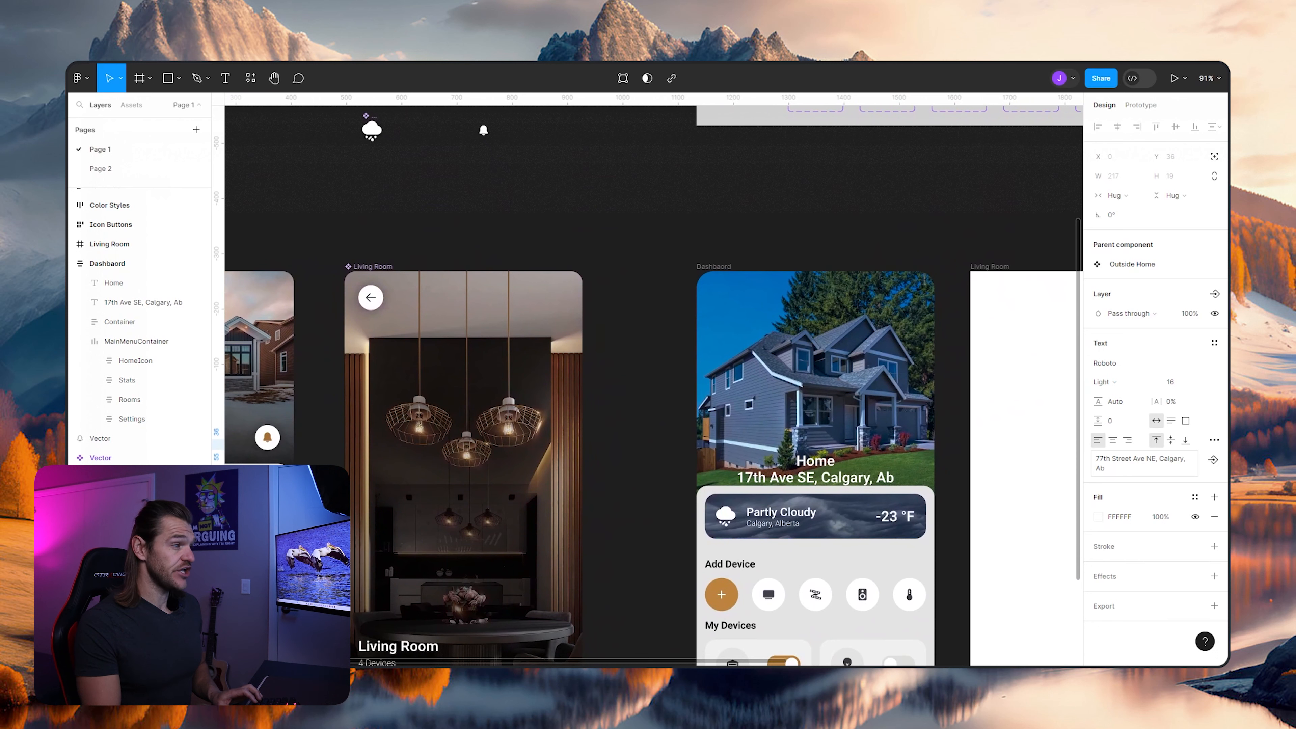
{"action": "left_click", "coordinate": [640, 472]}
{"action": "left_click", "coordinate": [143, 302]}
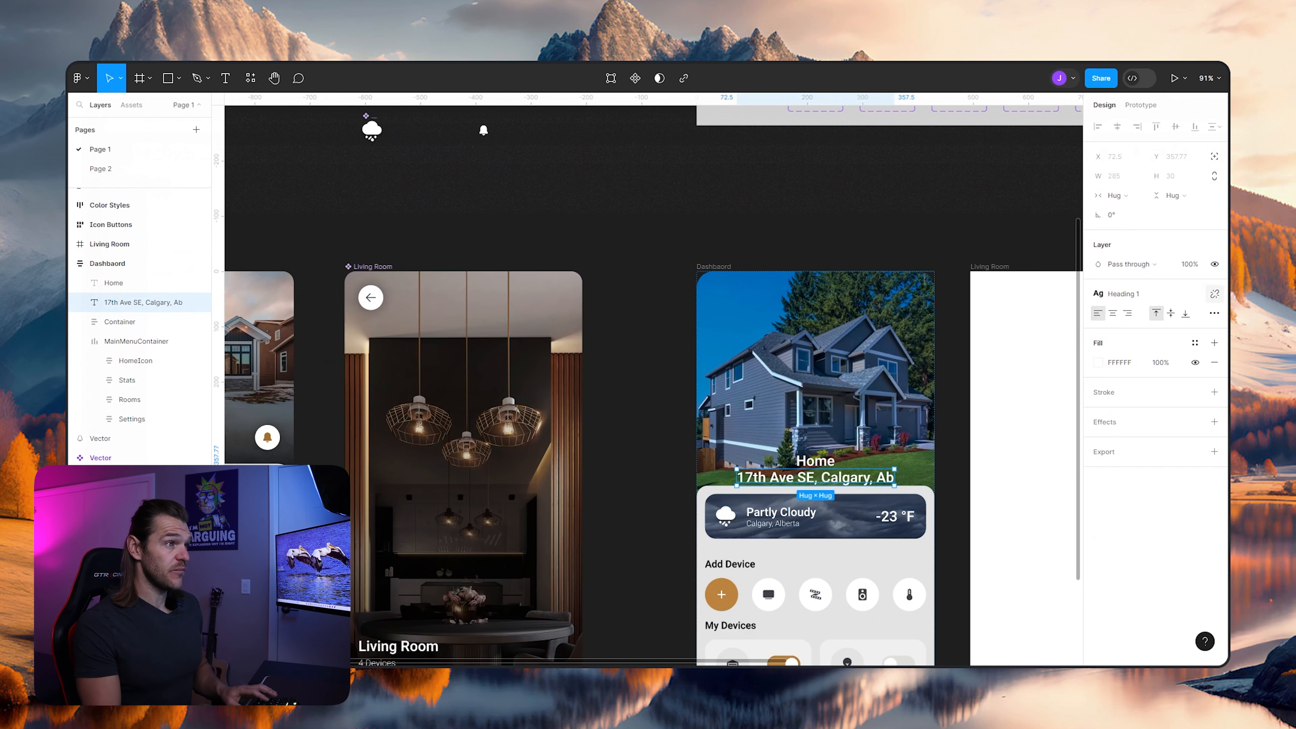
{"action": "scroll", "coordinate": [847, 508], "scroll_direction": "up", "scroll_amount": 4}
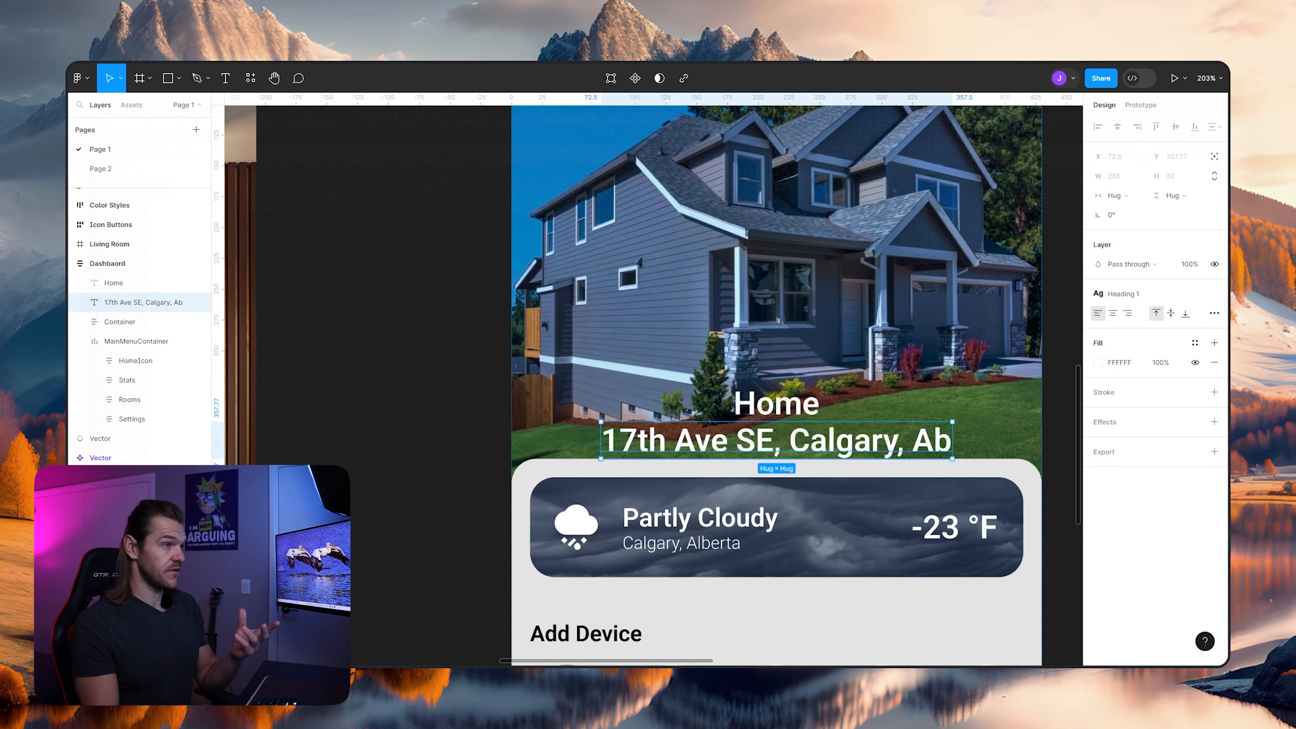
{"action": "left_click", "coordinate": [1214, 294]}
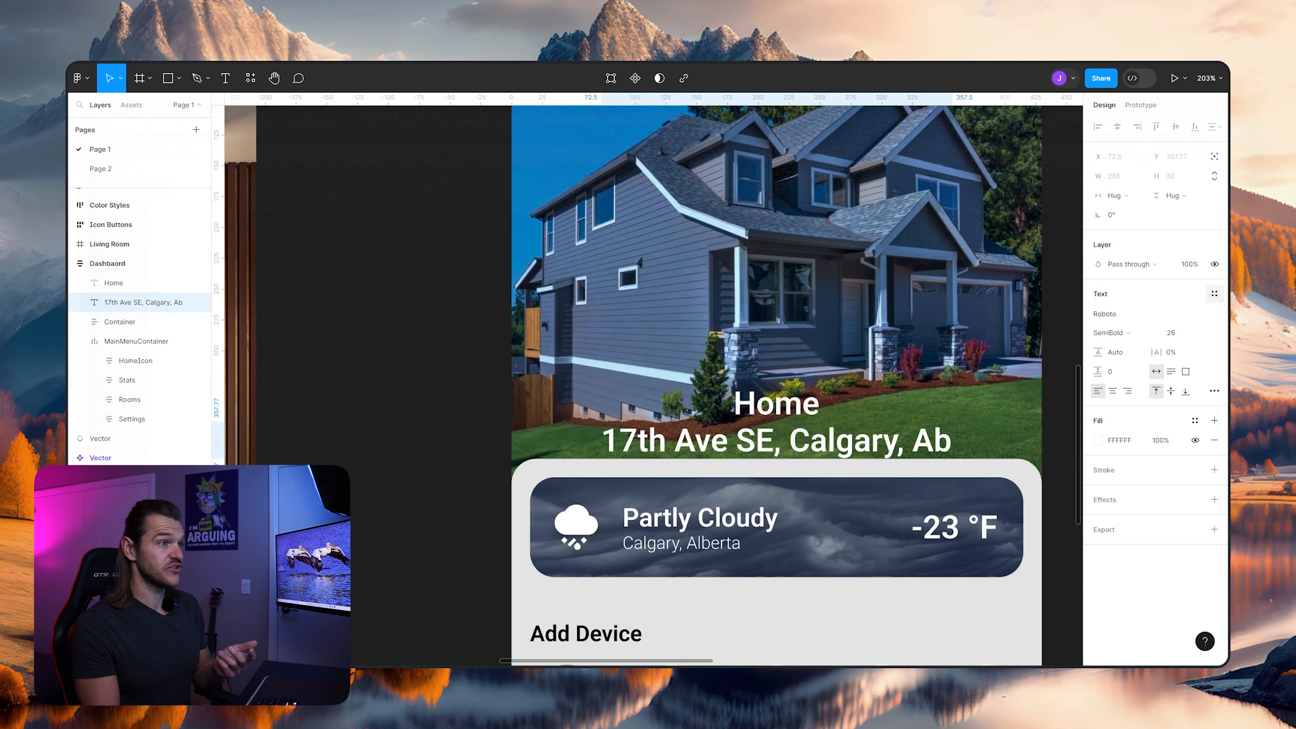
{"action": "left_click", "coordinate": [1214, 294]}
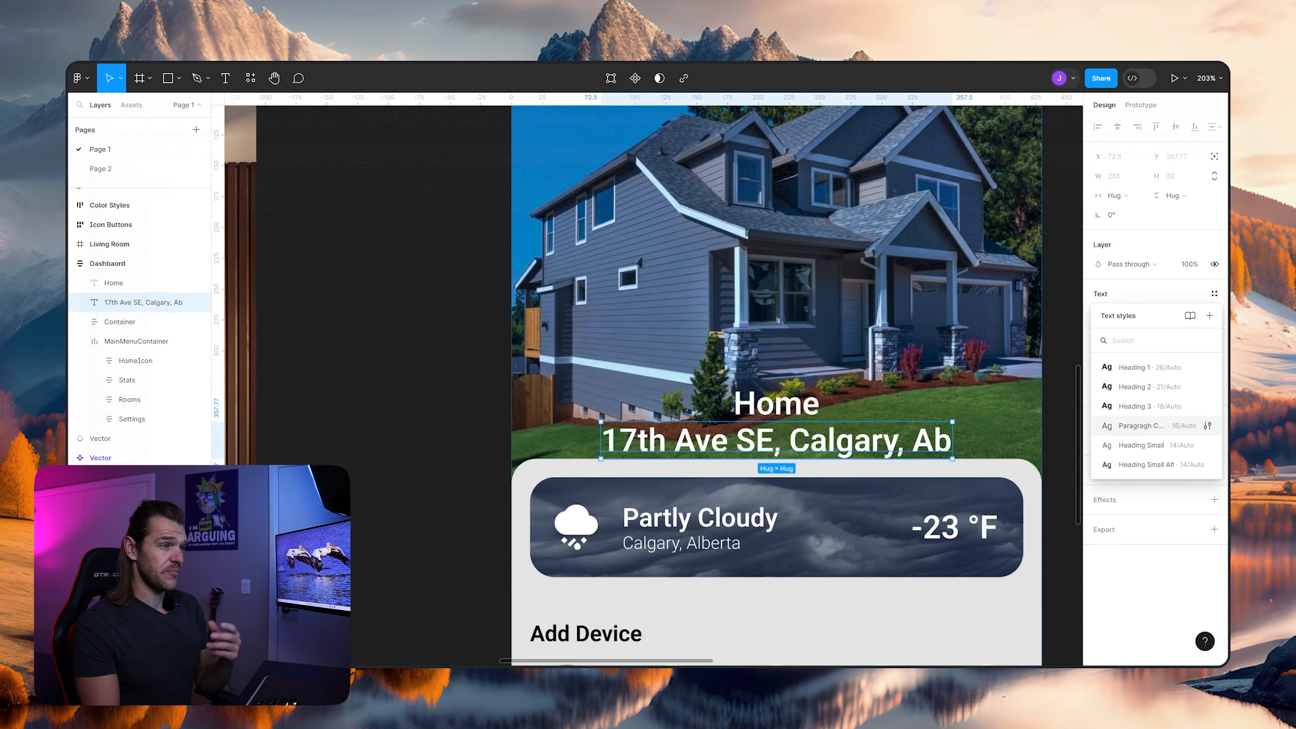
{"action": "left_click", "coordinate": [1141, 426]}
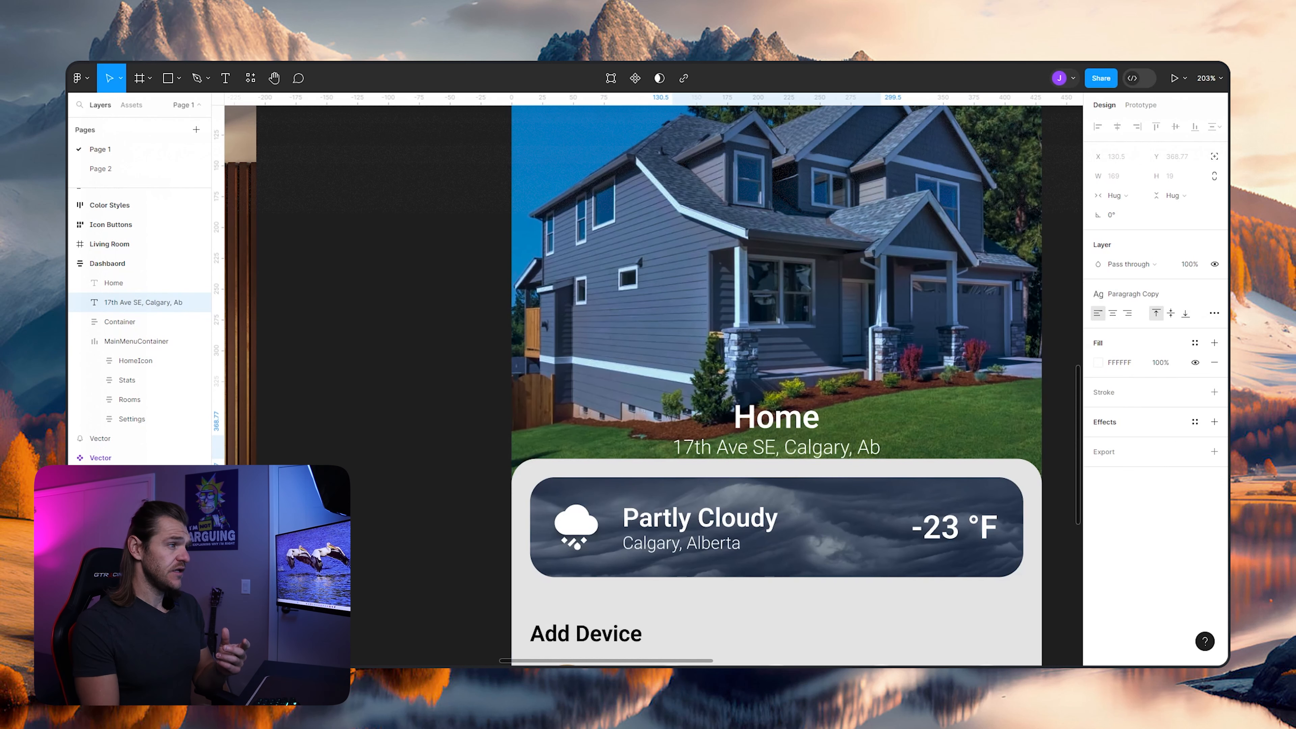
- Detach the Paragragh Copy style from the dashboard's address line and reapply it
{"action": "left_click", "coordinate": [1214, 294]}
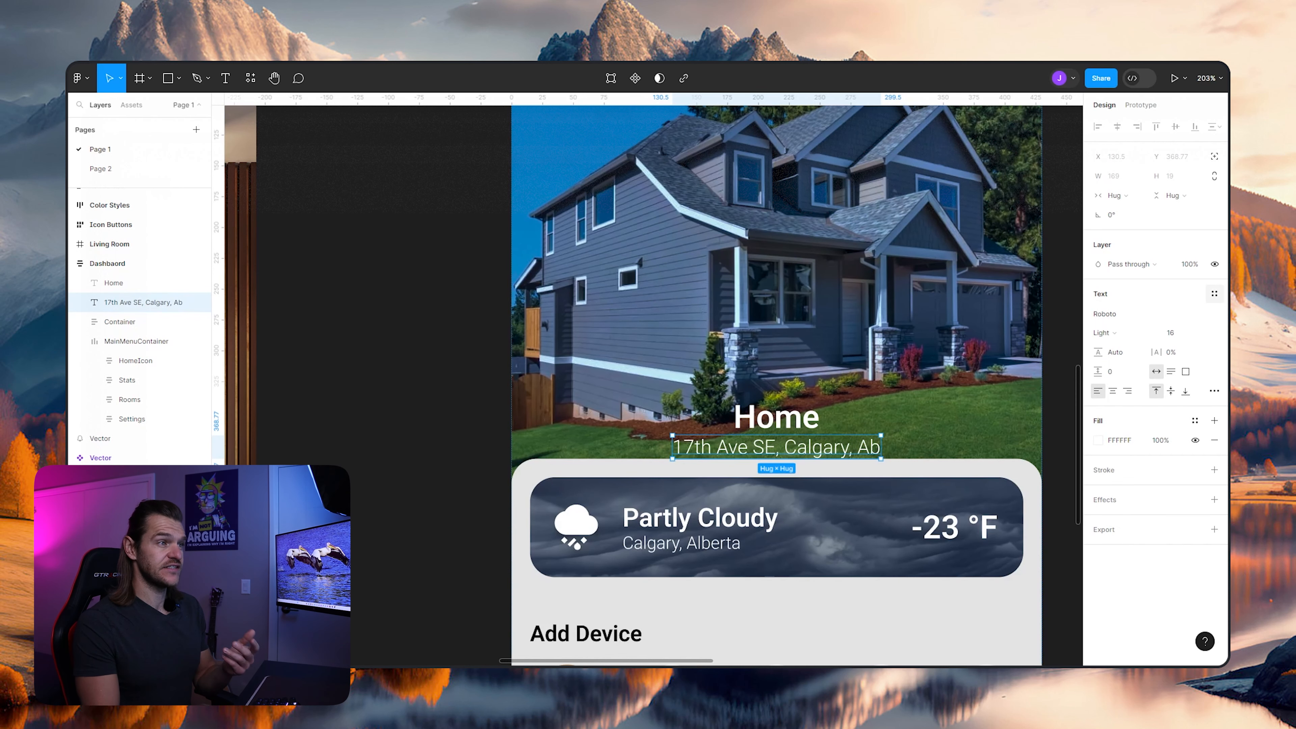
{"action": "left_click", "coordinate": [1215, 294]}
{"action": "left_click", "coordinate": [1149, 426]}
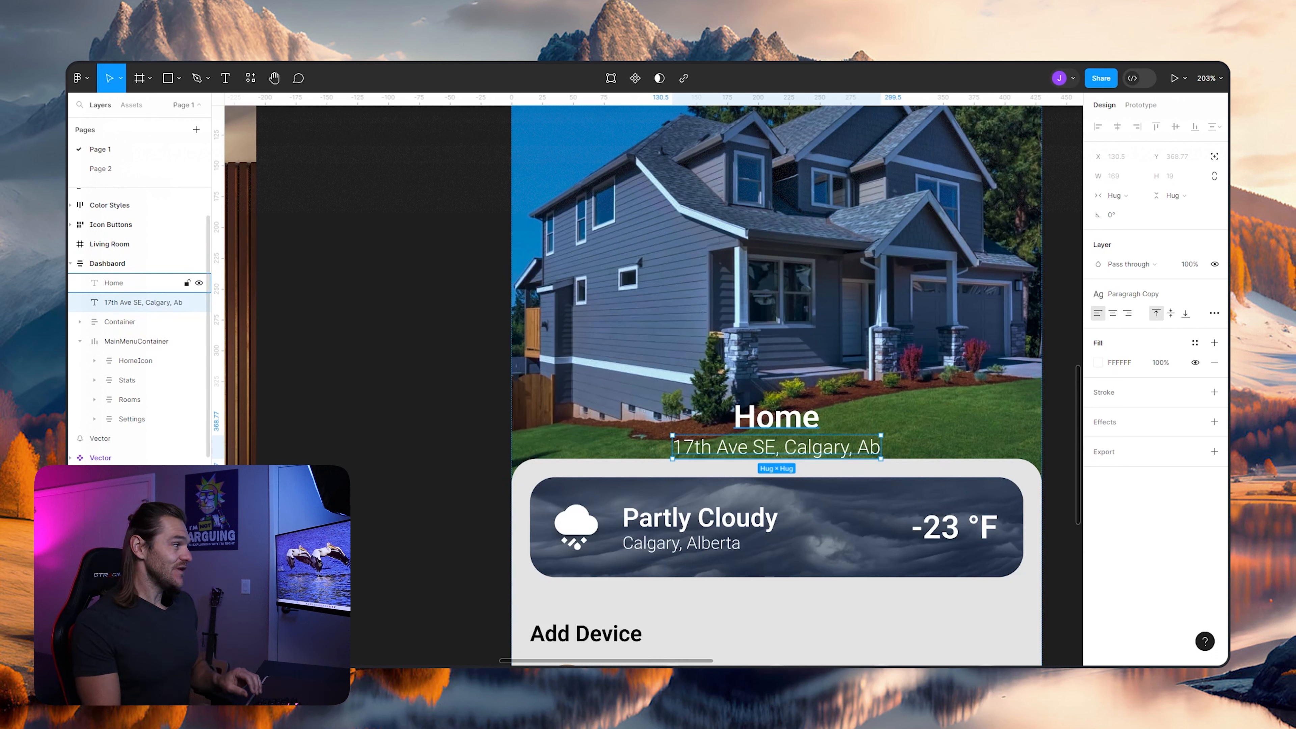
- Group the dashboard's Home and address texts into a vertical auto layout frame with left-aligned content
{"action": "left_click", "coordinate": [138, 282], "text": "shift"}
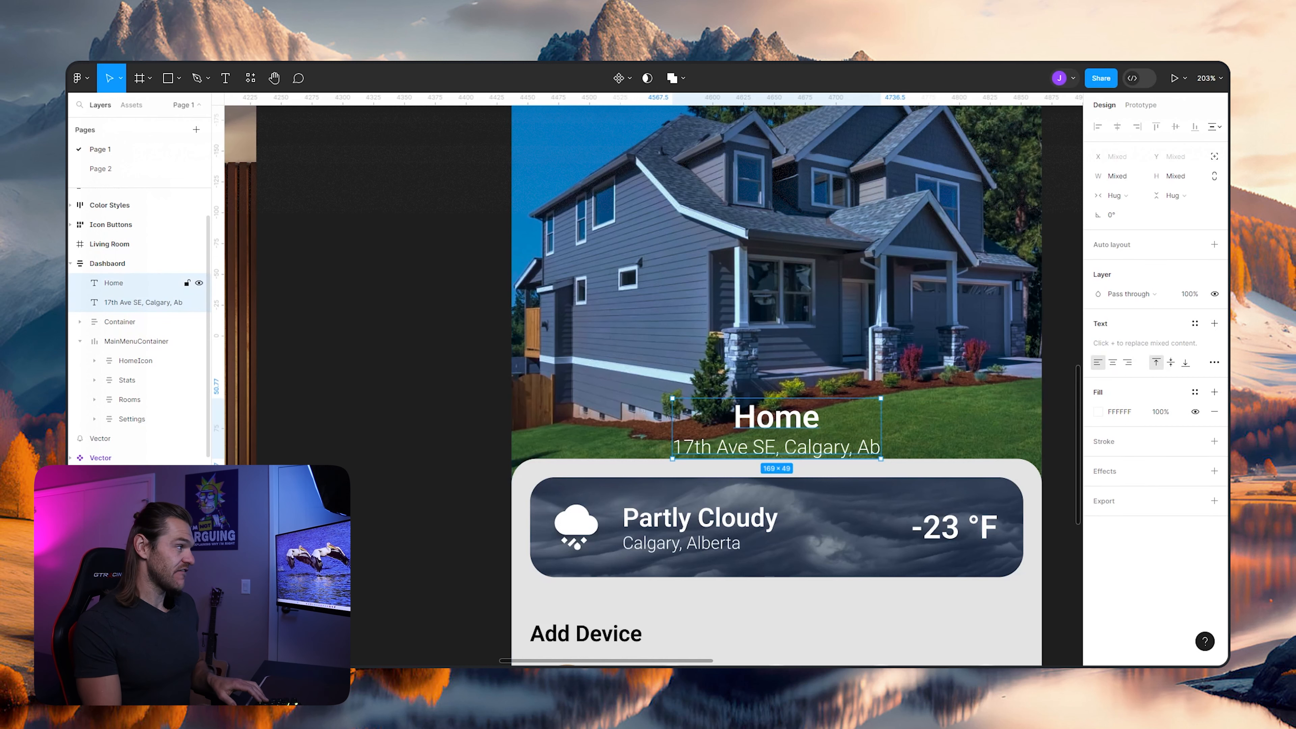
{"action": "key", "text": "ctrl+g"}
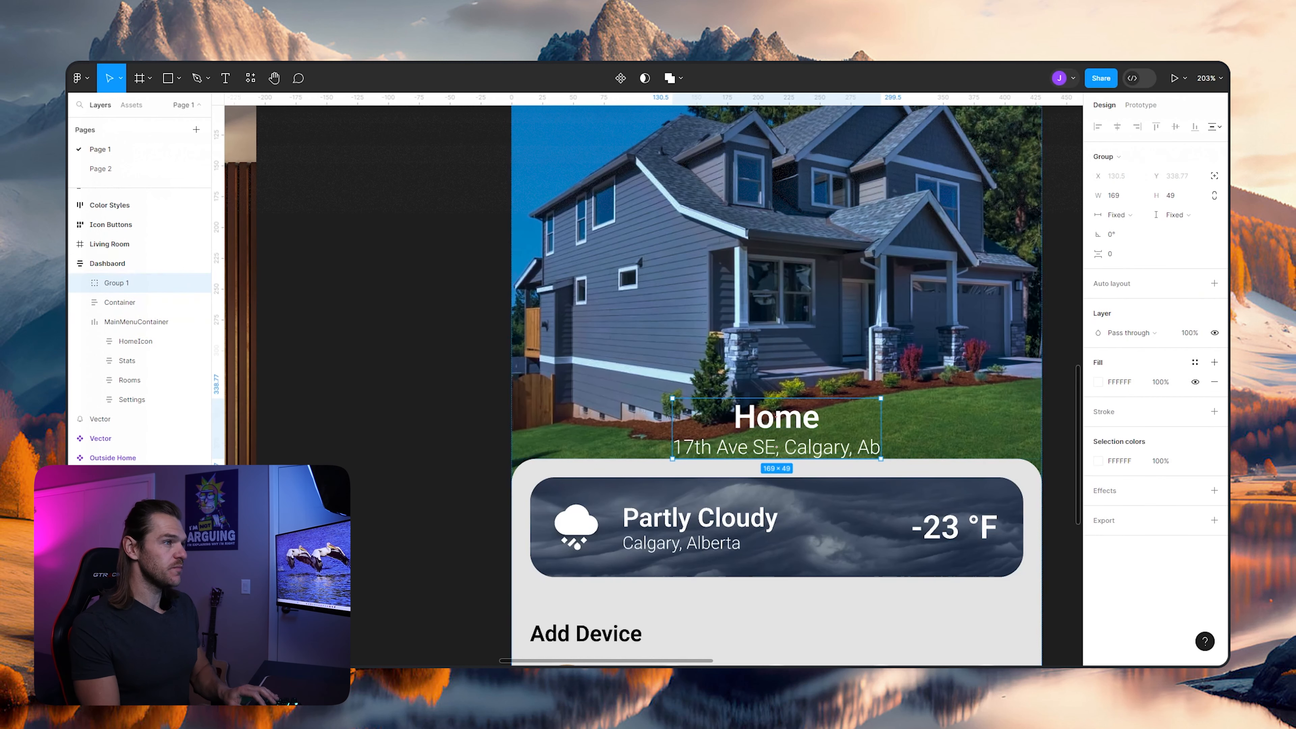
{"action": "key", "text": "shift+a"}
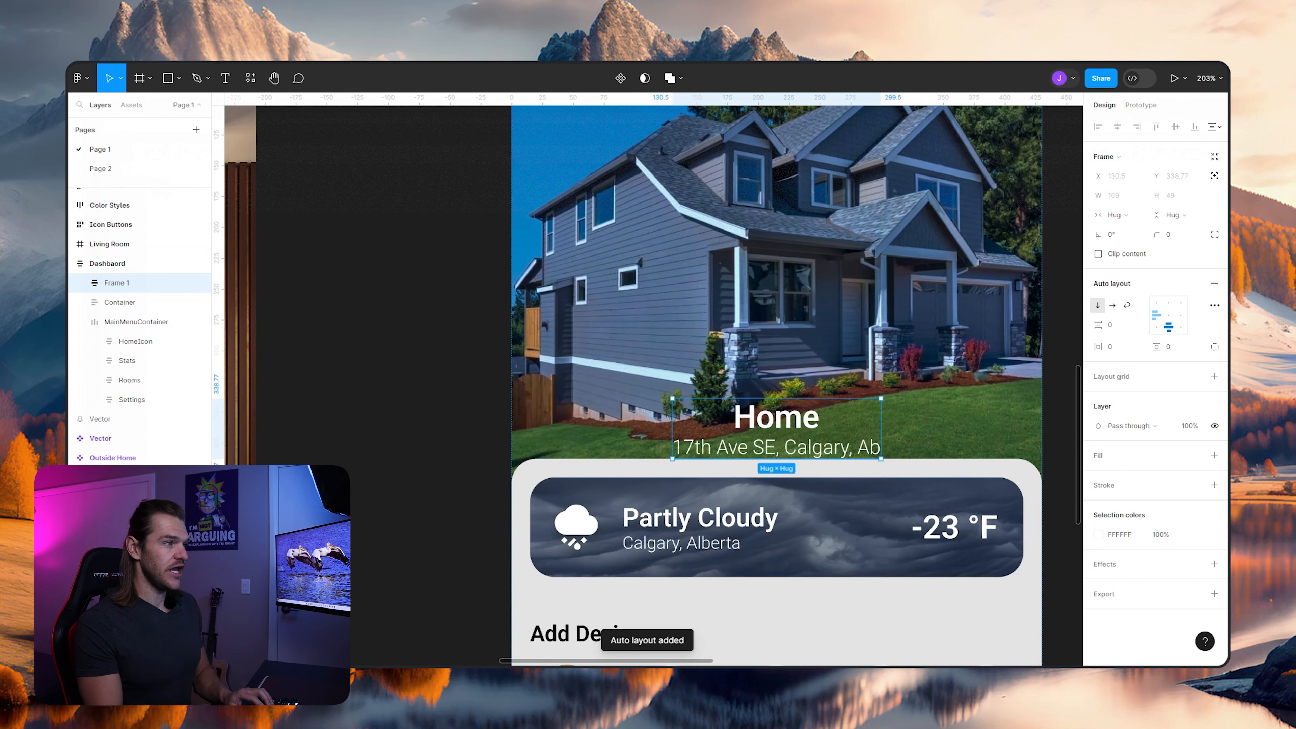
{"action": "left_click", "coordinate": [1157, 314]}
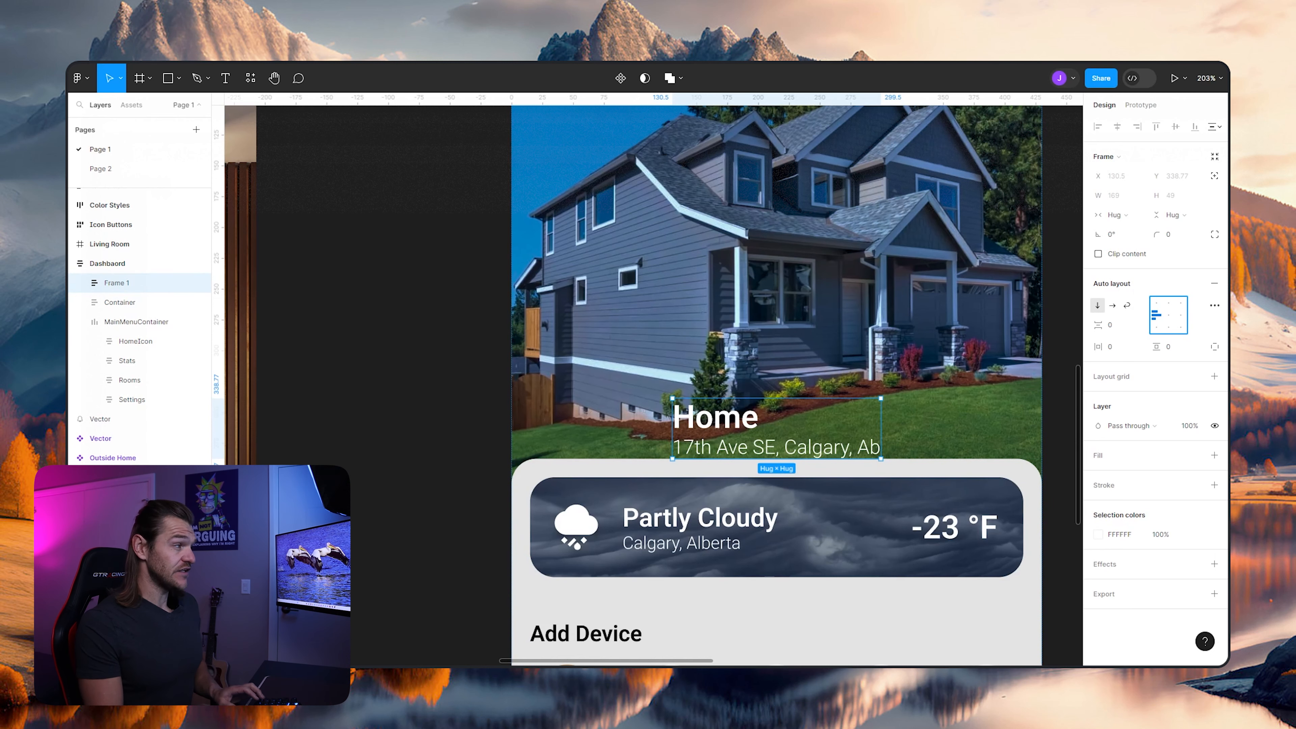
- Turn the white bell icon on the canvas above the screens into a component
{"action": "scroll", "coordinate": [398, 425], "scroll_direction": "down", "scroll_amount": 4}
{"action": "left_click_drag", "start_coordinate": [398, 425], "coordinate": [660, 634]}
{"action": "scroll", "coordinate": [448, 256], "scroll_direction": "up", "scroll_amount": 6}
{"action": "left_click_drag", "start_coordinate": [448, 256], "coordinate": [420, 270]}
{"action": "left_click", "coordinate": [573, 381]}
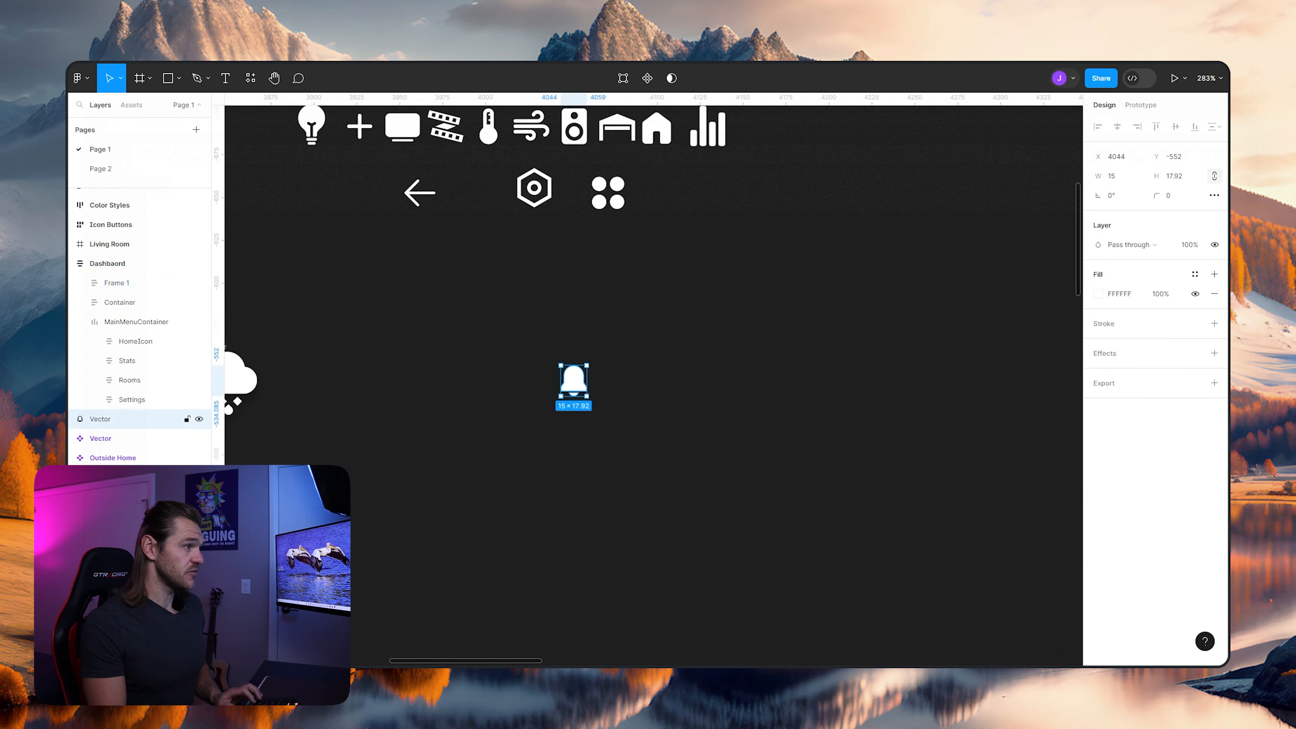
{"action": "right_click", "coordinate": [572, 381]}
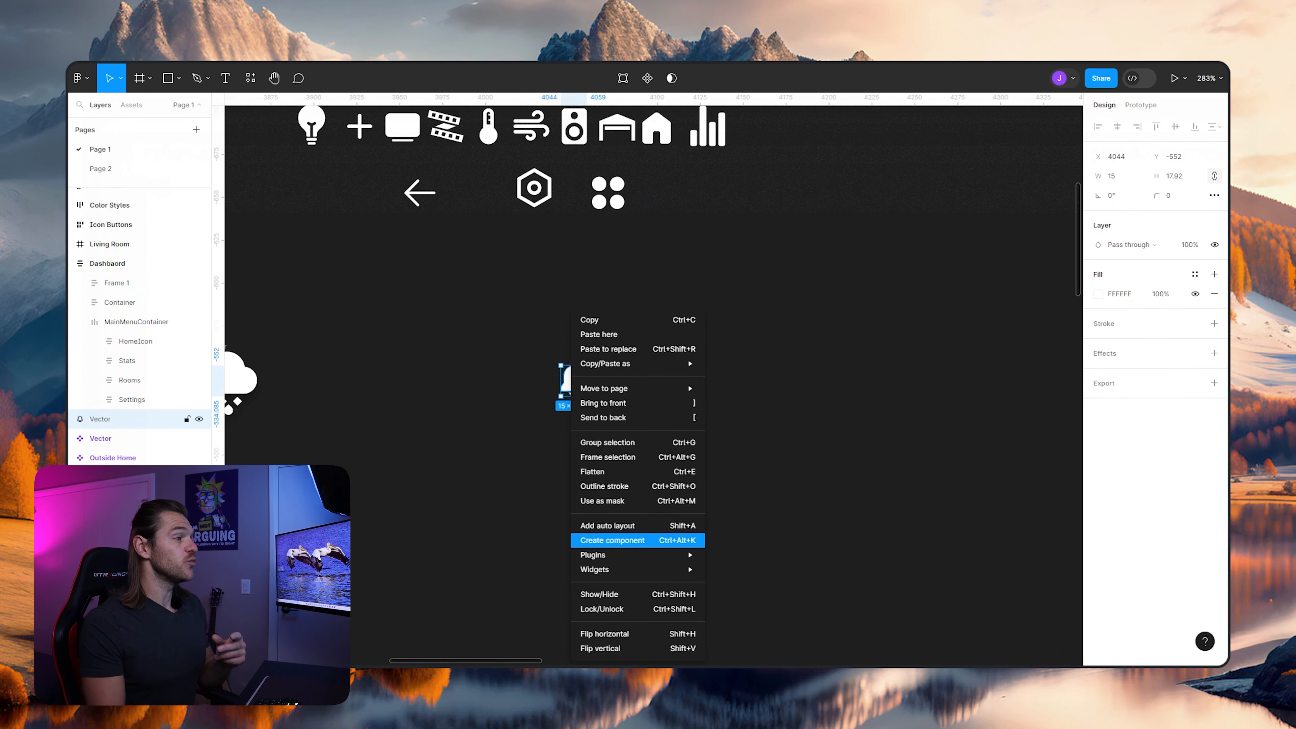
{"action": "left_click", "coordinate": [612, 540]}
- Rename the dashboard's auto layout frame holding the Home and address texts as Address
{"action": "left_click_drag", "start_coordinate": [836, 513], "coordinate": [404, 226]}
{"action": "scroll", "coordinate": [639, 380], "scroll_direction": "down", "scroll_amount": 4}
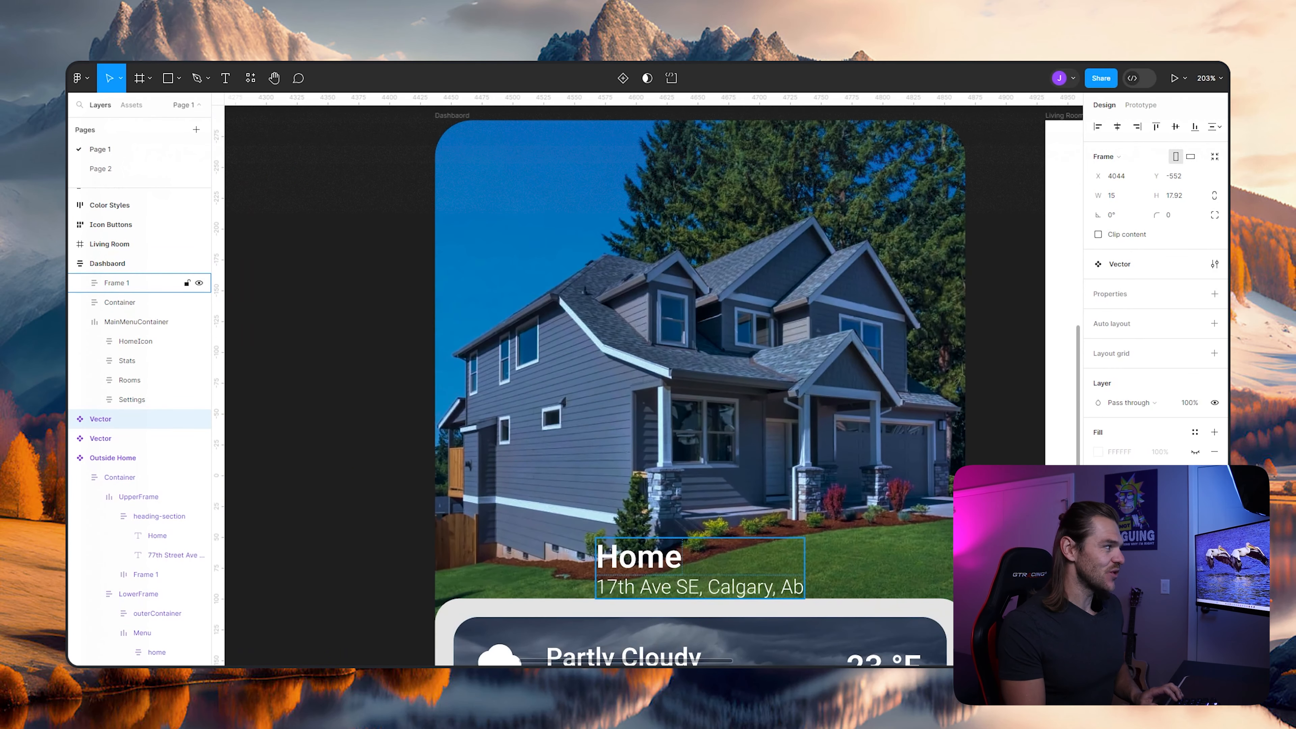
{"action": "left_click", "coordinate": [117, 283]}
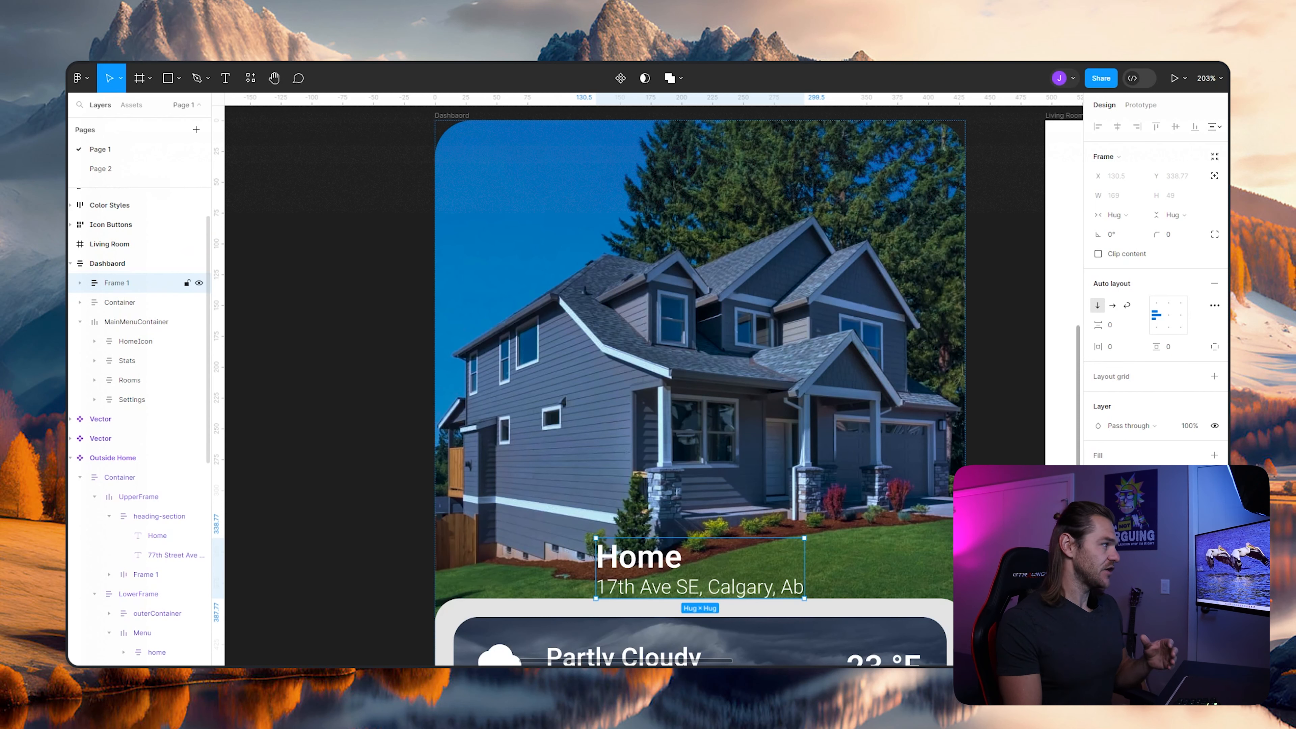
{"action": "key", "text": "ctrl+r"}
{"action": "type", "text": "Address"}
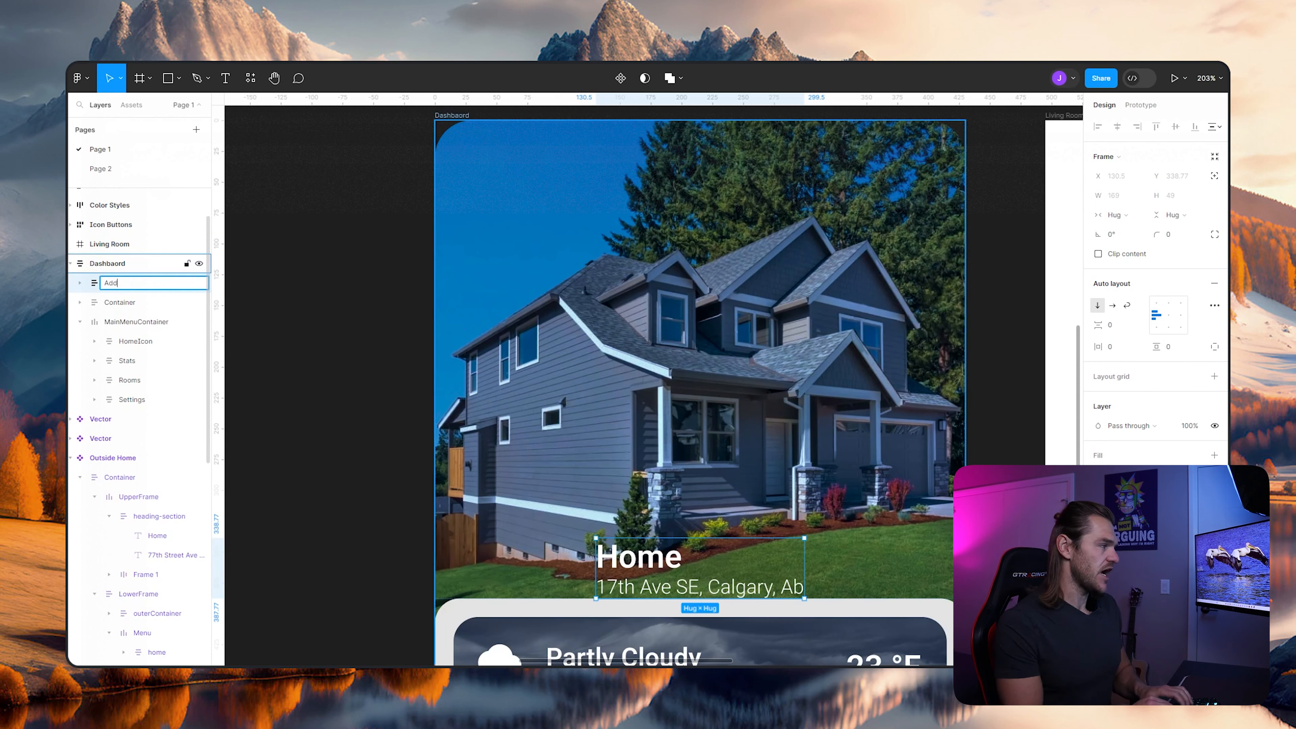
{"action": "key", "text": "Return"}
- Find the bell among the local components and place an instance between the Home and address texts in the Address frame
{"action": "left_click", "coordinate": [131, 106]}
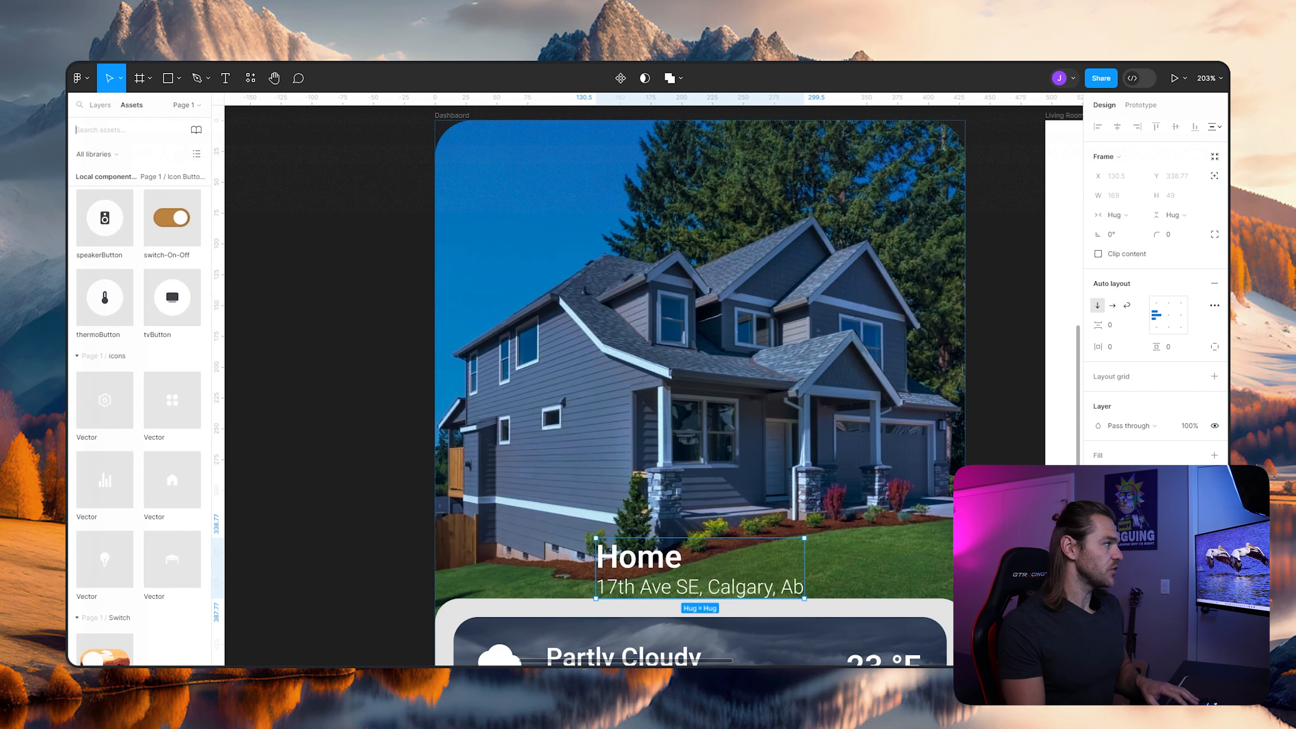
{"action": "scroll", "coordinate": [139, 409], "scroll_direction": "down", "scroll_amount": 5}
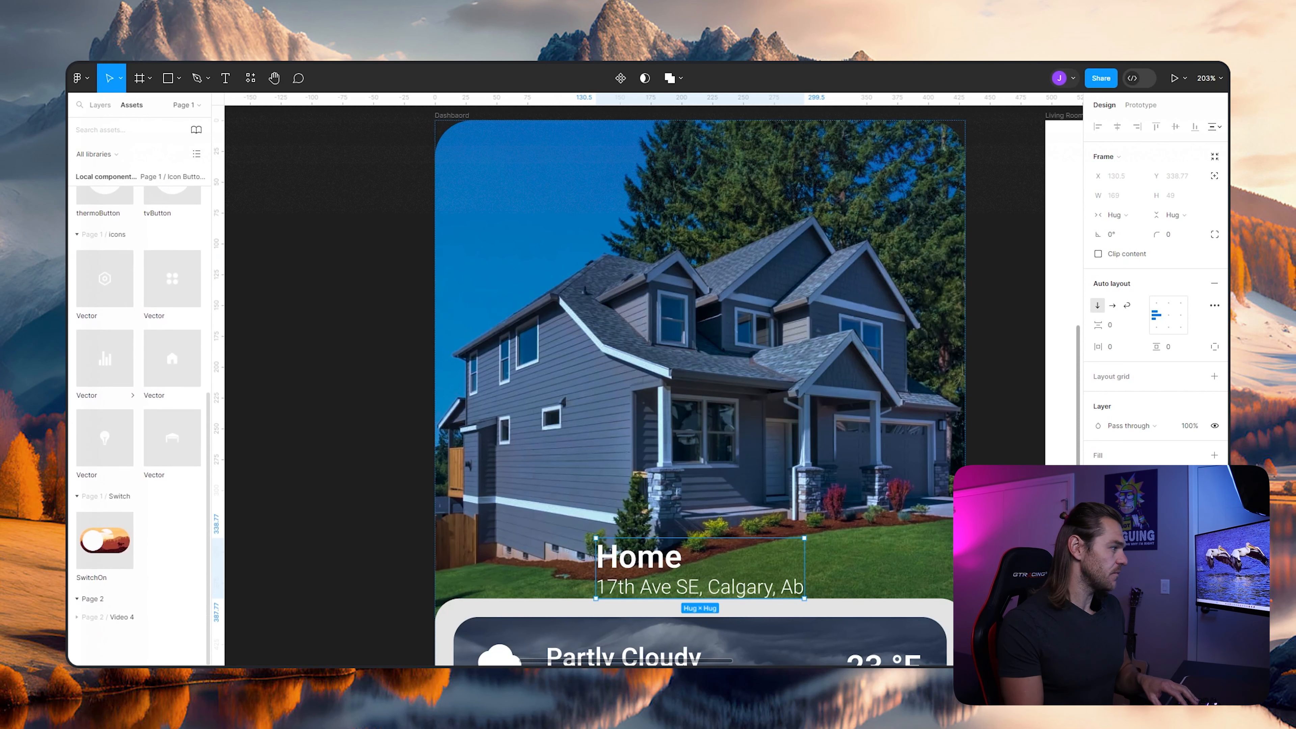
{"action": "left_click", "coordinate": [108, 617]}
{"action": "scroll", "coordinate": [117, 561], "scroll_direction": "down", "scroll_amount": 4}
{"action": "scroll", "coordinate": [117, 539], "scroll_direction": "up", "scroll_amount": 3}
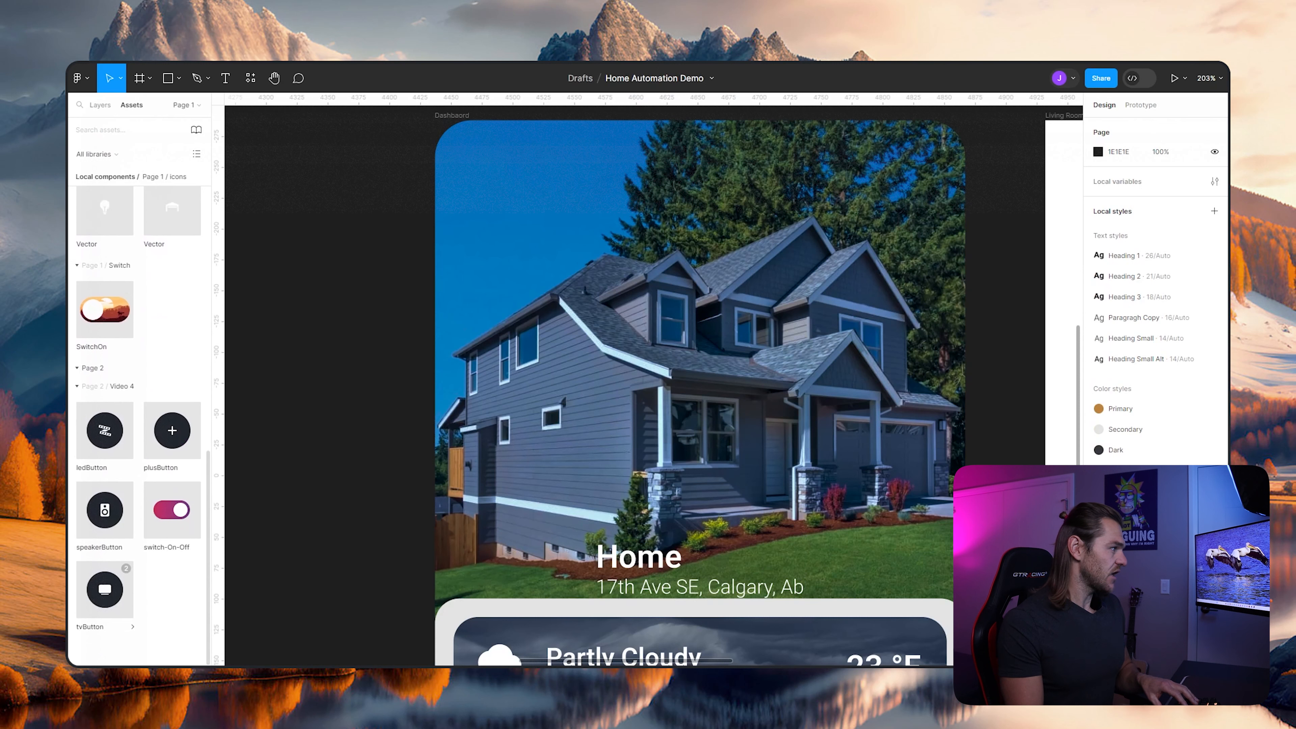
{"action": "scroll", "coordinate": [133, 535], "scroll_direction": "up", "scroll_amount": 5}
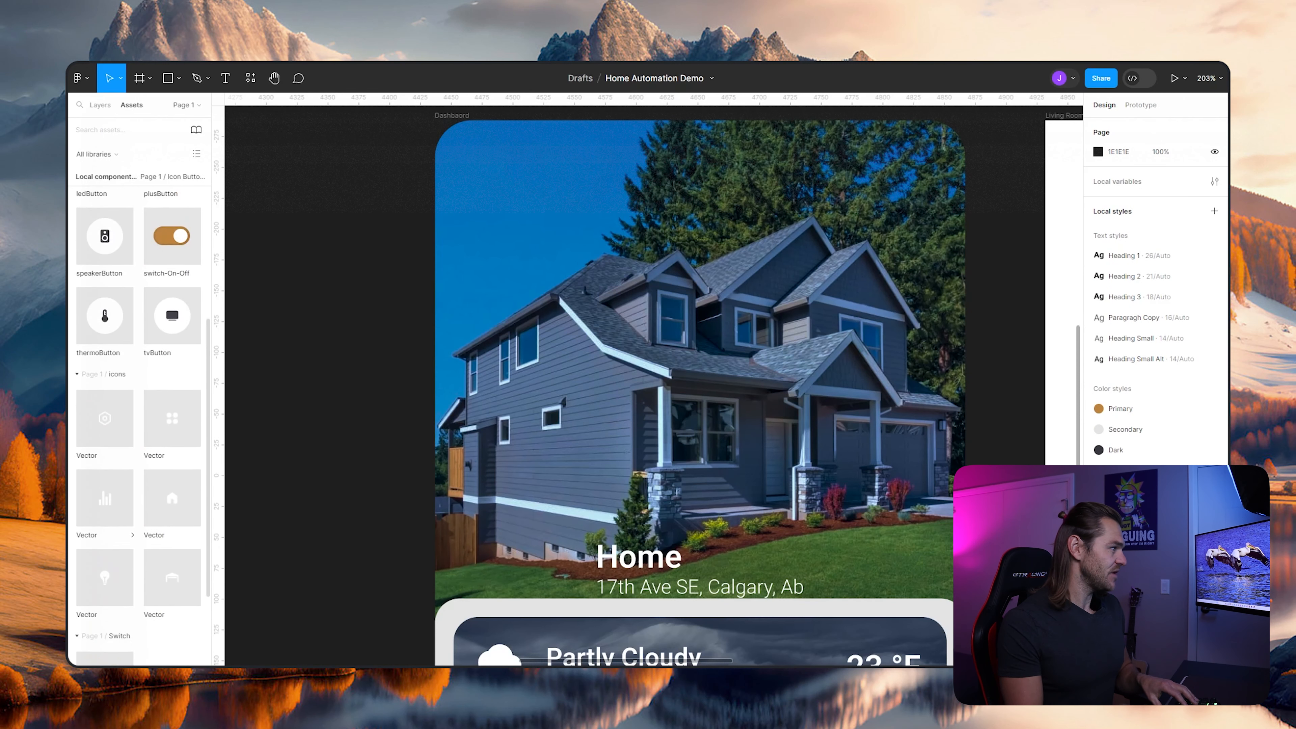
{"action": "scroll", "coordinate": [132, 536], "scroll_direction": "up", "scroll_amount": 5}
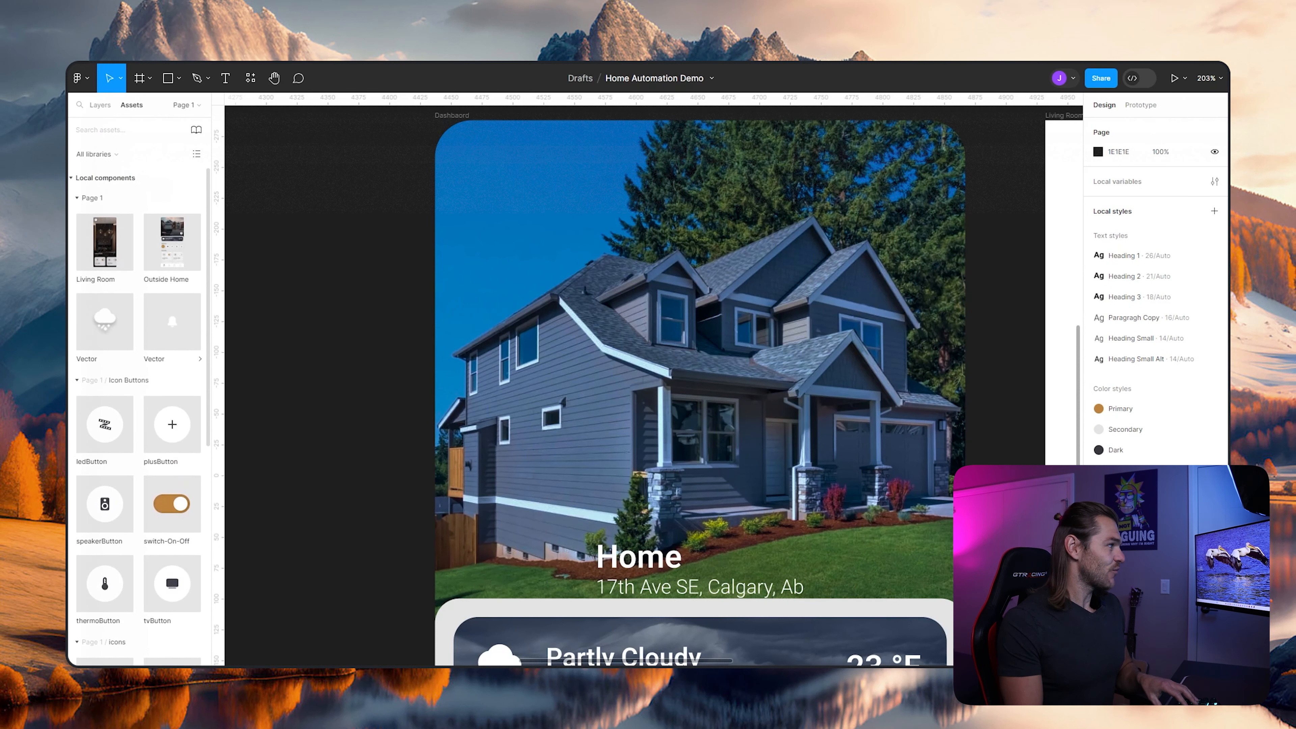
{"action": "left_click_drag", "start_coordinate": [171, 321], "coordinate": [605, 564]}
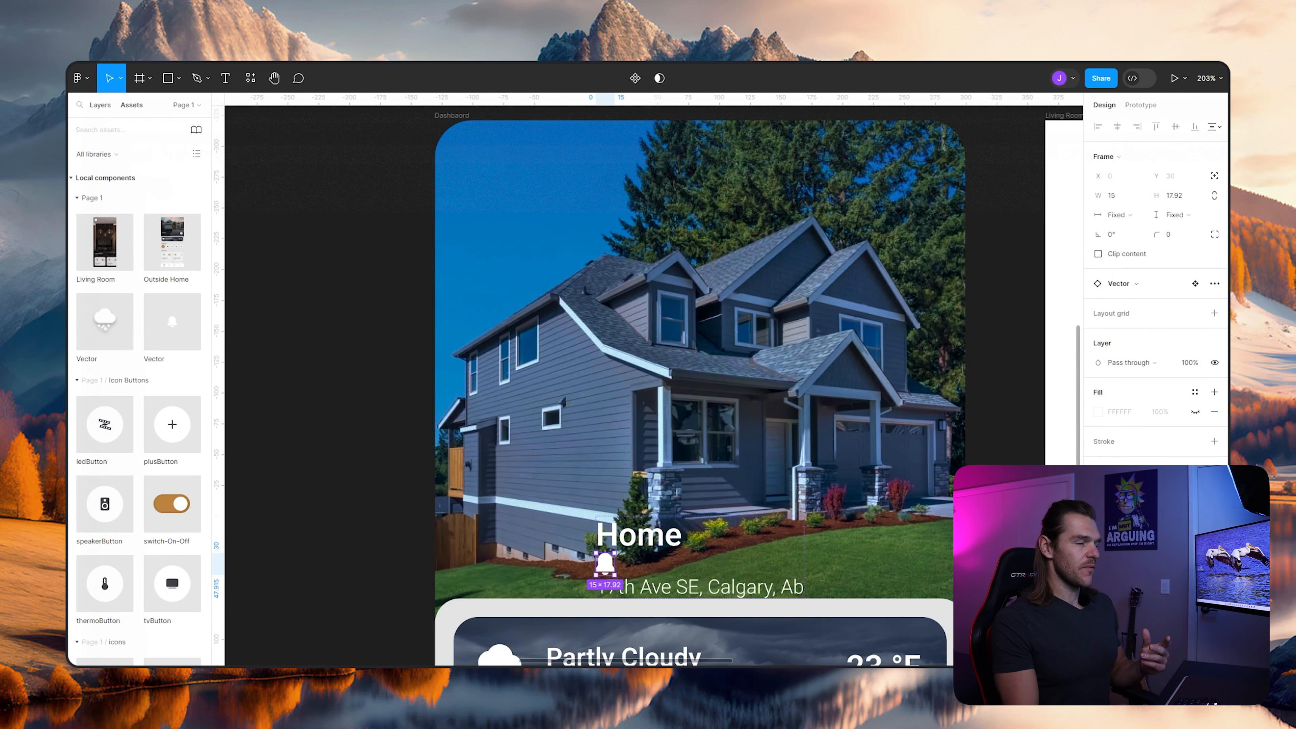
- Rename the bell instance inside the dashboard's Address frame as Bell
{"action": "left_click", "coordinate": [100, 106]}
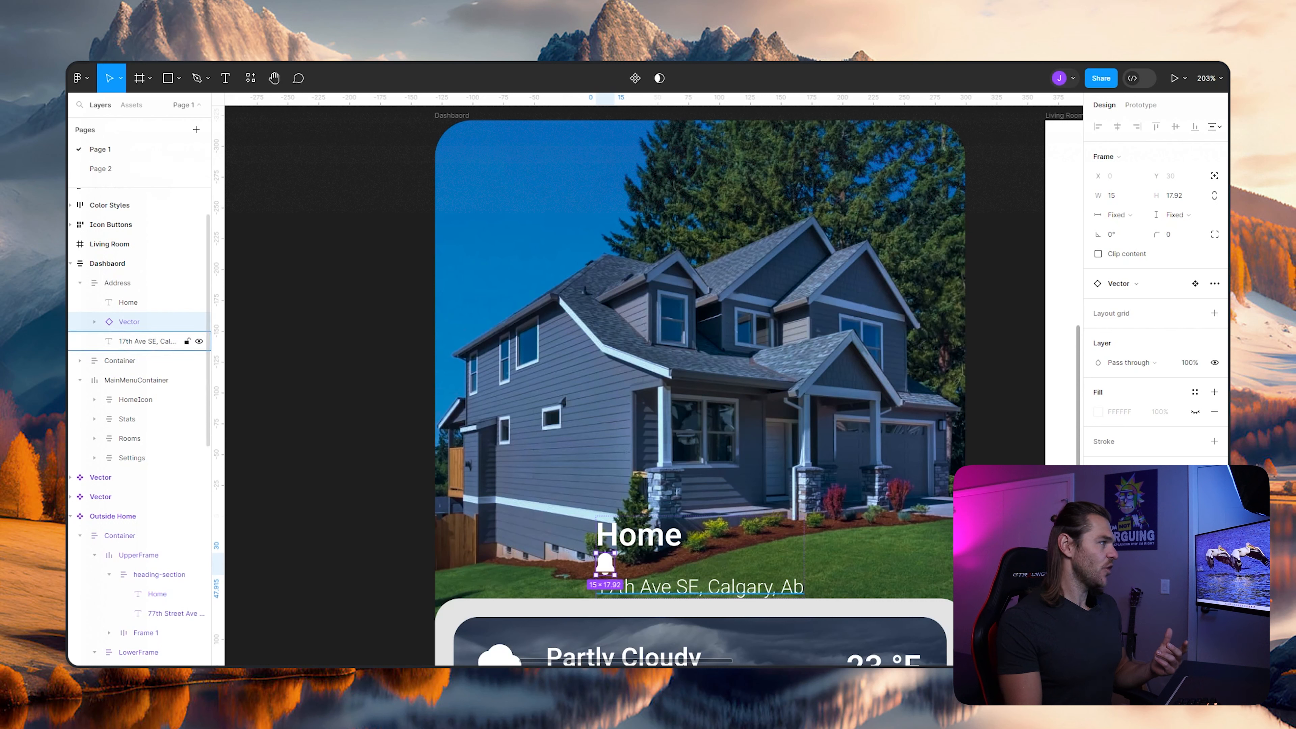
{"action": "double_click", "coordinate": [129, 322]}
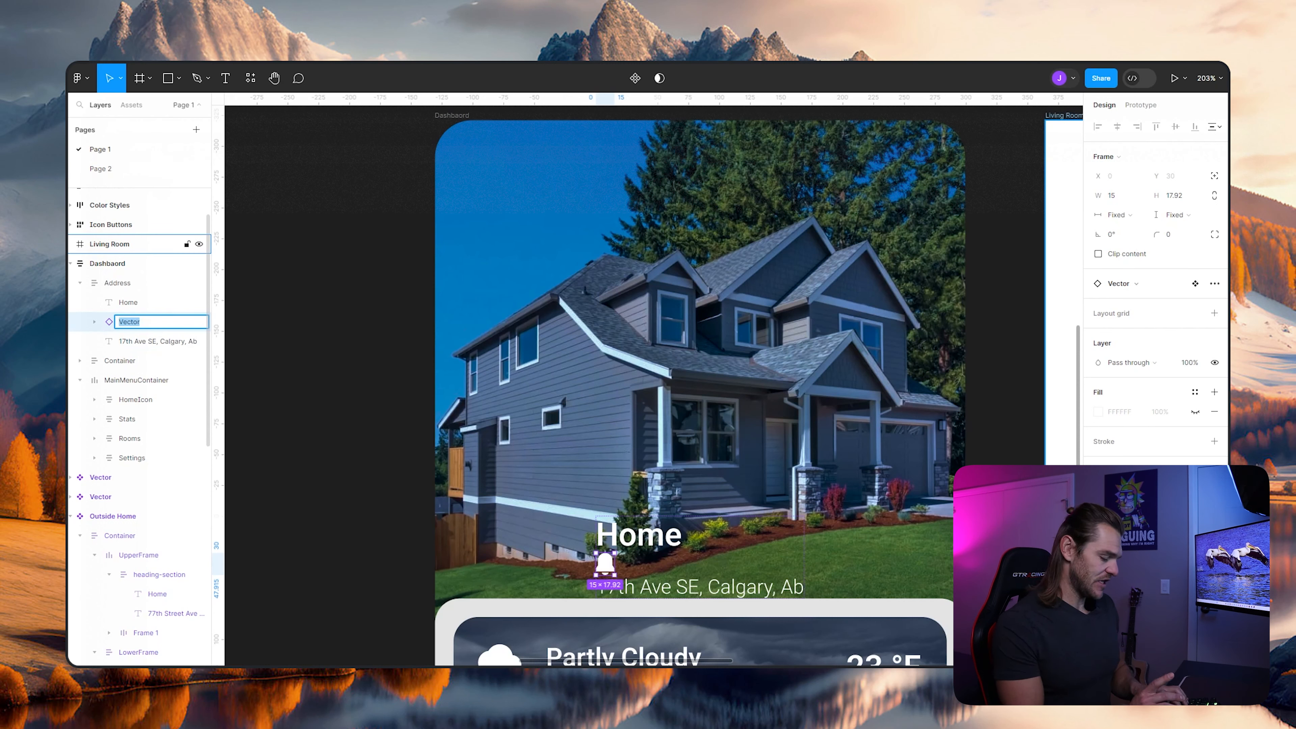
{"action": "type", "text": "Bell"}
{"action": "key", "text": "Return"}
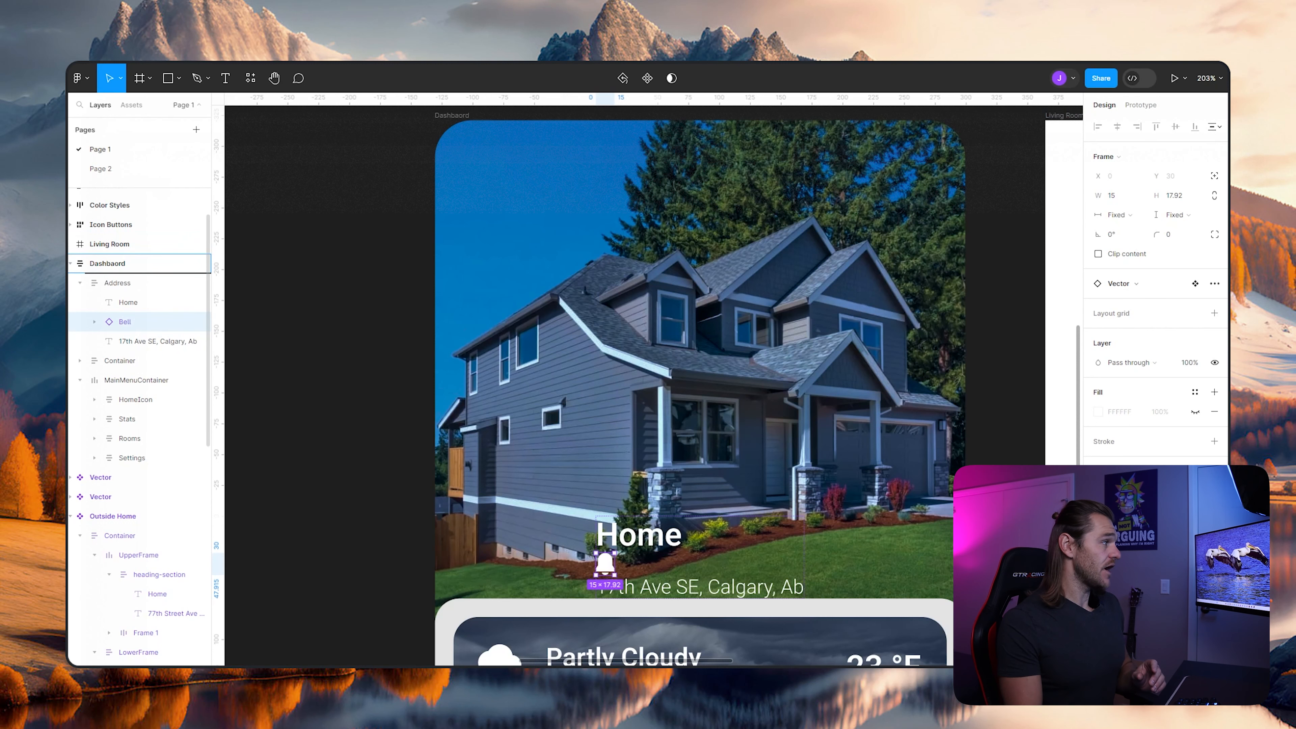
- Move the Bell instance out of Address to the top level of the dashboard frame and wrap it in its own auto layout frame
{"action": "left_click_drag", "start_coordinate": [128, 270], "coordinate": [127, 272]}
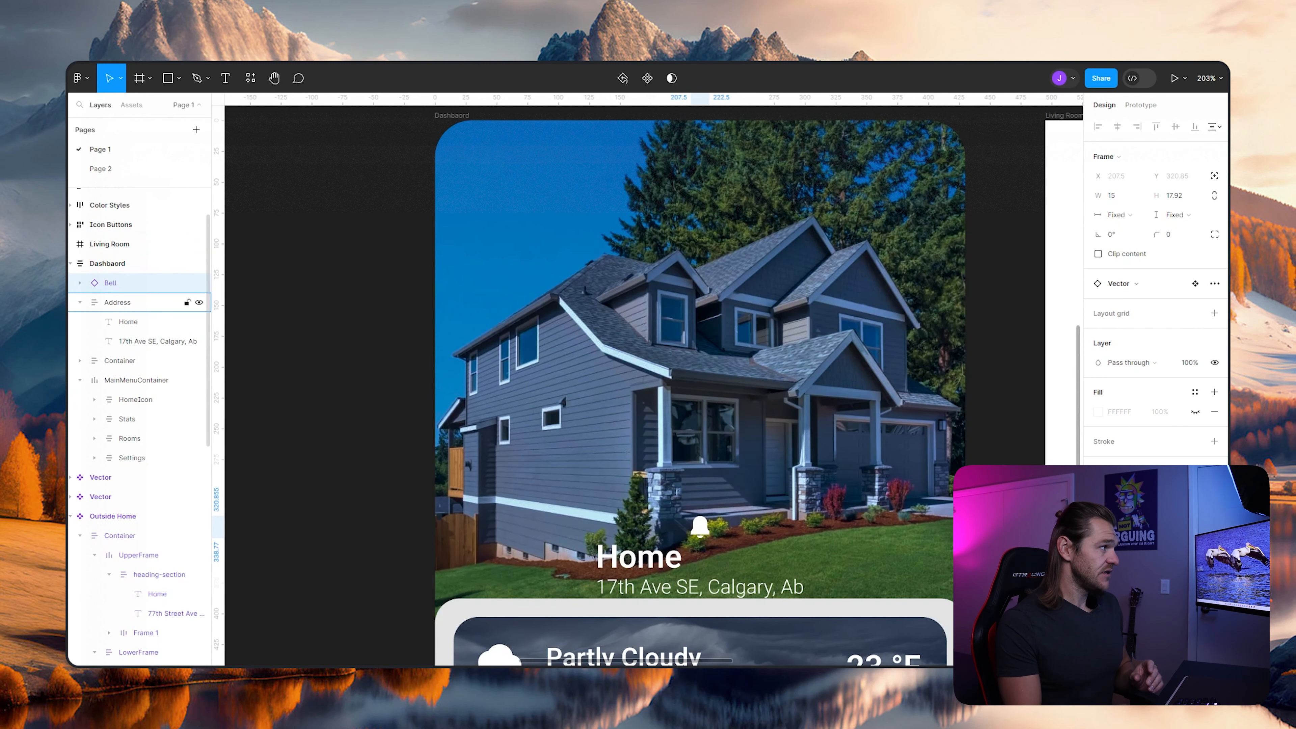
{"action": "left_click", "coordinate": [80, 302]}
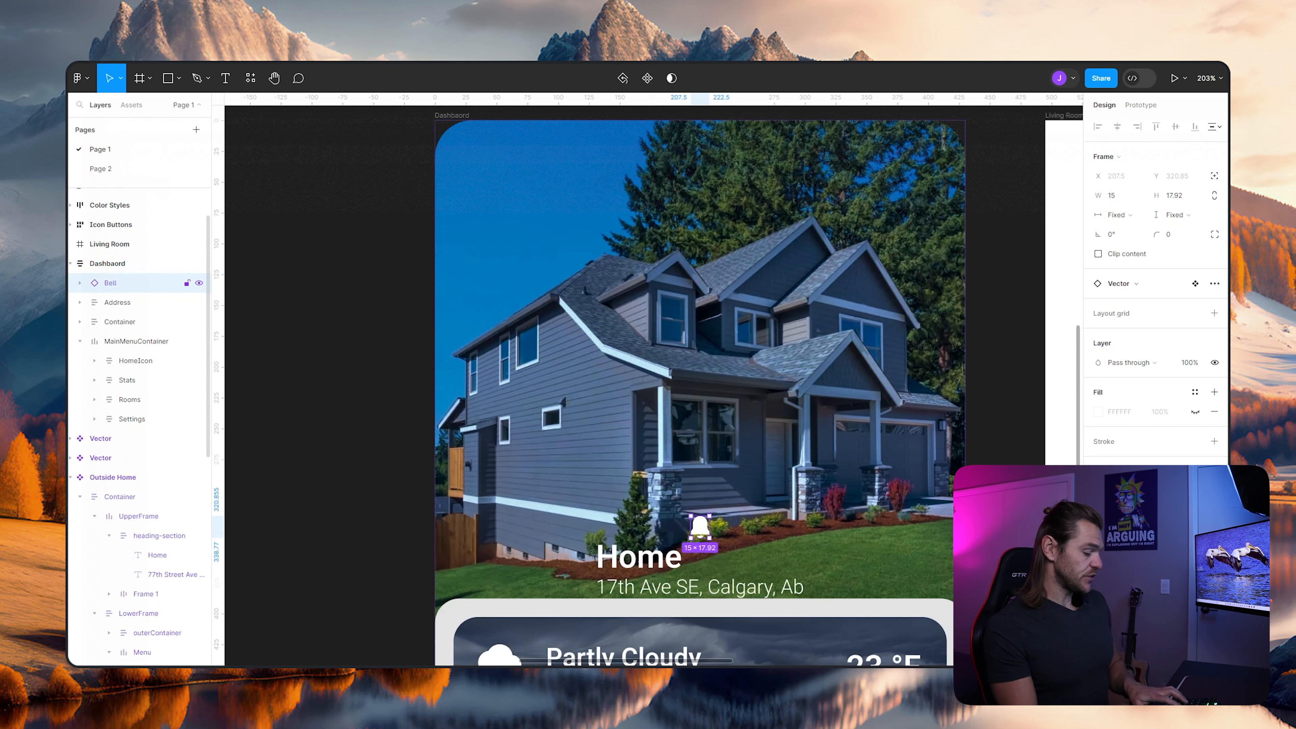
{"action": "key", "text": "ctrl+g"}
{"action": "key", "text": "shift+a"}
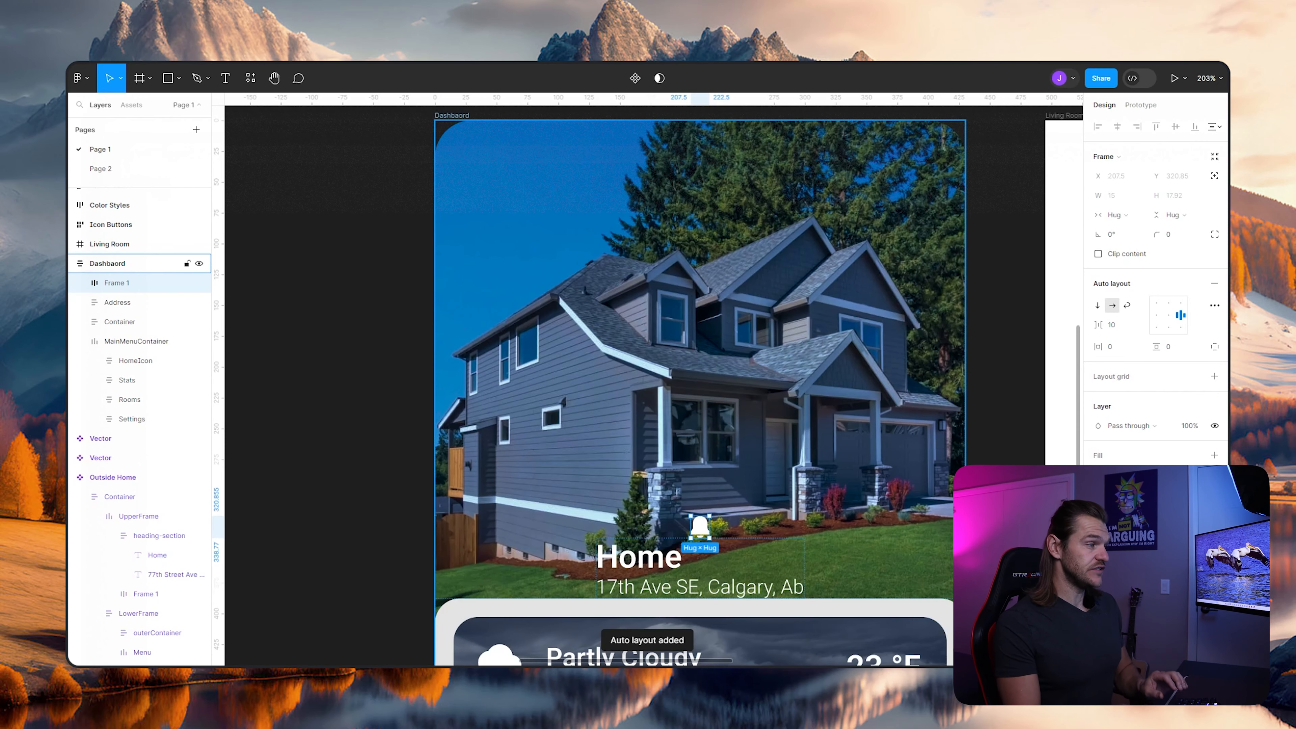
- Give the bell's auto layout frame a fixed width of 60 and a fixed height of 60
{"action": "scroll", "coordinate": [377, 430], "scroll_direction": "down", "scroll_amount": 6}
{"action": "scroll", "coordinate": [377, 430], "scroll_direction": "left", "scroll_amount": 8}
{"action": "left_click_drag", "start_coordinate": [924, 383], "coordinate": [685, 386]}
{"action": "scroll", "coordinate": [724, 367], "scroll_direction": "up", "scroll_amount": 6}
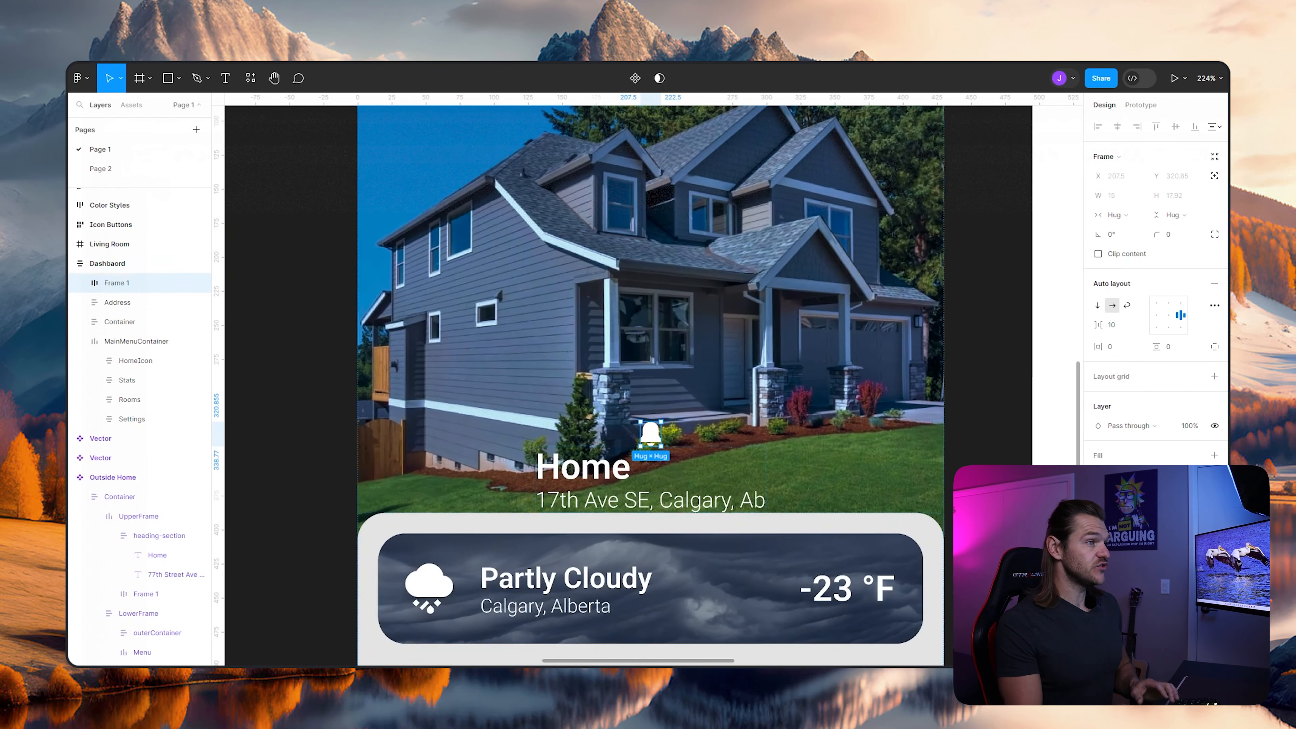
{"action": "left_click", "coordinate": [1118, 215]}
{"action": "left_click", "coordinate": [1143, 200]}
{"action": "left_click", "coordinate": [1175, 215]}
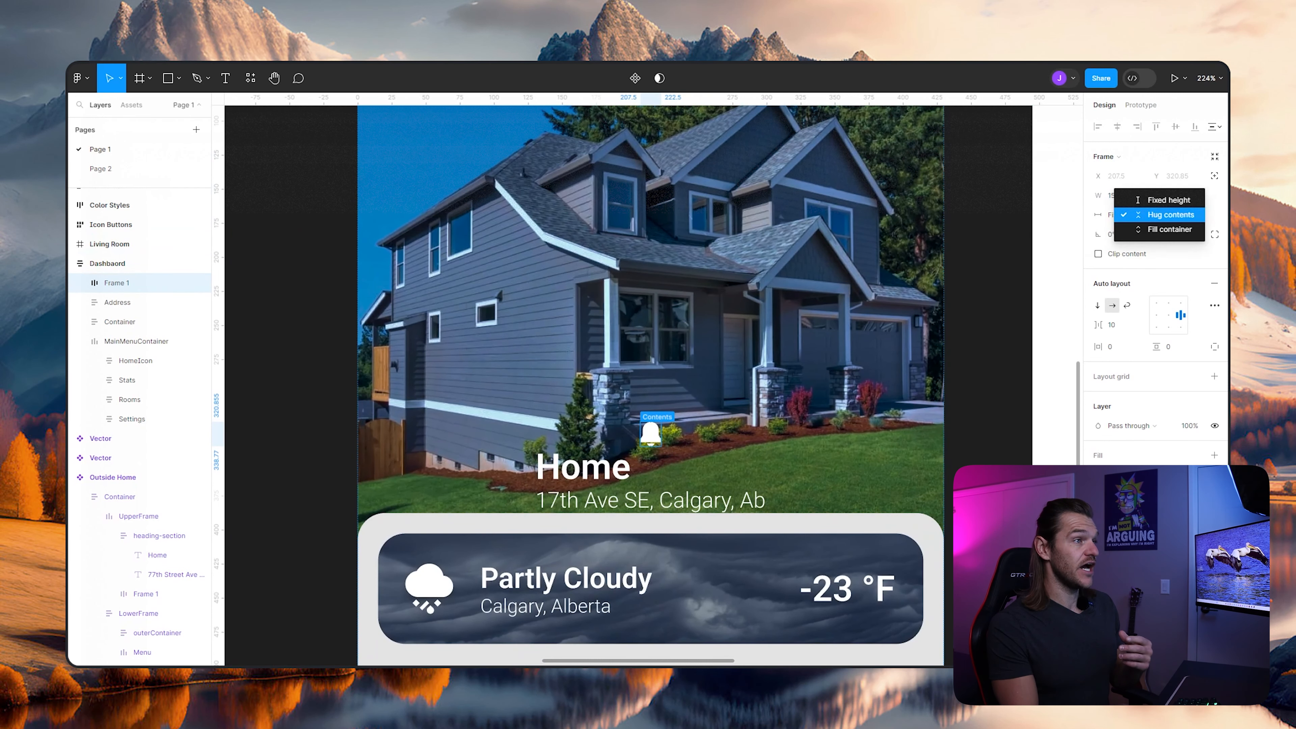
{"action": "left_click", "coordinate": [1169, 200]}
{"action": "left_click", "coordinate": [1116, 196]}
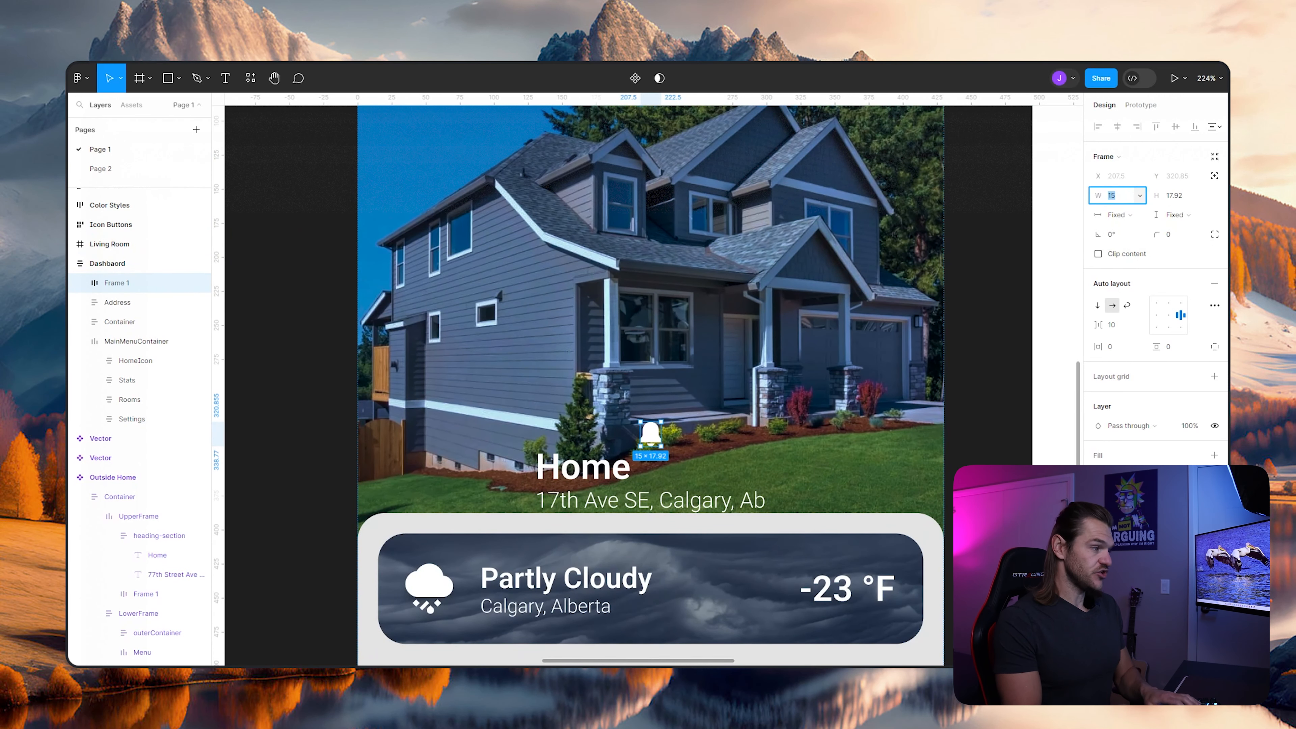
{"action": "type", "text": "60"}
{"action": "key", "text": "Return"}
{"action": "key", "text": "Tab"}
{"action": "type", "text": "60"}
{"action": "key", "text": "Return"}
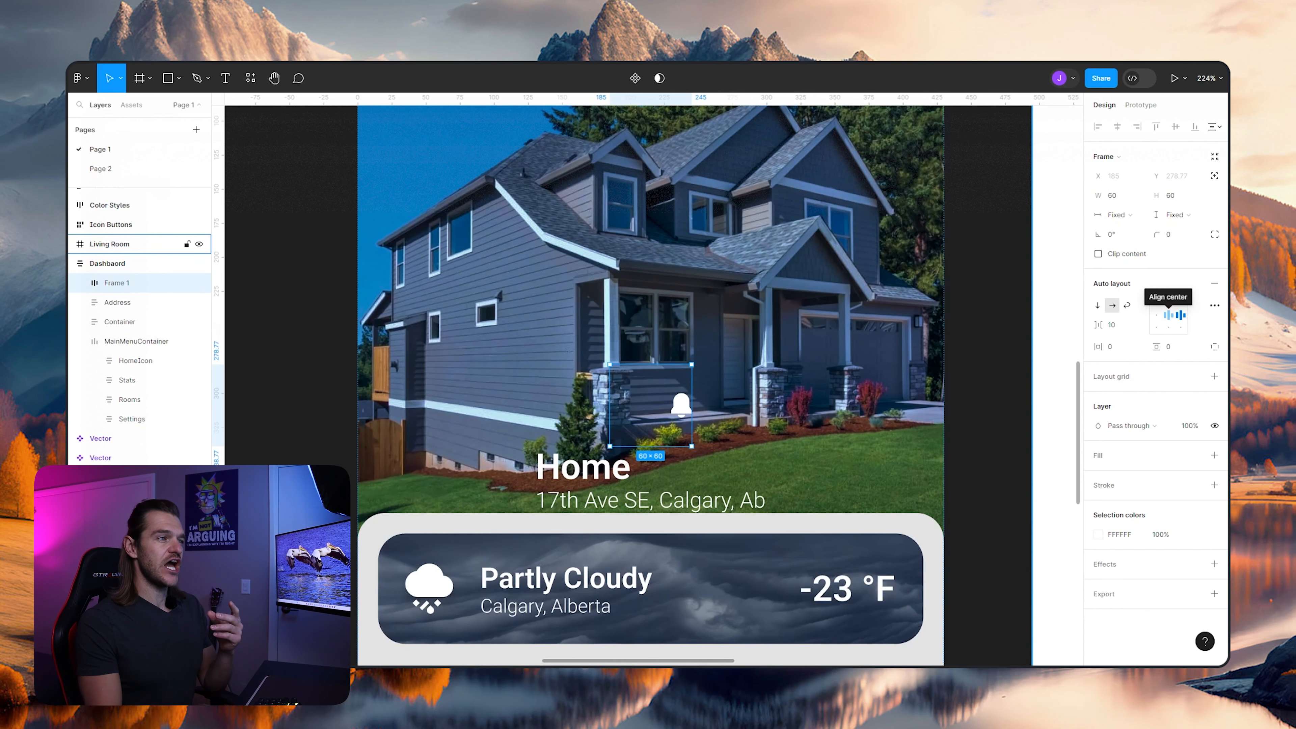
- Center the bell within its frame and fill the frame with the White color style
{"action": "left_click", "coordinate": [1168, 315]}
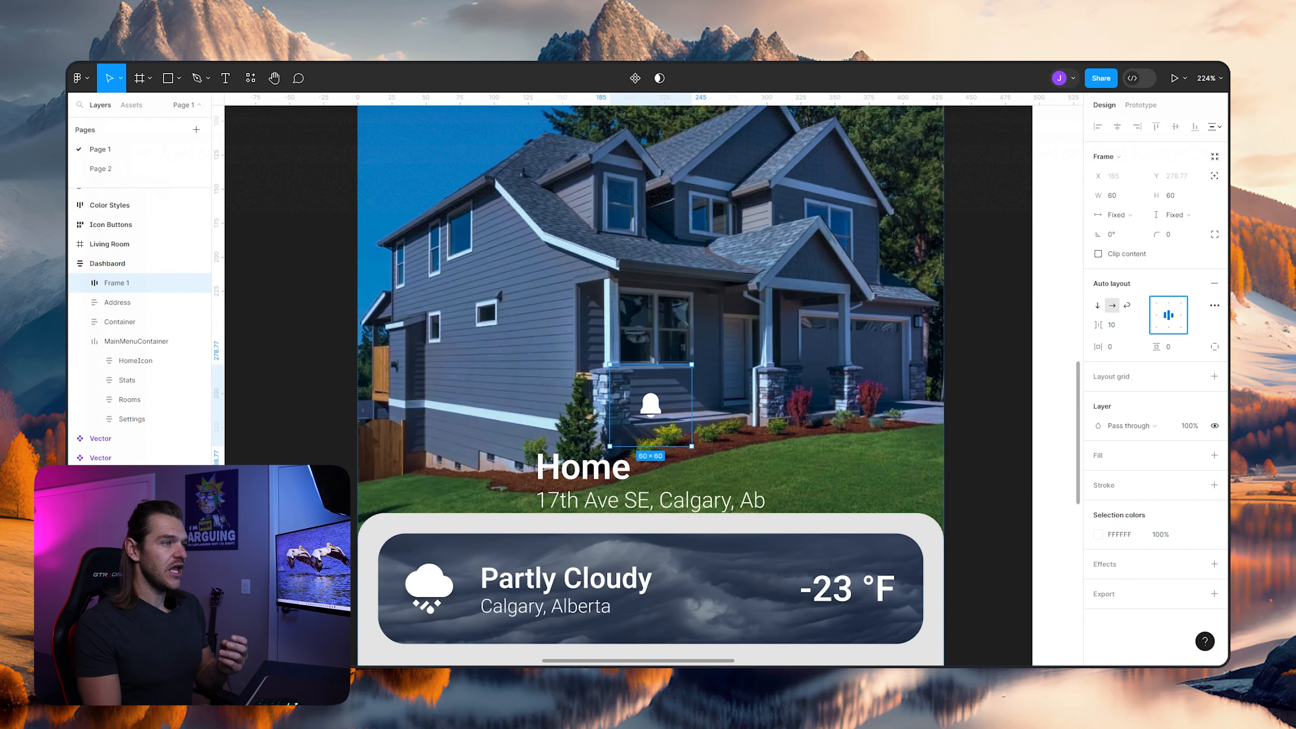
{"action": "left_click", "coordinate": [1196, 455]}
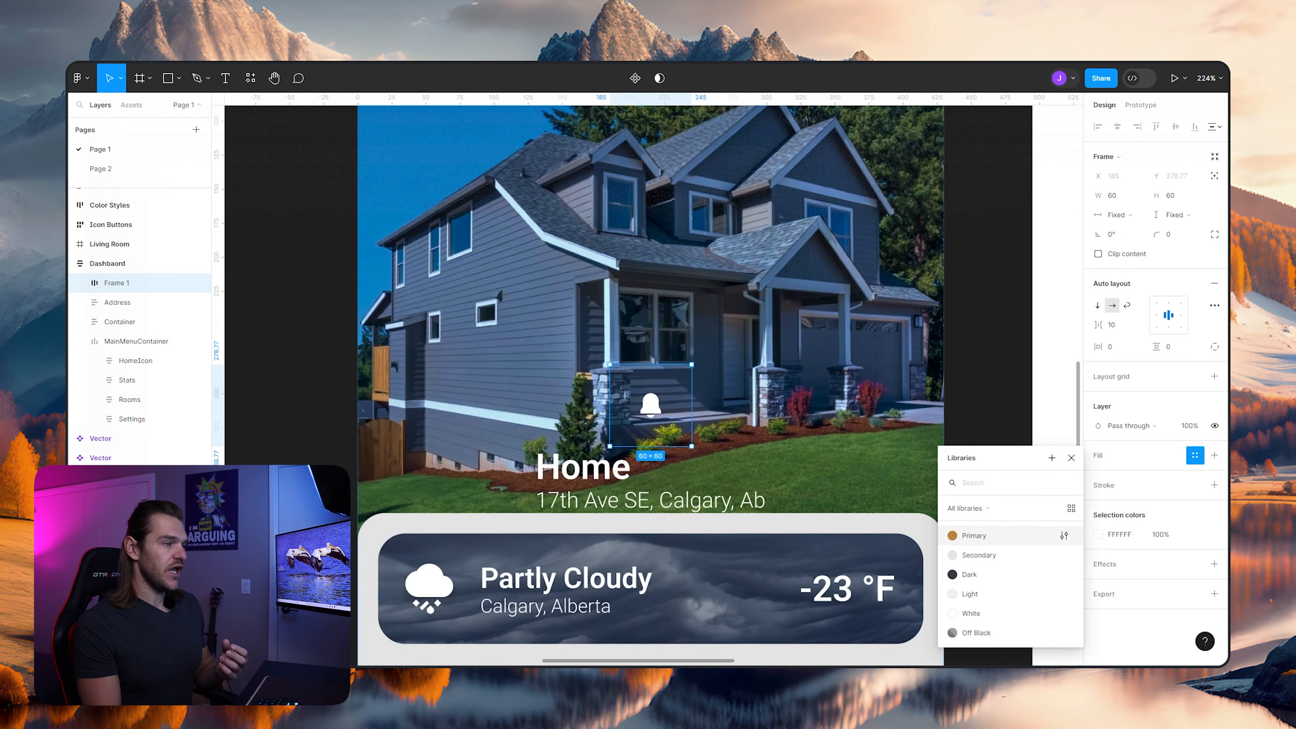
{"action": "left_click", "coordinate": [971, 613]}
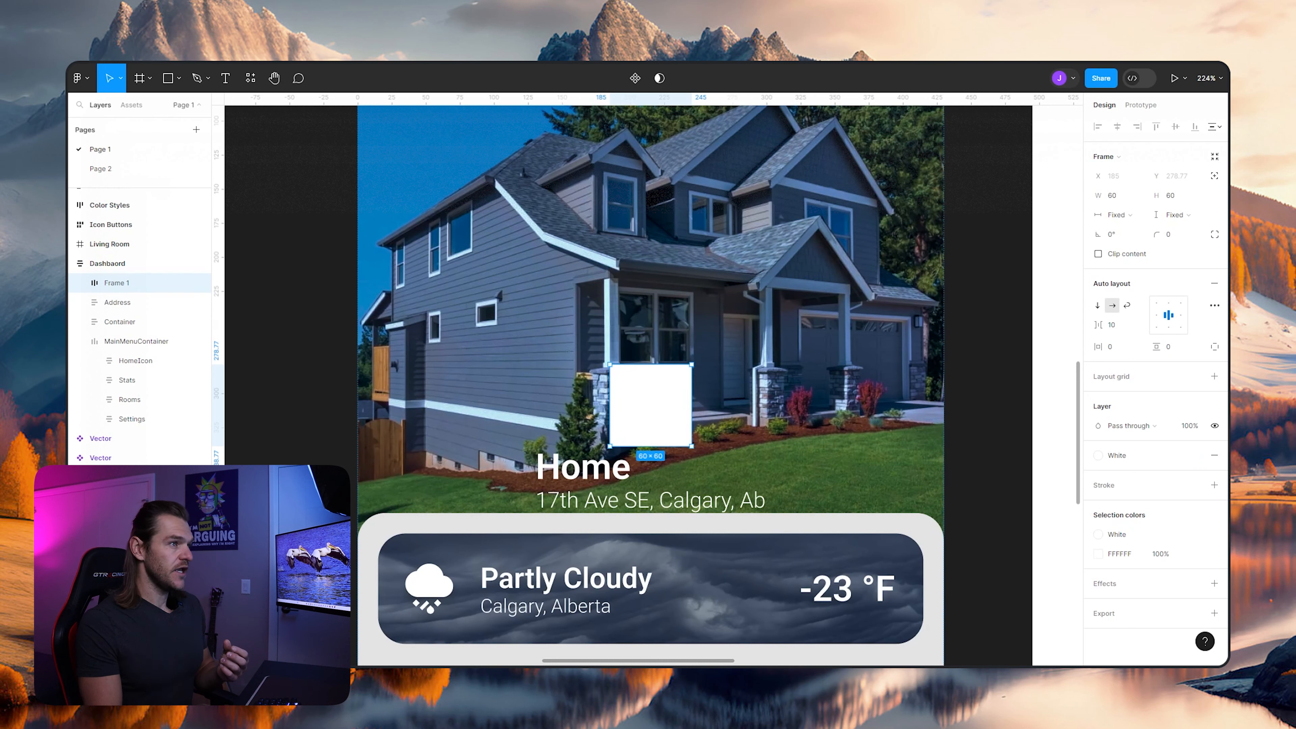
- Set the bell frame's corner radius to 500 and rename the frame as NotificationContainer
{"action": "left_click", "coordinate": [1176, 234]}
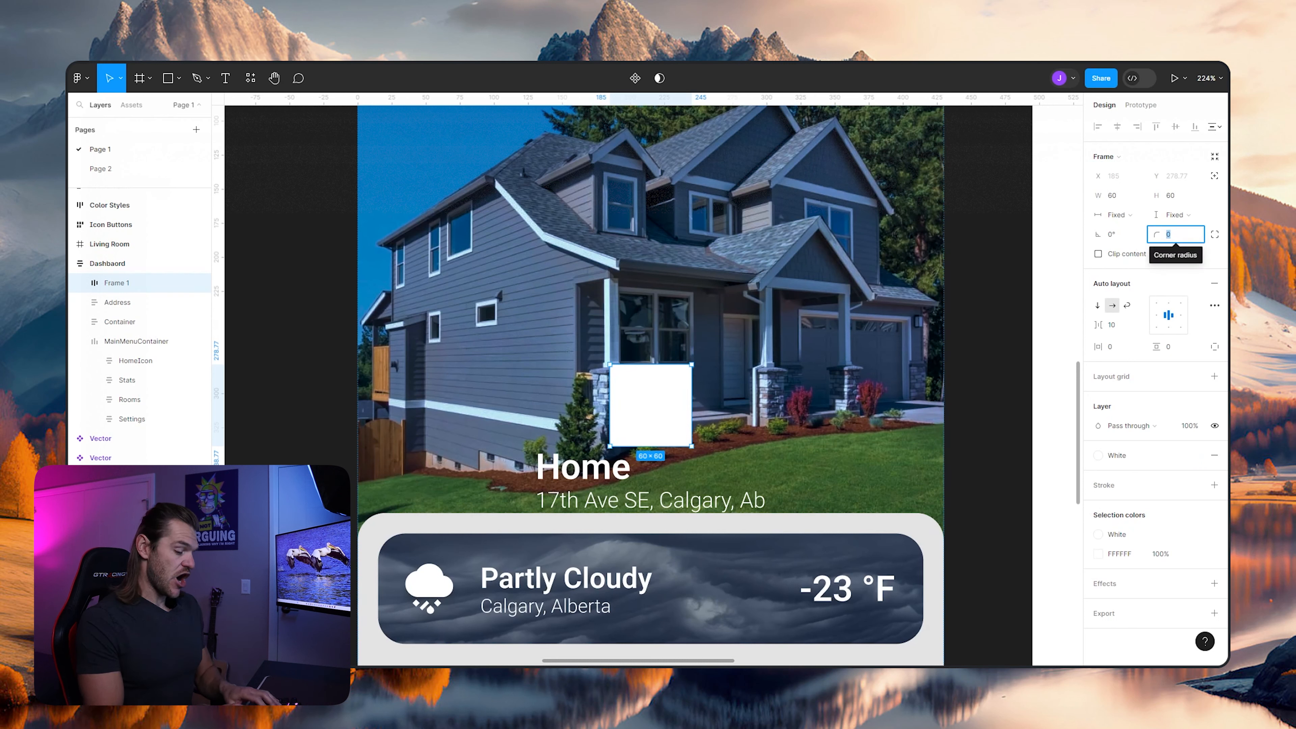
{"action": "type", "text": "500"}
{"action": "key", "text": "Return"}
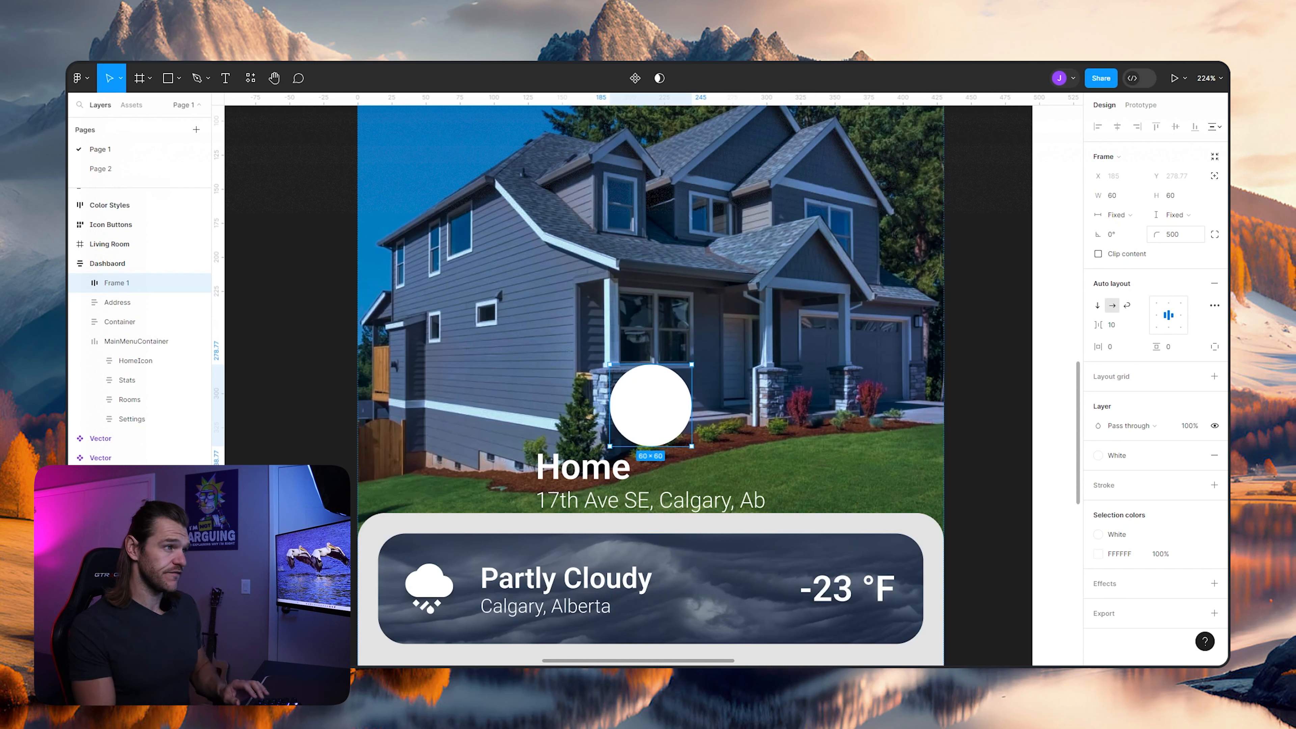
{"action": "key", "text": "ctrl+r"}
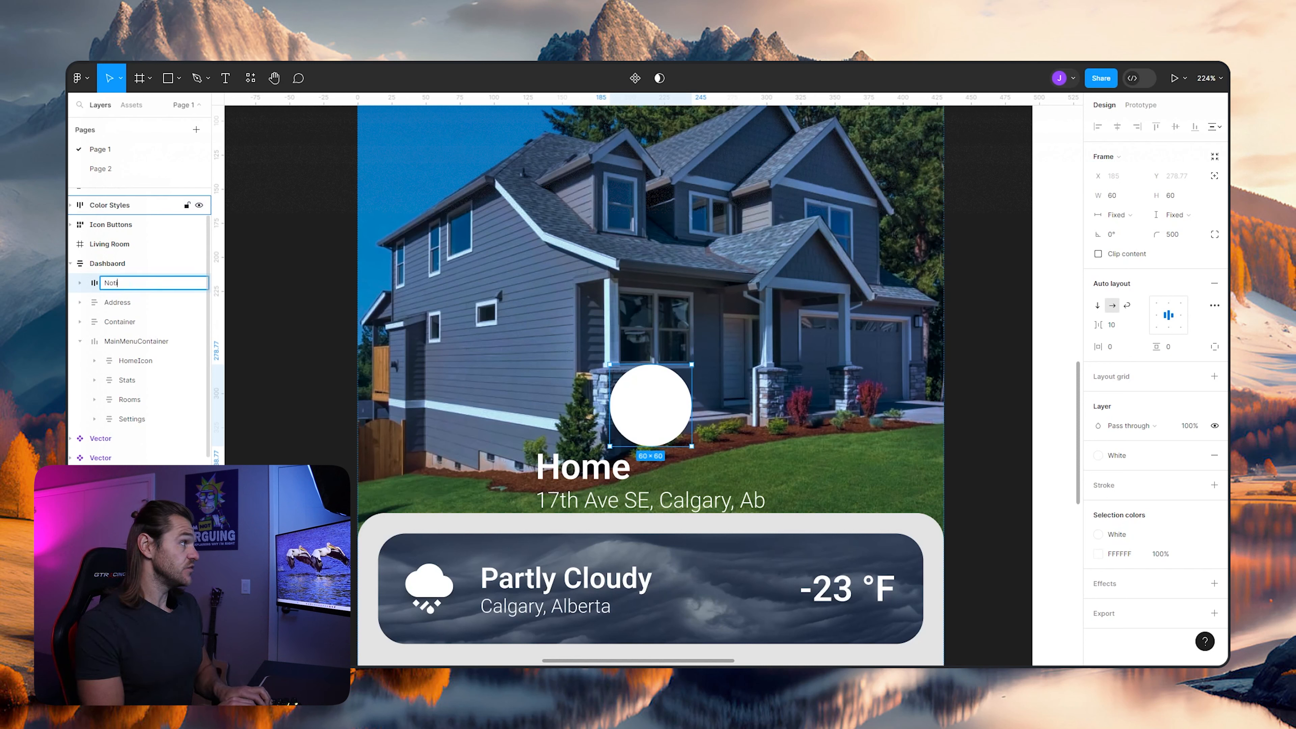
{"action": "key", "text": "Return"}
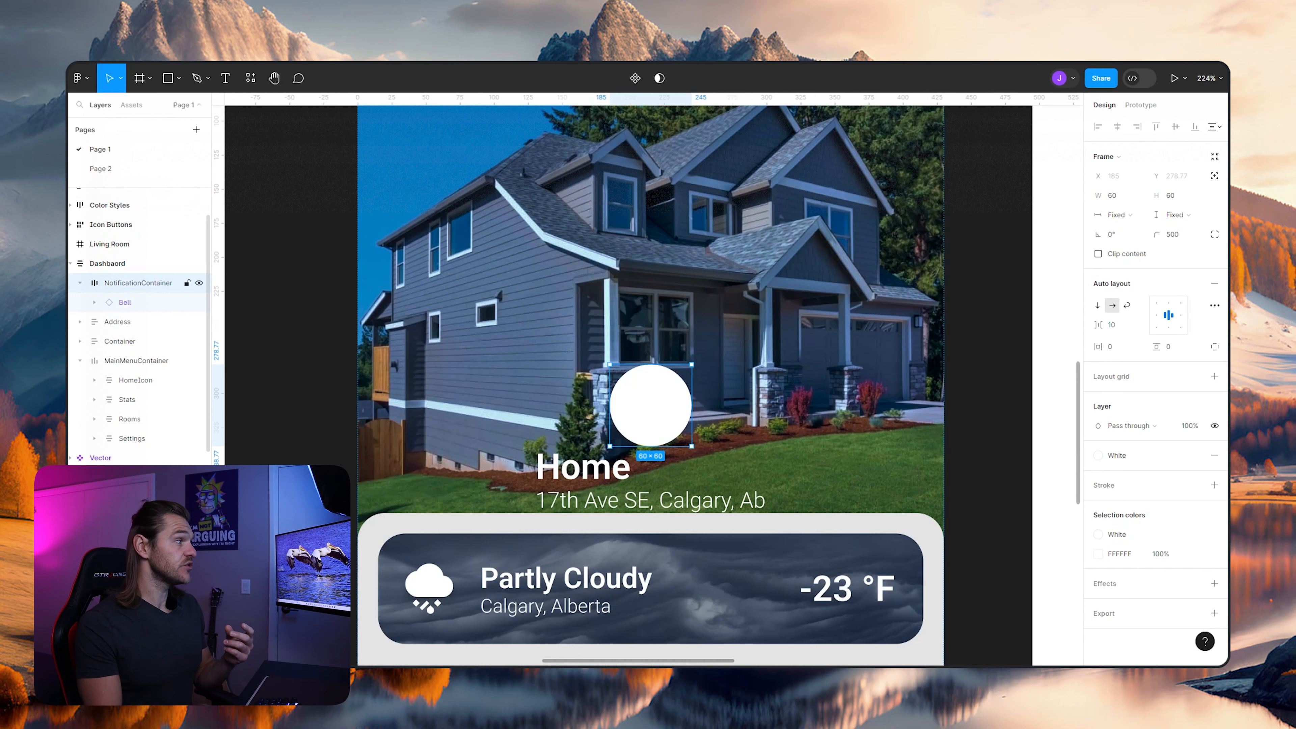
- Apply the Primary color style to the fill of the vector inside the Bell instance
{"action": "left_click", "coordinate": [95, 302]}
{"action": "left_click", "coordinate": [144, 321]}
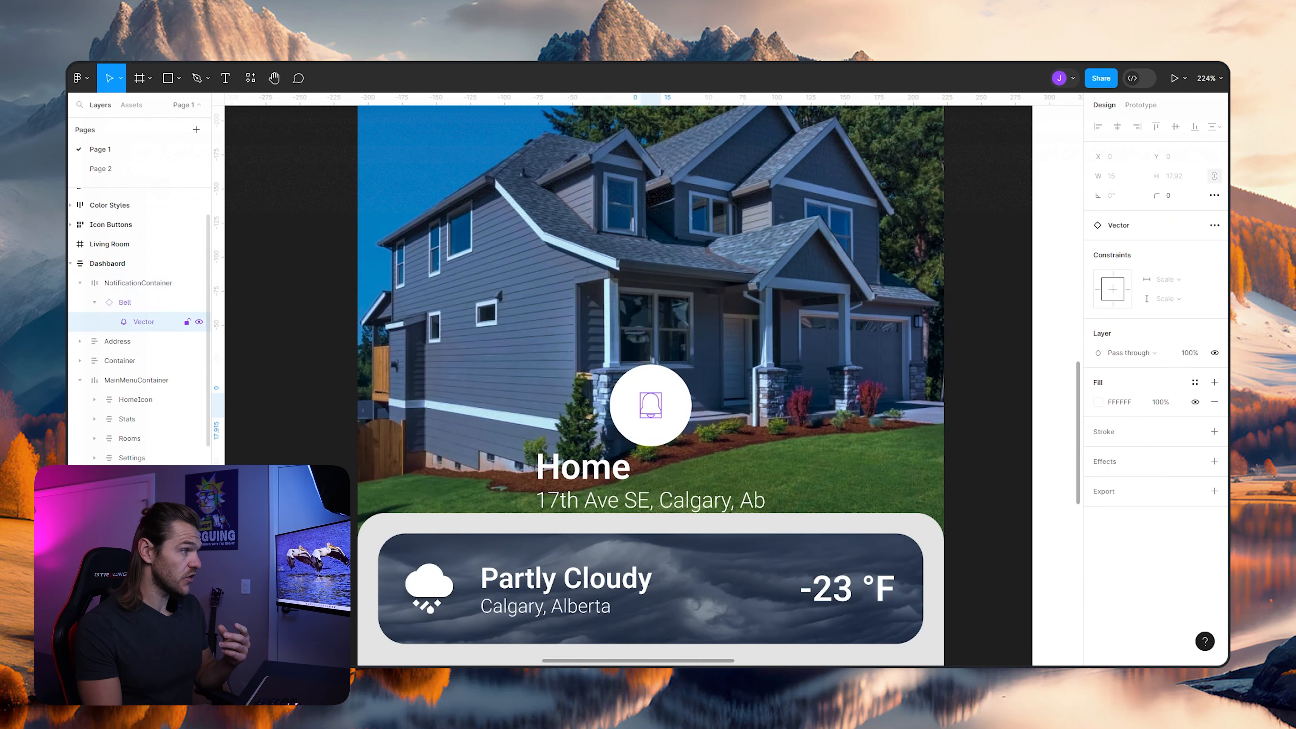
{"action": "left_click", "coordinate": [1196, 382]}
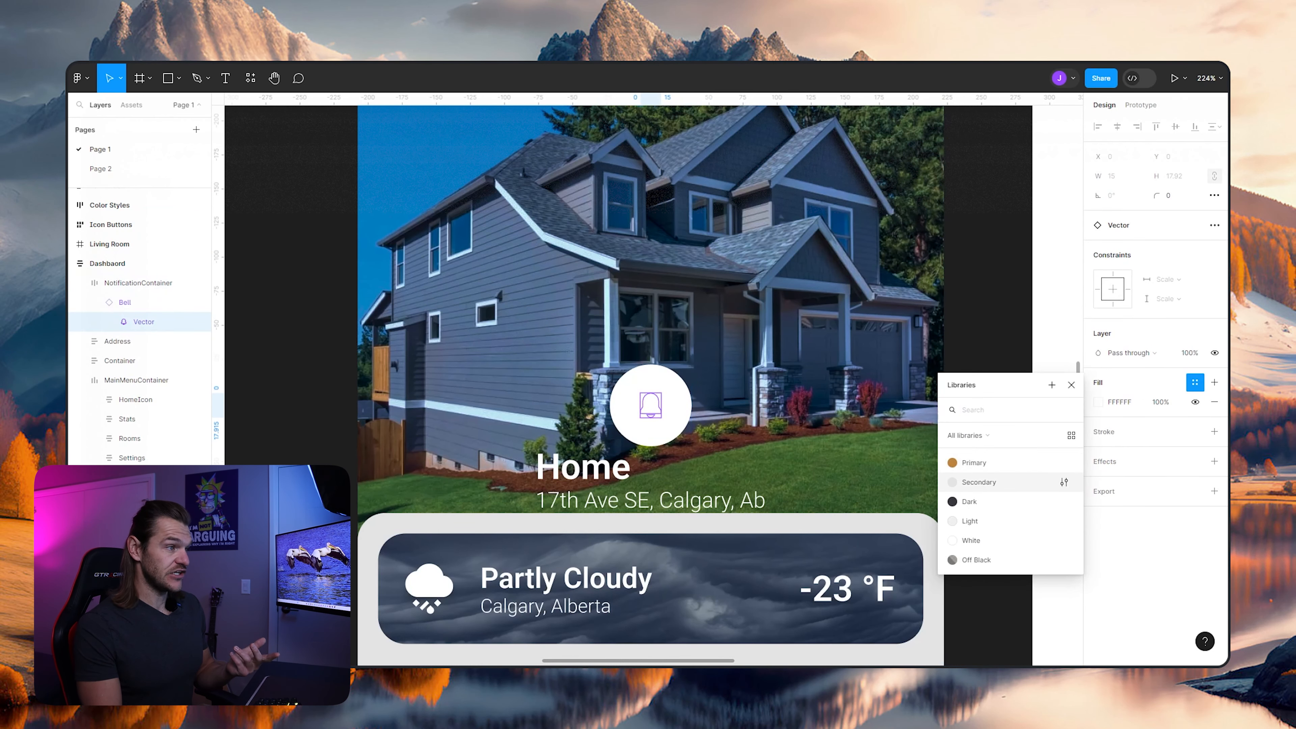
{"action": "left_click", "coordinate": [985, 464]}
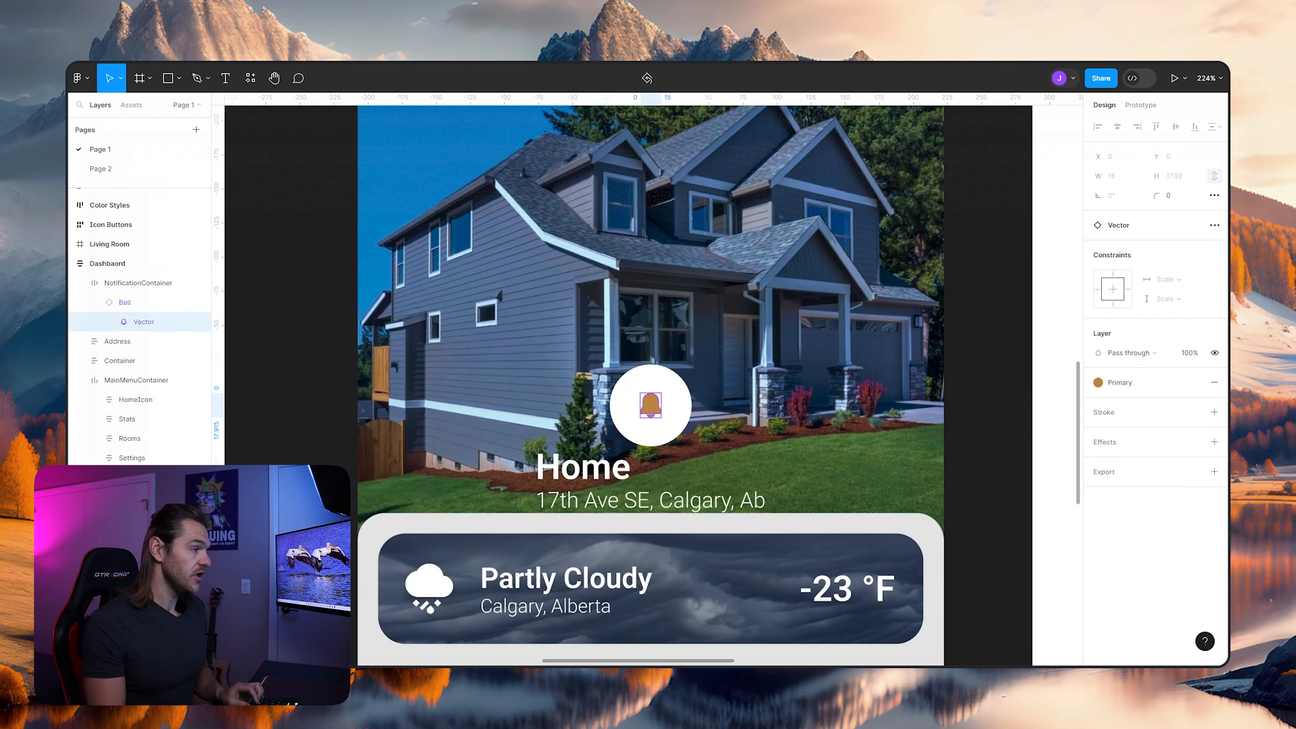
{"action": "left_click", "coordinate": [986, 377]}
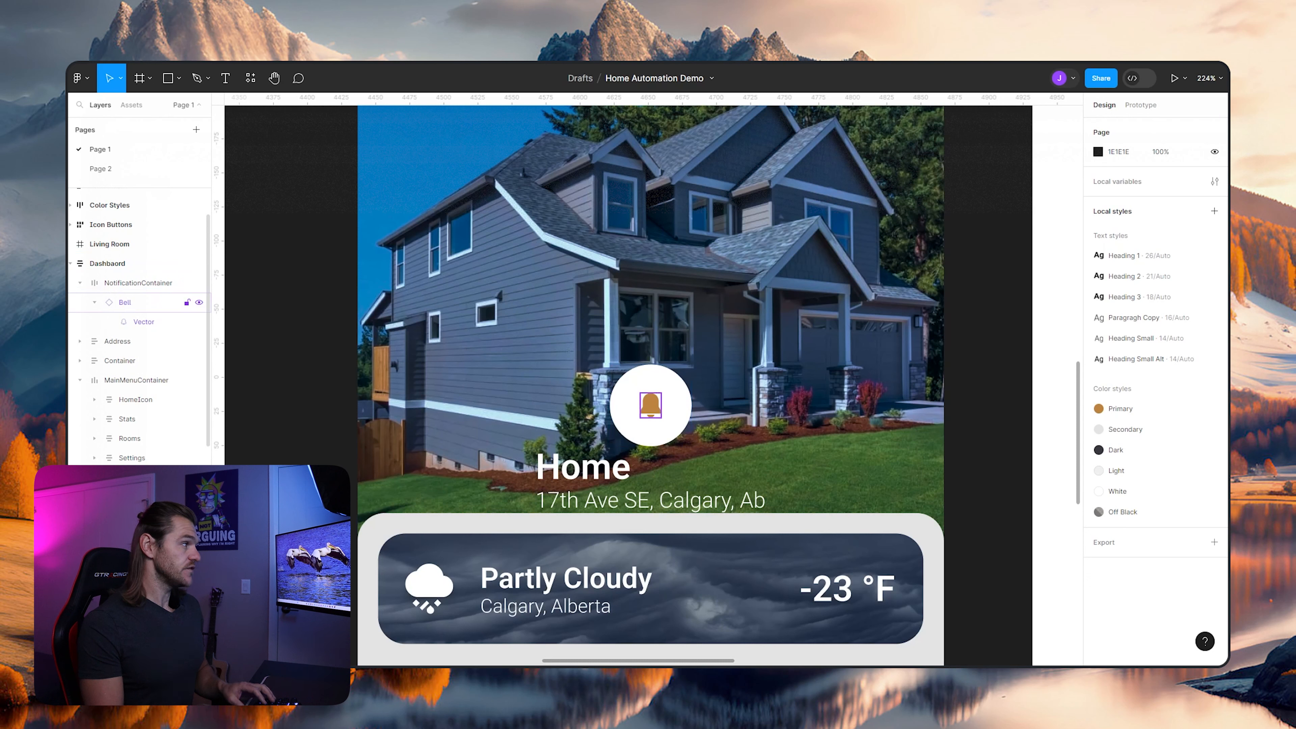
- Resize the NotificationContainer frame to 35 wide by 35 high
{"action": "left_click", "coordinate": [138, 283]}
{"action": "left_click", "coordinate": [1114, 195]}
{"action": "type", "text": "35"}
{"action": "key", "text": "Tab"}
{"action": "type", "text": "35"}
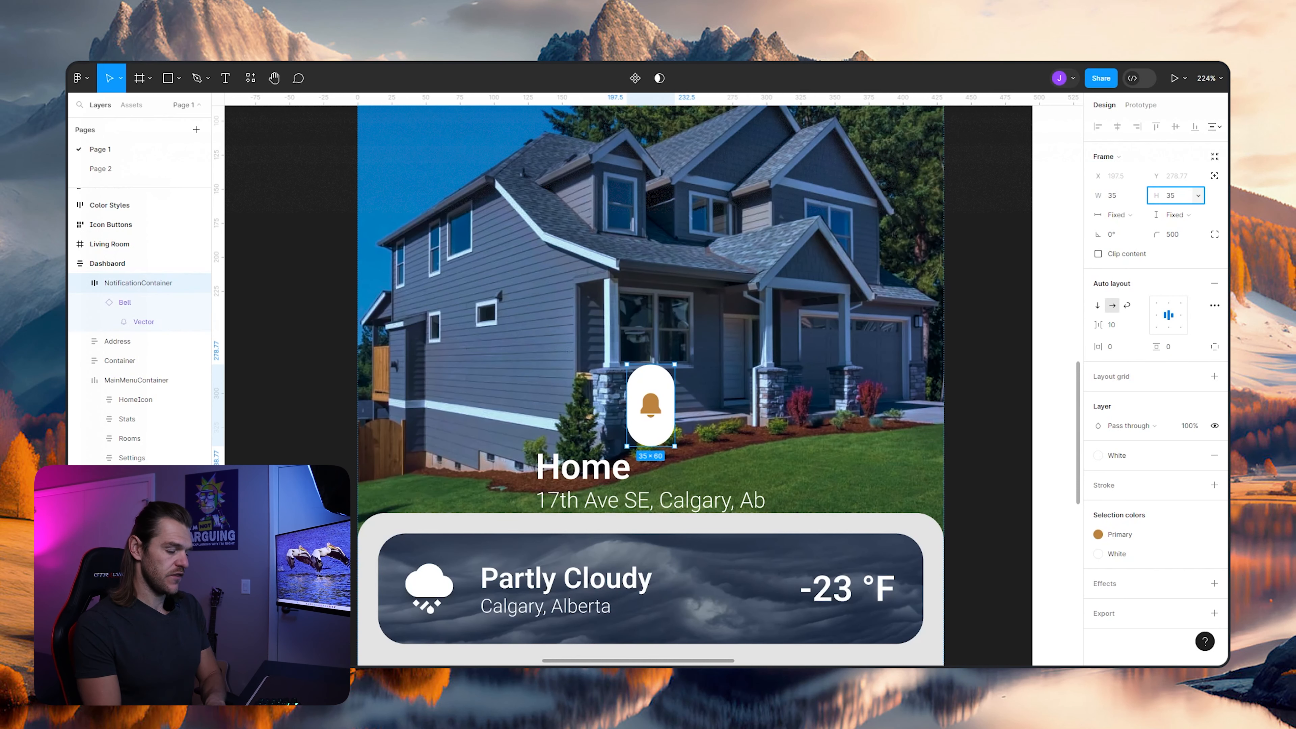
{"action": "key", "text": "Return"}
- Set the NotificationContainer frame's width and height to 45
{"action": "left_click", "coordinate": [1114, 195]}
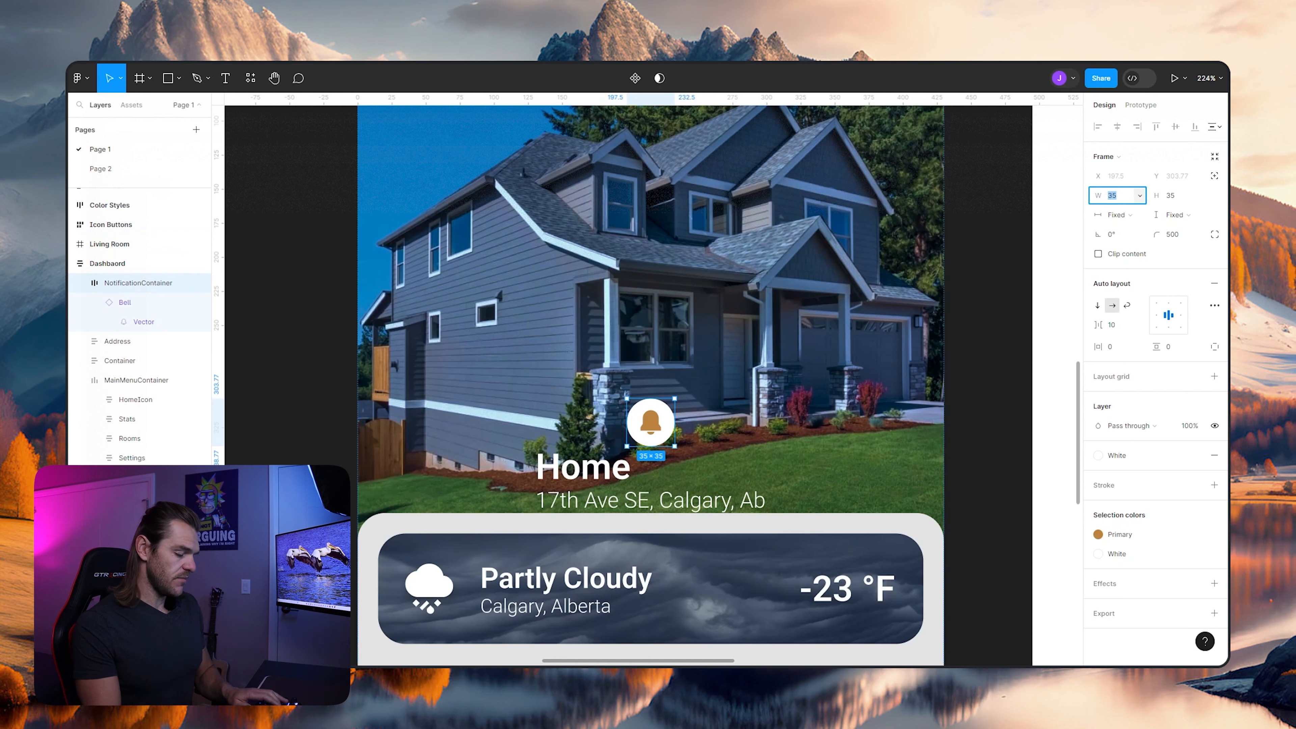
{"action": "key", "text": "Tab"}
{"action": "type", "text": "45"}
{"action": "key", "text": "Return"}
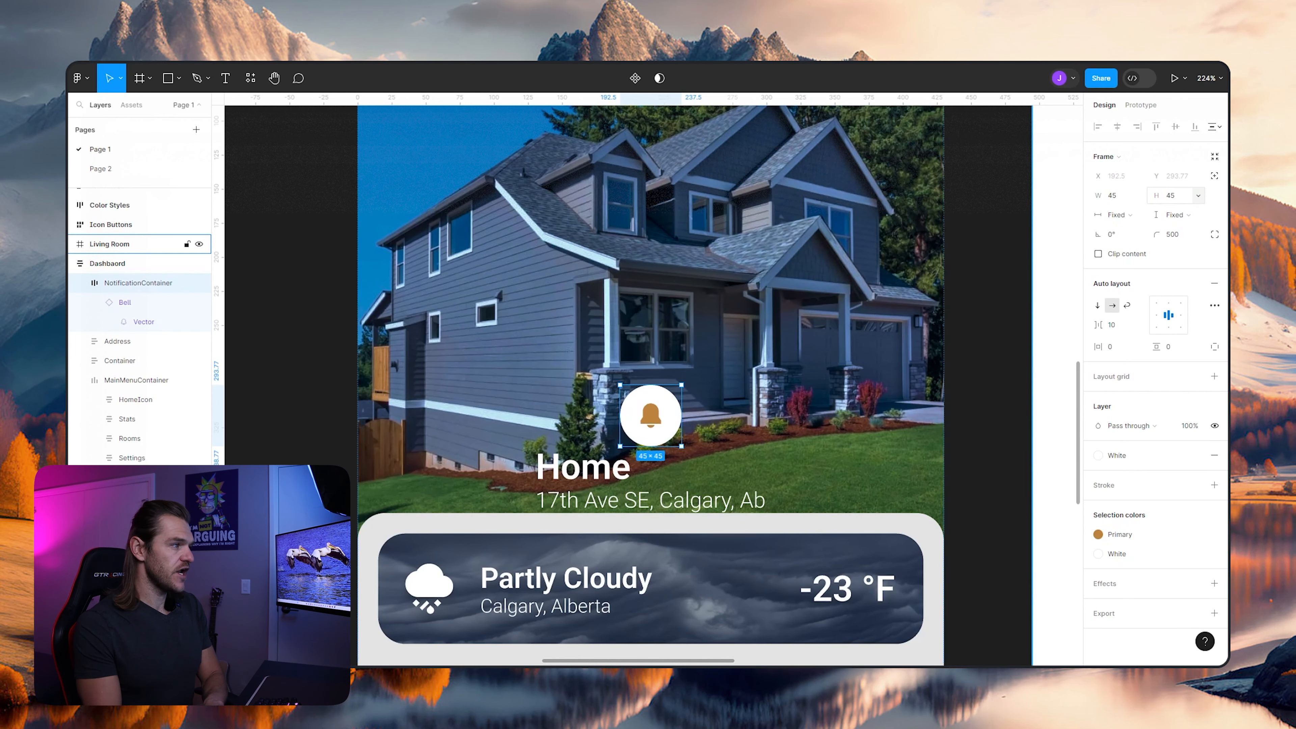
- Constrain the Bell instance's proportions and reduce its height to 15.92
{"action": "left_click", "coordinate": [144, 322]}
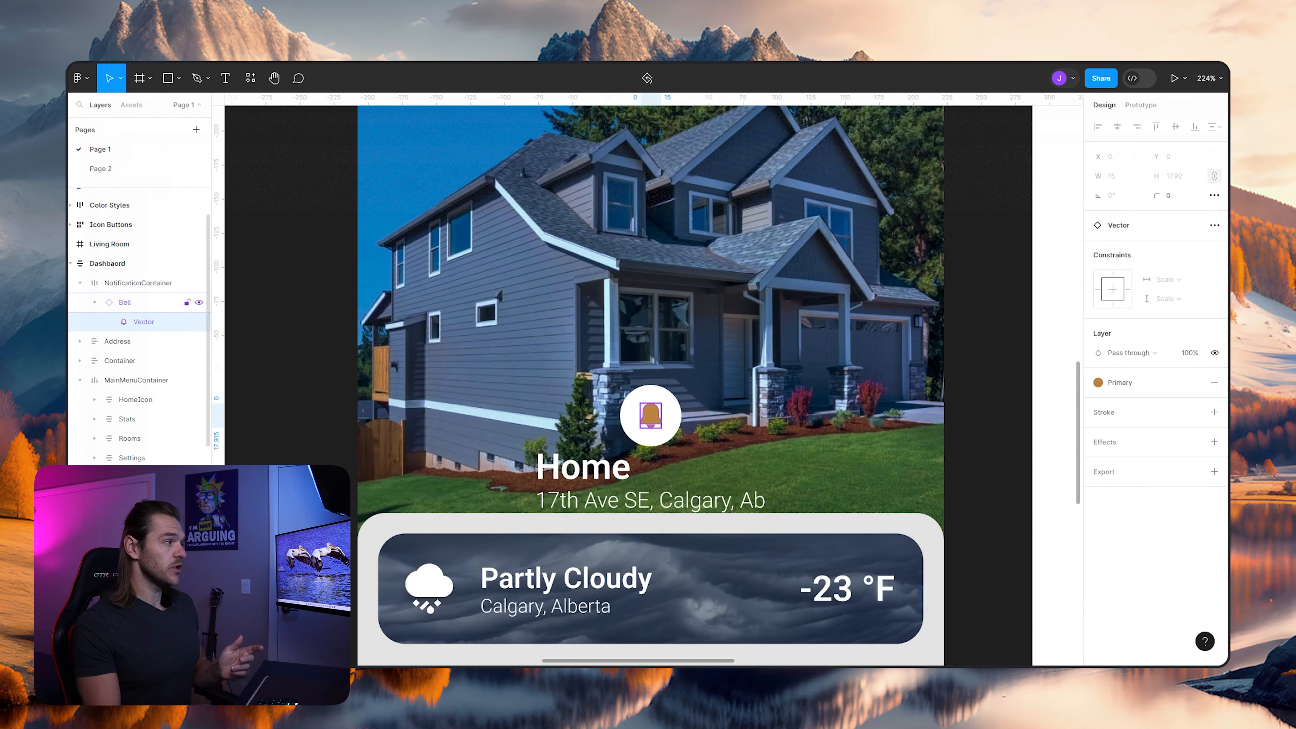
{"action": "left_click", "coordinate": [125, 302]}
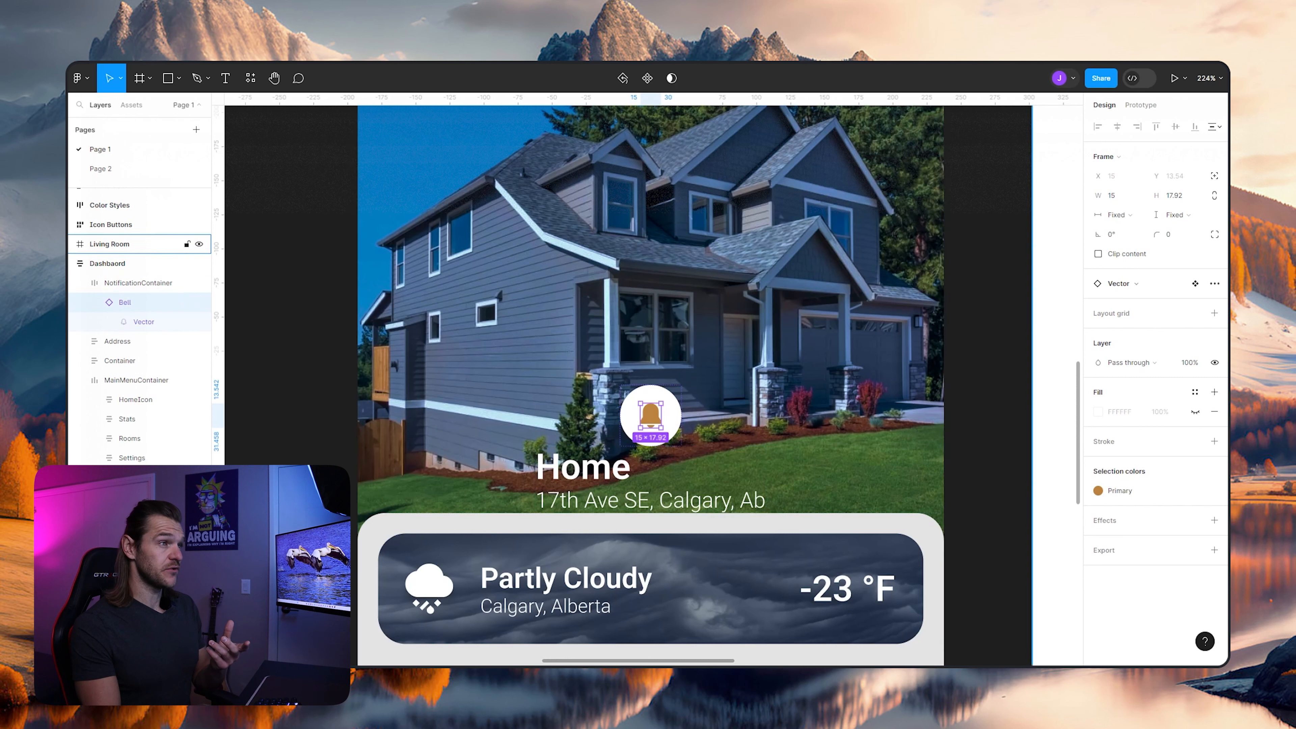
{"action": "left_click", "coordinate": [1215, 196]}
{"action": "left_click", "coordinate": [1175, 196]}
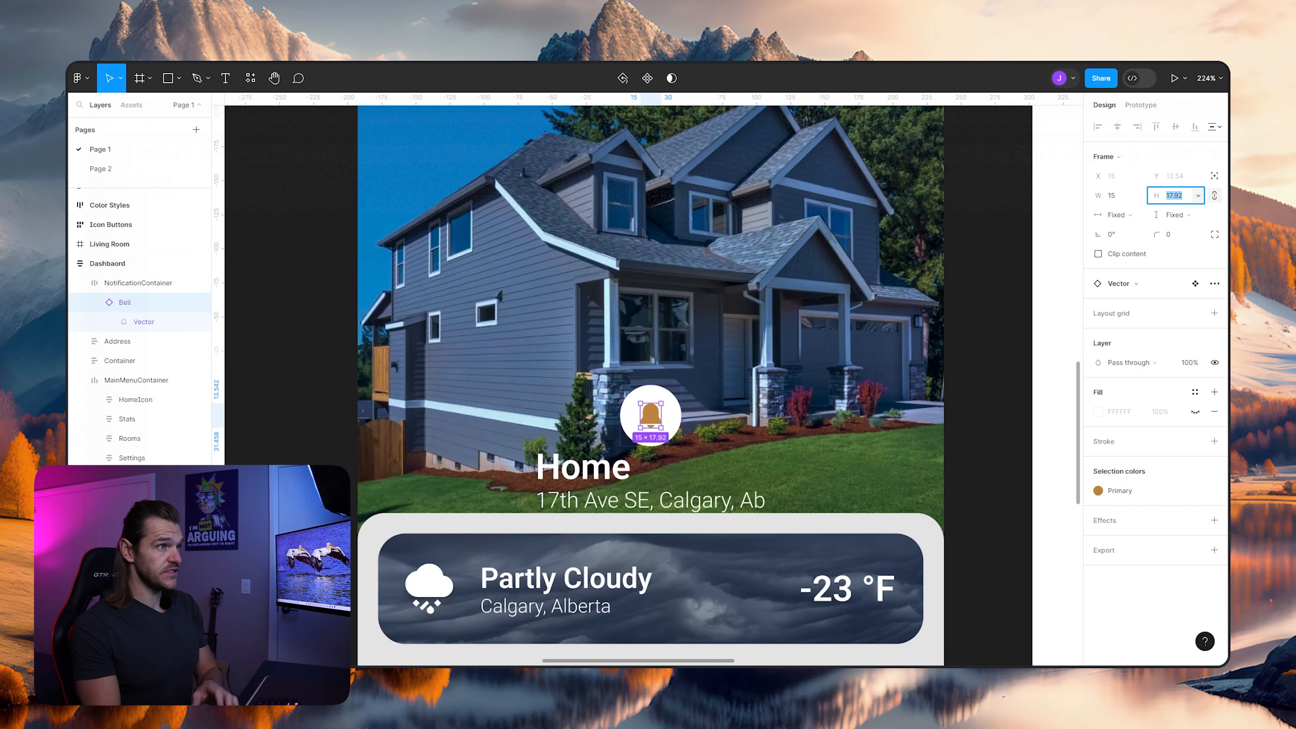
{"action": "key", "text": "Down"}
{"action": "key", "text": "Down"}
{"action": "key", "text": "Up"}
{"action": "key", "text": "Up"}
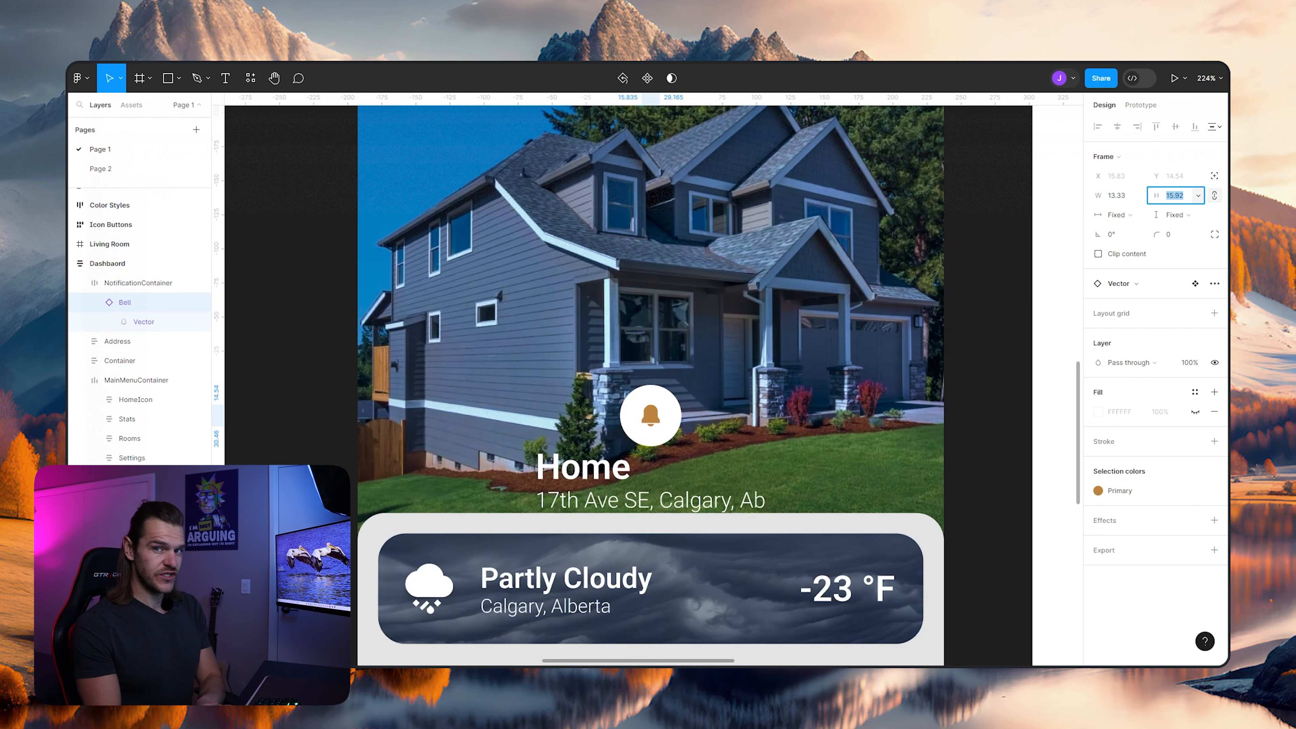
{"action": "key", "text": "Up"}
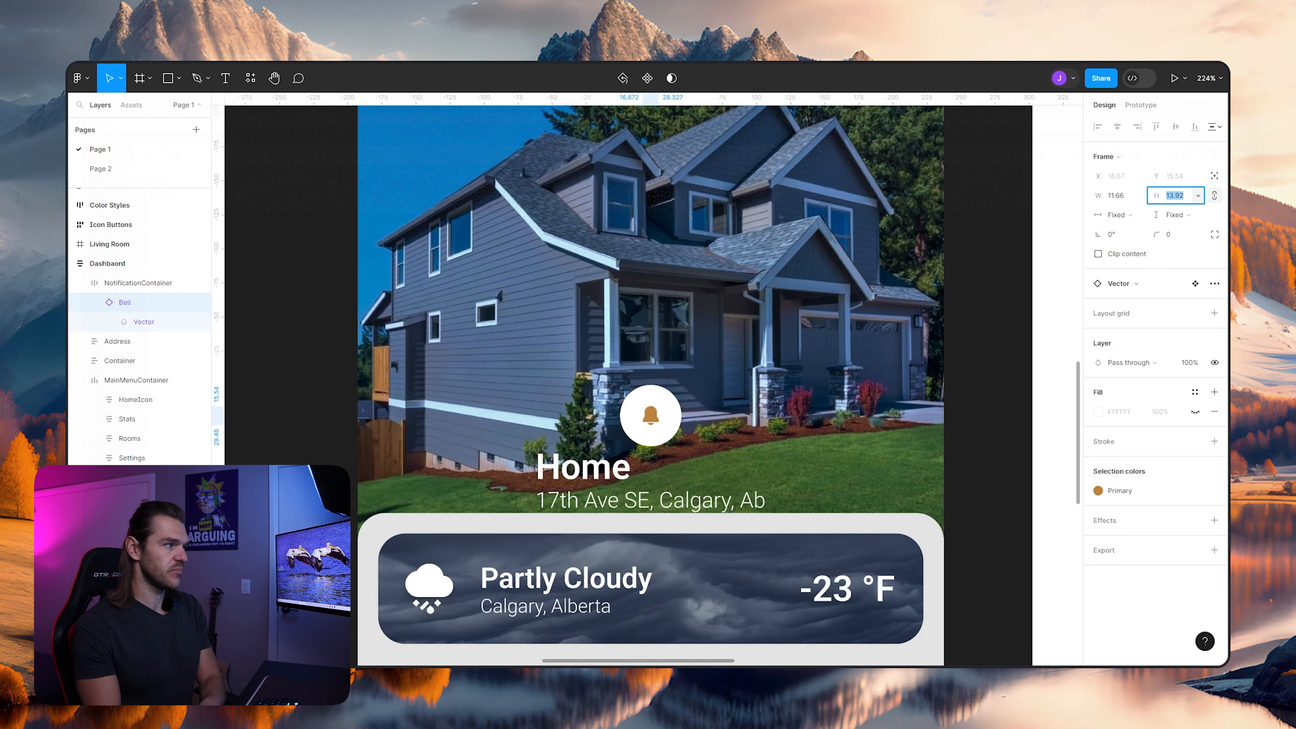
{"action": "key", "text": "Up"}
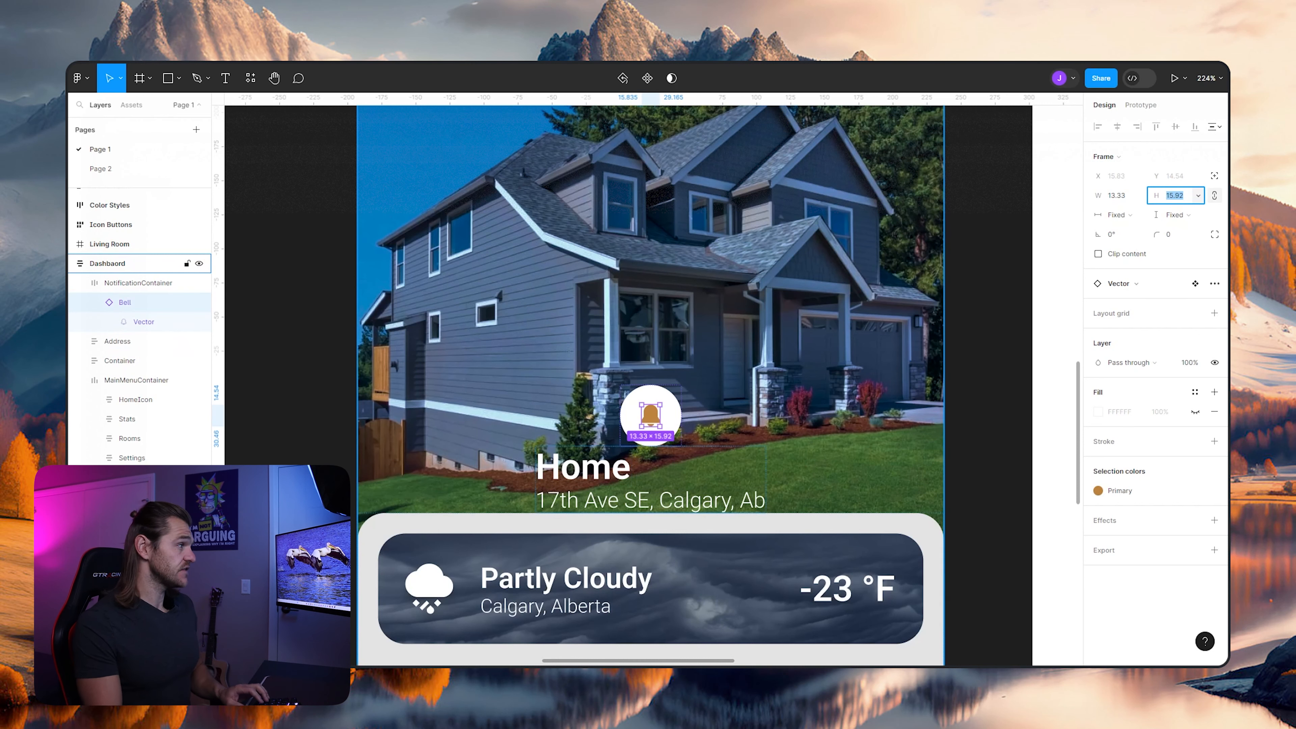
- Group the NotificationContainer and Address frames and name the group AddressNotiContainer
{"action": "left_click", "coordinate": [138, 282]}
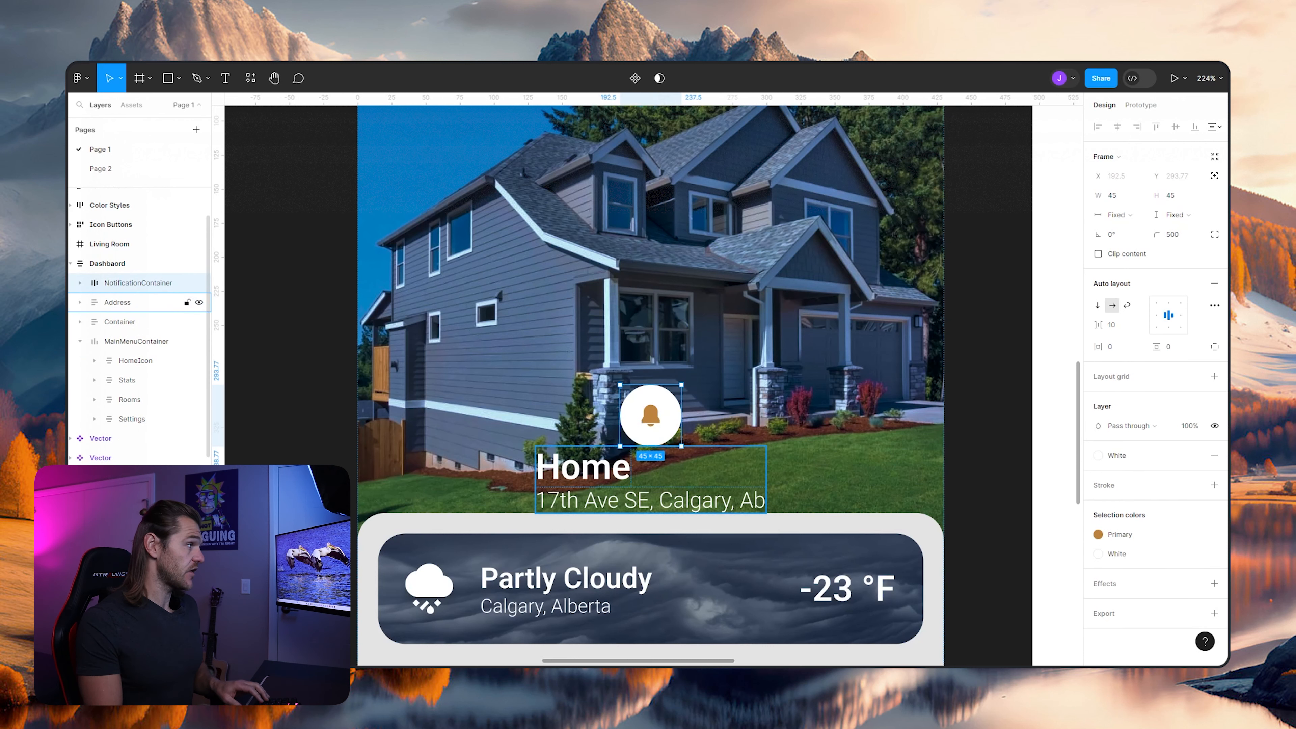
{"action": "left_click", "coordinate": [118, 302], "text": "shift"}
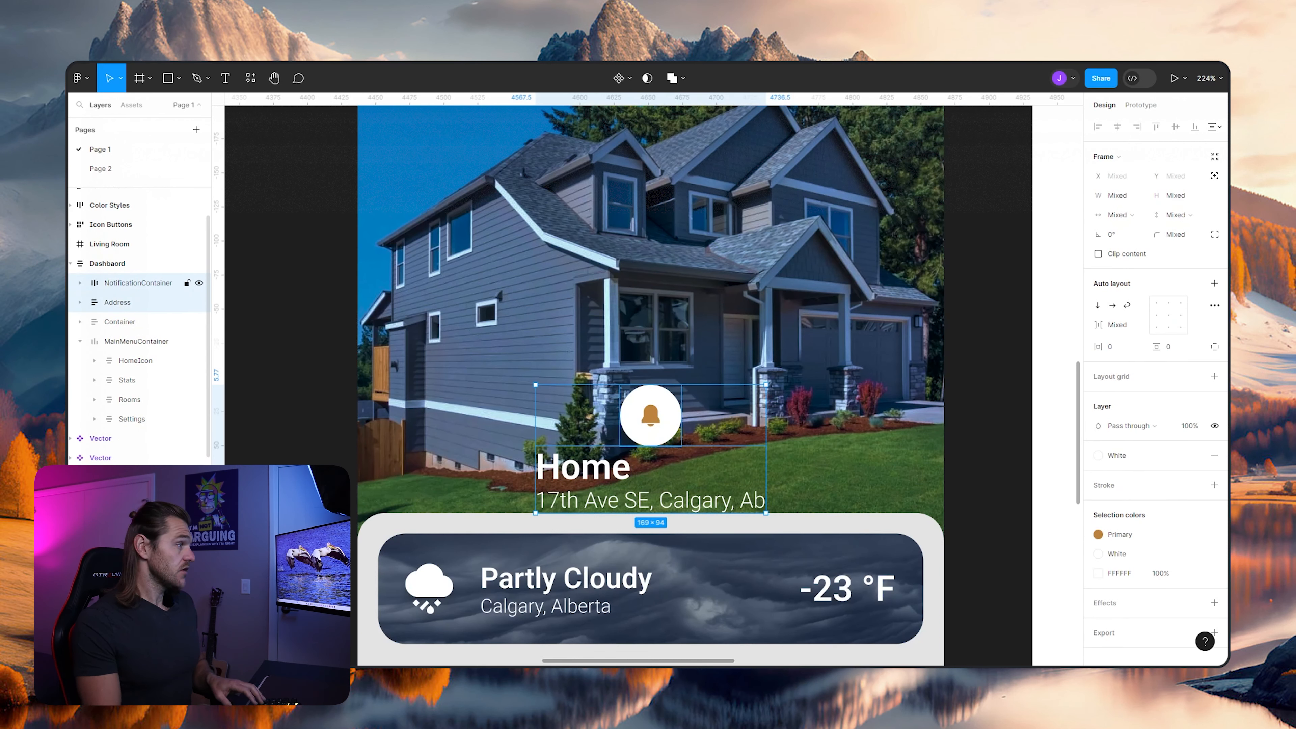
{"action": "key", "text": "ctrl+g"}
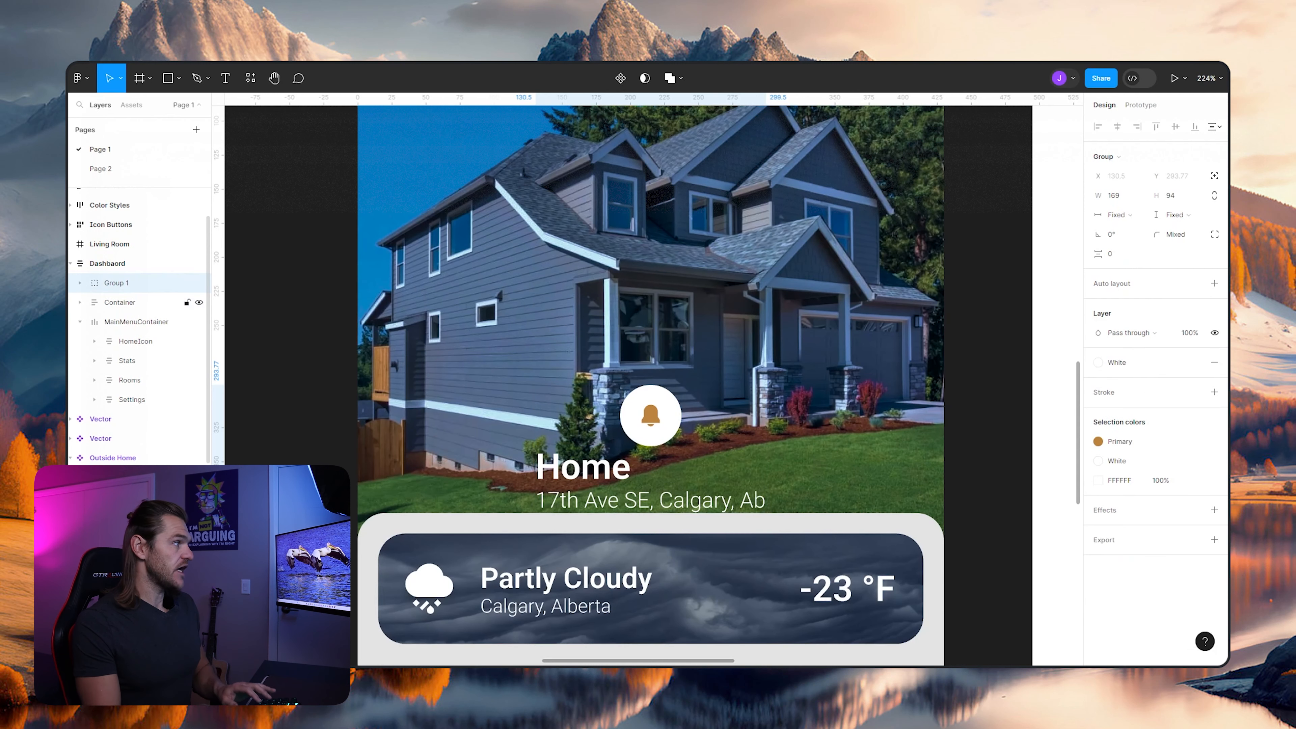
{"action": "double_click", "coordinate": [116, 282]}
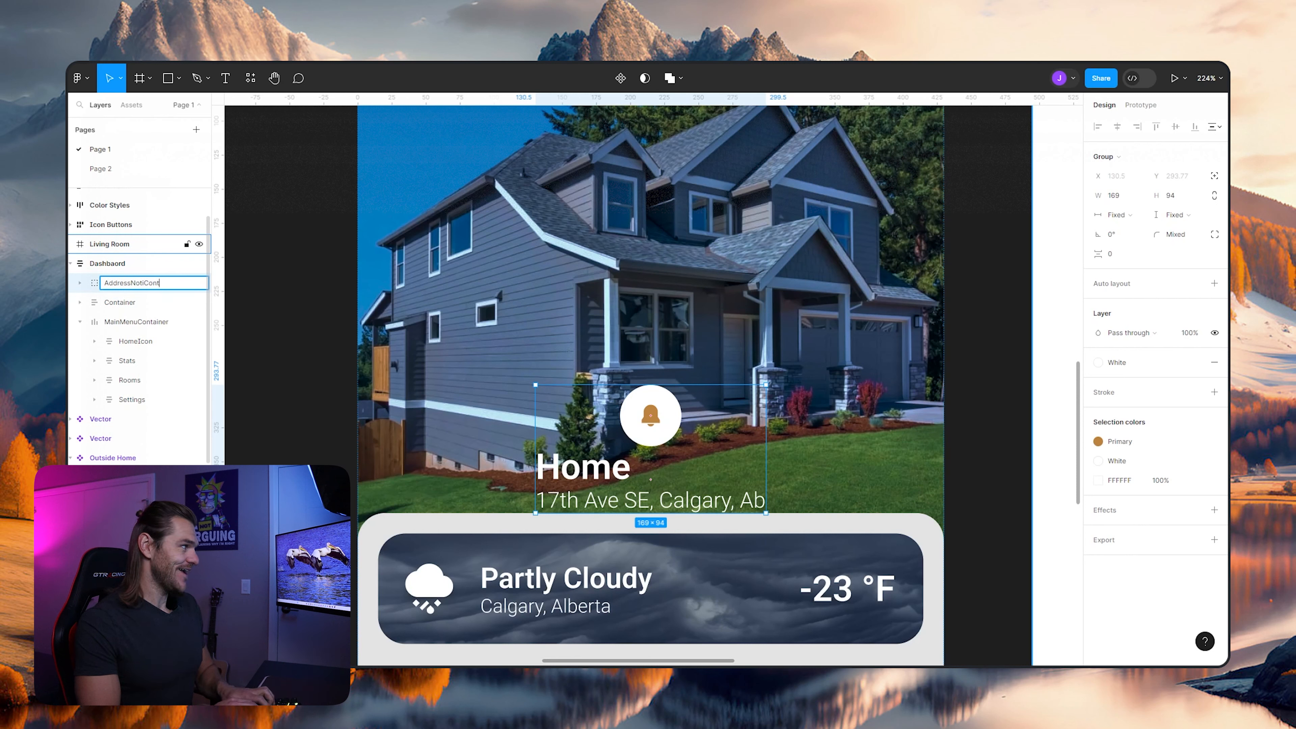
{"action": "type", "text": "AddressNotiContainer"}
{"action": "key", "text": "Return"}
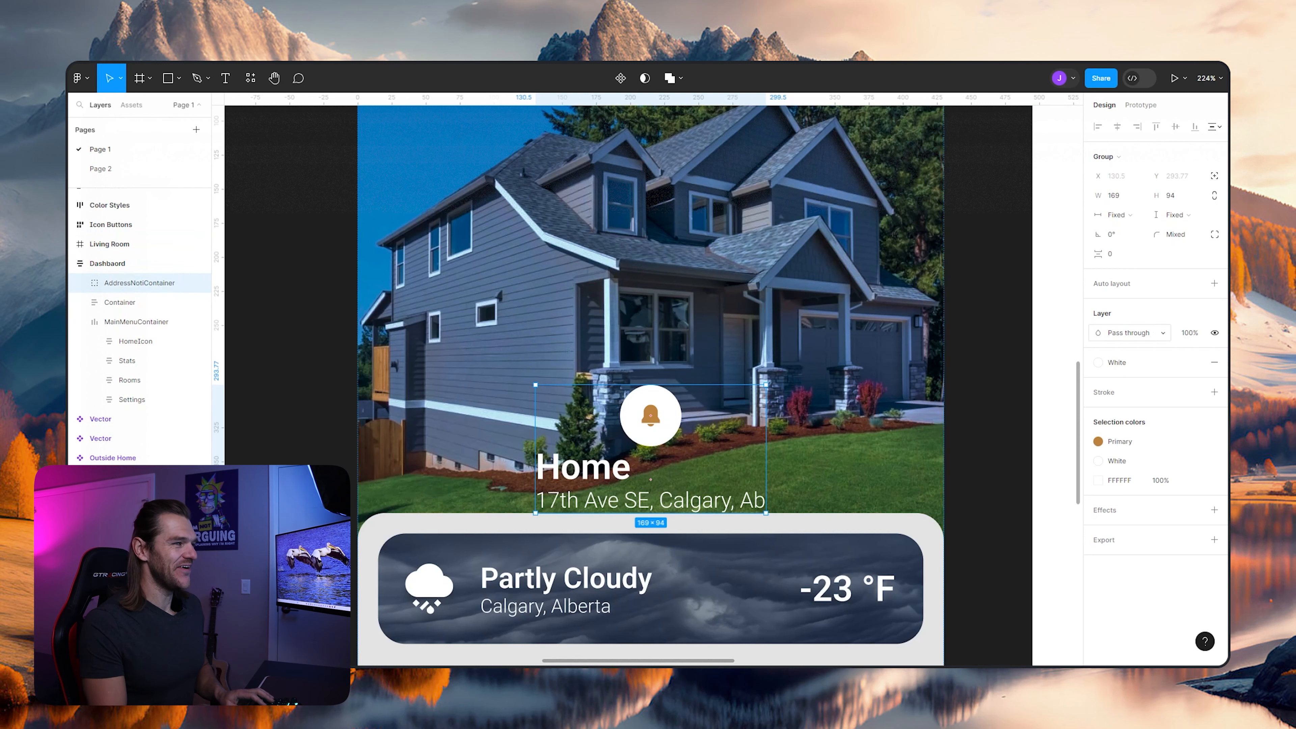
- Apply horizontal auto layout to AddressNotiContainer and place the Address frame before NotificationContainer
{"action": "key", "text": "shift+a"}
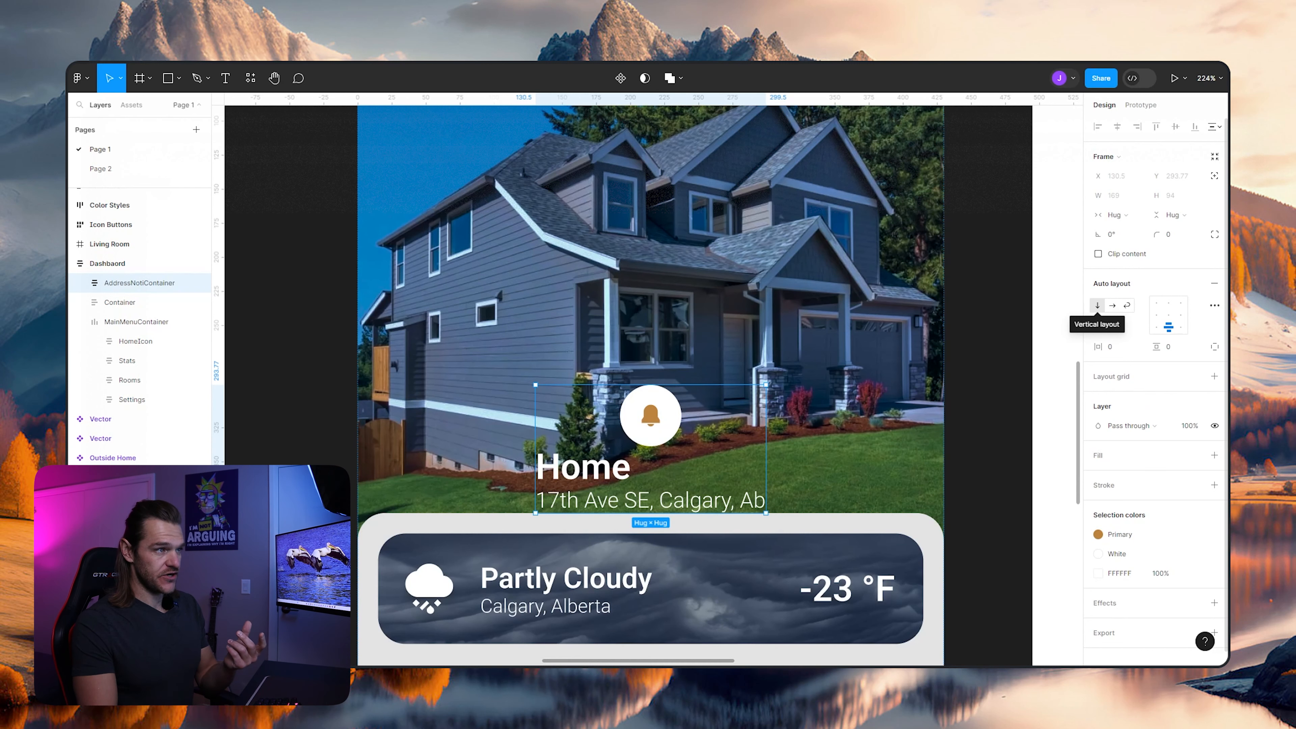
{"action": "left_click", "coordinate": [1113, 305]}
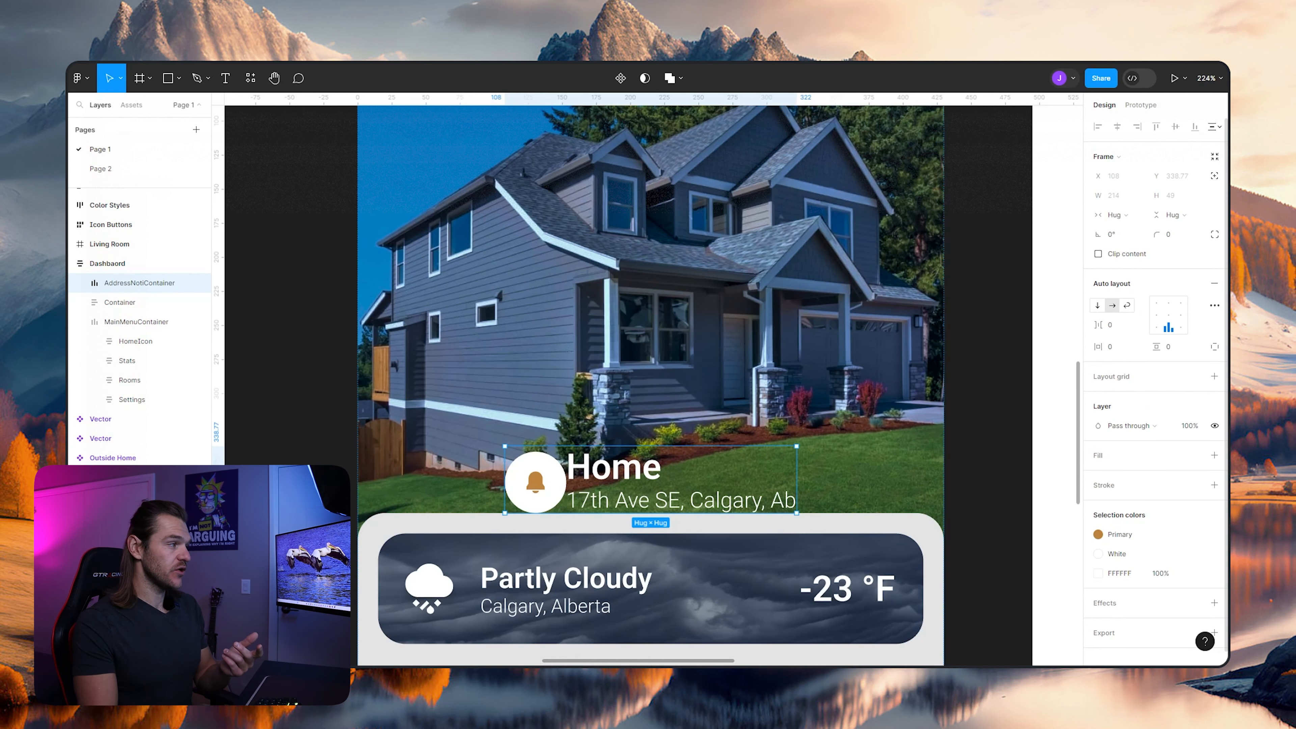
{"action": "left_click", "coordinate": [80, 282]}
{"action": "left_click_drag", "start_coordinate": [138, 302], "coordinate": [137, 329]}
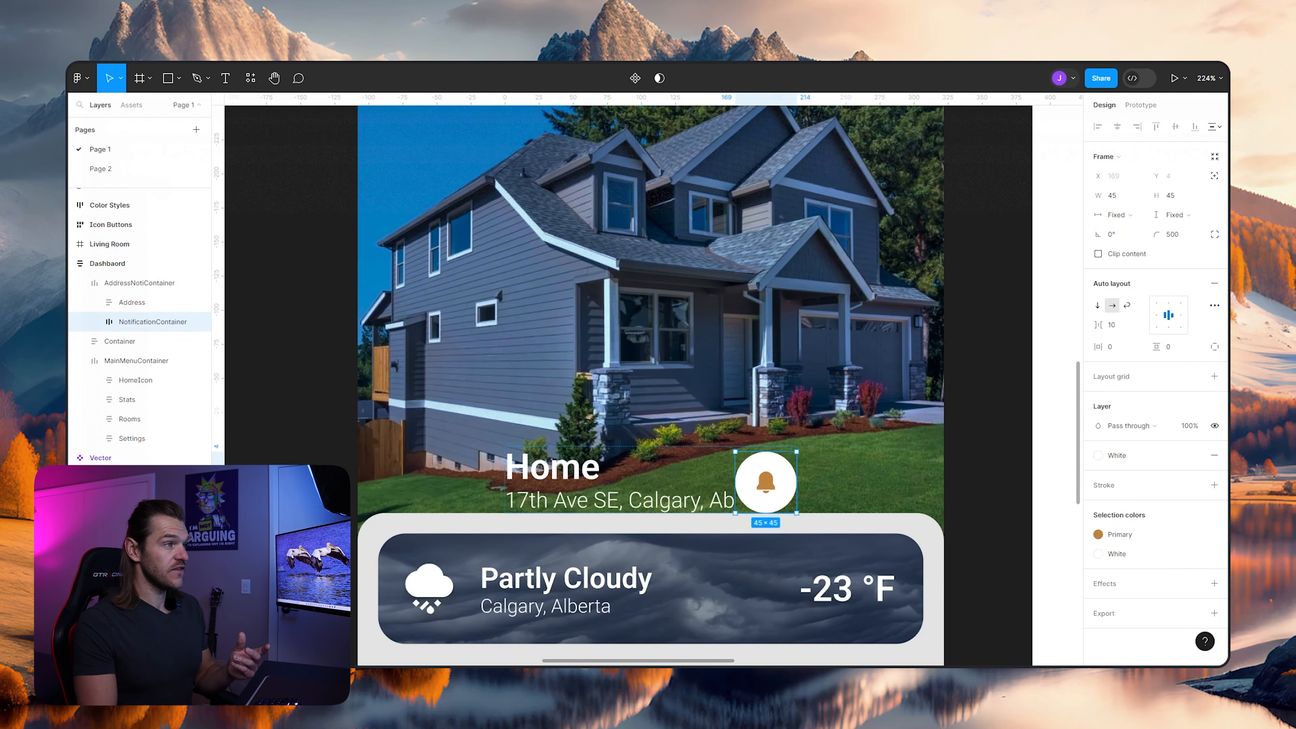
- Set AddressNotiContainer's item spacing to Auto and its horizontal resizing to Fill
{"action": "left_click", "coordinate": [139, 283]}
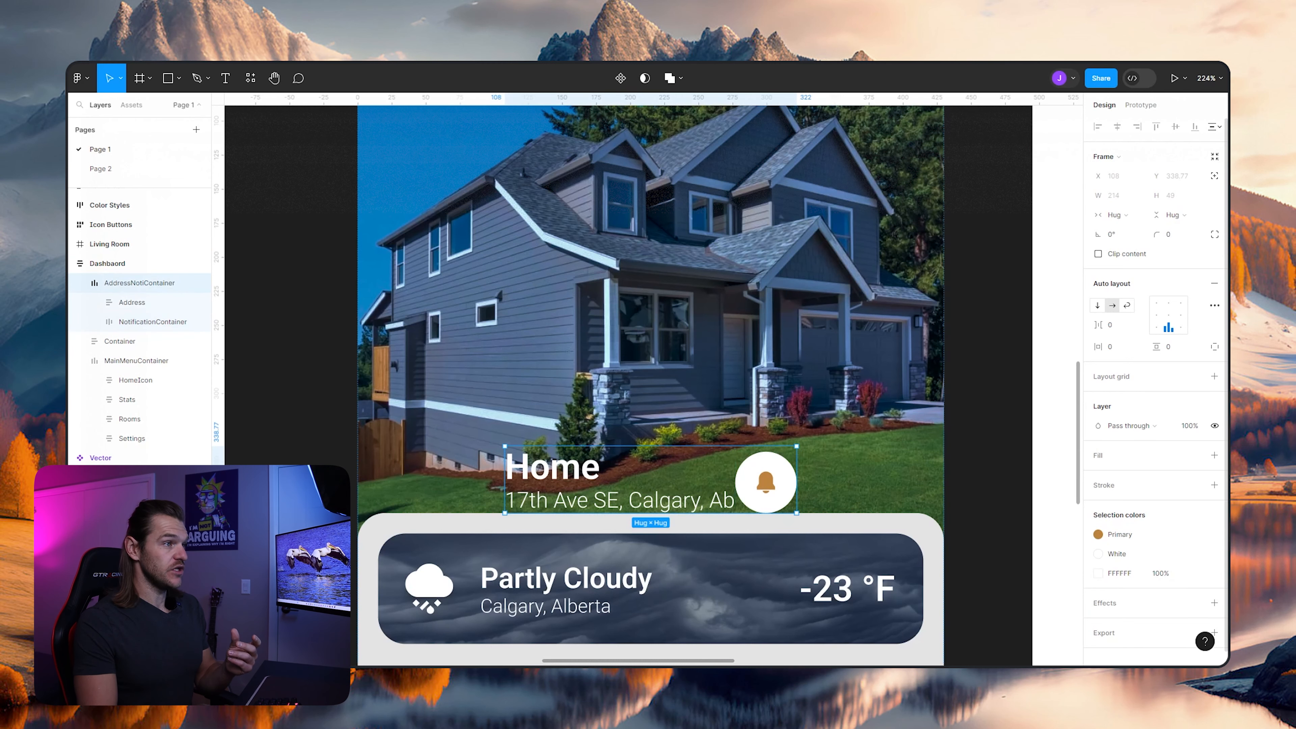
{"action": "left_click", "coordinate": [1139, 325]}
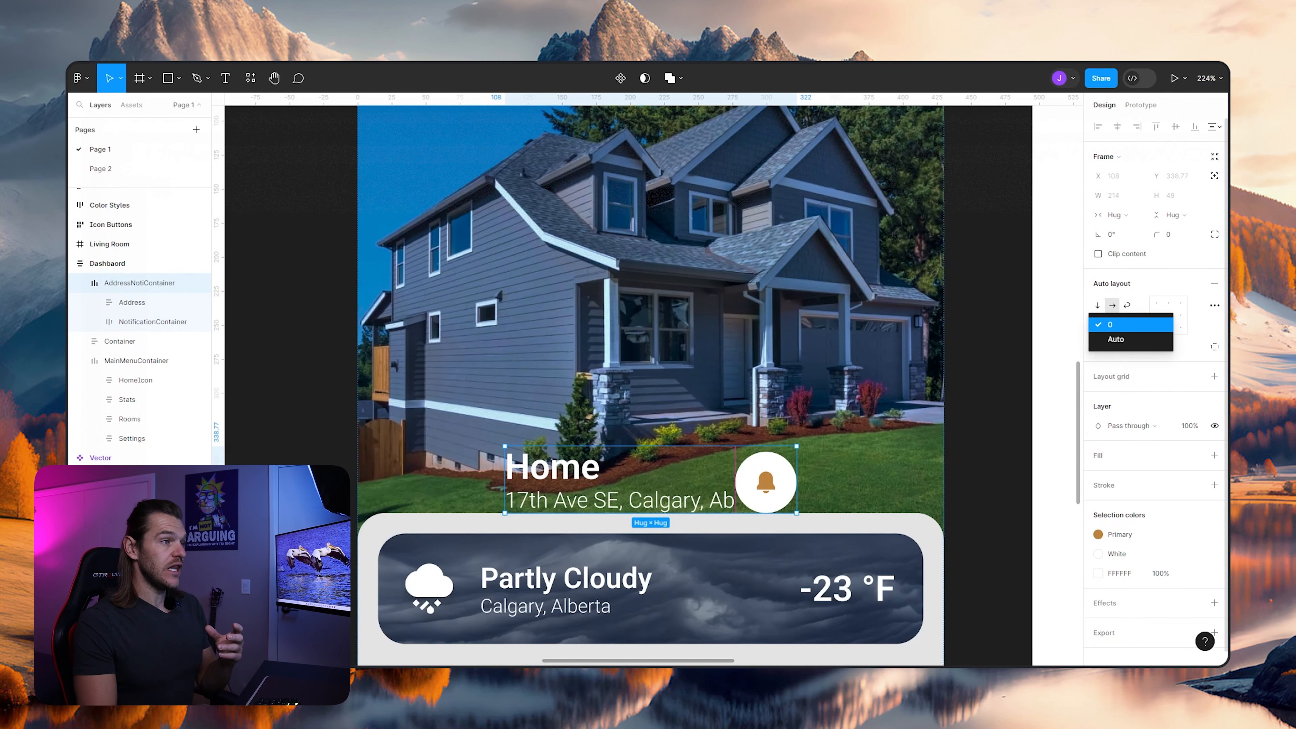
{"action": "left_click", "coordinate": [1115, 339]}
{"action": "left_click", "coordinate": [1122, 215]}
{"action": "left_click", "coordinate": [1125, 244]}
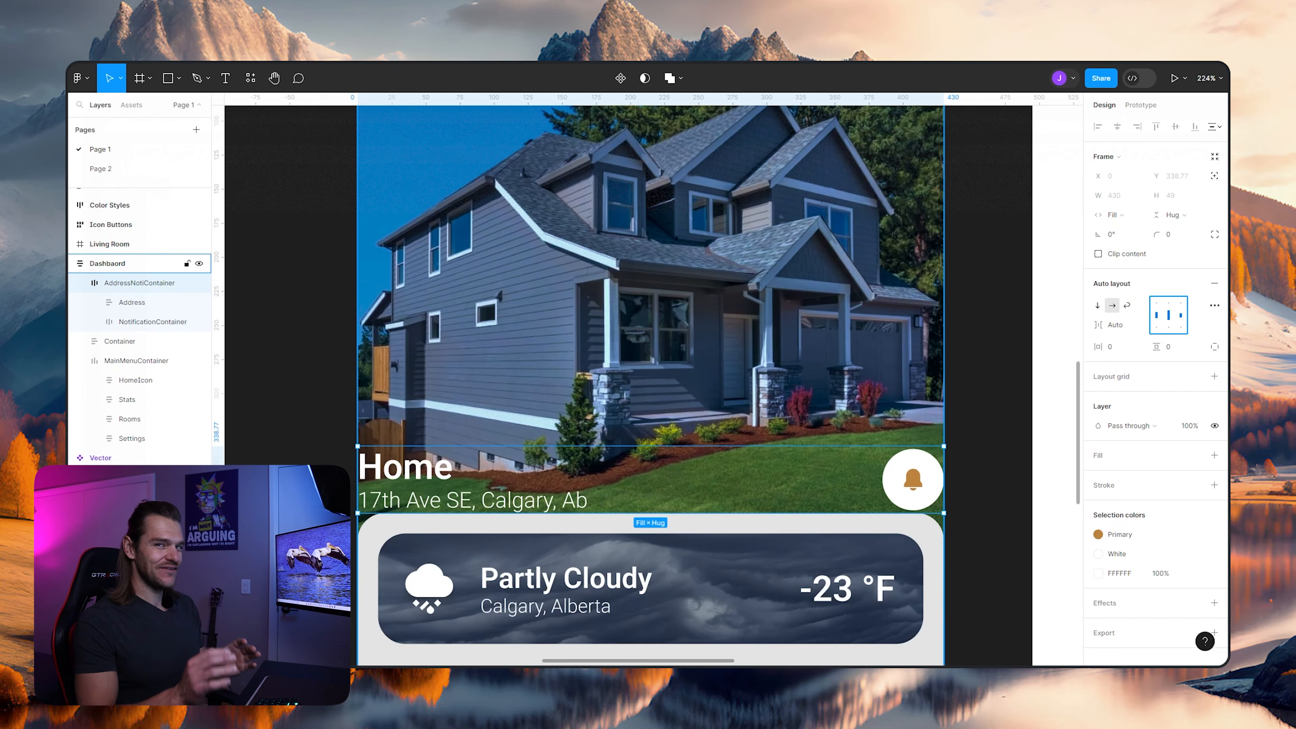
{"action": "scroll", "coordinate": [635, 277], "scroll_direction": "down", "scroll_amount": 4}
{"action": "left_click", "coordinate": [632, 281]}
{"action": "scroll", "coordinate": [561, 358], "scroll_direction": "up", "scroll_amount": 5}
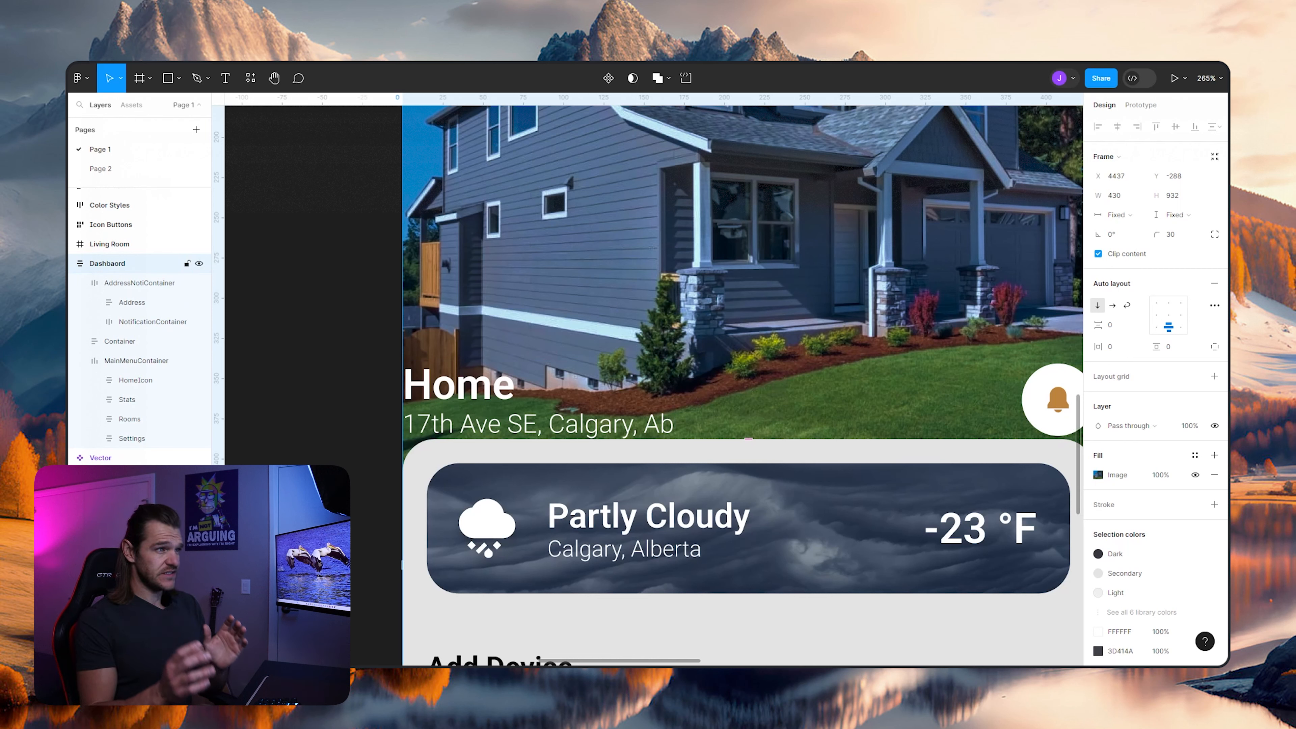
{"action": "key", "text": "Escape"}
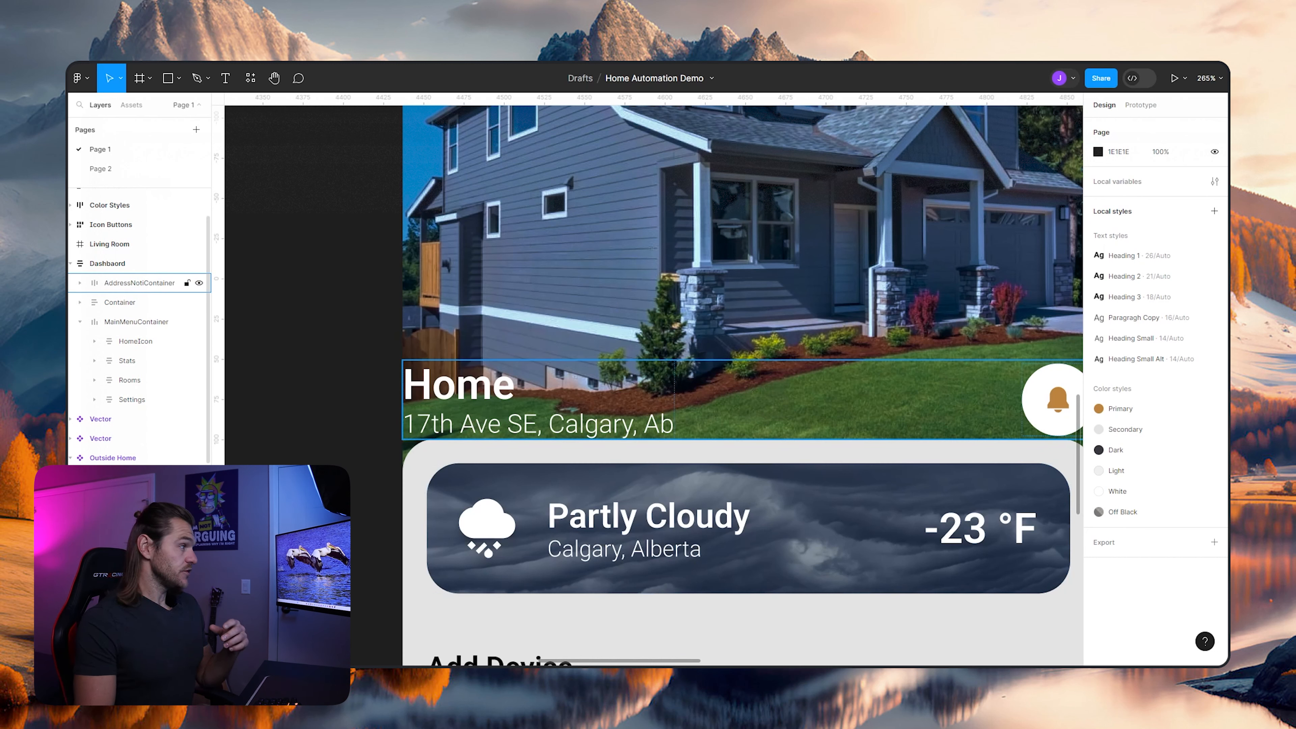
- Set AddressNotiContainer's horizontal padding to 25
{"action": "left_click", "coordinate": [139, 283]}
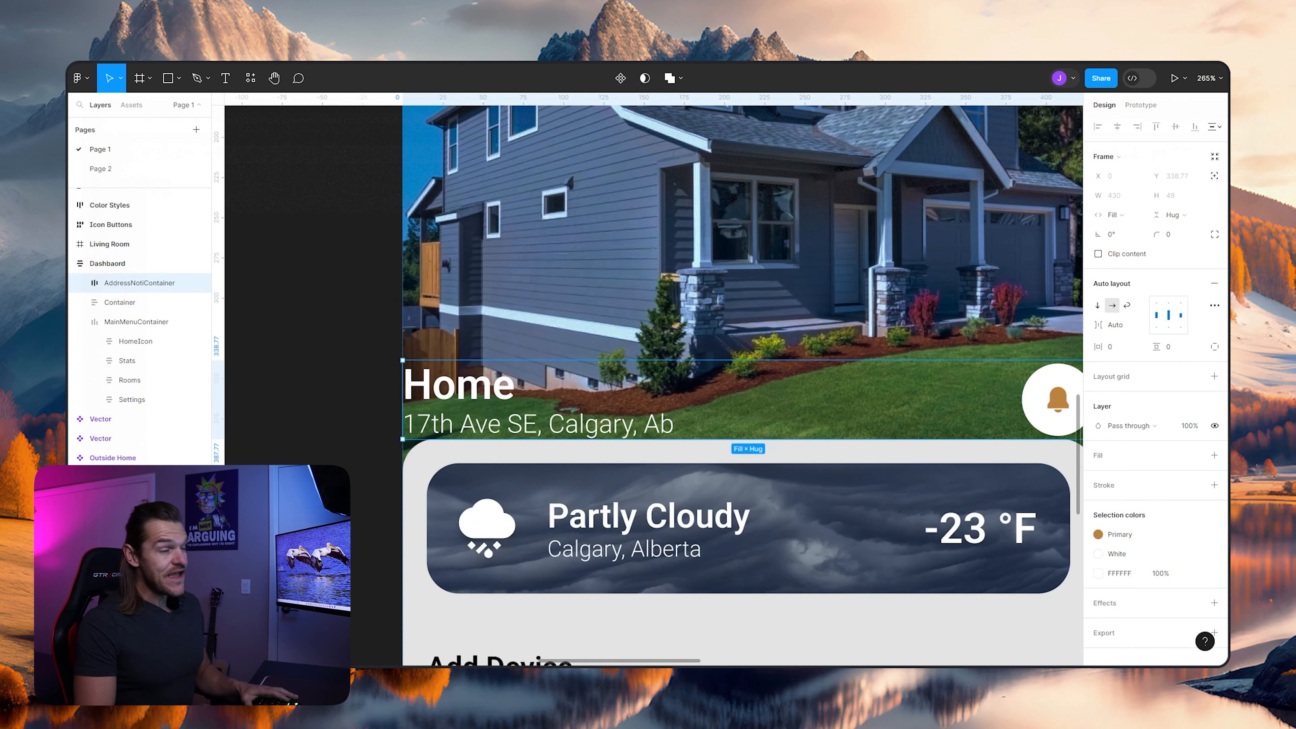
{"action": "left_click", "coordinate": [1117, 347]}
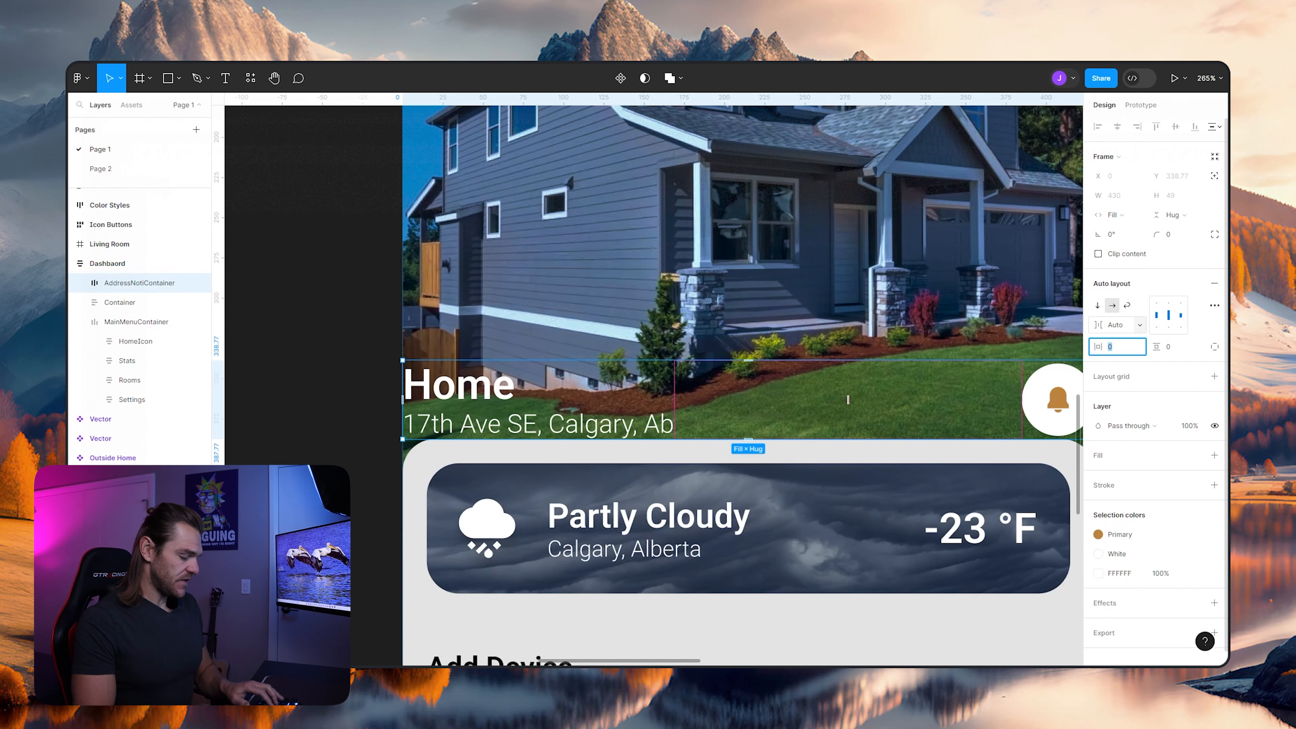
{"action": "type", "text": "25"}
{"action": "key", "text": "Return"}
{"action": "scroll", "coordinate": [768, 271], "scroll_direction": "down", "scroll_amount": 4}
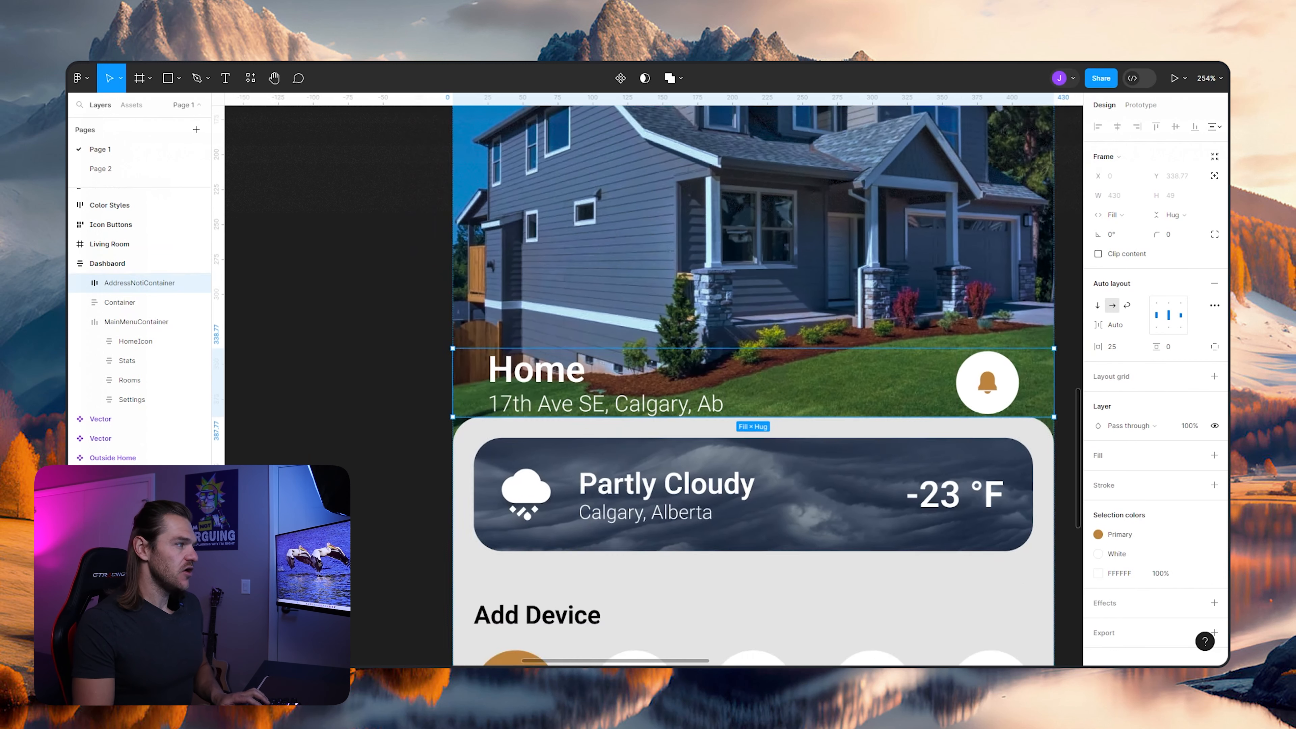
- Set AddressNotiContainer's vertical padding to 35
{"action": "scroll", "coordinate": [755, 276], "scroll_direction": "down", "scroll_amount": 1}
{"action": "left_click_drag", "start_coordinate": [602, 337], "coordinate": [1076, 320]}
{"action": "left_click_drag", "start_coordinate": [528, 315], "coordinate": [471, 356]}
{"action": "scroll", "coordinate": [704, 357], "scroll_direction": "down", "scroll_amount": 5}
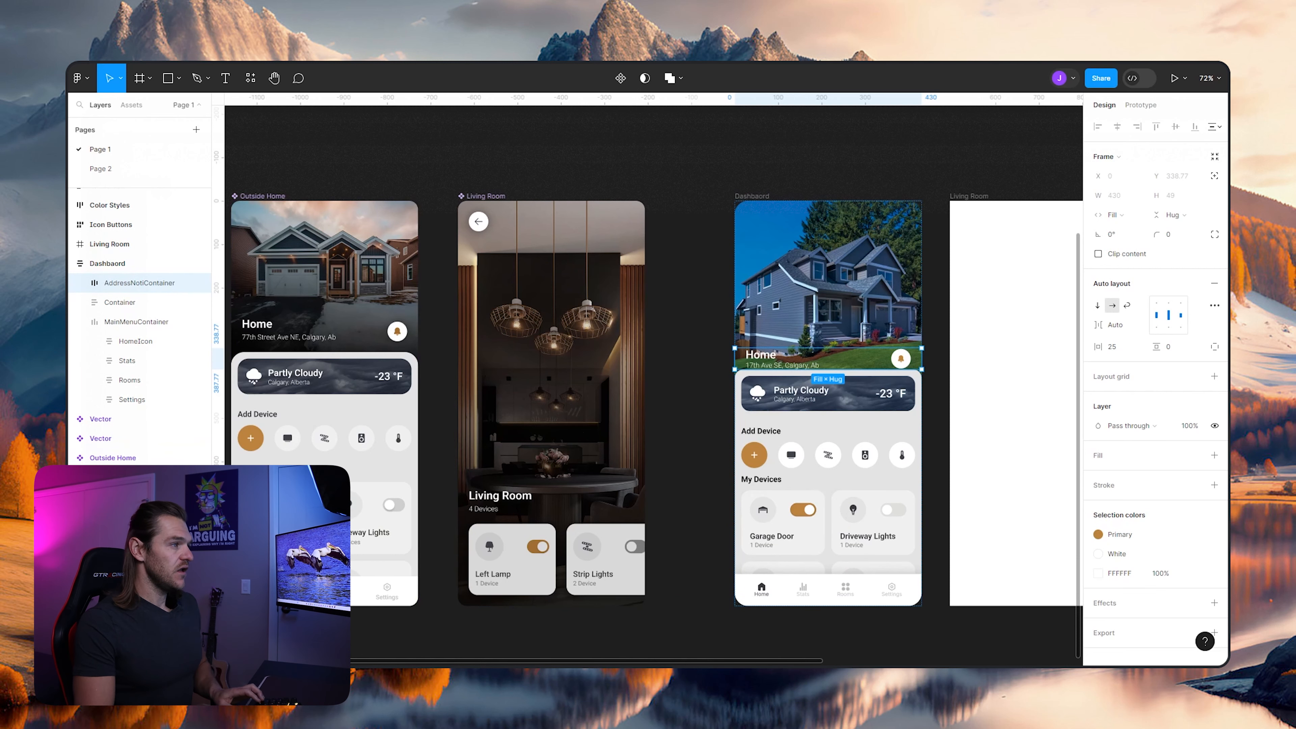
{"action": "scroll", "coordinate": [598, 359], "scroll_direction": "up", "scroll_amount": 5}
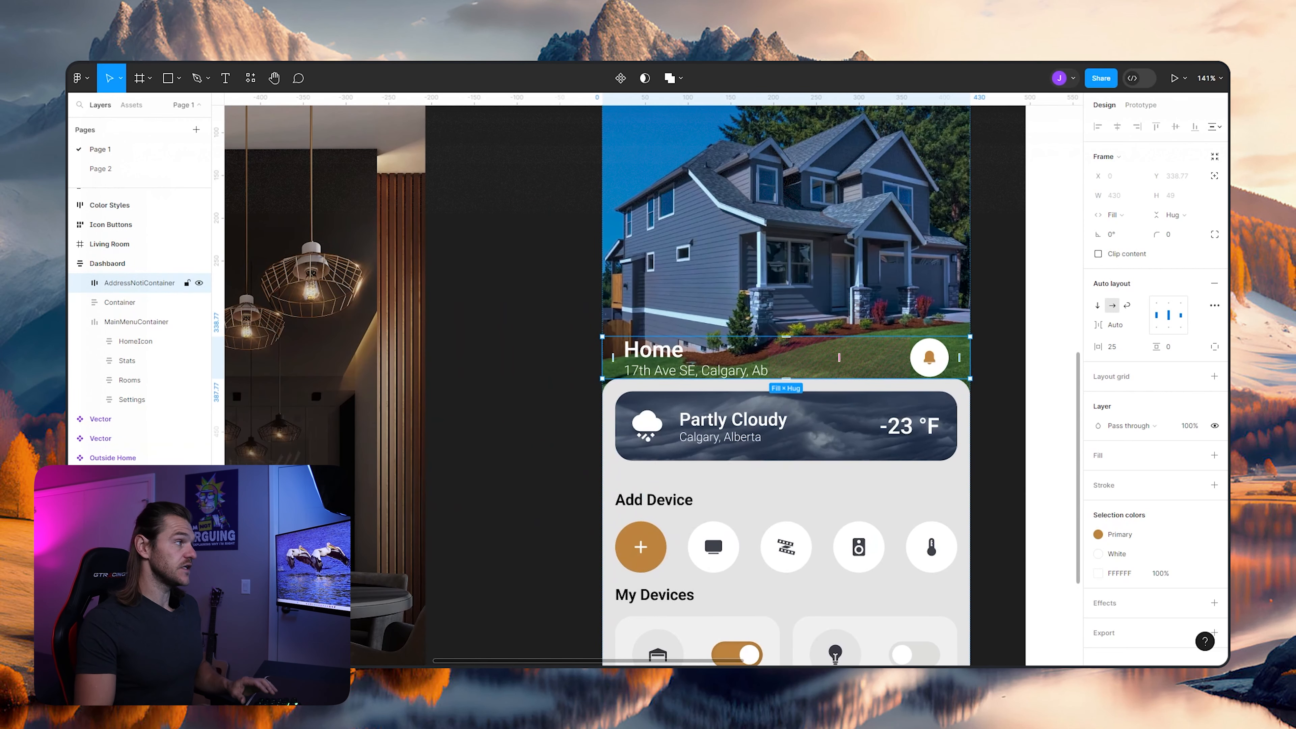
{"action": "left_click", "coordinate": [80, 321]}
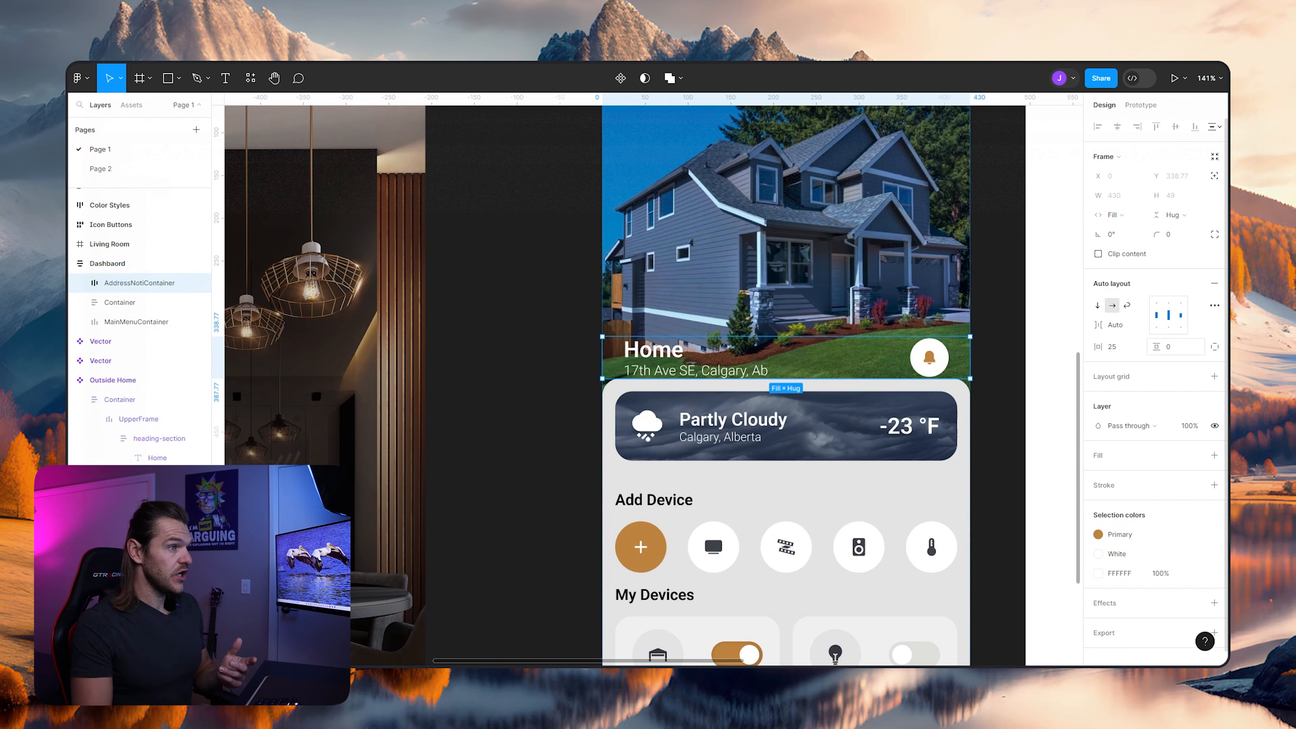
{"action": "left_click", "coordinate": [1173, 347]}
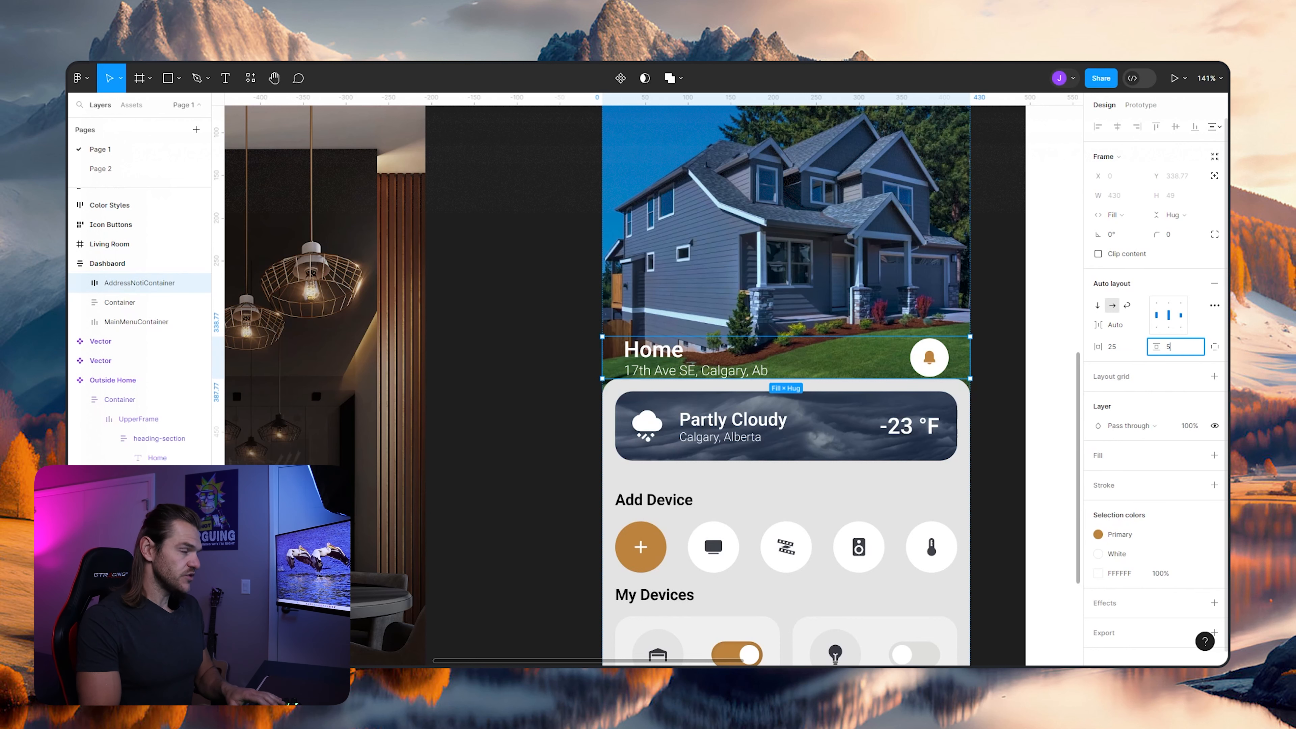
{"action": "type", "text": "50"}
{"action": "key", "text": "Return"}
{"action": "left_click", "coordinate": [1174, 347]}
{"action": "type", "text": "35"}
{"action": "key", "text": "Return"}
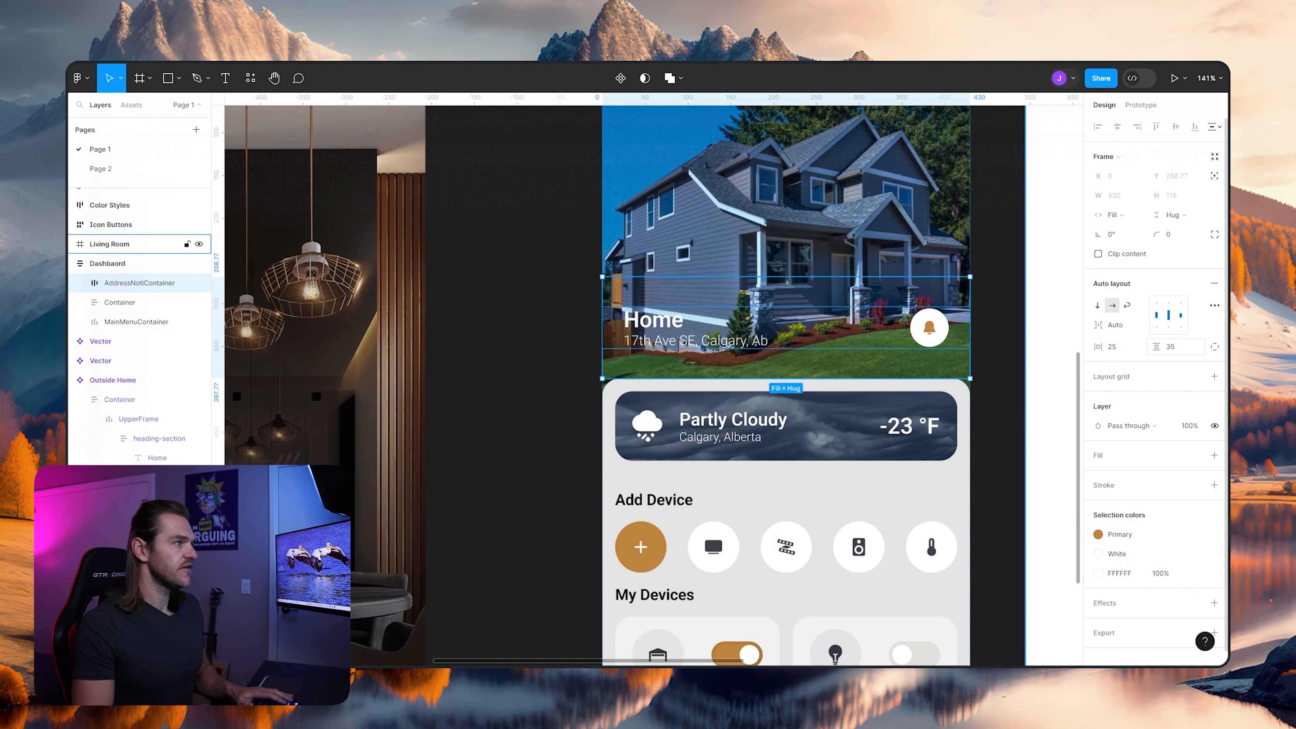
- Examine the Dashboard screen's header spacing from the house image down to the main menu, next to the finished screens
{"action": "scroll", "coordinate": [531, 347], "scroll_direction": "down", "scroll_amount": 1}
{"action": "scroll", "coordinate": [571, 357], "scroll_direction": "down", "scroll_amount": 3}
{"action": "left_click_drag", "start_coordinate": [571, 357], "coordinate": [632, 357]}
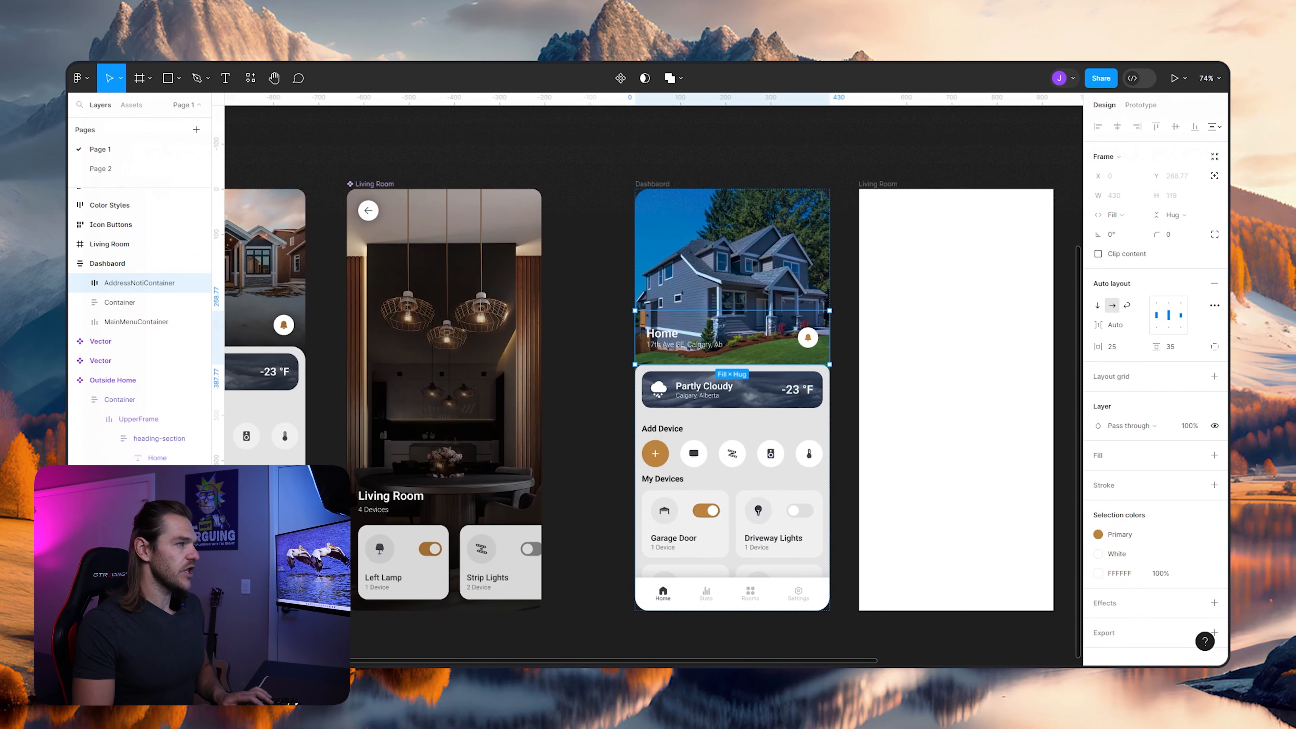
{"action": "scroll", "coordinate": [760, 327], "scroll_direction": "up", "scroll_amount": 5}
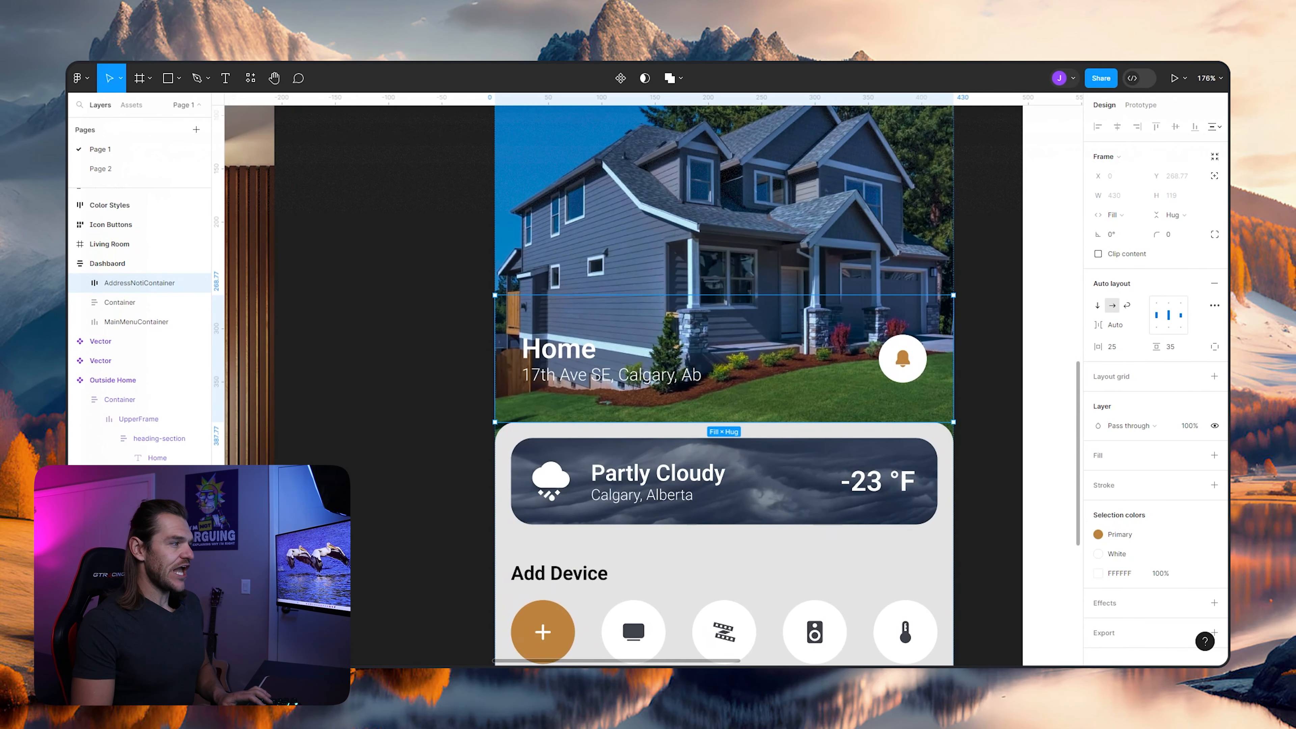
{"action": "key", "text": "Escape"}
{"action": "scroll", "coordinate": [605, 350], "scroll_direction": "down", "scroll_amount": 3}
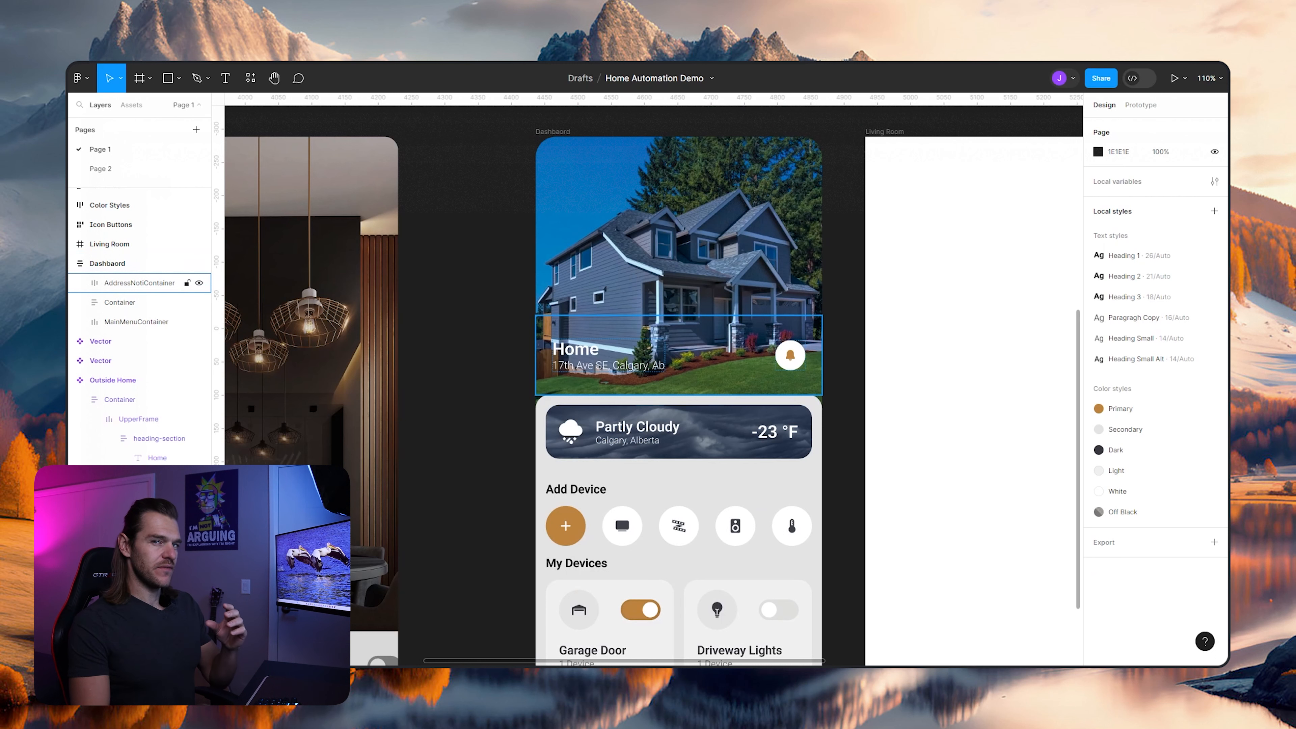
{"action": "scroll", "coordinate": [678, 383], "scroll_direction": "down", "scroll_amount": 3}
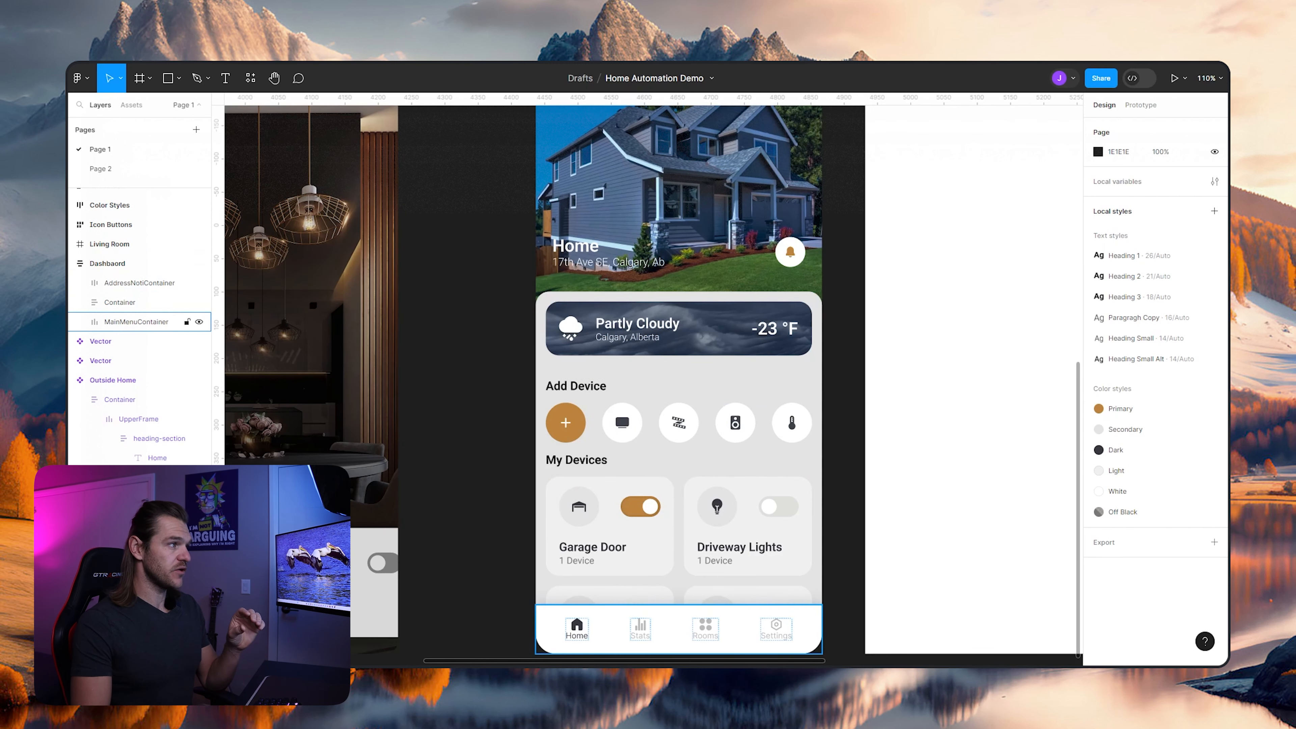
{"action": "scroll", "coordinate": [679, 383], "scroll_direction": "up", "scroll_amount": 3}
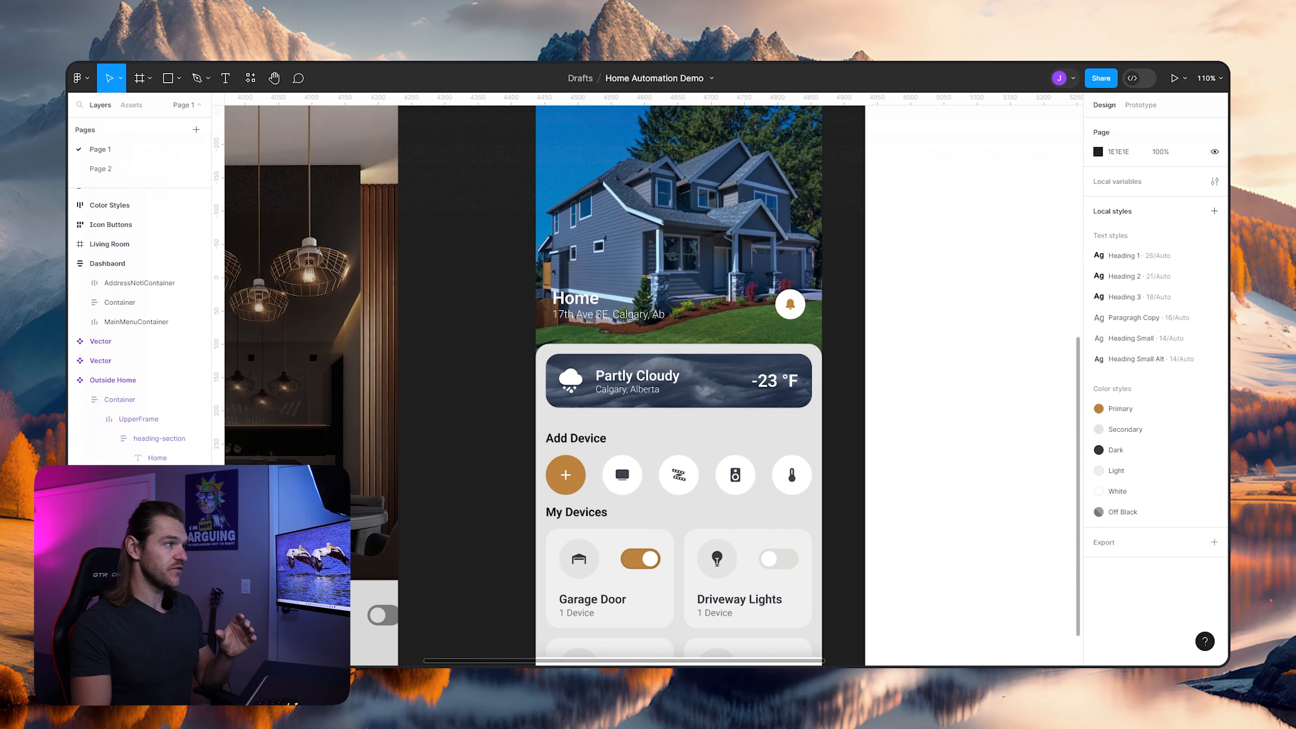
{"action": "left_click", "coordinate": [139, 283]}
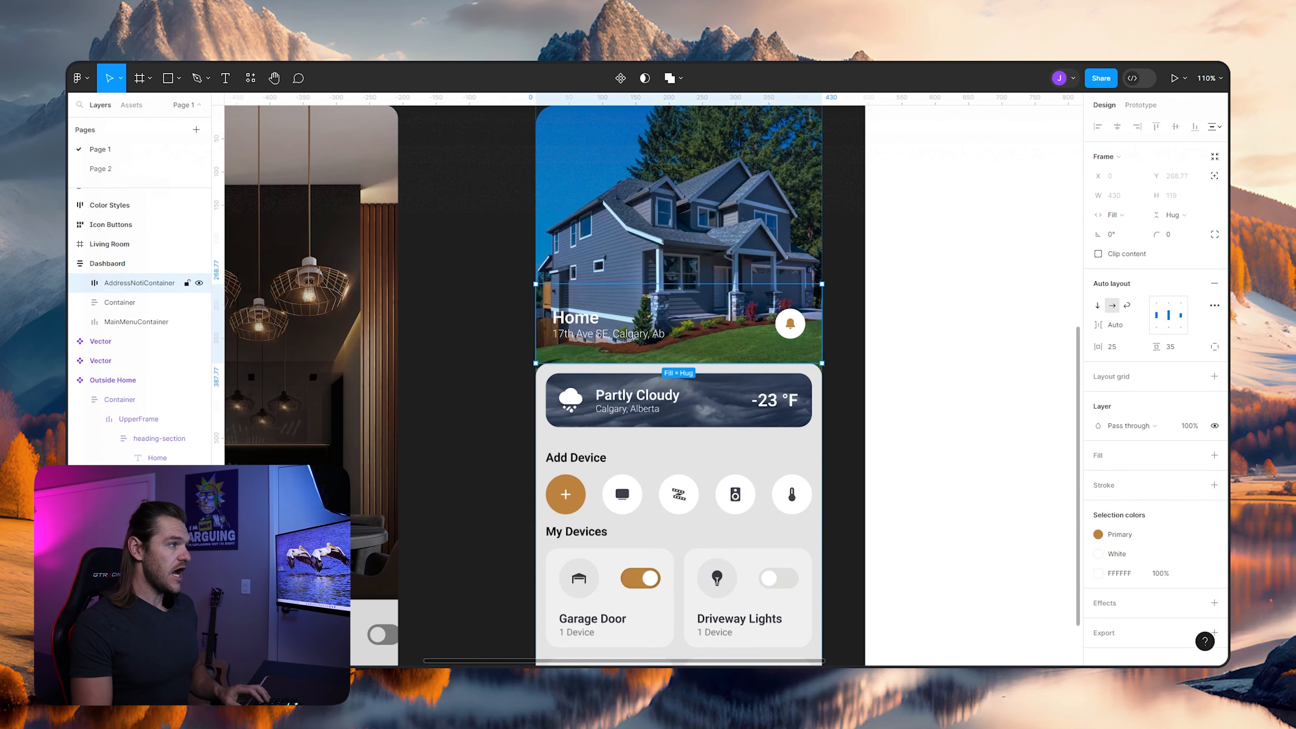
{"action": "scroll", "coordinate": [679, 383], "scroll_direction": "up", "scroll_amount": 2}
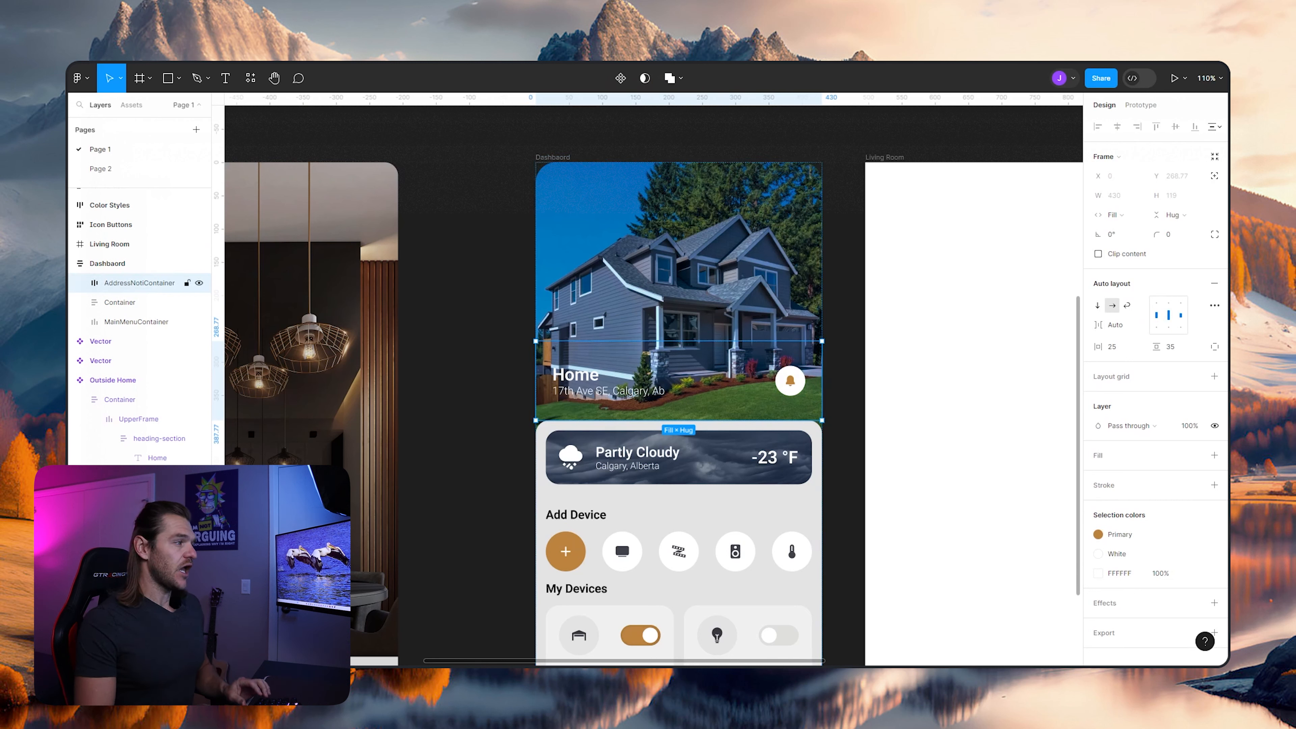
- Increase the Bell instance's height inside NotificationContainer to 17.92 with its proportions constrained
{"action": "double_click", "coordinate": [786, 375]}
{"action": "scroll", "coordinate": [786, 375], "scroll_direction": "up", "scroll_amount": 4}
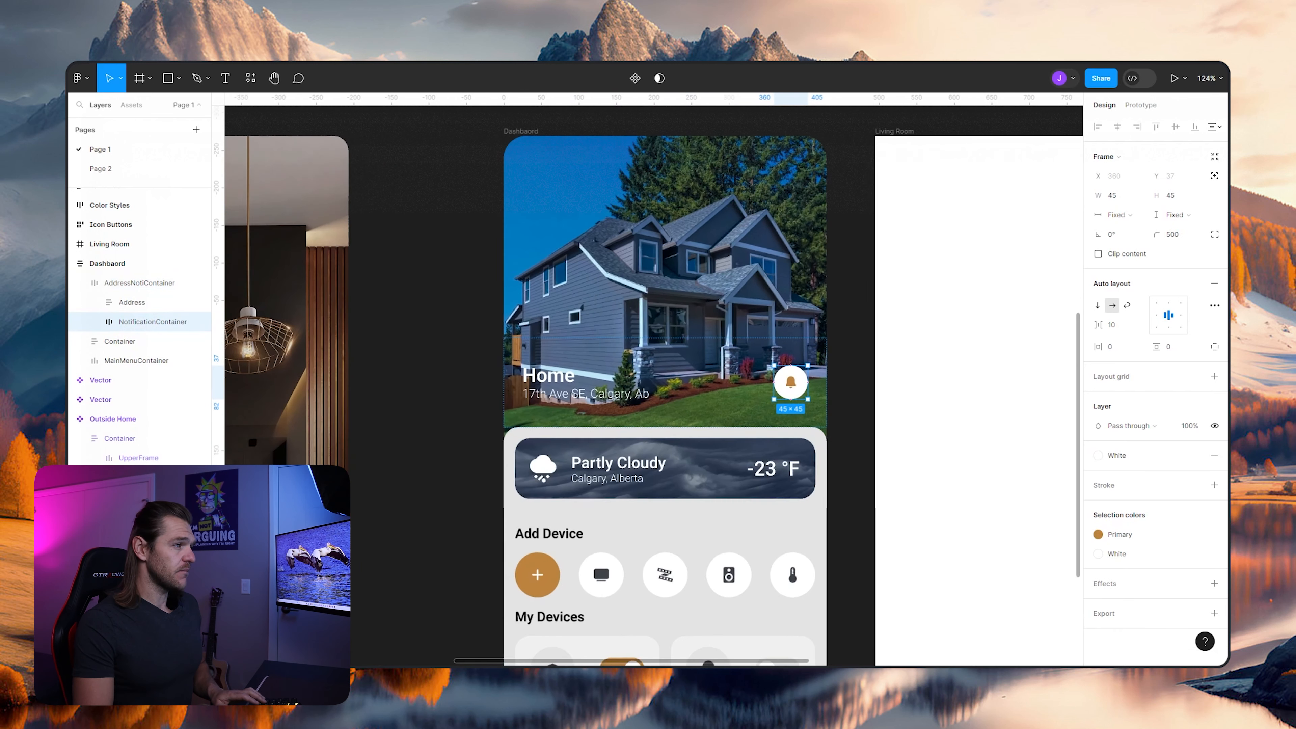
{"action": "left_click", "coordinate": [94, 322]}
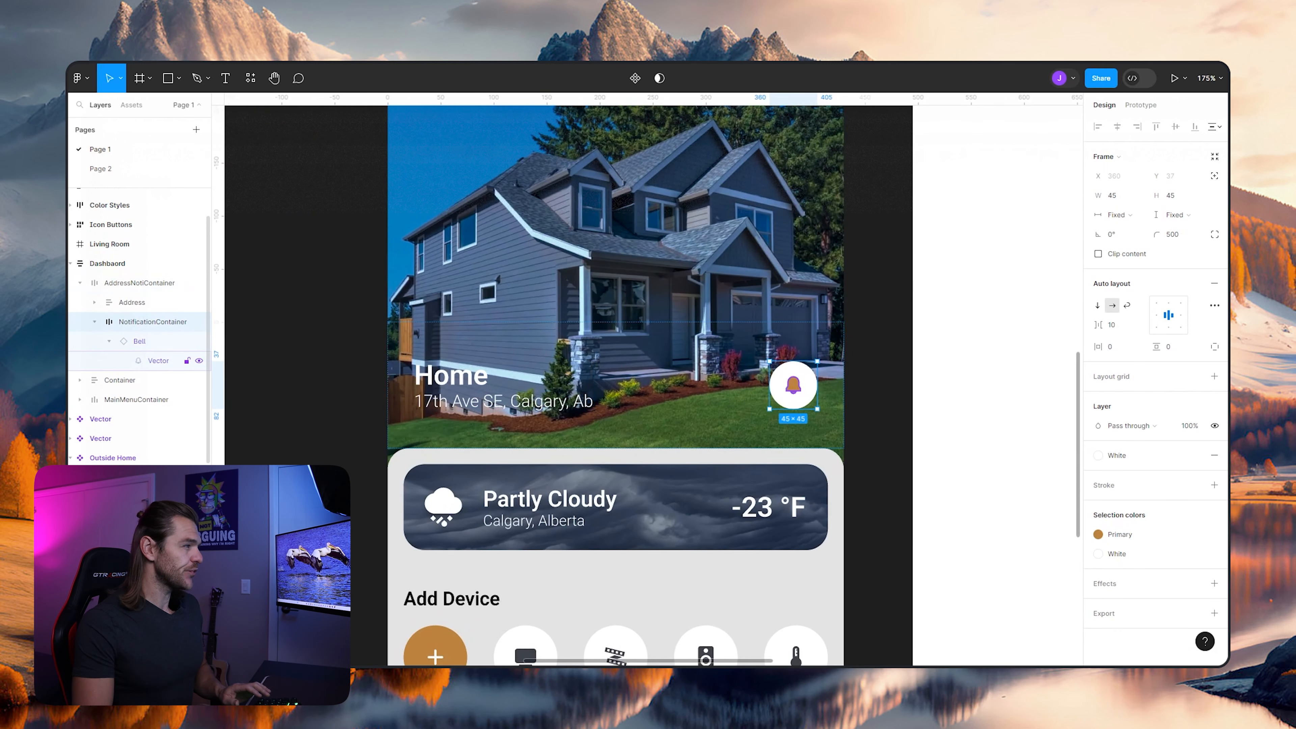
{"action": "left_click", "coordinate": [157, 361]}
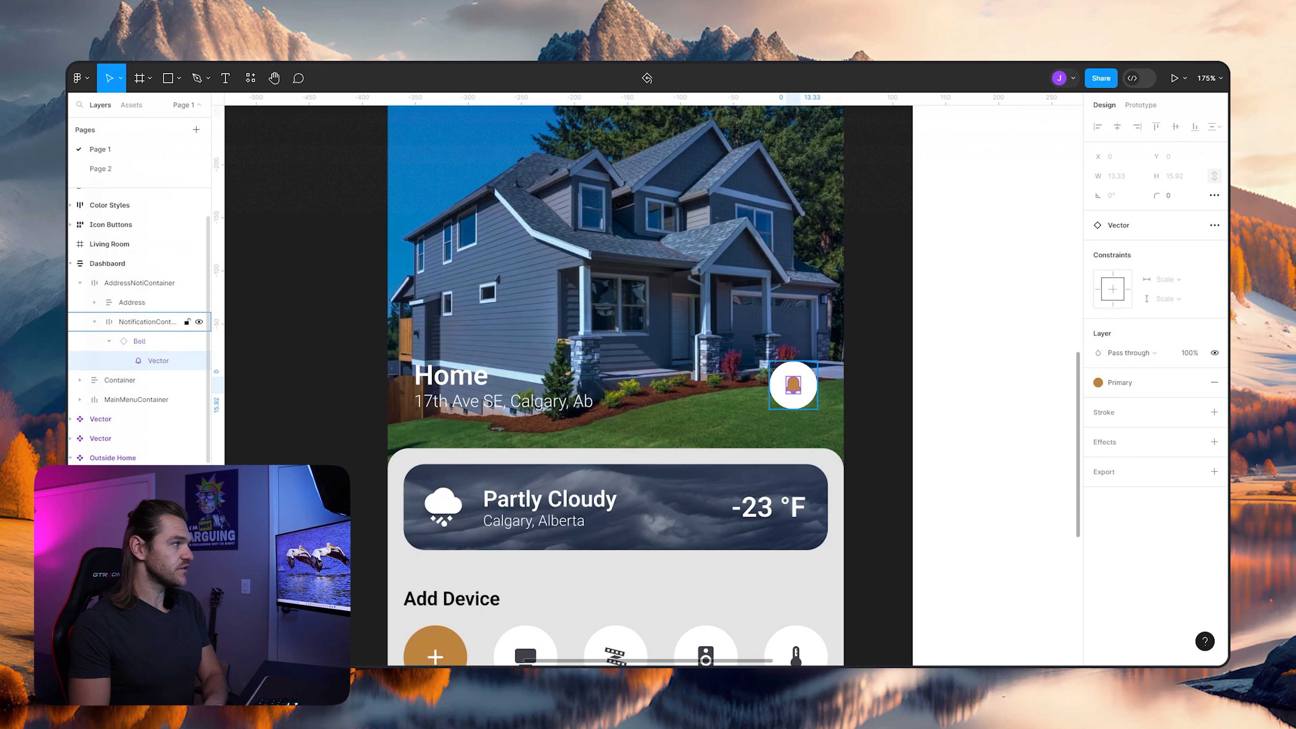
{"action": "left_click", "coordinate": [140, 341]}
{"action": "left_click", "coordinate": [1175, 195]}
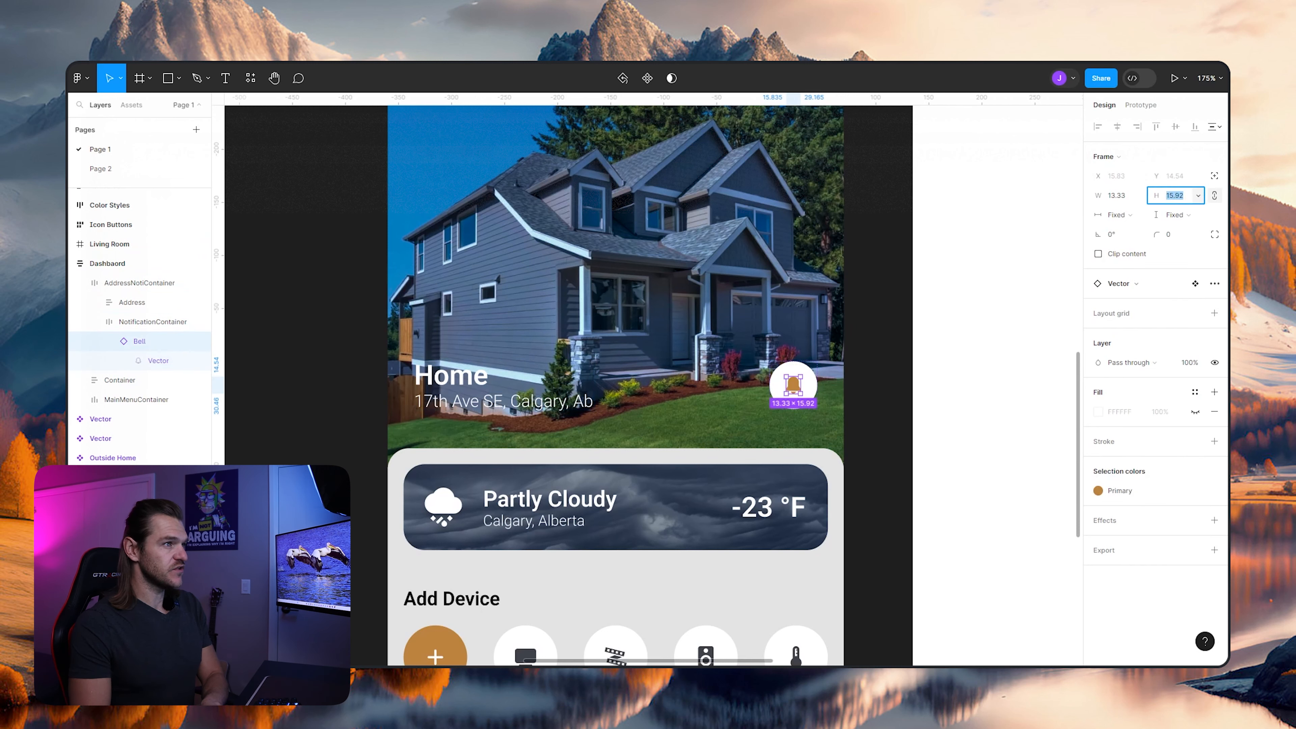
{"action": "key", "text": "Up"}
{"action": "key", "text": "Up"}
{"action": "key", "text": "Up"}
{"action": "key", "text": "Up"}
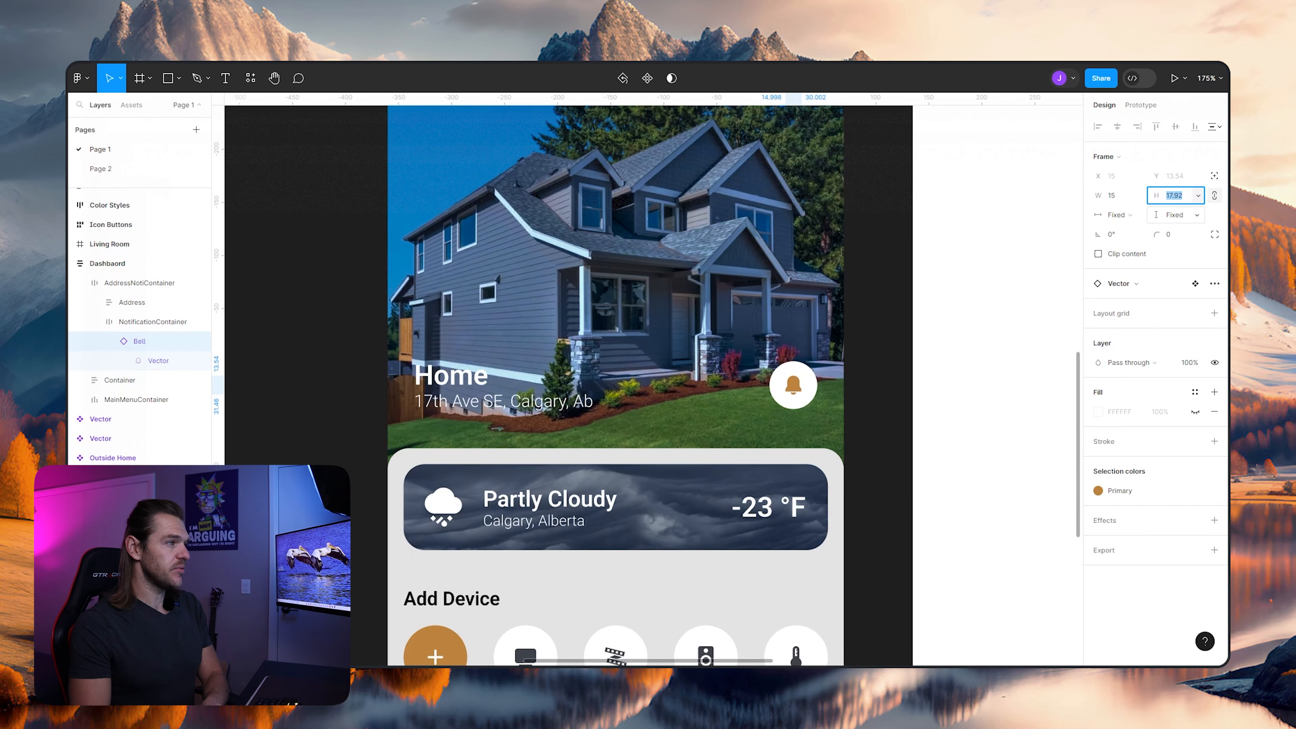
- Set the NotificationContainer frame's width and height to 50
{"action": "left_click", "coordinate": [154, 321]}
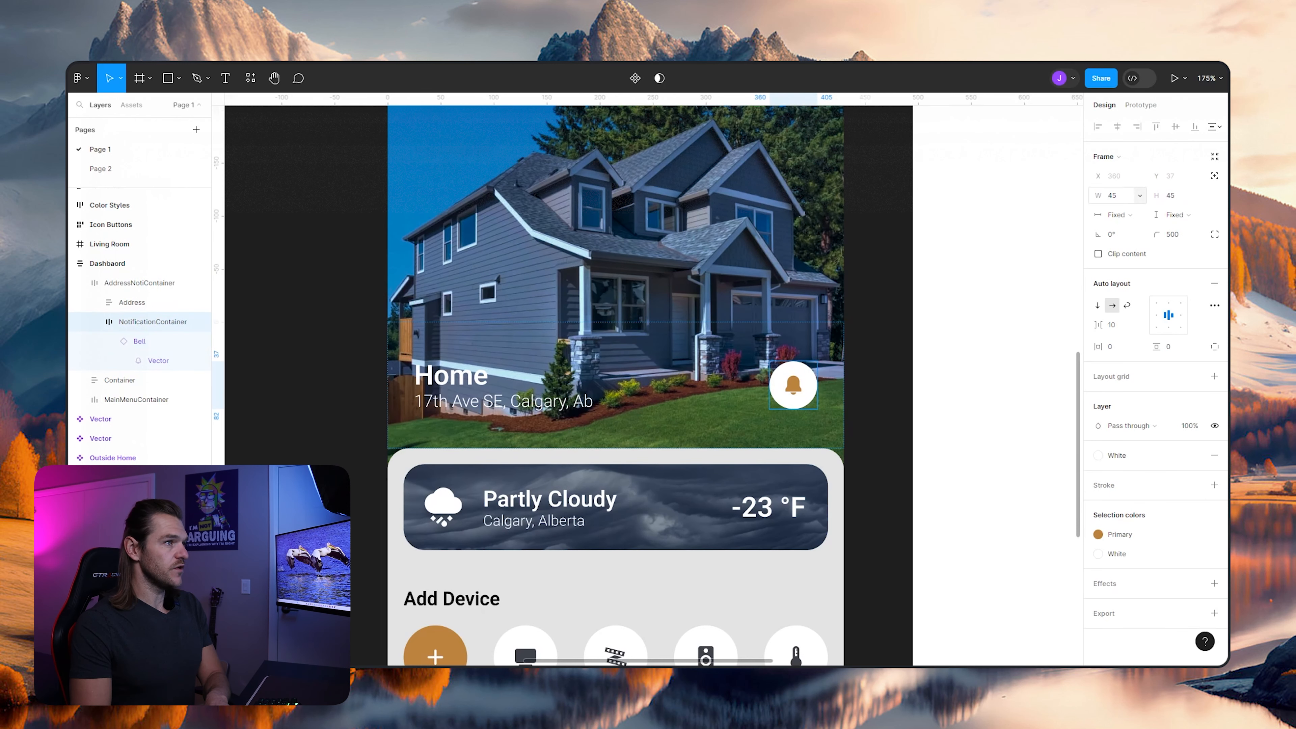
{"action": "type", "text": "50"}
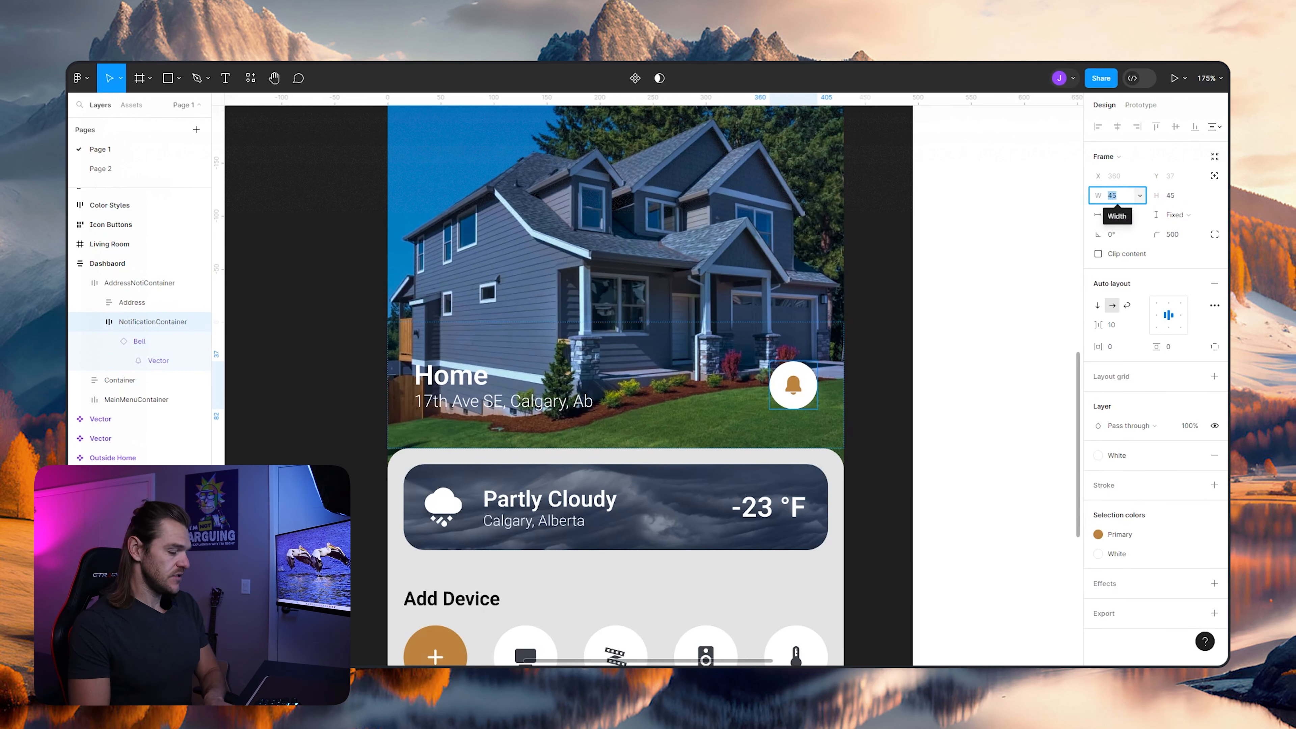
{"action": "key", "text": "Tab"}
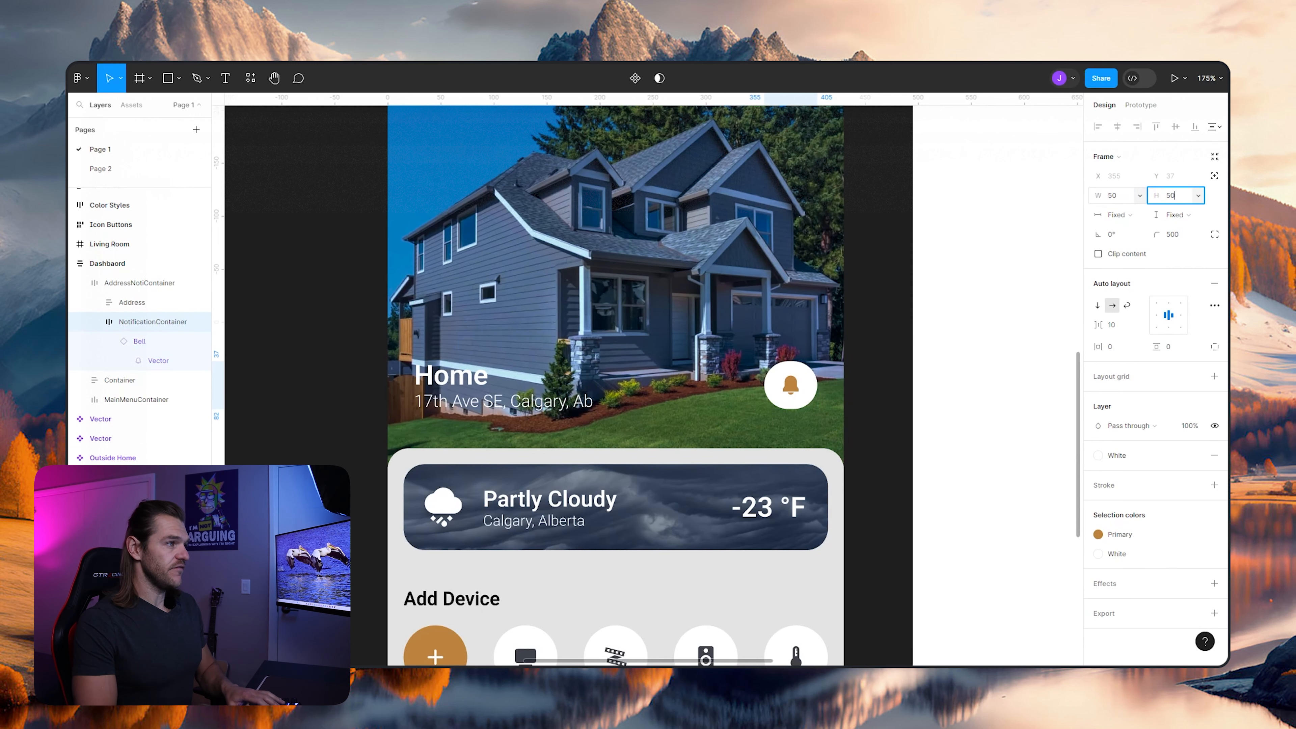
{"action": "left_click", "coordinate": [878, 245]}
{"action": "left_click", "coordinate": [140, 283]}
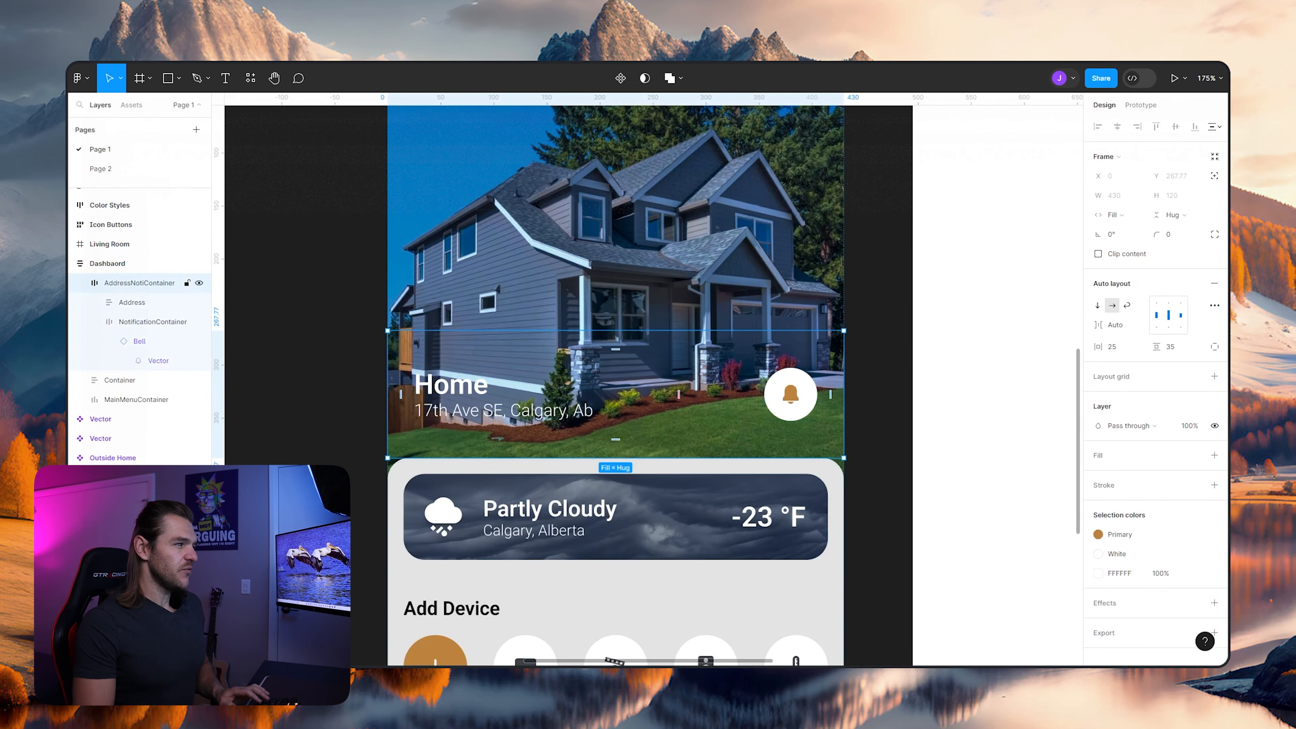
- Add a drop shadow effect to the NotificationContainer frame and open the shadow's settings
{"action": "left_click", "coordinate": [152, 322]}
{"action": "left_click", "coordinate": [1215, 584]}
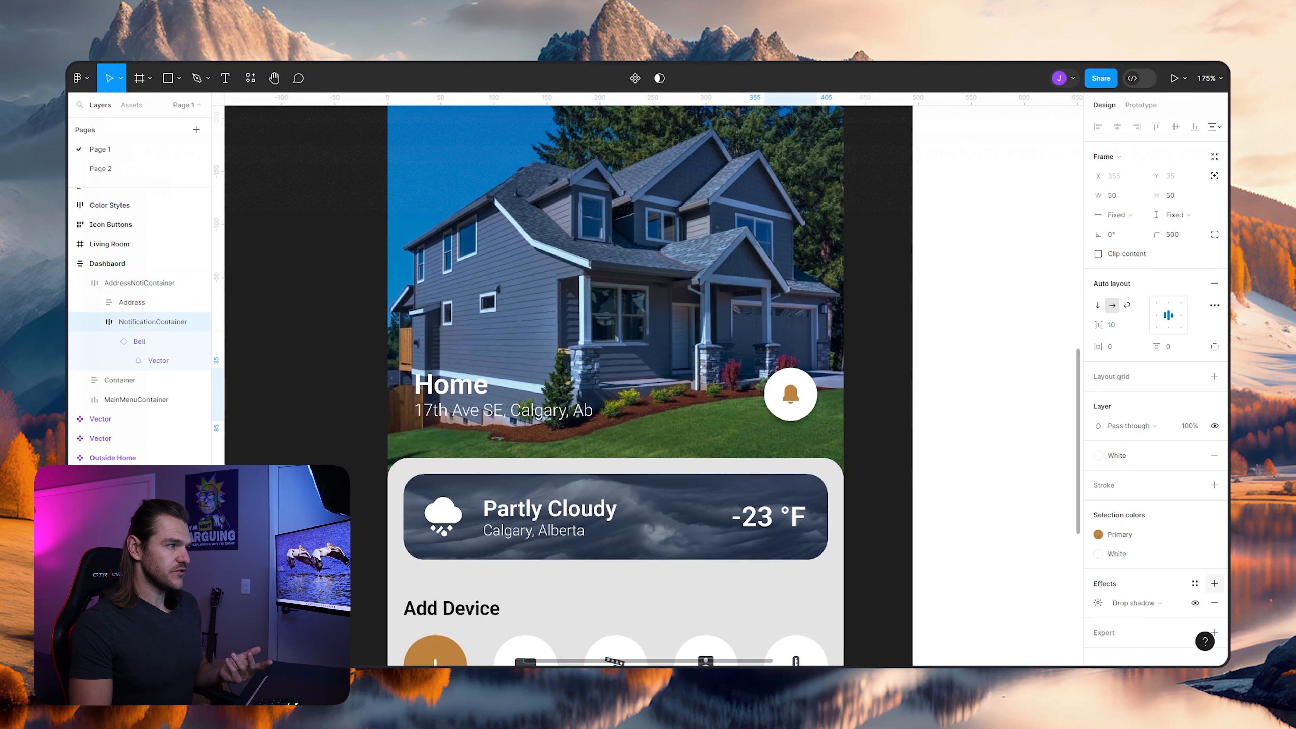
{"action": "left_click", "coordinate": [1098, 603]}
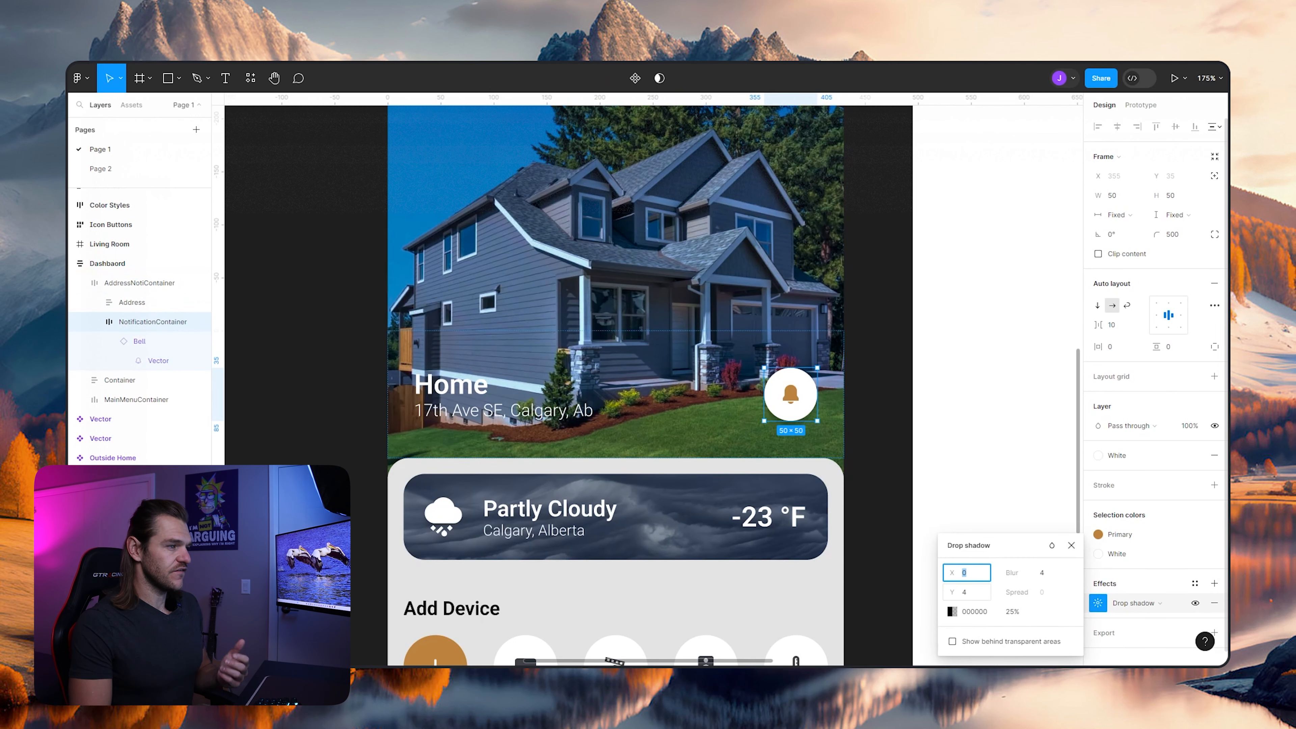
{"action": "key", "text": "Up"}
{"action": "key", "text": "Up"}
{"action": "key", "text": "Up"}
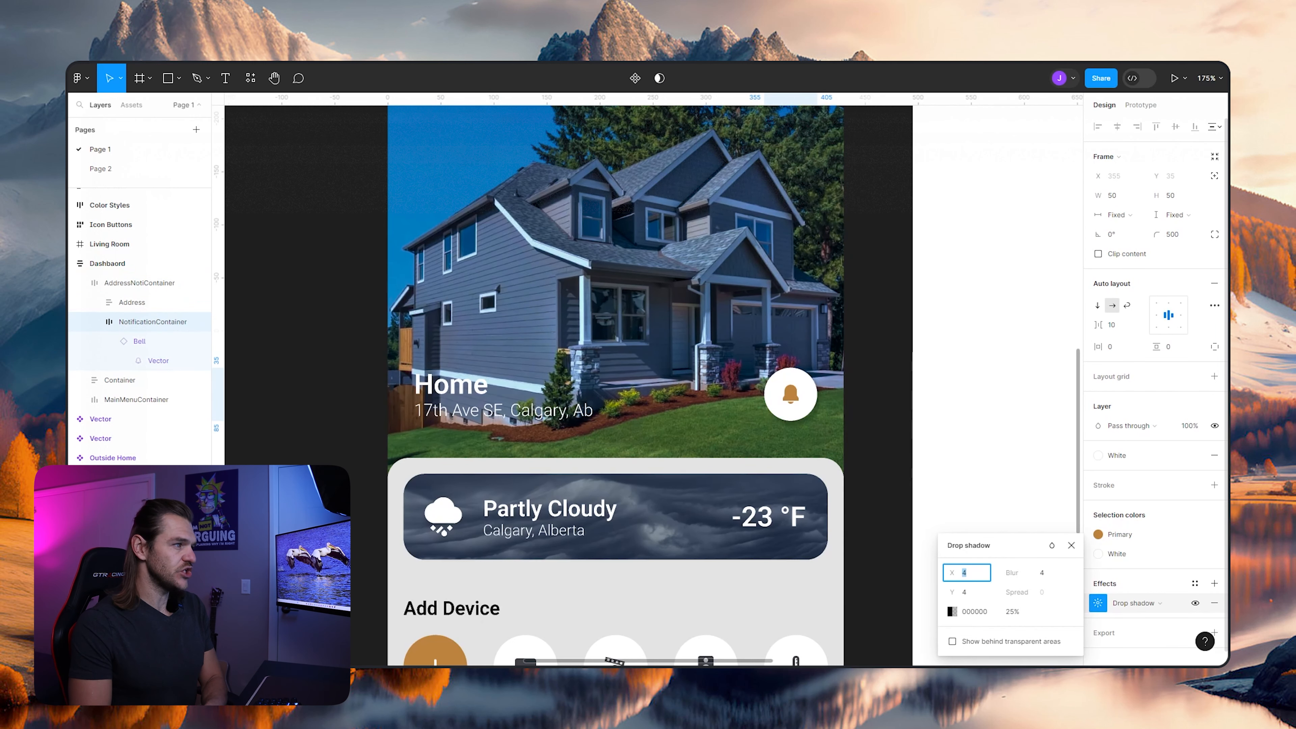
{"action": "key", "text": "Down"}
{"action": "key", "text": "Down"}
{"action": "key", "text": "Down"}
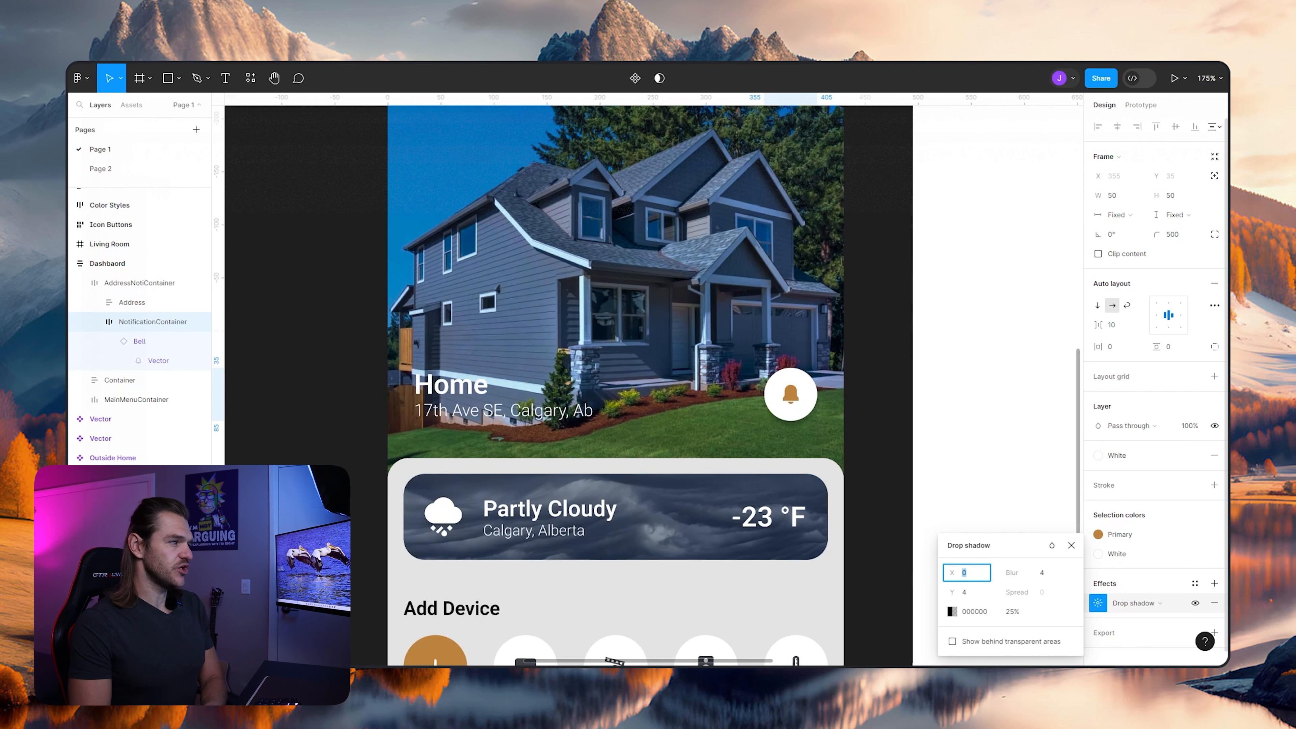
- Increase the blur of NotificationContainer's drop shadow to about 7
{"action": "left_click", "coordinate": [1042, 573]}
{"action": "key", "text": "Up"}
{"action": "key", "text": "Up"}
{"action": "key", "text": "Down"}
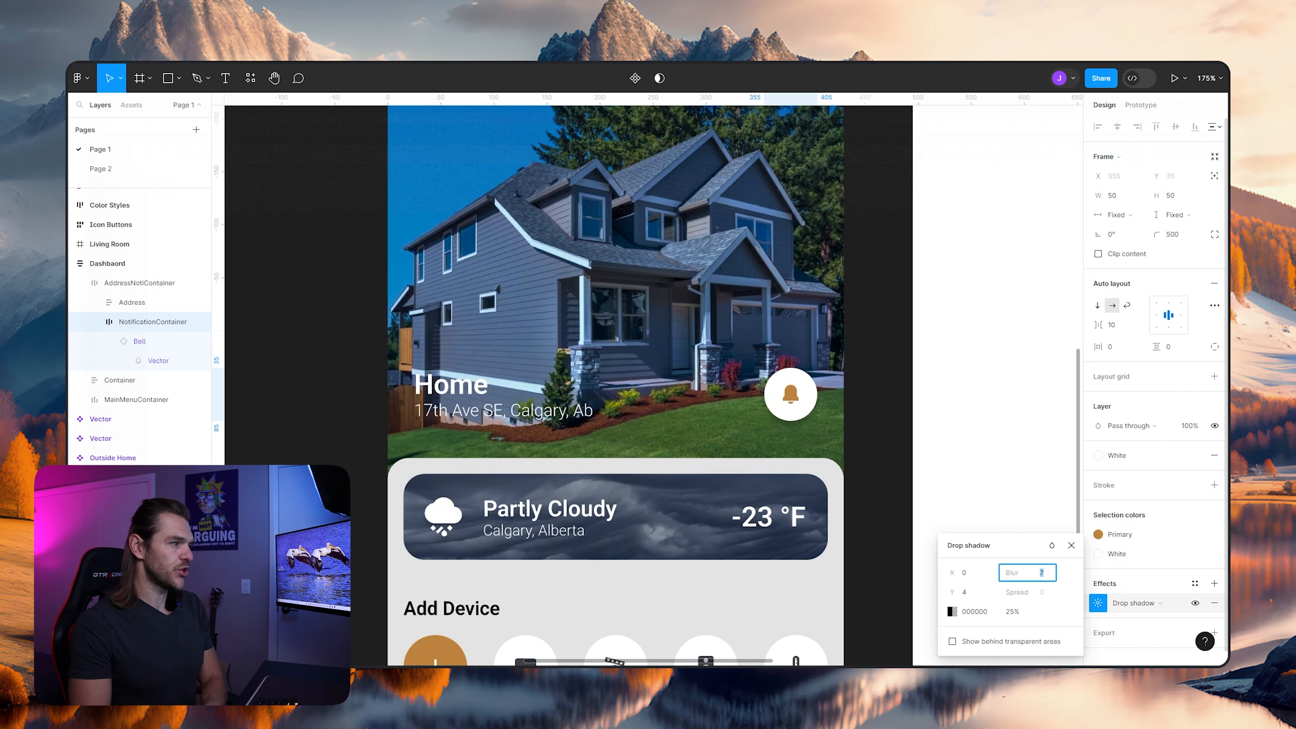
{"action": "key", "text": "Up"}
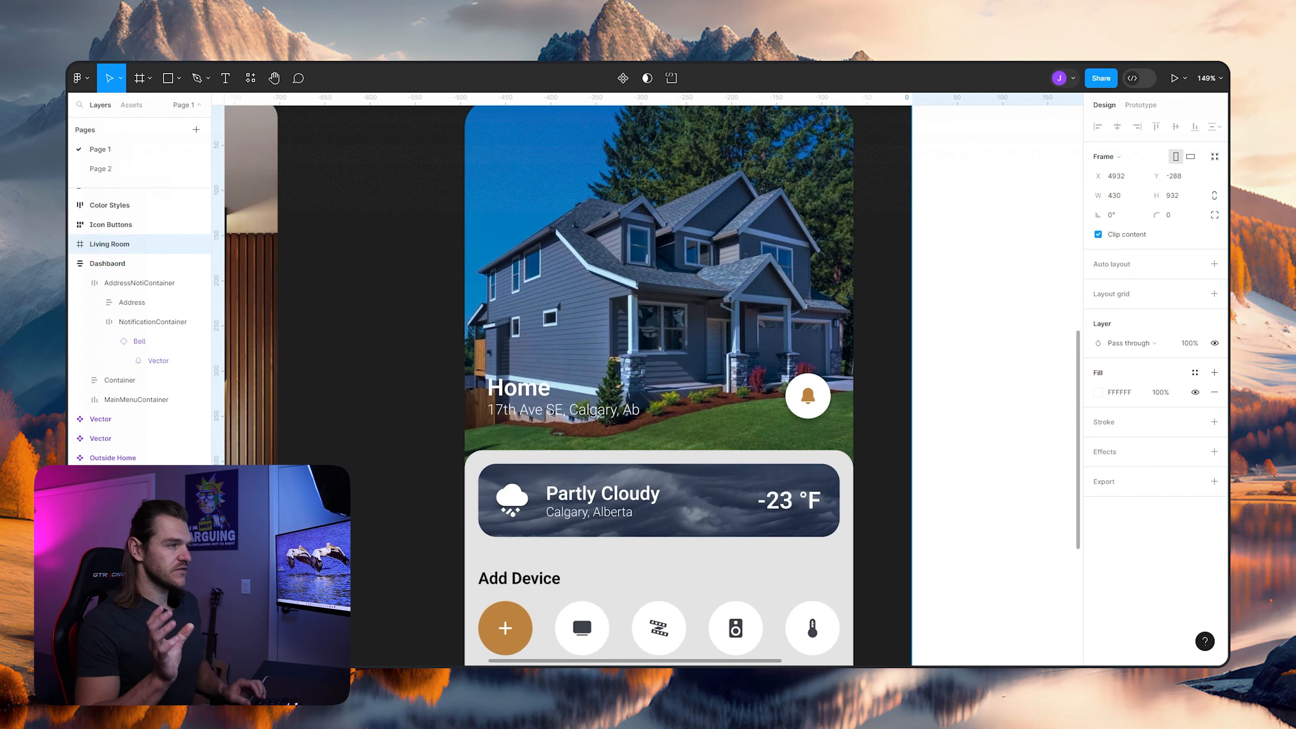
- Add a black 000000 fill at 100% opacity above the house image fill of the Dashboard frame
{"action": "scroll", "coordinate": [786, 357], "scroll_direction": "down", "scroll_amount": 3}
{"action": "scroll", "coordinate": [786, 358], "scroll_direction": "up", "scroll_amount": 3}
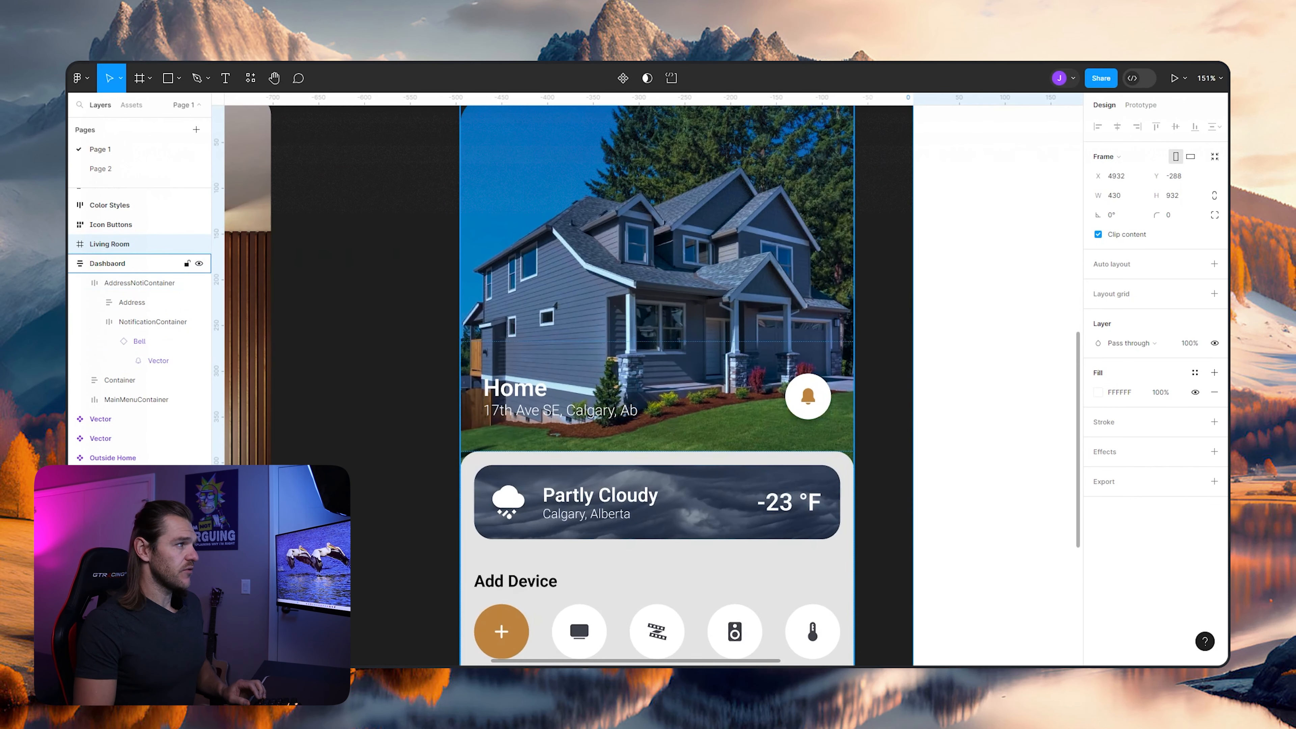
{"action": "left_click", "coordinate": [612, 314]}
{"action": "scroll", "coordinate": [612, 314], "scroll_direction": "up", "scroll_amount": 2}
{"action": "scroll", "coordinate": [613, 314], "scroll_direction": "down", "scroll_amount": 4}
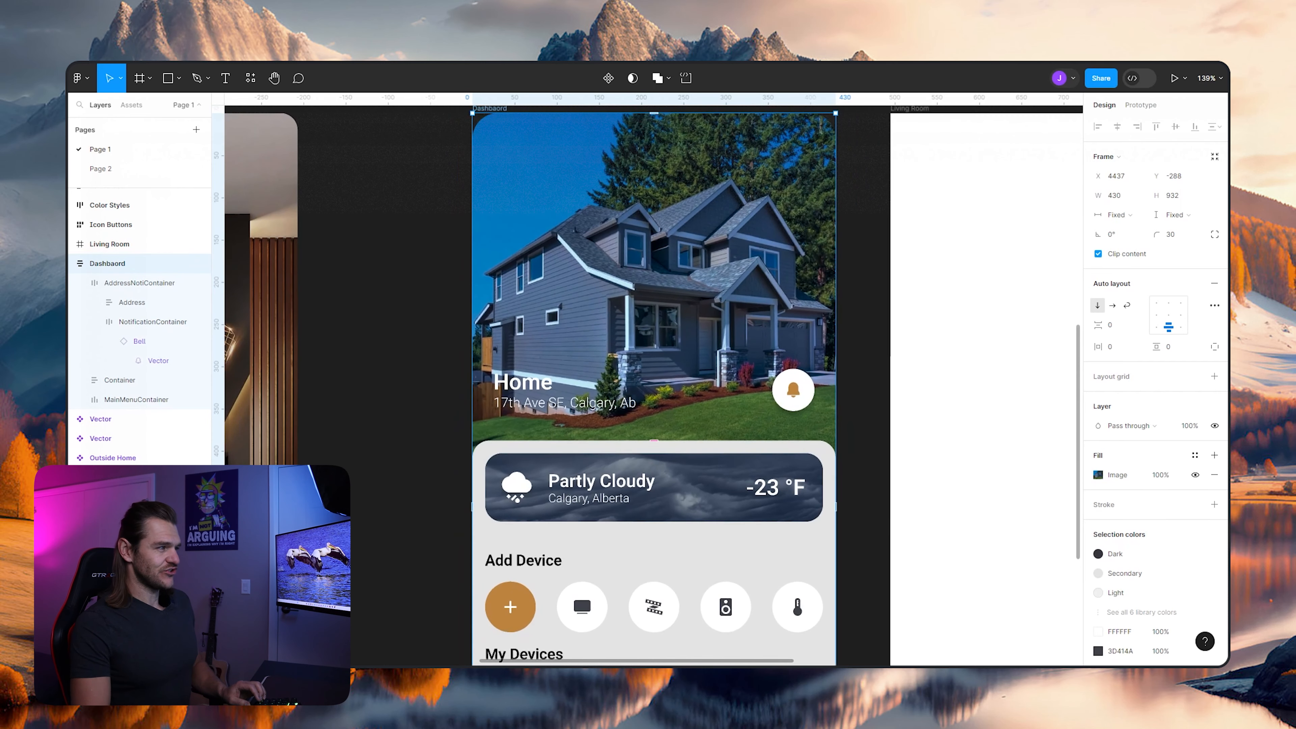
{"action": "scroll", "coordinate": [622, 307], "scroll_direction": "down", "scroll_amount": 1}
{"action": "scroll", "coordinate": [623, 307], "scroll_direction": "up", "scroll_amount": 1}
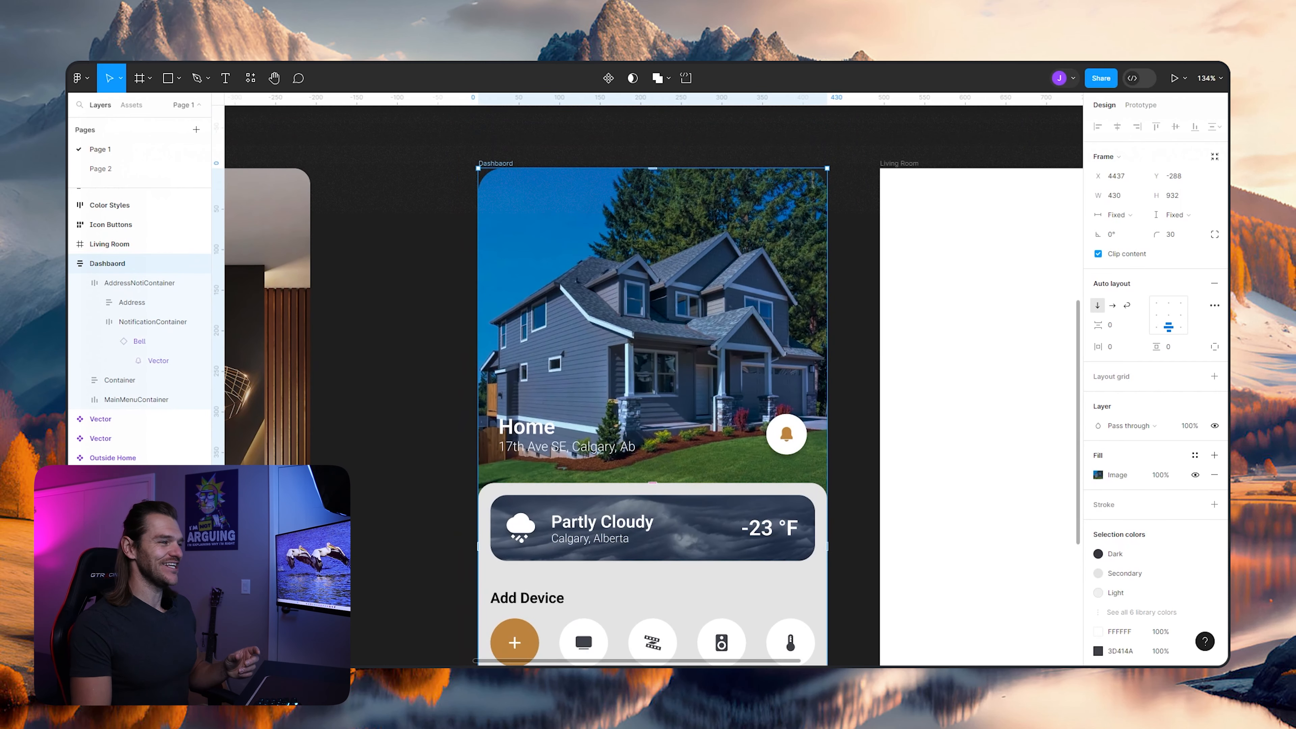
{"action": "scroll", "coordinate": [653, 357], "scroll_direction": "down", "scroll_amount": 2}
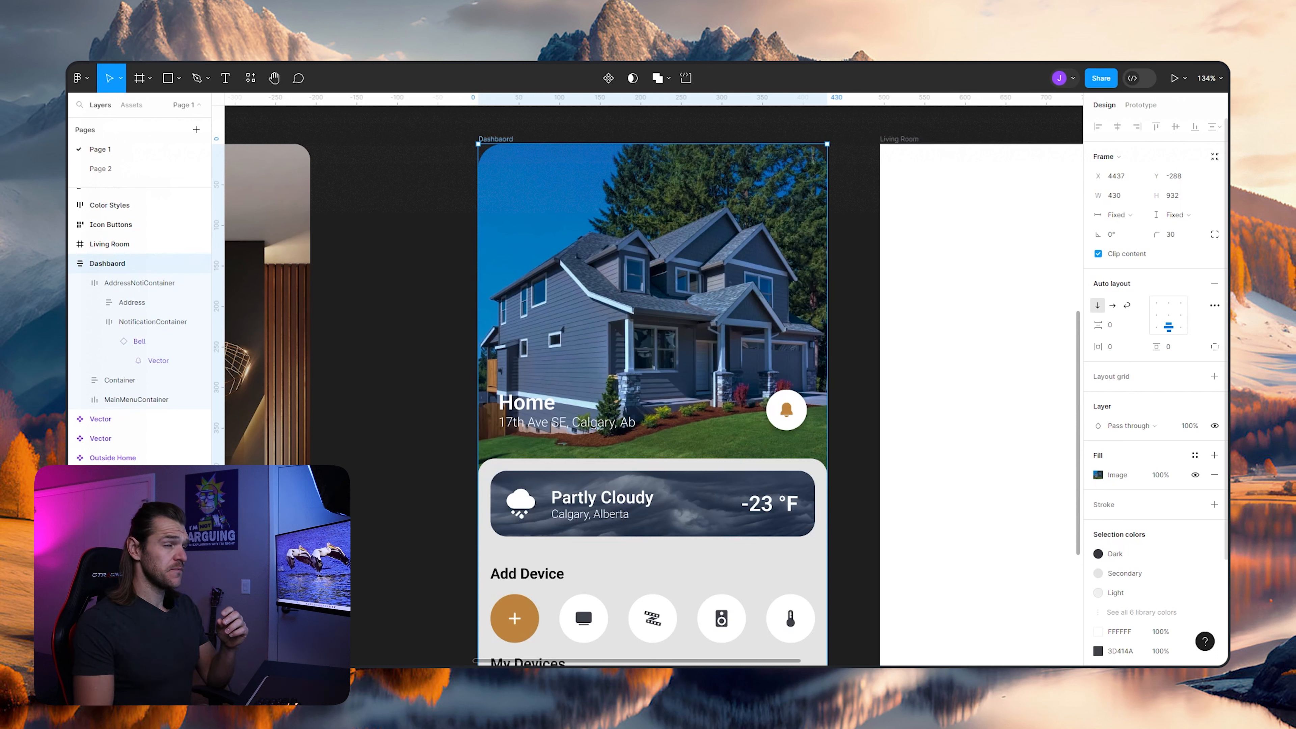
{"action": "left_click", "coordinate": [1214, 455]}
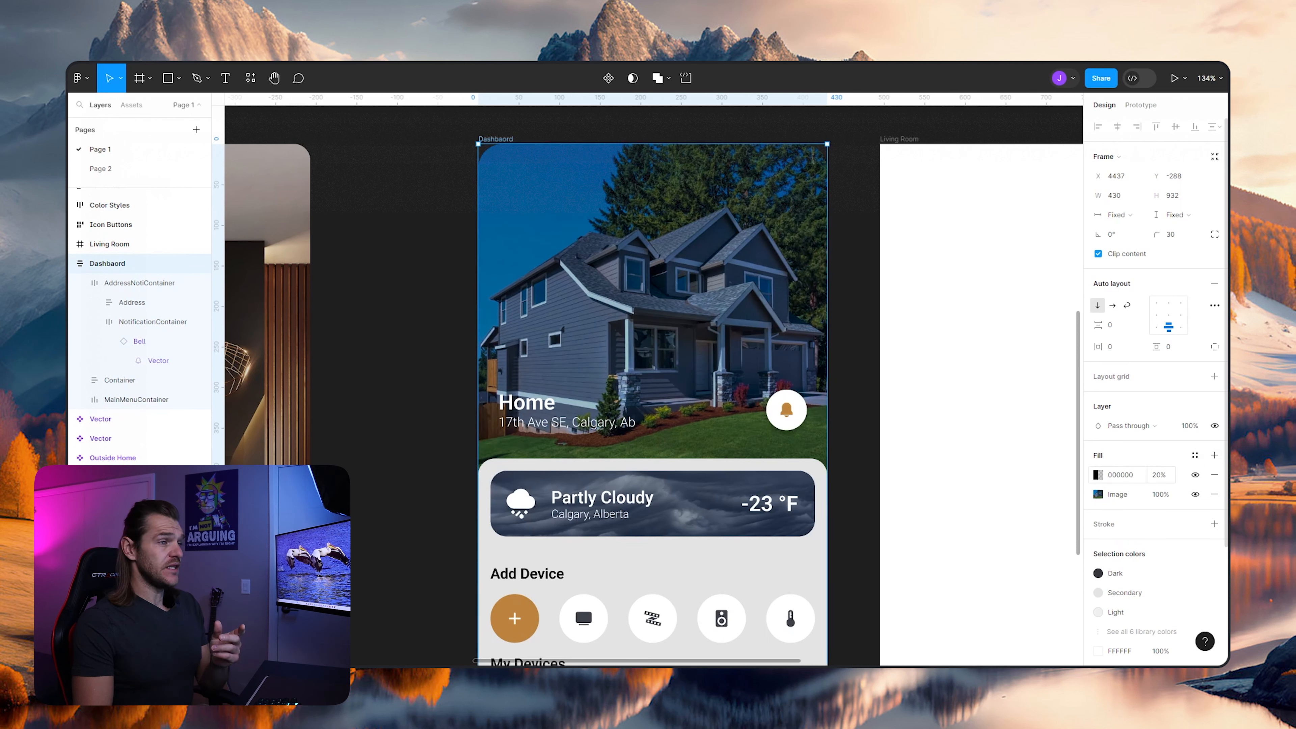
{"action": "type", "text": "100"}
{"action": "key", "text": "Return"}
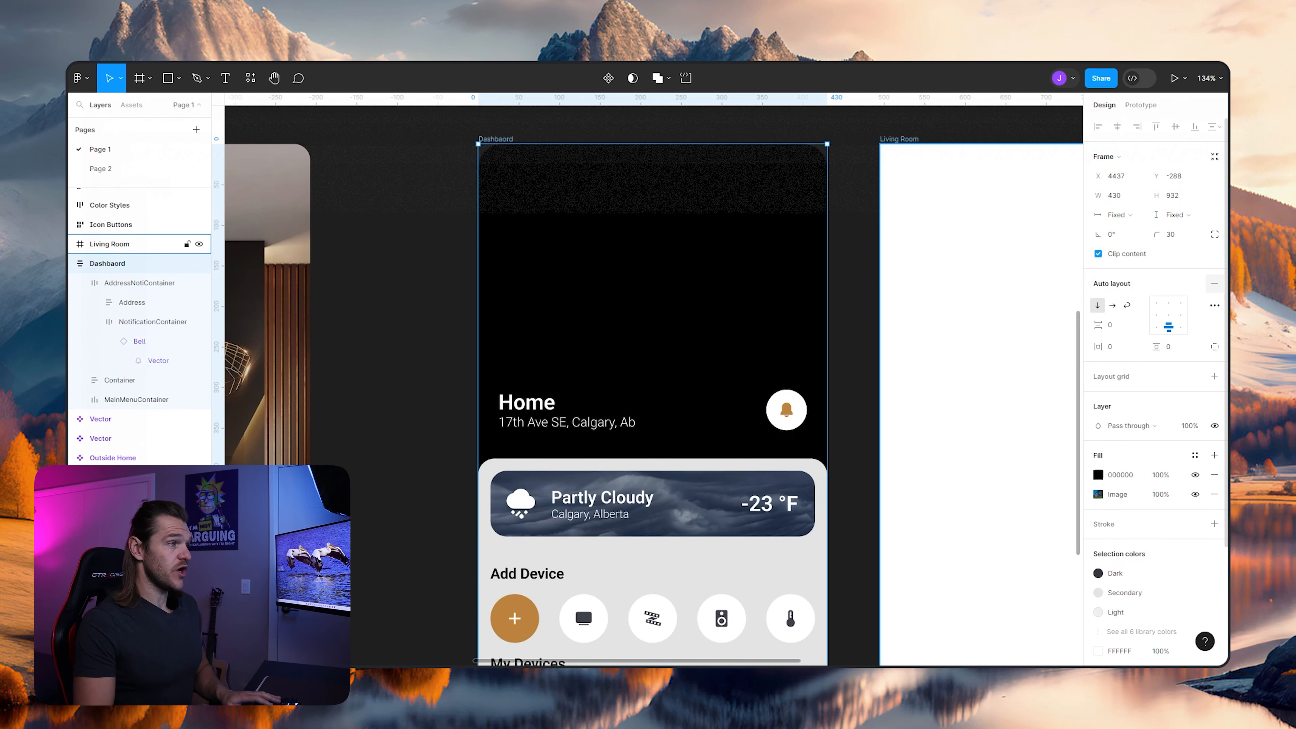
- Change the black fill to a linear gradient and shorten it to end near the top edge of the weather card
{"action": "left_click", "coordinate": [1098, 475]}
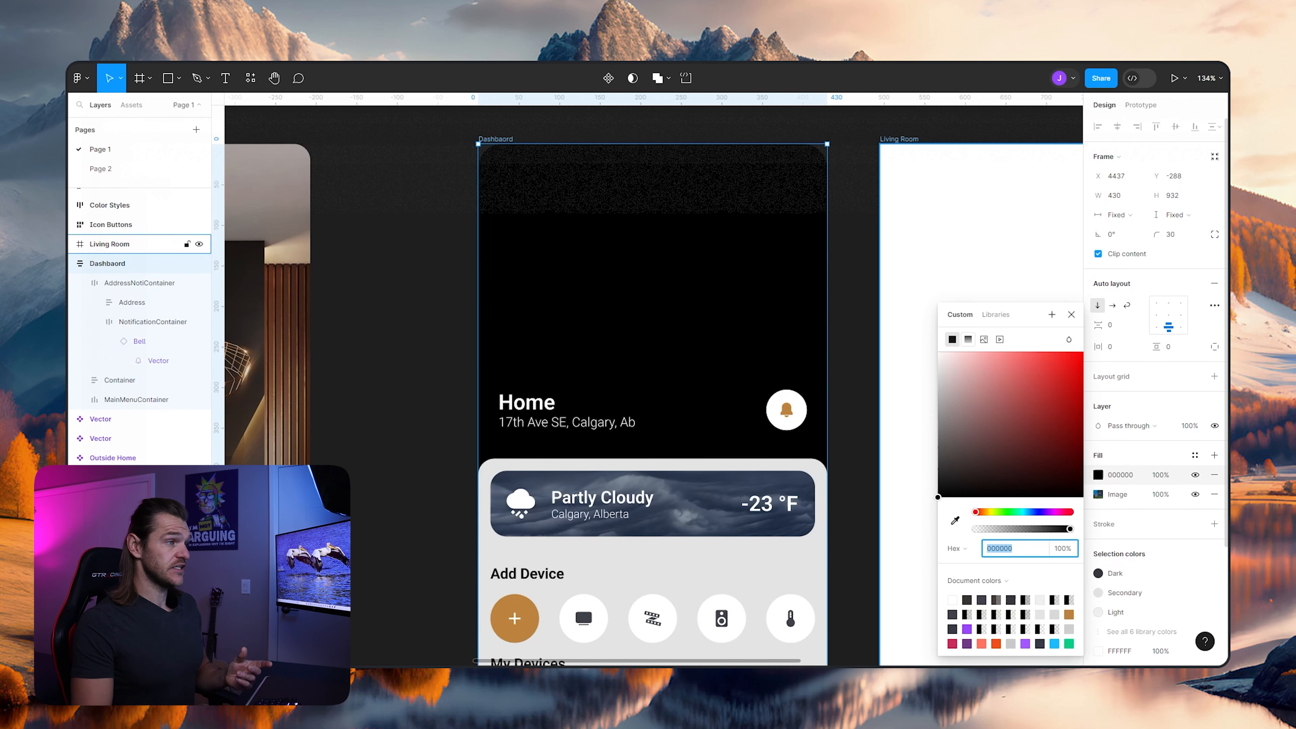
{"action": "left_click", "coordinate": [968, 339]}
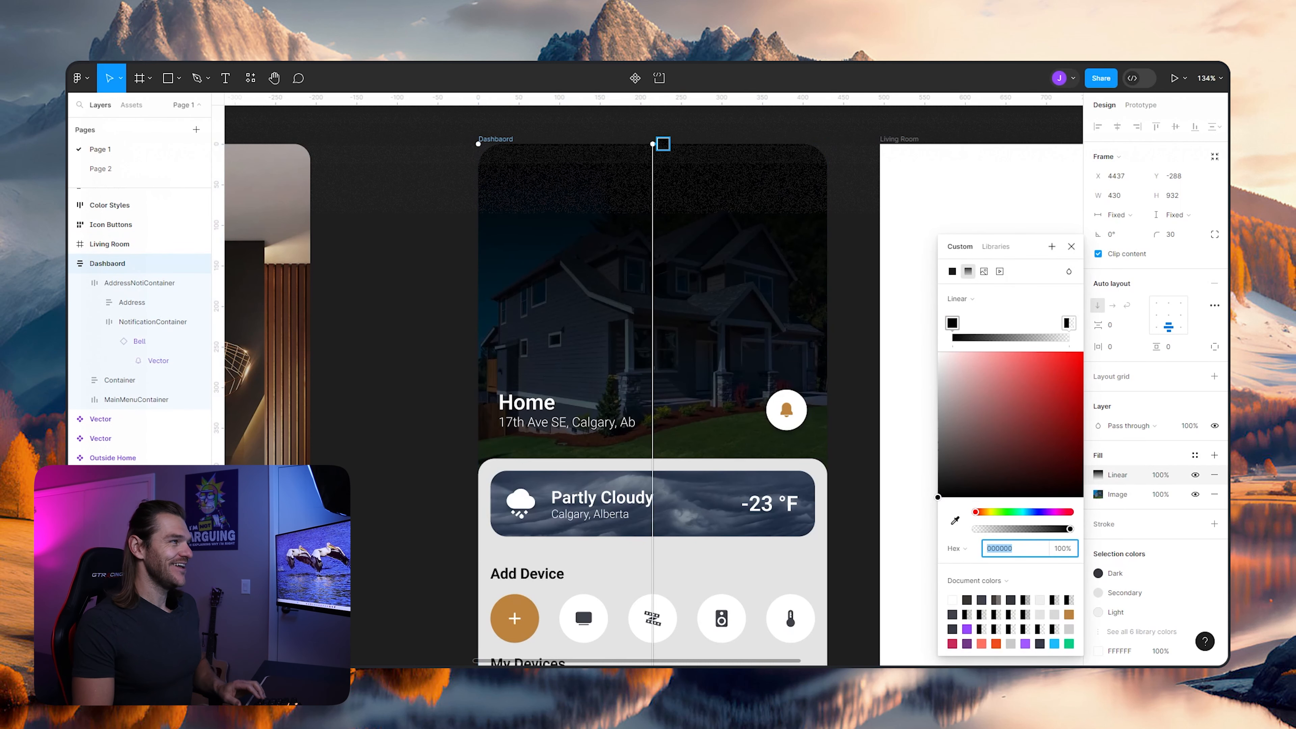
{"action": "scroll", "coordinate": [600, 341], "scroll_direction": "down", "scroll_amount": 5}
{"action": "left_click_drag", "start_coordinate": [623, 593], "coordinate": [623, 418]}
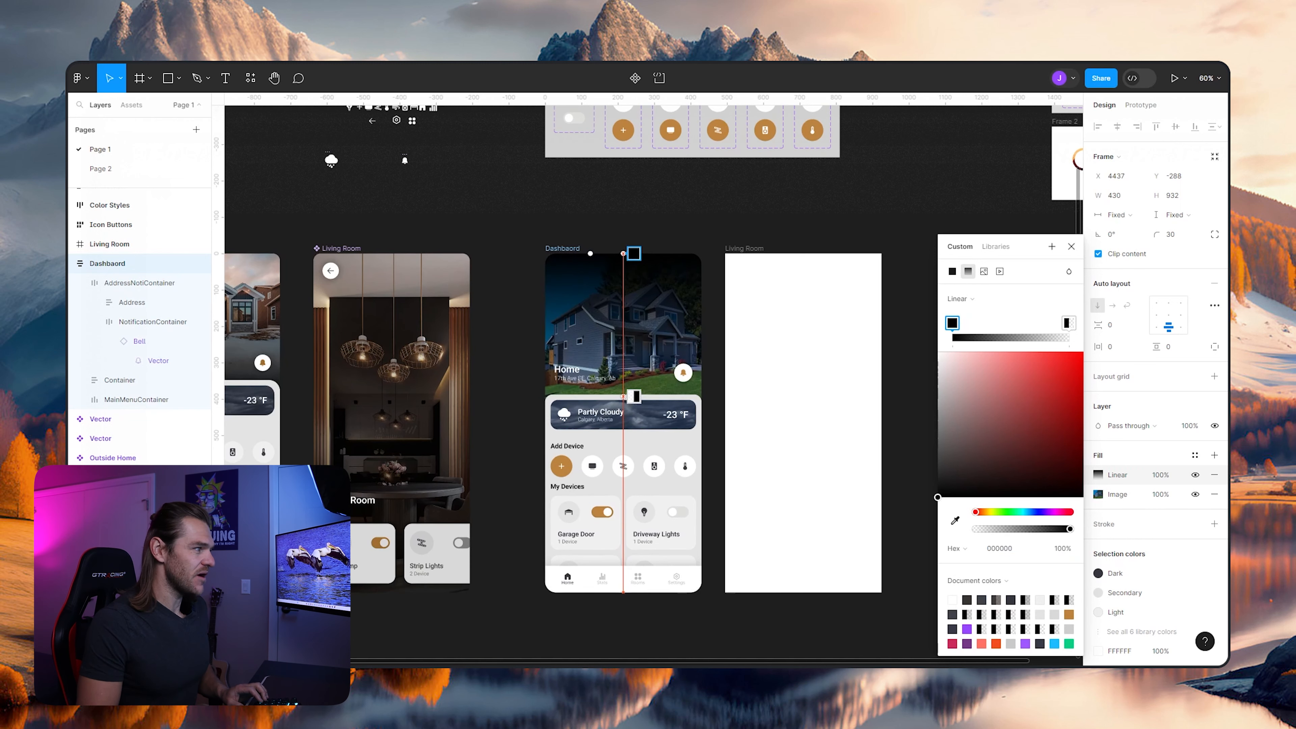
{"action": "scroll", "coordinate": [622, 302], "scroll_direction": "up", "scroll_amount": 5}
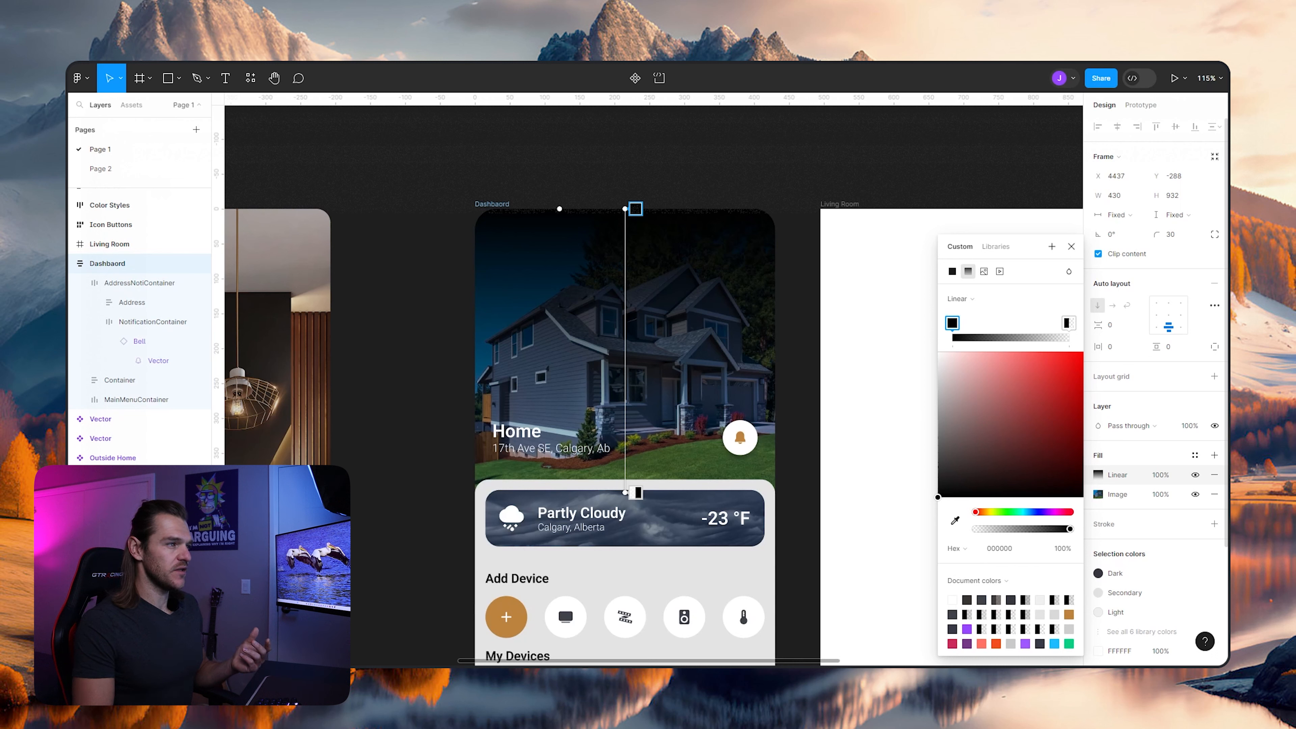
{"action": "left_click_drag", "start_coordinate": [636, 209], "coordinate": [635, 362]}
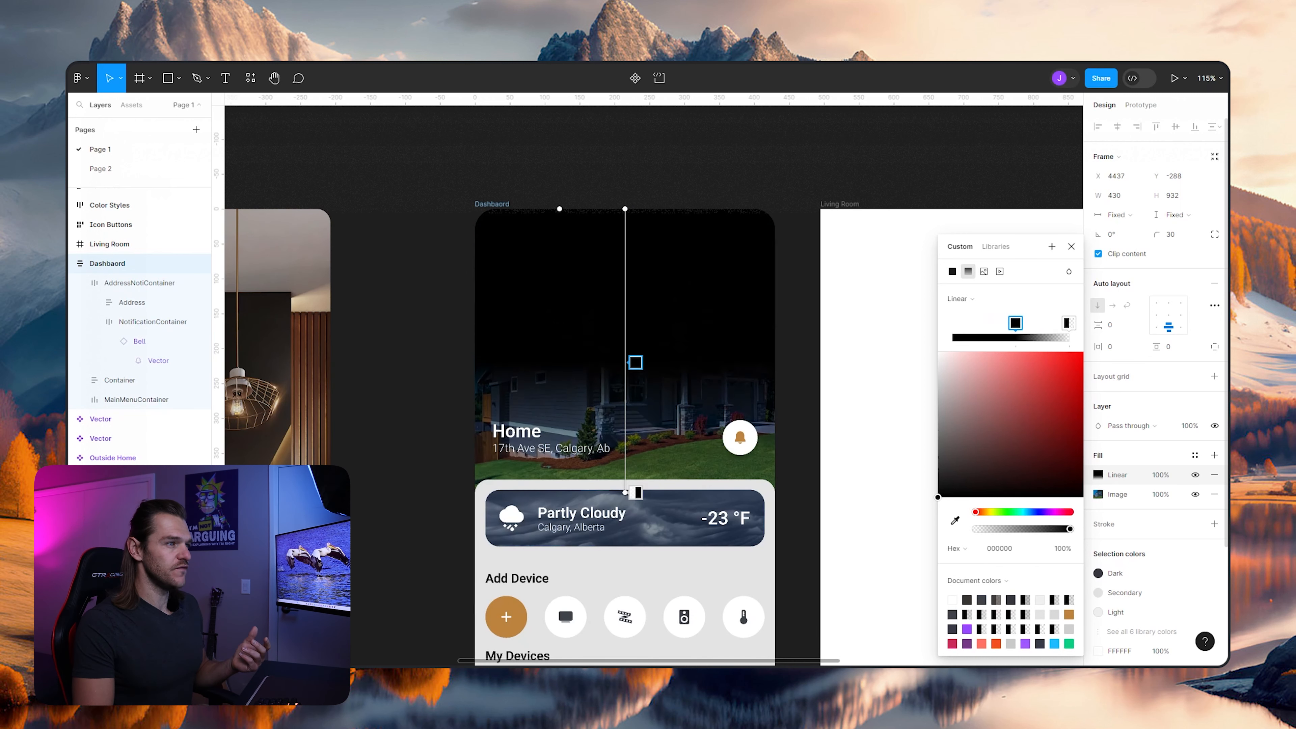
{"action": "mouse_move", "coordinate": [636, 493]}
{"action": "left_mouse_down"}
{"action": "mouse_move", "coordinate": [636, 214]}
{"action": "mouse_move", "coordinate": [635, 493]}
{"action": "left_mouse_up"}
{"action": "left_click_drag", "start_coordinate": [636, 363], "coordinate": [635, 209]}
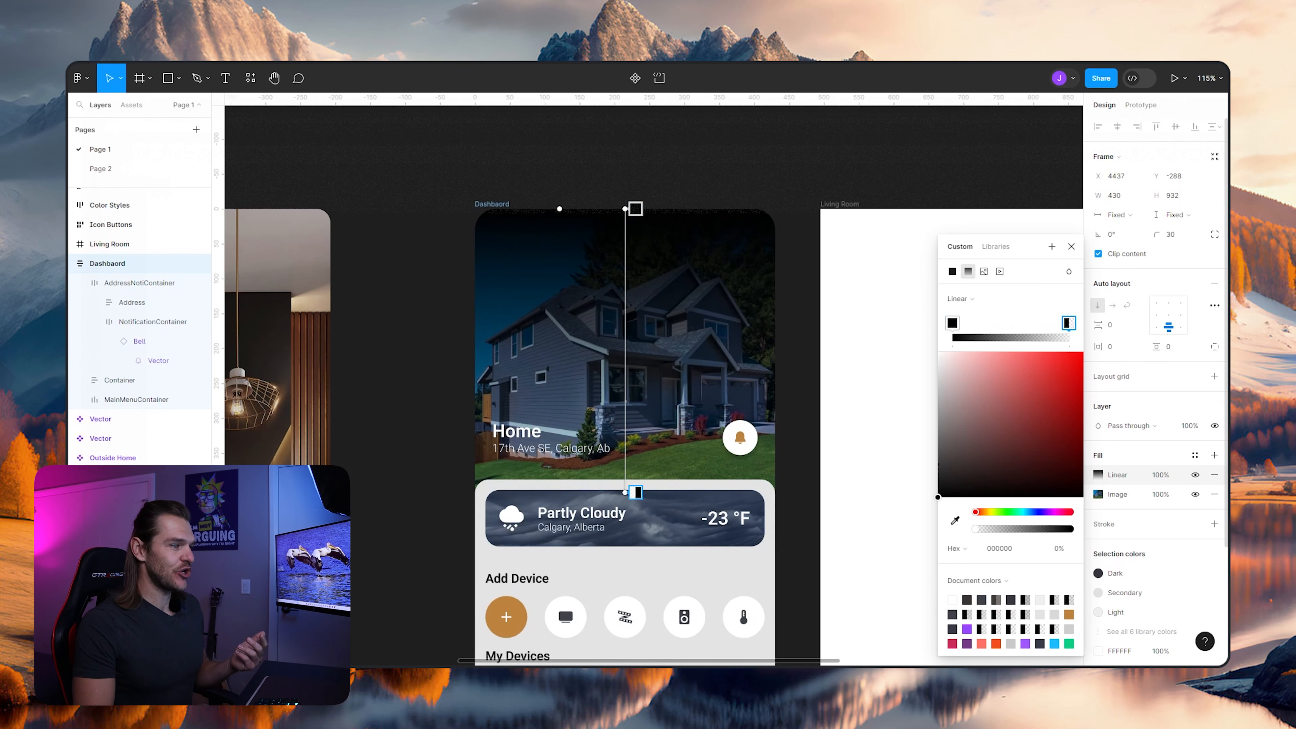
- Reverse the gradient's fade by making its lower stop fully opaque black and its upper stop fully transparent
{"action": "key", "text": "0"}
{"action": "left_click", "coordinate": [636, 208]}
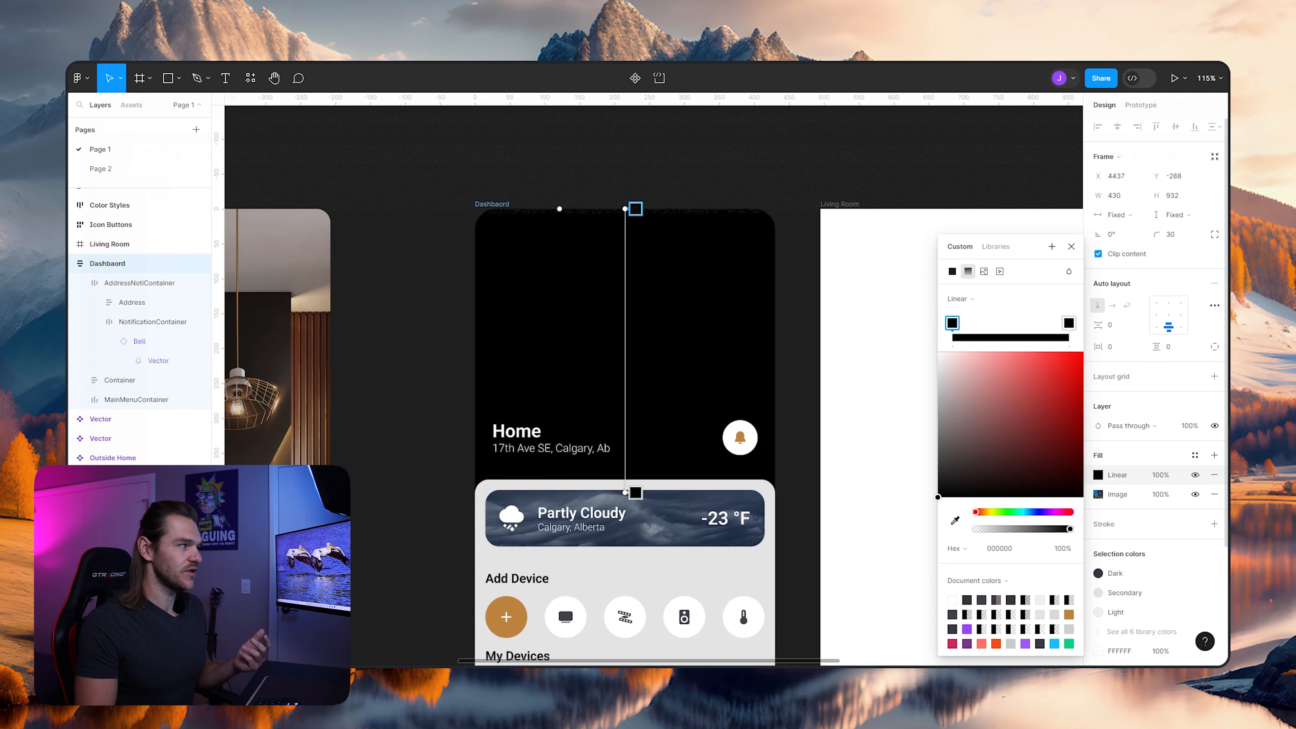
{"action": "key", "text": "4"}
{"action": "key", "text": "2"}
{"action": "key", "text": "7"}
{"action": "key", "text": "2"}
{"action": "left_click_drag", "start_coordinate": [1043, 529], "coordinate": [976, 529]}
{"action": "left_click", "coordinate": [1069, 323]}
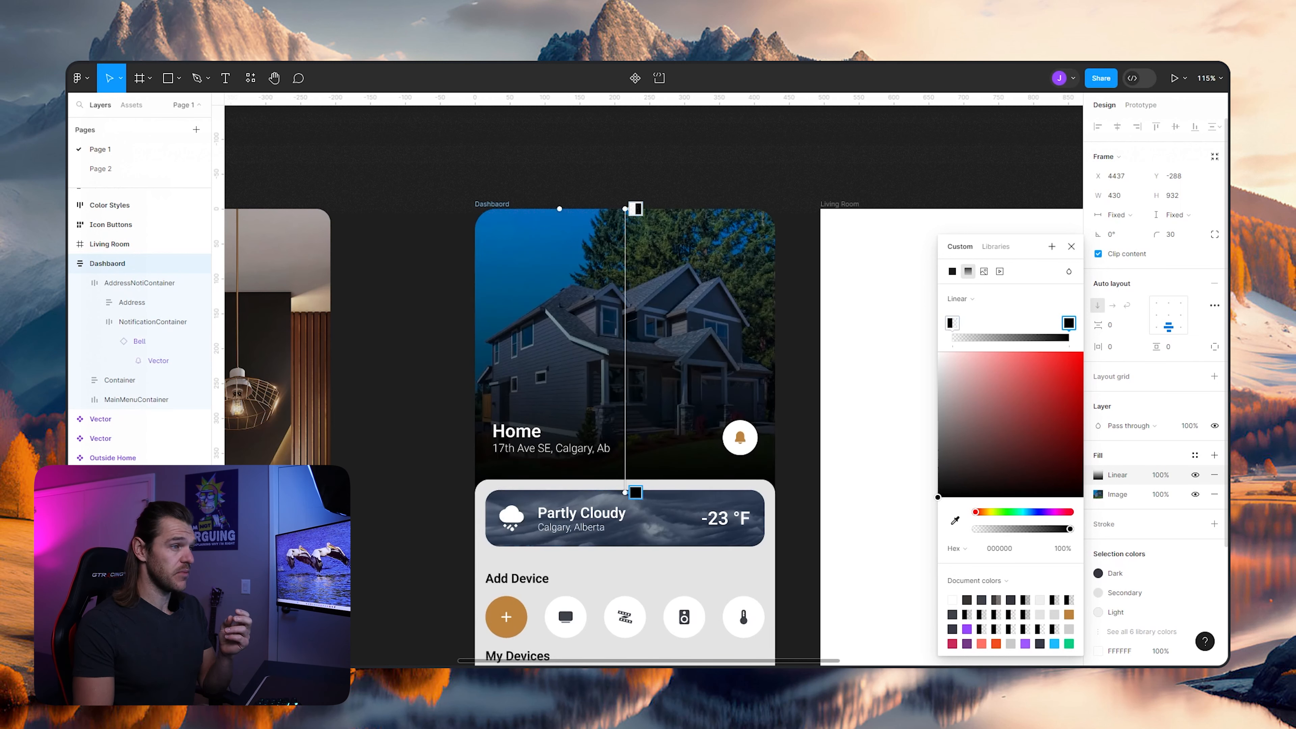
- Reduce the opacity of the gradient's lower black stop to 56%
{"action": "left_click_drag", "start_coordinate": [1070, 529], "coordinate": [1034, 529]}
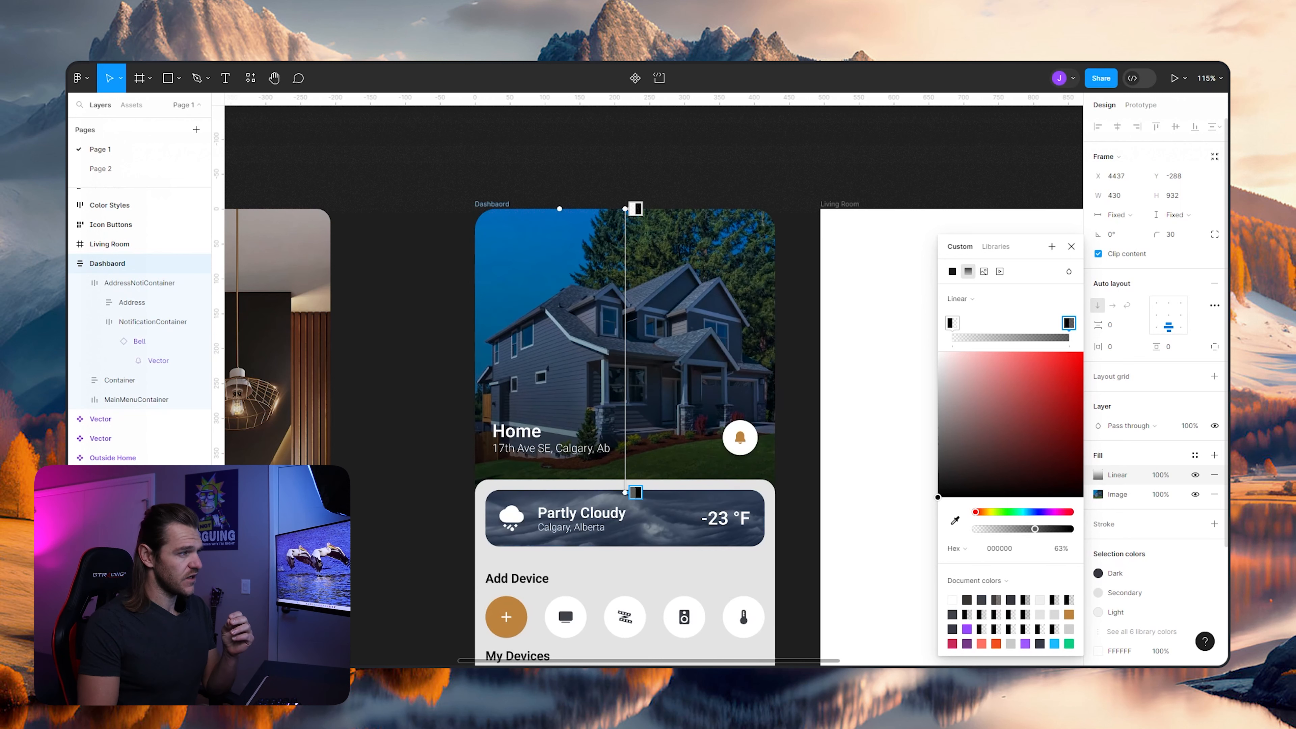
{"action": "left_click_drag", "start_coordinate": [1034, 529], "coordinate": [1026, 529]}
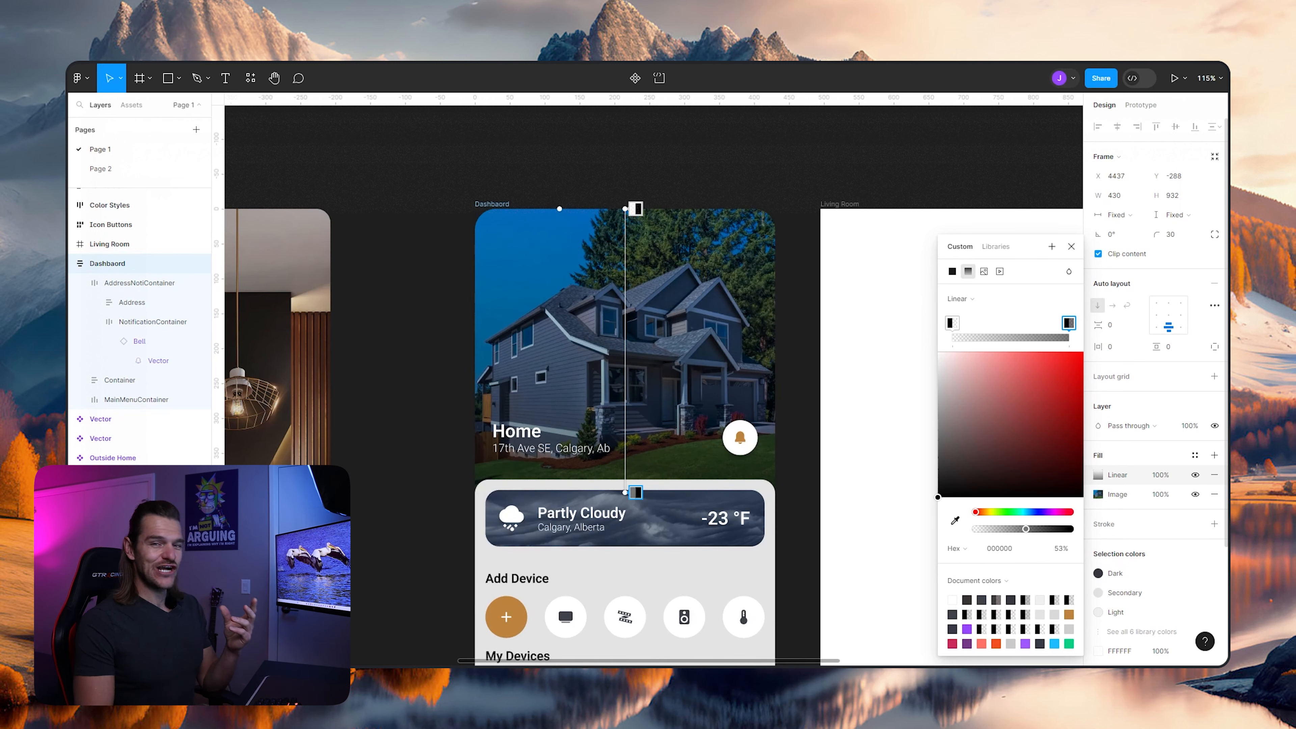
{"action": "left_click_drag", "start_coordinate": [1026, 529], "coordinate": [1028, 529]}
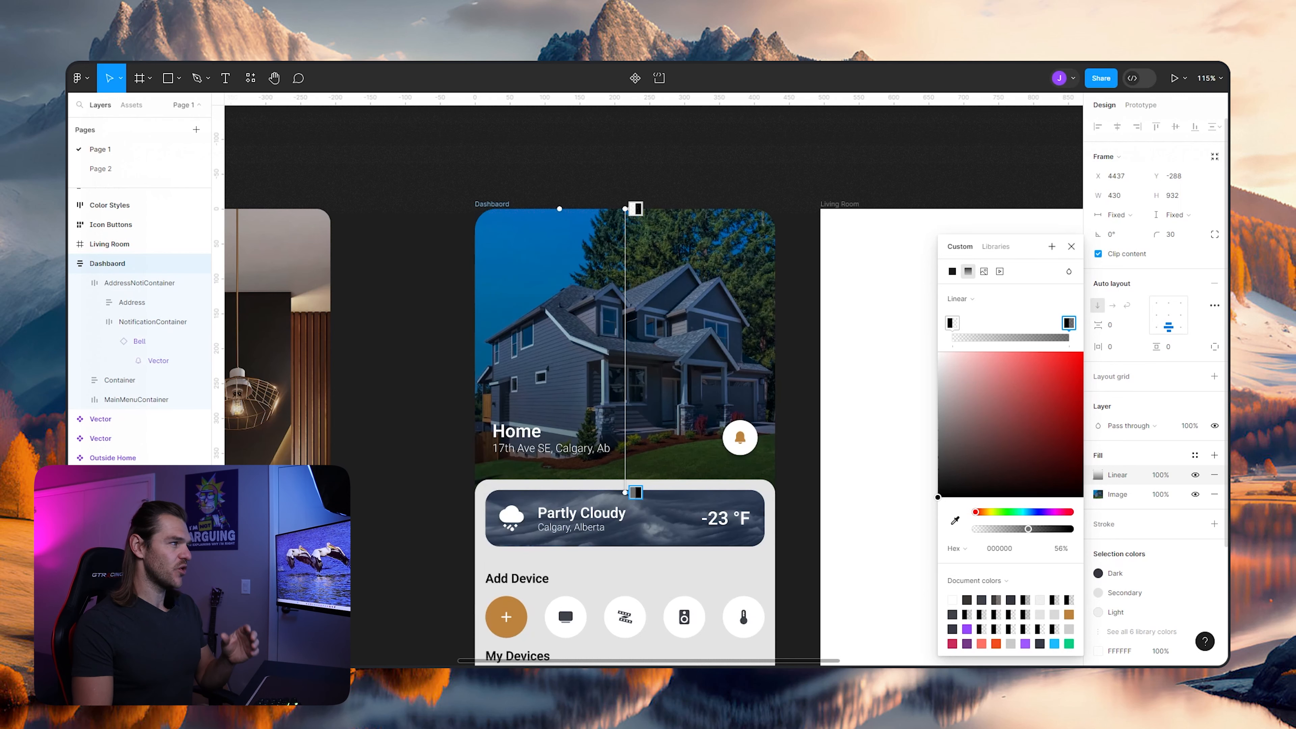
{"action": "key", "text": "Escape"}
{"action": "scroll", "coordinate": [701, 186], "scroll_direction": "down", "scroll_amount": 3}
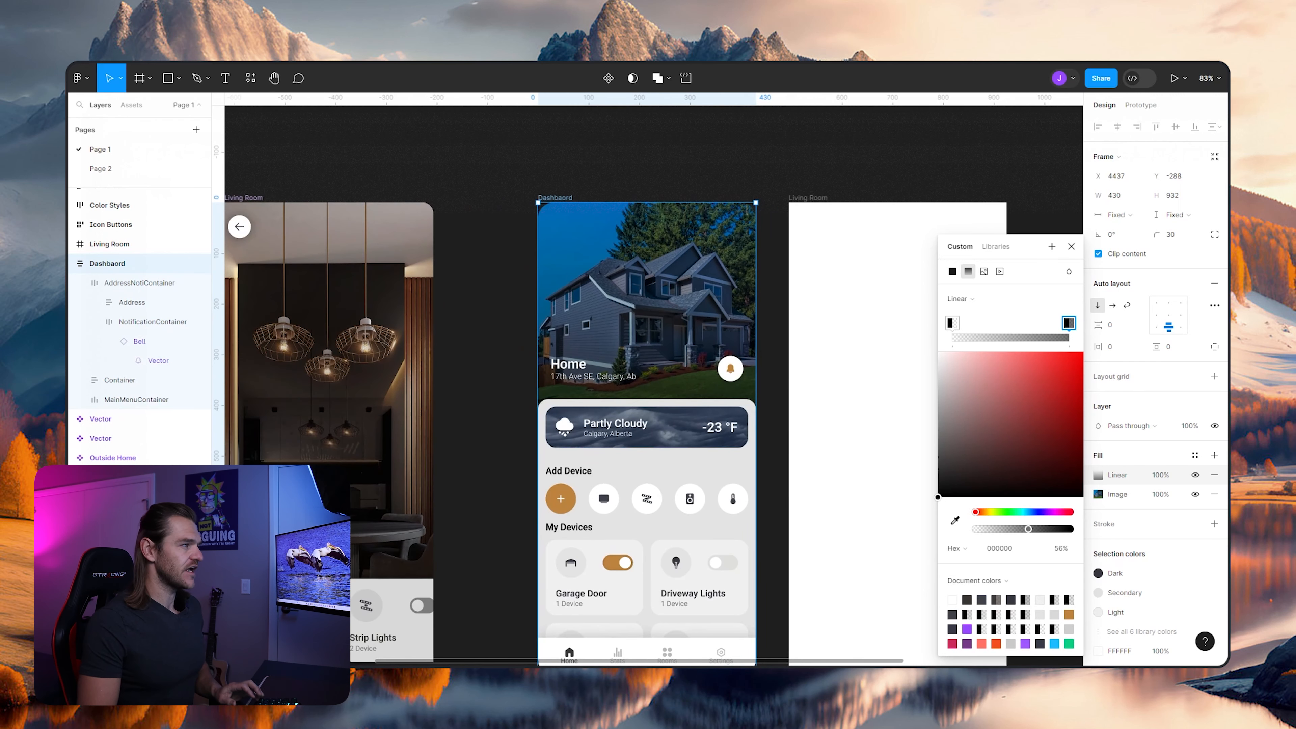
{"action": "scroll", "coordinate": [702, 186], "scroll_direction": "left", "scroll_amount": 5}
{"action": "scroll", "coordinate": [653, 383], "scroll_direction": "right", "scroll_amount": 5}
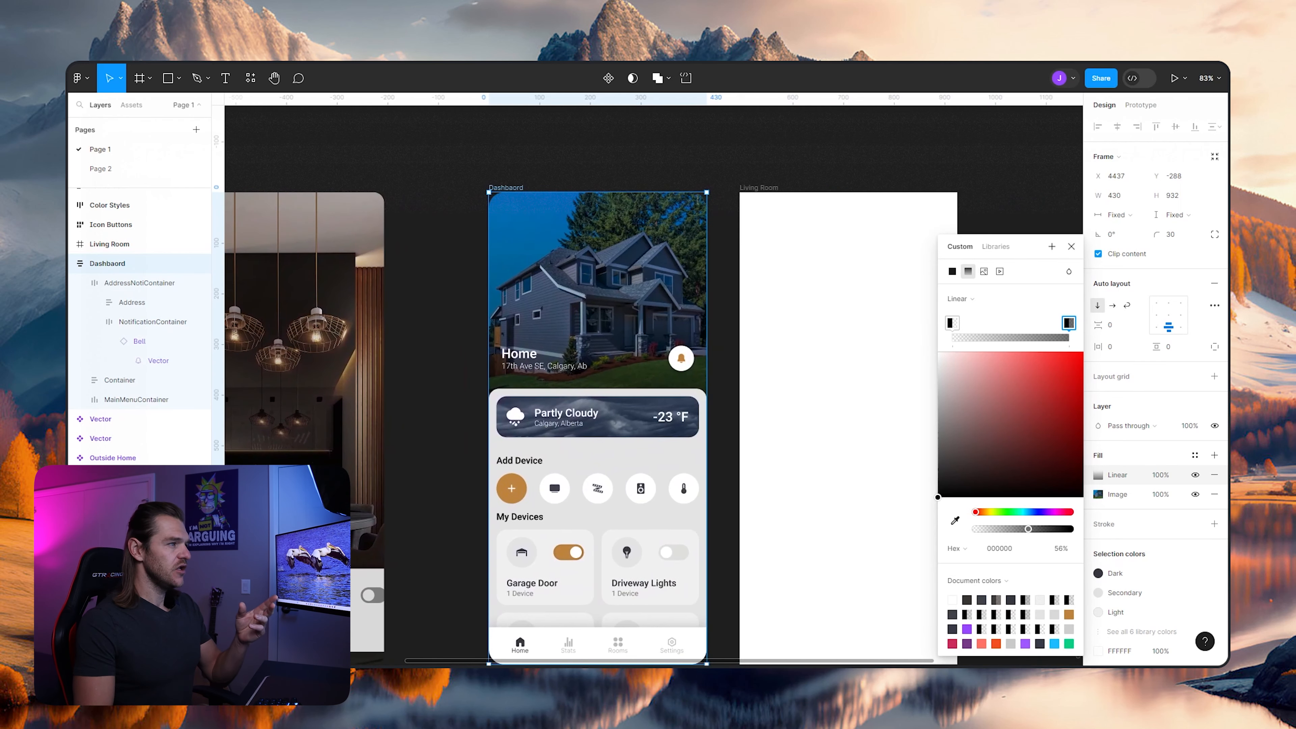
- Fine-tune the exposure and contrast of the Dashboard's house image fill
{"action": "scroll", "coordinate": [653, 383], "scroll_direction": "up", "scroll_amount": 1}
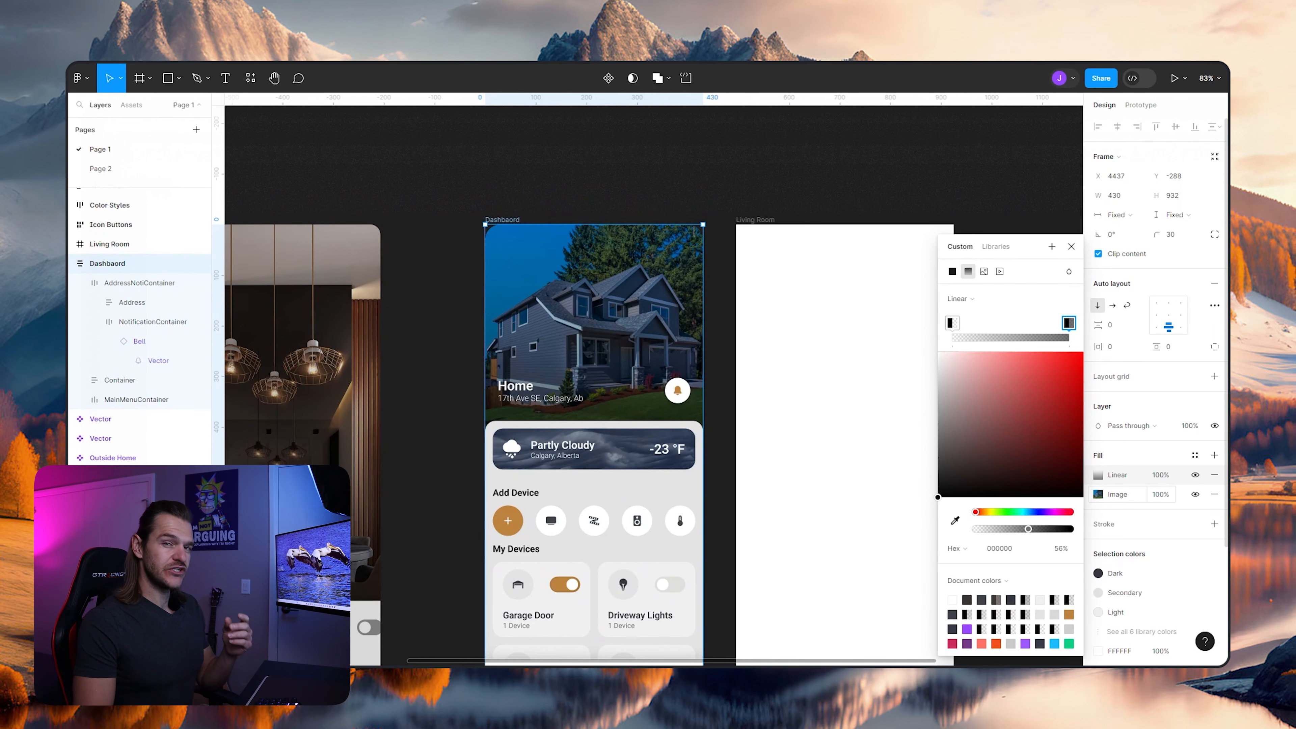
{"action": "left_click", "coordinate": [1098, 495]}
{"action": "left_click_drag", "start_coordinate": [1030, 521], "coordinate": [1034, 521]}
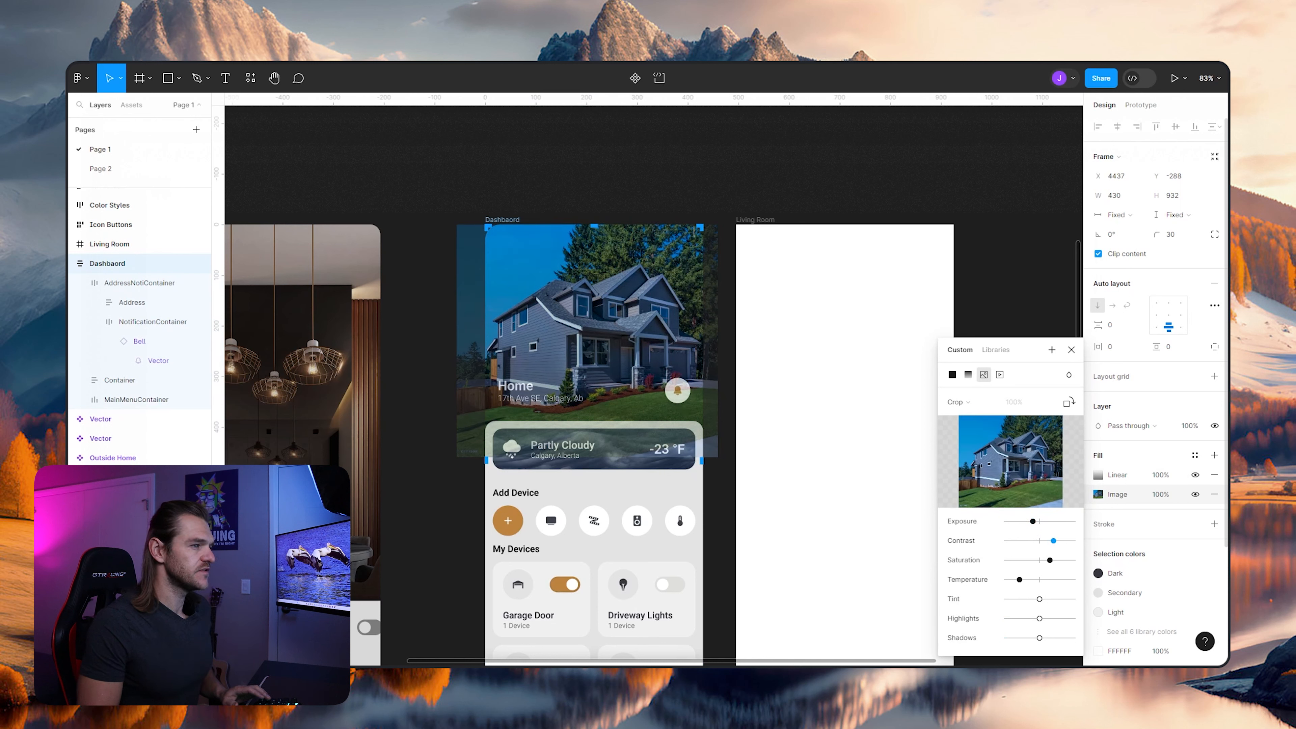
{"action": "left_click", "coordinate": [590, 197]}
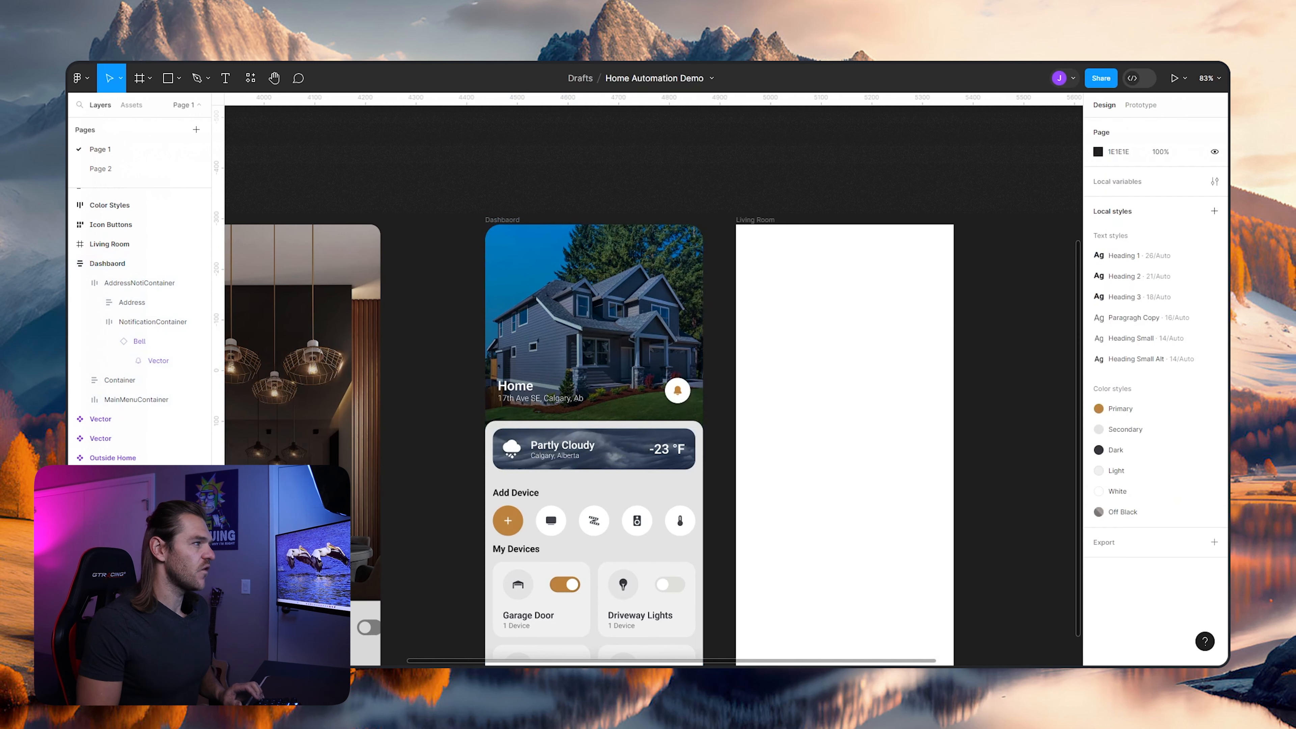
- Set AddressNotiContainer's vertical padding to 25
{"action": "scroll", "coordinate": [589, 225], "scroll_direction": "up", "scroll_amount": 3}
{"action": "scroll", "coordinate": [589, 225], "scroll_direction": "down", "scroll_amount": 1}
{"action": "scroll", "coordinate": [608, 227], "scroll_direction": "down", "scroll_amount": 1}
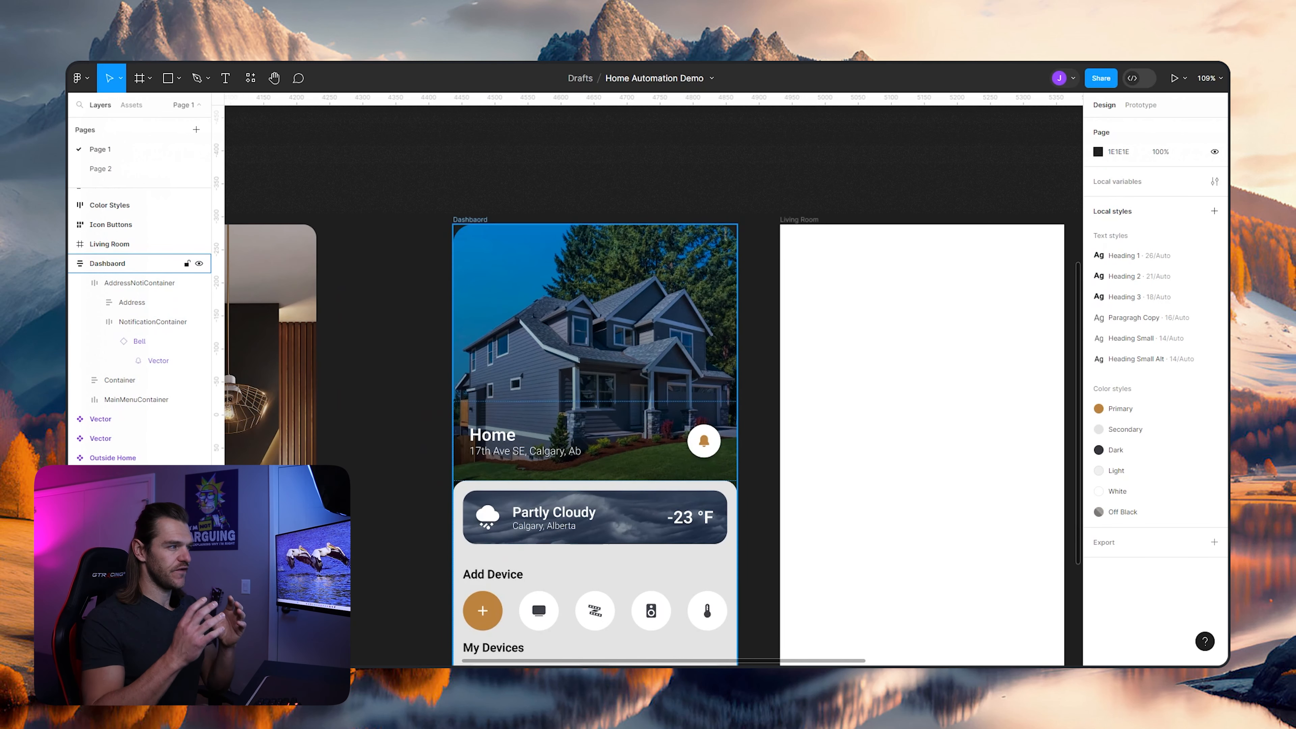
{"action": "left_click", "coordinate": [139, 283]}
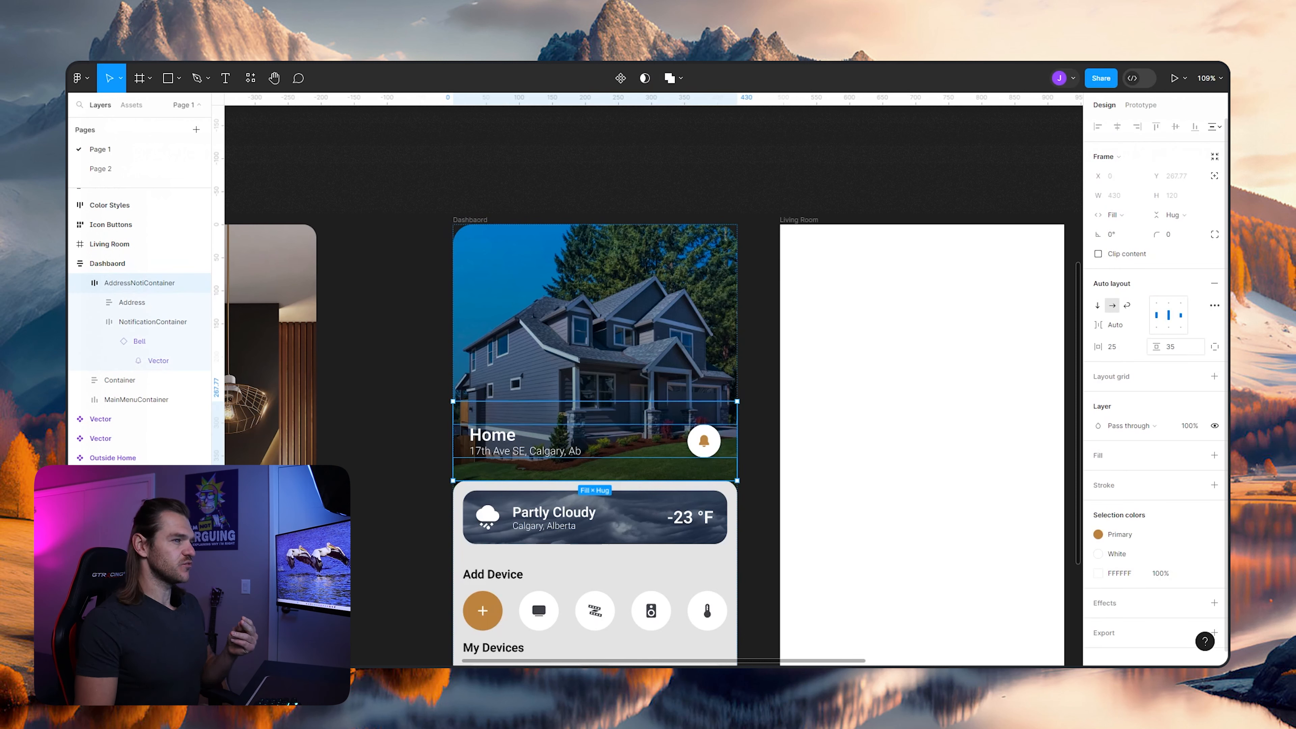
{"action": "left_click", "coordinate": [1176, 347]}
{"action": "type", "text": "25"}
{"action": "key", "text": "Return"}
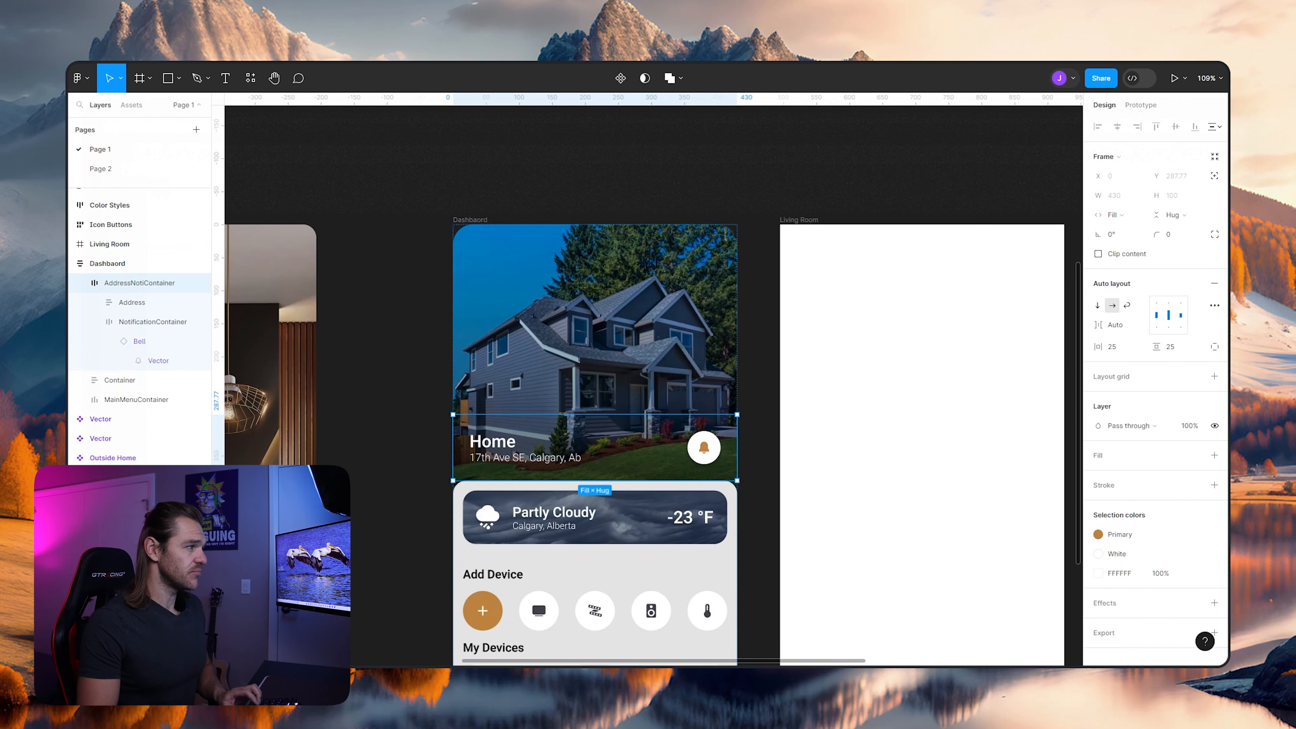
{"action": "left_click", "coordinate": [388, 327]}
- Set the vertical gap between the two text lines in the Dashboard header's Address frame to 3
{"action": "scroll", "coordinate": [728, 359], "scroll_direction": "down", "scroll_amount": 3}
{"action": "left_click_drag", "start_coordinate": [563, 453], "coordinate": [765, 380]}
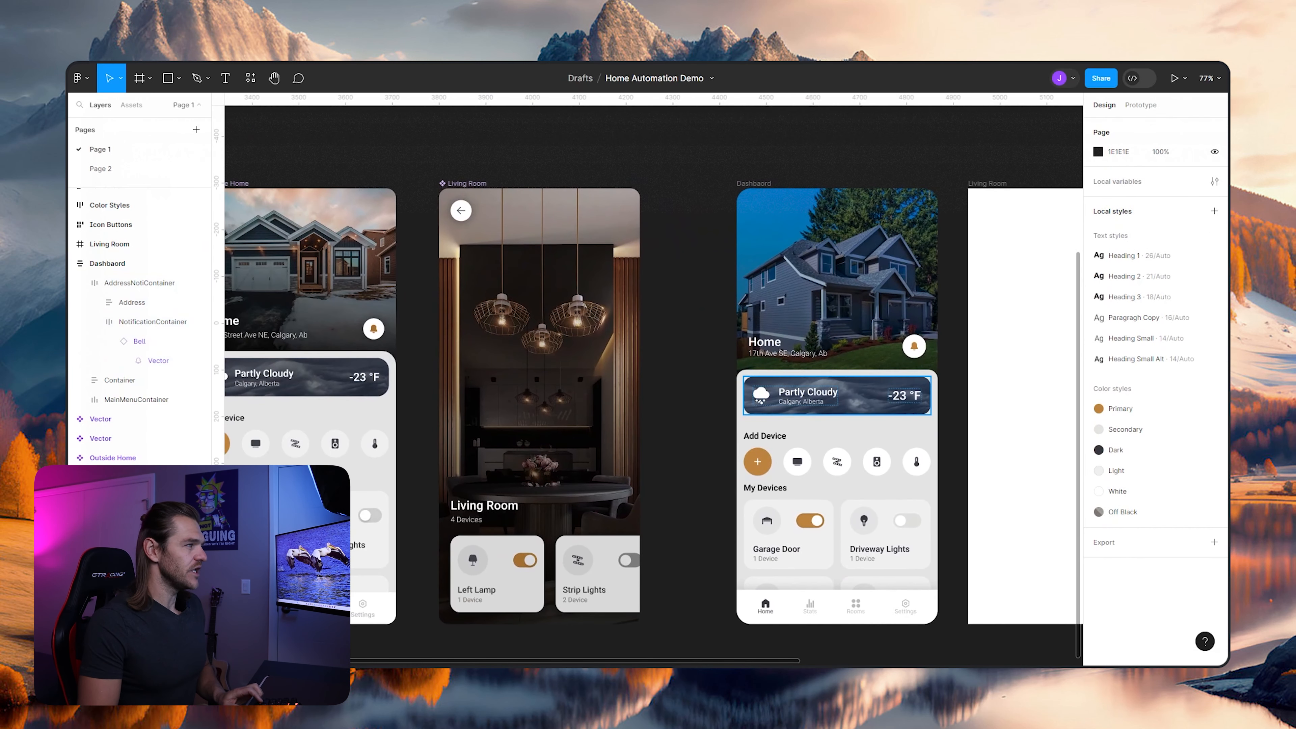
{"action": "scroll", "coordinate": [766, 378], "scroll_direction": "down", "scroll_amount": 1}
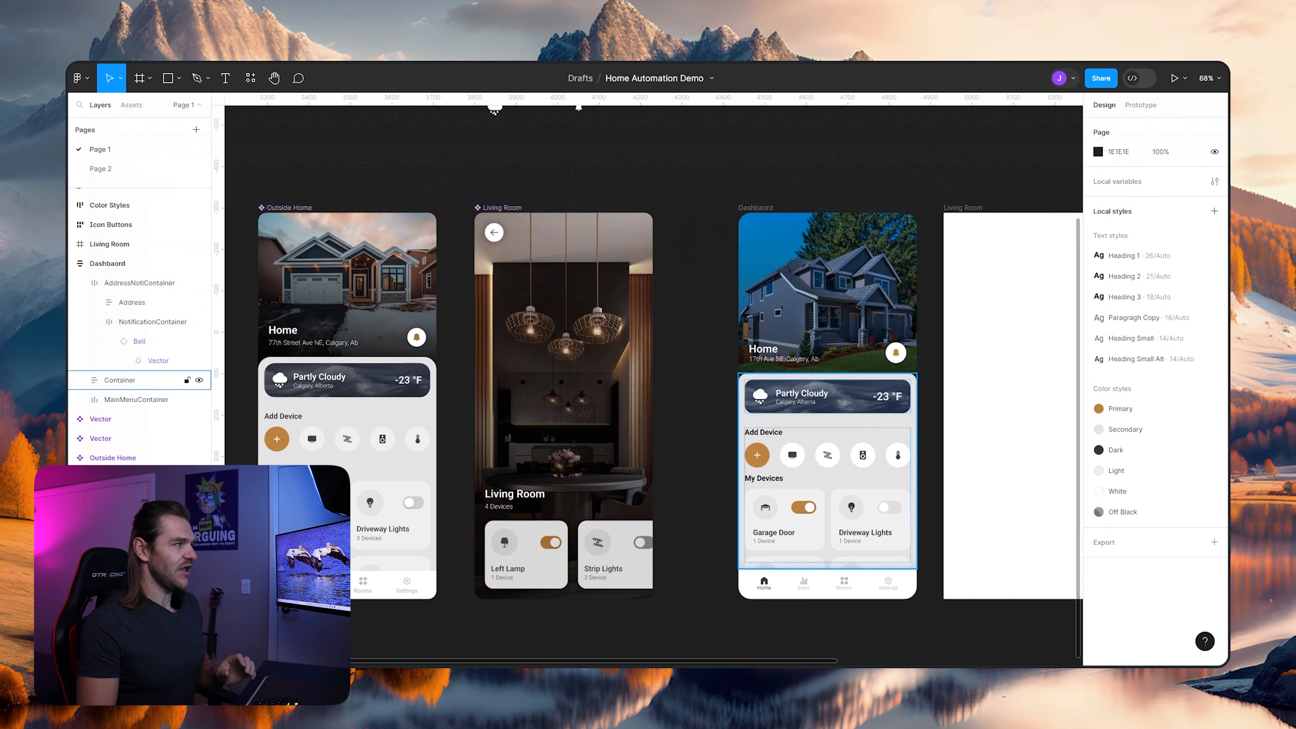
{"action": "scroll", "coordinate": [890, 326], "scroll_direction": "up", "scroll_amount": 3}
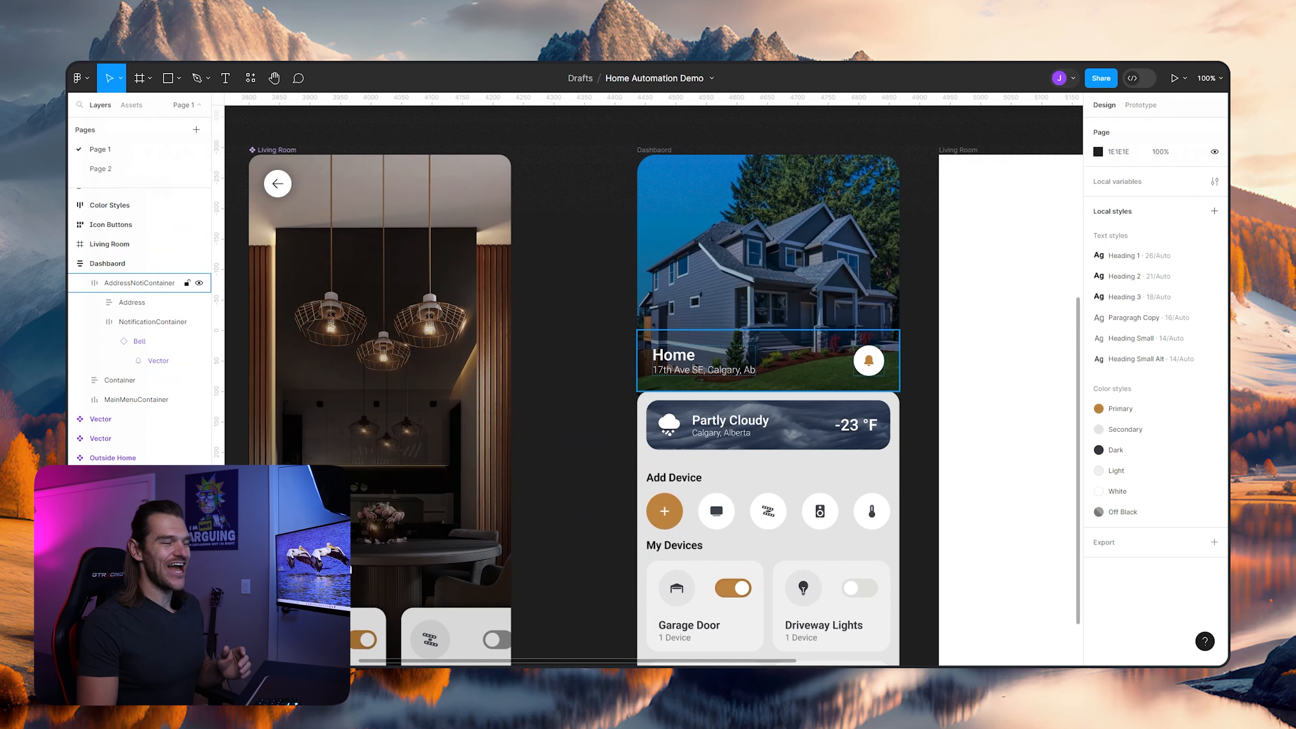
{"action": "left_click", "coordinate": [768, 360]}
{"action": "double_click", "coordinate": [704, 360]}
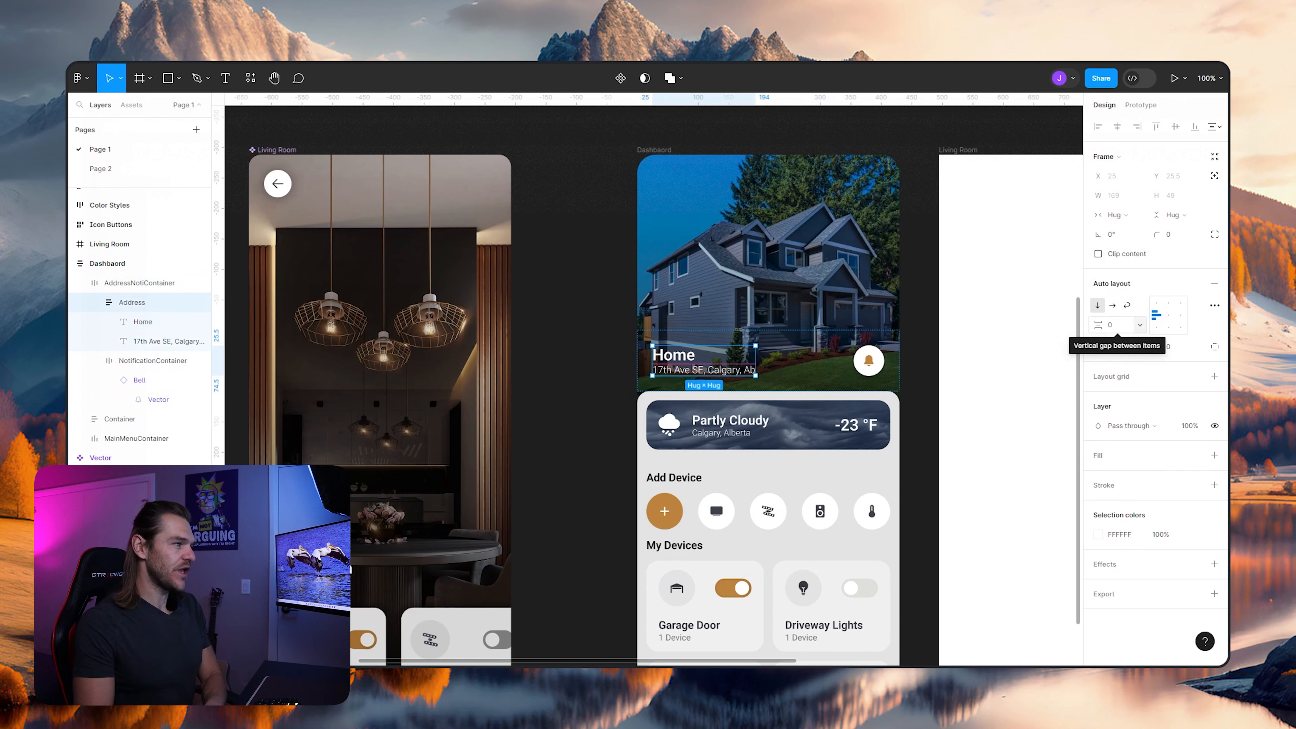
{"action": "left_click", "coordinate": [1117, 326]}
{"action": "type", "text": "2"}
{"action": "key", "text": "Return"}
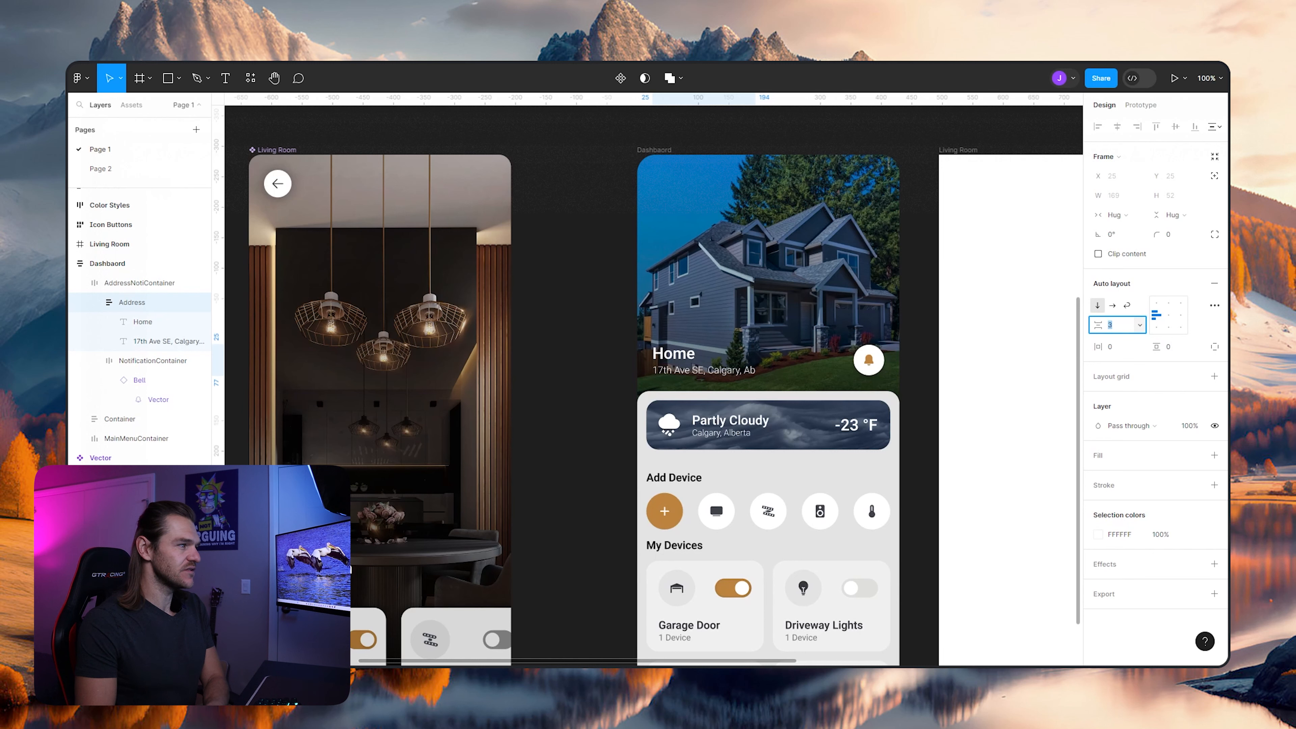
{"action": "key", "text": "Down"}
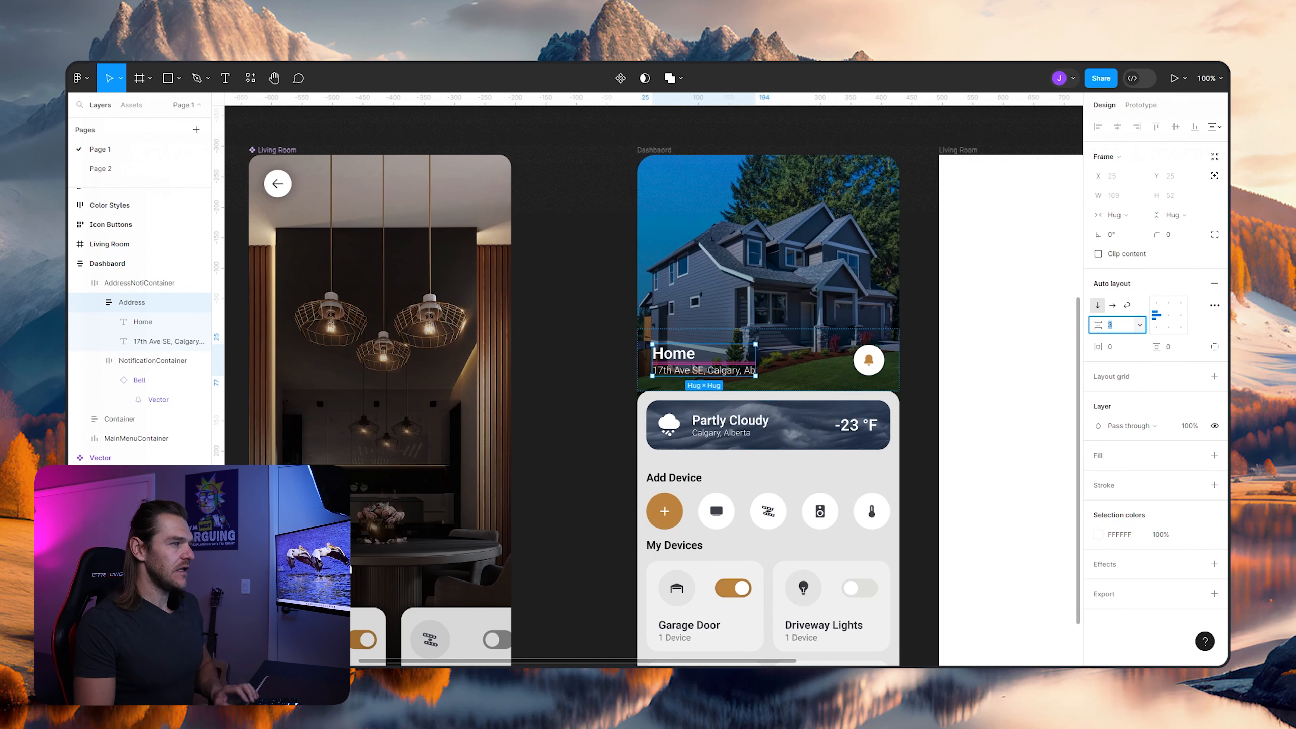
{"action": "left_click", "coordinate": [917, 304]}
- Switch the Dashboard's IconsMenu to individual side paddings and set its bottom padding to 13
{"action": "scroll", "coordinate": [896, 301], "scroll_direction": "down", "scroll_amount": 3}
{"action": "scroll", "coordinate": [818, 368], "scroll_direction": "down", "scroll_amount": 1}
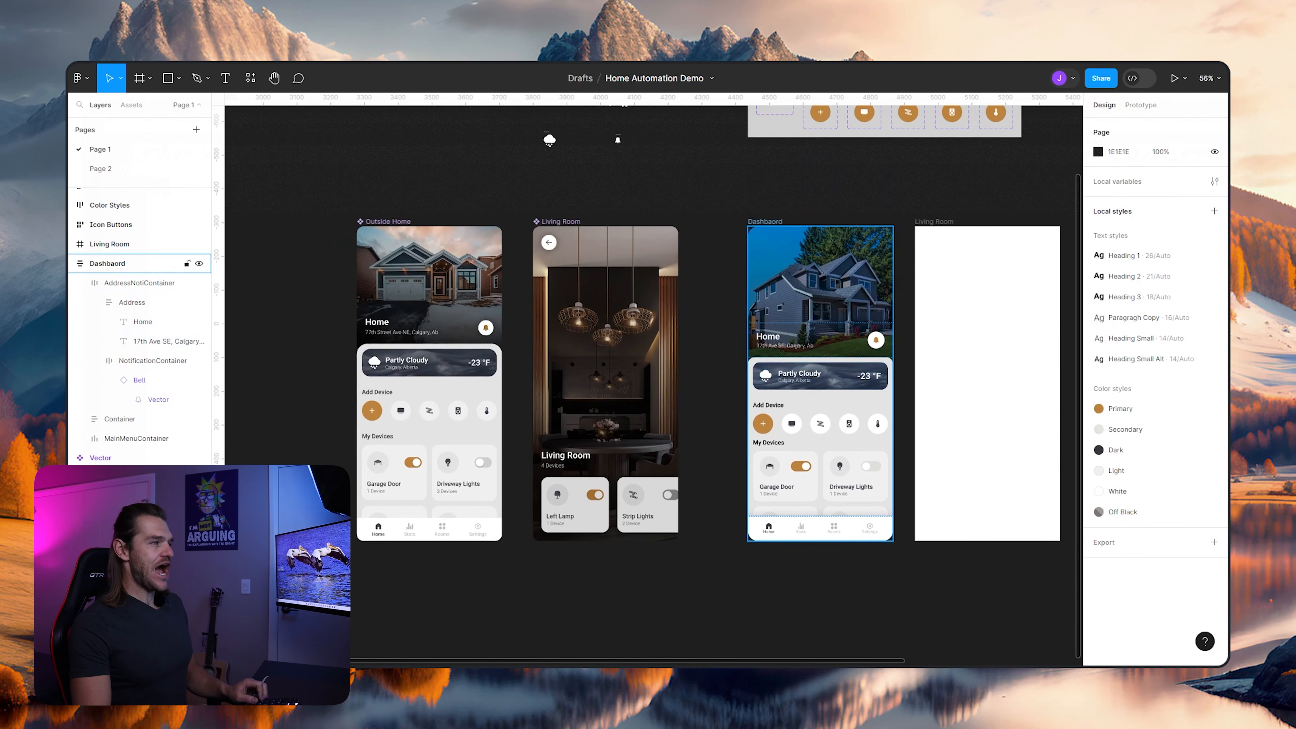
{"action": "left_click_drag", "start_coordinate": [908, 369], "coordinate": [870, 367]}
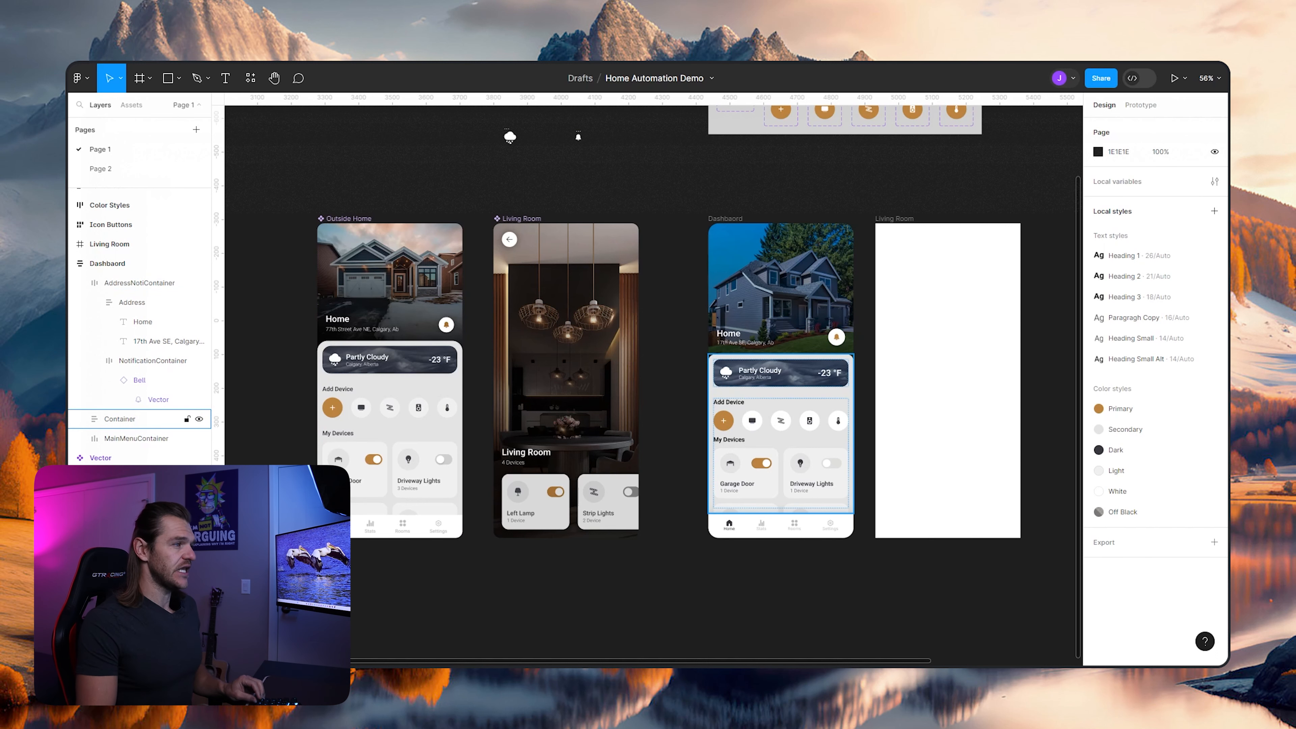
{"action": "scroll", "coordinate": [745, 404], "scroll_direction": "up", "scroll_amount": 5}
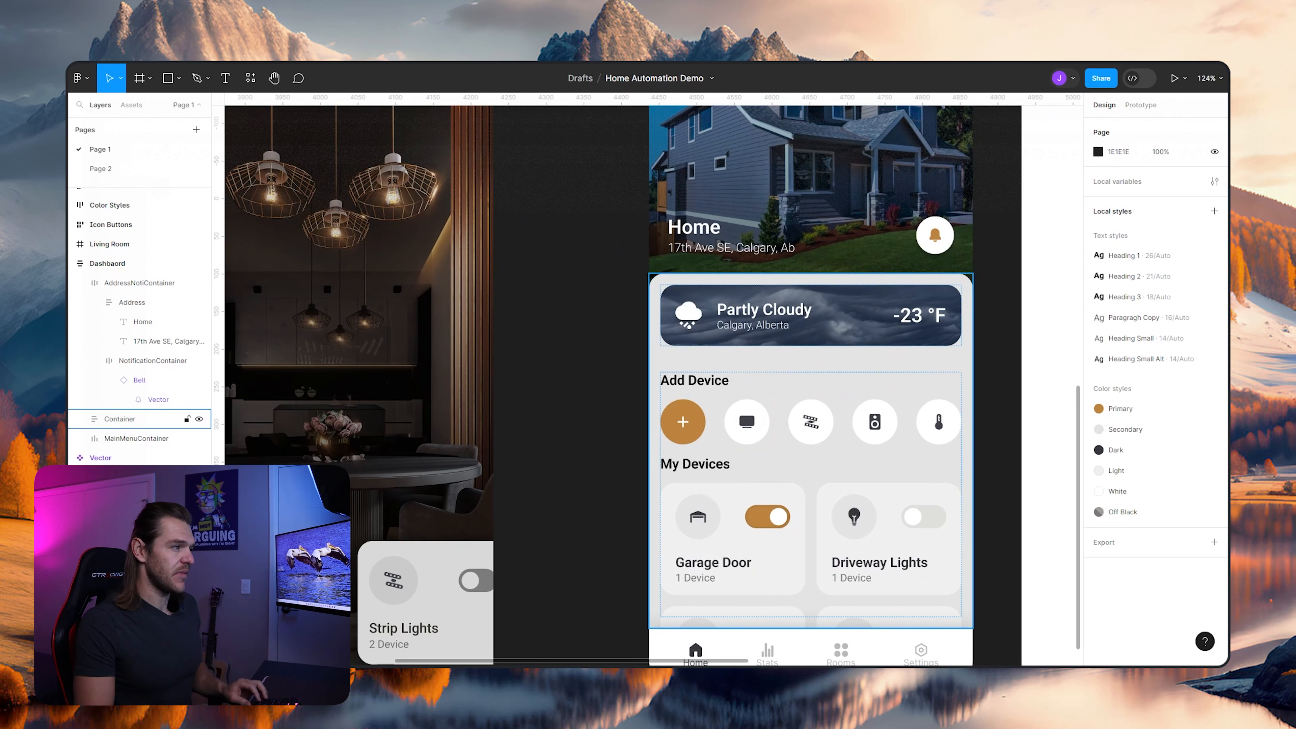
{"action": "double_click", "coordinate": [745, 404]}
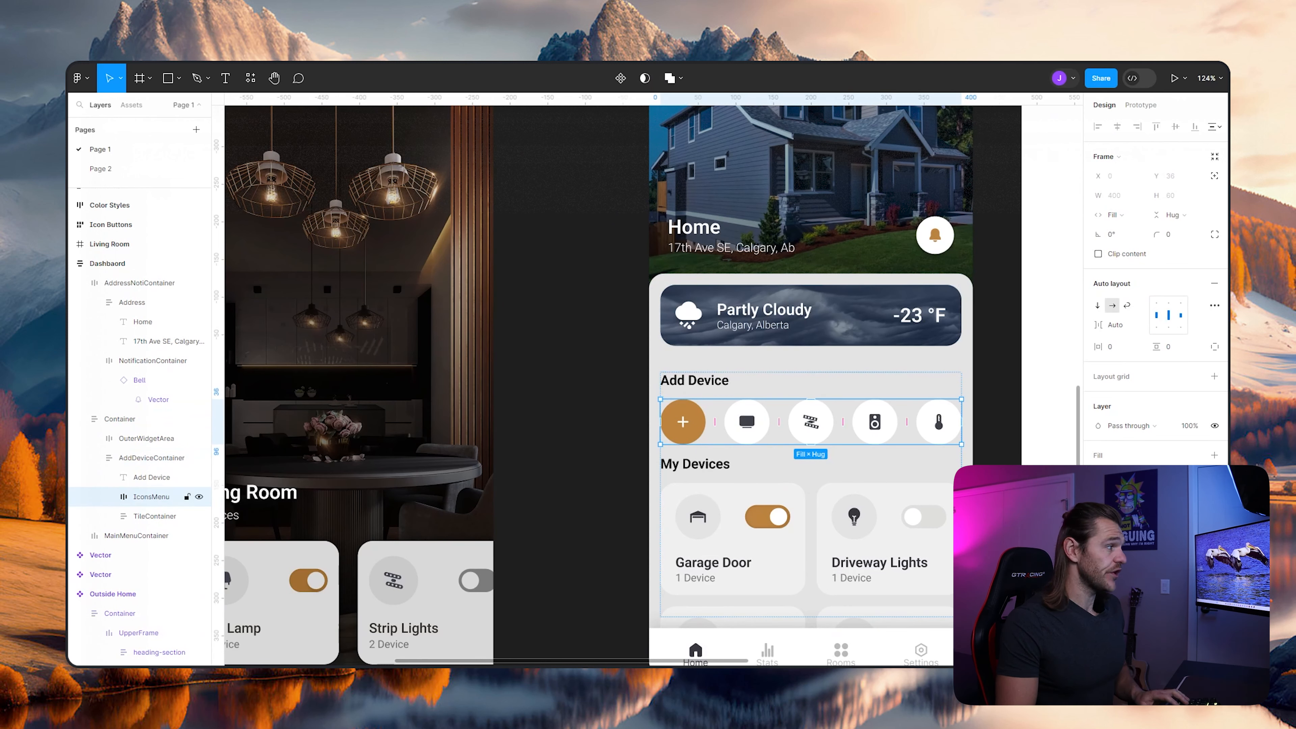
{"action": "key", "text": "Escape"}
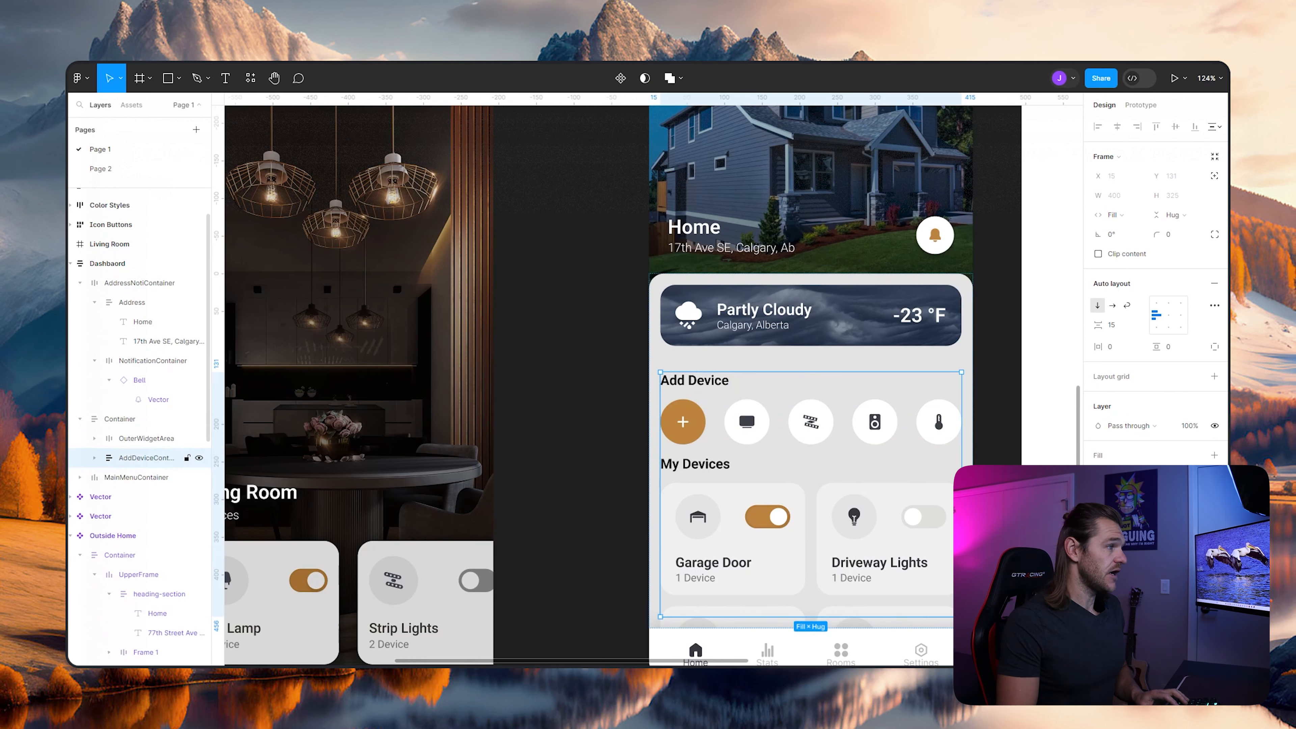
{"action": "double_click", "coordinate": [745, 404]}
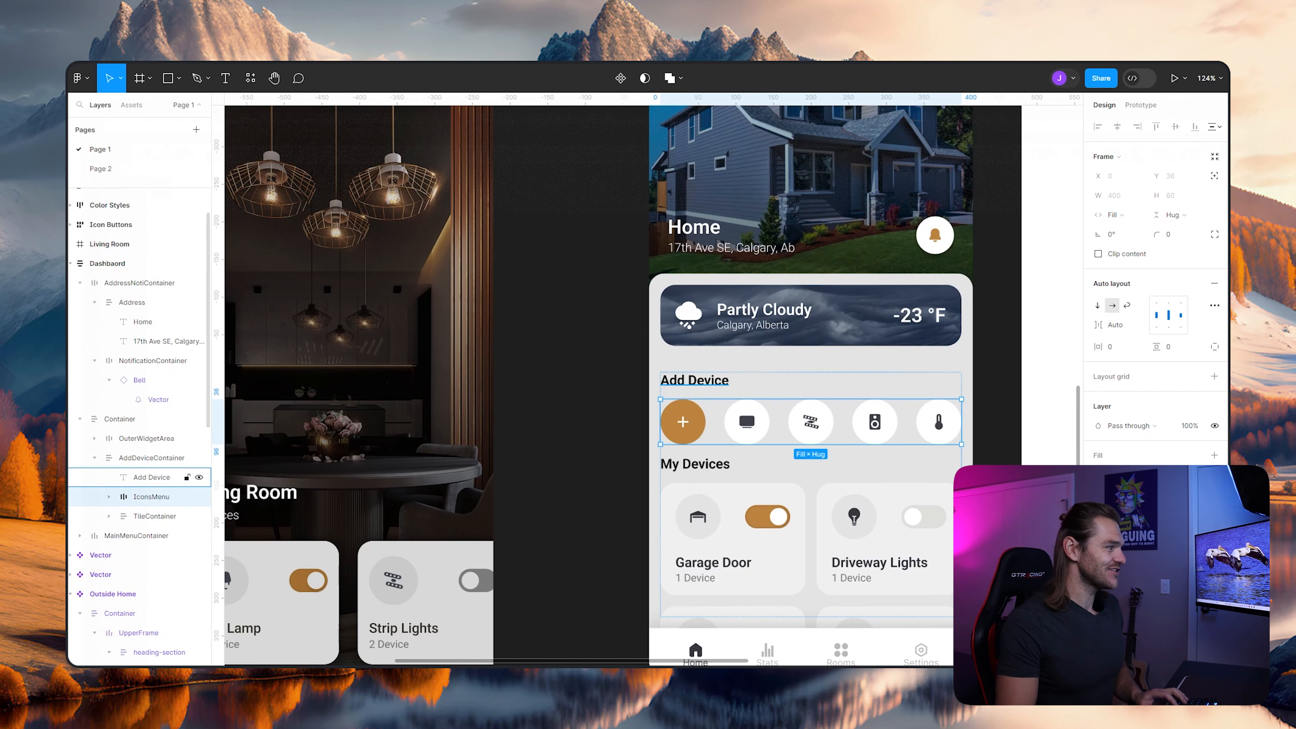
{"action": "left_click", "coordinate": [1169, 346]}
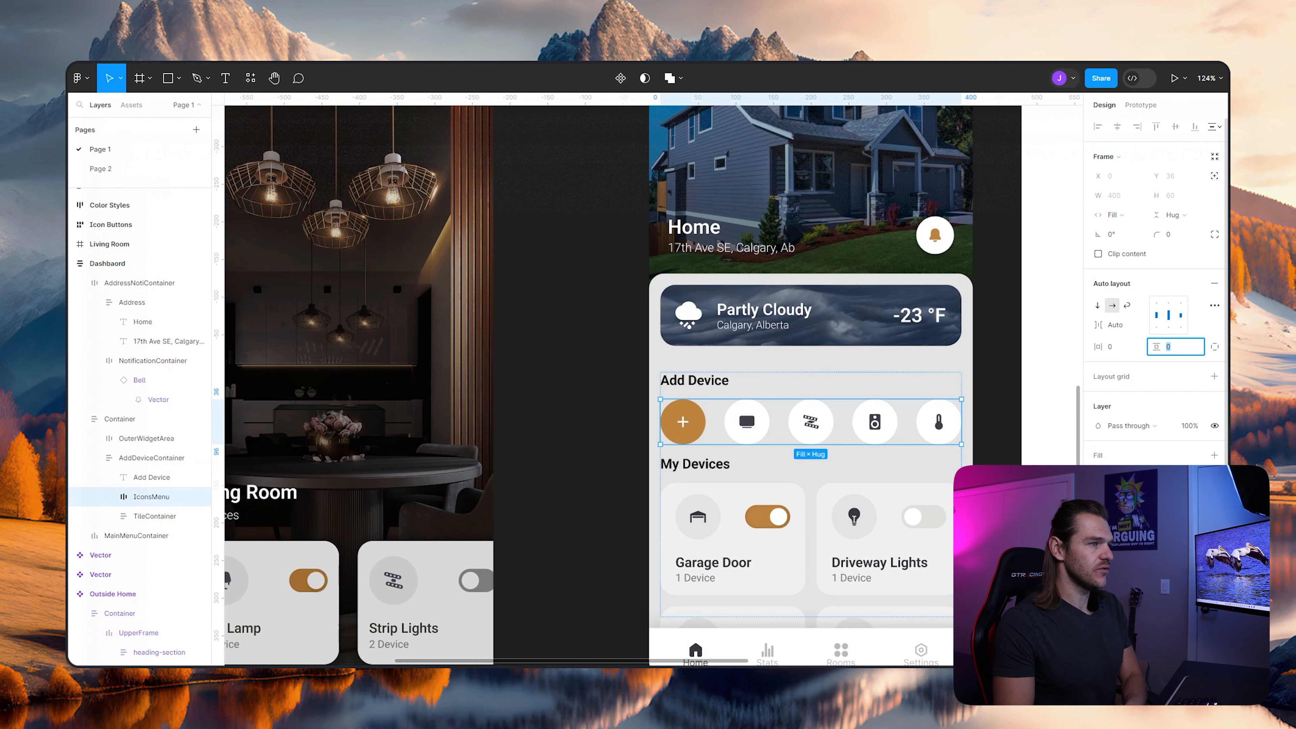
{"action": "left_click", "coordinate": [1214, 347]}
{"action": "type", "text": "10"}
{"action": "key", "text": "Return"}
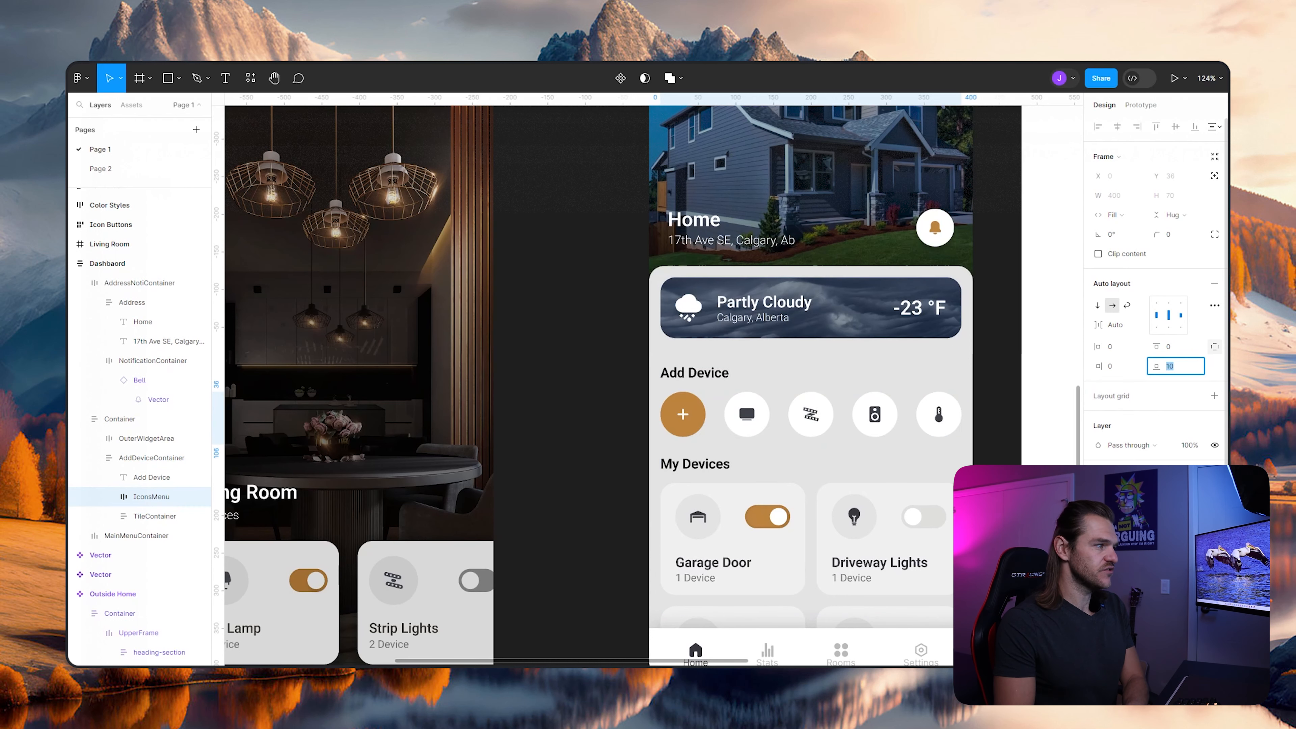
{"action": "key", "text": "Up"}
{"action": "key", "text": "Up"}
{"action": "key", "text": "Up"}
{"action": "key", "text": "Up"}
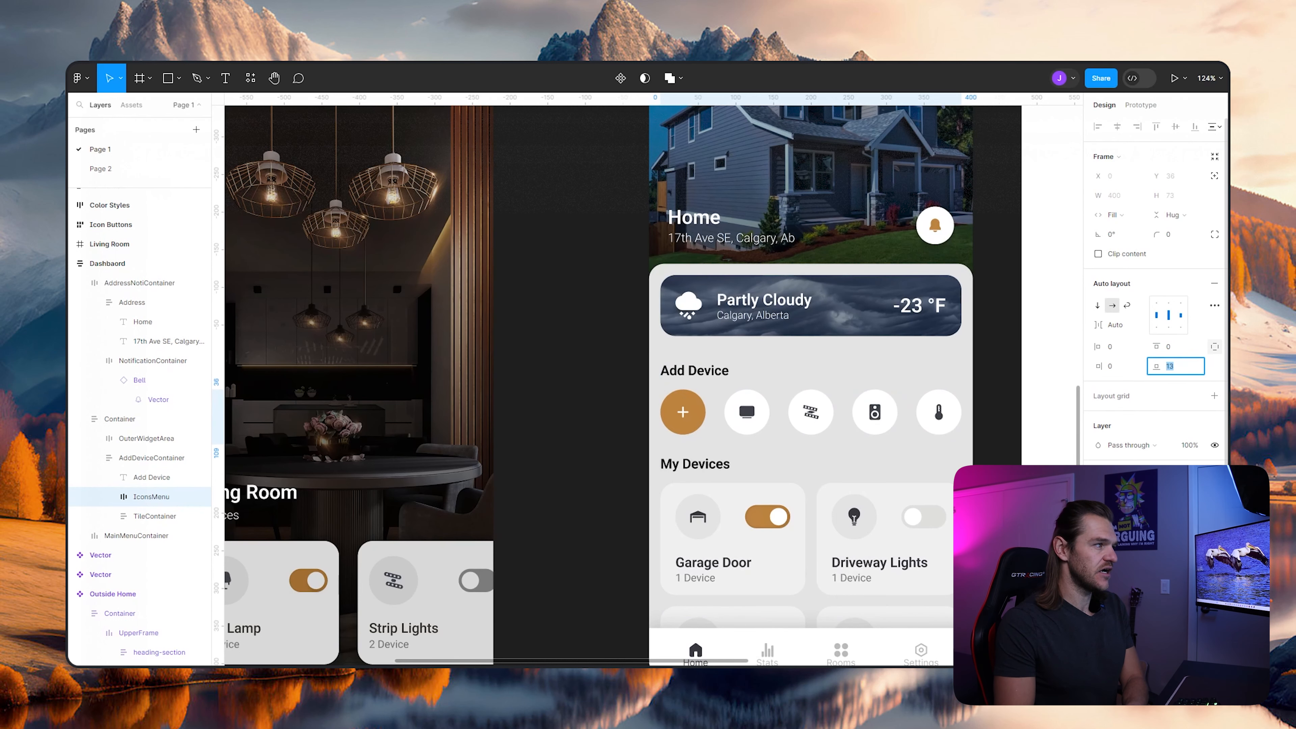
- Fine-tune IconsMenu's bottom padding by raising it as far as 23 and lowering it again to suit the layout
{"action": "scroll", "coordinate": [745, 394], "scroll_direction": "down", "scroll_amount": 5}
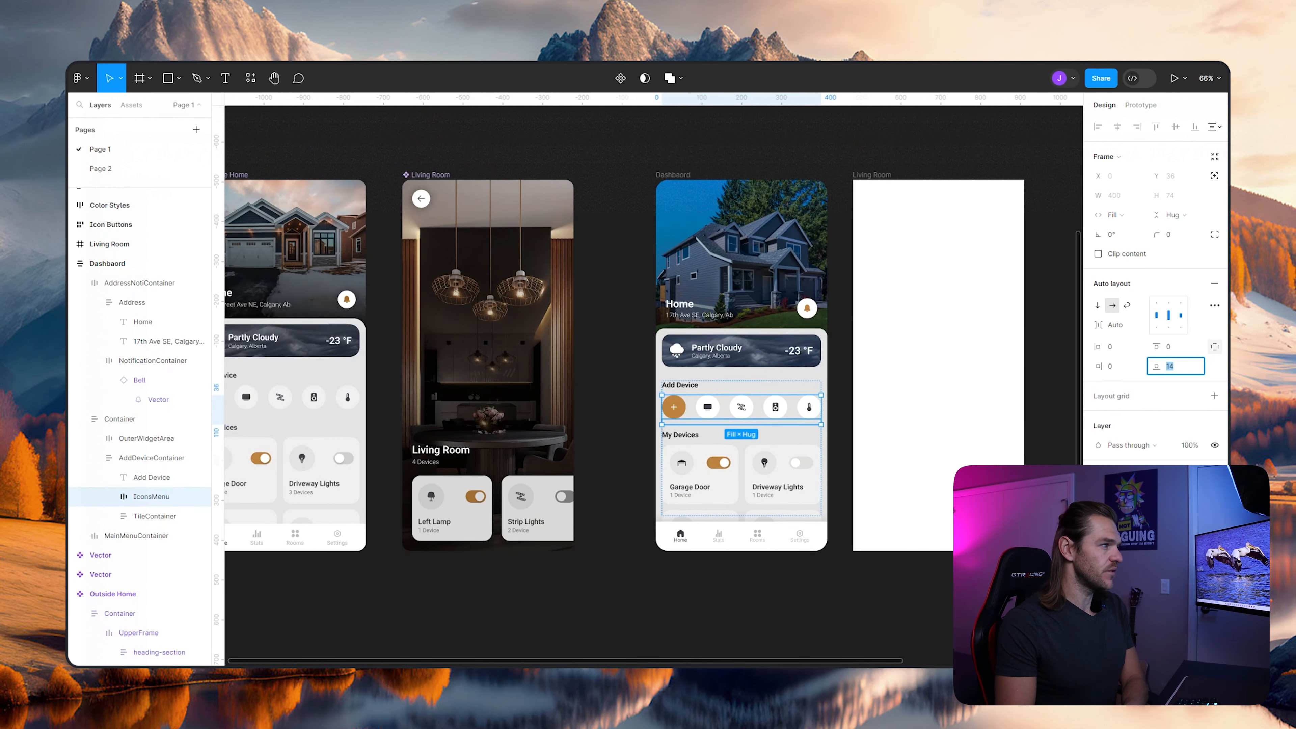
{"action": "scroll", "coordinate": [627, 426], "scroll_direction": "up", "scroll_amount": 1}
{"action": "key", "text": "Up"}
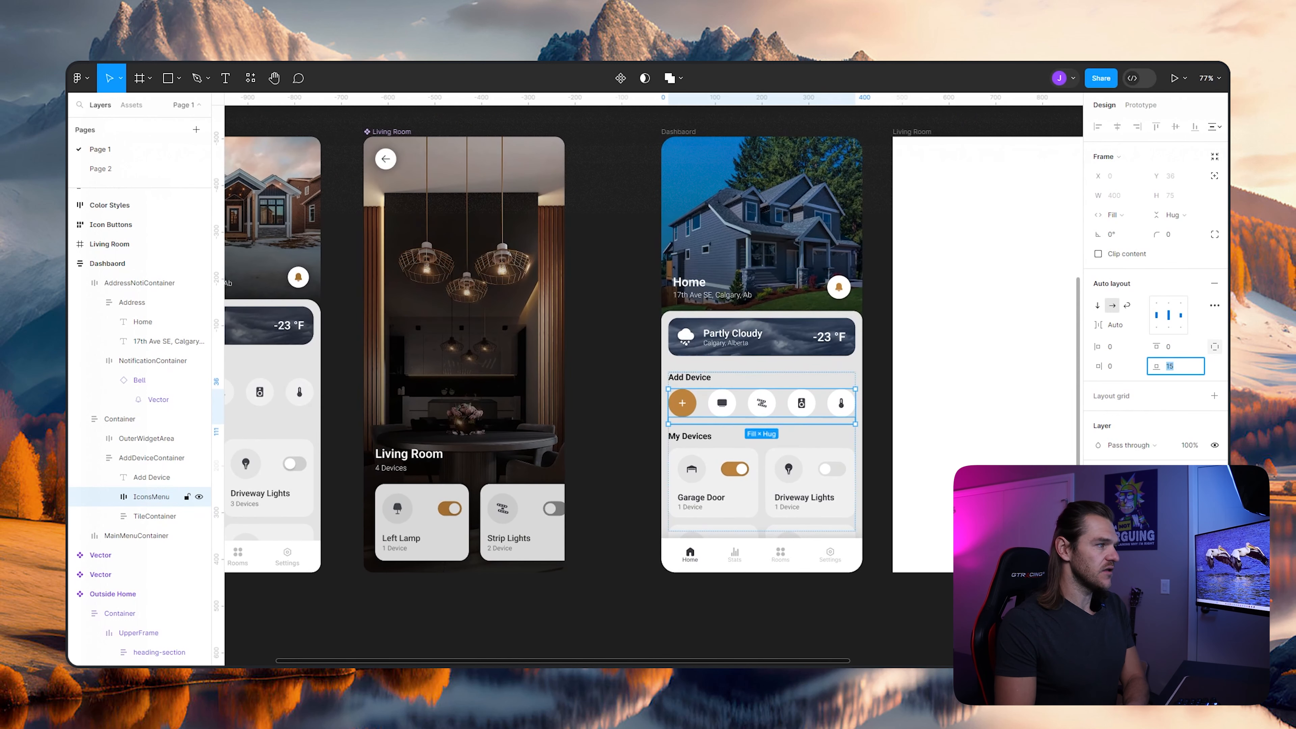
{"action": "key", "text": "Up"}
{"action": "key", "text": "Up"}
{"action": "key", "text": "Up"}
{"action": "key", "text": "Up"}
{"action": "key", "text": "Up"}
{"action": "key", "text": "Up"}
{"action": "key", "text": "Up"}
{"action": "key", "text": "Up"}
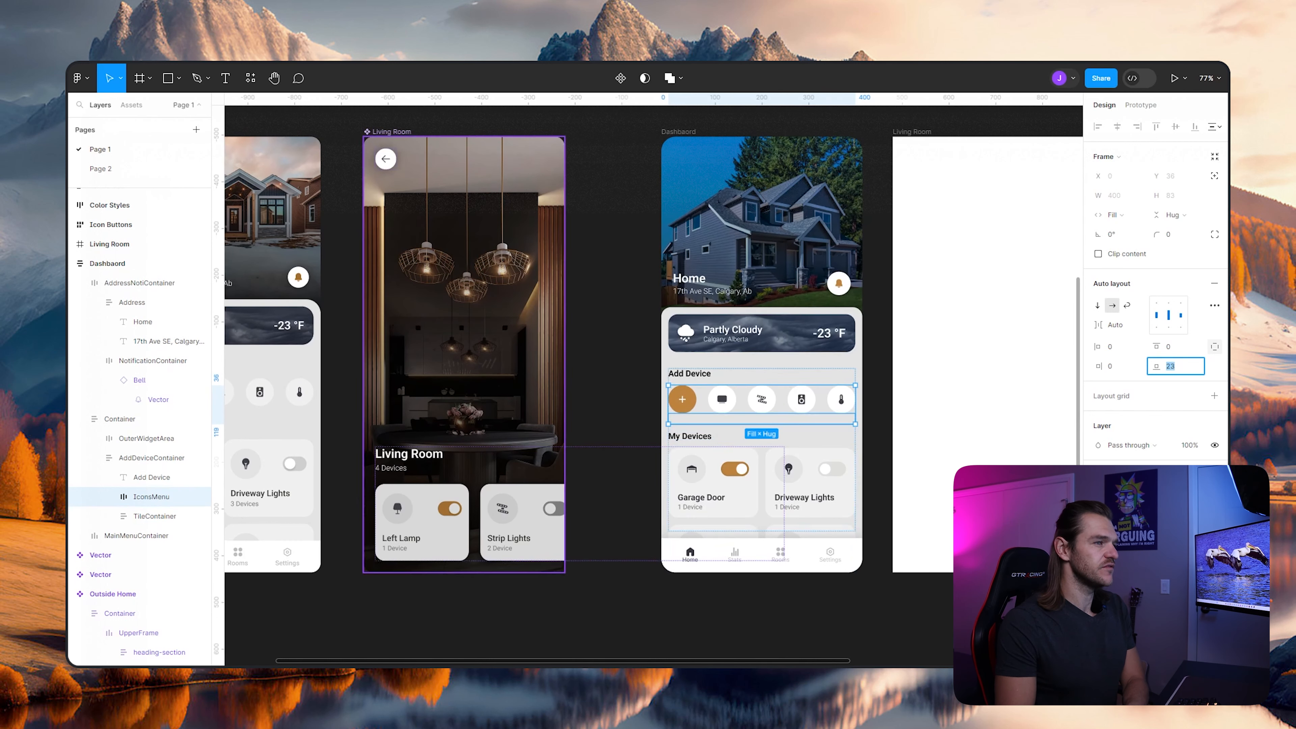
{"action": "key", "text": "Down"}
{"action": "key", "text": "Down"}
{"action": "key", "text": "Down"}
{"action": "key", "text": "Down"}
{"action": "key", "text": "Down"}
{"action": "key", "text": "Down"}
{"action": "key", "text": "Down"}
{"action": "key", "text": "Down"}
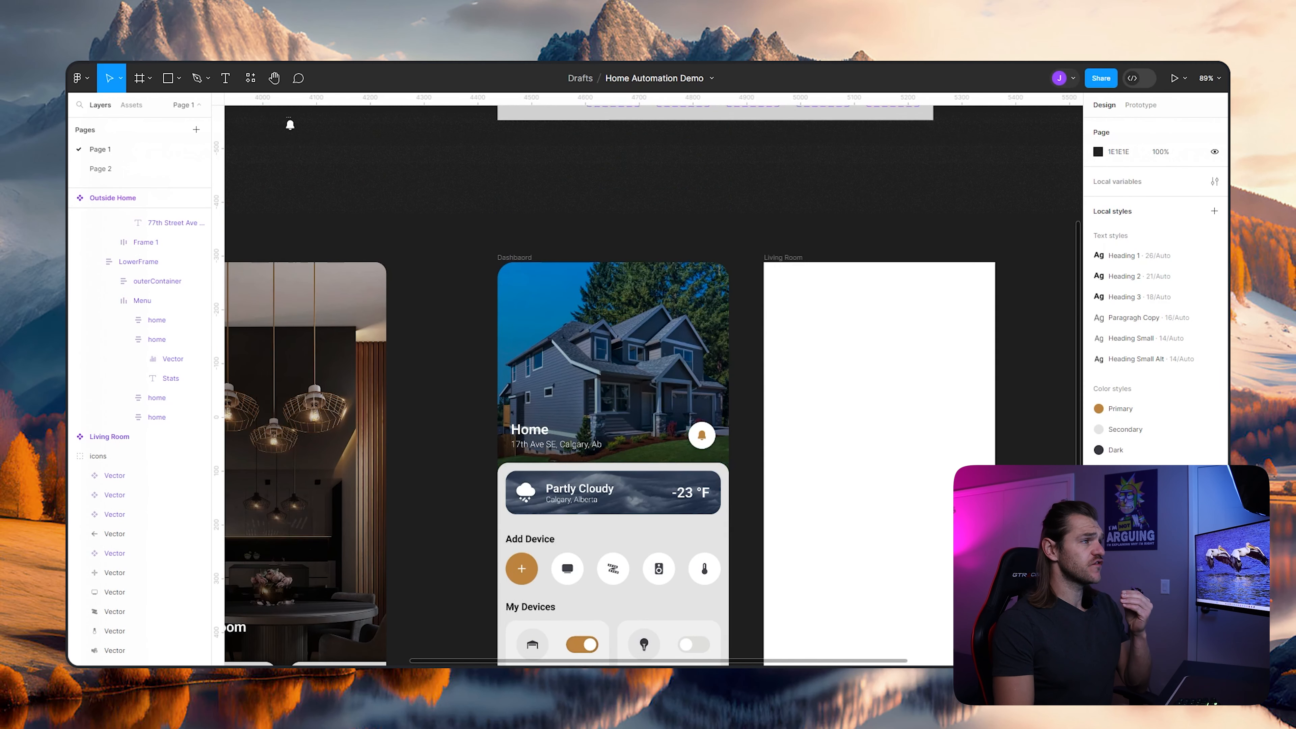
- Turn the Address frame in the Dashboard header into a component
{"action": "scroll", "coordinate": [791, 434], "scroll_direction": "left", "scroll_amount": 2}
{"action": "scroll", "coordinate": [790, 435], "scroll_direction": "down", "scroll_amount": 1}
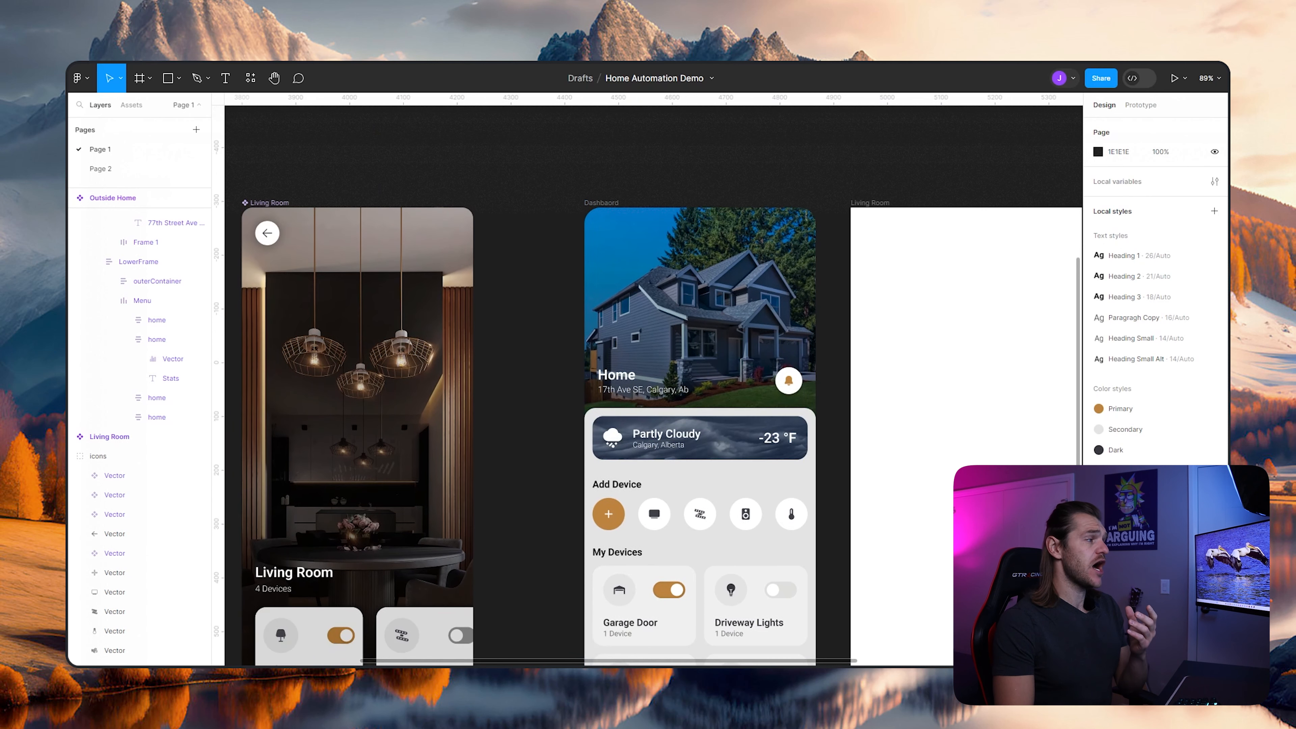
{"action": "scroll", "coordinate": [653, 388], "scroll_direction": "down", "scroll_amount": 1}
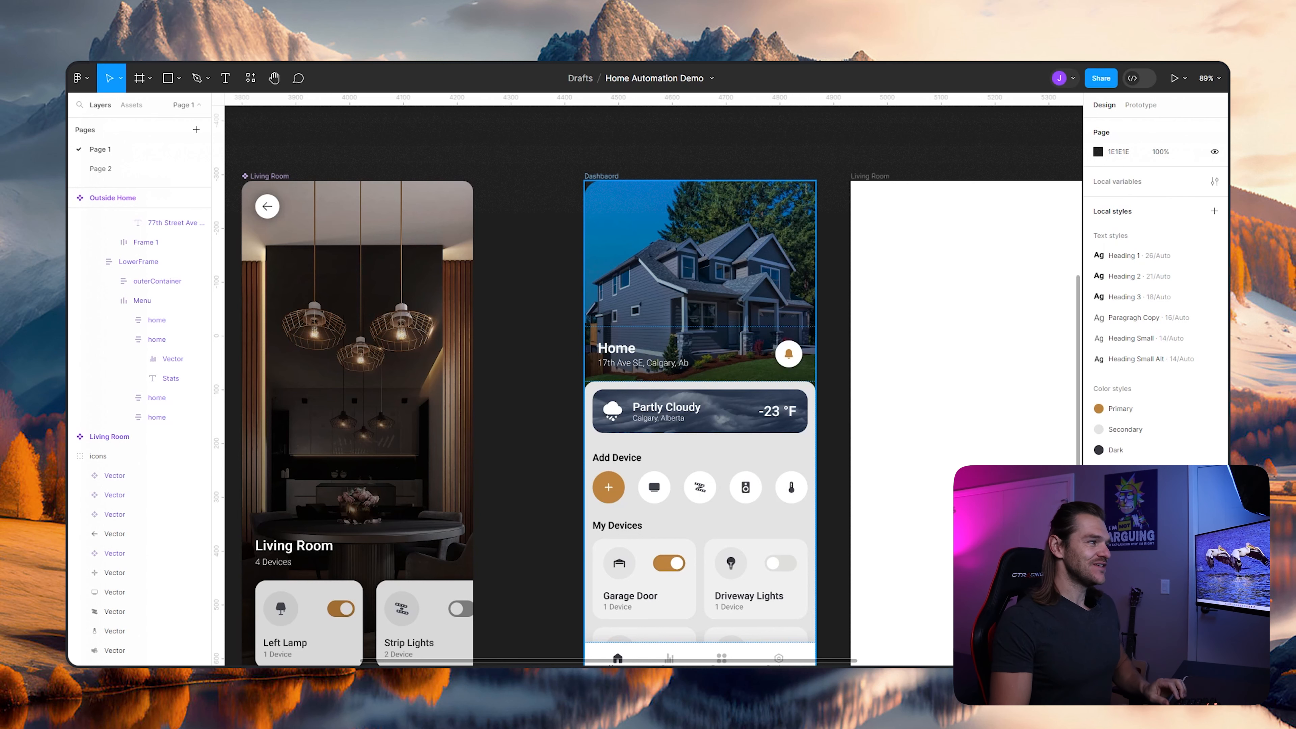
{"action": "scroll", "coordinate": [674, 339], "scroll_direction": "up", "scroll_amount": 5}
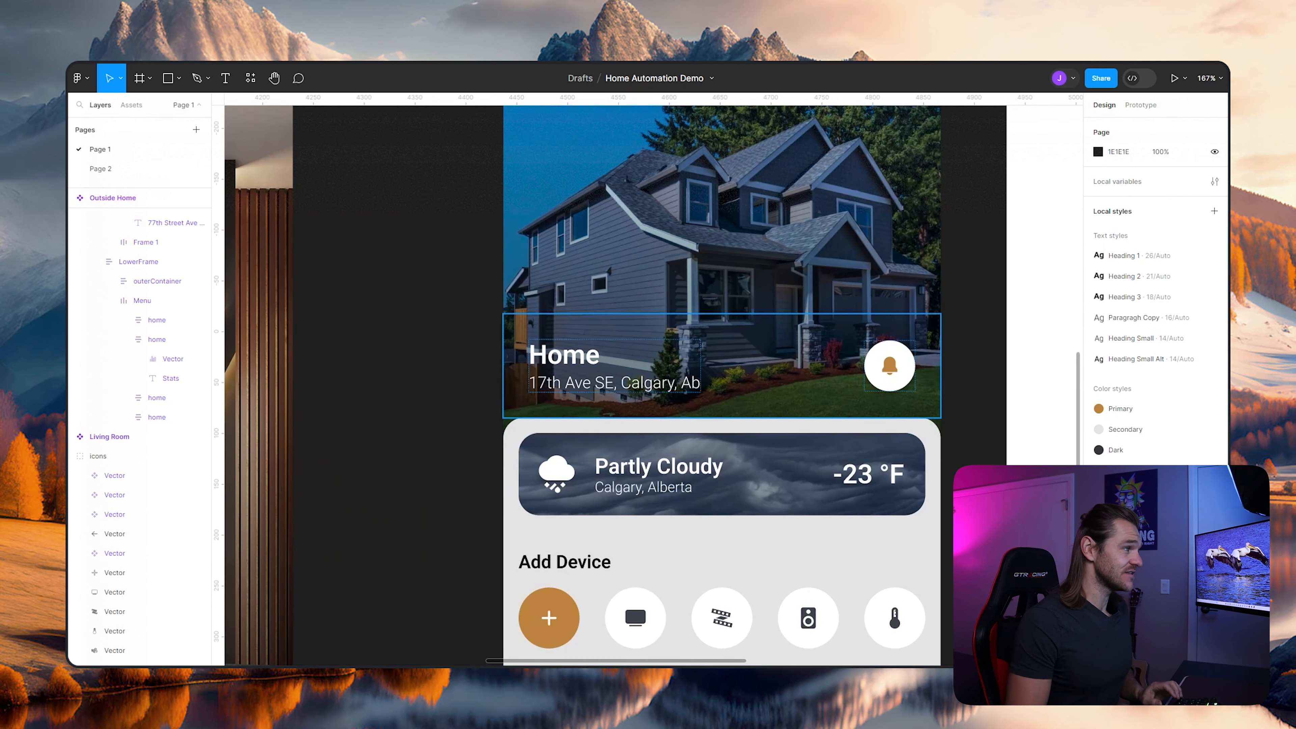
{"action": "left_click", "coordinate": [614, 366]}
{"action": "double_click", "coordinate": [615, 366]}
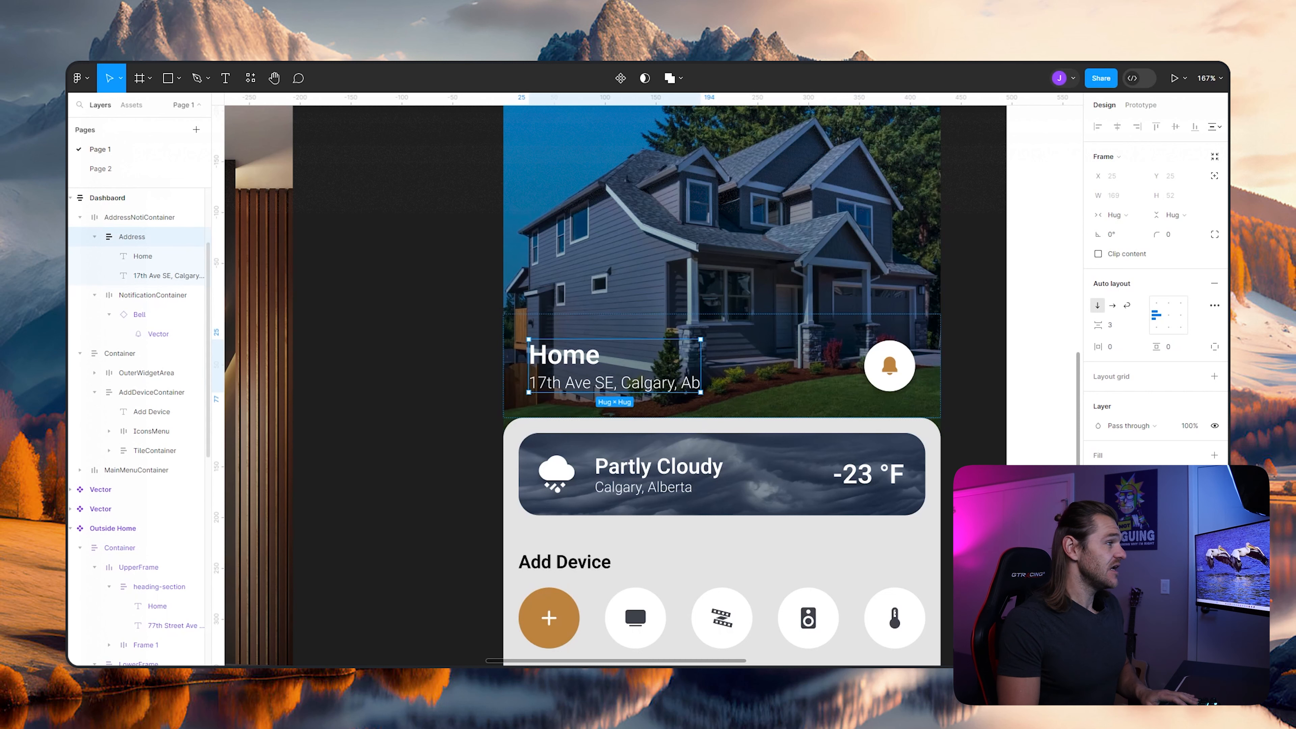
{"action": "right_click", "coordinate": [563, 368]}
{"action": "left_click", "coordinate": [605, 540]}
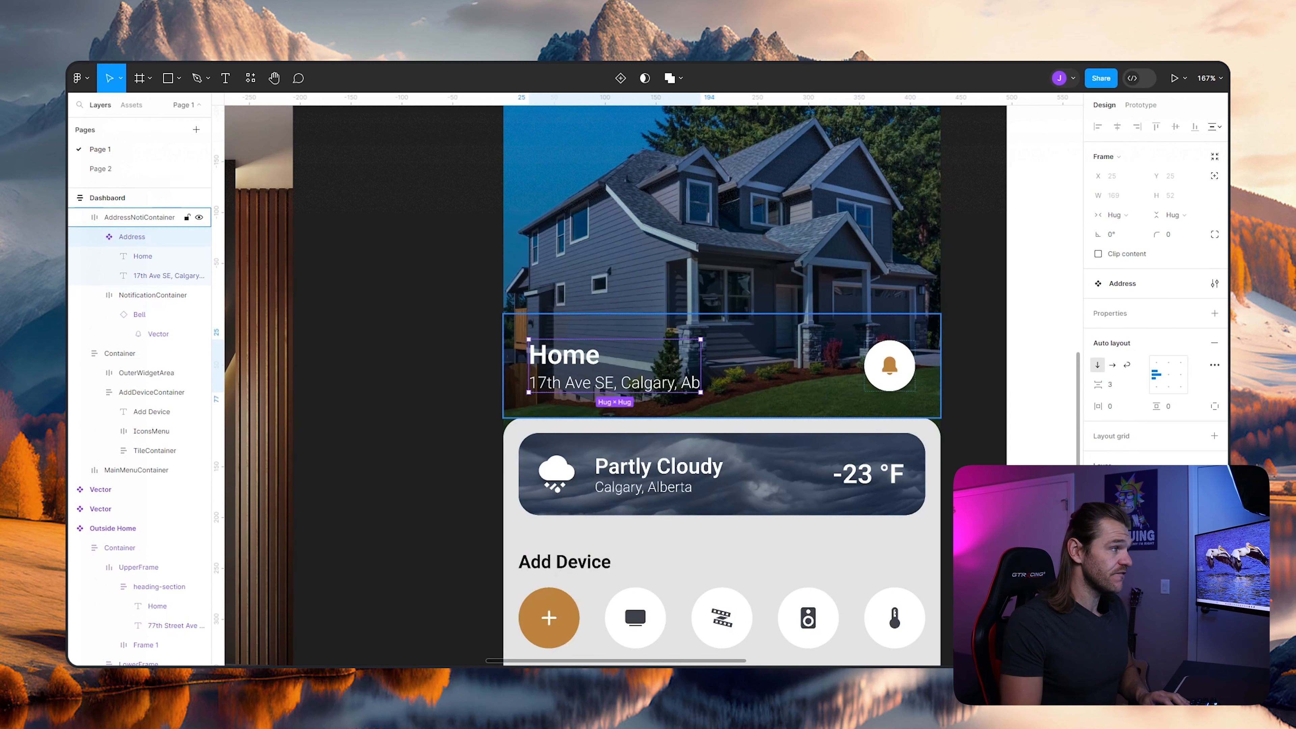
{"action": "left_click", "coordinate": [461, 414]}
- Change the blank Living Room frame's fill to an image and choose the living room interior photo
{"action": "scroll", "coordinate": [461, 415], "scroll_direction": "down", "scroll_amount": 5}
{"action": "left_click_drag", "start_coordinate": [461, 414], "coordinate": [641, 352]}
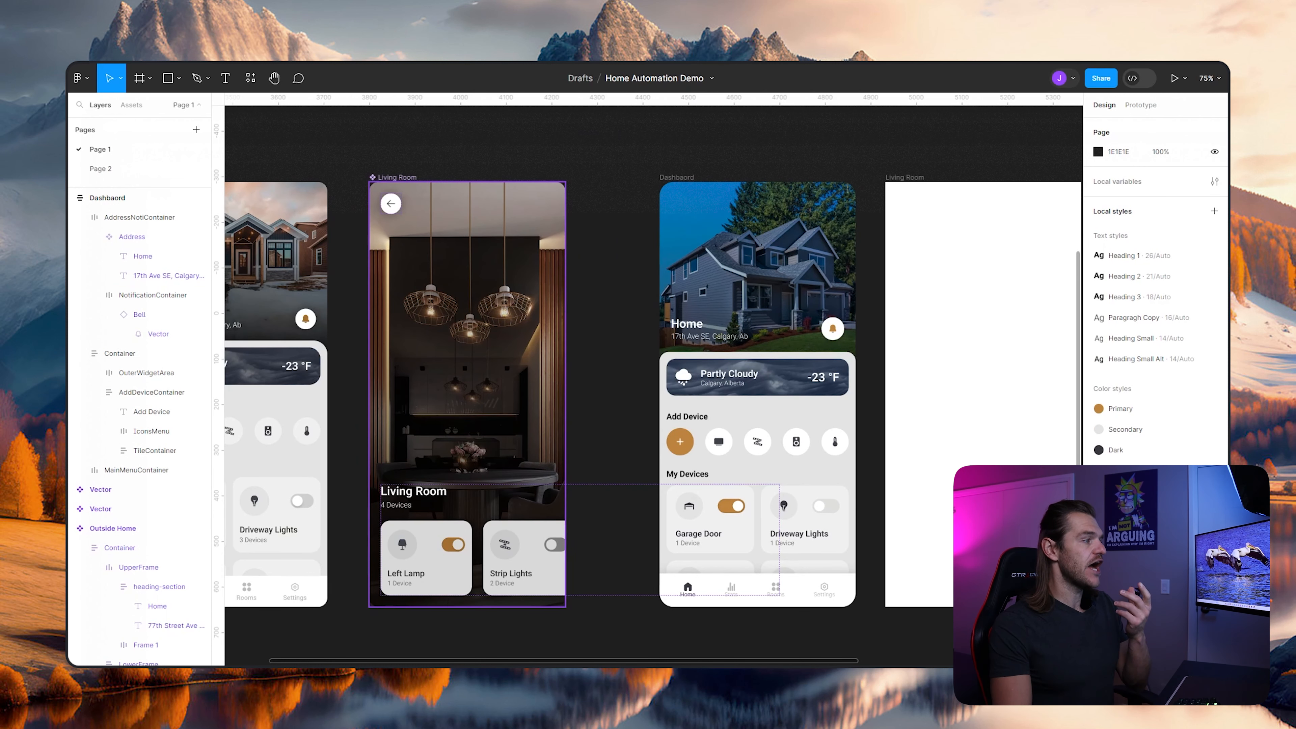
{"action": "scroll", "coordinate": [653, 385], "scroll_direction": "right", "scroll_amount": 3}
{"action": "scroll", "coordinate": [654, 386], "scroll_direction": "up", "scroll_amount": 1}
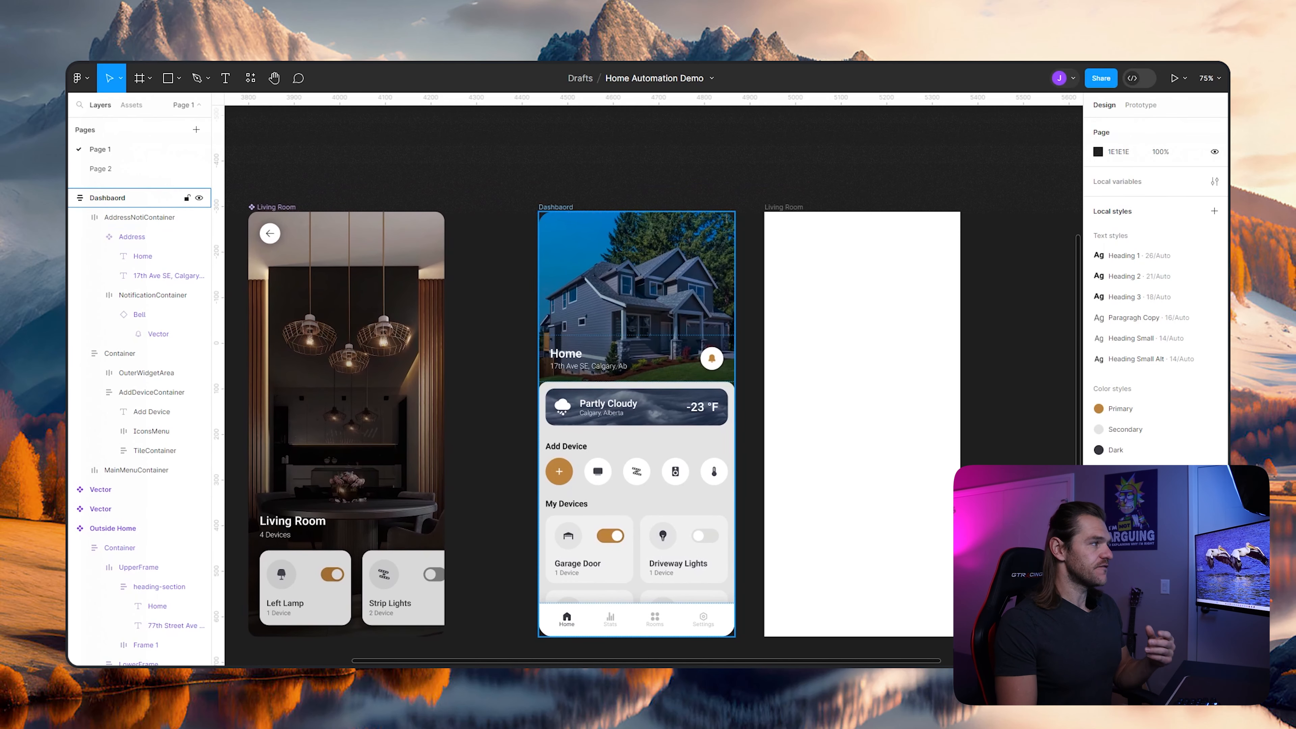
{"action": "left_click", "coordinate": [862, 424]}
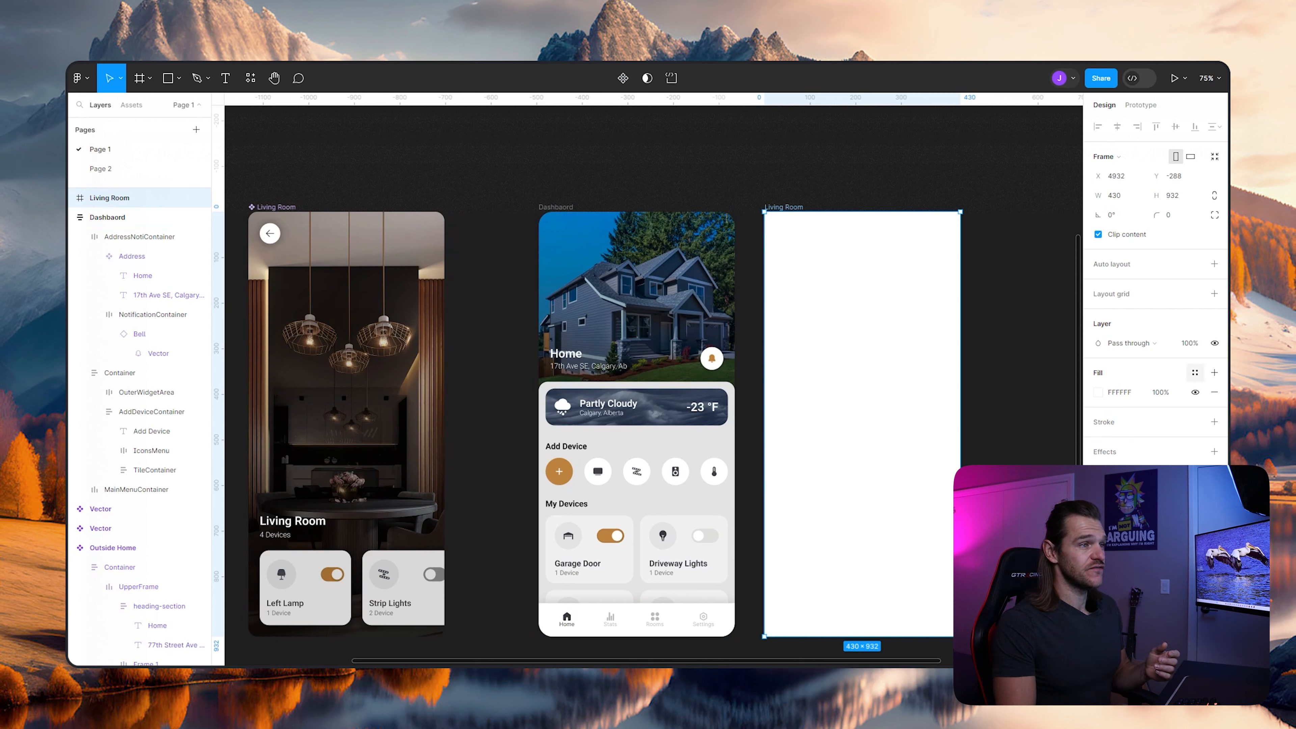
{"action": "left_click", "coordinate": [1098, 393]}
{"action": "left_click", "coordinate": [984, 340]}
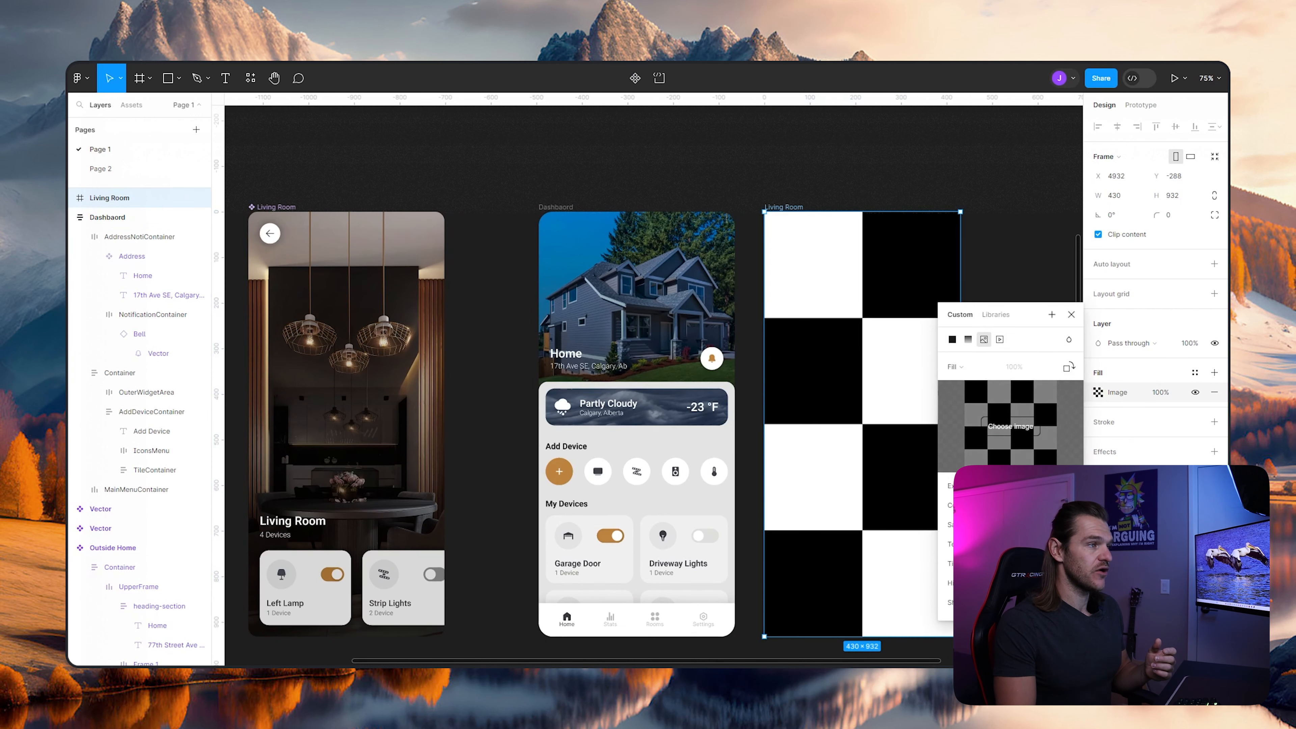
{"action": "left_click", "coordinate": [1011, 427]}
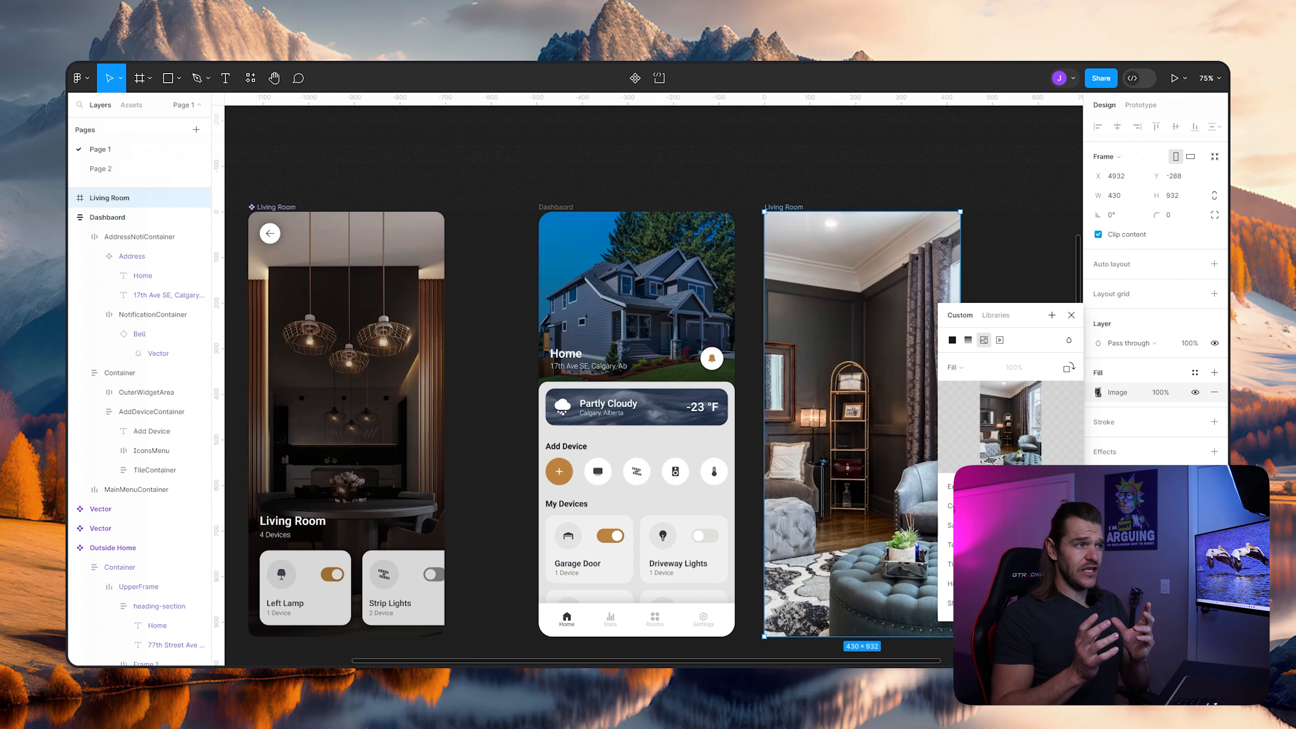
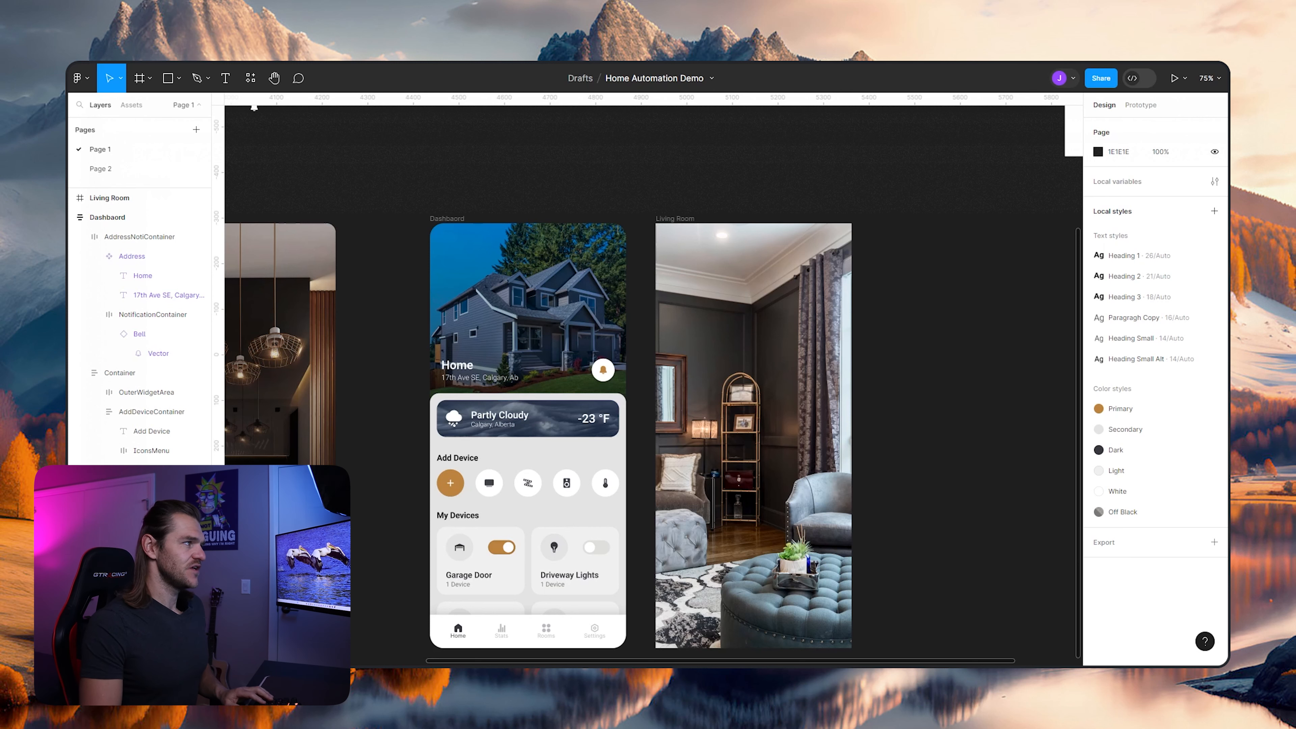
- Give the Living Room frame a corner radius of 30
{"action": "left_click_drag", "start_coordinate": [909, 408], "coordinate": [885, 405]}
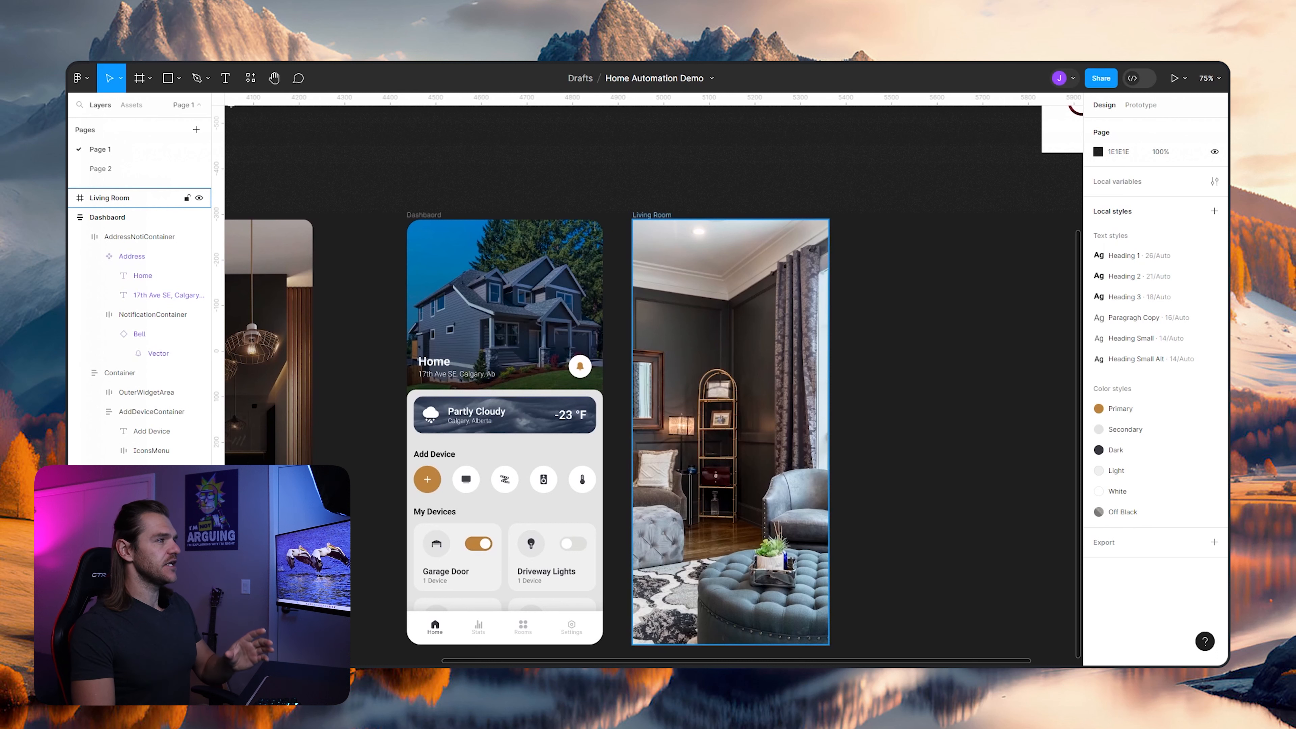
{"action": "left_click", "coordinate": [132, 197]}
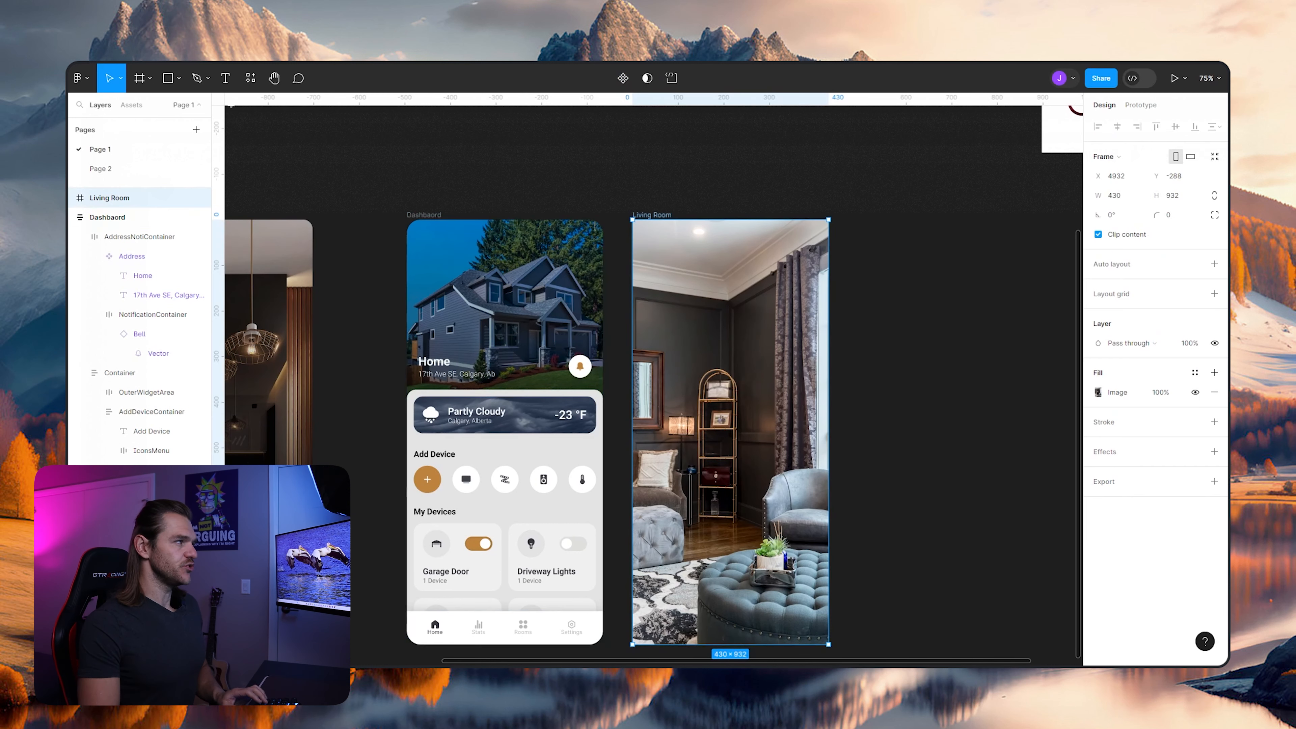
{"action": "key", "text": "shift+2"}
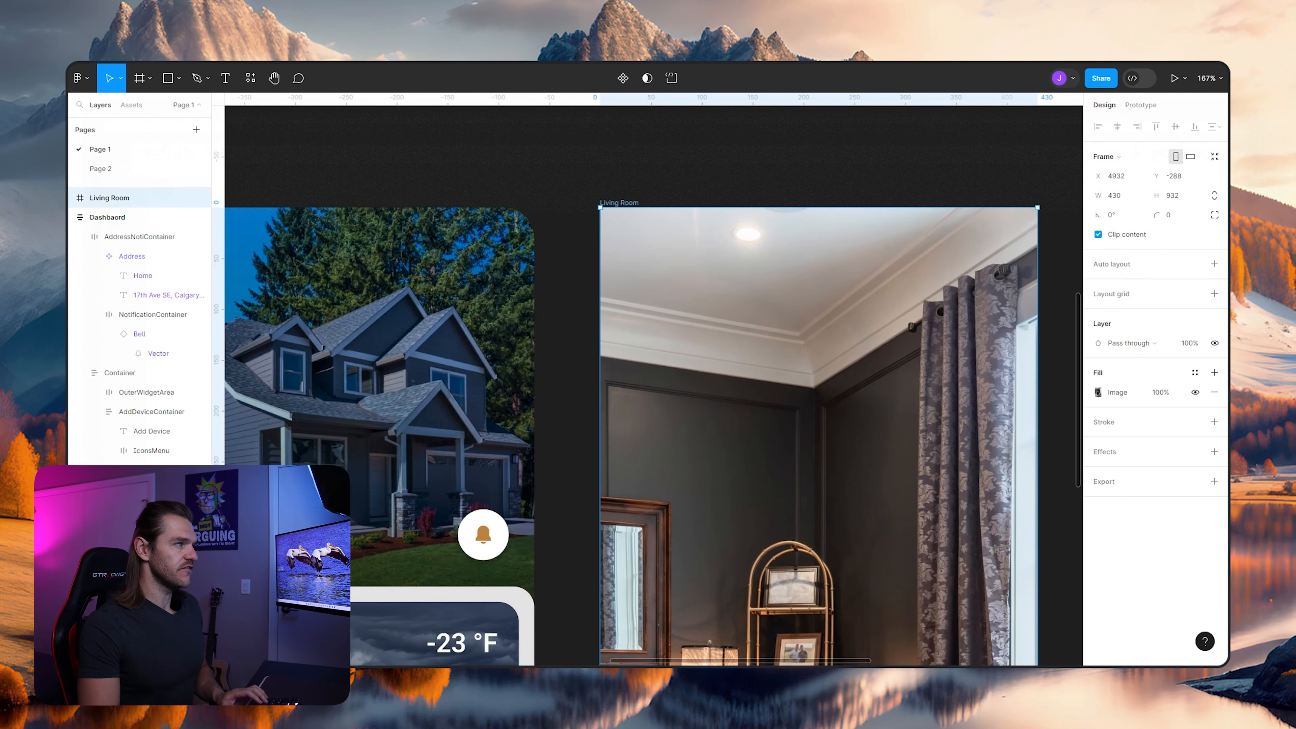
{"action": "scroll", "coordinate": [688, 163], "scroll_direction": "down", "scroll_amount": 2}
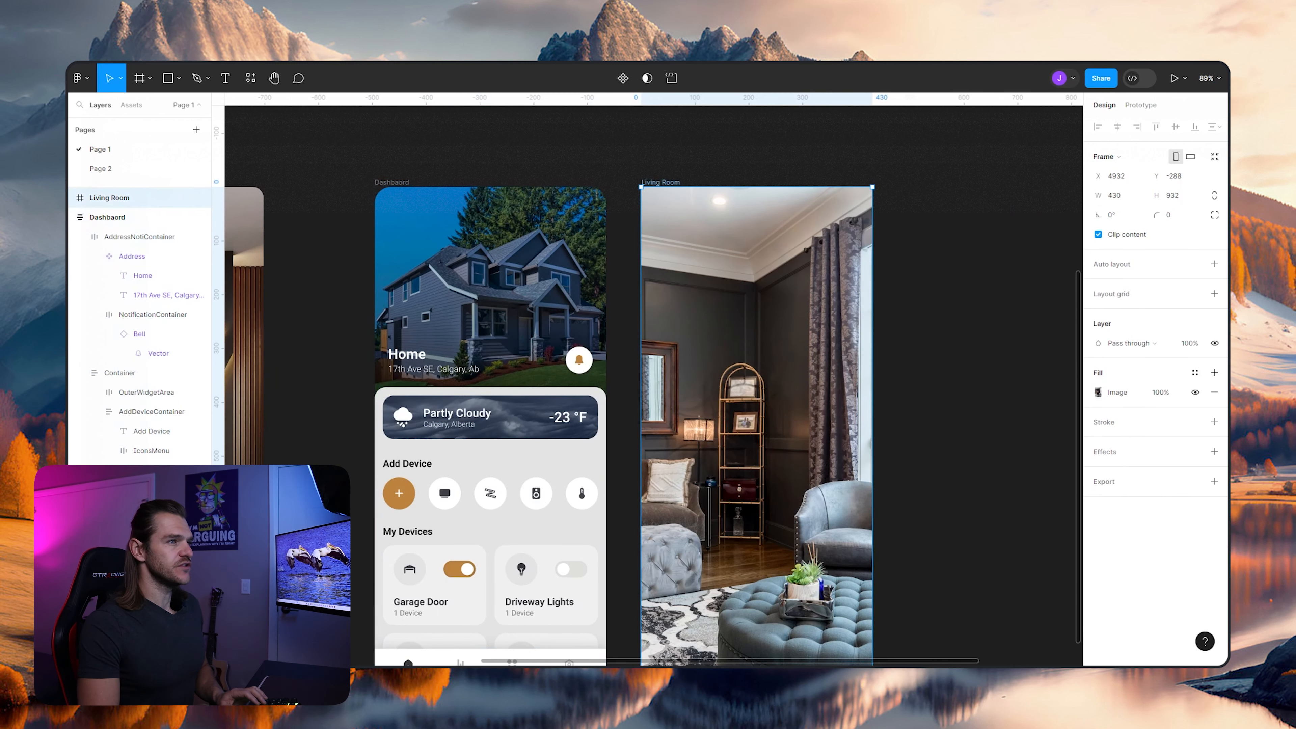
{"action": "type", "text": "30"}
{"action": "key", "text": "Return"}
{"action": "key", "text": "Escape"}
{"action": "left_click_drag", "start_coordinate": [725, 388], "coordinate": [832, 336]}
{"action": "left_click", "coordinate": [847, 352]}
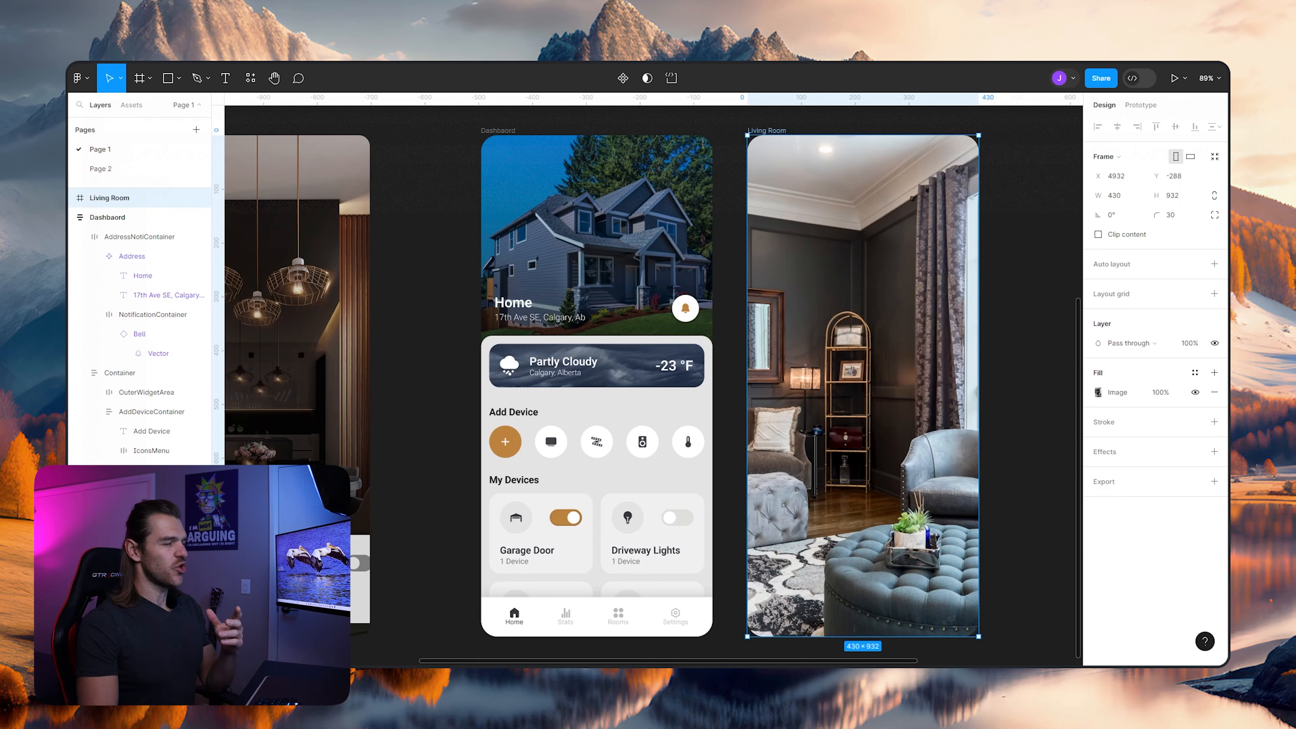
- Add a 000000 fill over the Living Room frame's photo and adjust its opacity to 26%
{"action": "left_click", "coordinate": [1215, 373]}
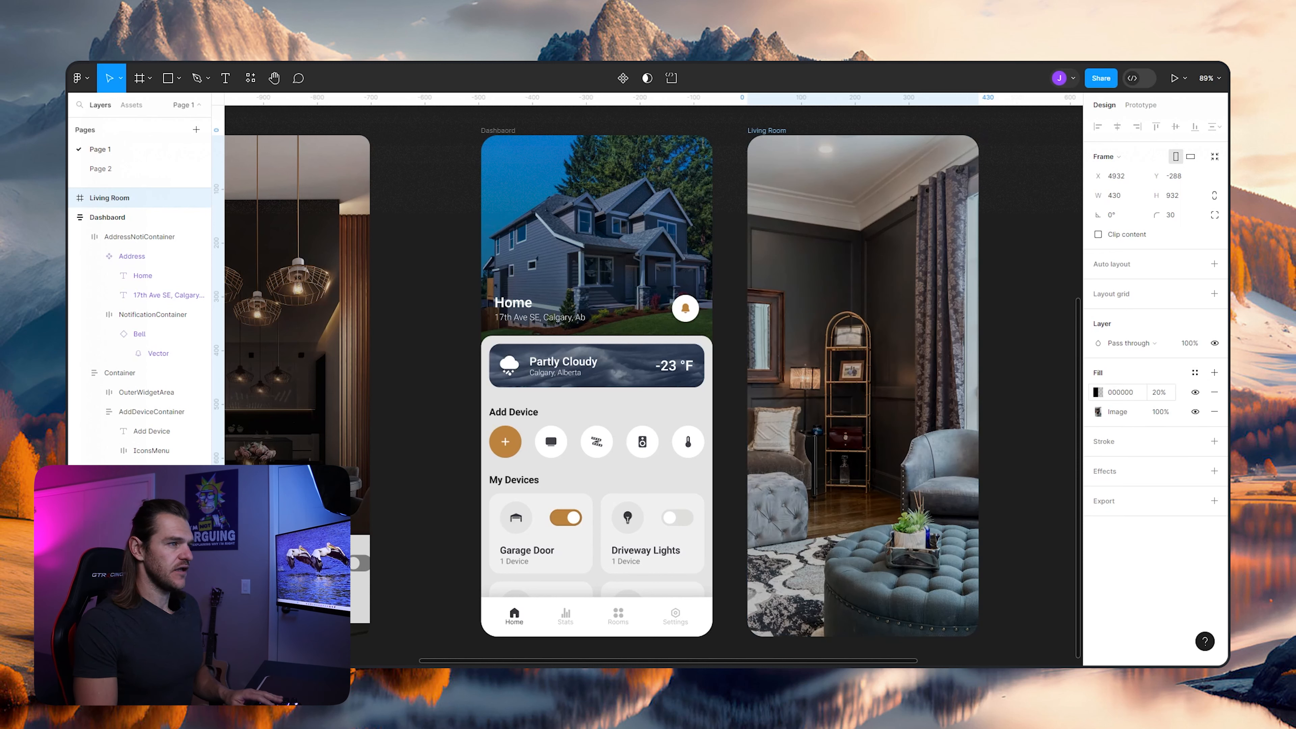
{"action": "left_click", "coordinate": [1159, 393]}
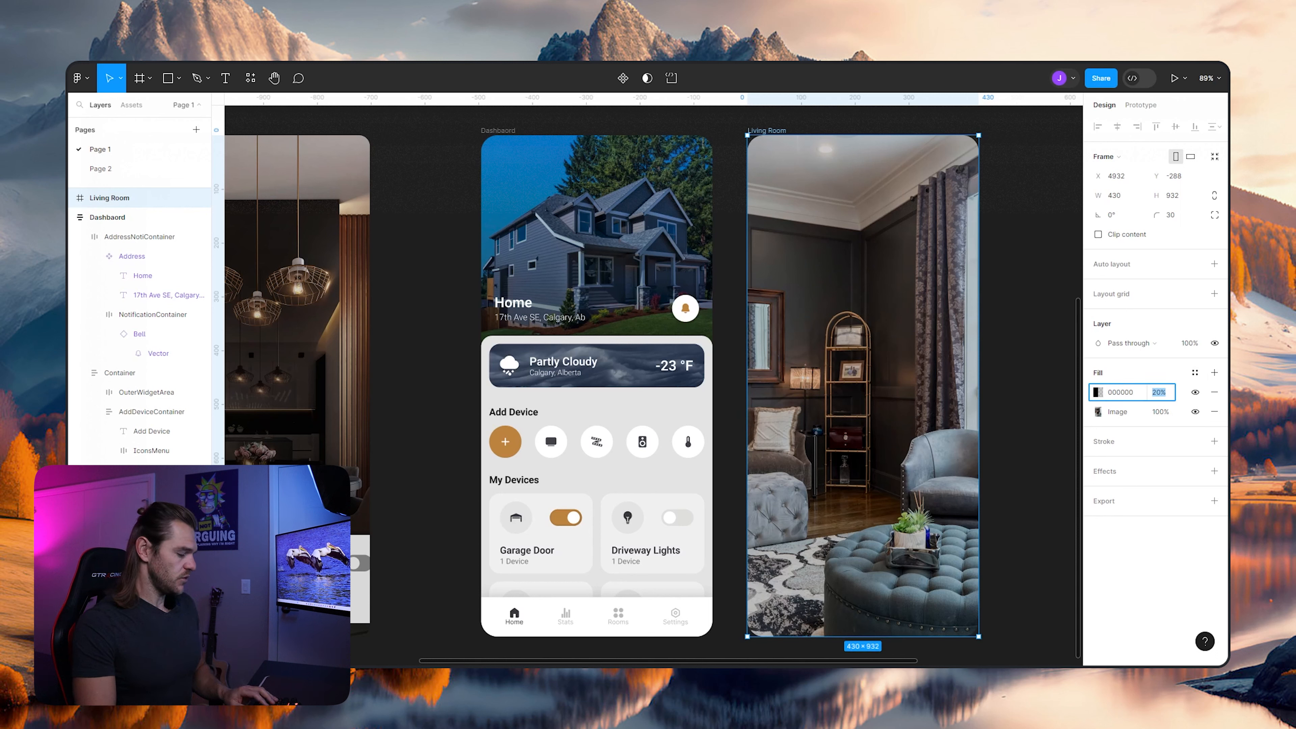
{"action": "type", "text": "100"}
{"action": "key", "text": "Return"}
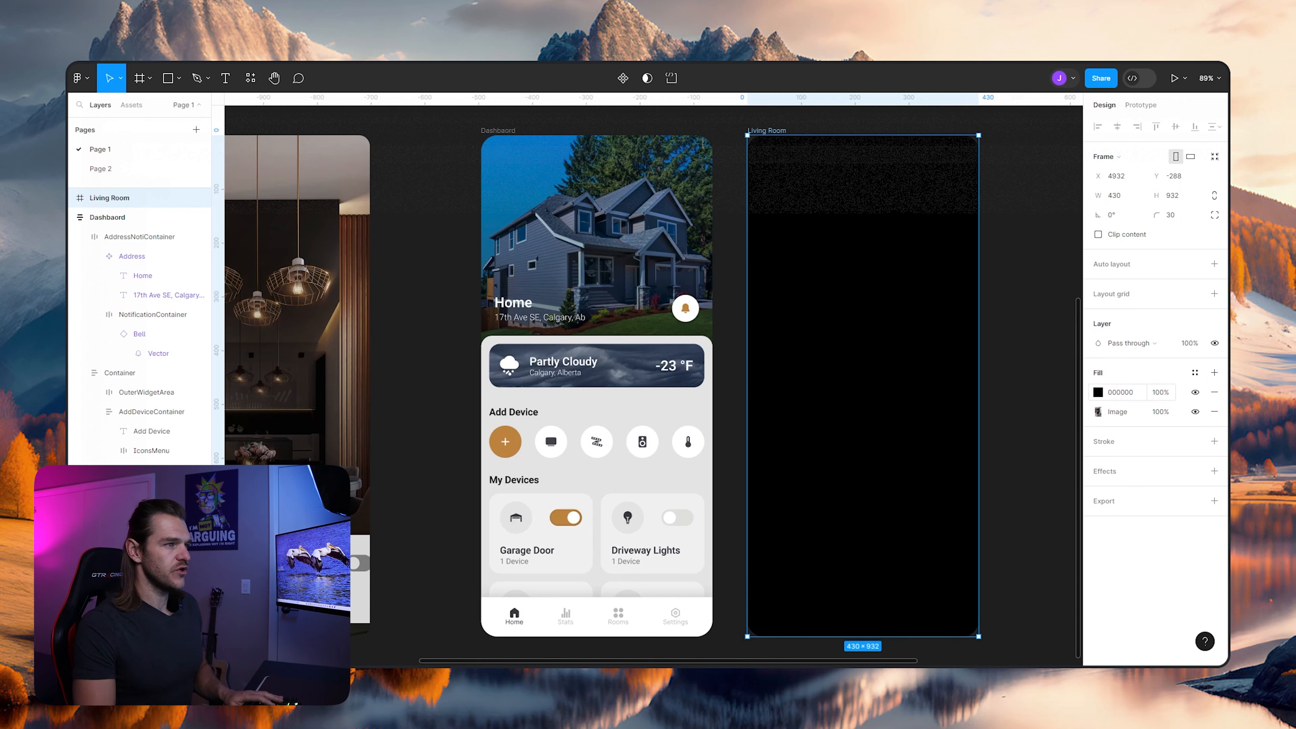
{"action": "left_click", "coordinate": [1098, 393]}
{"action": "left_click_drag", "start_coordinate": [1070, 529], "coordinate": [994, 529]}
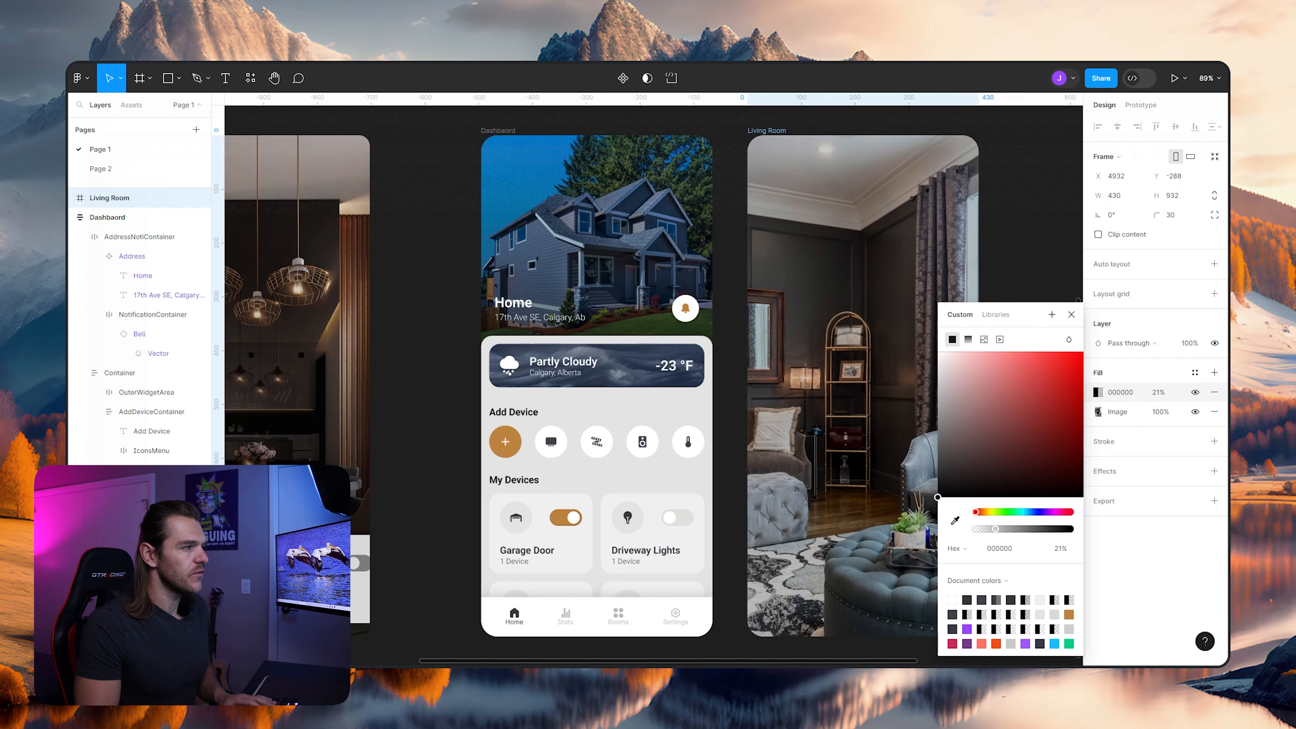
{"action": "key", "text": "Escape"}
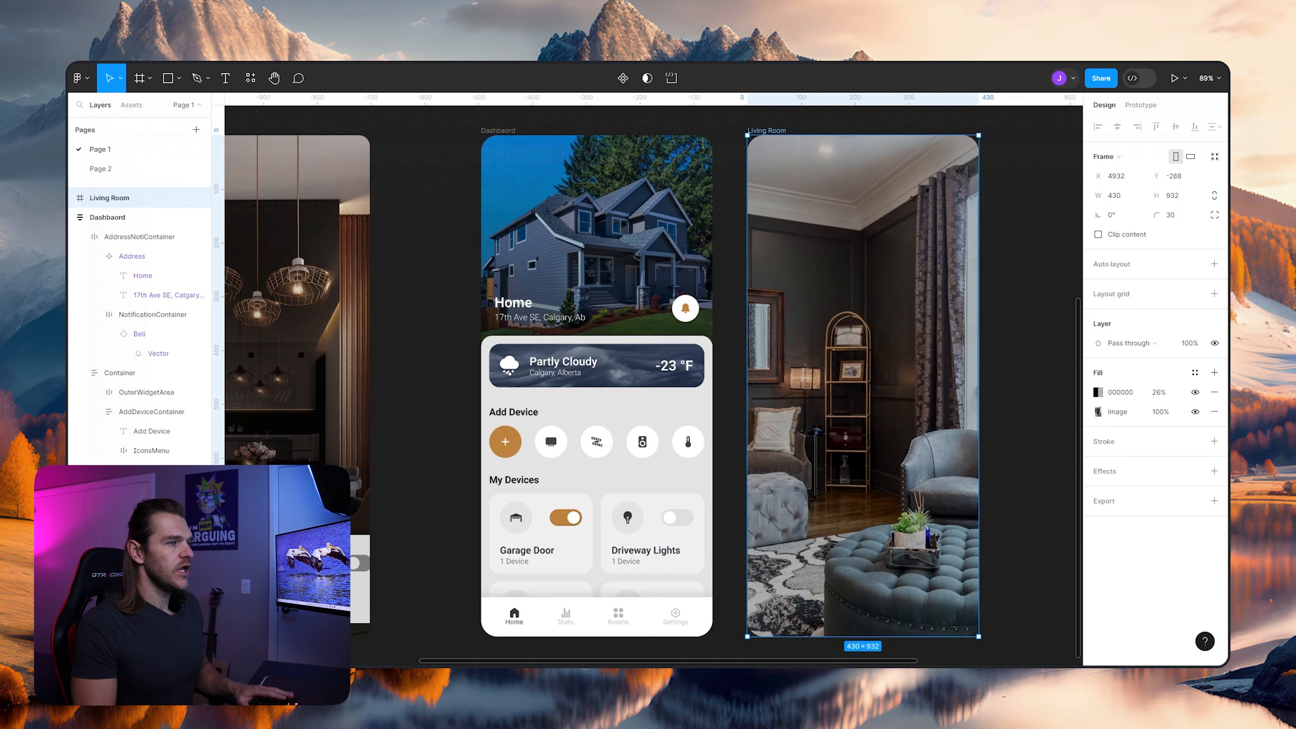
- Slightly raise the contrast and saturation of the Living Room frame's image fill
{"action": "left_click", "coordinate": [1098, 412]}
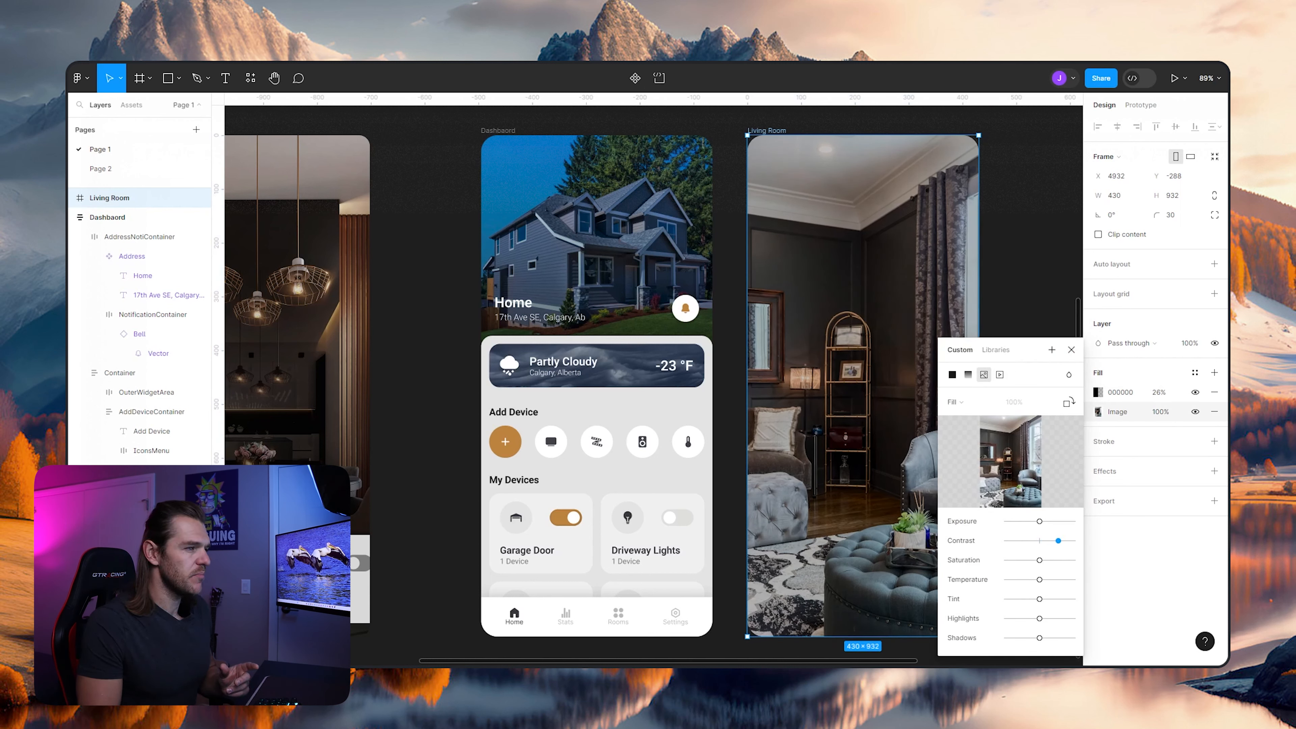
{"action": "left_click_drag", "start_coordinate": [1040, 521], "coordinate": [1039, 522]}
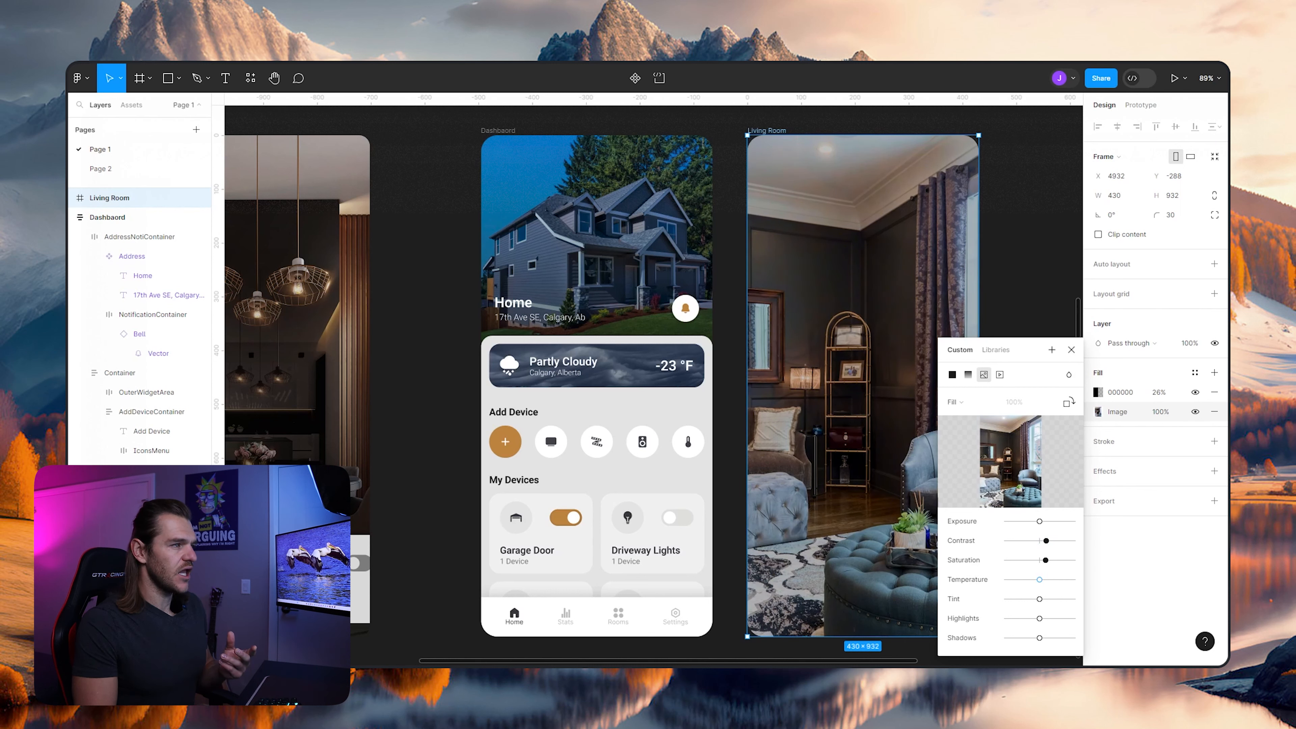
{"action": "left_click", "coordinate": [1072, 350]}
{"action": "left_click", "coordinate": [1026, 360]}
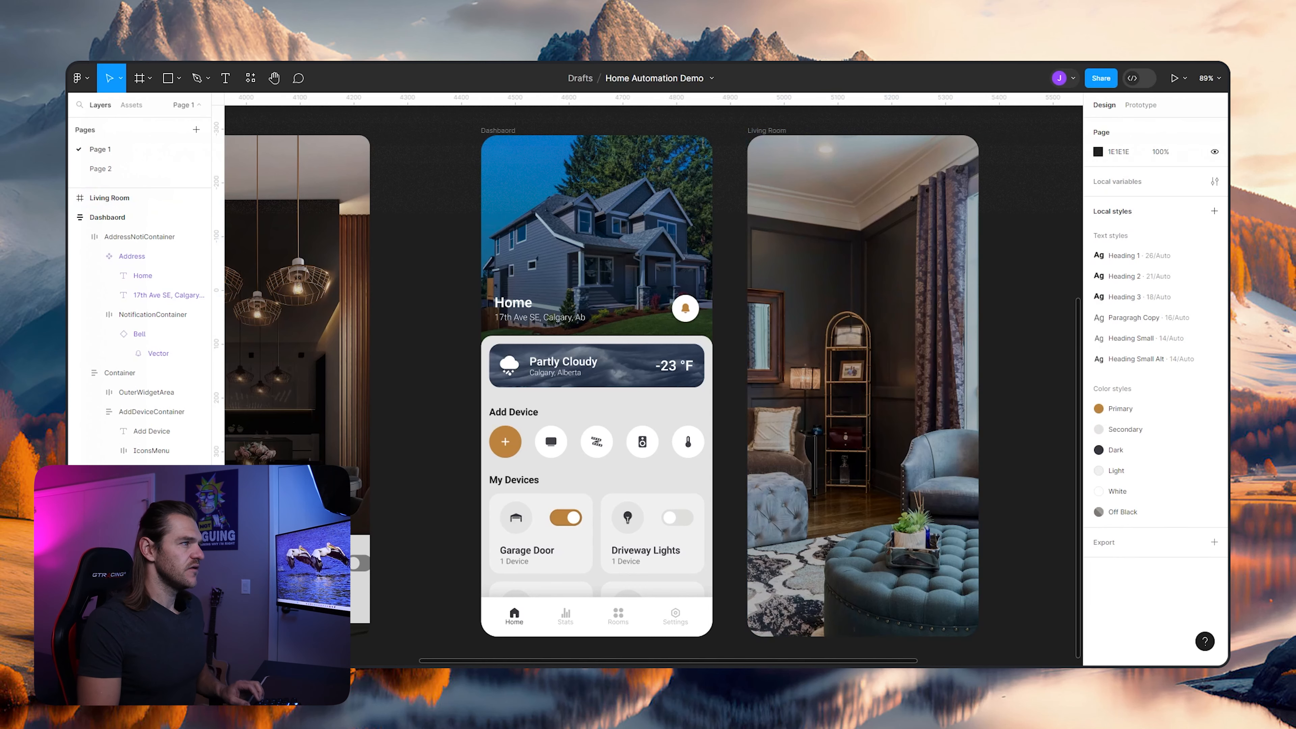
- Apply vertical auto layout to the new Living Room frame
{"action": "scroll", "coordinate": [965, 378], "scroll_direction": "up", "scroll_amount": 4}
{"action": "scroll", "coordinate": [942, 383], "scroll_direction": "down", "scroll_amount": 6}
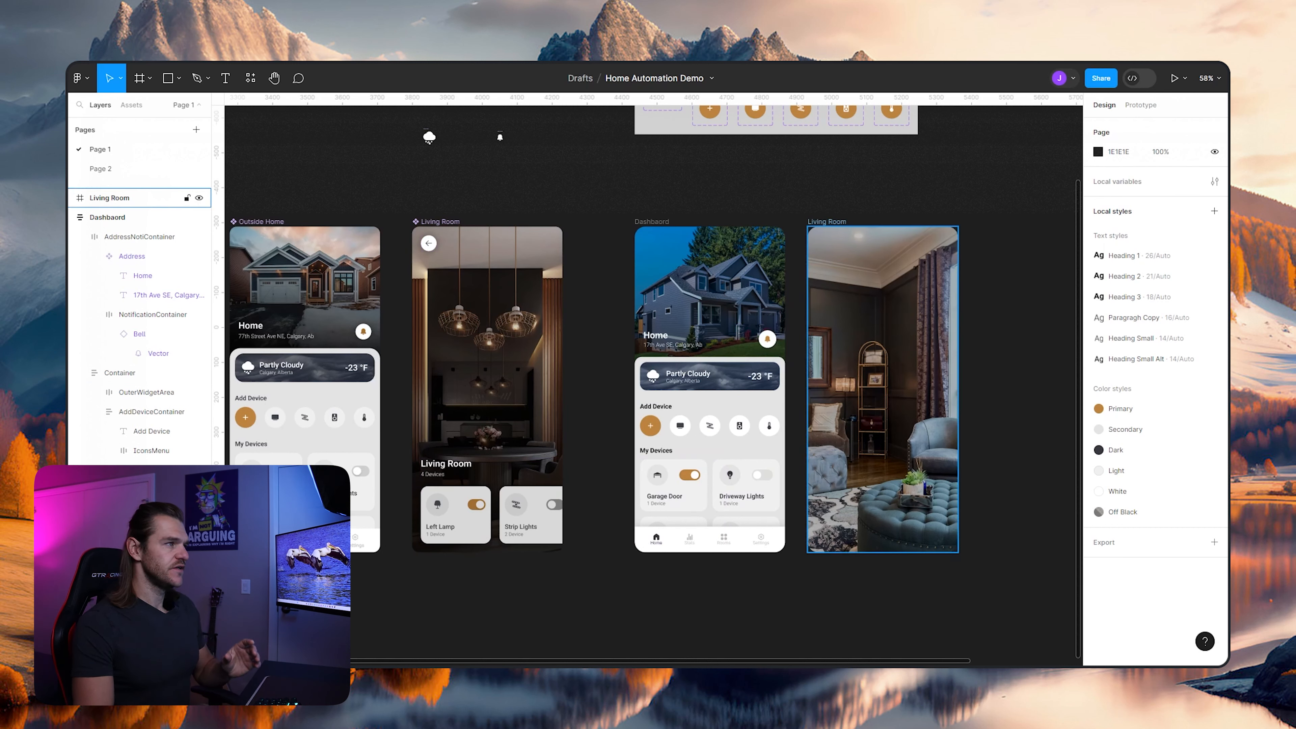
{"action": "left_click", "coordinate": [883, 389]}
{"action": "key", "text": "shift+a"}
{"action": "scroll", "coordinate": [653, 383], "scroll_direction": "right", "scroll_amount": 2}
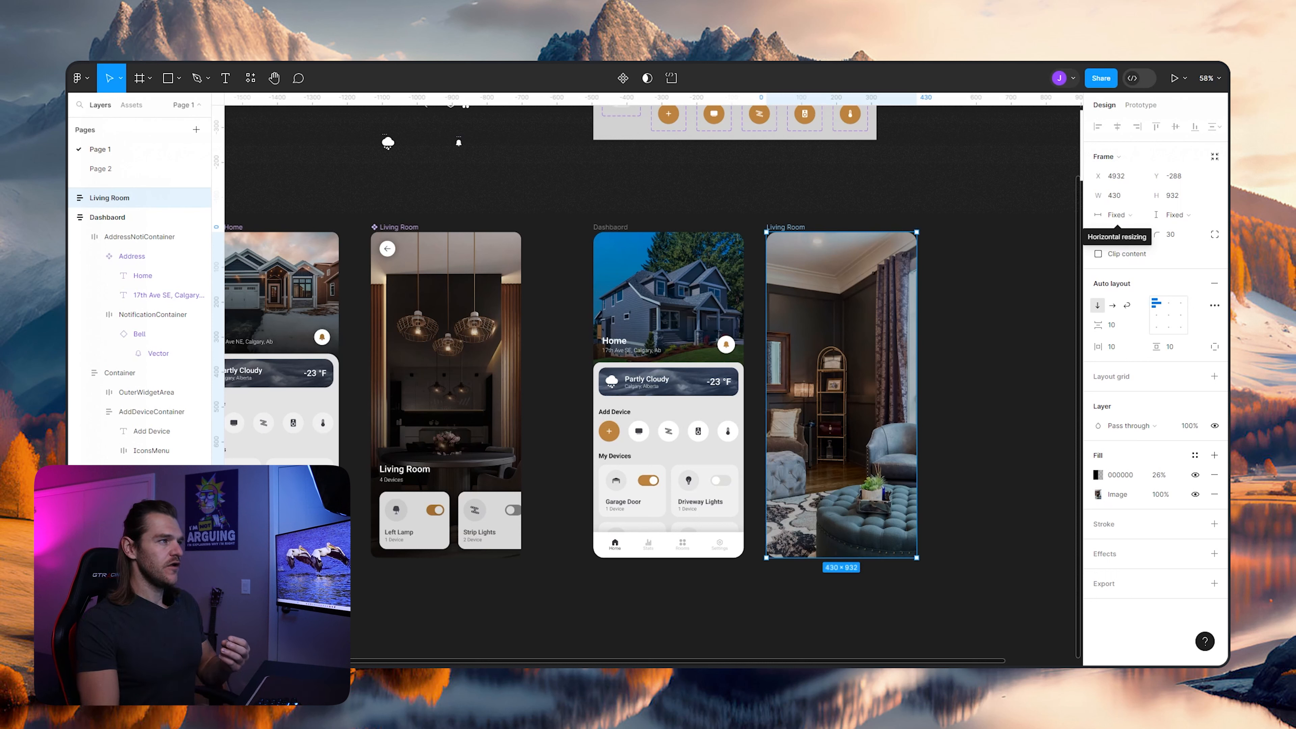
{"action": "key", "text": "Escape"}
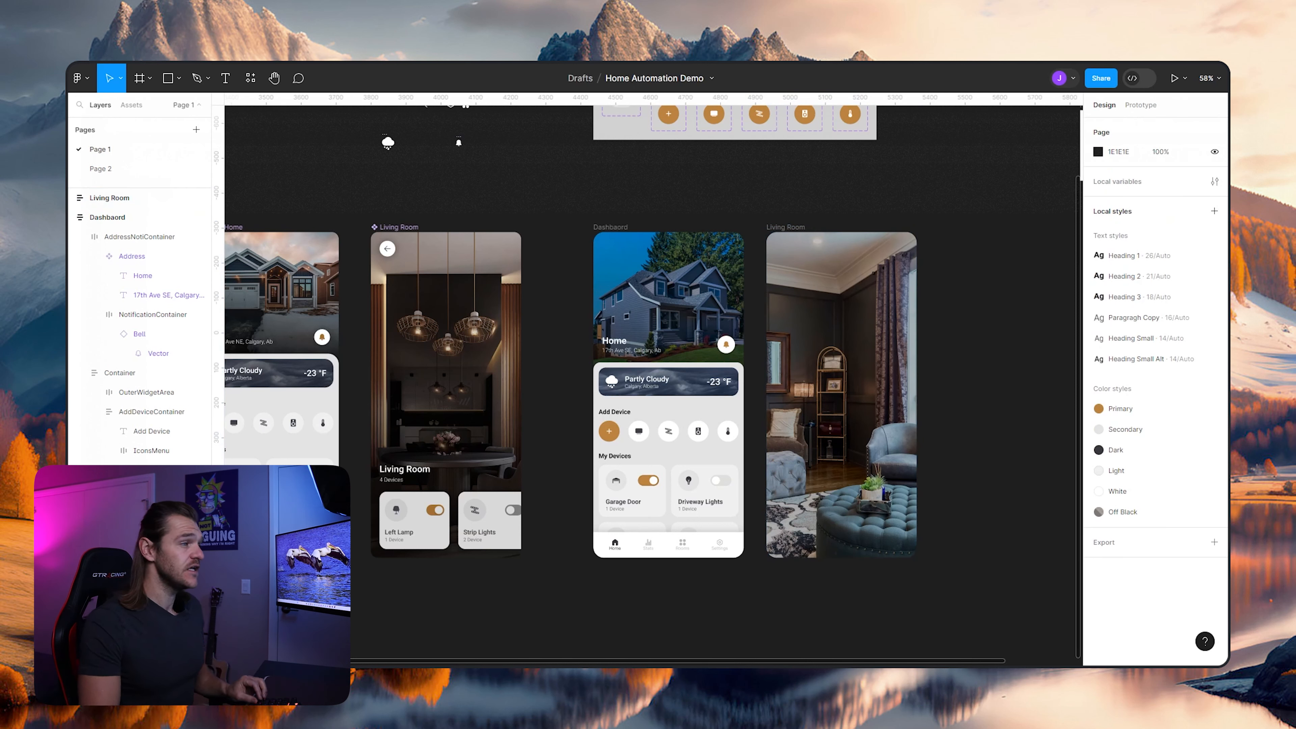
- Insert an instance of the local Address component into the new Living Room frame
{"action": "scroll", "coordinate": [938, 441], "scroll_direction": "up", "scroll_amount": 1}
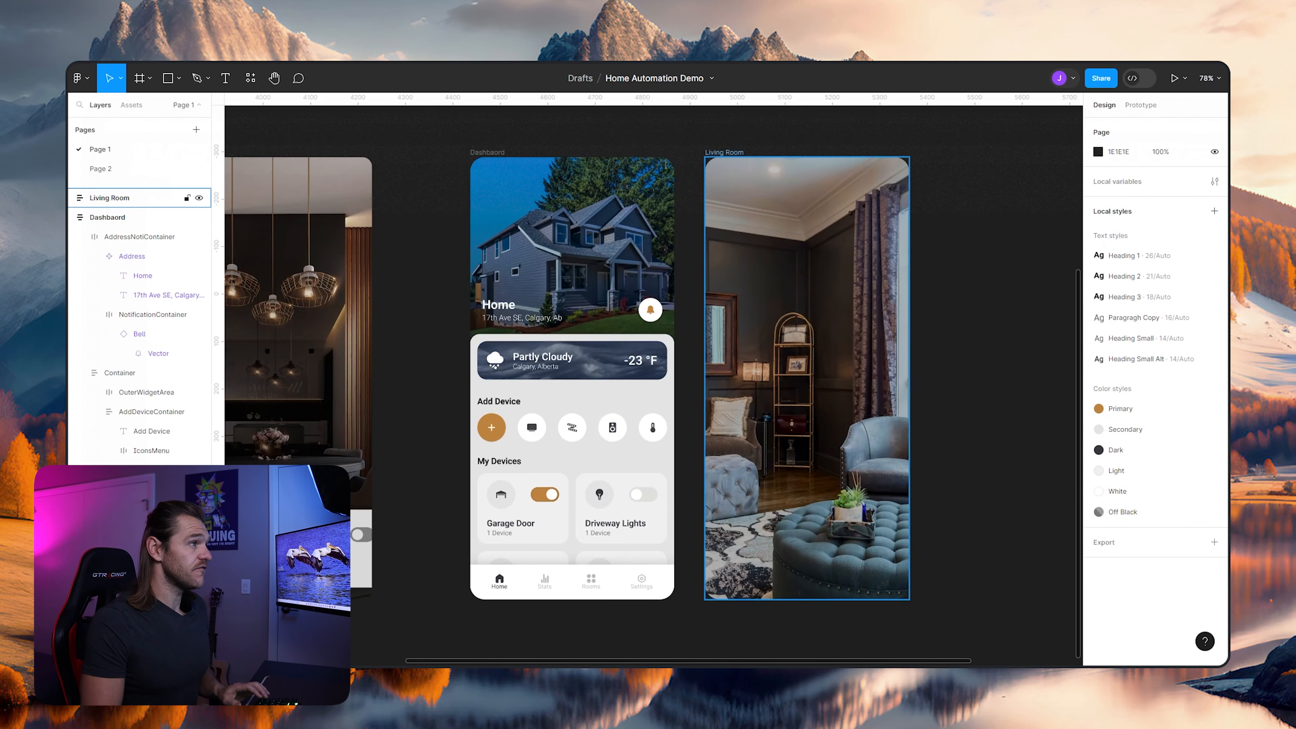
{"action": "left_click", "coordinate": [836, 403]}
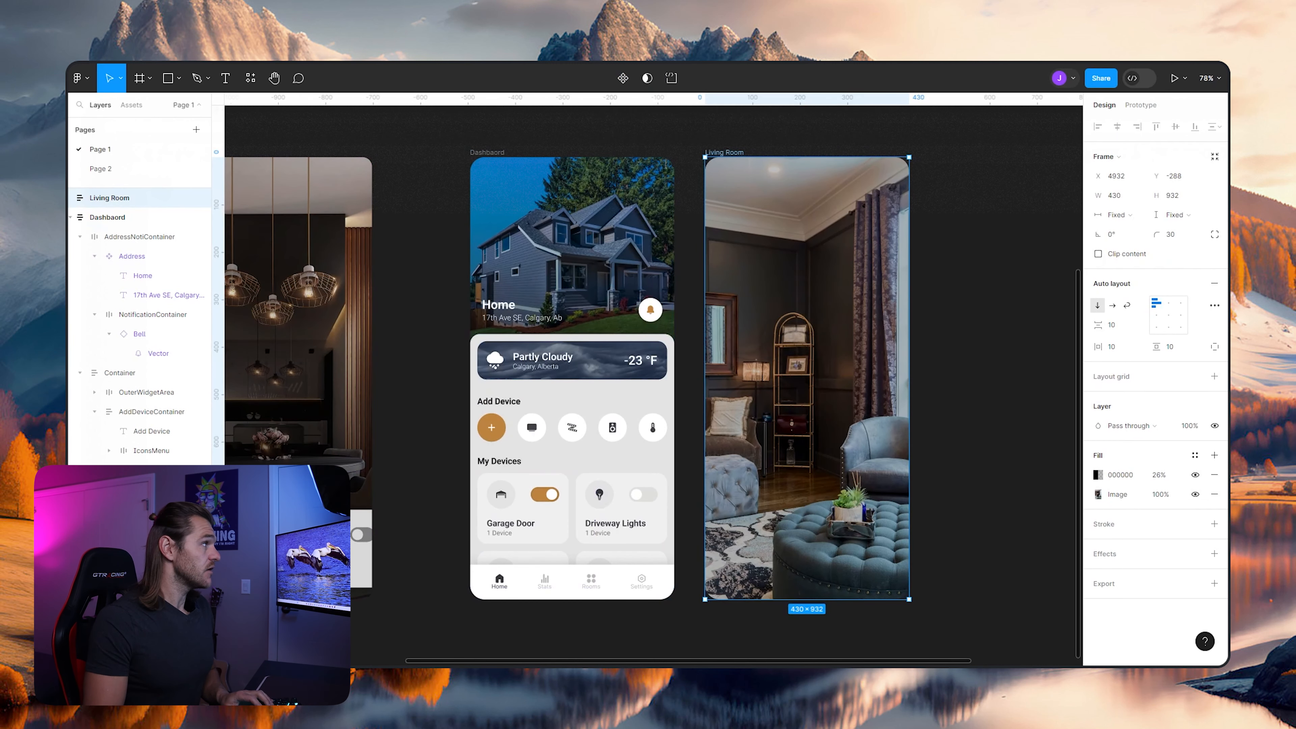
{"action": "left_click", "coordinate": [131, 105]}
{"action": "left_click_drag", "start_coordinate": [140, 411], "coordinate": [807, 295]}
{"action": "scroll", "coordinate": [813, 204], "scroll_direction": "up", "scroll_amount": 3}
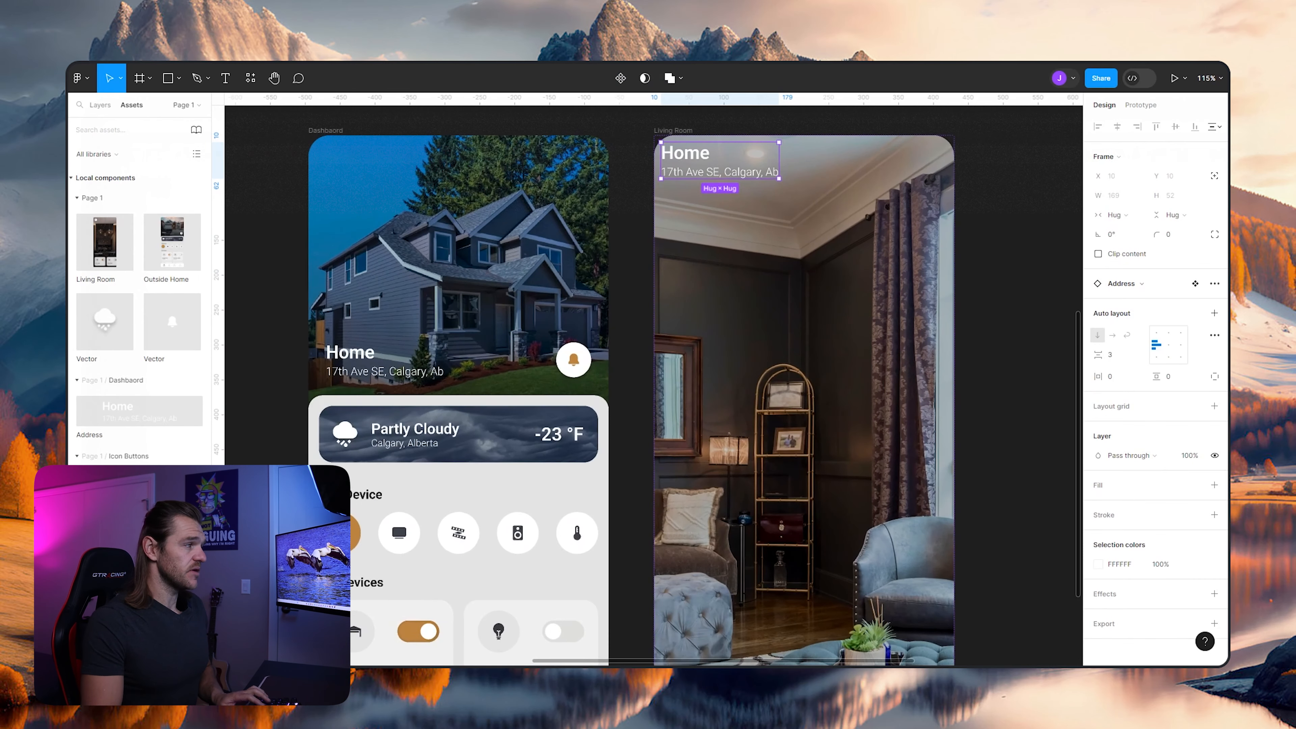
- Change the Address instance's heading in the Living Room frame to "Living Room"
{"action": "left_click_drag", "start_coordinate": [814, 204], "coordinate": [803, 343]}
{"action": "scroll", "coordinate": [755, 343], "scroll_direction": "down", "scroll_amount": 3}
{"action": "scroll", "coordinate": [756, 350], "scroll_direction": "up", "scroll_amount": 2}
{"action": "double_click", "coordinate": [687, 295]}
{"action": "key", "text": "Return"}
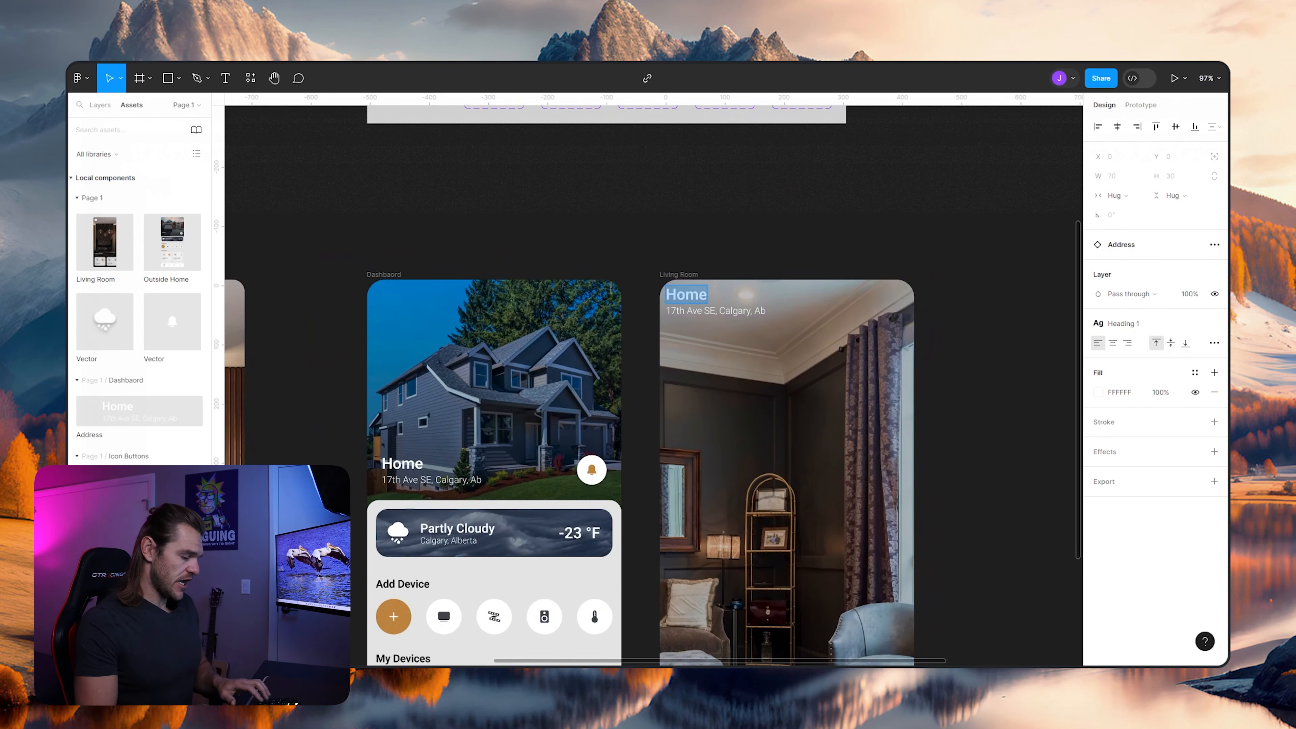
{"action": "type", "text": "Living REoo"}
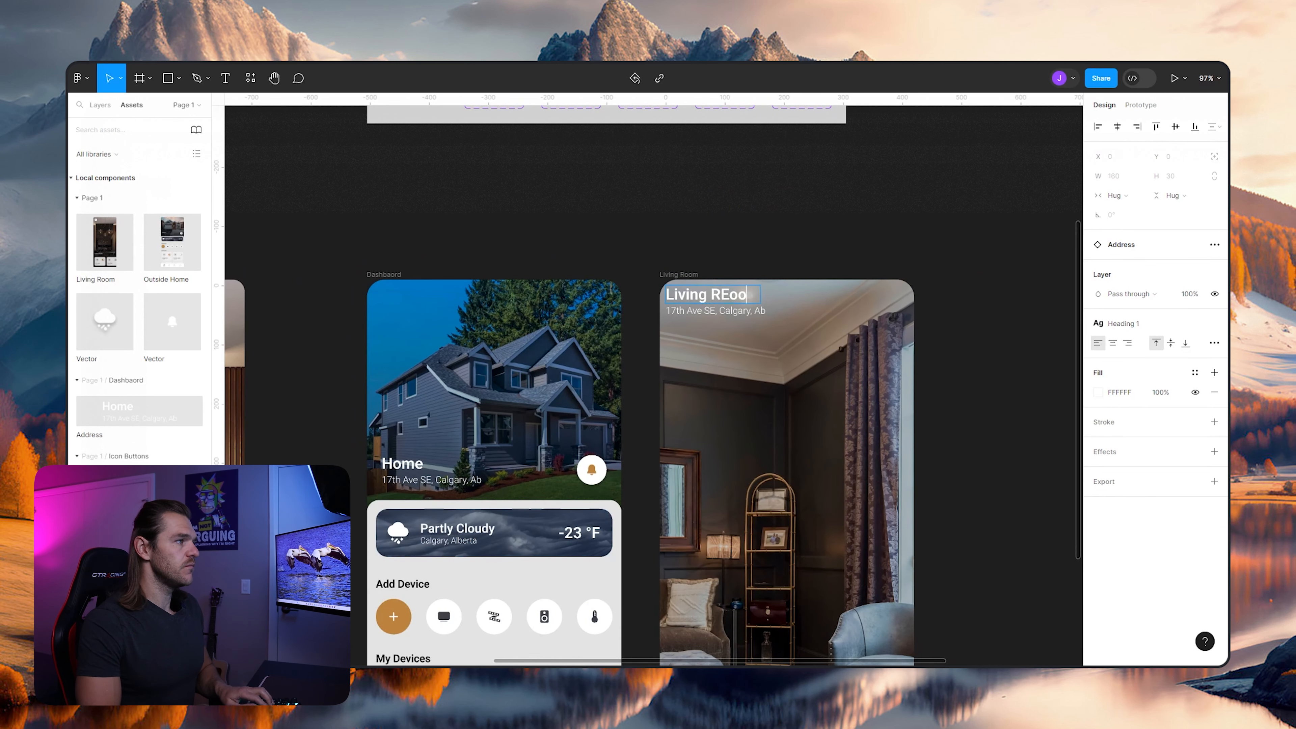
{"action": "key", "text": "Escape"}
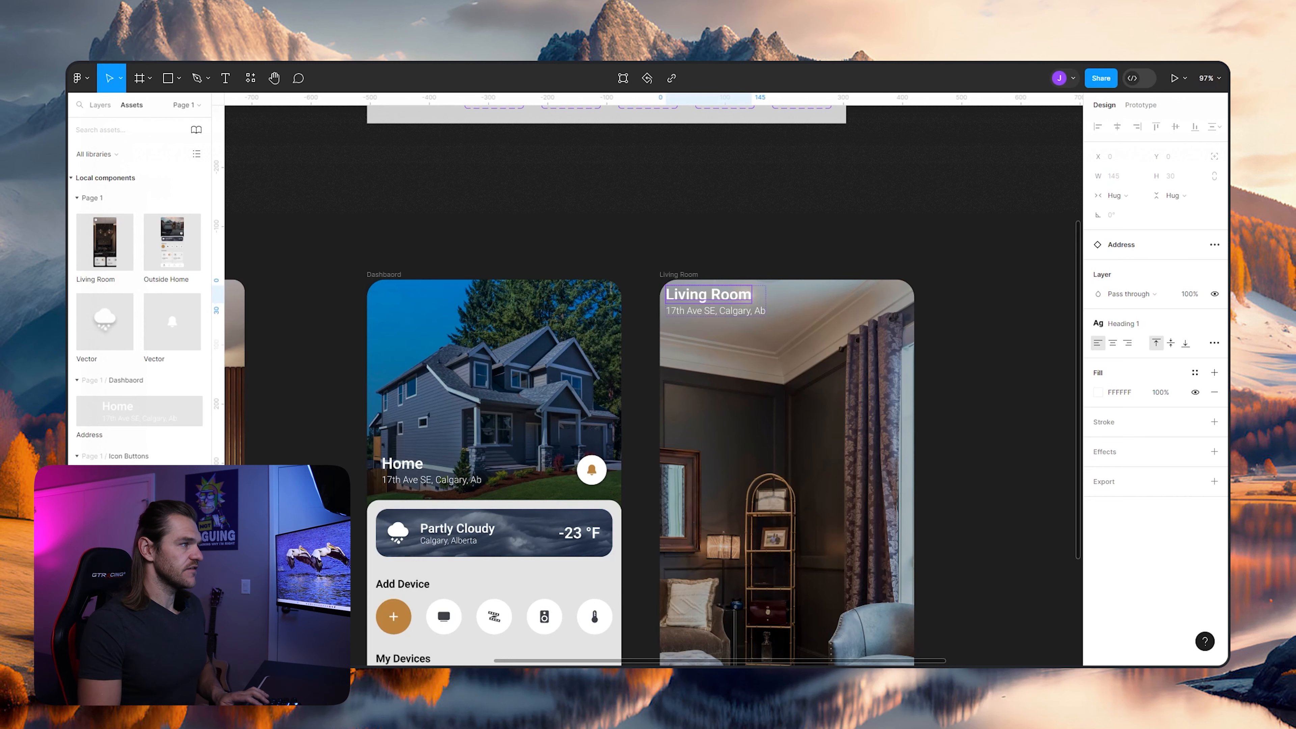
- Replace the address line under the Living Room heading with "5 Devices"
{"action": "scroll", "coordinate": [687, 295], "scroll_direction": "down", "scroll_amount": 5}
{"action": "scroll", "coordinate": [687, 295], "scroll_direction": "left", "scroll_amount": 5}
{"action": "scroll", "coordinate": [686, 295], "scroll_direction": "right", "scroll_amount": 6}
{"action": "scroll", "coordinate": [687, 295], "scroll_direction": "up", "scroll_amount": 4}
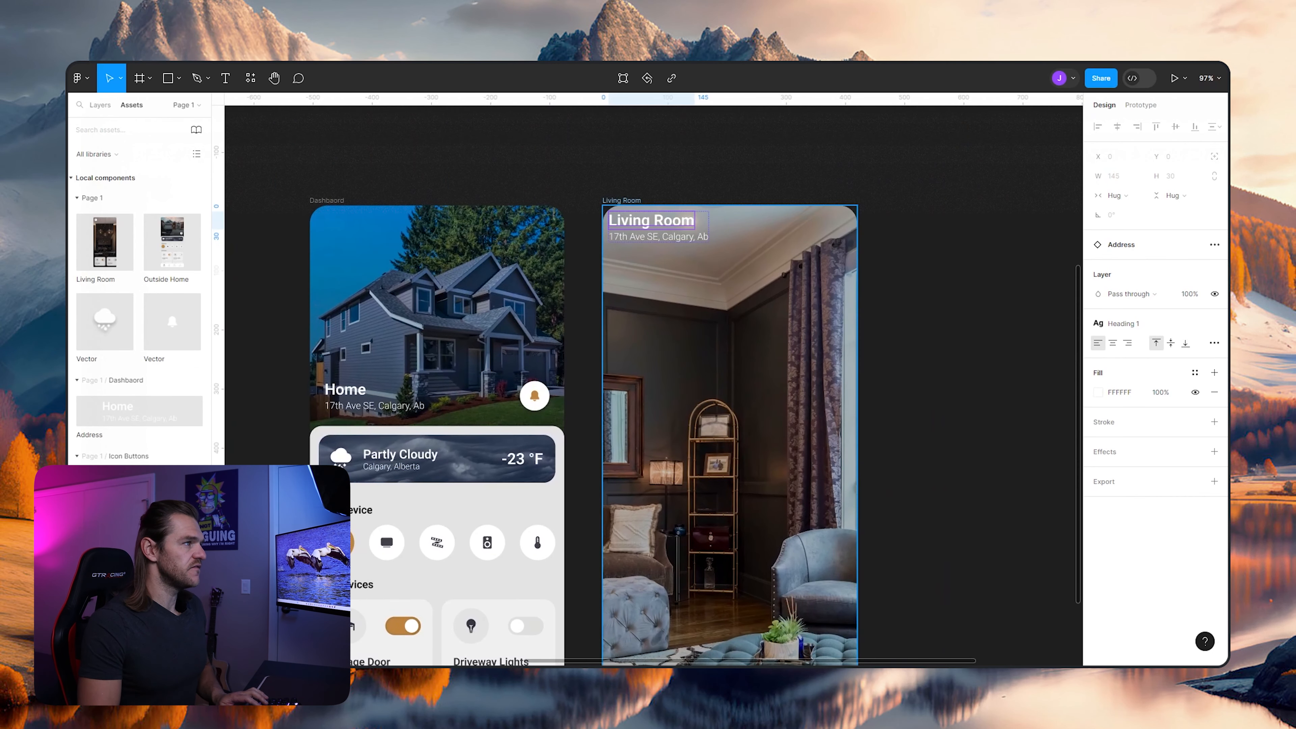
{"action": "left_click", "coordinate": [641, 268]}
{"action": "key", "text": "Return"}
{"action": "type", "text": "5 Devices"}
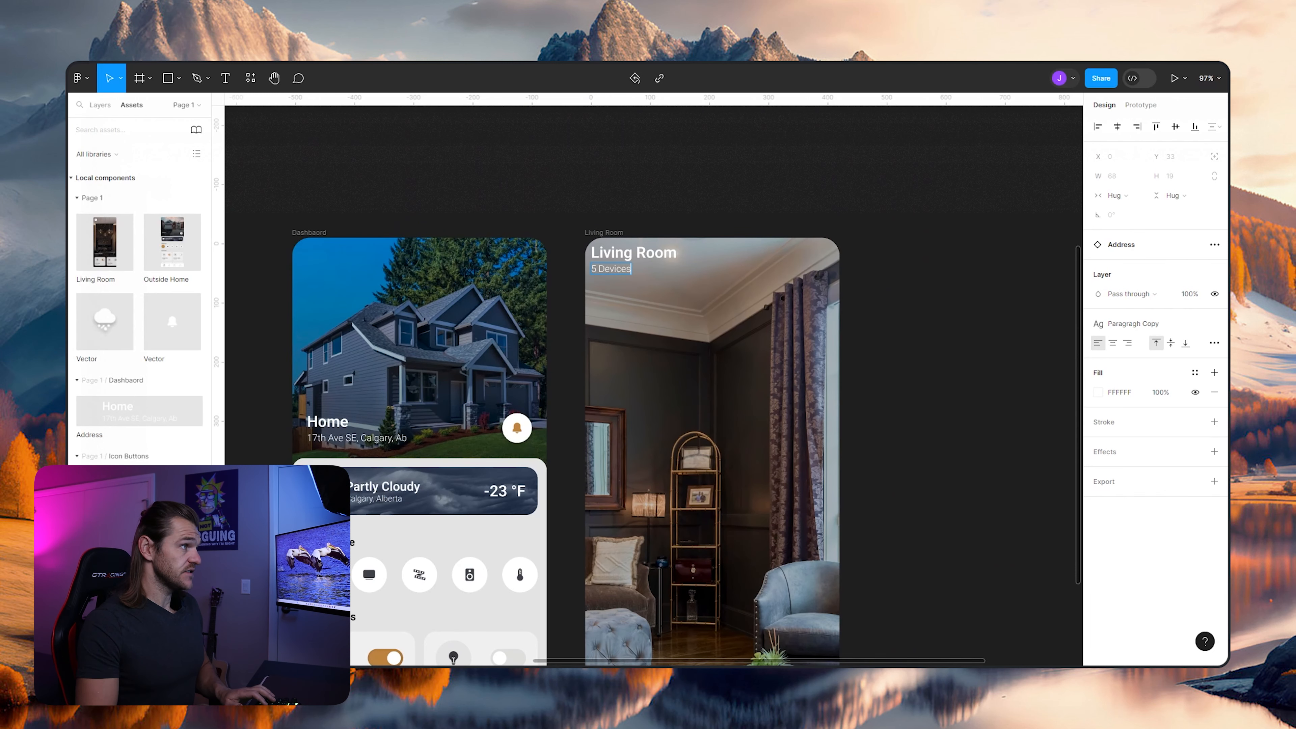
- Examine how the heading and device-count text are placed in the finished Living Room screen
{"action": "scroll", "coordinate": [653, 378], "scroll_direction": "left", "scroll_amount": 5}
{"action": "scroll", "coordinate": [654, 378], "scroll_direction": "down", "scroll_amount": 2}
{"action": "scroll", "coordinate": [653, 378], "scroll_direction": "left", "scroll_amount": 1}
{"action": "scroll", "coordinate": [653, 377], "scroll_direction": "down", "scroll_amount": 1}
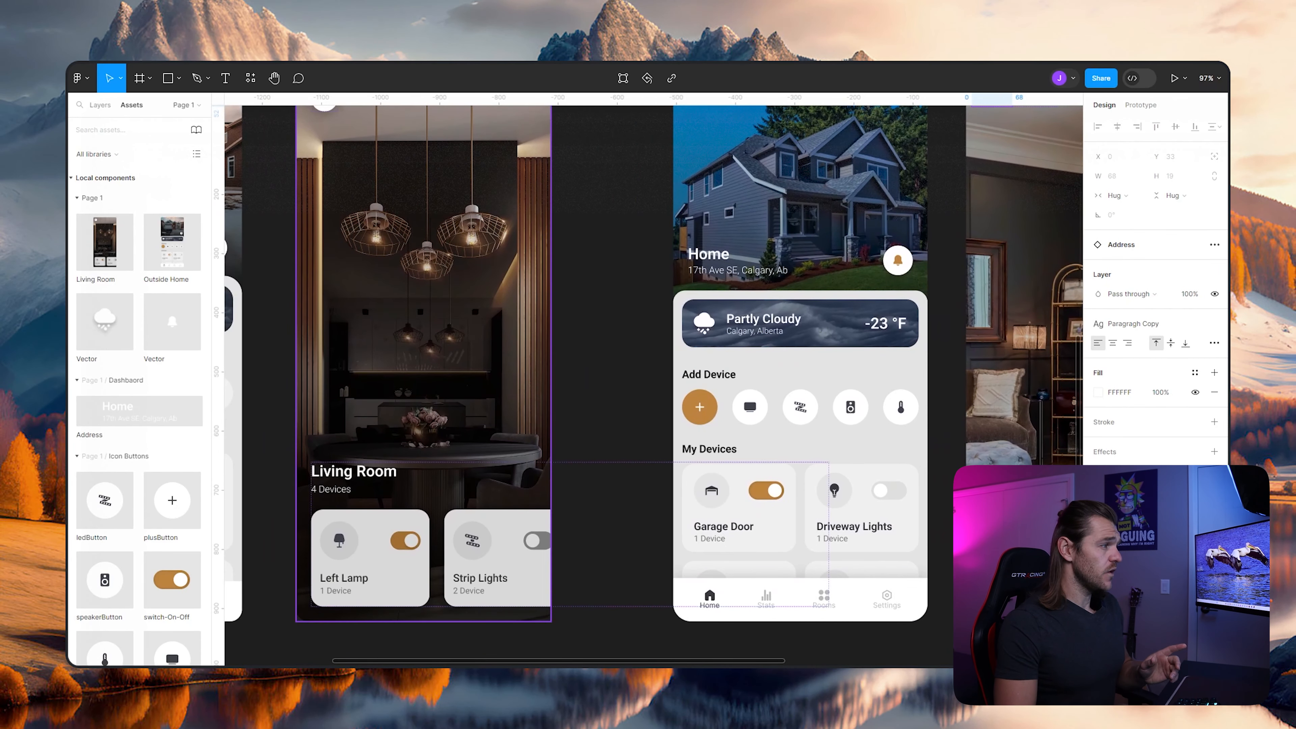
{"action": "left_click", "coordinate": [331, 489], "text": "ctrl"}
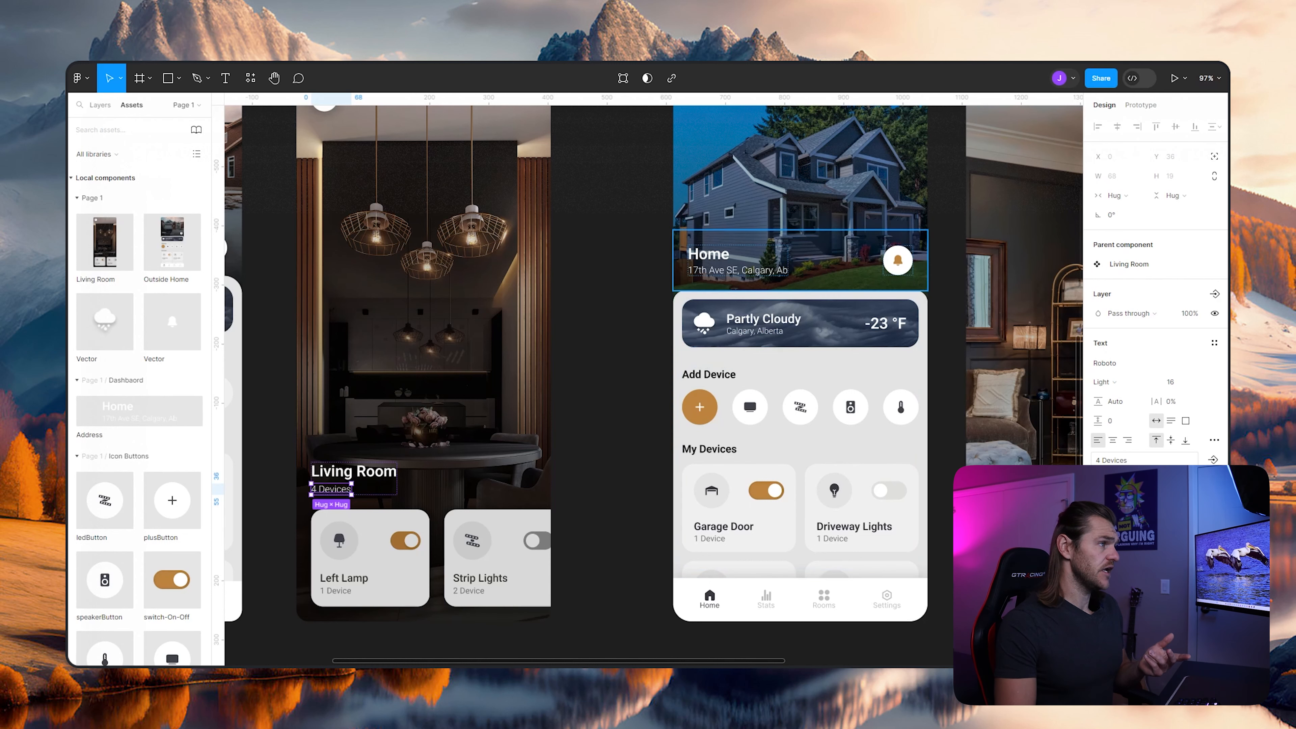
{"action": "scroll", "coordinate": [653, 378], "scroll_direction": "right", "scroll_amount": 4}
{"action": "scroll", "coordinate": [653, 377], "scroll_direction": "up", "scroll_amount": 2}
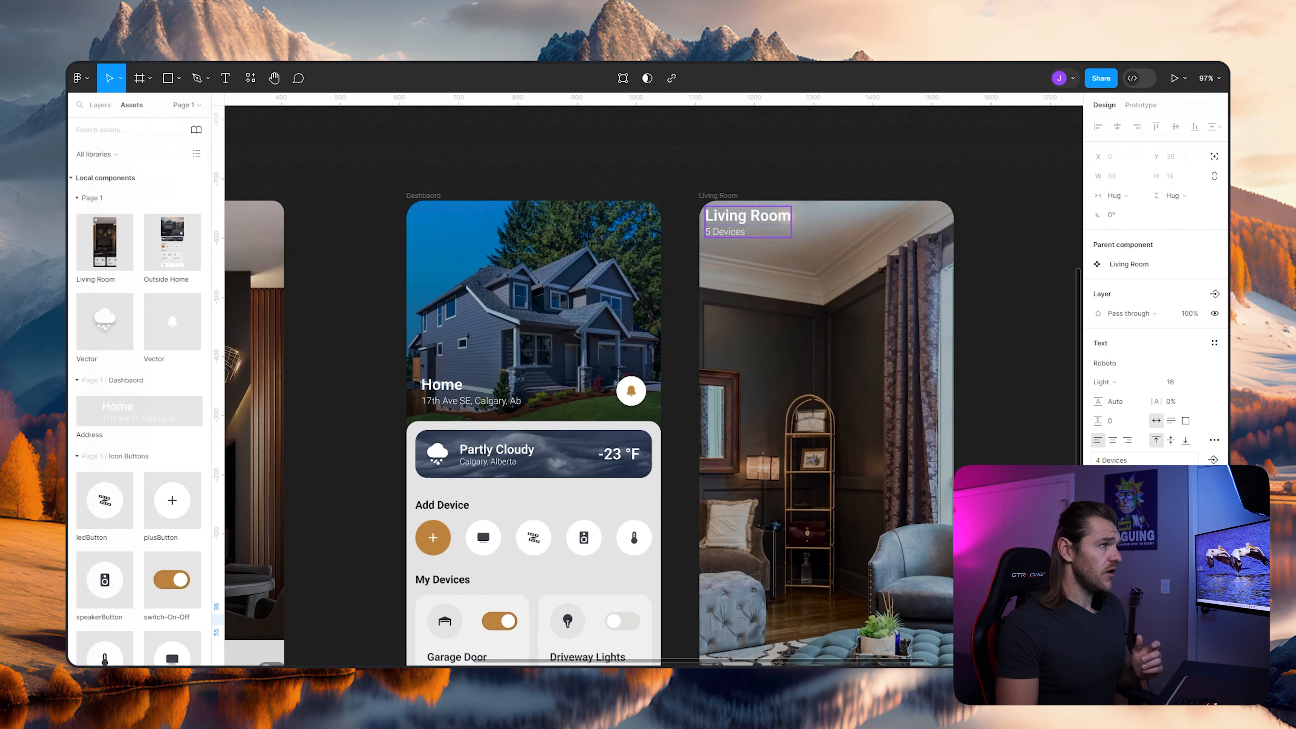
- Align the new Living Room frame's auto layout content to the bottom center
{"action": "left_click", "coordinate": [747, 222]}
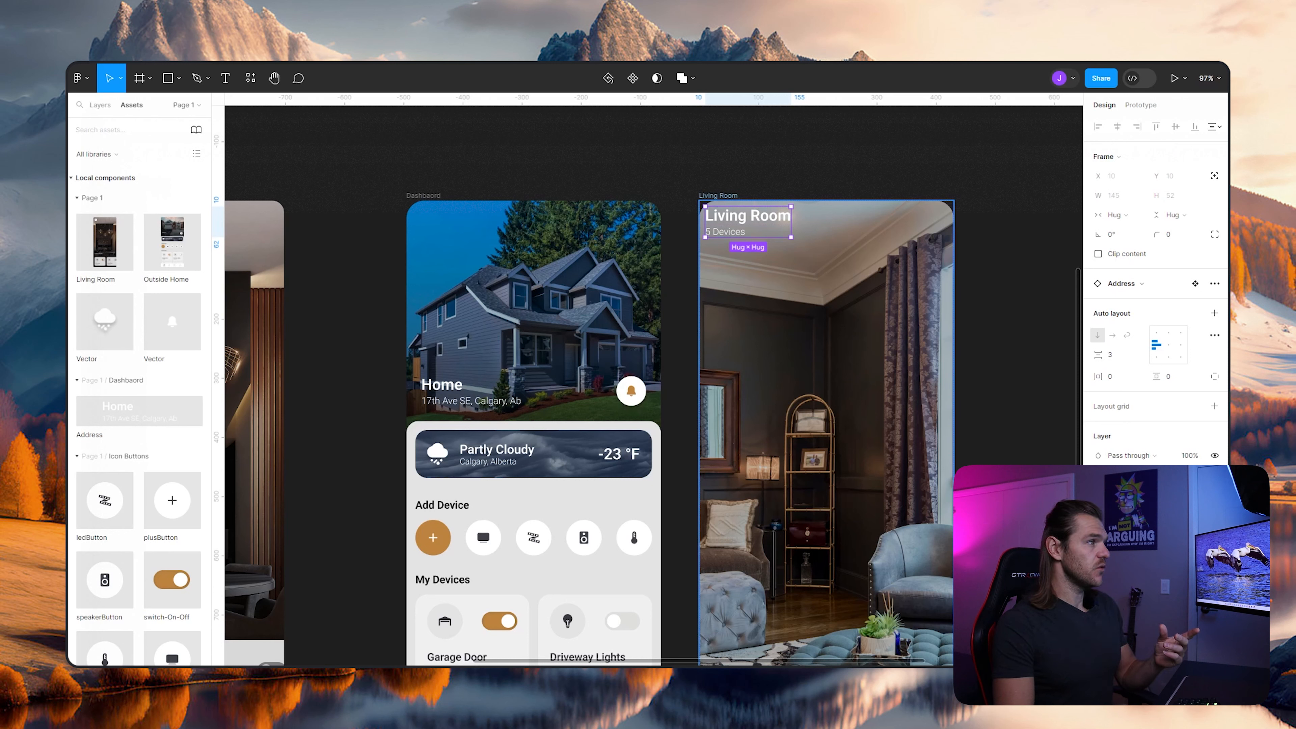
{"action": "left_click", "coordinate": [718, 195]}
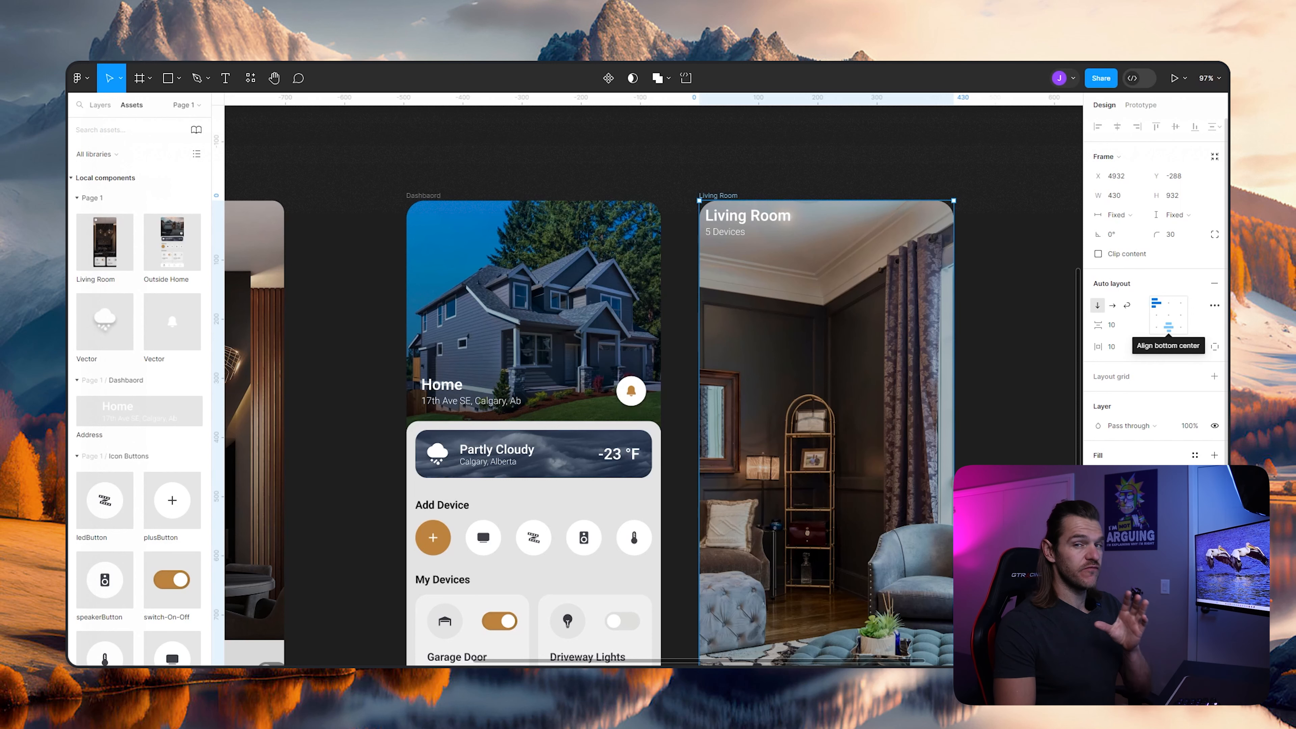
{"action": "left_click", "coordinate": [1169, 326]}
{"action": "scroll", "coordinate": [678, 382], "scroll_direction": "down", "scroll_amount": 5}
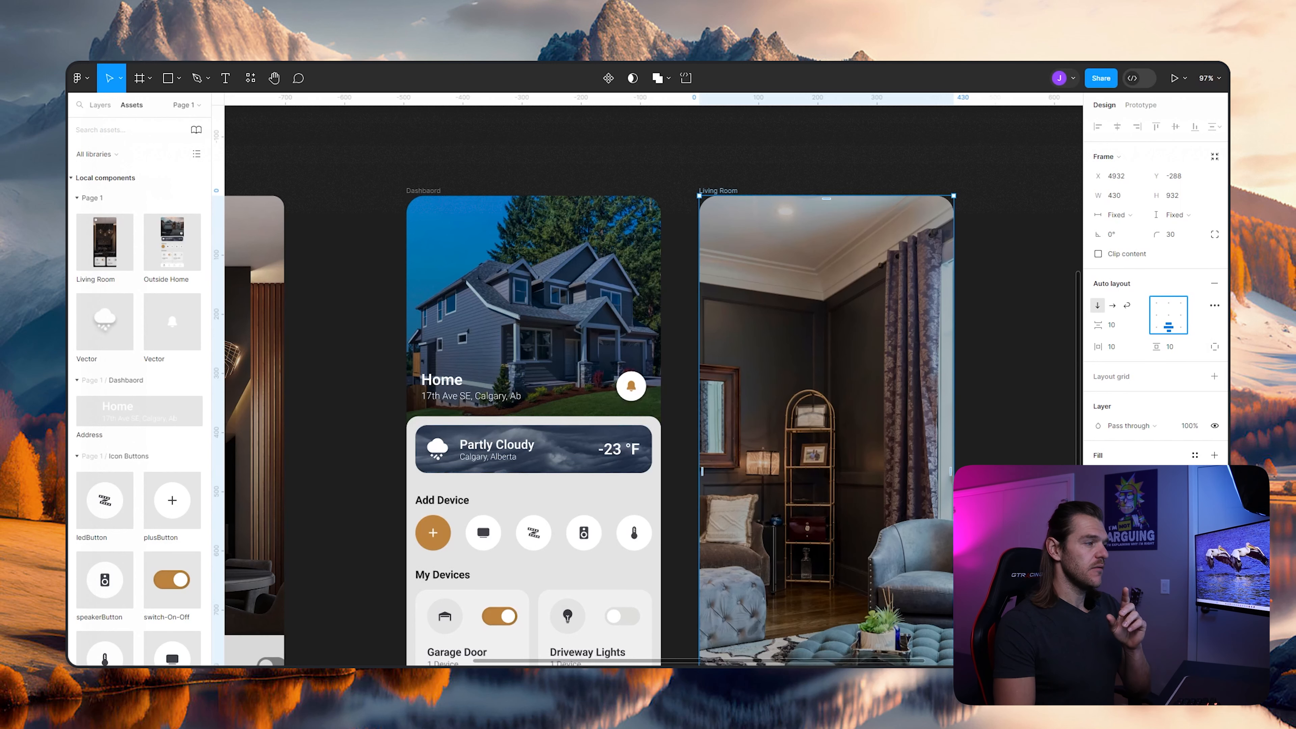
{"action": "scroll", "coordinate": [679, 383], "scroll_direction": "down", "scroll_amount": 1}
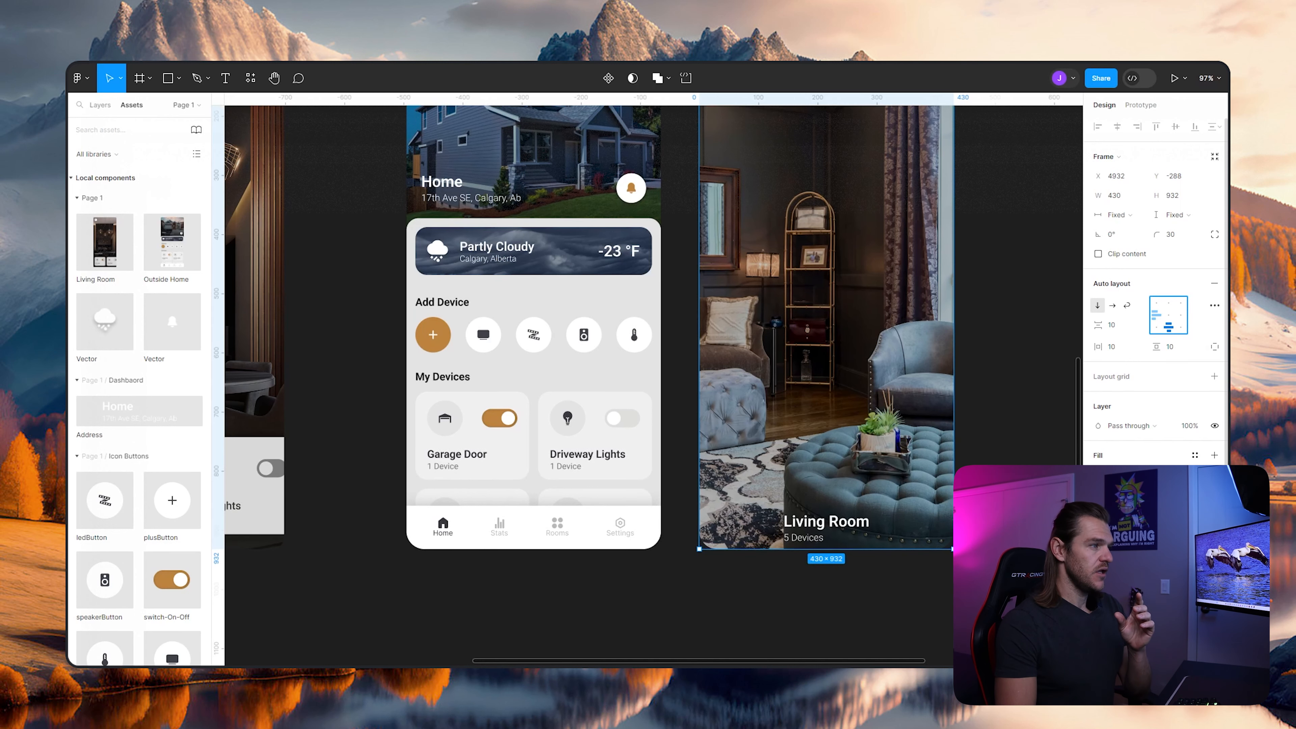
- Wrap the Living Room frame's Address instance in an auto layout frame and set its horizontal resizing to Fill container
{"action": "left_click", "coordinate": [826, 528]}
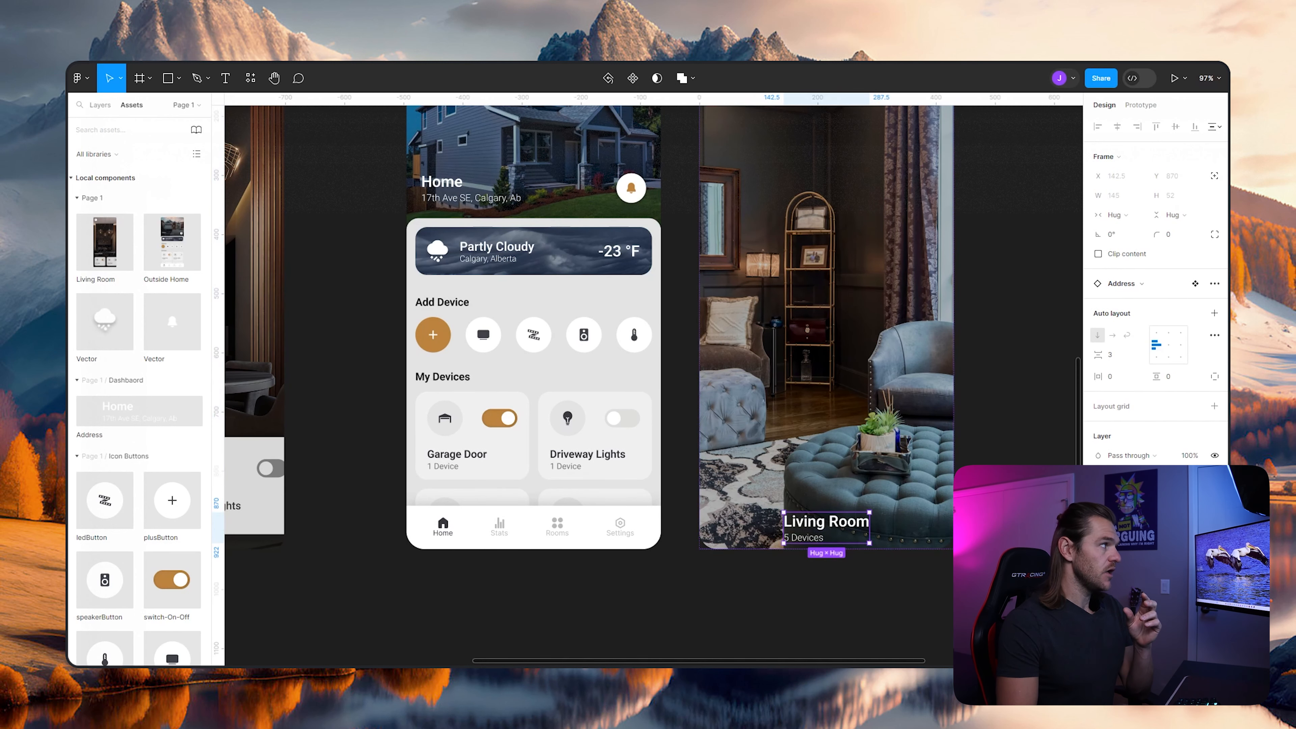
{"action": "left_click", "coordinate": [100, 106]}
{"action": "left_click", "coordinate": [80, 217]}
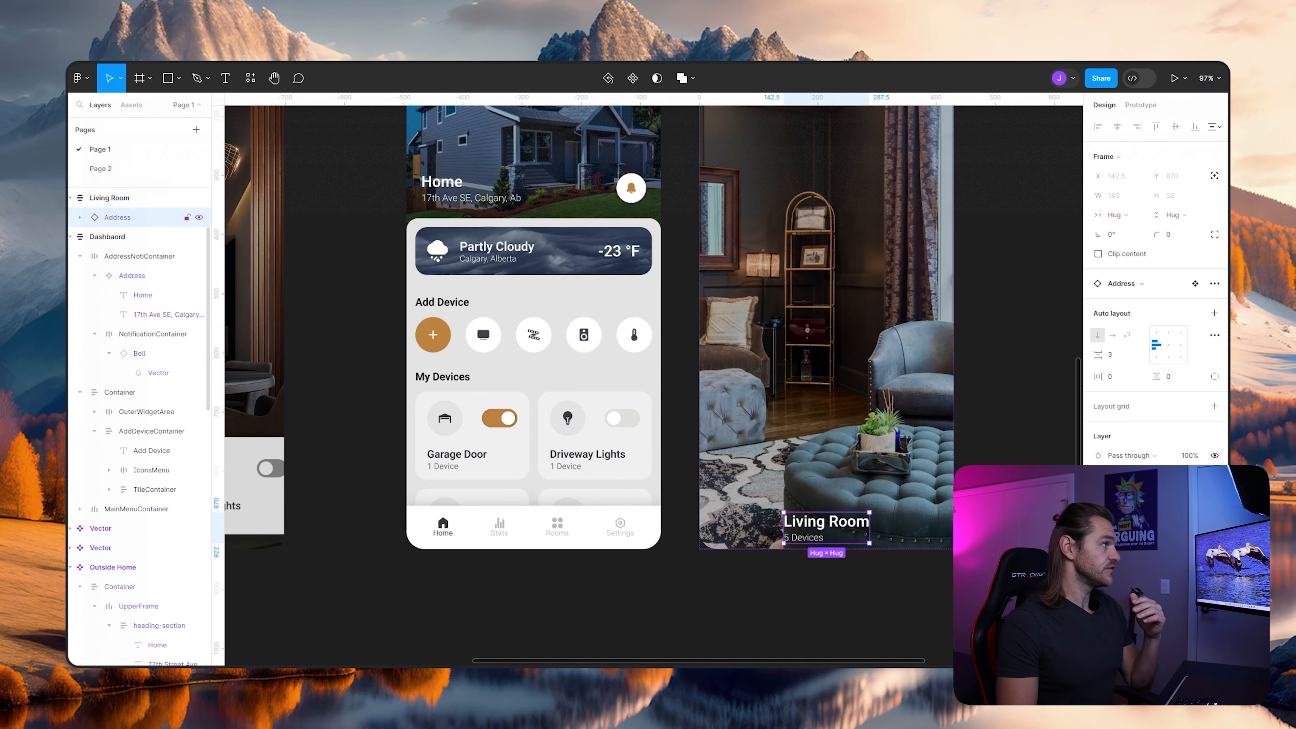
{"action": "key", "text": "shift+a"}
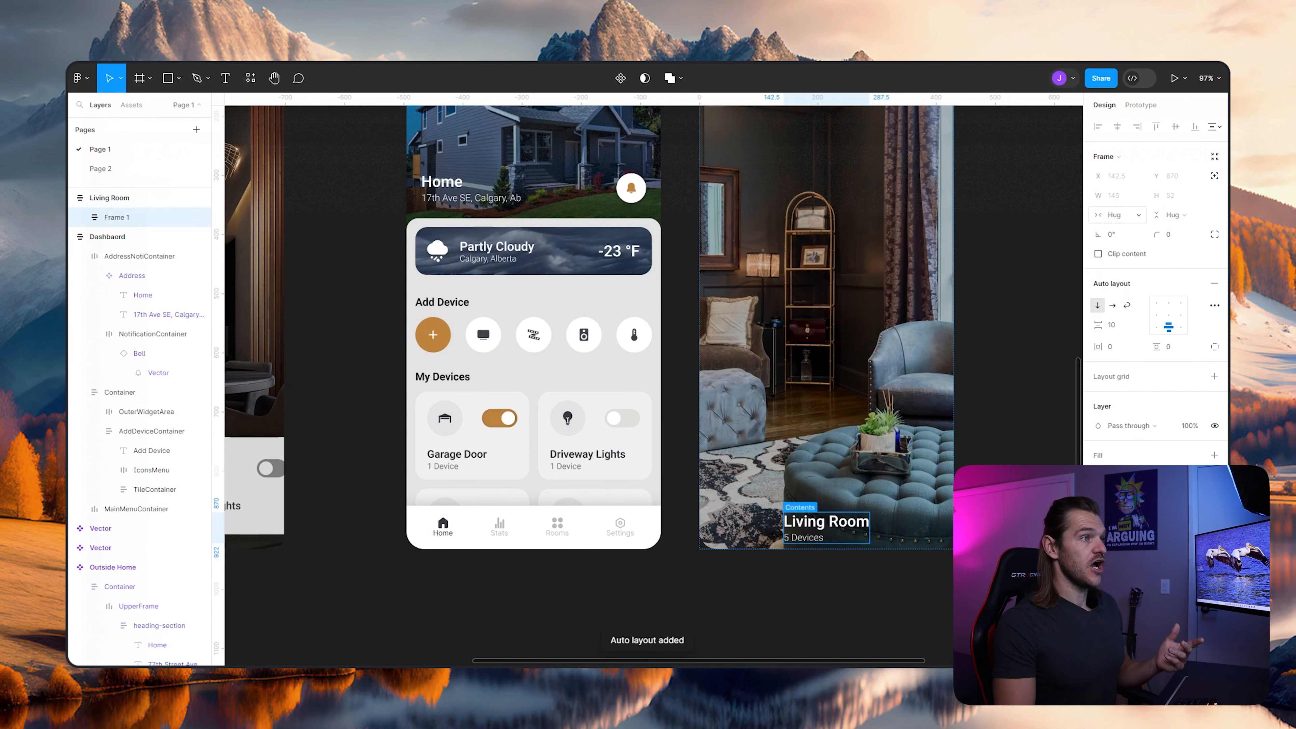
{"action": "left_click", "coordinate": [1118, 215]}
{"action": "left_click", "coordinate": [1123, 229]}
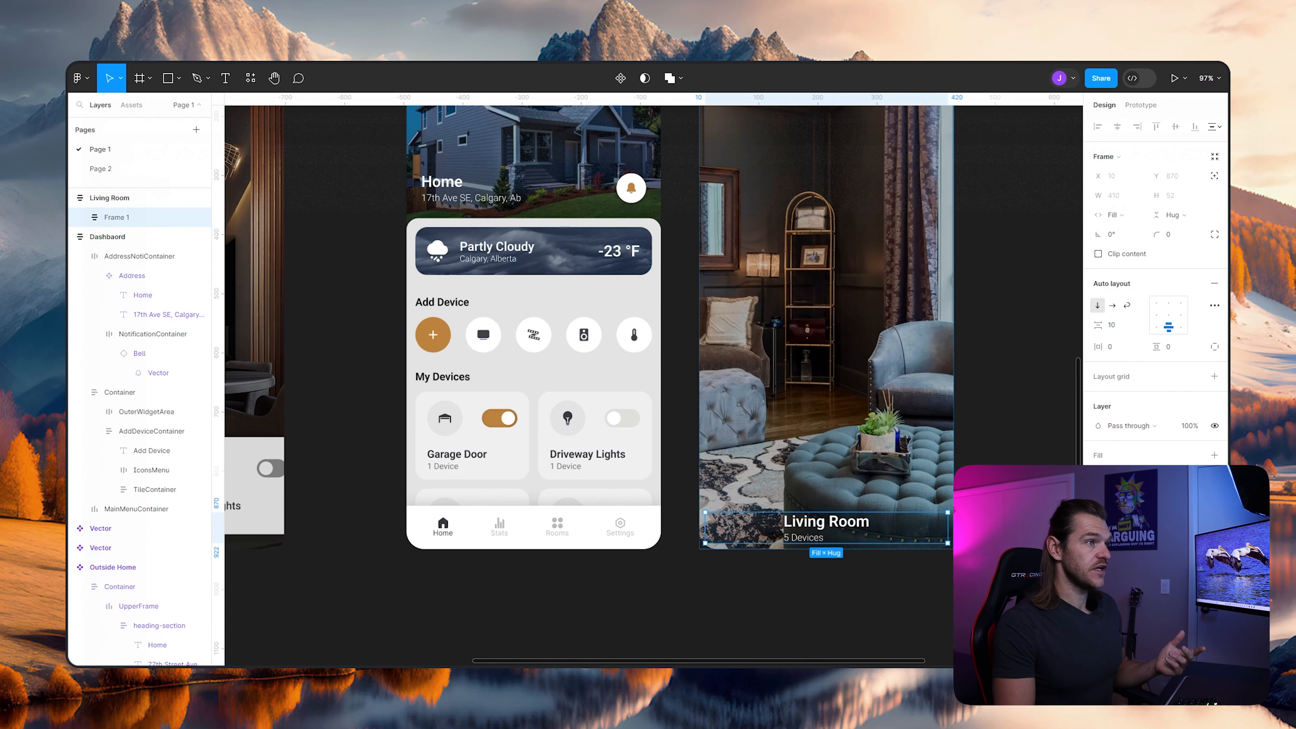
- Align the content of the Living Room heading's auto layout frame to the left center
{"action": "left_click", "coordinate": [1157, 315]}
{"action": "key", "text": "Escape"}
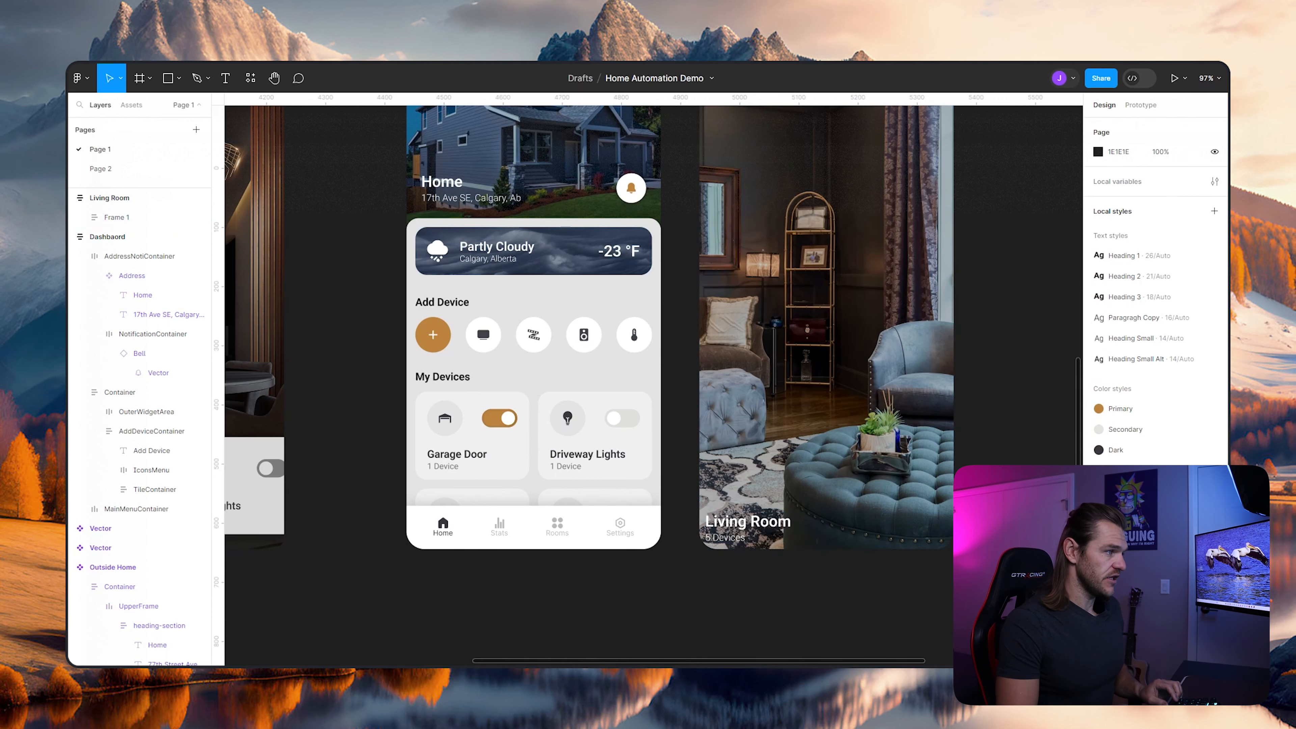
{"action": "scroll", "coordinate": [805, 449], "scroll_direction": "down", "scroll_amount": 1}
{"action": "scroll", "coordinate": [806, 449], "scroll_direction": "down", "scroll_amount": 3, "text": "ctrl"}
{"action": "scroll", "coordinate": [806, 449], "scroll_direction": "left", "scroll_amount": 1}
{"action": "scroll", "coordinate": [837, 508], "scroll_direction": "up", "scroll_amount": 5, "text": "ctrl"}
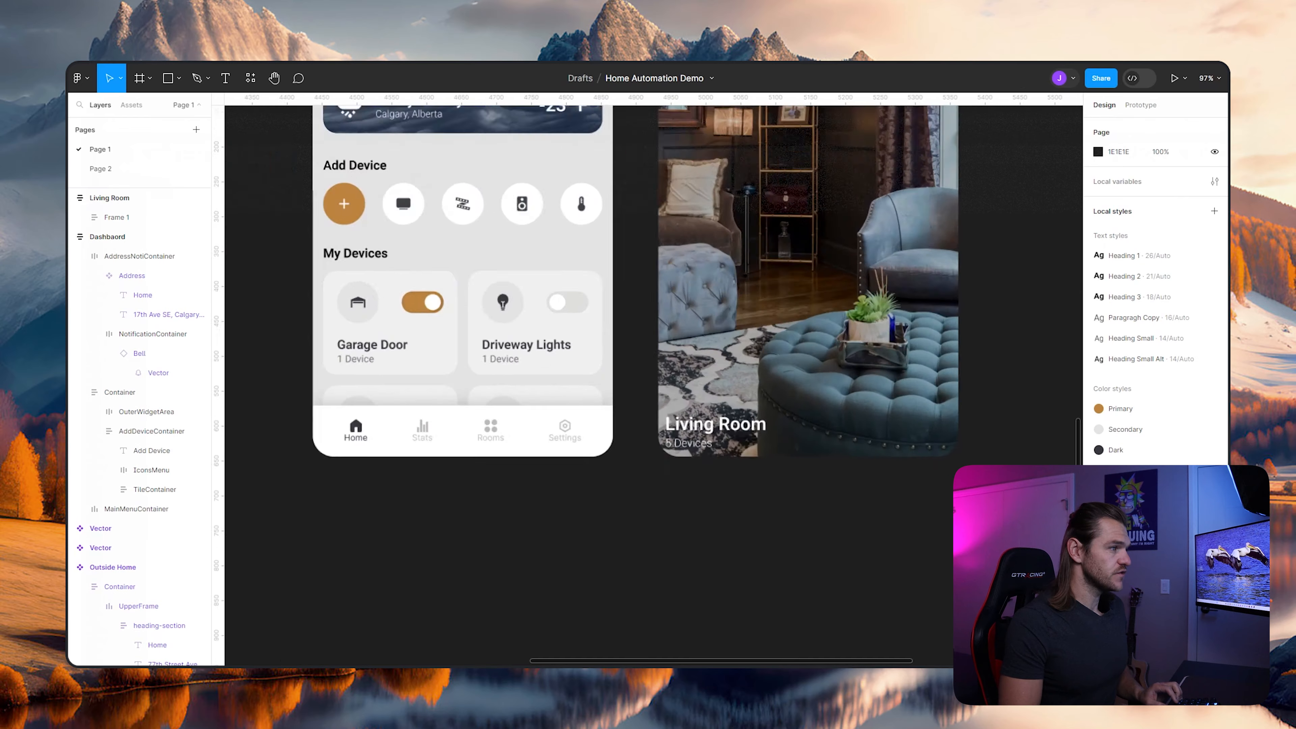
- Set the Living Room frame's horizontal and vertical padding to 25
{"action": "left_click", "coordinate": [816, 417]}
{"action": "scroll", "coordinate": [817, 417], "scroll_direction": "up", "scroll_amount": 4}
{"action": "scroll", "coordinate": [816, 416], "scroll_direction": "down", "scroll_amount": 1}
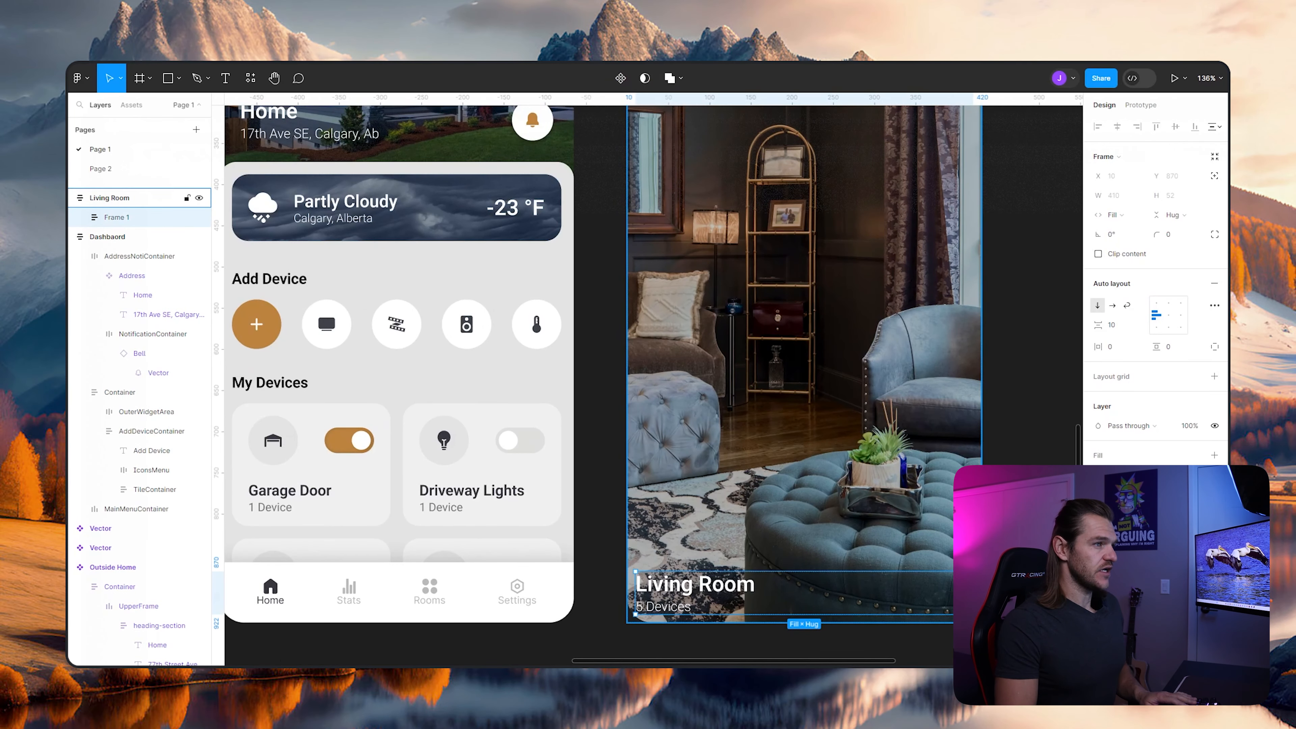
{"action": "scroll", "coordinate": [850, 395], "scroll_direction": "down", "scroll_amount": 5, "text": "ctrl"}
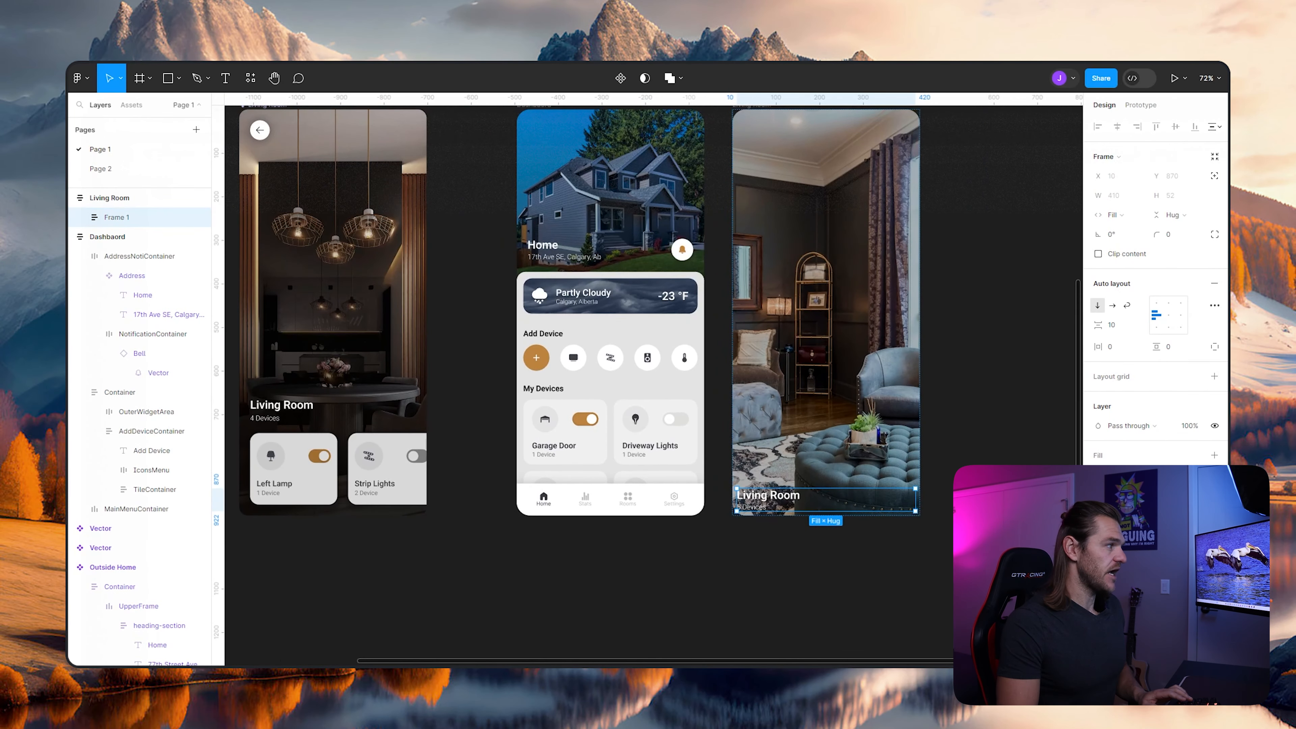
{"action": "scroll", "coordinate": [850, 394], "scroll_direction": "up", "scroll_amount": 3}
{"action": "left_click", "coordinate": [850, 395]}
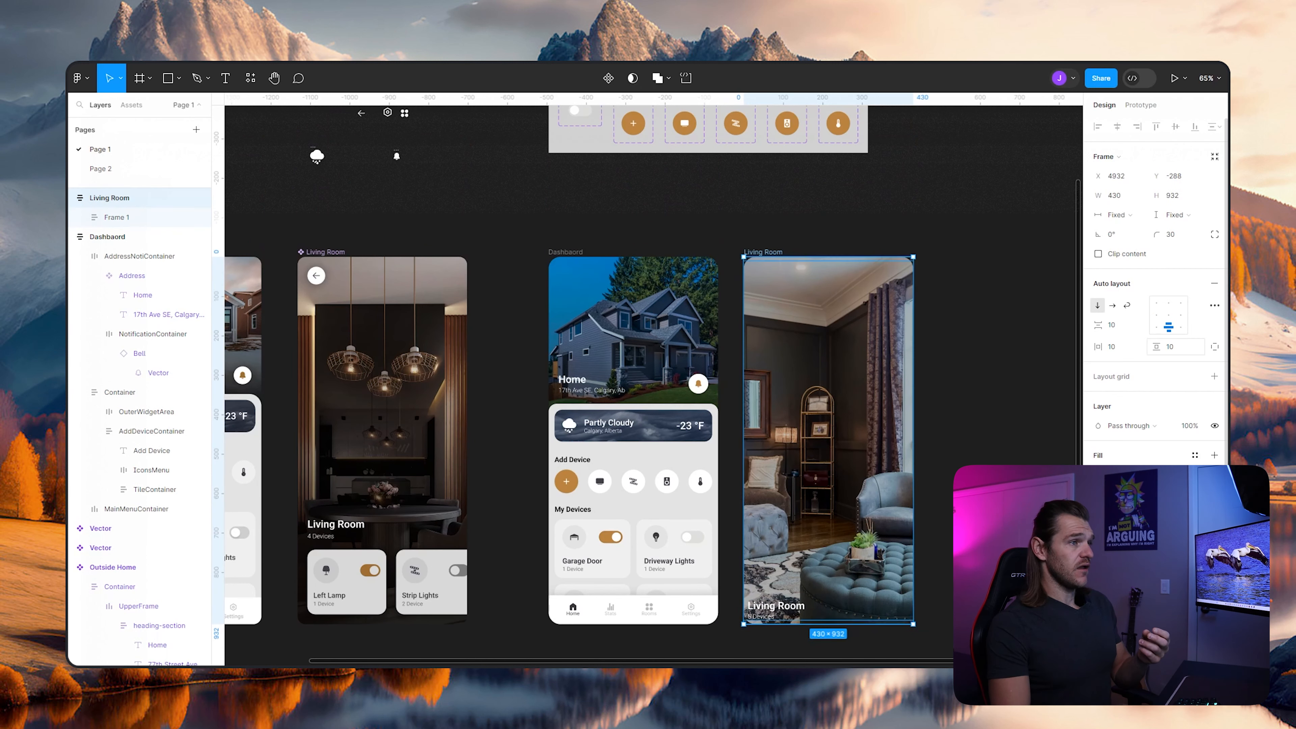
{"action": "left_click", "coordinate": [1117, 347]}
{"action": "type", "text": "25"}
{"action": "key", "text": "Tab"}
{"action": "type", "text": "25"}
{"action": "key", "text": "Return"}
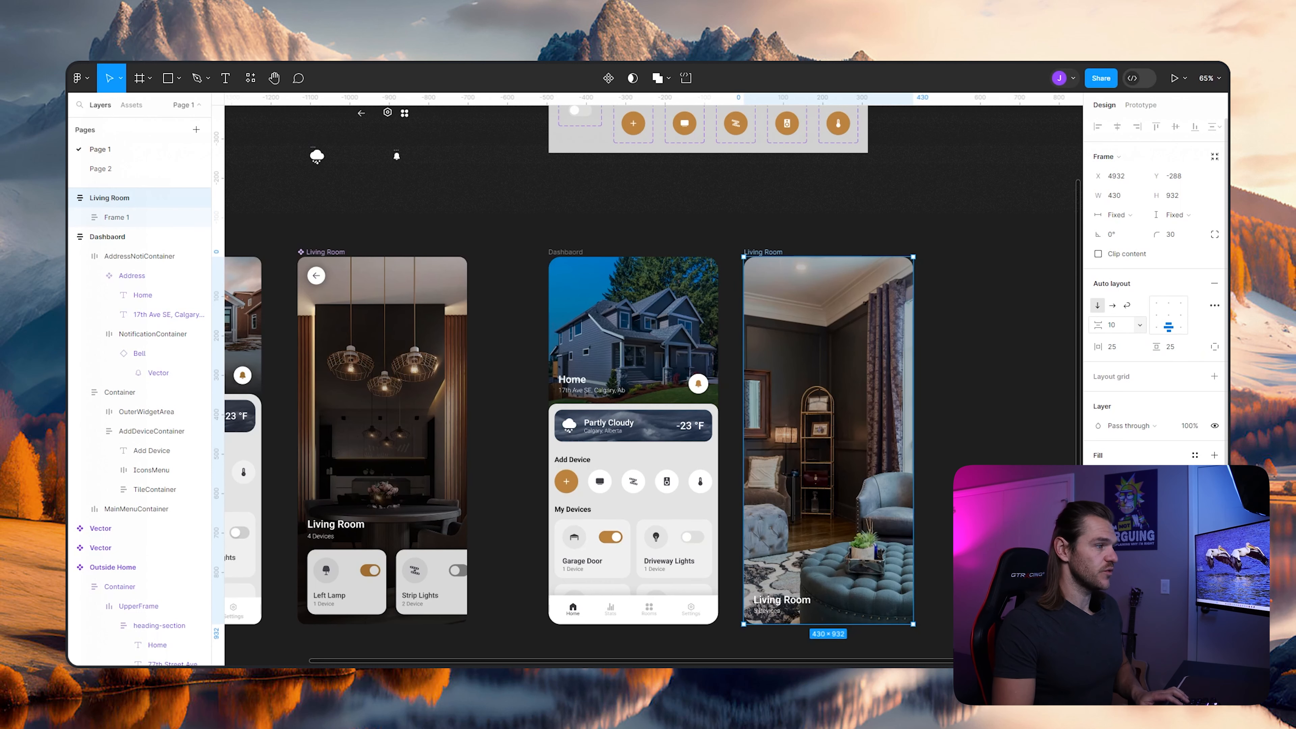
{"action": "left_click", "coordinate": [980, 434]}
{"action": "scroll", "coordinate": [969, 459], "scroll_direction": "down", "scroll_amount": 1}
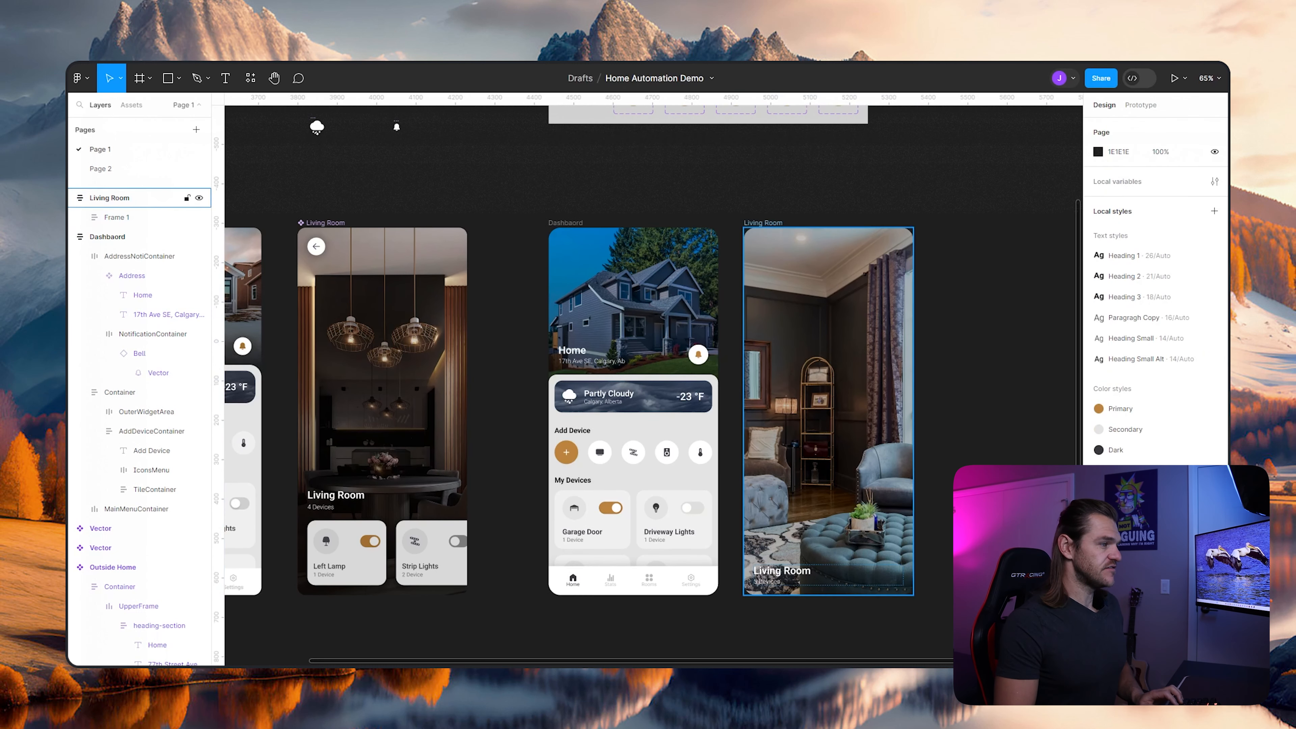
- Turn the Dashboard's Garage Door and Driveway Lights tiles into two separate components
{"action": "scroll", "coordinate": [825, 587], "scroll_direction": "up", "scroll_amount": 1}
{"action": "scroll", "coordinate": [844, 590], "scroll_direction": "up", "scroll_amount": 2}
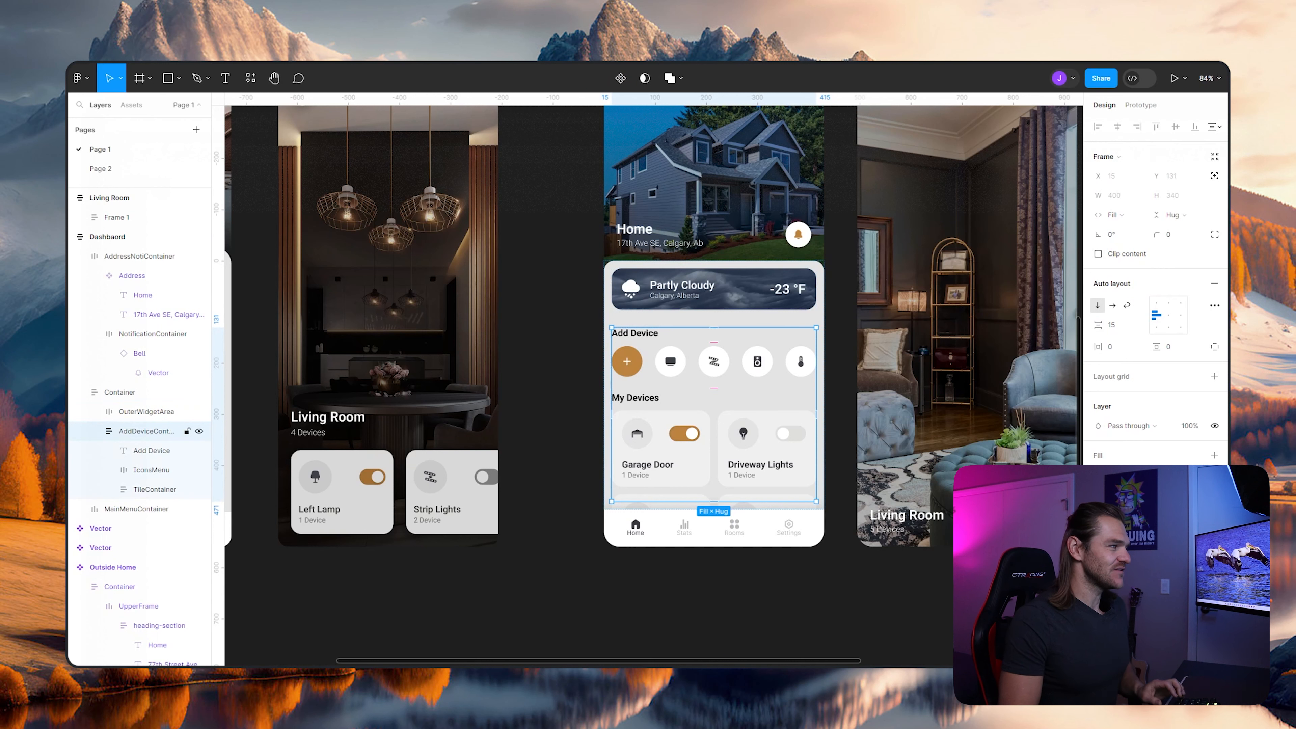
{"action": "left_click", "coordinate": [162, 528]}
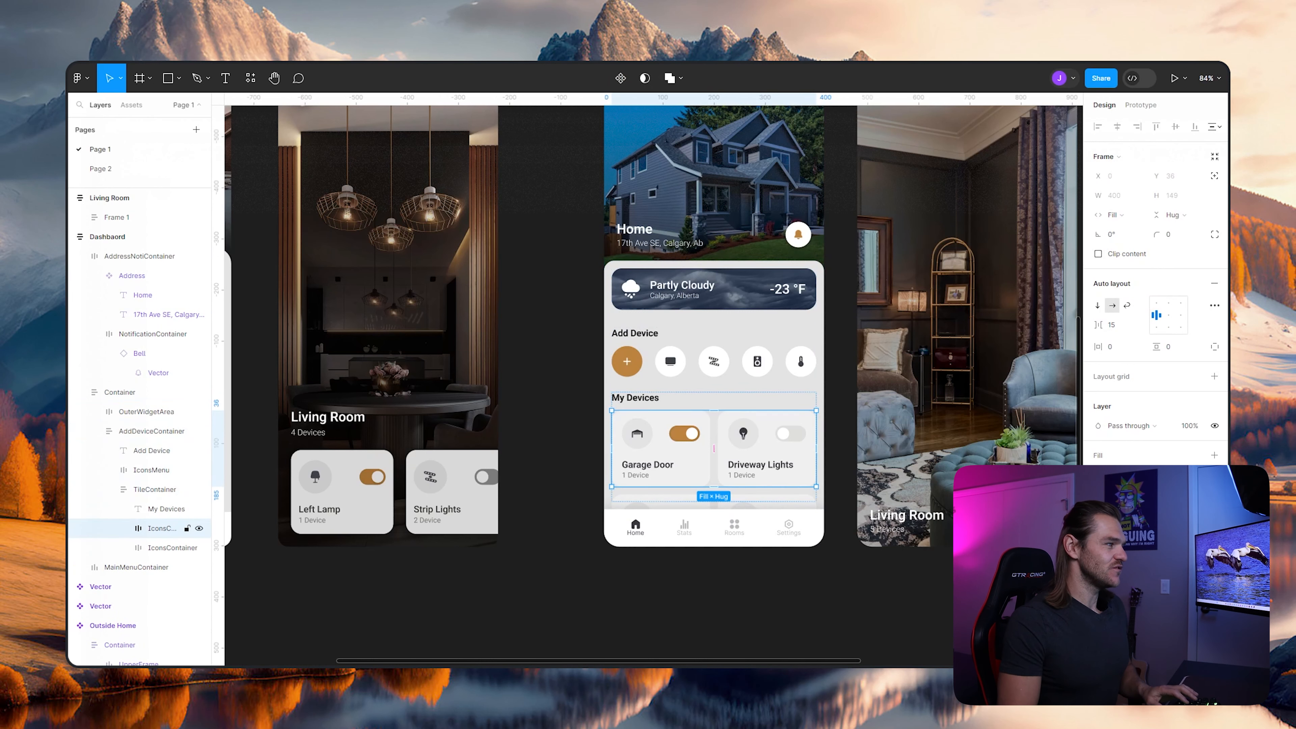
{"action": "double_click", "coordinate": [661, 453]}
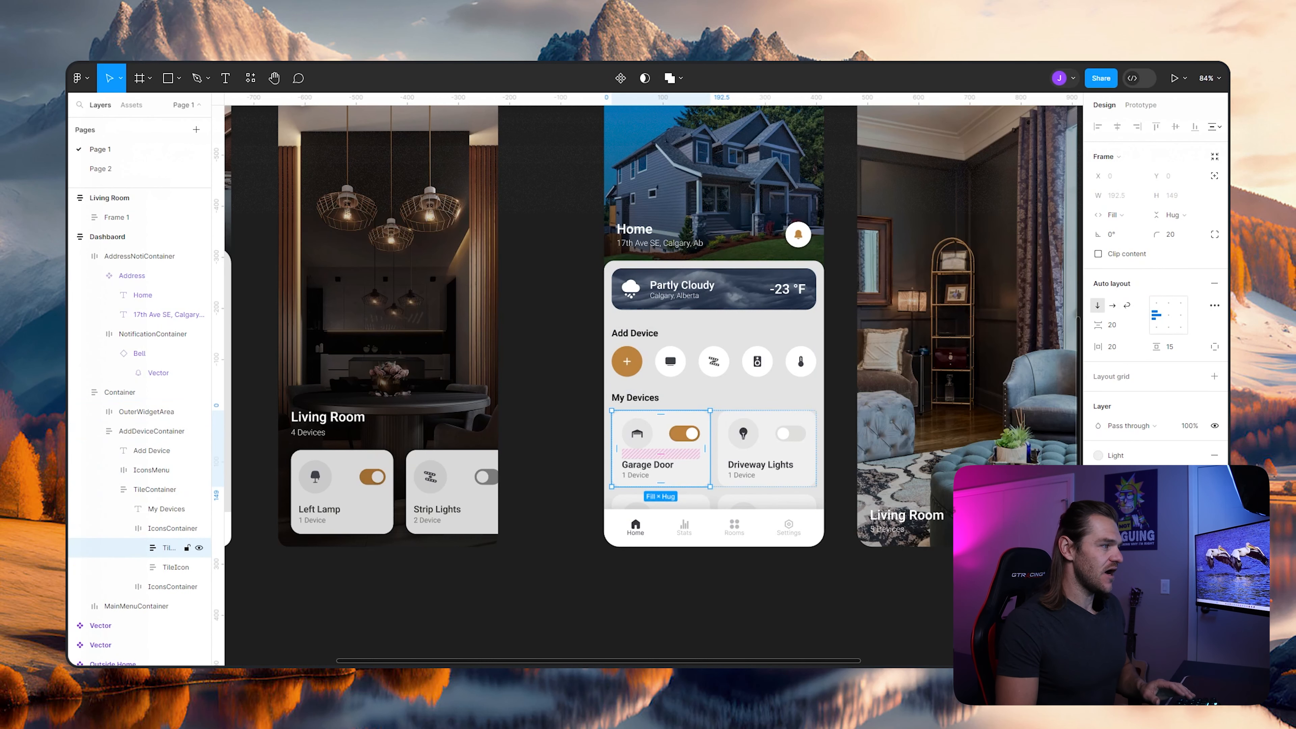
{"action": "right_click", "coordinate": [655, 443]}
{"action": "left_click", "coordinate": [704, 540]}
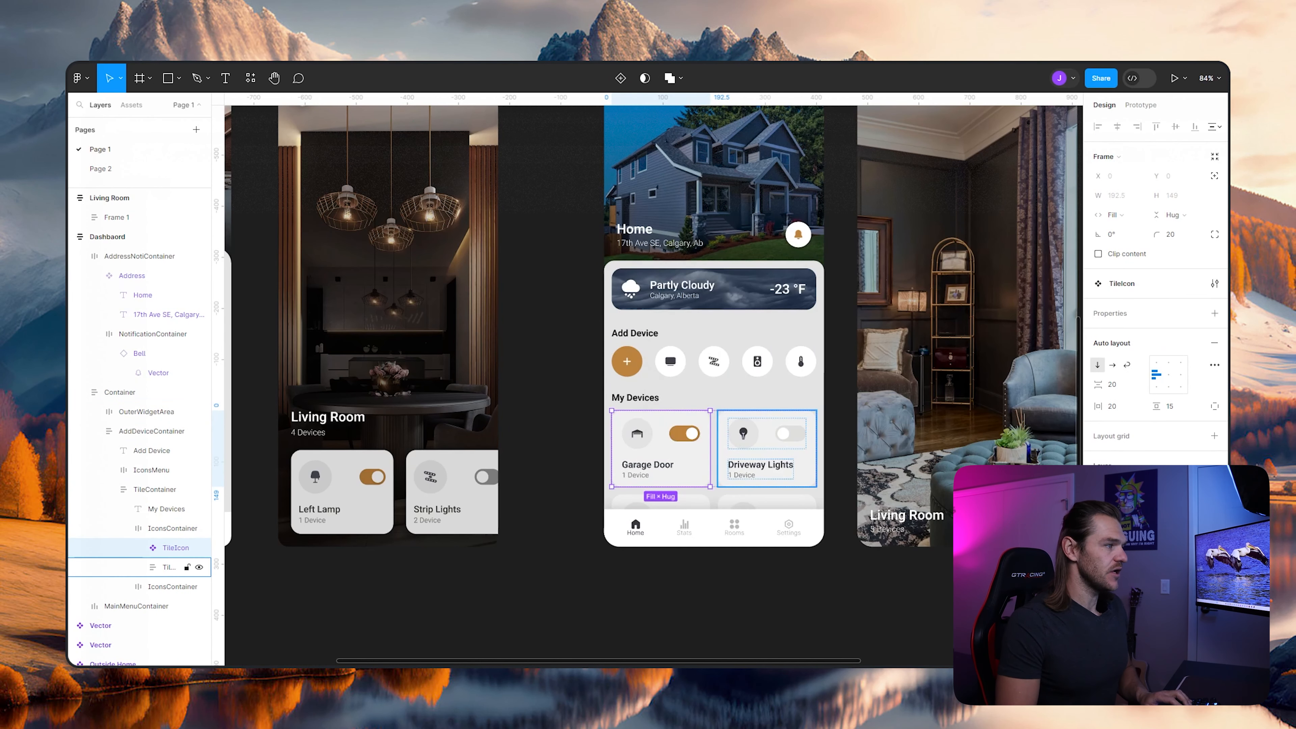
{"action": "right_click", "coordinate": [741, 434]}
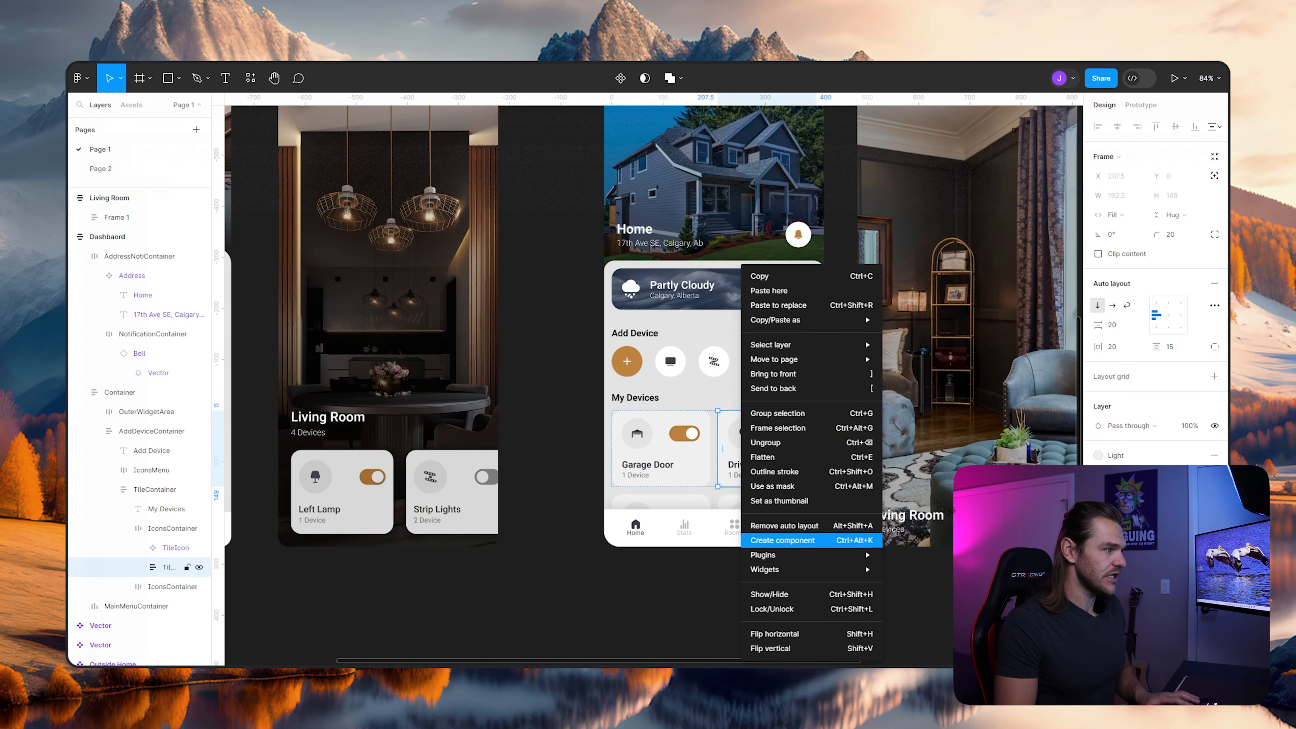
{"action": "left_click", "coordinate": [816, 540]}
- Place instances of the Garage Door and Driveway Lights tile components inside the Living Room frame, above the heading
{"action": "left_click_drag", "start_coordinate": [898, 460], "coordinate": [658, 467]}
{"action": "scroll", "coordinate": [727, 382], "scroll_direction": "up", "scroll_amount": 2}
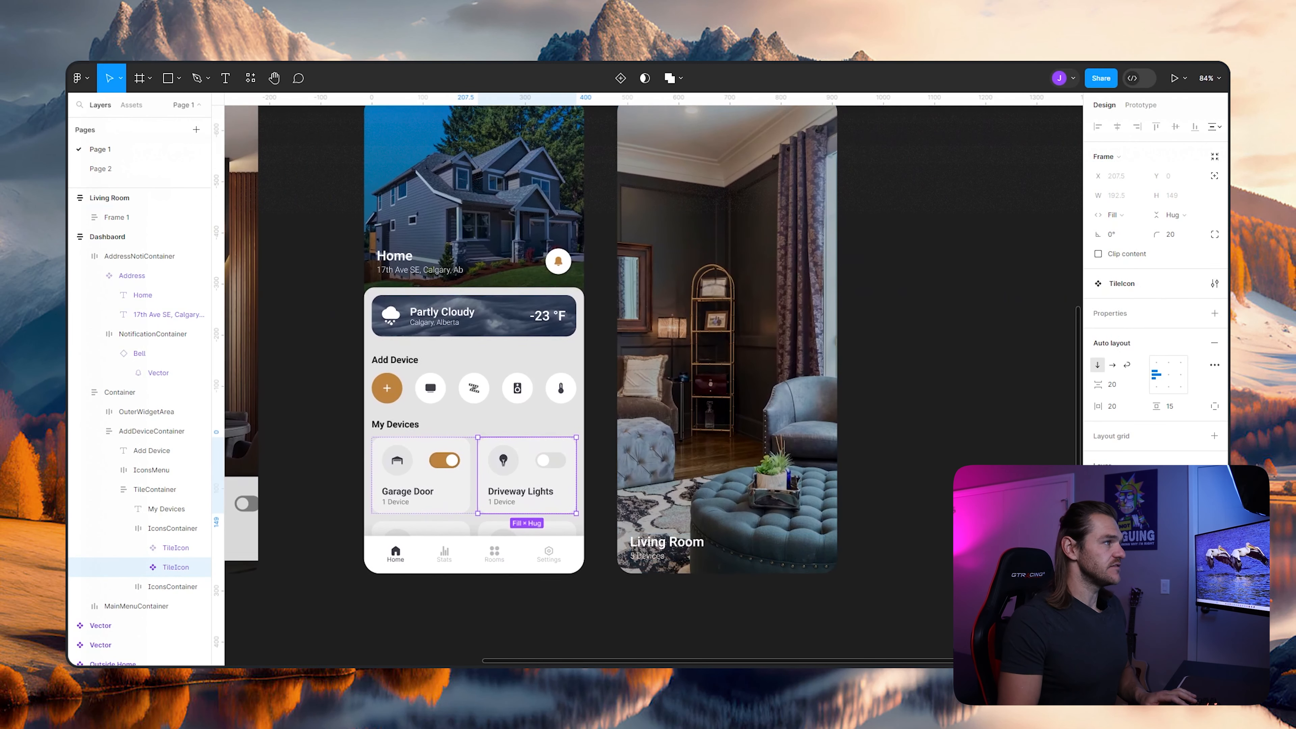
{"action": "left_click", "coordinate": [109, 197]}
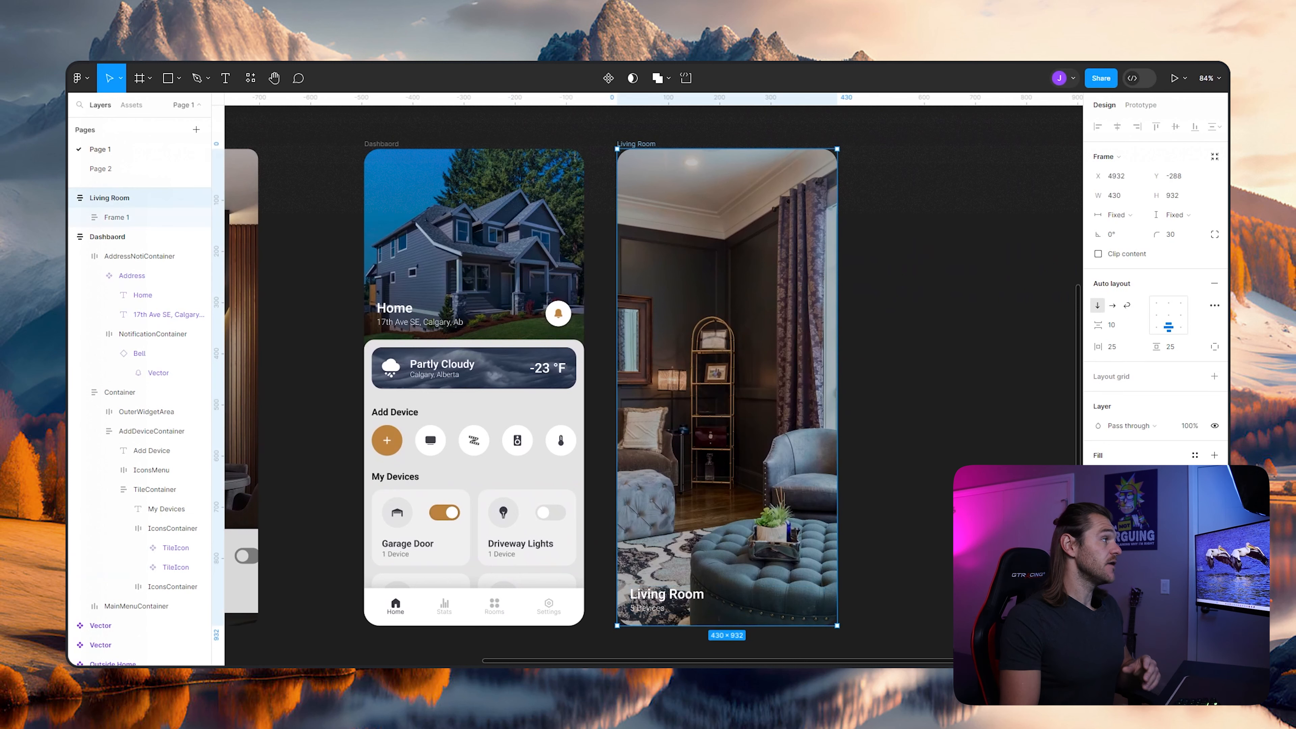
{"action": "left_click", "coordinate": [131, 106]}
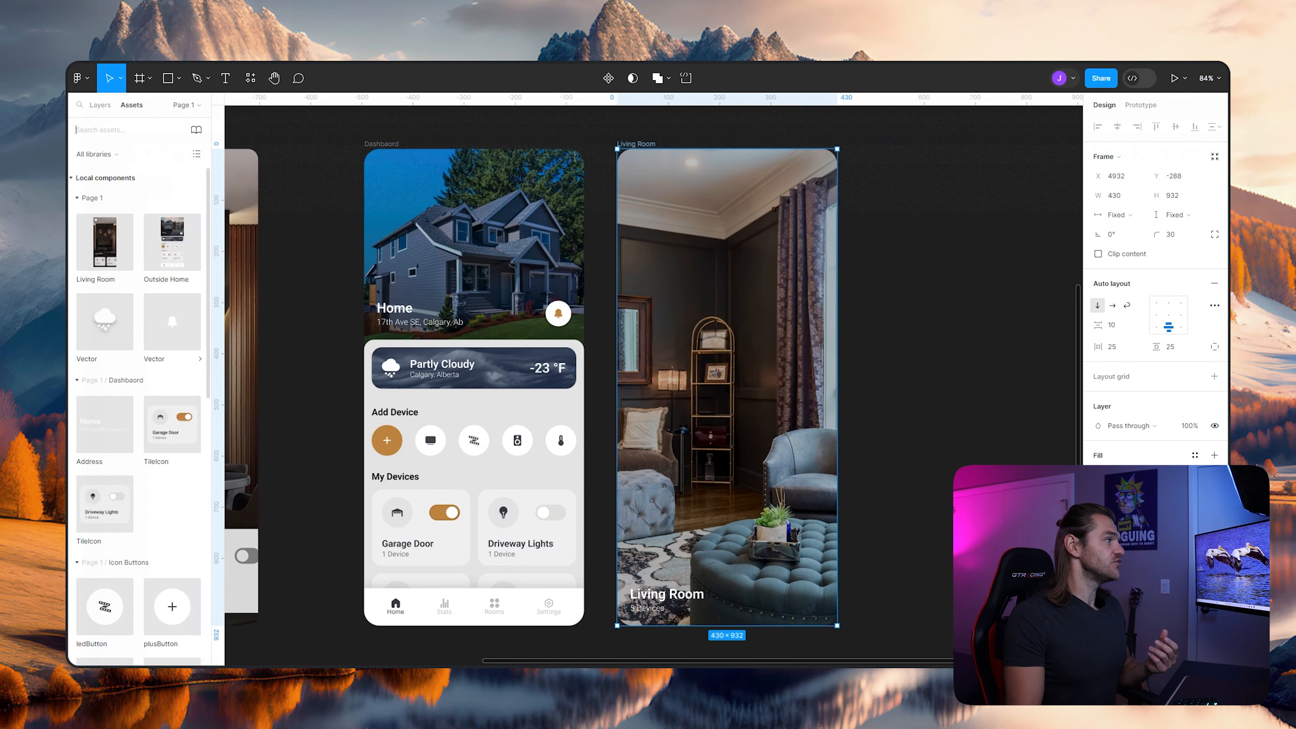
{"action": "scroll", "coordinate": [138, 424], "scroll_direction": "down", "scroll_amount": 2}
{"action": "left_click_drag", "start_coordinate": [172, 363], "coordinate": [725, 541]}
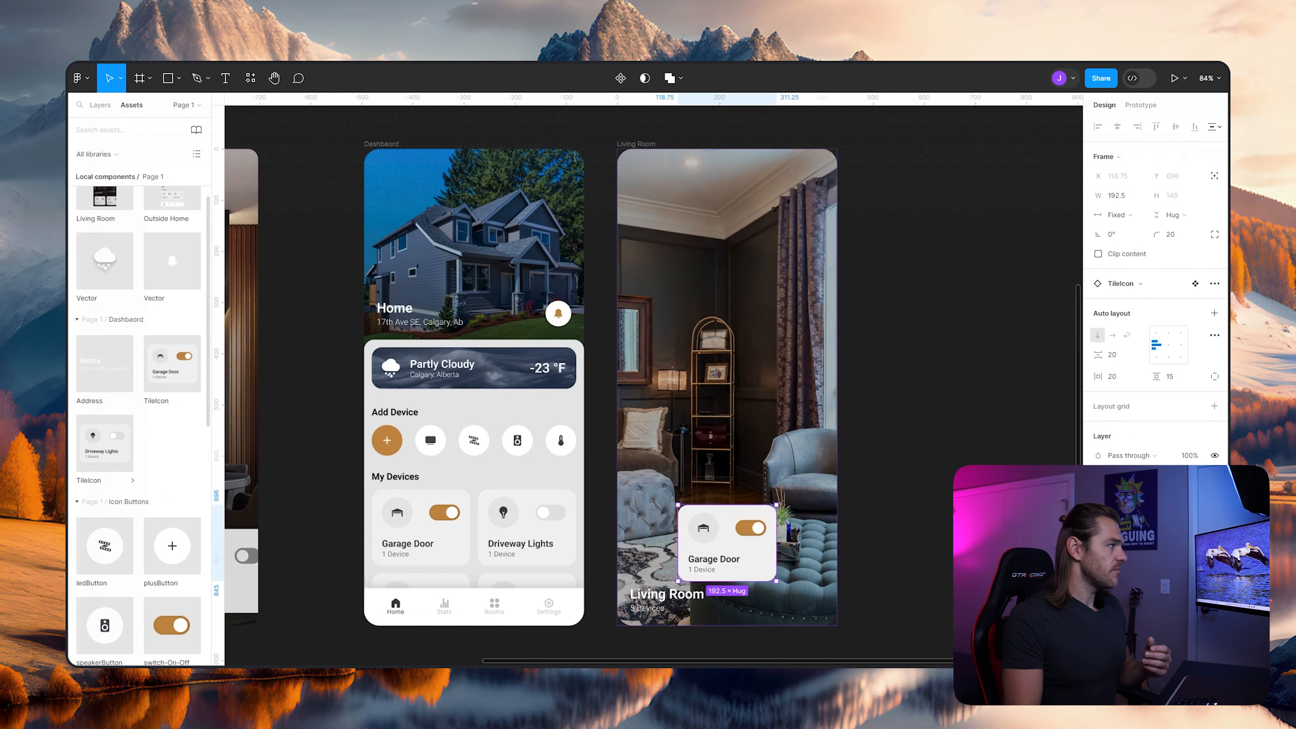
{"action": "left_click_drag", "start_coordinate": [105, 443], "coordinate": [812, 550]}
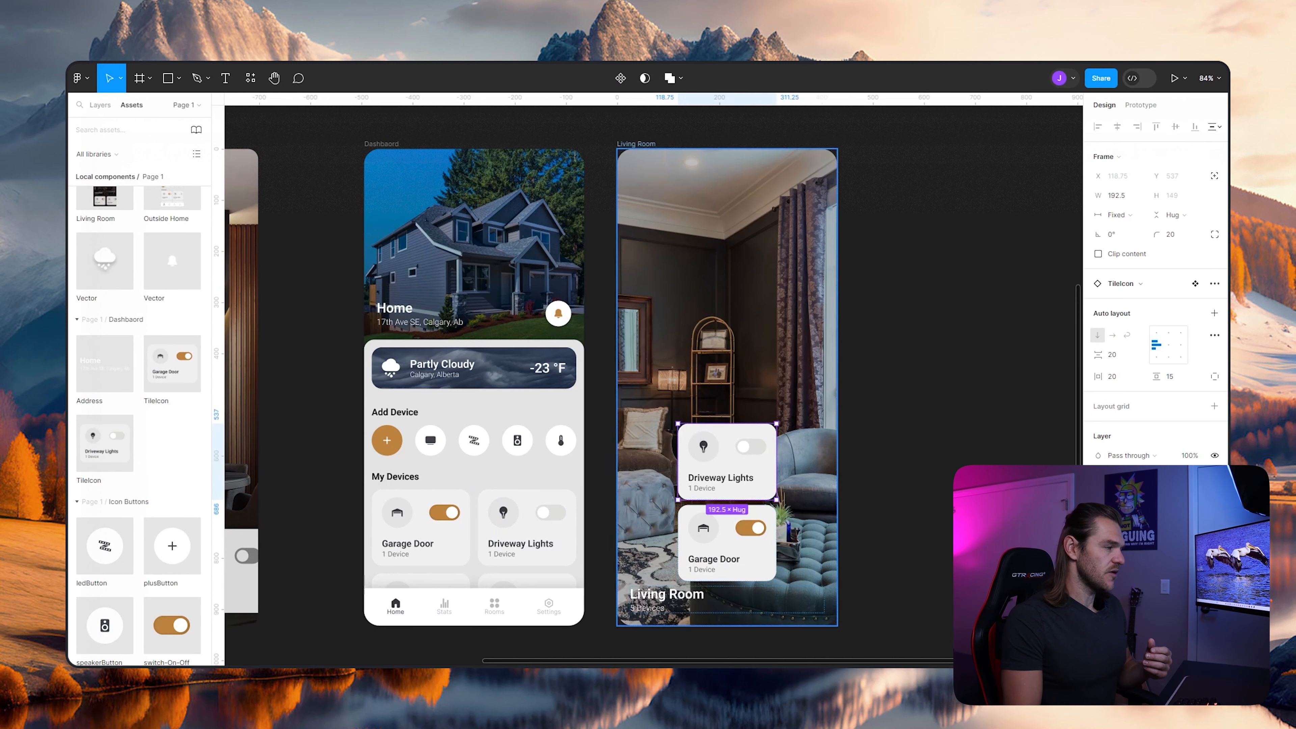
- Group the two device tile instances in the Living Room frame
{"action": "scroll", "coordinate": [653, 373], "scroll_direction": "left", "scroll_amount": 6}
{"action": "scroll", "coordinate": [138, 423], "scroll_direction": "down", "scroll_amount": 6}
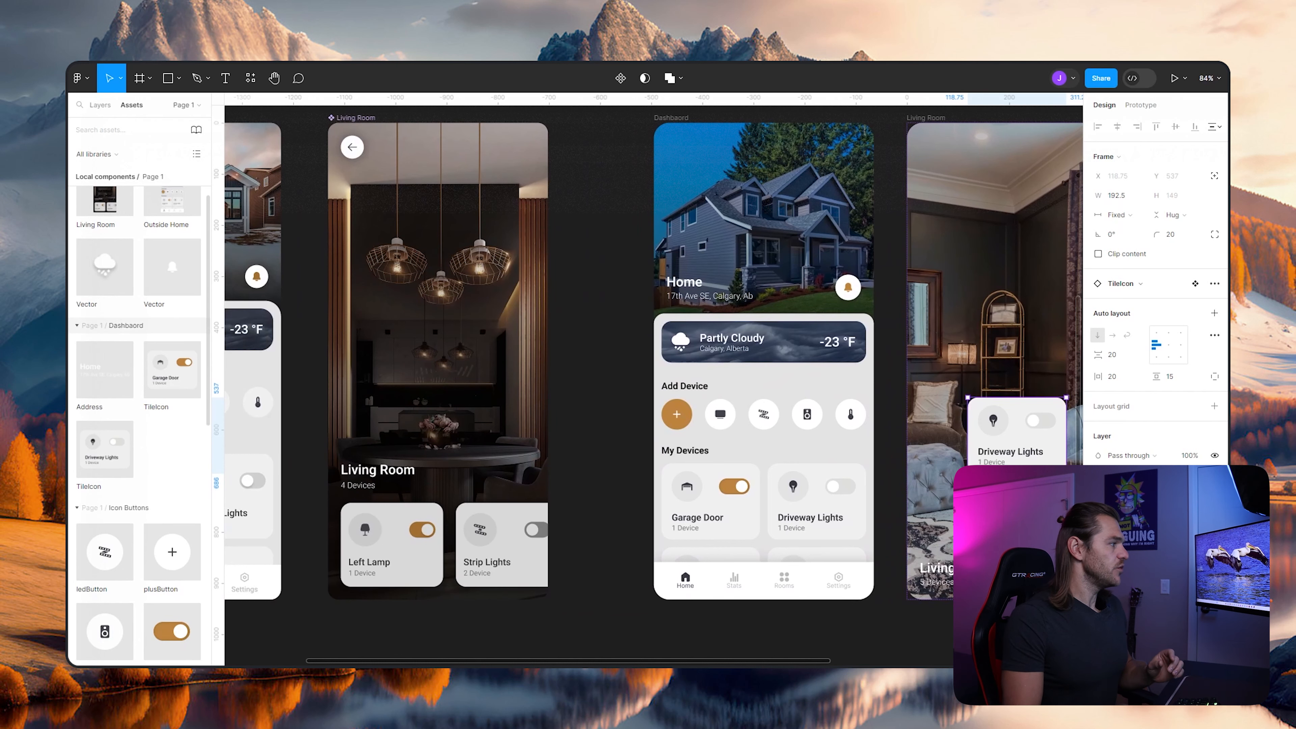
{"action": "scroll", "coordinate": [137, 423], "scroll_direction": "up", "scroll_amount": 6}
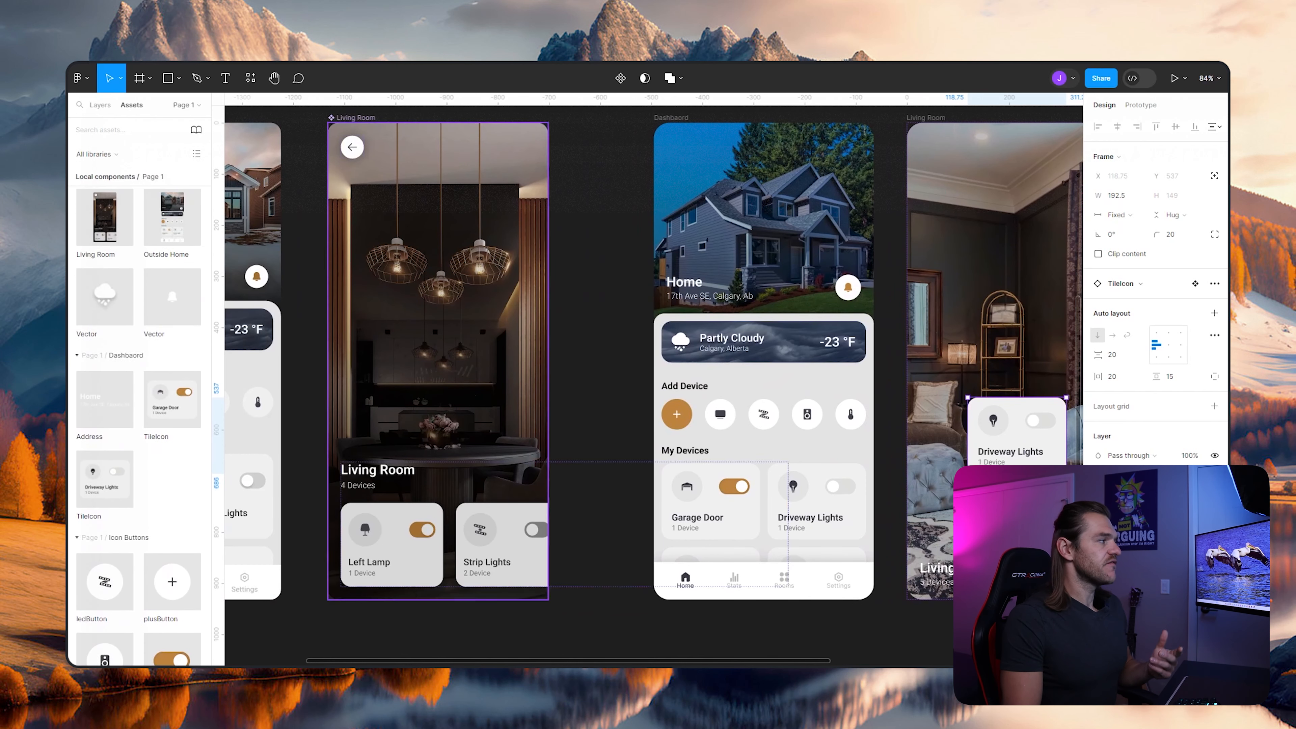
{"action": "scroll", "coordinate": [653, 373], "scroll_direction": "right", "scroll_amount": 5}
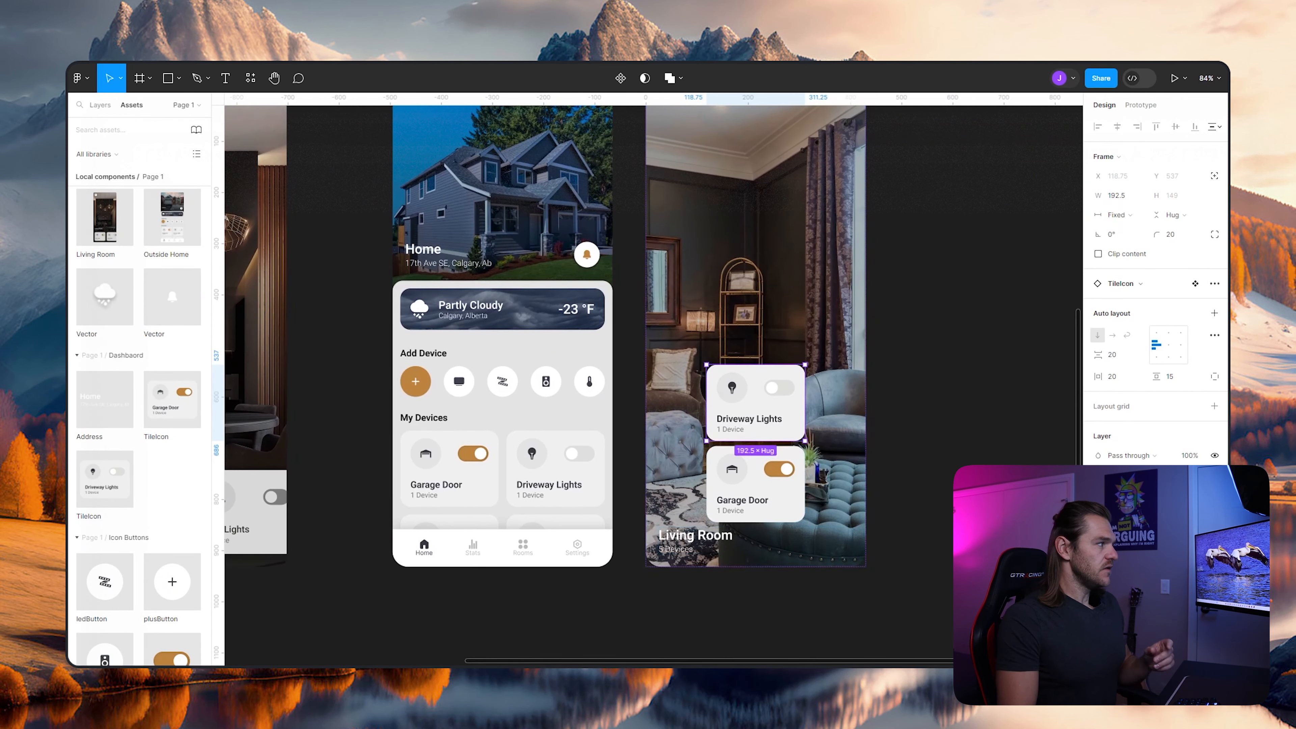
{"action": "left_click", "coordinate": [100, 105]}
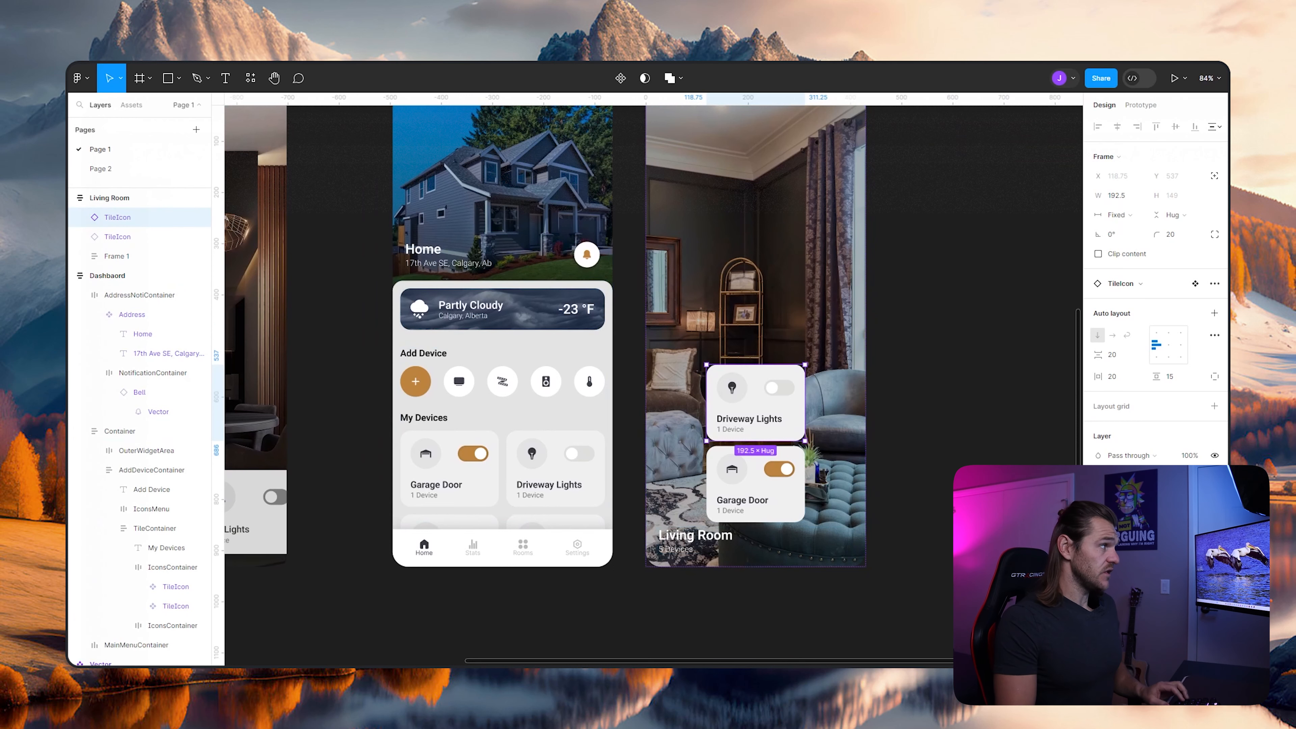
{"action": "left_click", "coordinate": [117, 236], "text": "shift"}
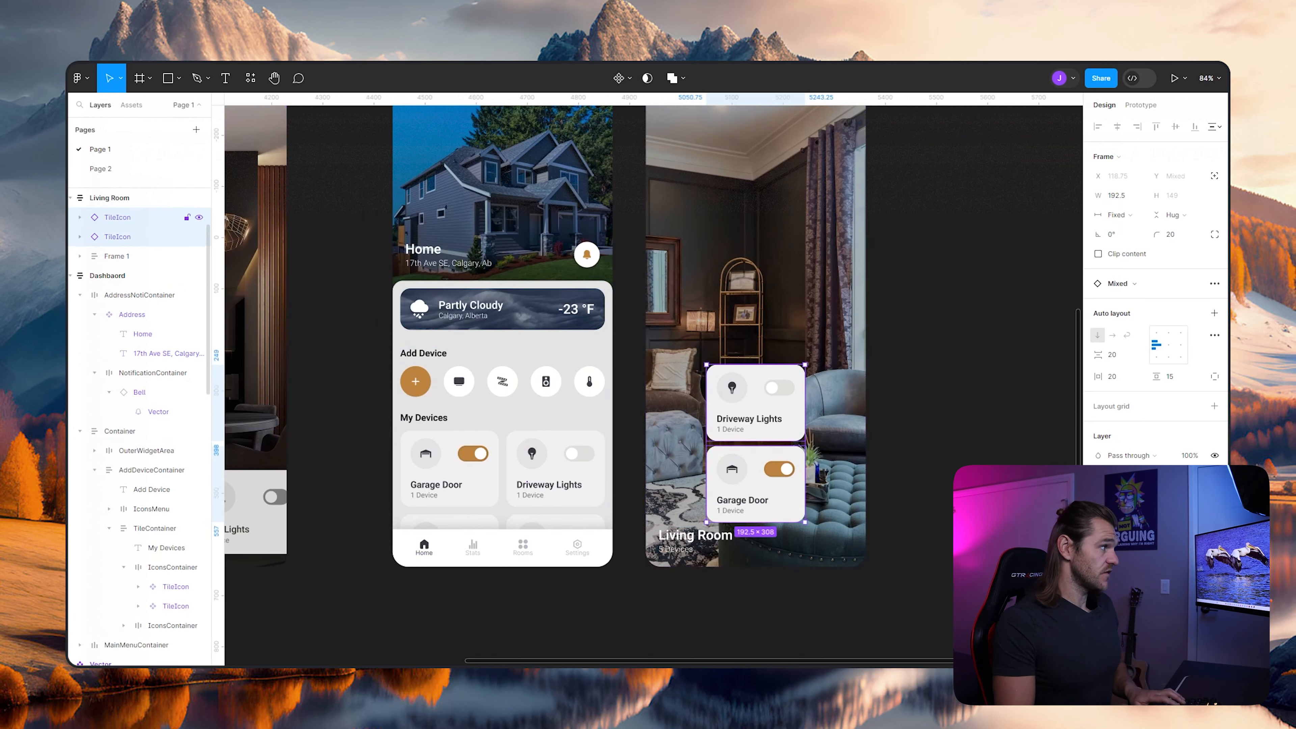
{"action": "key", "text": "ctrl+g"}
- Rename the Living Room's Frame 1 as Heading and the tile group as Tiles
{"action": "left_click", "coordinate": [118, 236]}
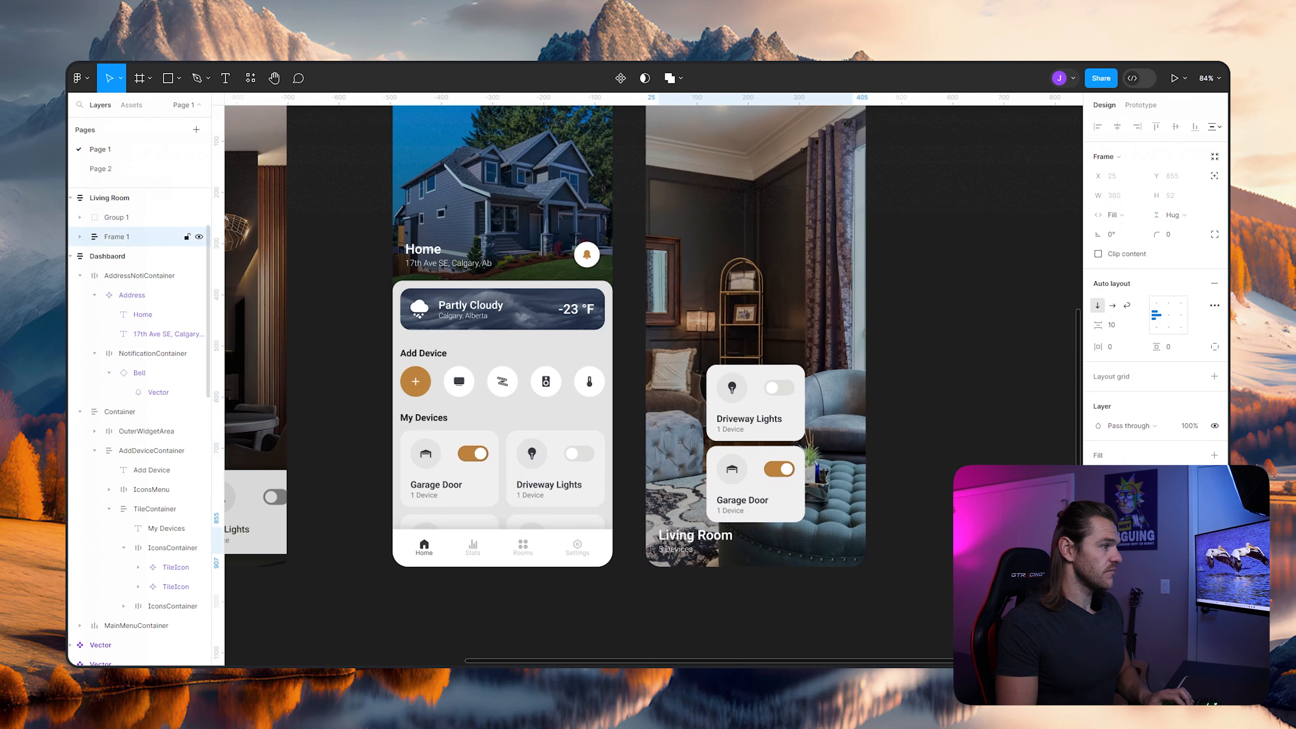
{"action": "key", "text": "ctrl+r"}
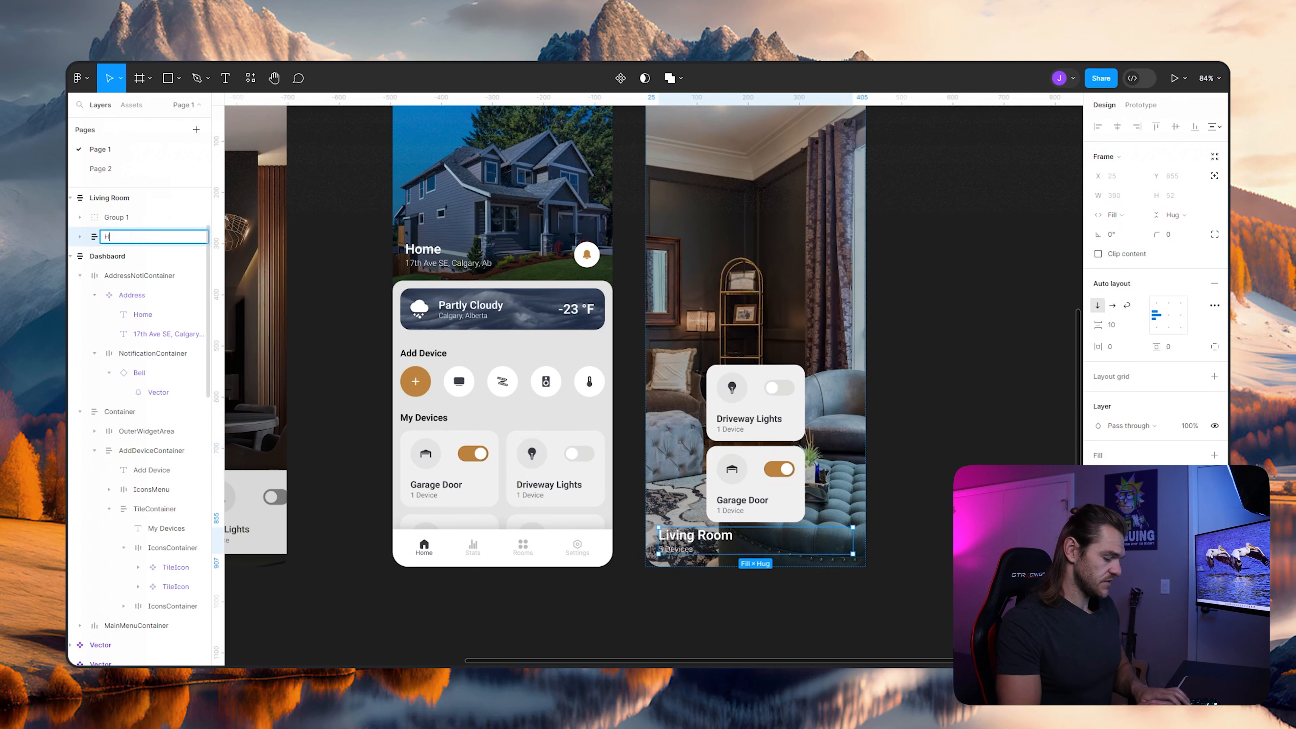
{"action": "key", "text": "Return"}
{"action": "key", "text": "shift+Tab"}
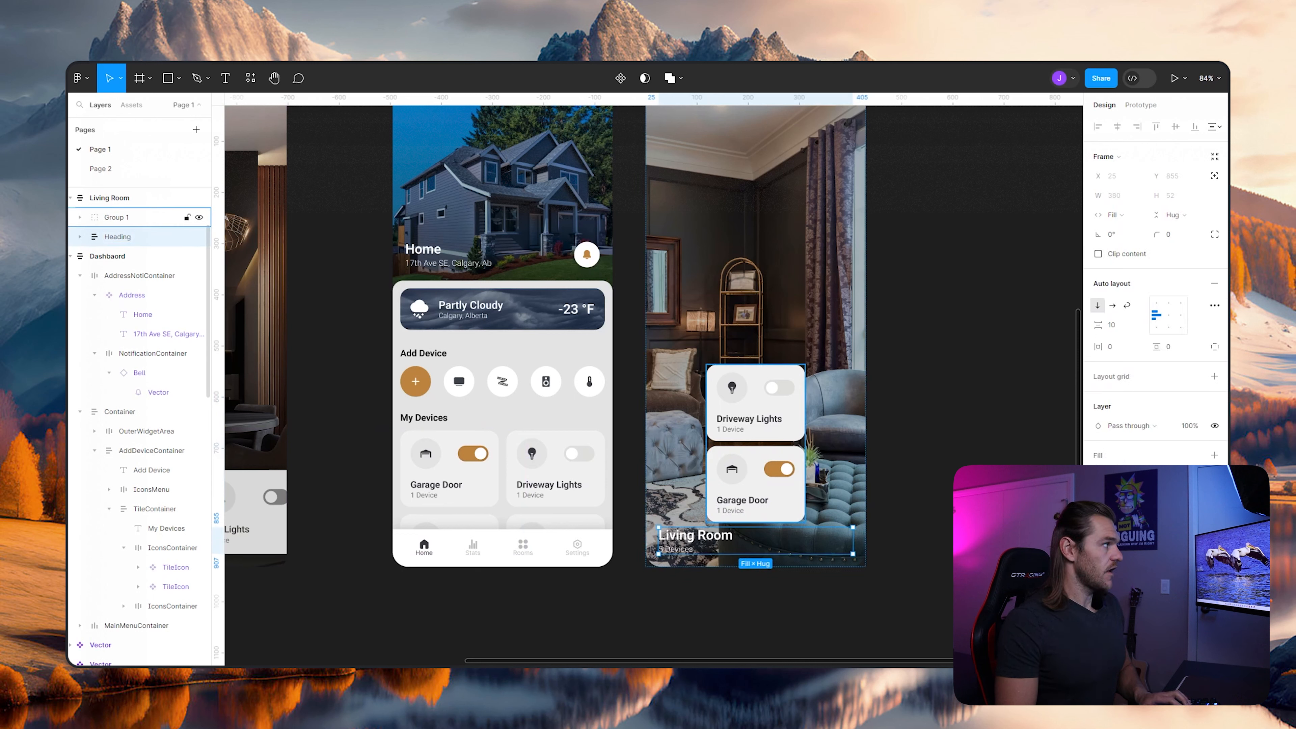
{"action": "key", "text": "ctrl+r"}
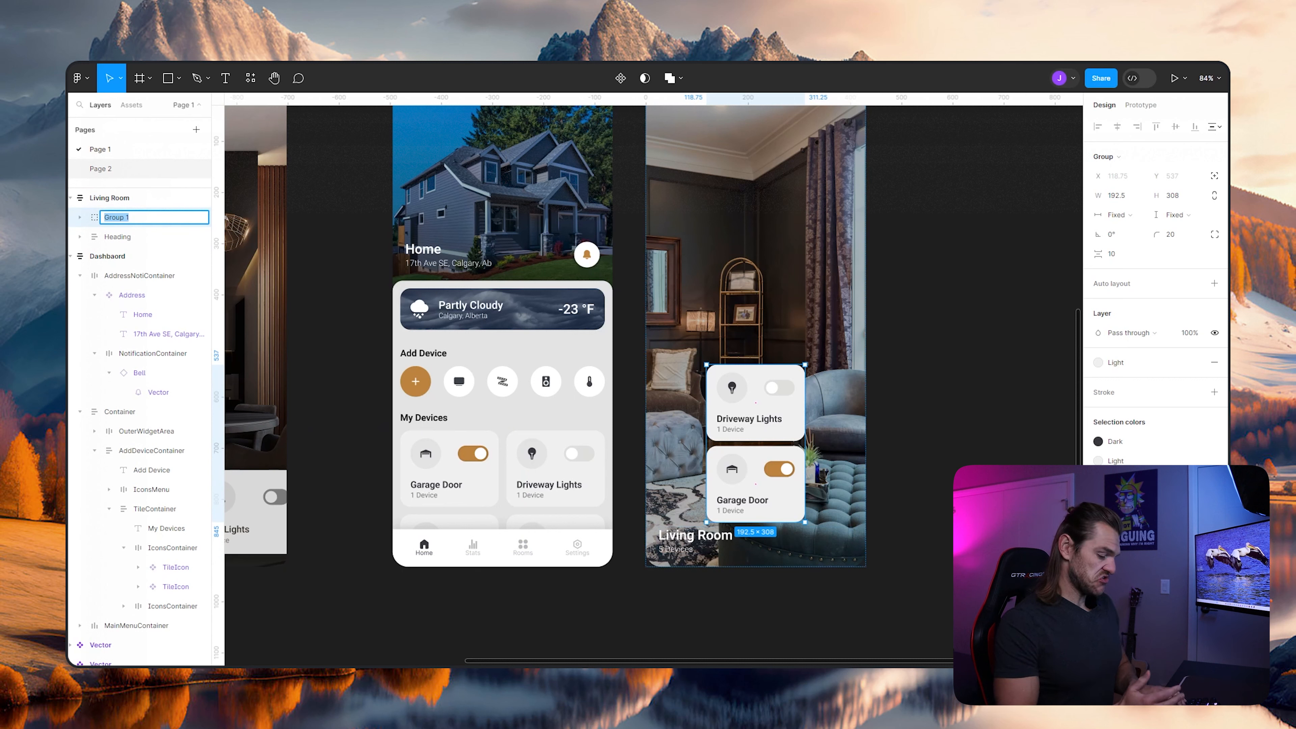
{"action": "key", "text": "Return"}
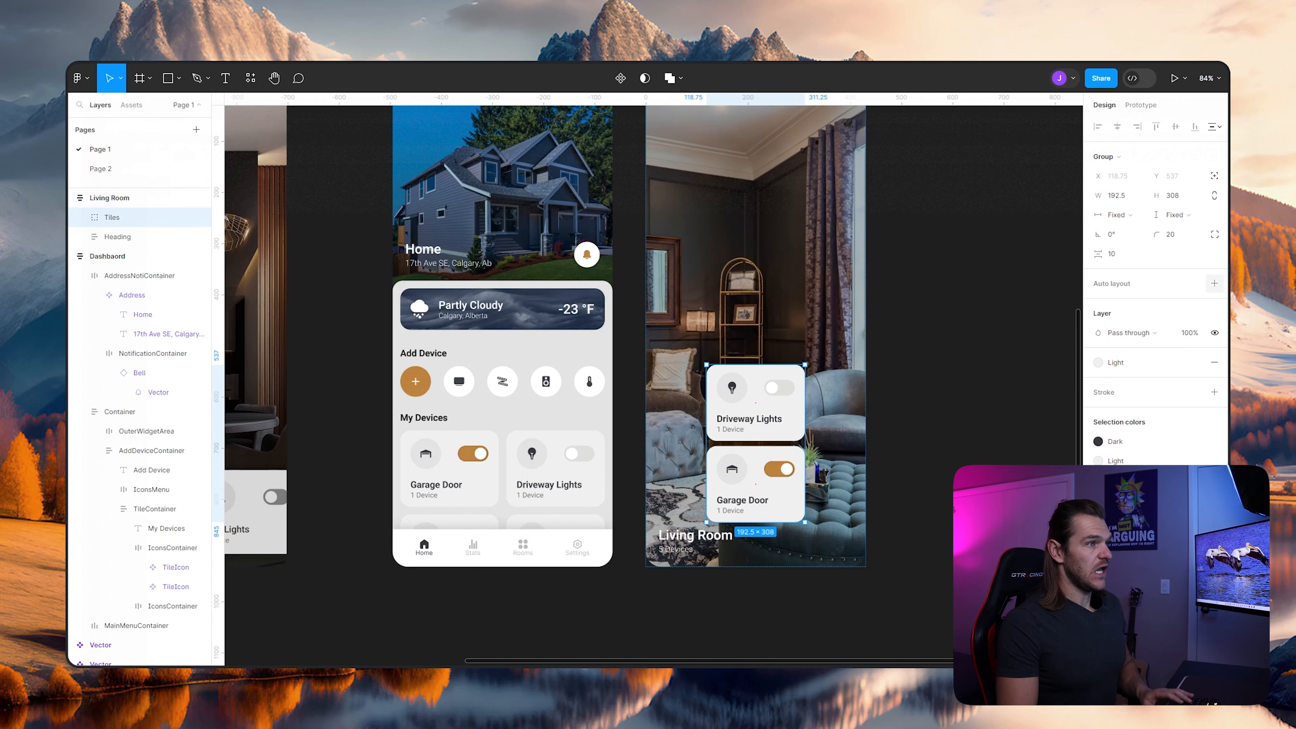
- Add auto layout to the Tiles group and set its direction to horizontal
{"action": "key", "text": "shift+a"}
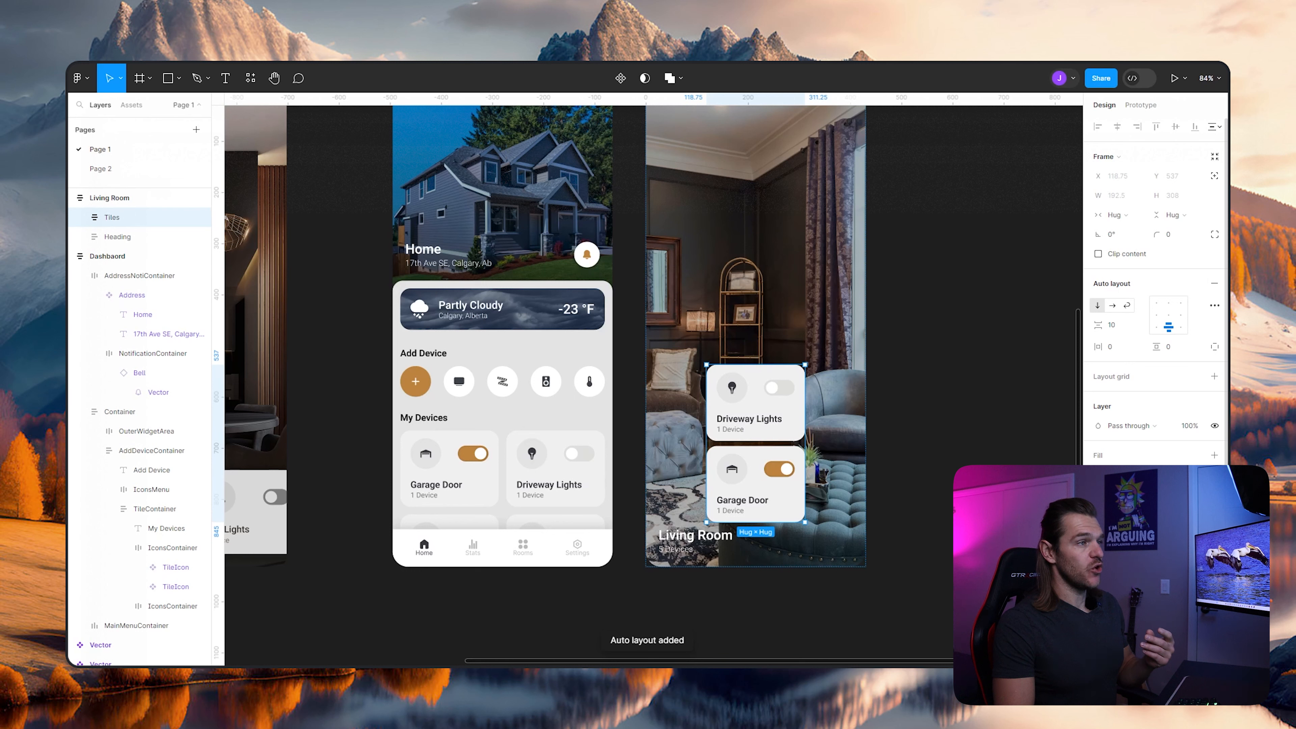
{"action": "left_click", "coordinate": [1112, 306]}
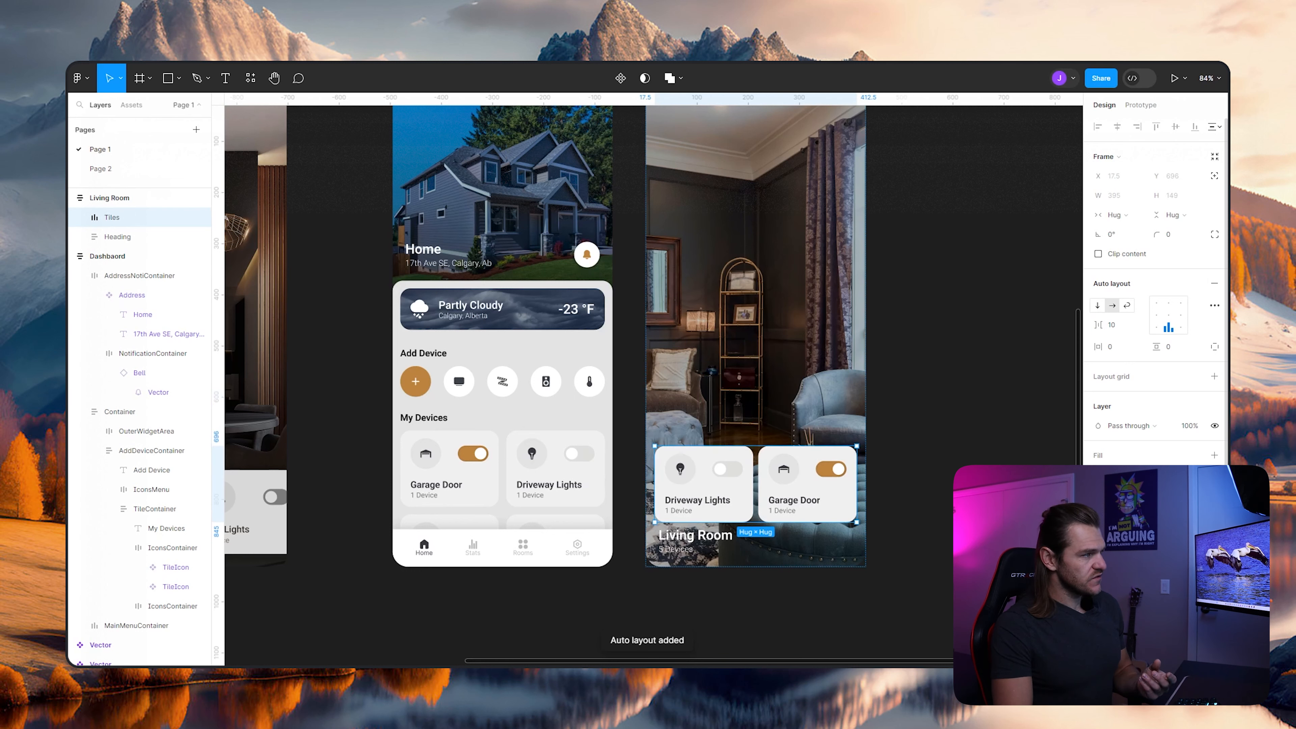
{"action": "left_click", "coordinate": [945, 409]}
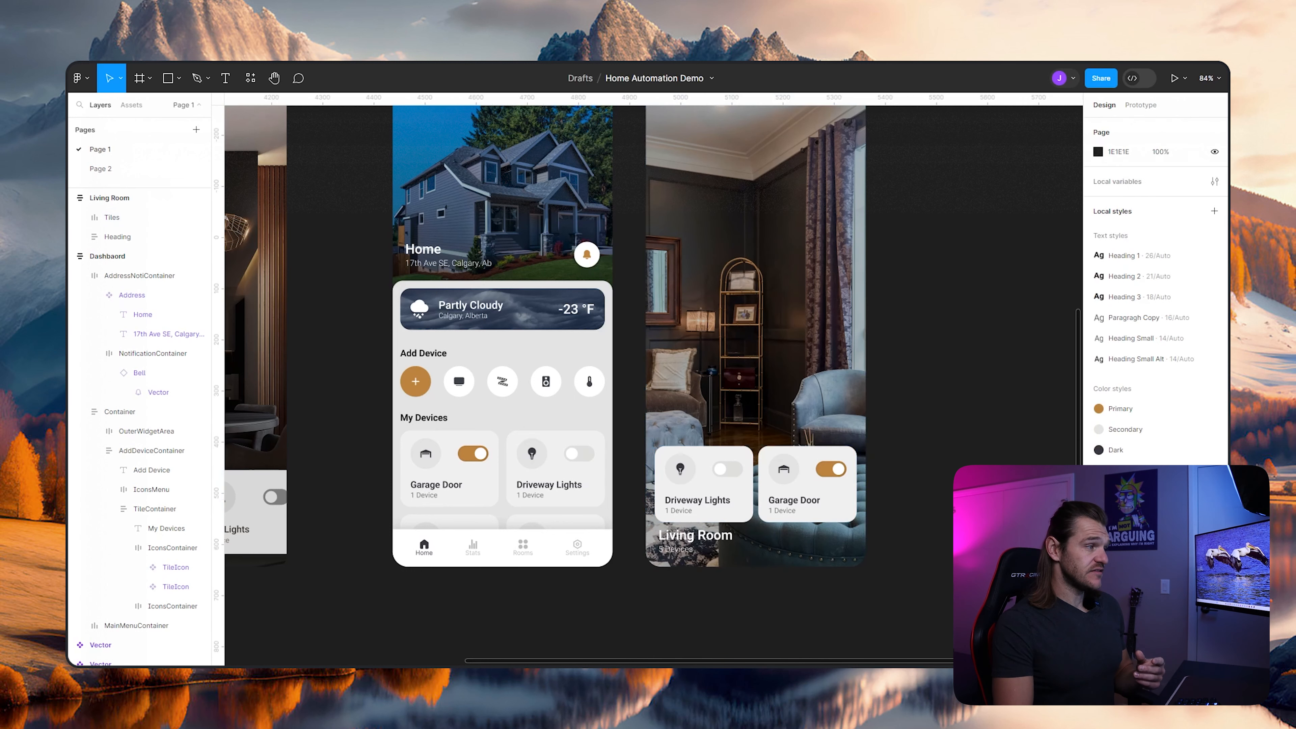
- Duplicate the Garage Door tile twice within the Living Room's Tiles row
{"action": "double_click", "coordinate": [807, 484]}
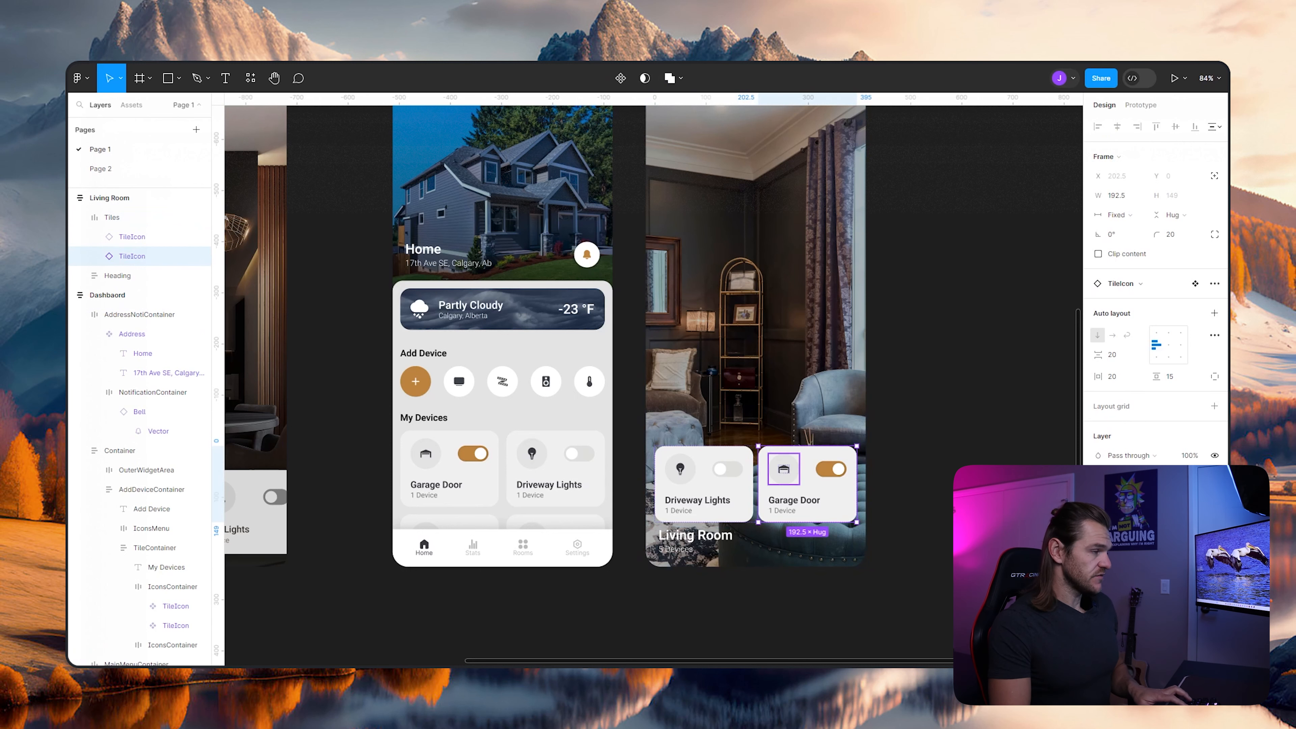
{"action": "key", "text": "ctrl+d"}
{"action": "key", "text": "ctrl+d"}
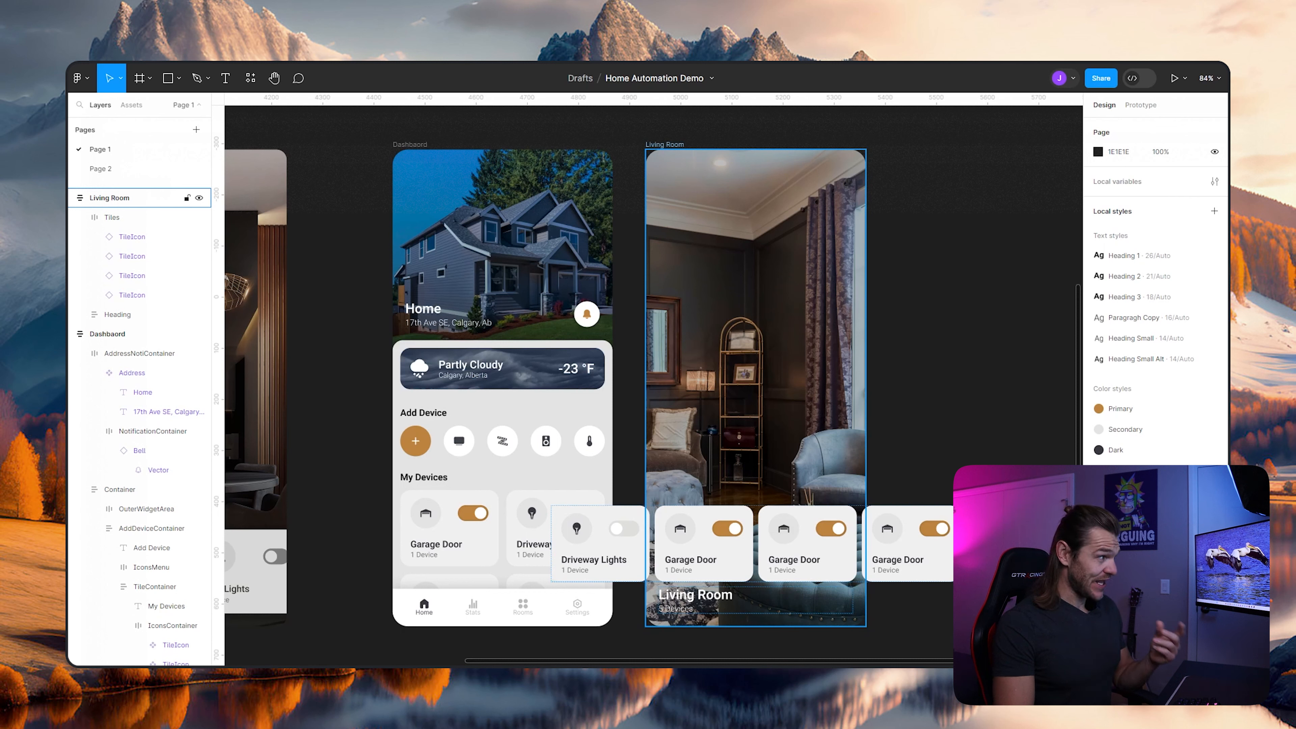
- Align the Living Room frame's auto layout content to the bottom left
{"action": "left_click", "coordinate": [109, 198]}
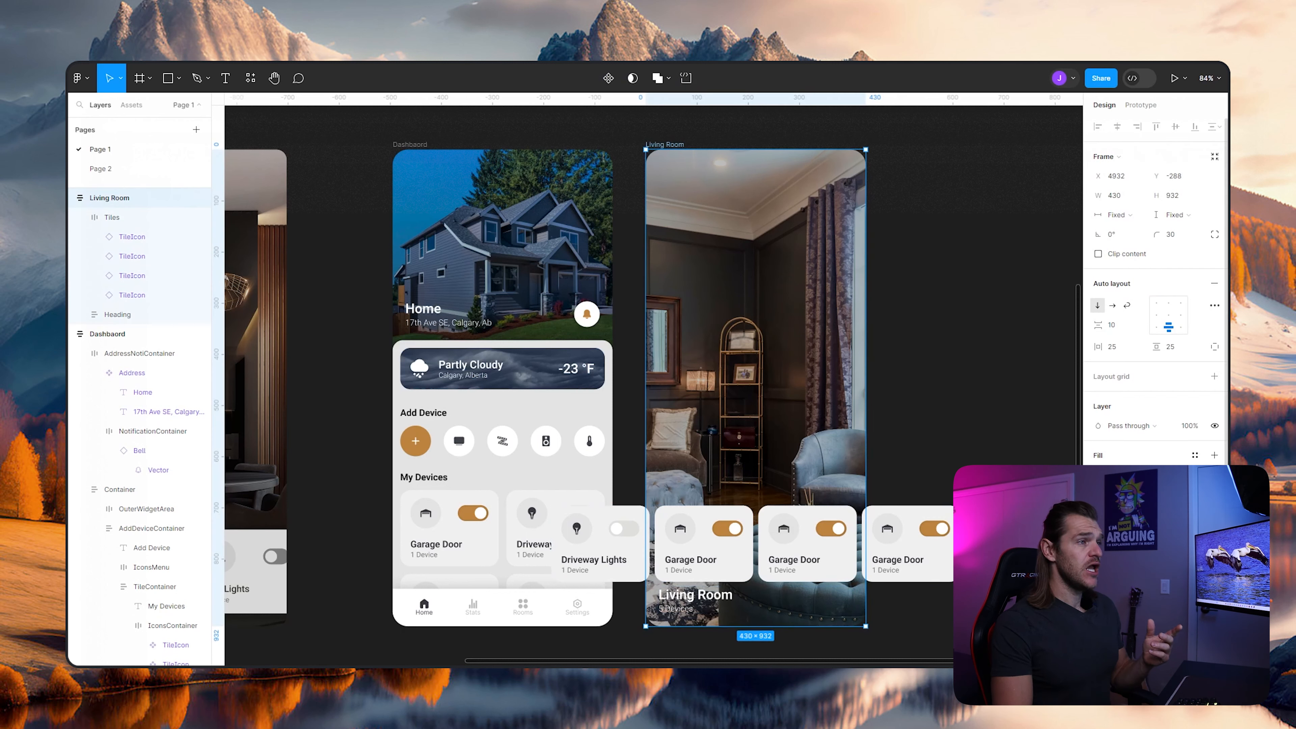
{"action": "left_click", "coordinate": [1156, 327]}
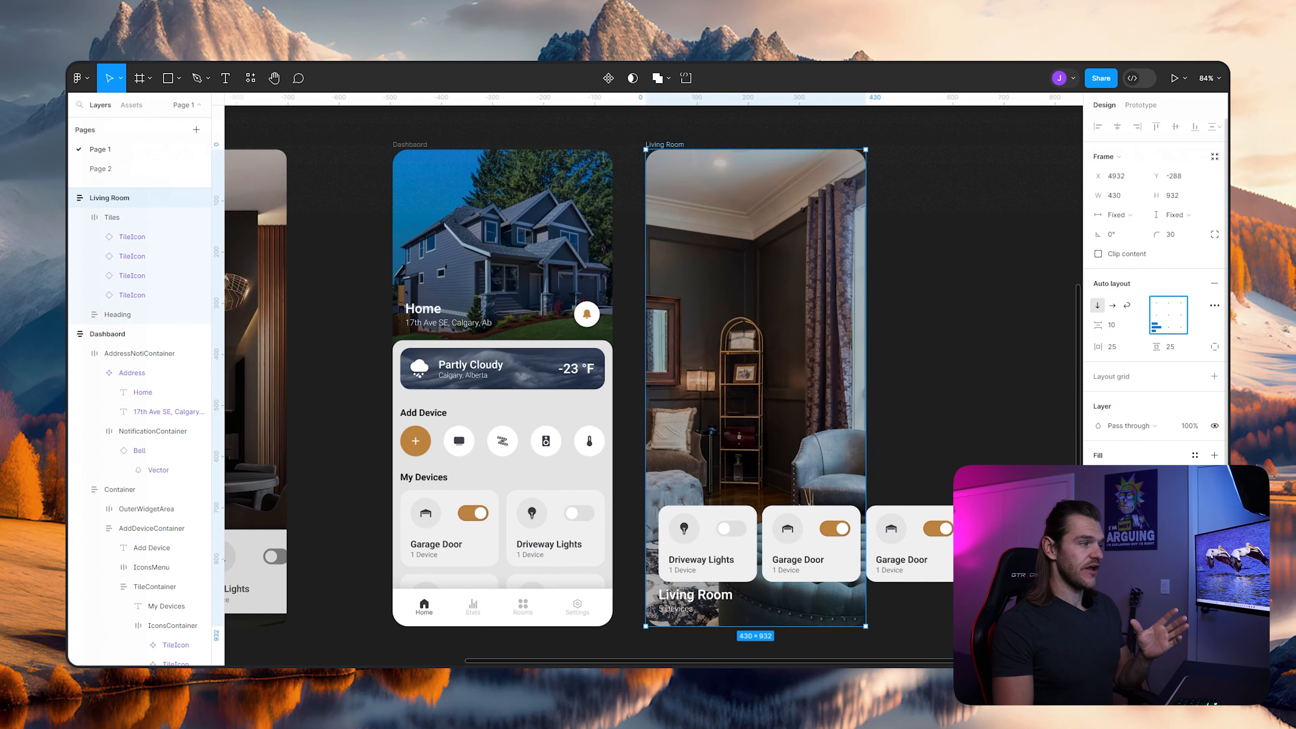
{"action": "key", "text": "Escape"}
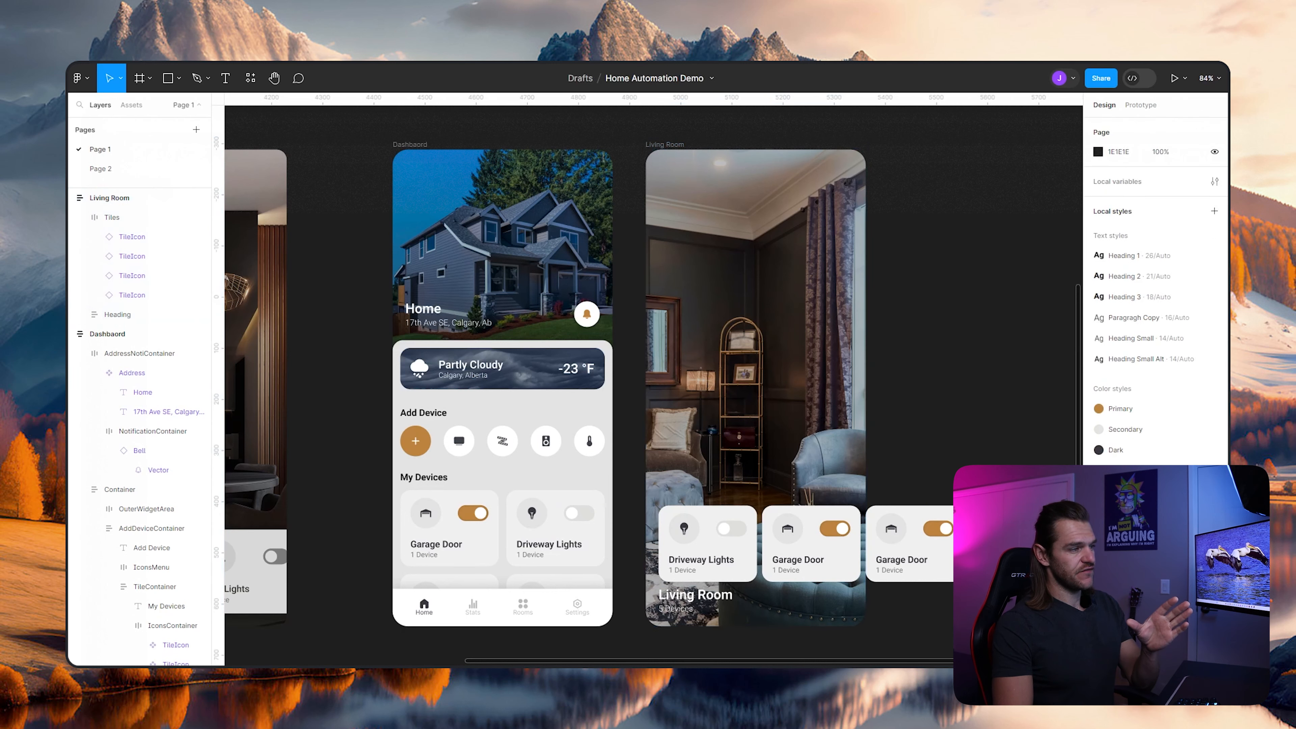
- Turn on Clip content for the Living Room frame
{"action": "left_click", "coordinate": [128, 197]}
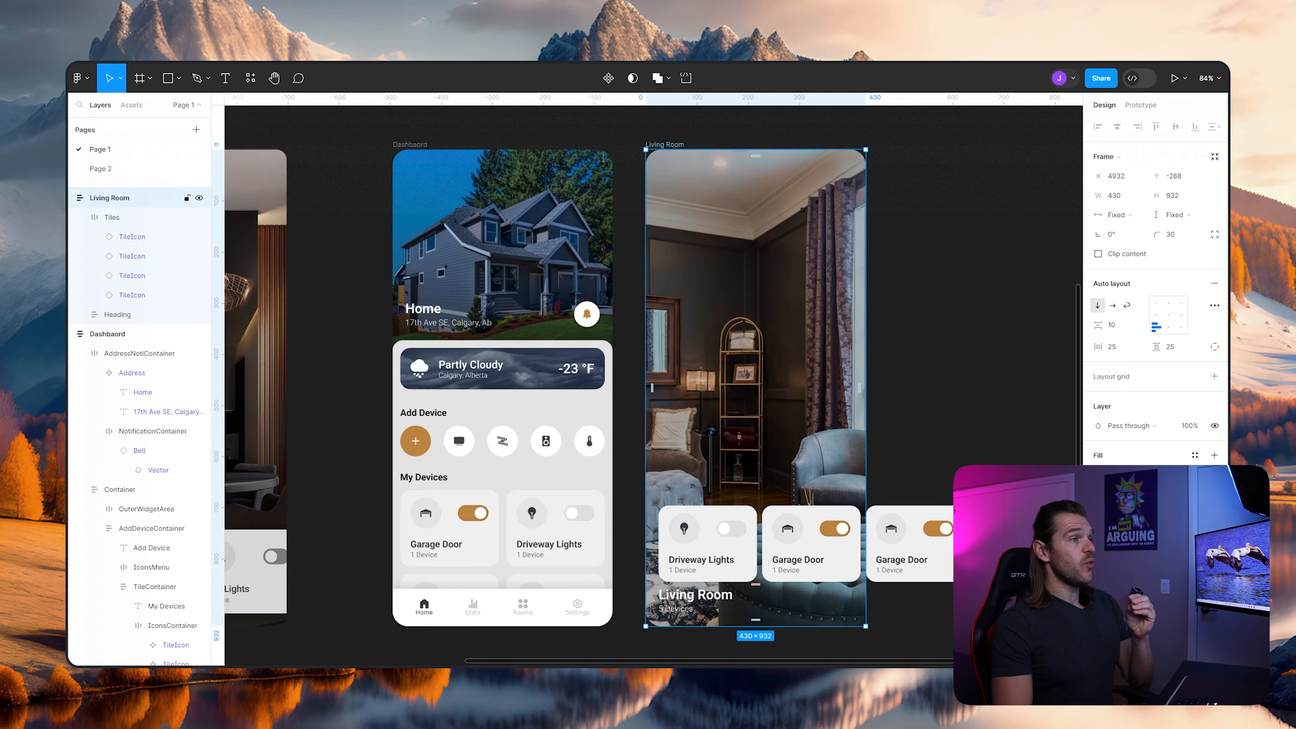
{"action": "key", "text": "Escape"}
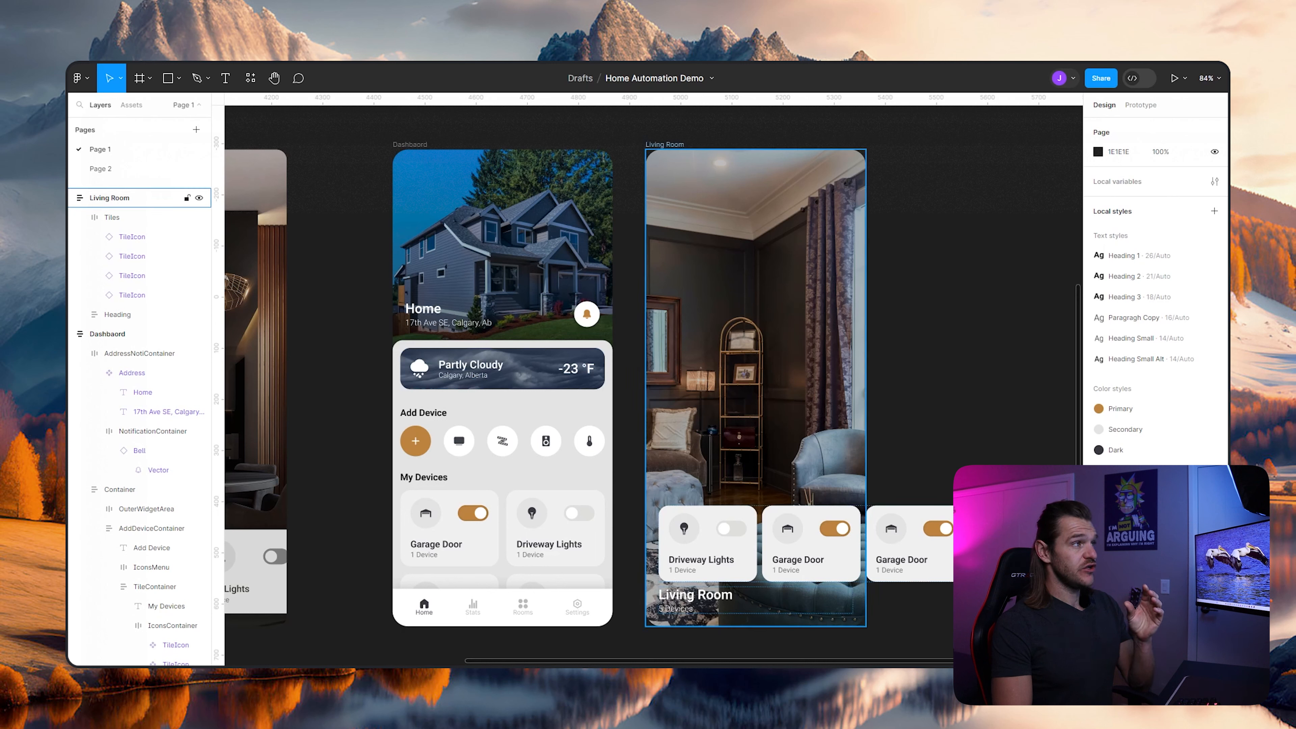
{"action": "left_click", "coordinate": [127, 198]}
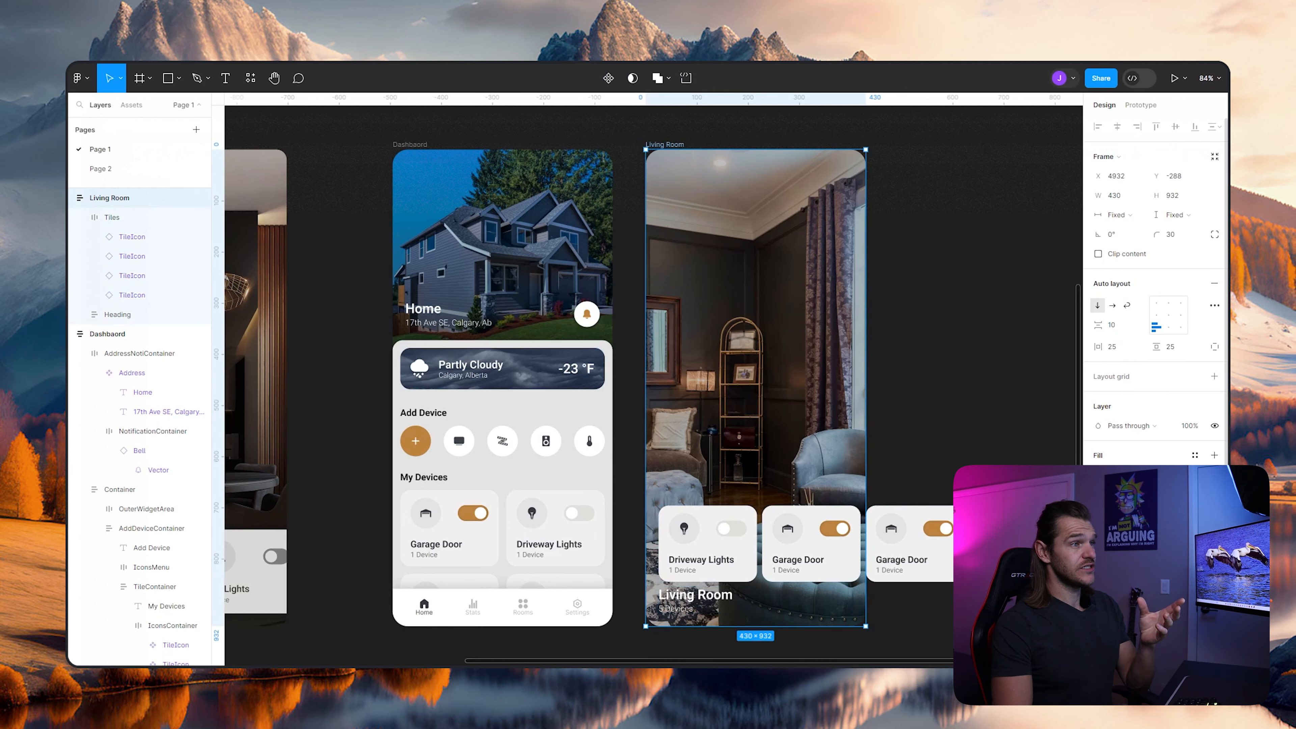
{"action": "left_click", "coordinate": [1098, 253]}
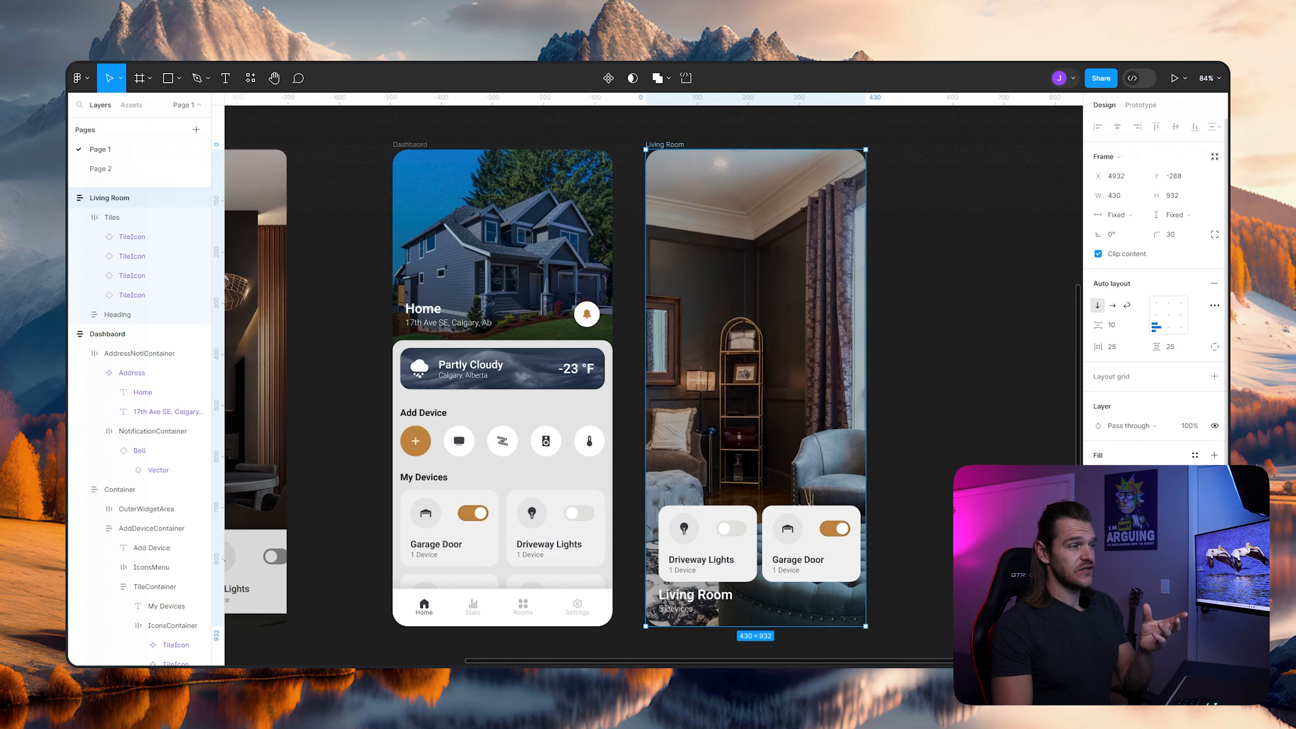
{"action": "key", "text": "Escape"}
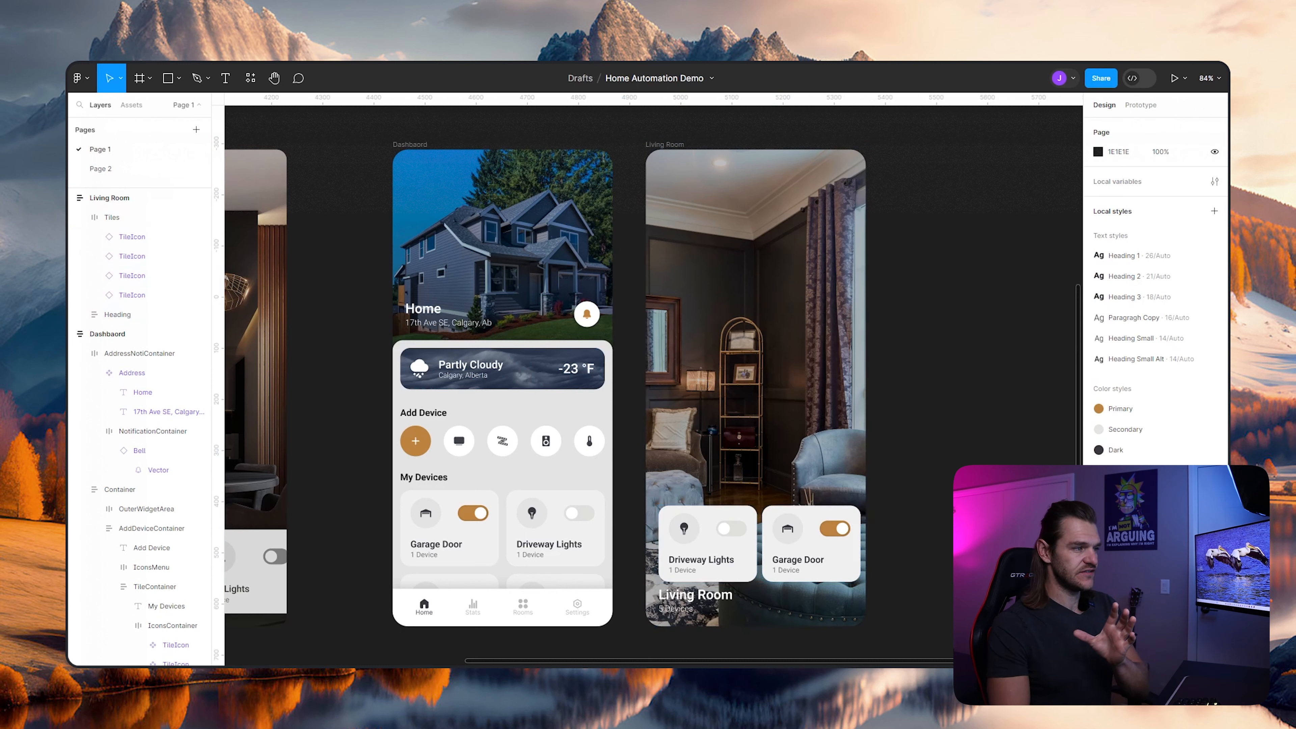
- Reorder the Living Room frame's layers so the Tiles row sits below the Heading
{"action": "scroll", "coordinate": [653, 377], "scroll_direction": "left", "scroll_amount": 3}
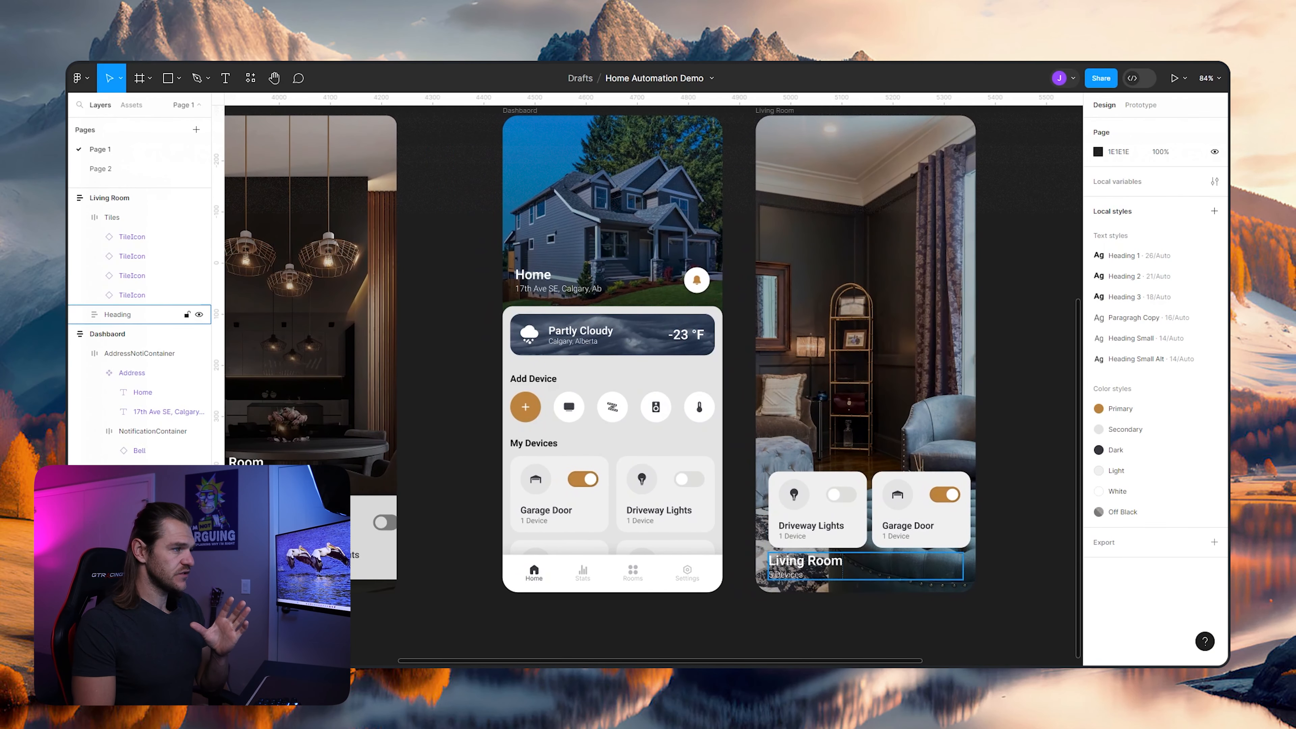
{"action": "left_click", "coordinate": [111, 217]}
{"action": "scroll", "coordinate": [118, 312], "scroll_direction": "up", "scroll_amount": 1}
{"action": "left_click", "coordinate": [80, 278]}
{"action": "left_click_drag", "start_coordinate": [112, 279], "coordinate": [112, 305]}
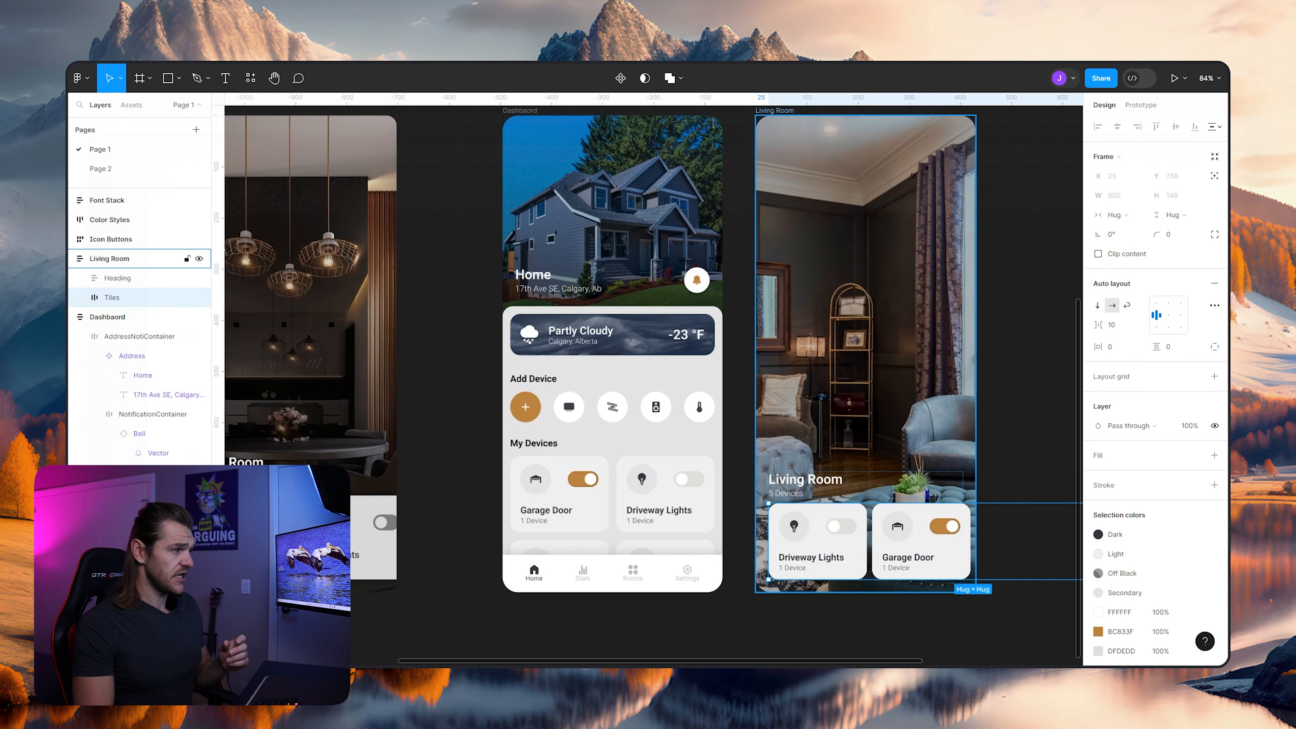
{"action": "key", "text": "Escape"}
- Set the opacity of the Living Room frame's black overlay fill to 100%
{"action": "scroll", "coordinate": [346, 351], "scroll_direction": "down", "scroll_amount": 1}
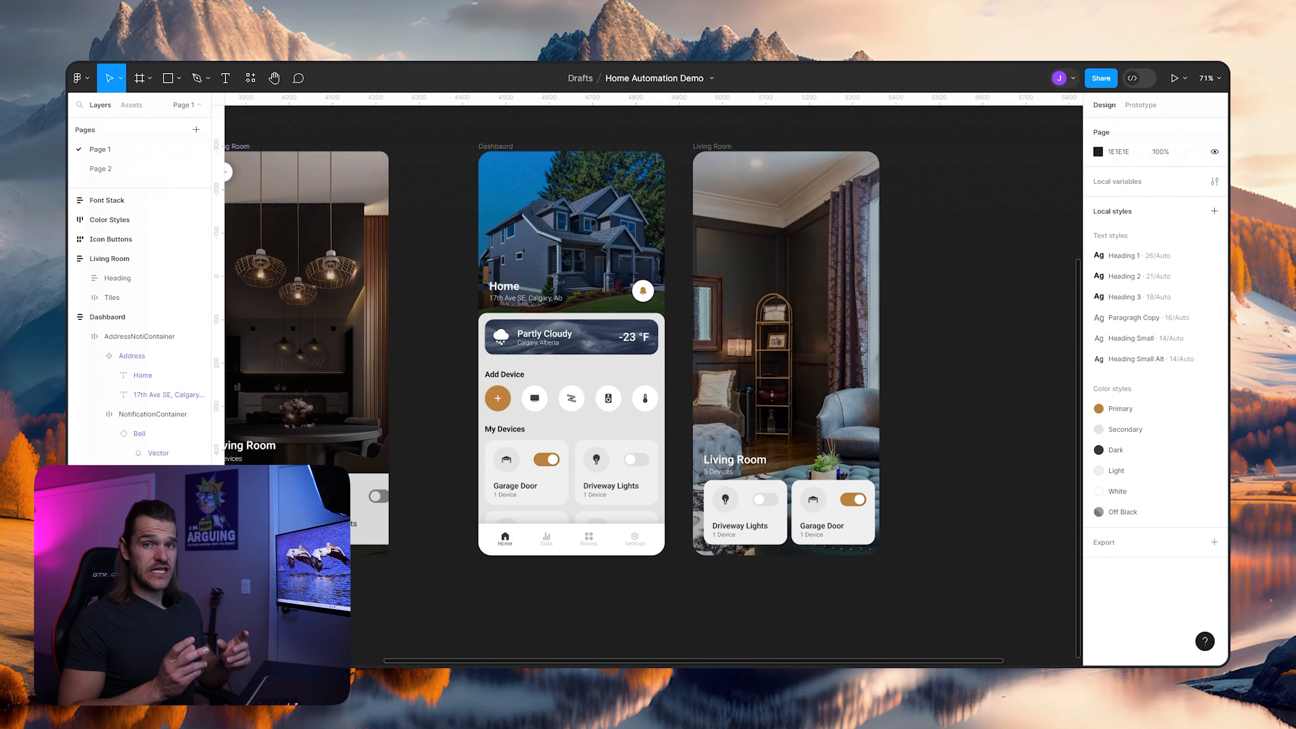
{"action": "scroll", "coordinate": [750, 467], "scroll_direction": "up", "scroll_amount": 3}
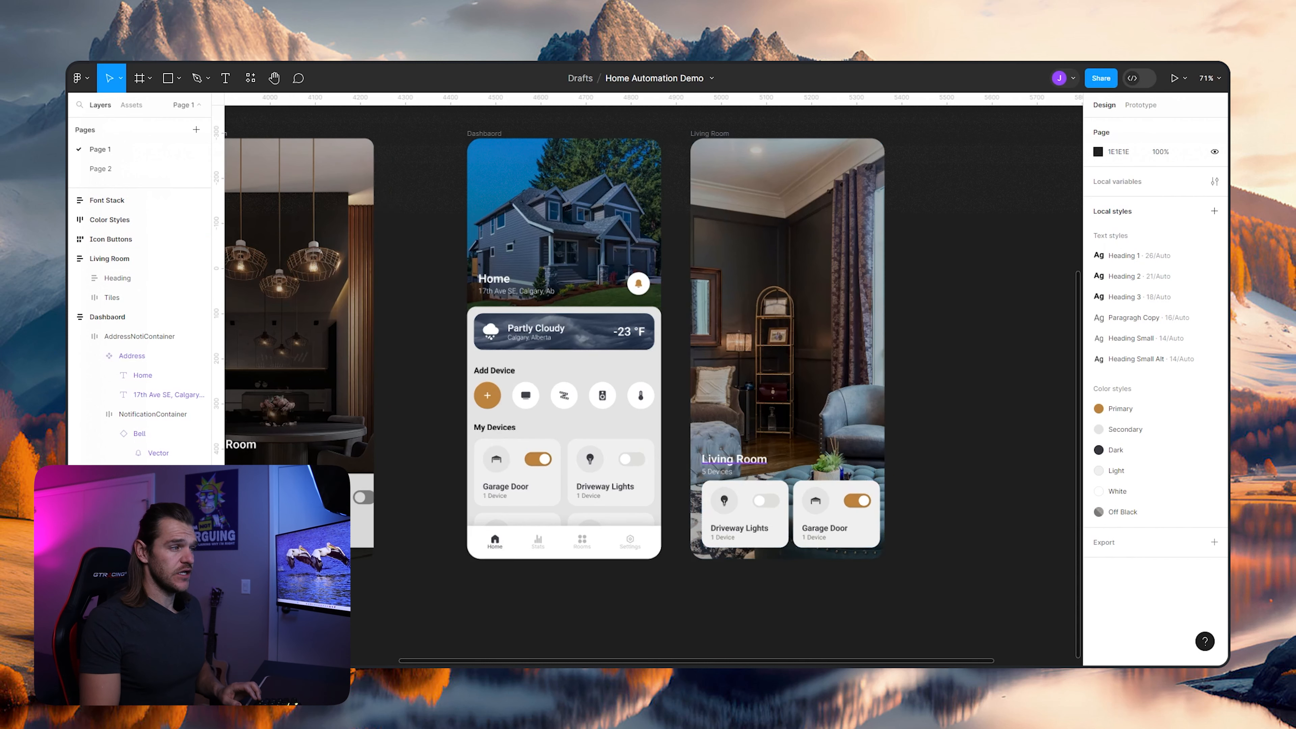
{"action": "scroll", "coordinate": [750, 401], "scroll_direction": "down", "scroll_amount": 4}
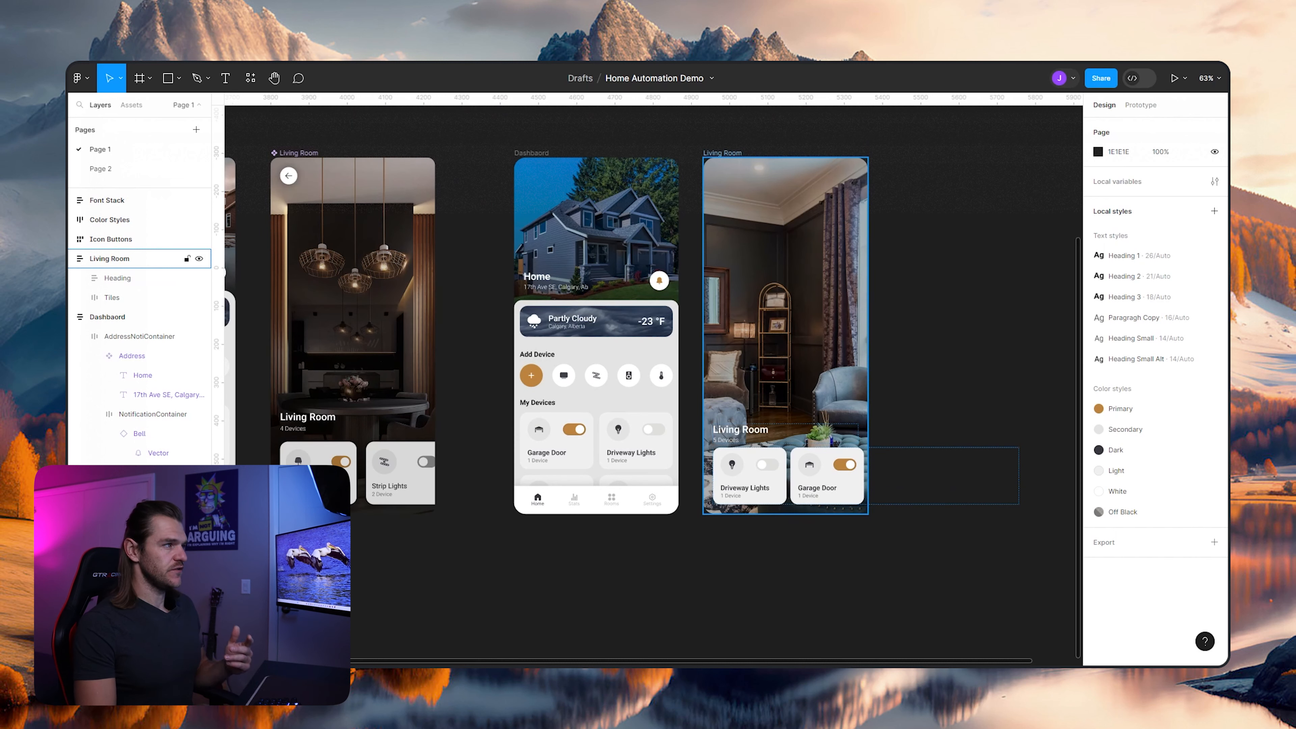
{"action": "left_click", "coordinate": [138, 258]}
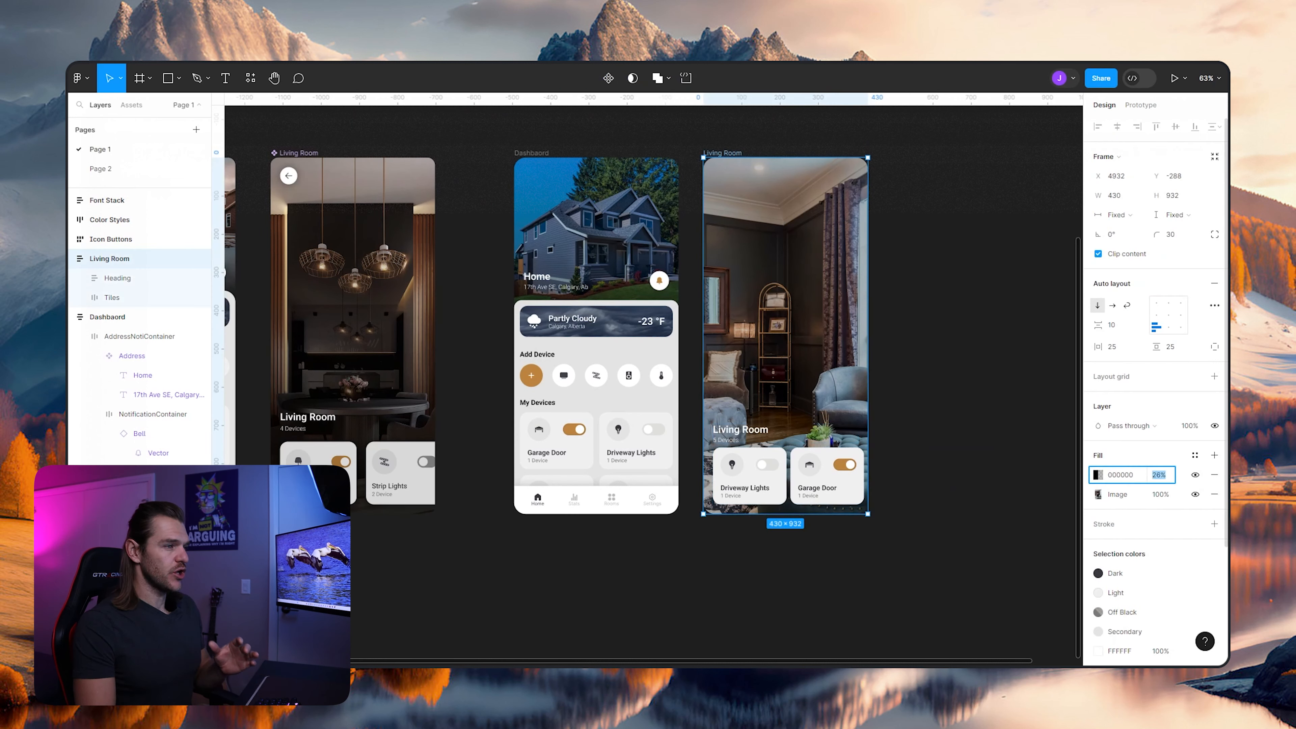
{"action": "type", "text": "100"}
{"action": "key", "text": "Return"}
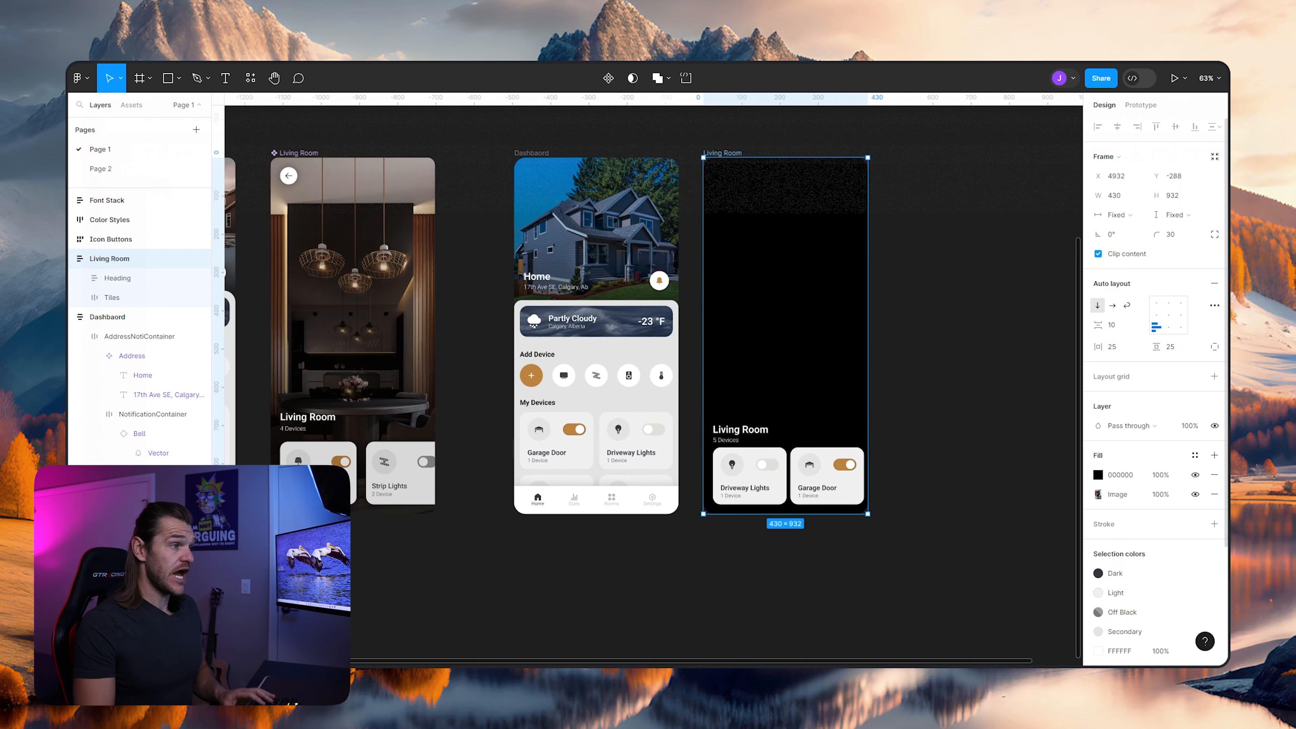
- Convert the Living Room's black fill to a linear gradient from 0% opacity at the image's top to 100% black at its bottom
{"action": "left_click", "coordinate": [1098, 475]}
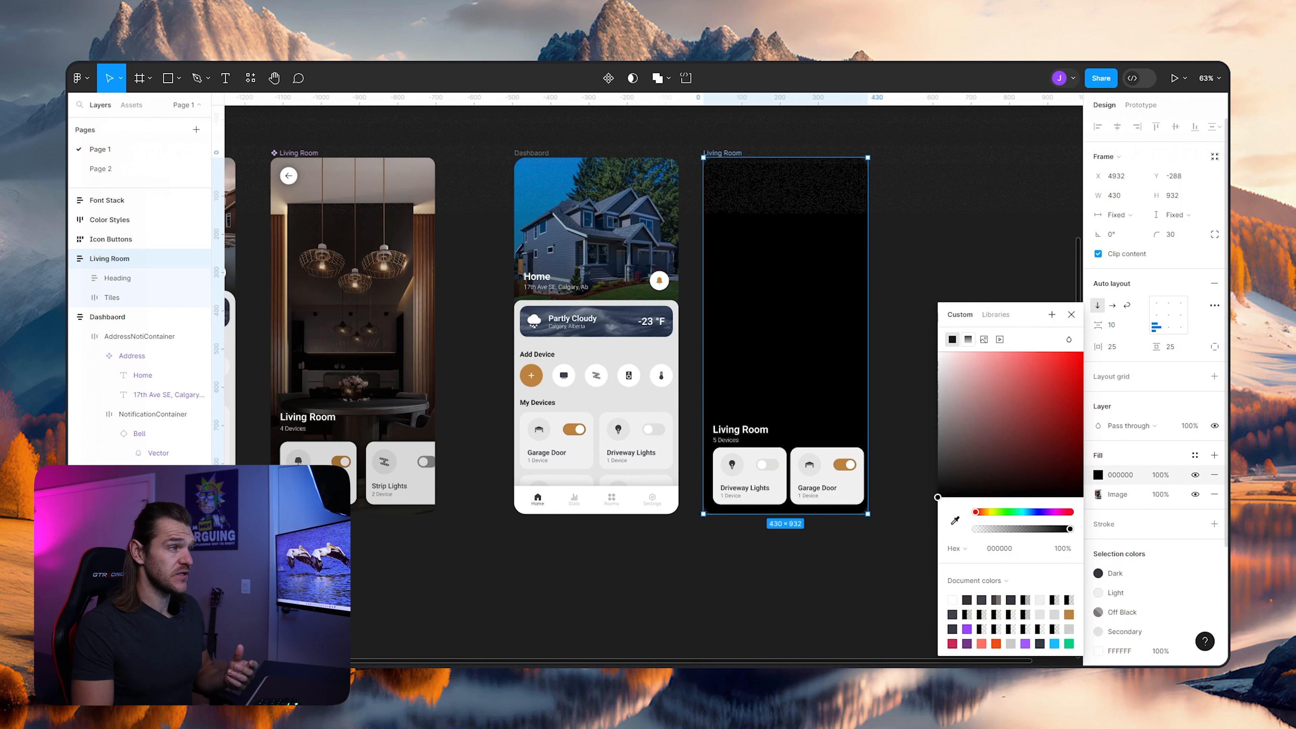
{"action": "left_click", "coordinate": [968, 339]}
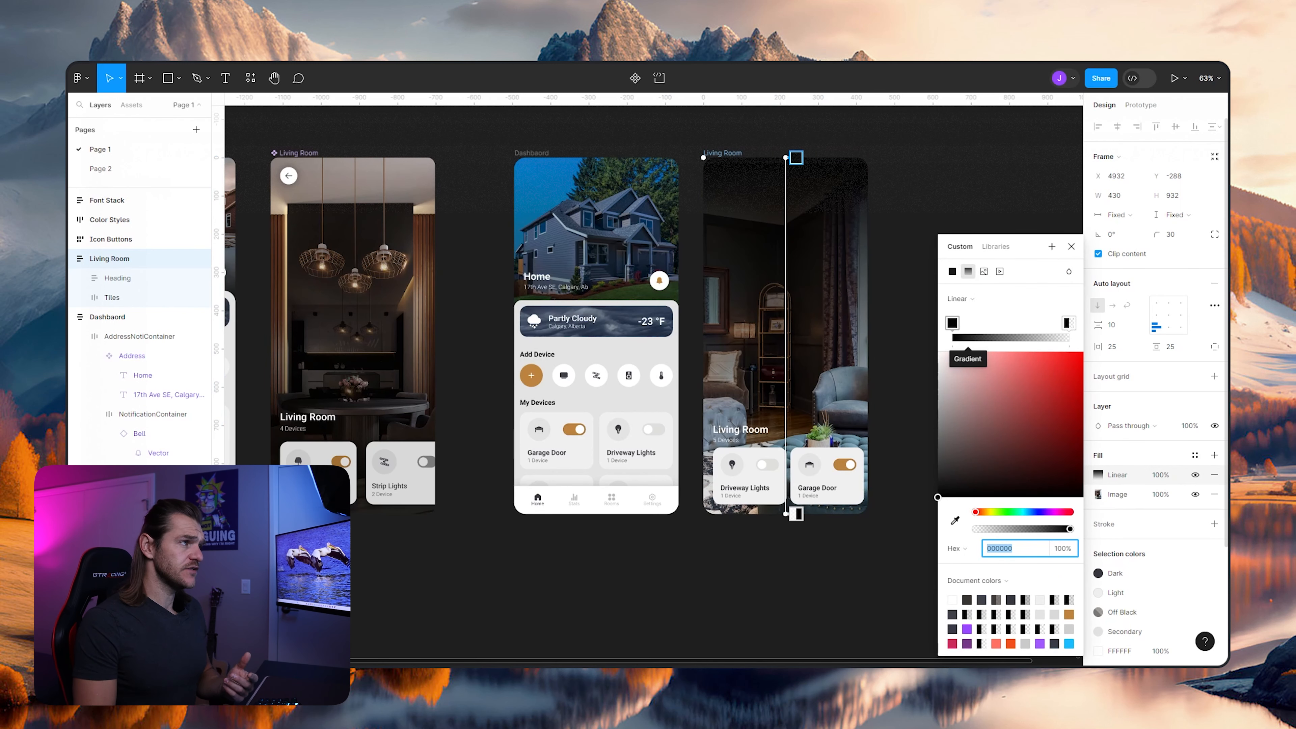
{"action": "left_click", "coordinate": [1069, 323]}
{"action": "left_click_drag", "start_coordinate": [975, 529], "coordinate": [1089, 529]}
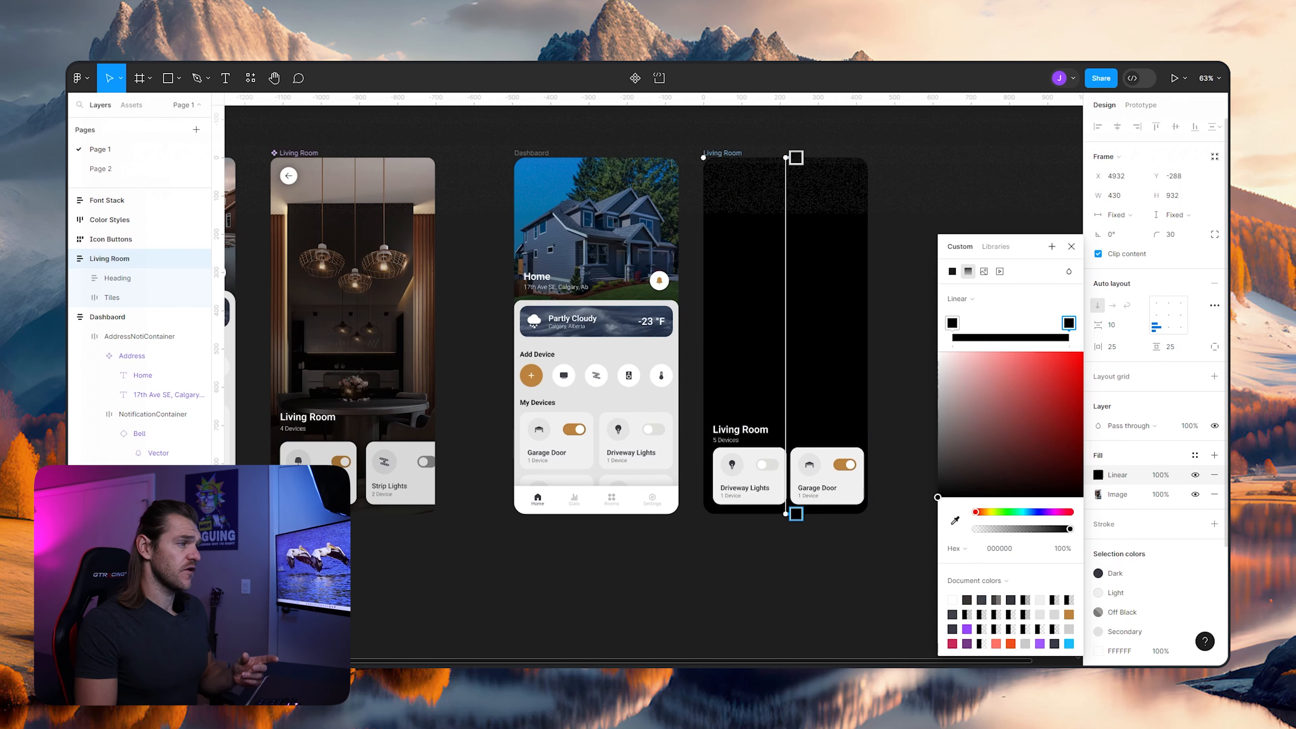
{"action": "left_click", "coordinate": [952, 323]}
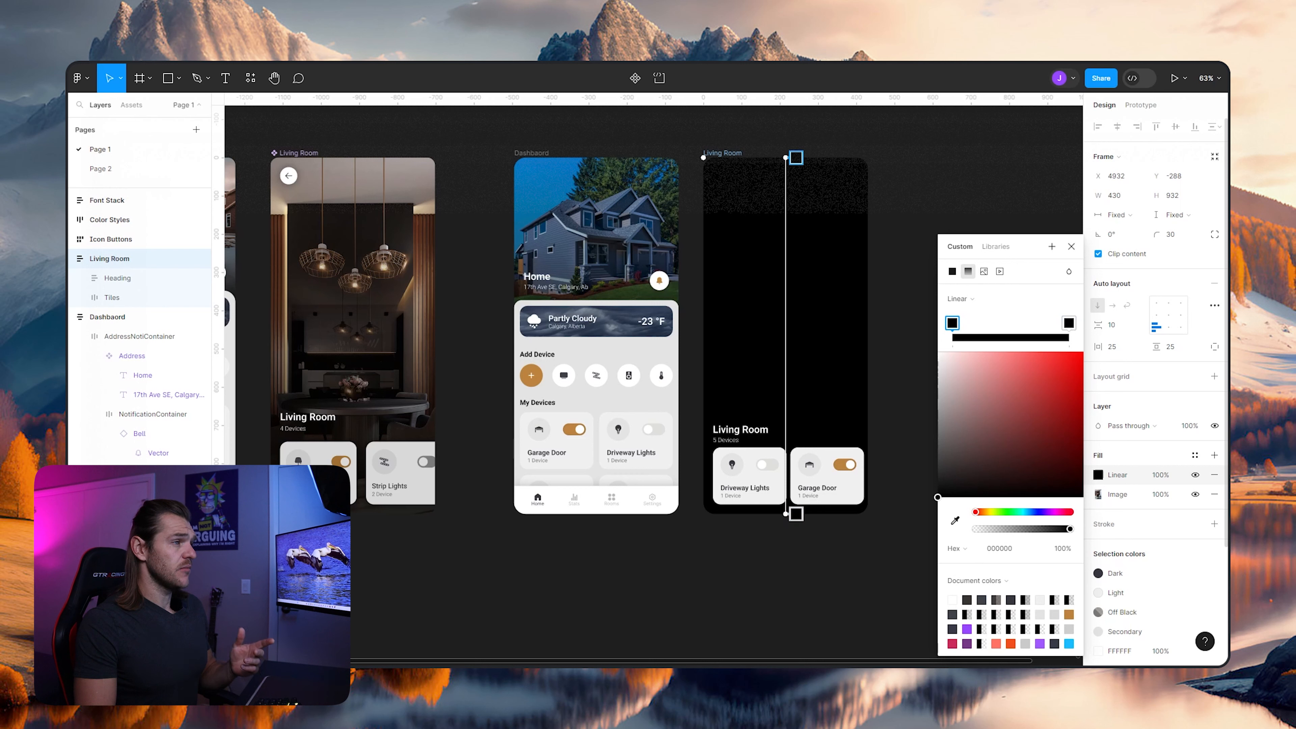
{"action": "left_click_drag", "start_coordinate": [1070, 529], "coordinate": [975, 529]}
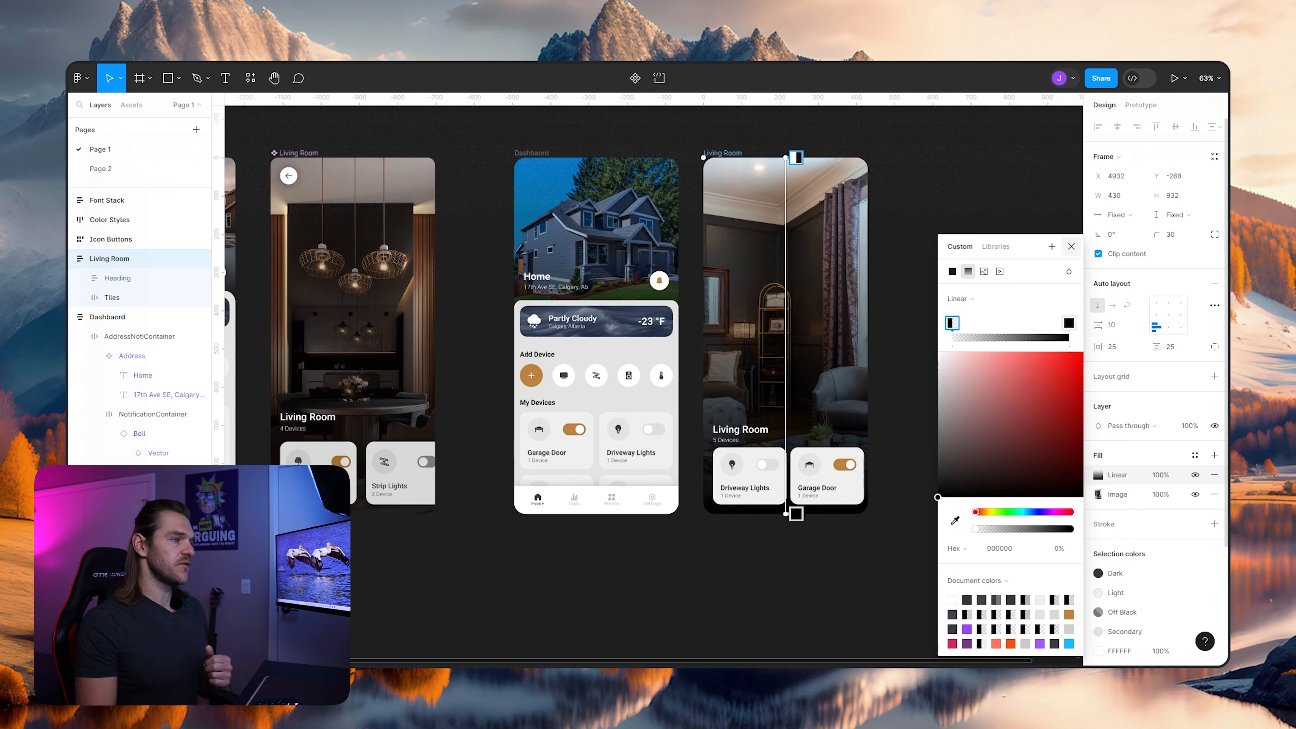
{"action": "key", "text": "Escape"}
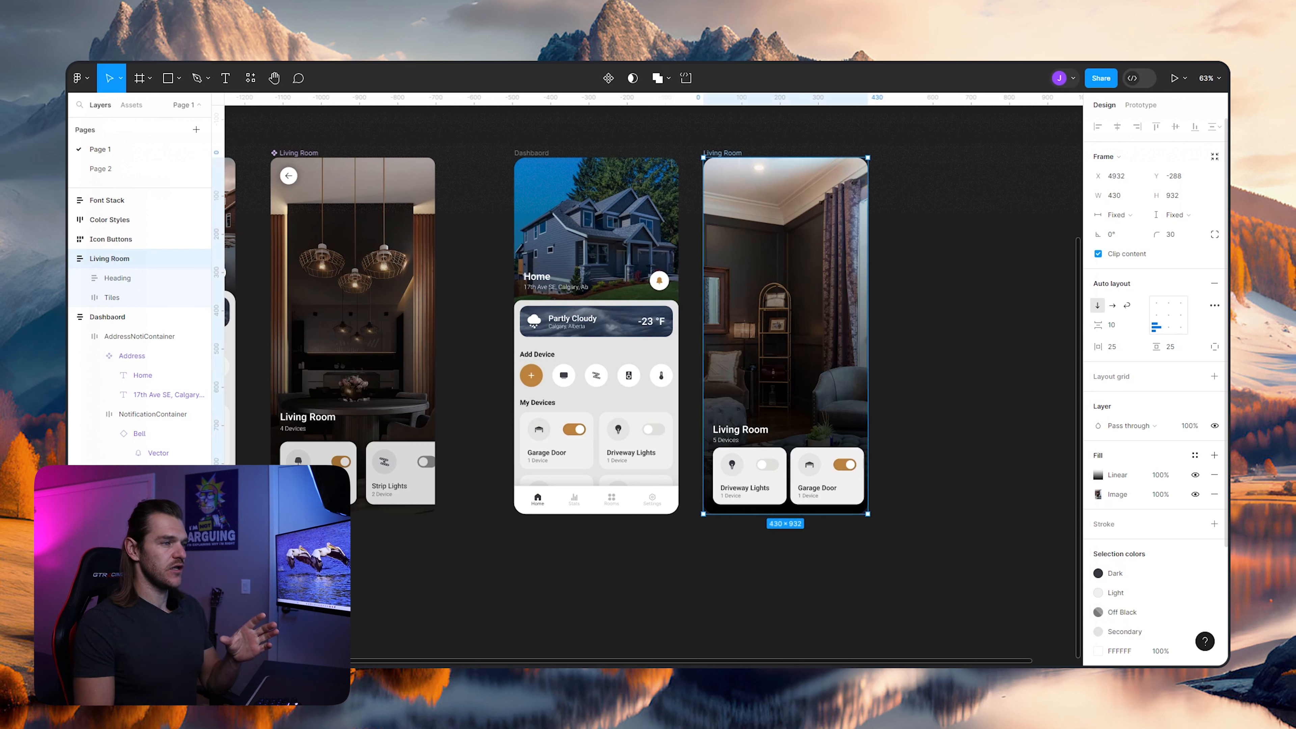
- Slightly lower the exposure and raise the contrast of the Living Room frame's image fill
{"action": "left_click", "coordinate": [1098, 494]}
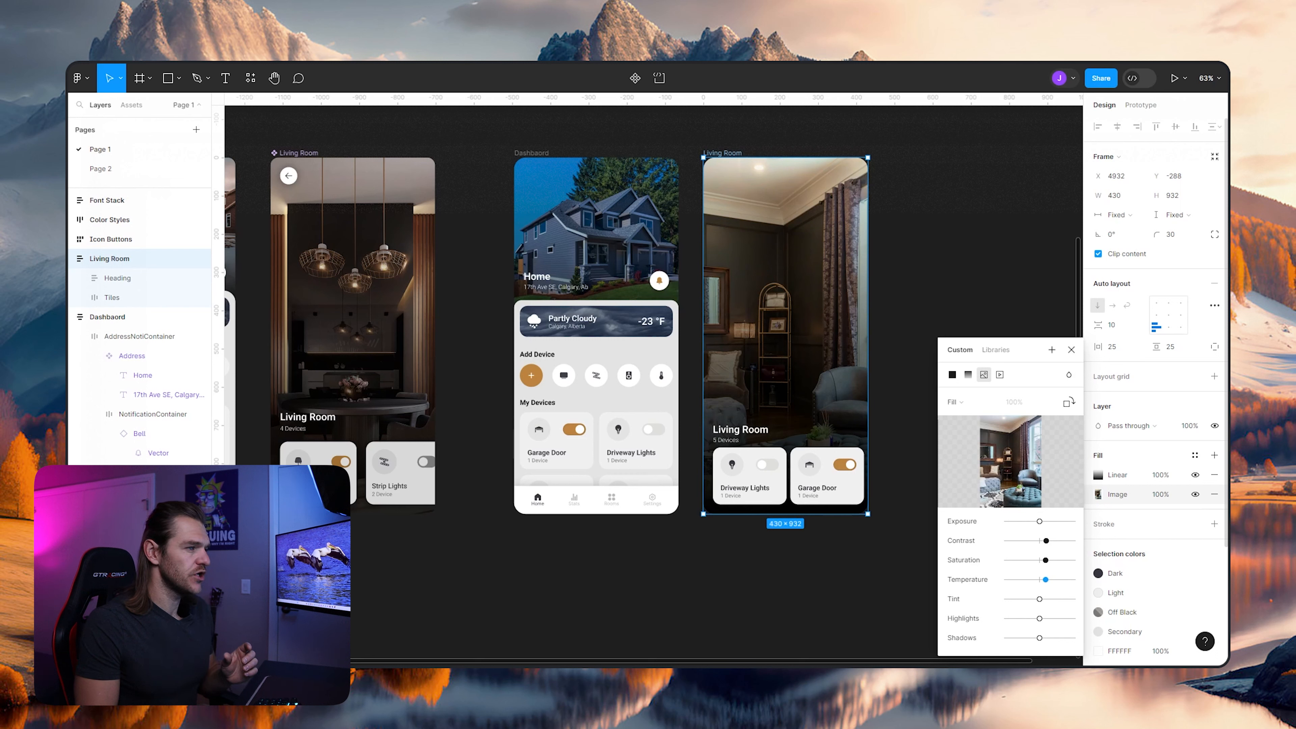
{"action": "left_click_drag", "start_coordinate": [1039, 522], "coordinate": [1048, 541]}
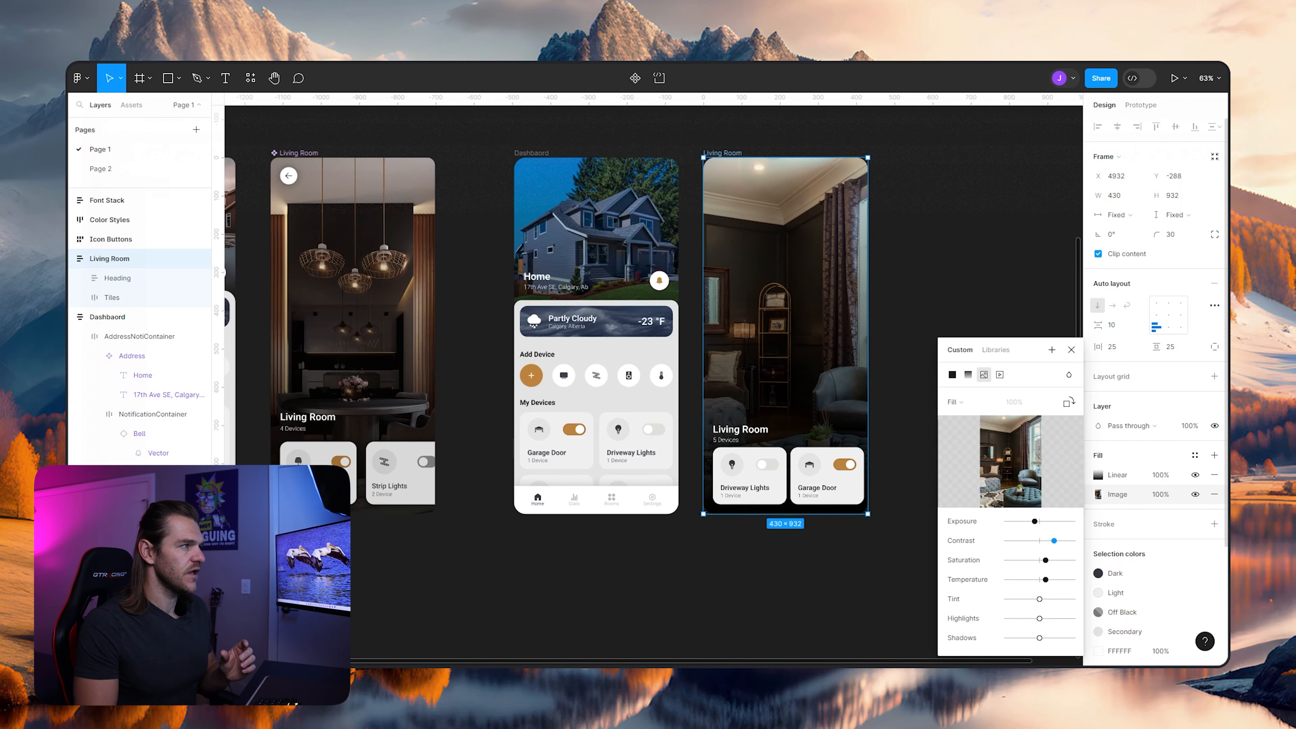
{"action": "left_click", "coordinate": [905, 255]}
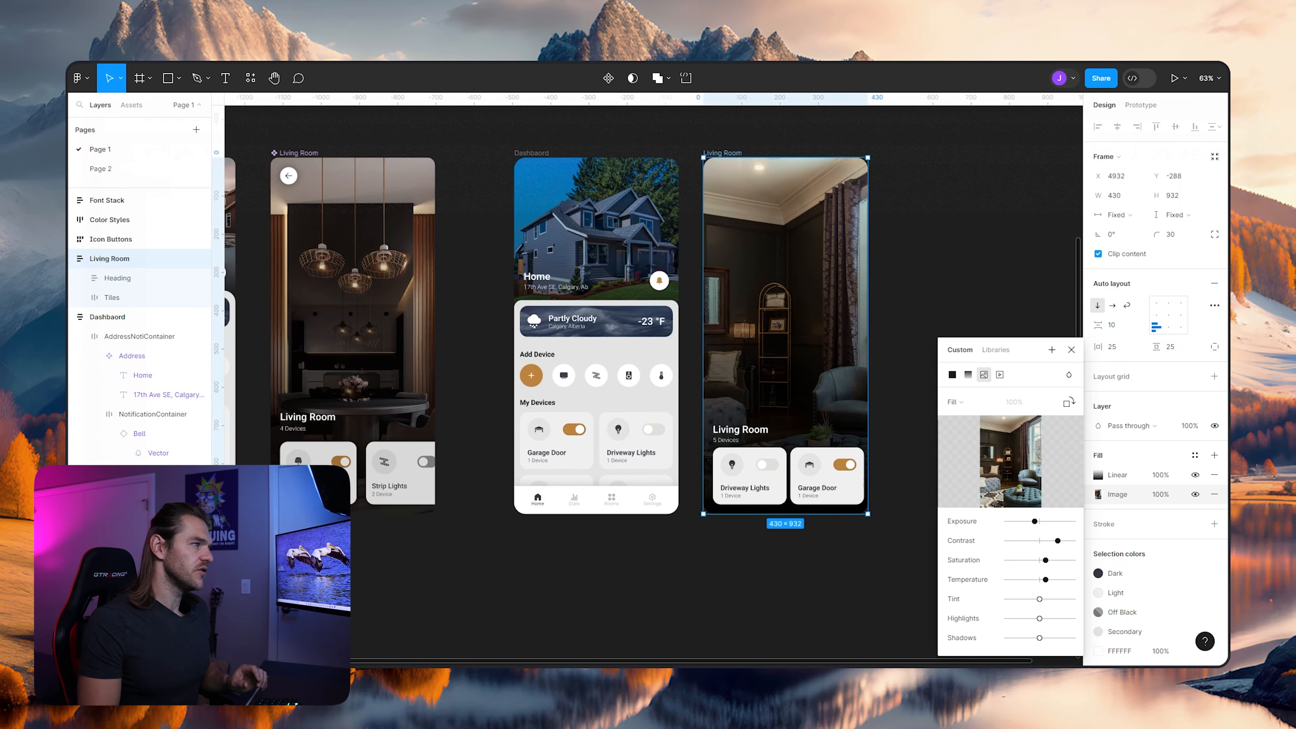
- Change the title of the Driveway Lights tile on the Living Room screen to "Left Light"
{"action": "scroll", "coordinate": [865, 239], "scroll_direction": "up", "scroll_amount": 4}
{"action": "scroll", "coordinate": [829, 239], "scroll_direction": "down", "scroll_amount": 4}
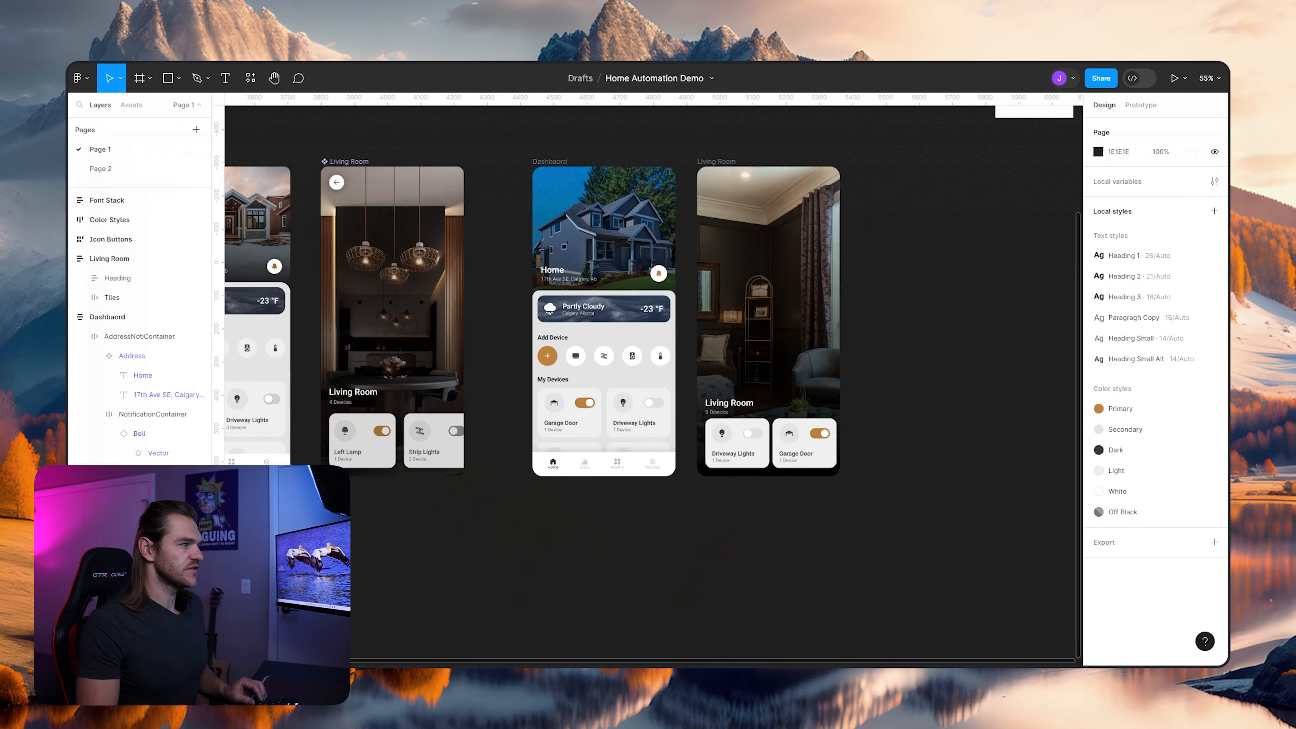
{"action": "scroll", "coordinate": [909, 302], "scroll_direction": "up", "scroll_amount": 2}
{"action": "scroll", "coordinate": [893, 301], "scroll_direction": "down", "scroll_amount": 1}
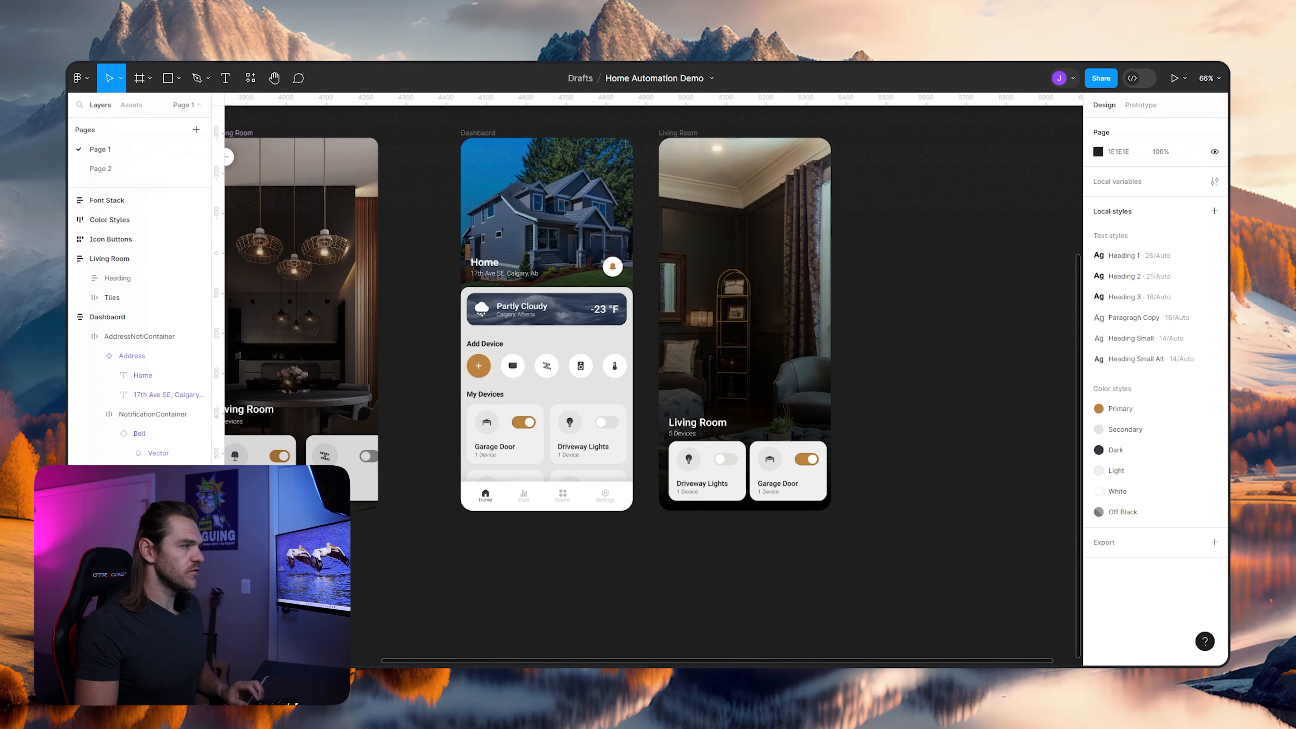
{"action": "scroll", "coordinate": [846, 428], "scroll_direction": "up", "scroll_amount": 3}
{"action": "scroll", "coordinate": [653, 377], "scroll_direction": "left", "scroll_amount": 5}
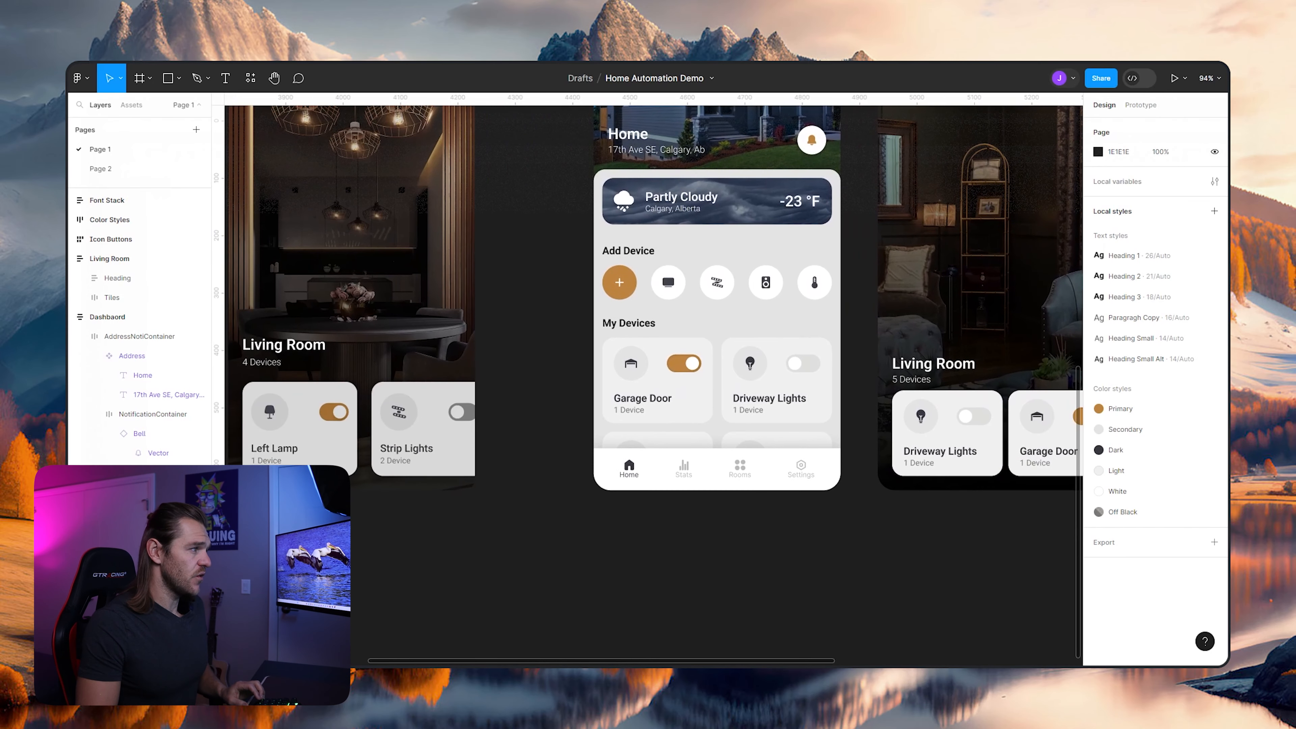
{"action": "scroll", "coordinate": [766, 459], "scroll_direction": "right", "scroll_amount": 5}
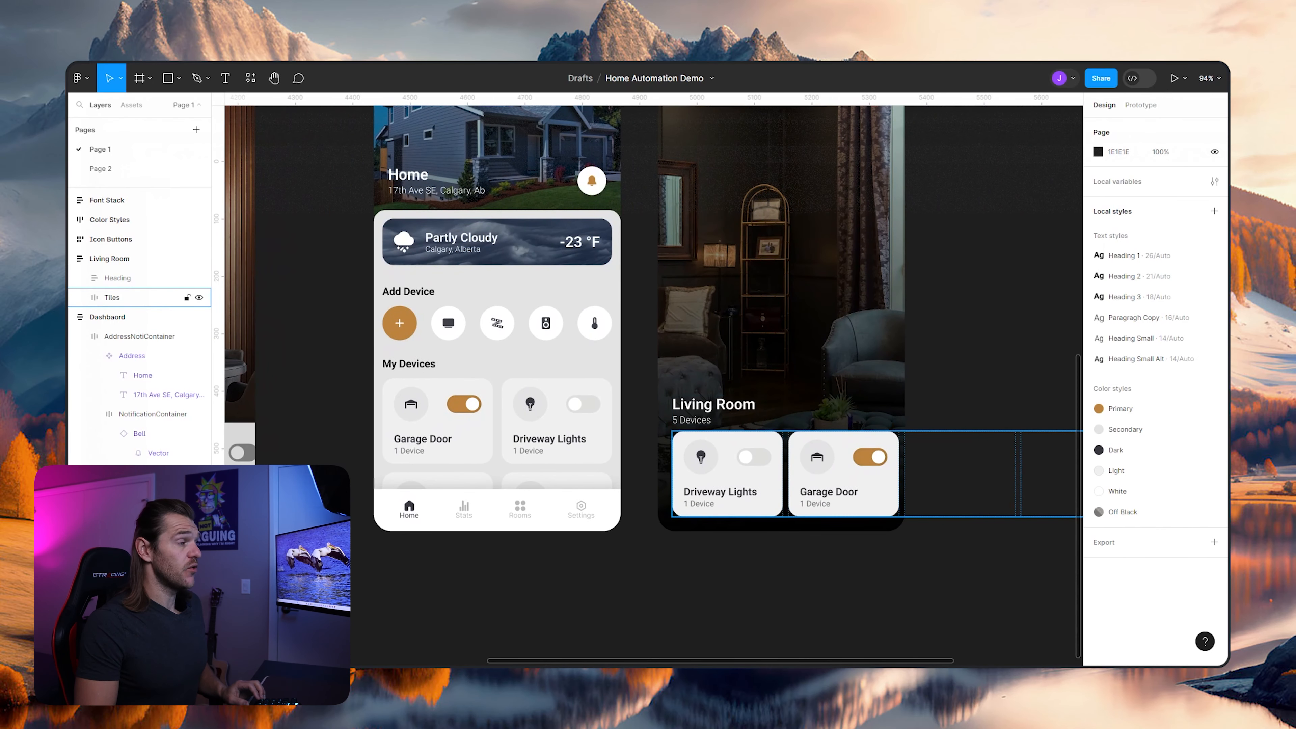
{"action": "scroll", "coordinate": [889, 479], "scroll_direction": "up", "scroll_amount": 2}
{"action": "double_click", "coordinate": [686, 498]}
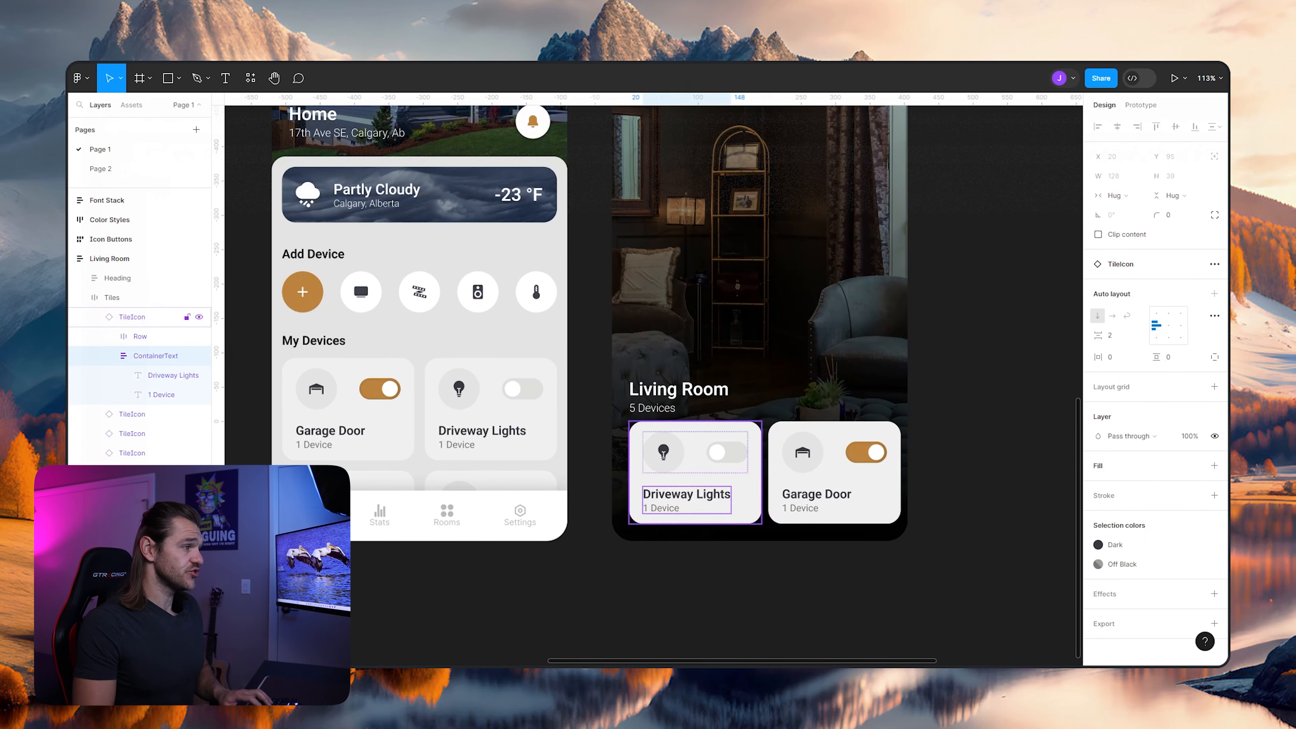
{"action": "double_click", "coordinate": [688, 494]}
{"action": "double_click", "coordinate": [687, 494]}
{"action": "left_click", "coordinate": [687, 494]}
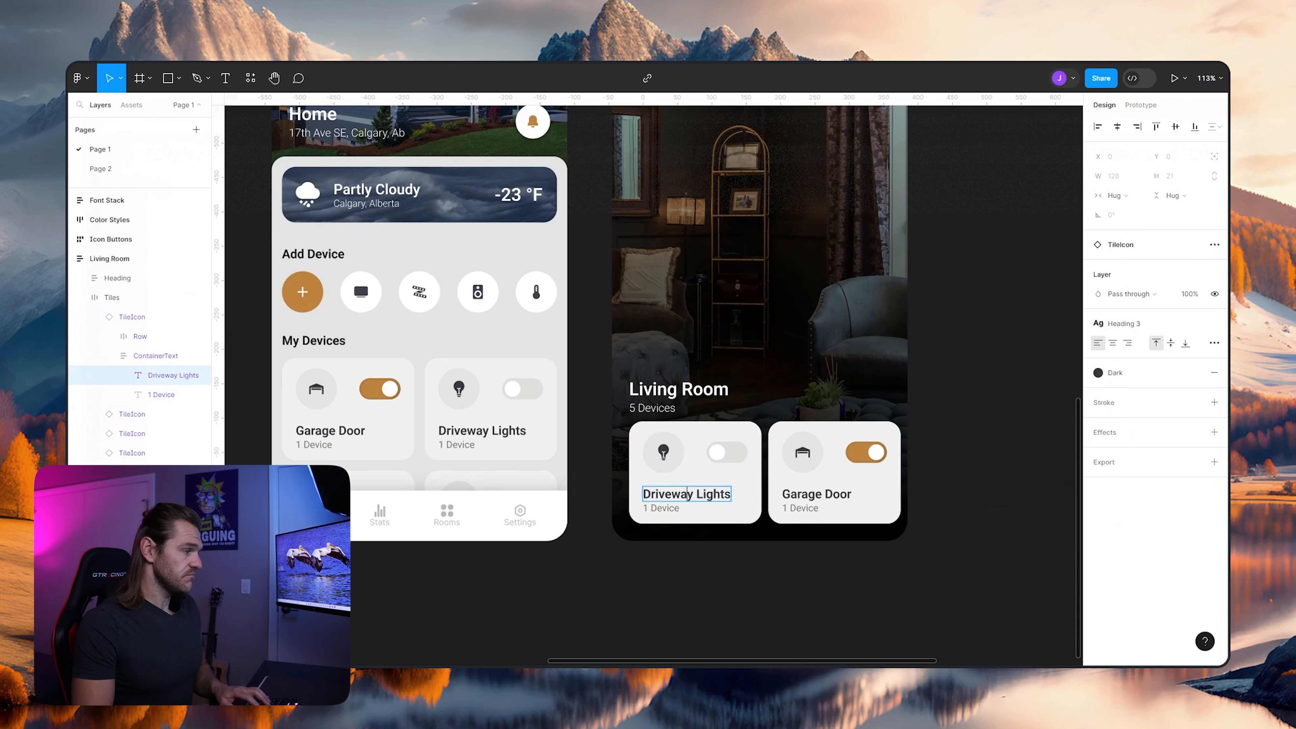
{"action": "key", "text": "ctrl+a"}
{"action": "key", "text": "BackSpace"}
{"action": "type", "text": "Left Light"}
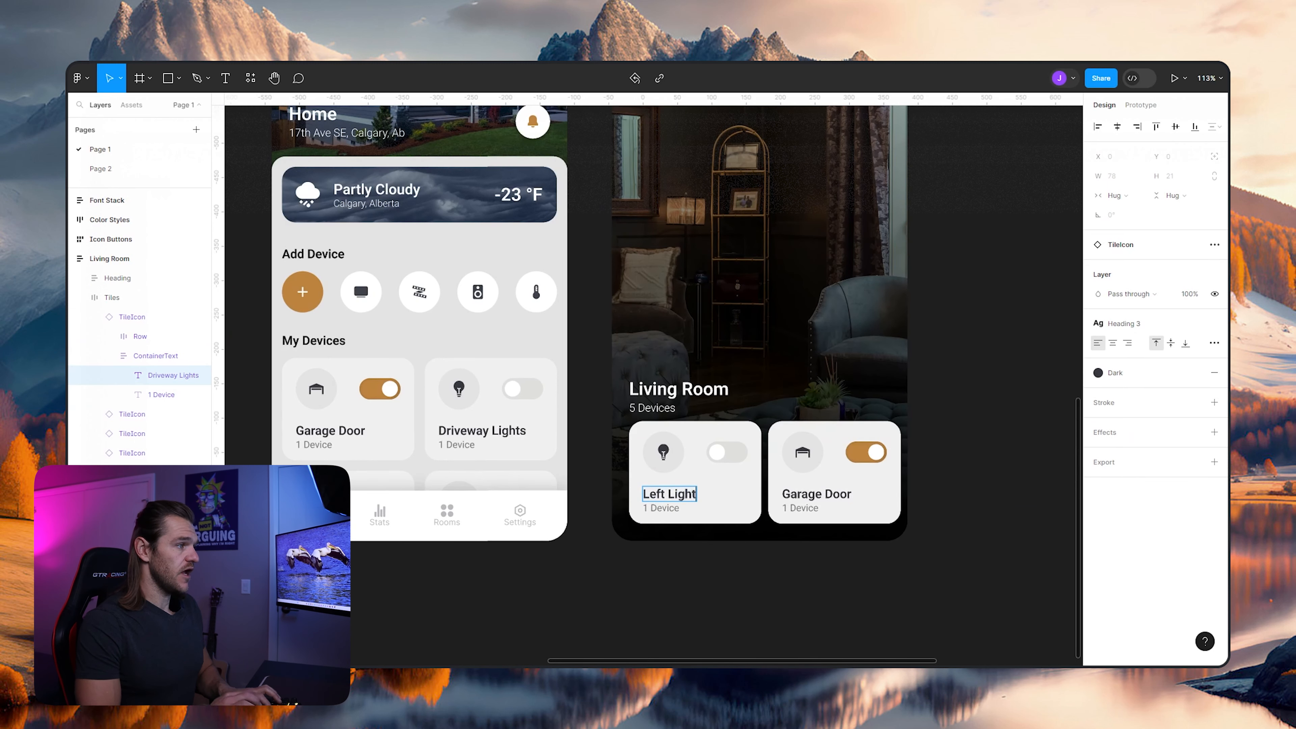
- Change the title of the Garage Door tile beside Left Light to "Right Light"
{"action": "left_click", "coordinate": [822, 495]}
{"action": "key", "text": "ctrl+a"}
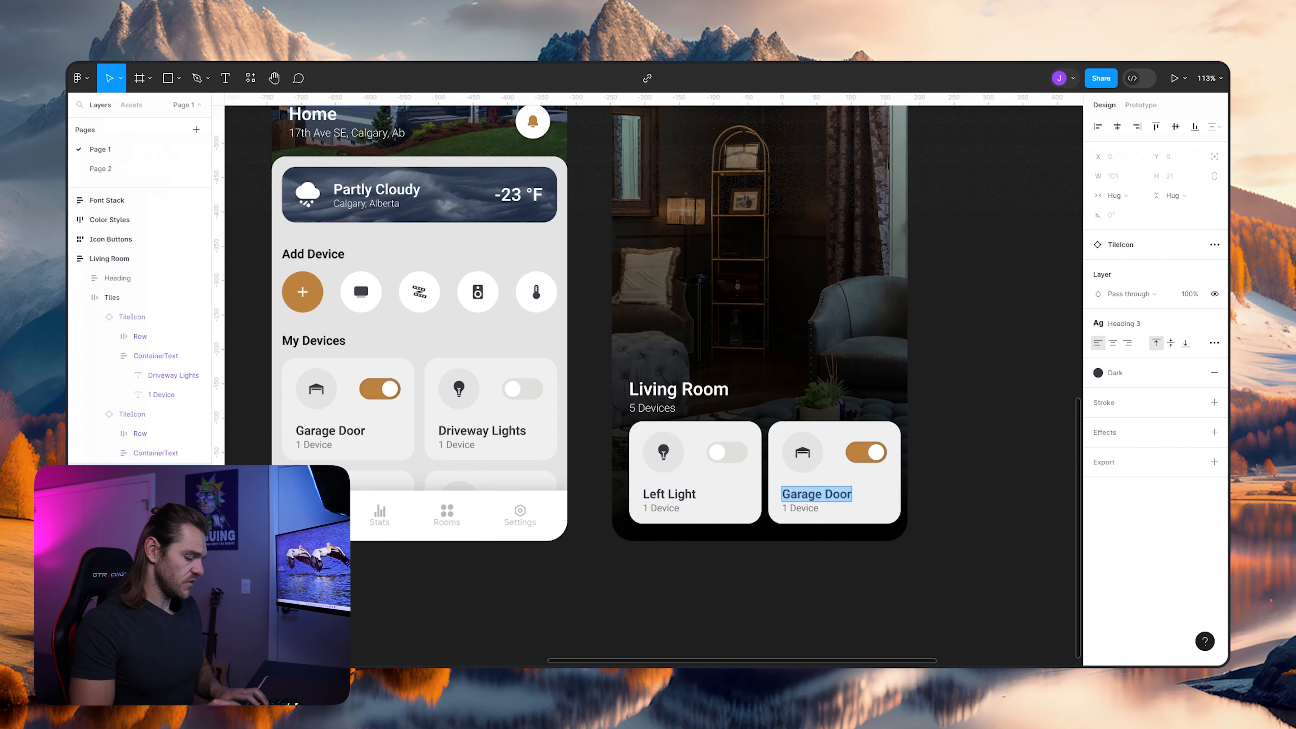
{"action": "type", "text": "Right LIght"}
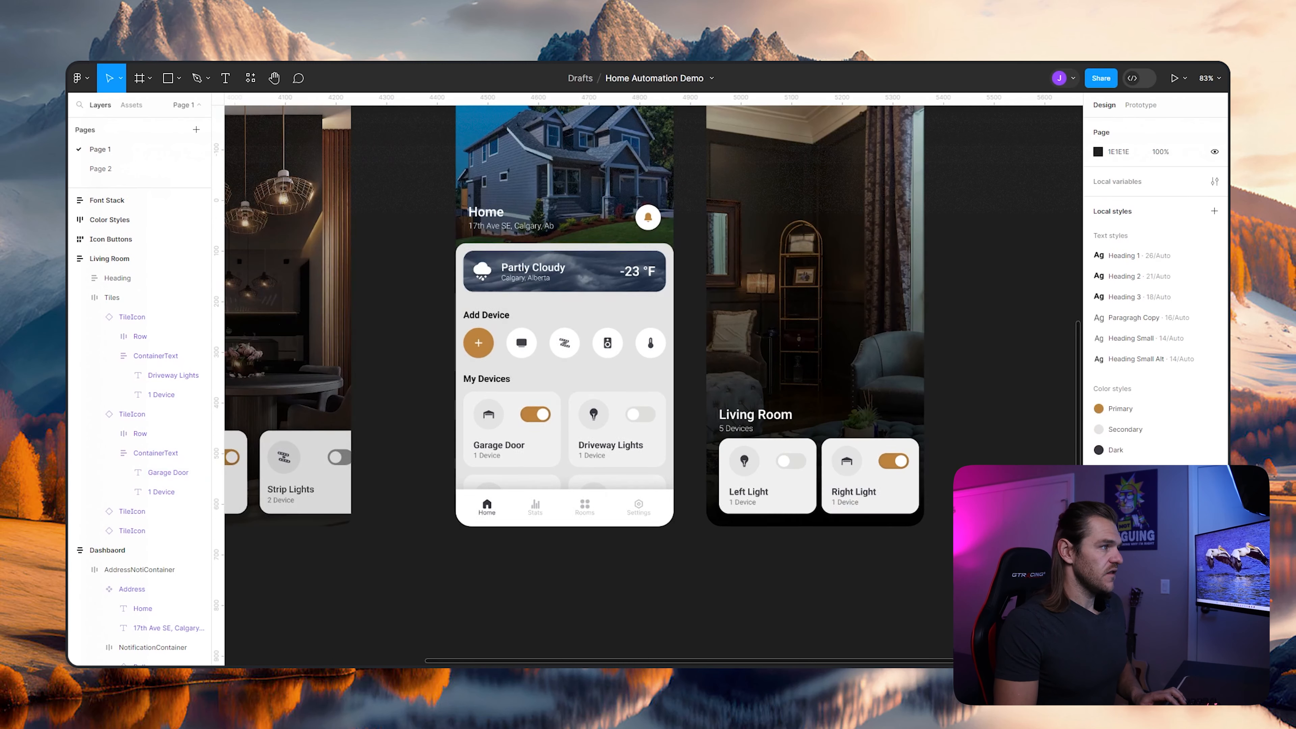
- Add an instance of the light bulb icon component from the local assets to the Living Room tile row, beside the Right Light tile
{"action": "scroll", "coordinate": [314, 260], "scroll_direction": "up", "scroll_amount": 3}
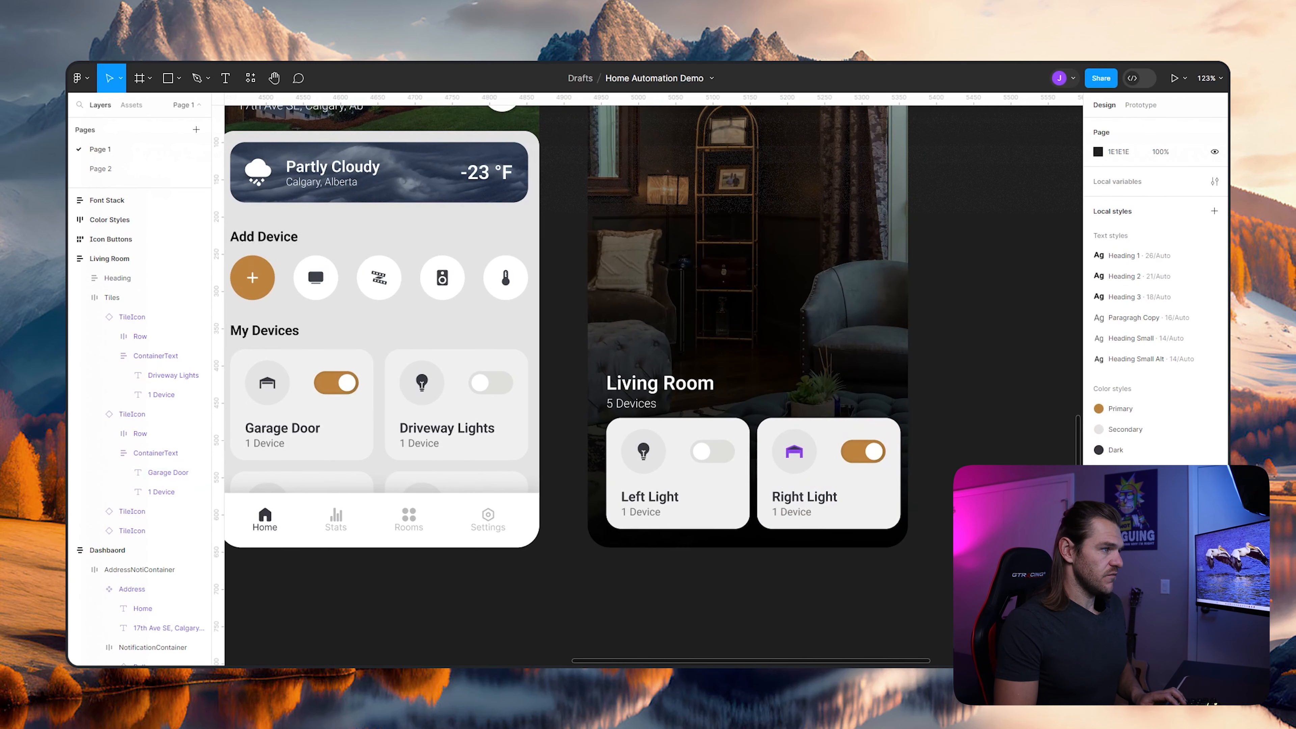
{"action": "left_click", "coordinate": [794, 452], "text": "ctrl"}
{"action": "left_click", "coordinate": [132, 105]}
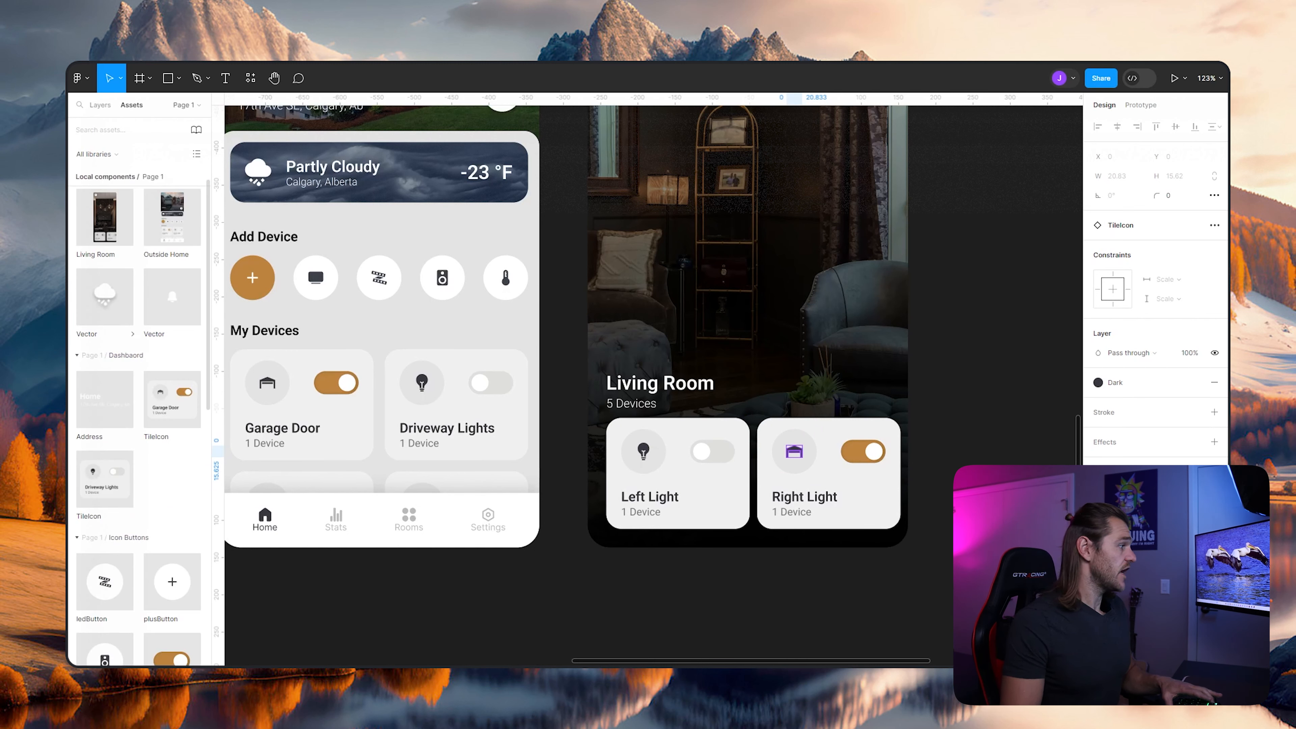
{"action": "scroll", "coordinate": [138, 408], "scroll_direction": "down", "scroll_amount": 10}
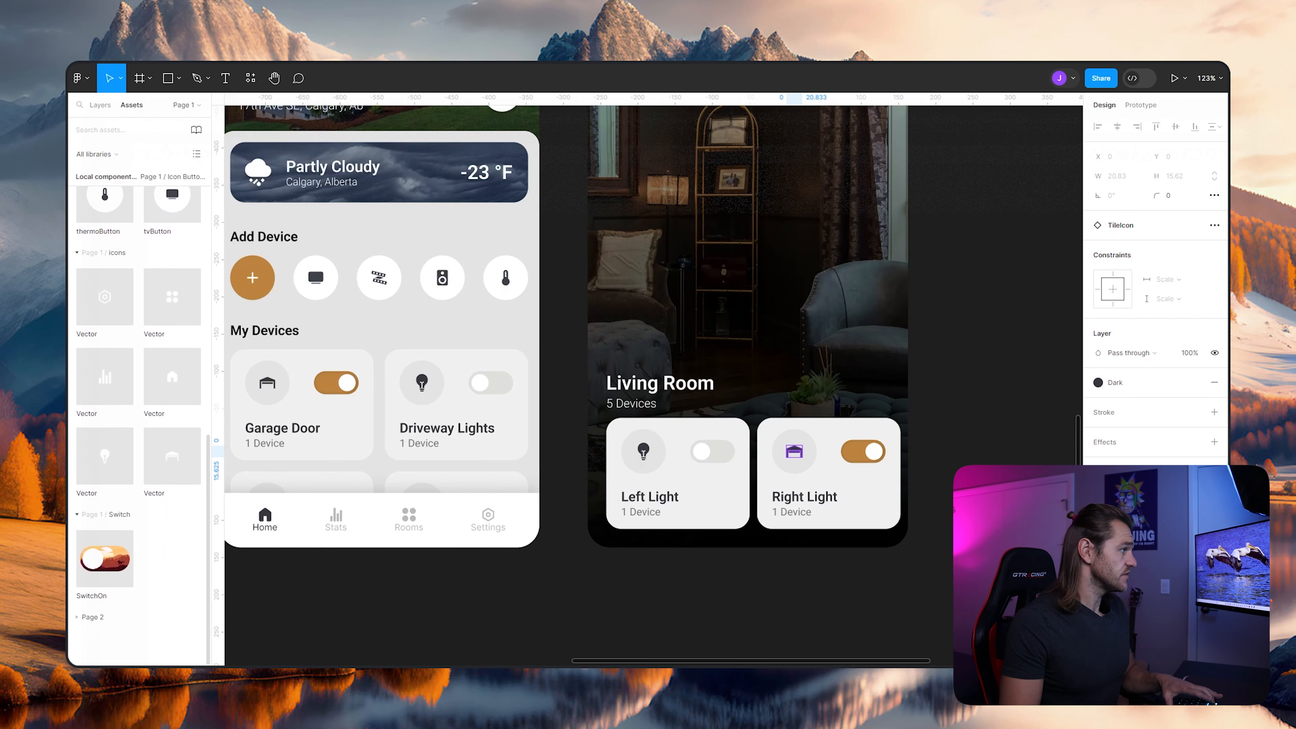
{"action": "left_click_drag", "start_coordinate": [105, 456], "coordinate": [808, 463]}
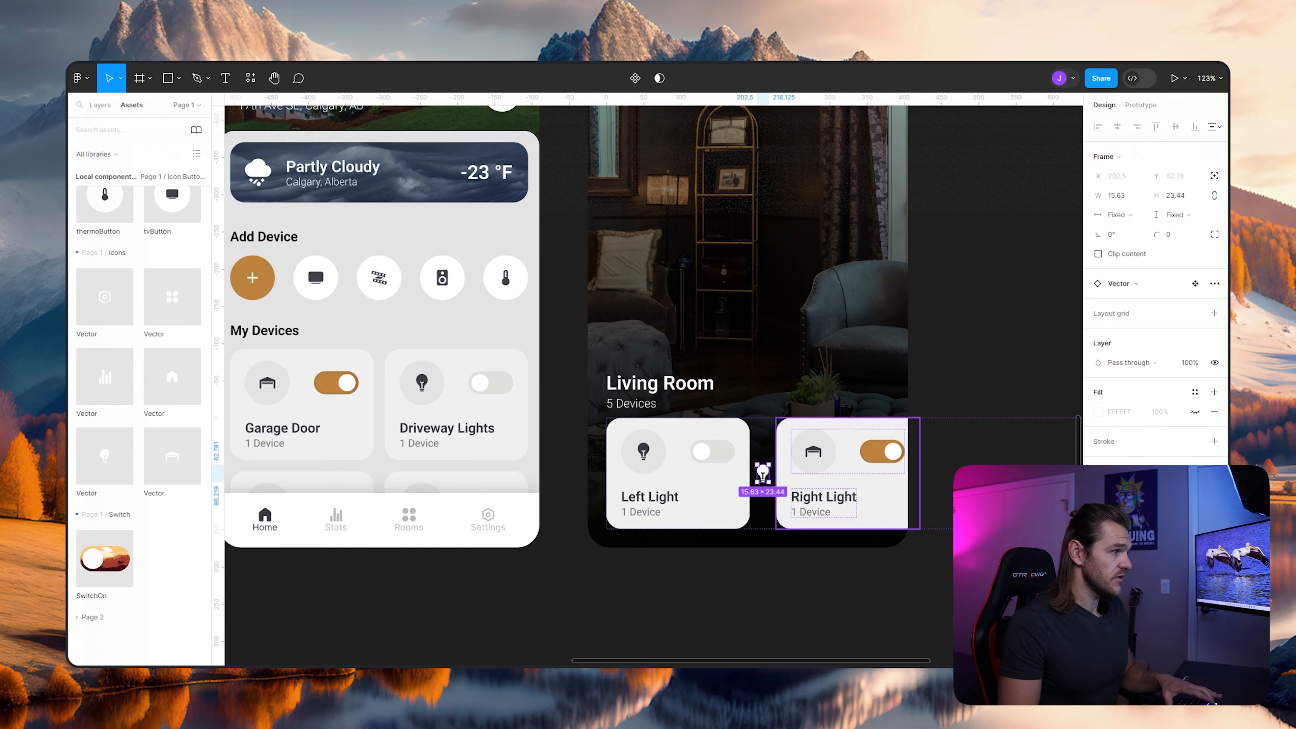
{"action": "key", "text": "Escape"}
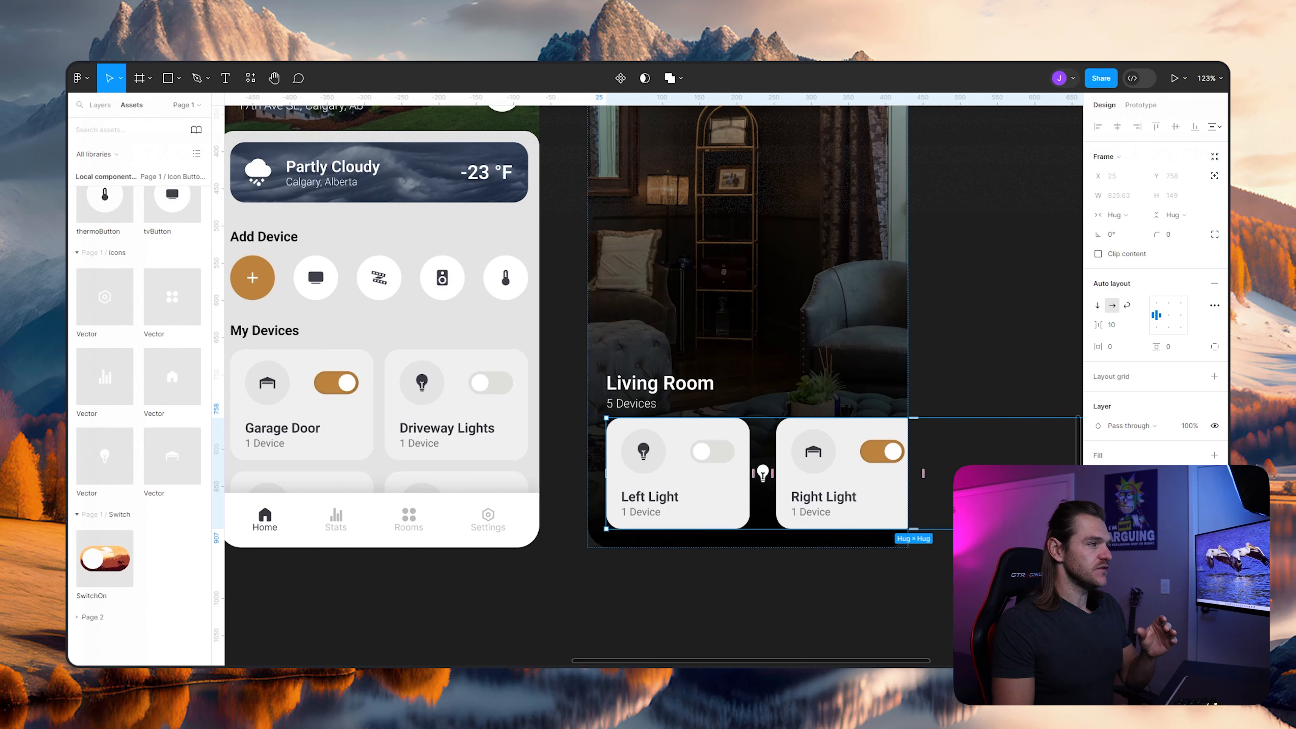
- Detach the Right Light tile on the Living Room screen from its main component
{"action": "double_click", "coordinate": [845, 475]}
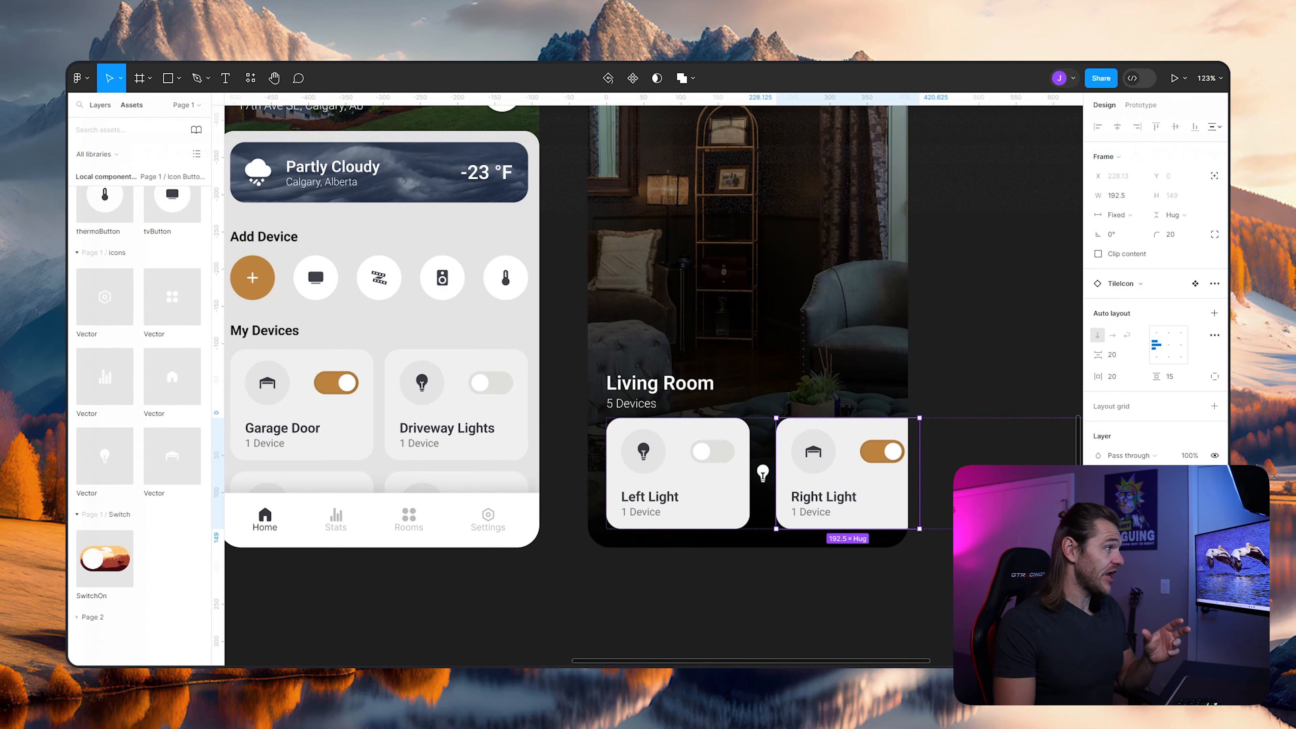
{"action": "key", "text": "alt+1"}
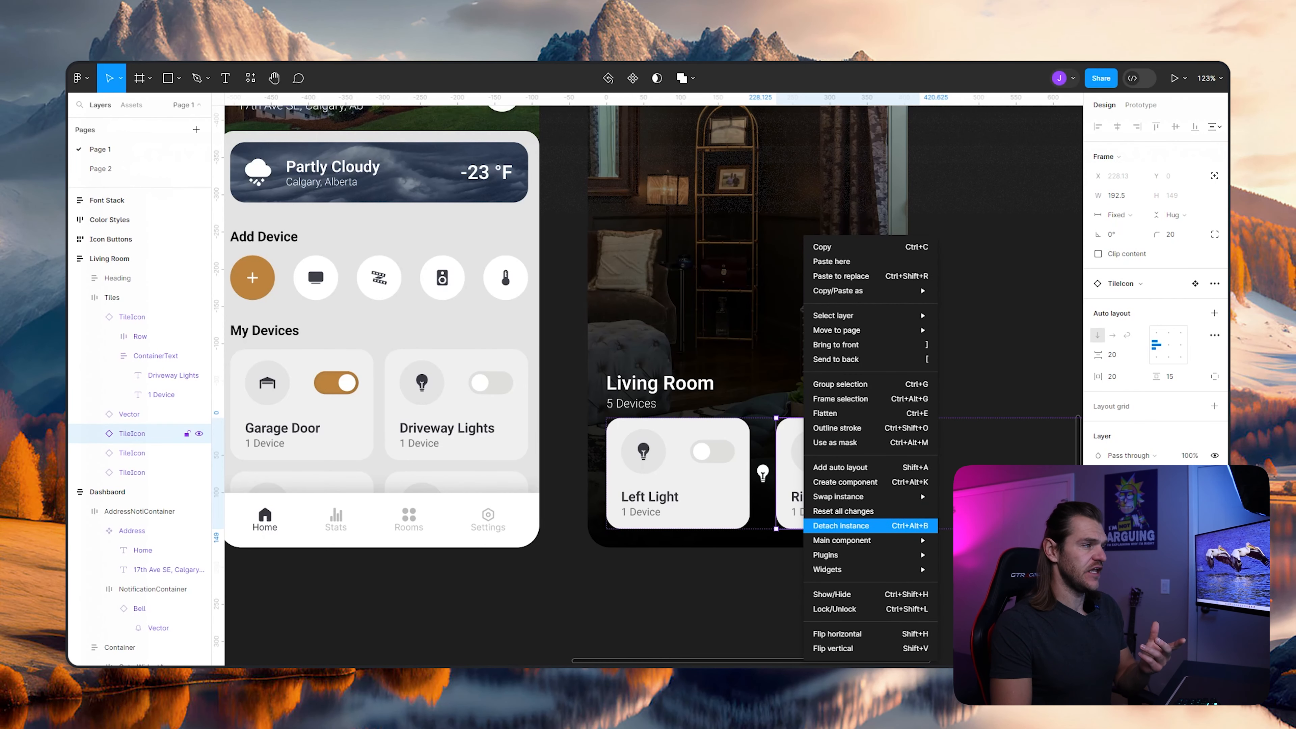
{"action": "left_click", "coordinate": [847, 526]}
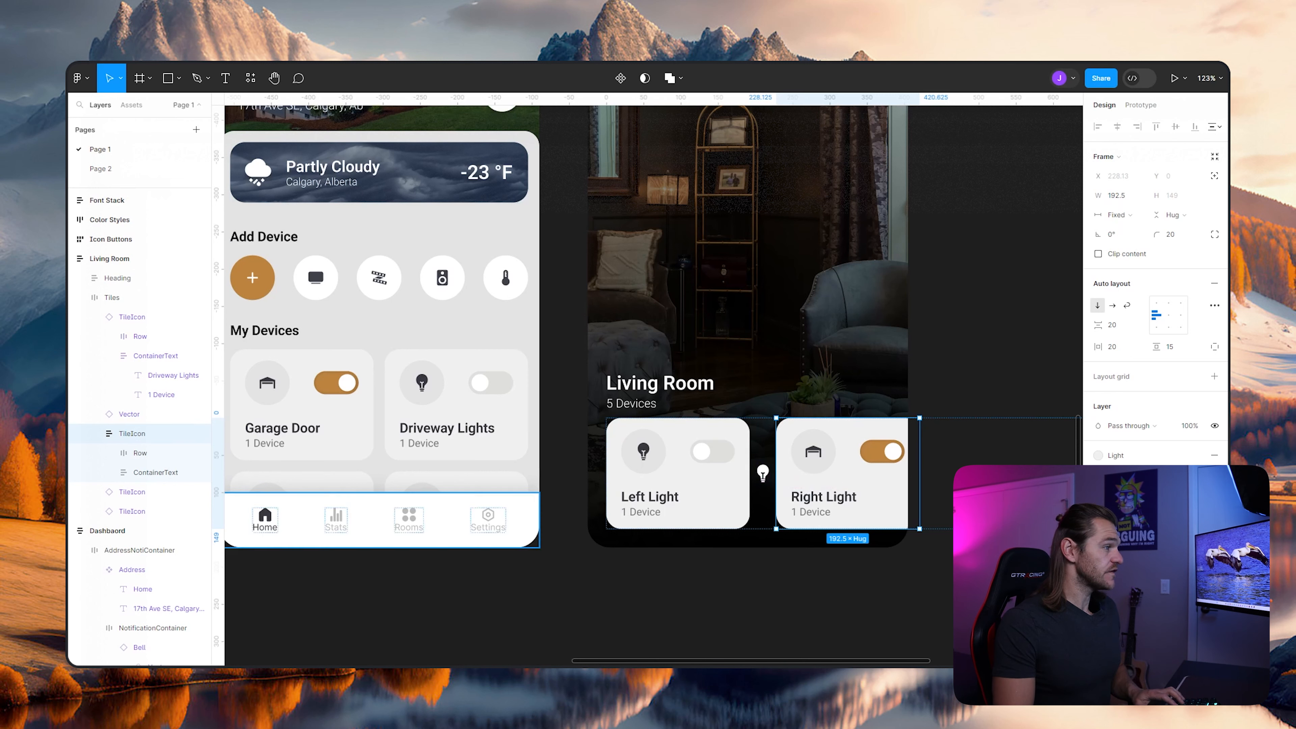
- Rename the bulb icon layer between the Left Light and Right Light tiles as "Bulb"
{"action": "left_click", "coordinate": [763, 473]}
{"action": "double_click", "coordinate": [129, 415]}
{"action": "type", "text": "Bulb"}
{"action": "key", "text": "Return"}
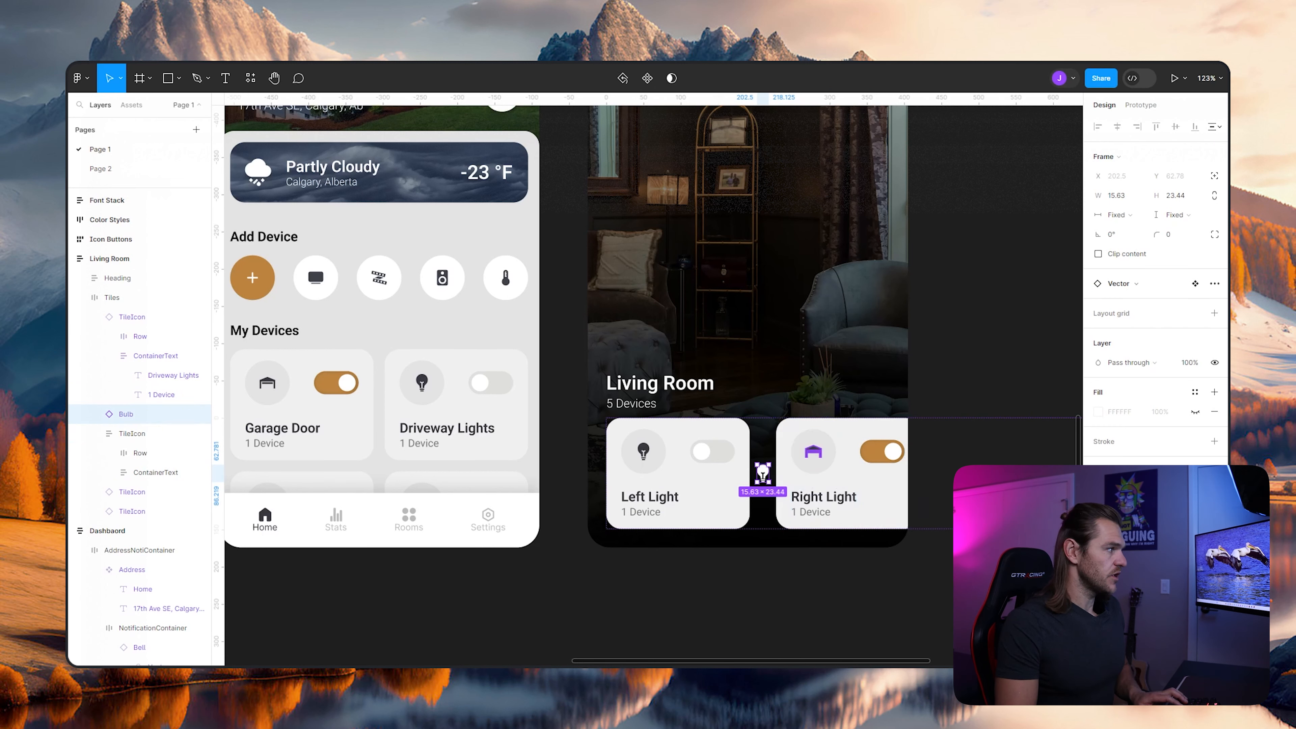
- Move the Bulb icon from the tile row into the Right Light tile's IconGarage container
{"action": "key", "text": "Delete"}
{"action": "left_click", "coordinate": [794, 451], "text": "ctrl"}
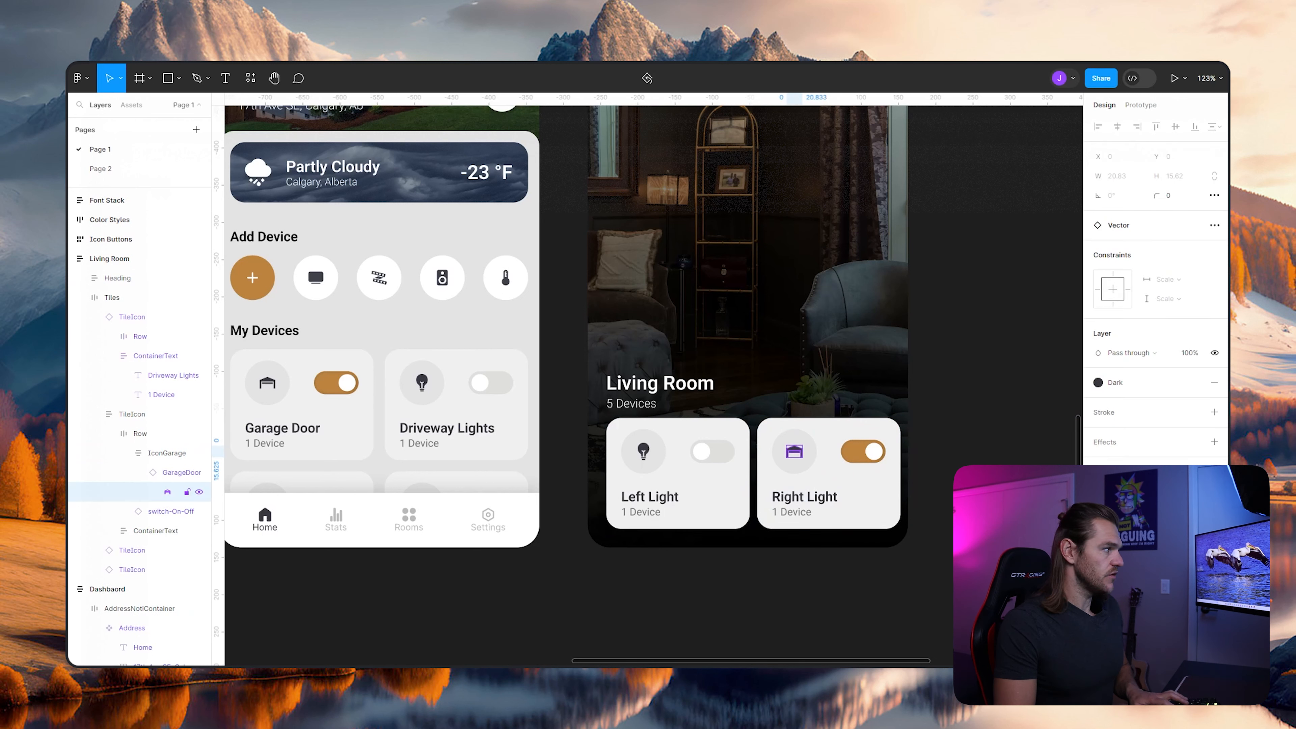
{"action": "key", "text": "ctrl+v"}
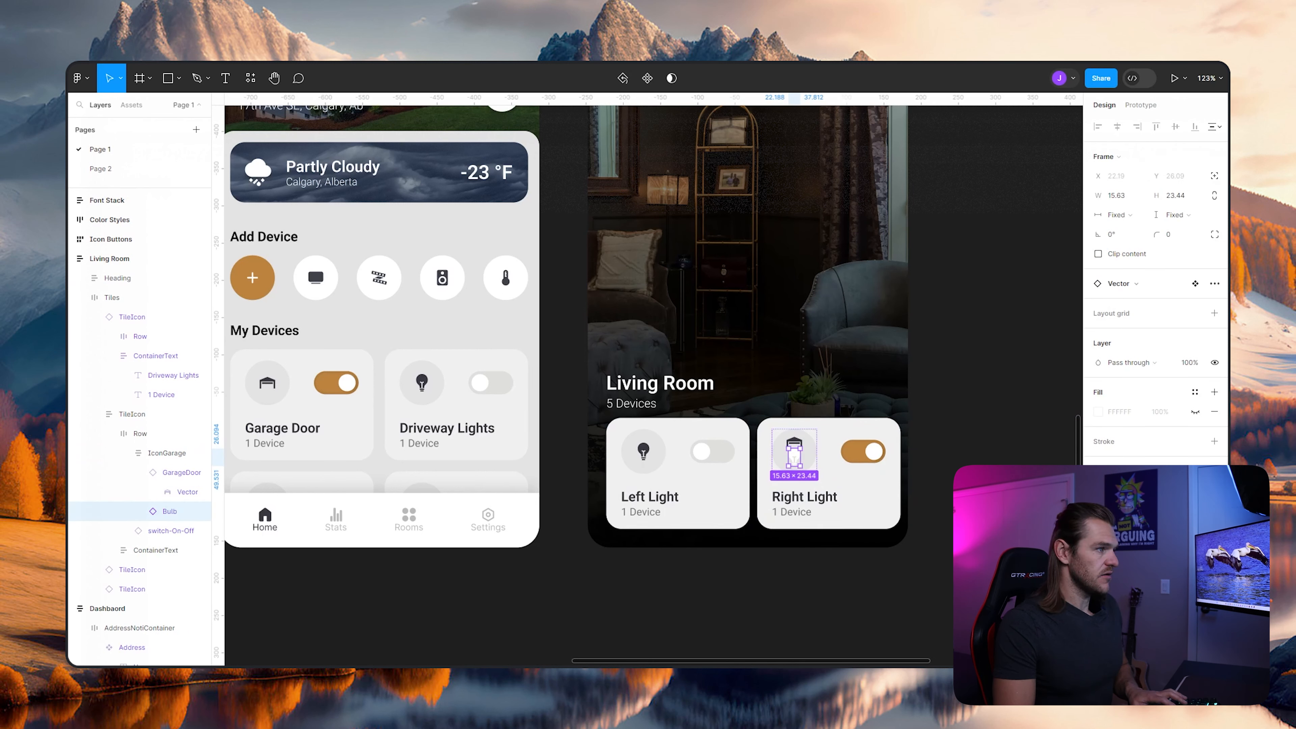
- Delete the GarageDoor icon from the Right Light tile's IconGarage container
{"action": "left_click", "coordinate": [117, 278]}
{"action": "left_click", "coordinate": [111, 298]}
{"action": "left_click", "coordinate": [132, 414]}
{"action": "left_click", "coordinate": [140, 433]}
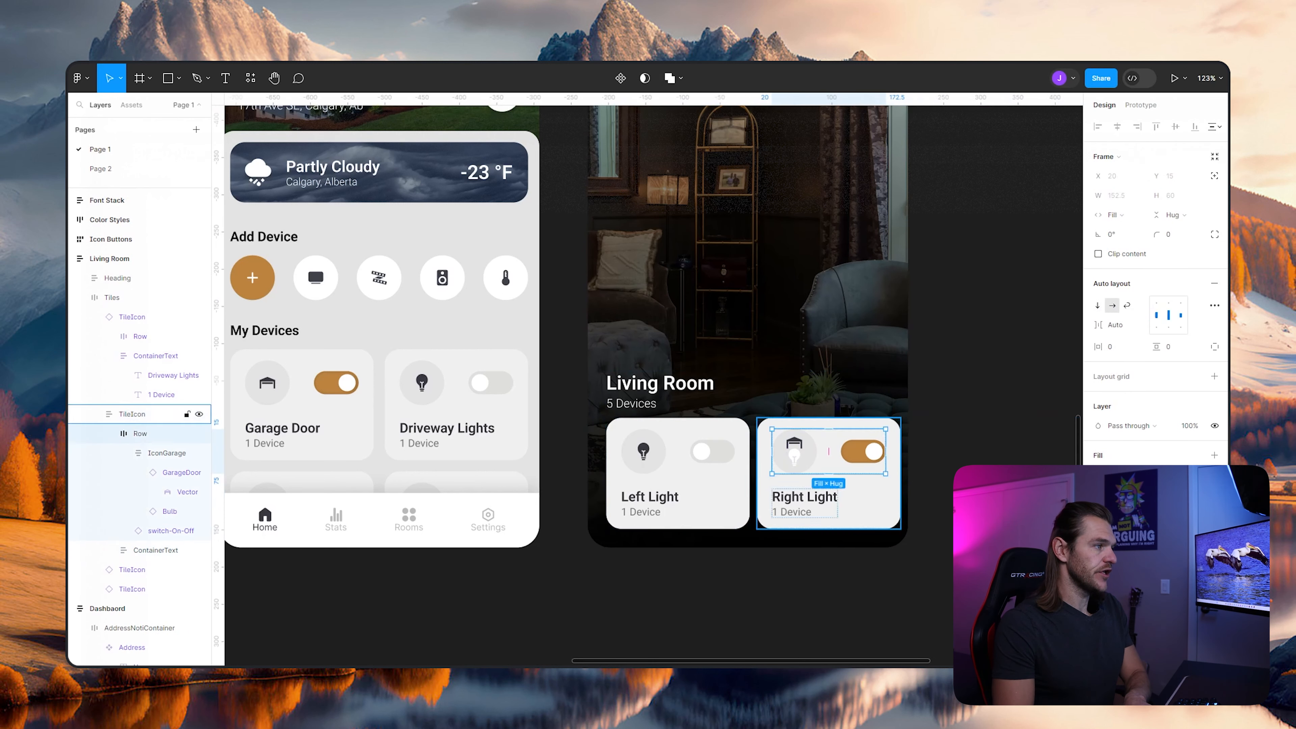
{"action": "left_click", "coordinate": [181, 472]}
{"action": "key", "text": "Delete"}
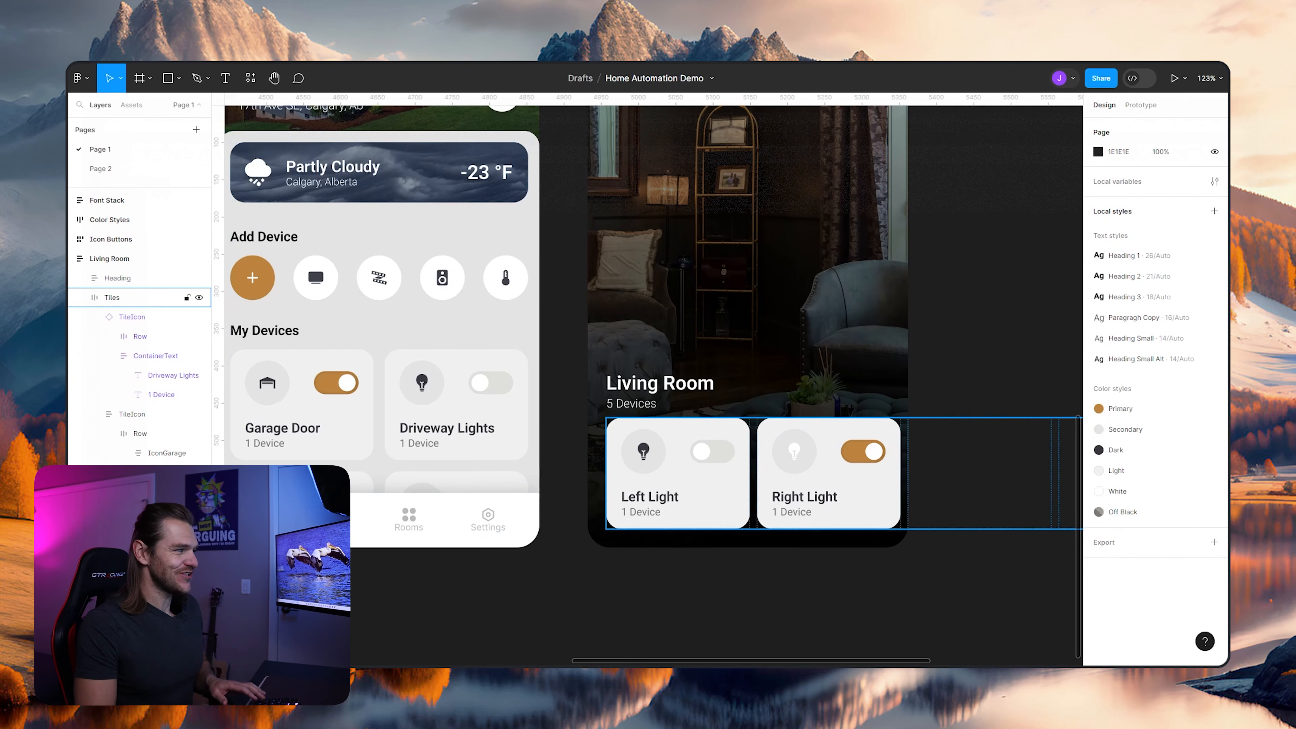
- Apply the Dark color style to the fill of the bulb vector in the Right Light tile
{"action": "left_click", "coordinate": [794, 451]}
{"action": "left_click", "coordinate": [794, 452], "text": "ctrl"}
{"action": "scroll", "coordinate": [153, 490], "scroll_direction": "down", "scroll_amount": 1}
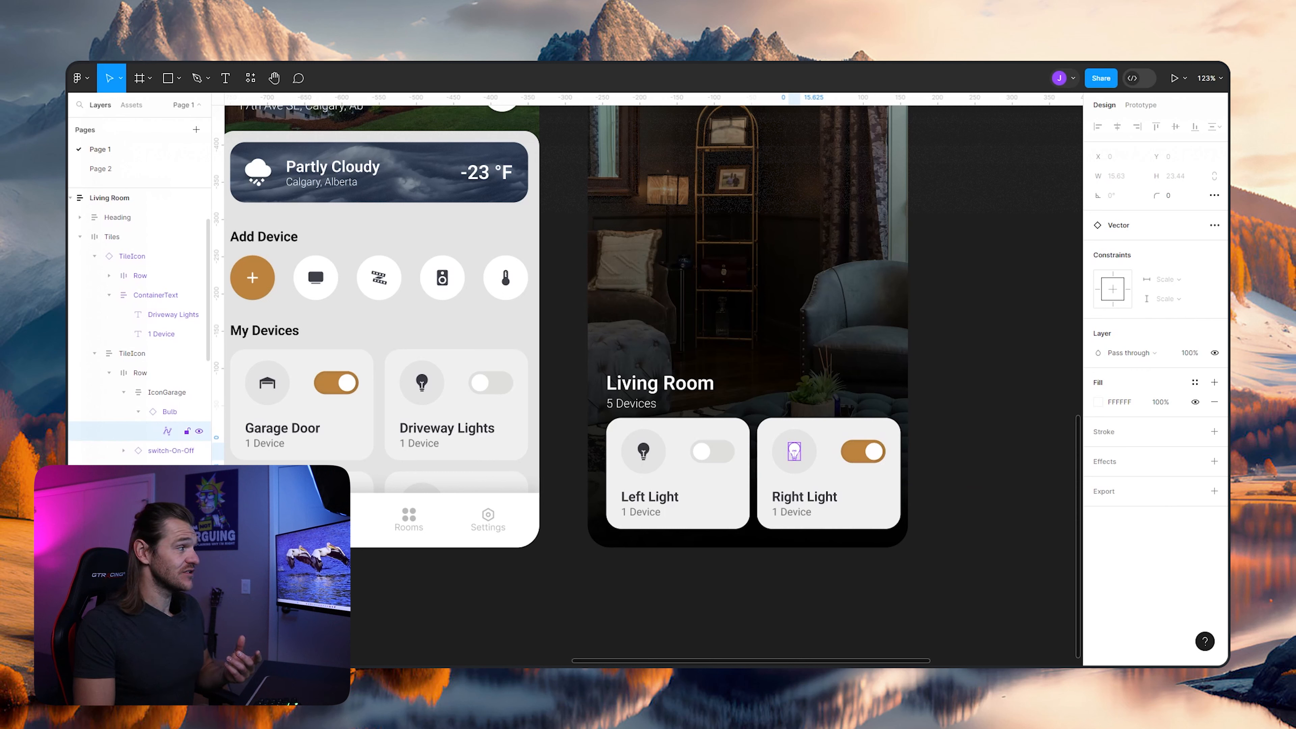
{"action": "left_click", "coordinate": [1195, 382]}
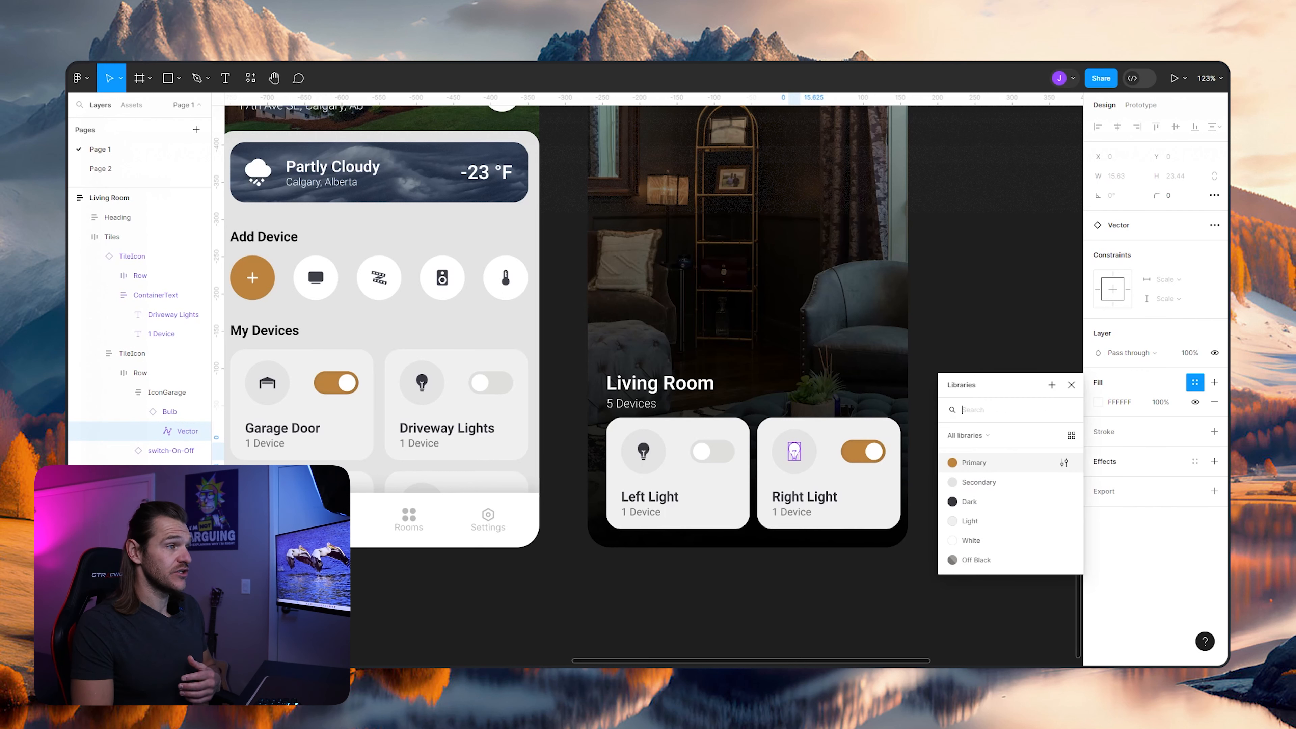
{"action": "left_click", "coordinate": [1000, 500]}
{"action": "left_click", "coordinate": [995, 511]}
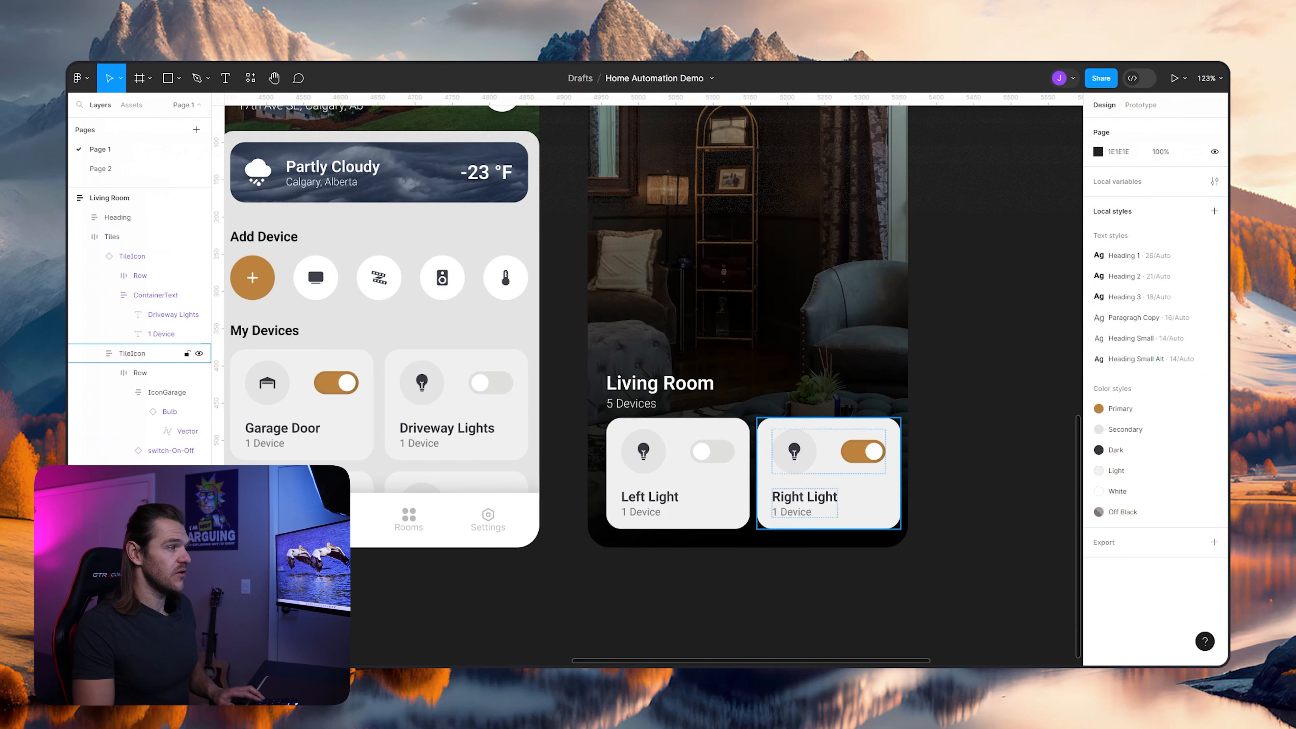
- Set the vertical padding of the Living Room screen's Heading frame to 25
{"action": "scroll", "coordinate": [694, 627], "scroll_direction": "down", "scroll_amount": 3}
{"action": "left_click", "coordinate": [668, 469]}
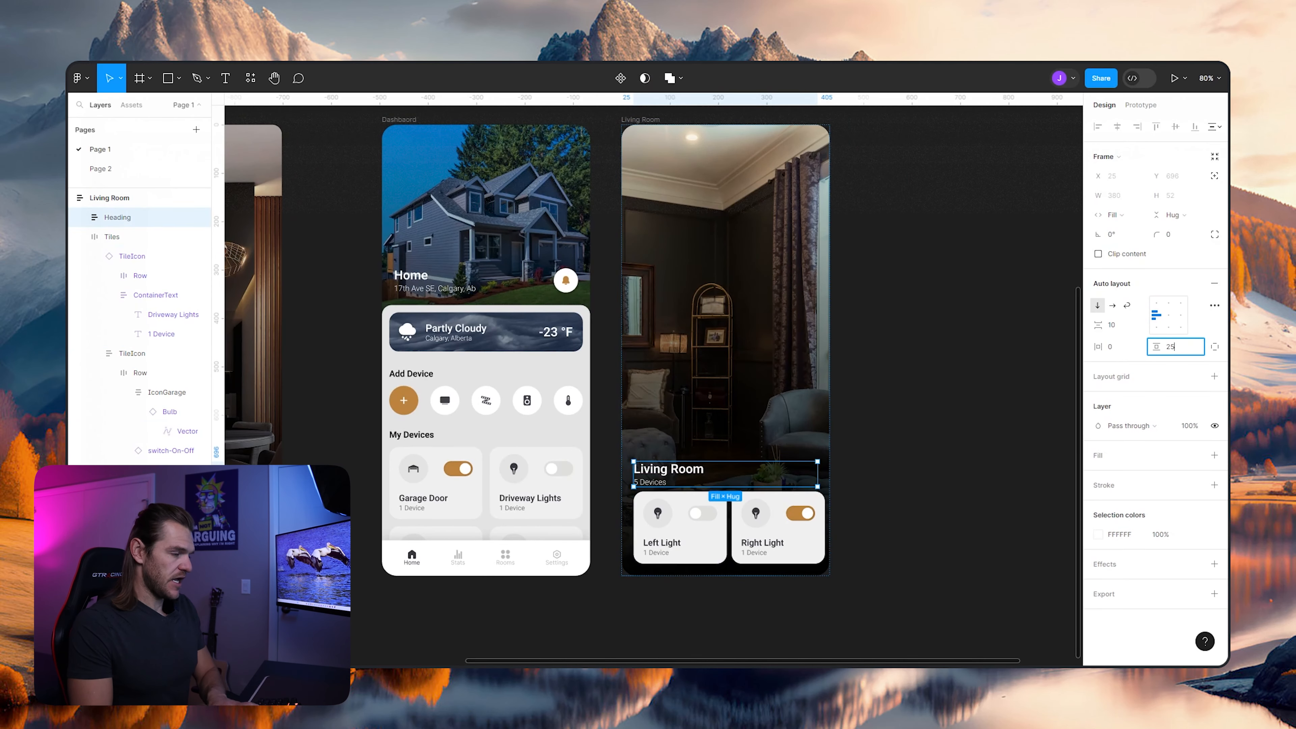
{"action": "type", "text": "25"}
{"action": "key", "text": "Return"}
{"action": "key", "text": "Escape"}
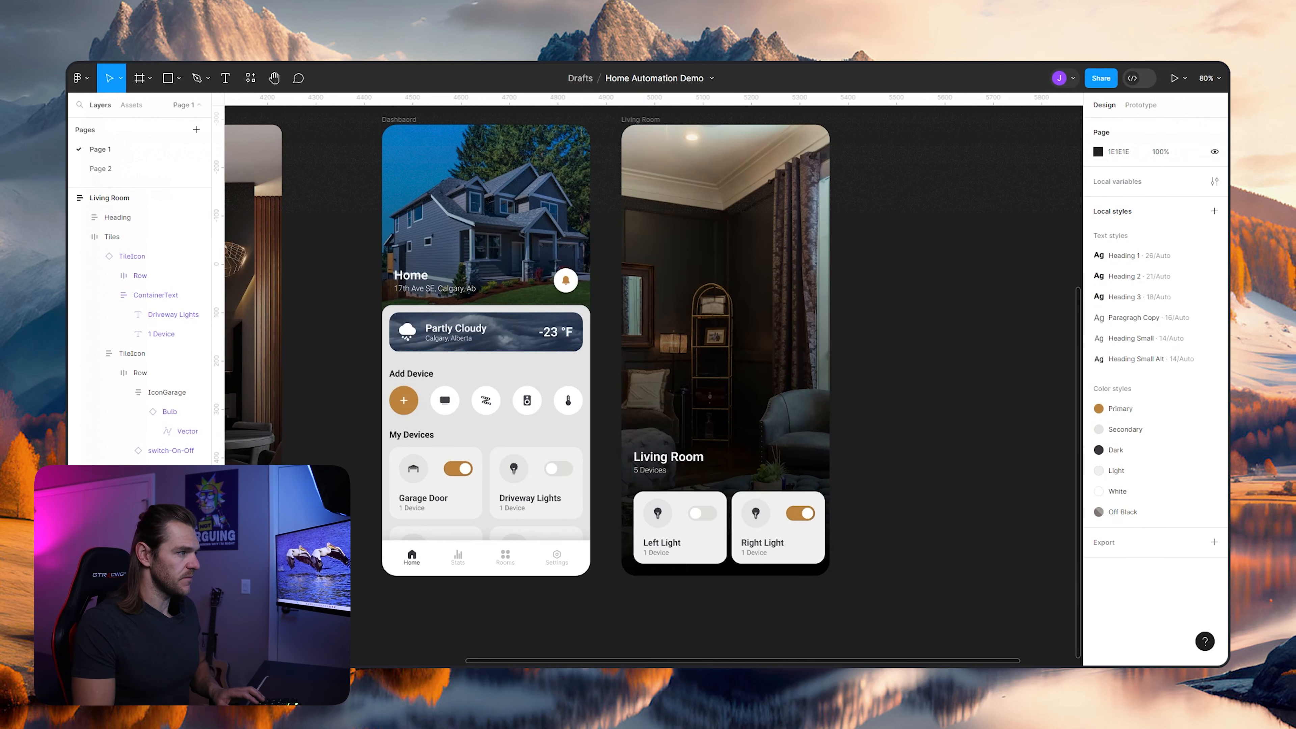
- Set the horizontal gap between items in the Living Room's Tiles frame to 28
{"action": "scroll", "coordinate": [946, 503], "scroll_direction": "down", "scroll_amount": 3}
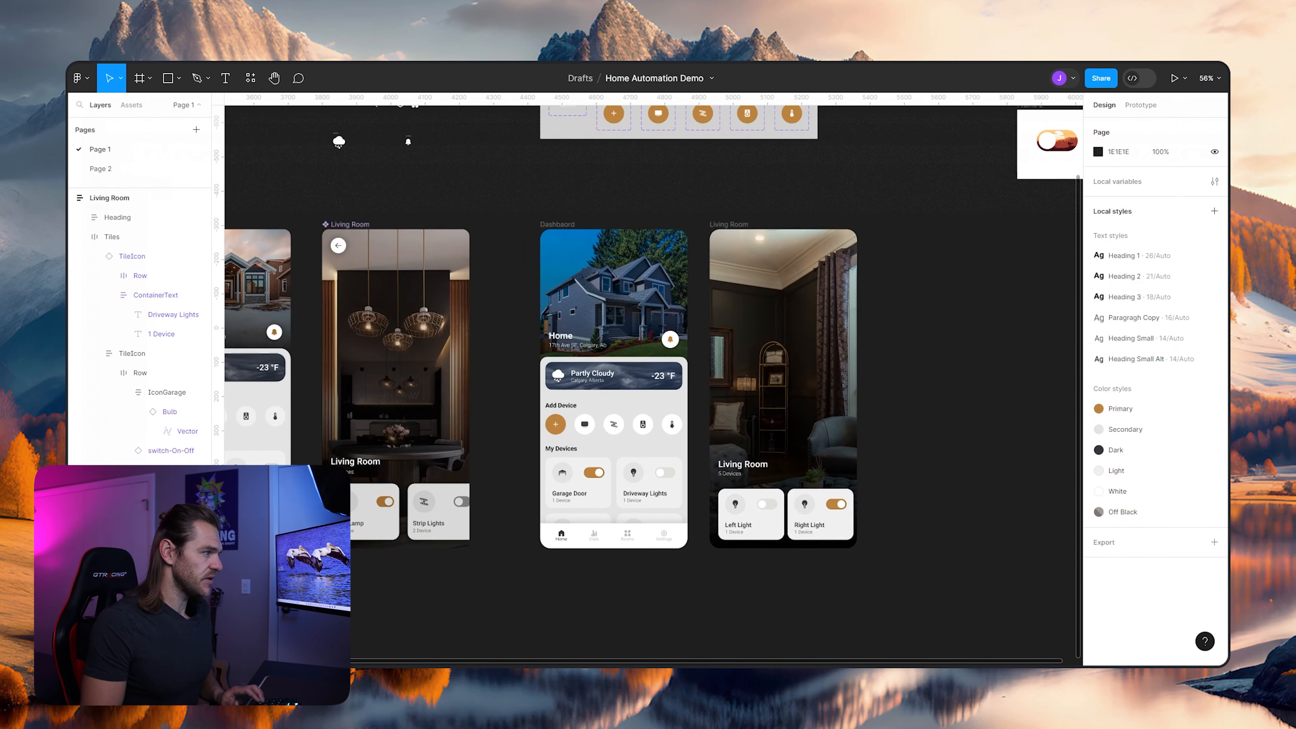
{"action": "scroll", "coordinate": [929, 482], "scroll_direction": "up", "scroll_amount": 2}
{"action": "scroll", "coordinate": [905, 485], "scroll_direction": "up", "scroll_amount": 2}
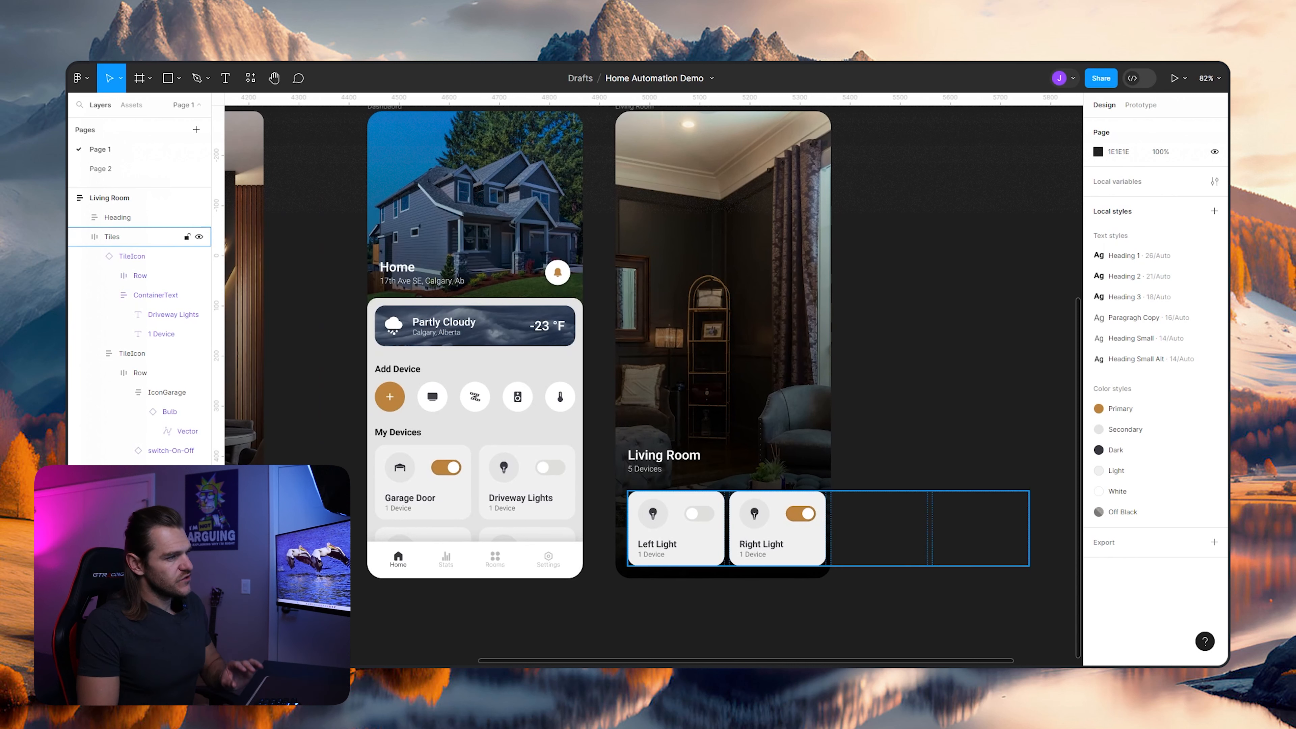
{"action": "left_click", "coordinate": [112, 237]}
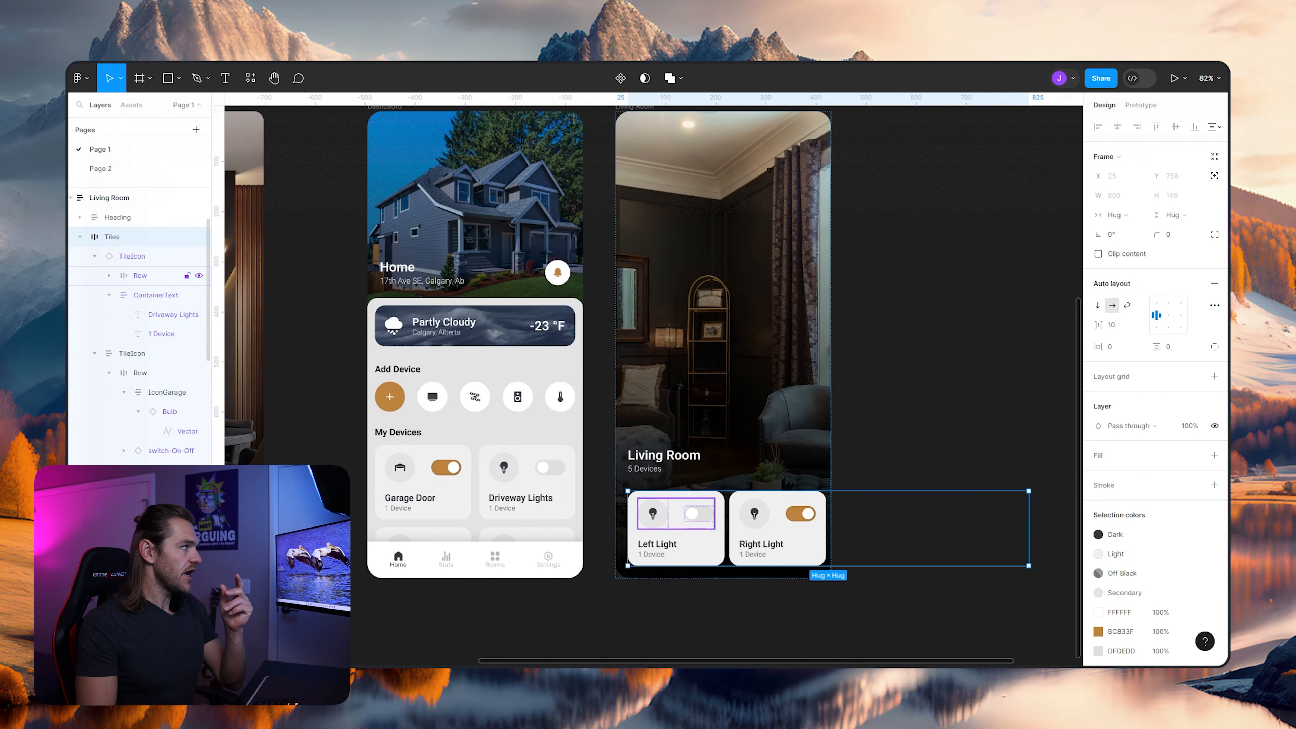
{"action": "left_click", "coordinate": [1112, 326]}
{"action": "key", "text": "shift+Up"}
{"action": "key", "text": "shift+Up"}
{"action": "key", "text": "shift+Up"}
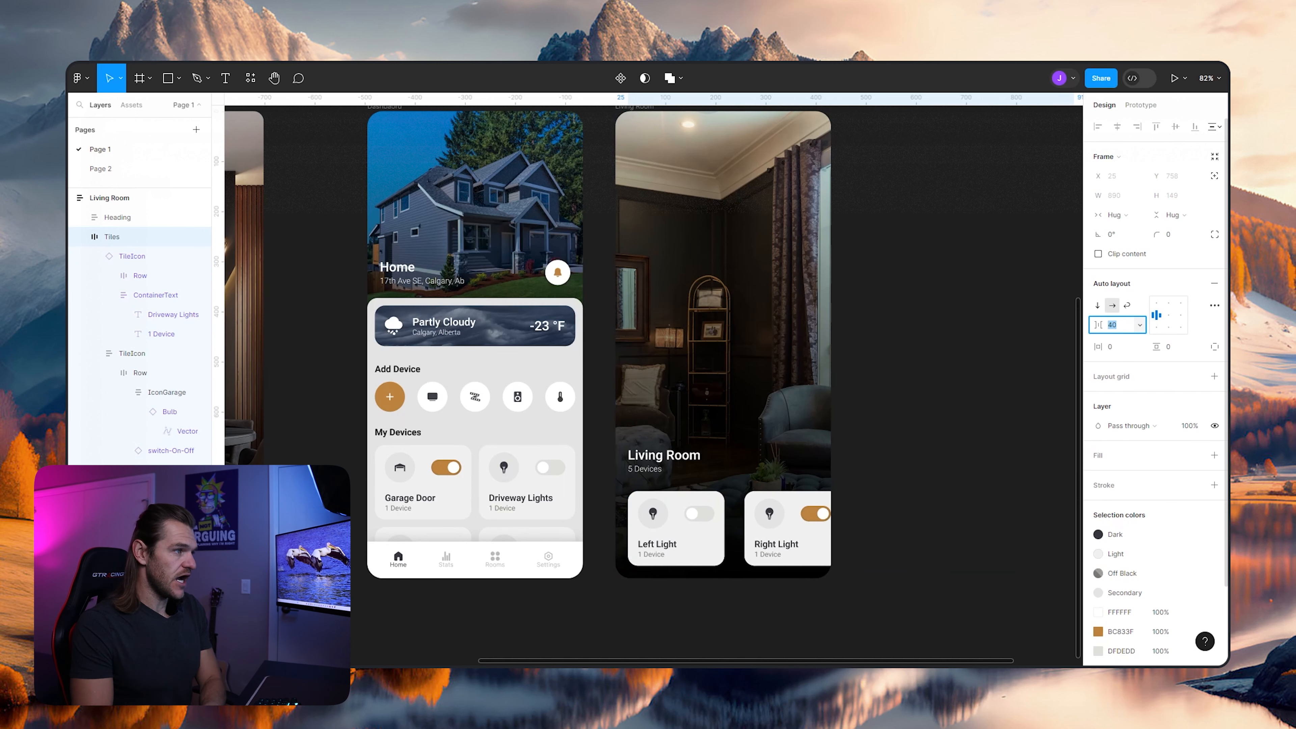
{"action": "type", "text": "25"}
{"action": "key", "text": "Return"}
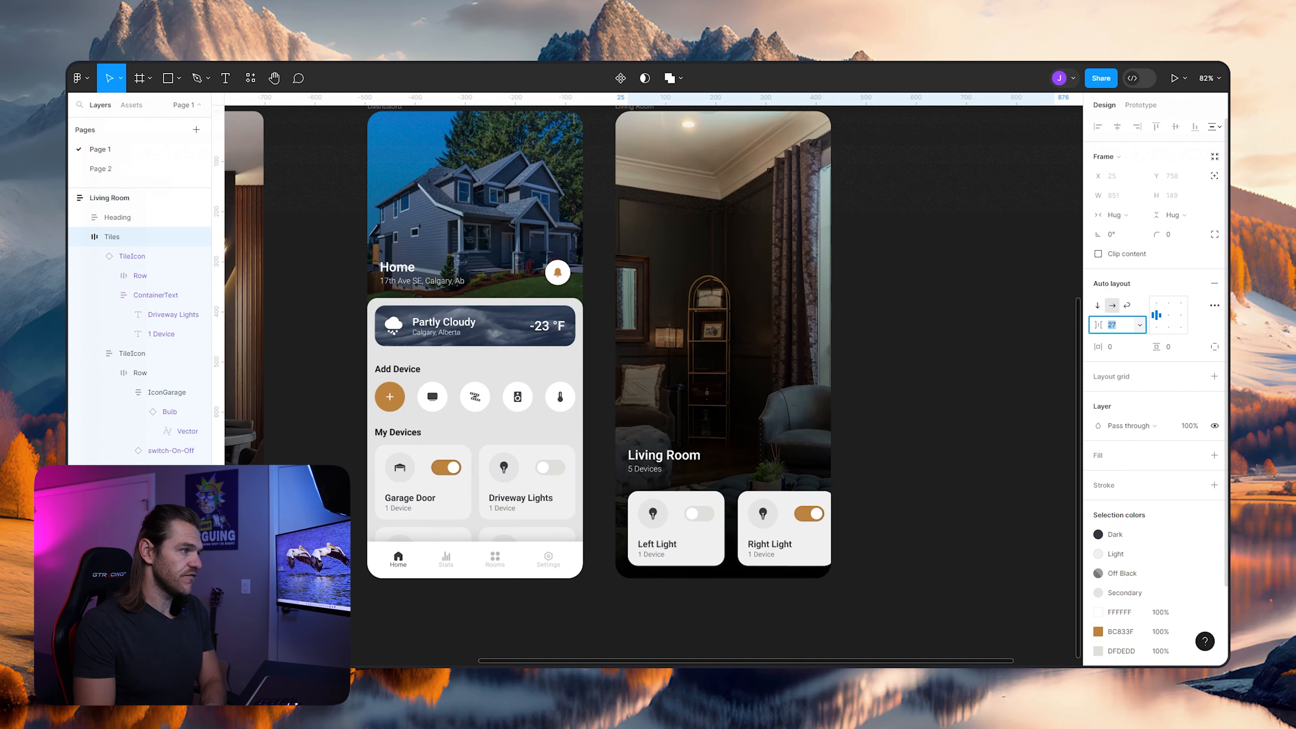
{"action": "key", "text": "Up"}
{"action": "key", "text": "Up"}
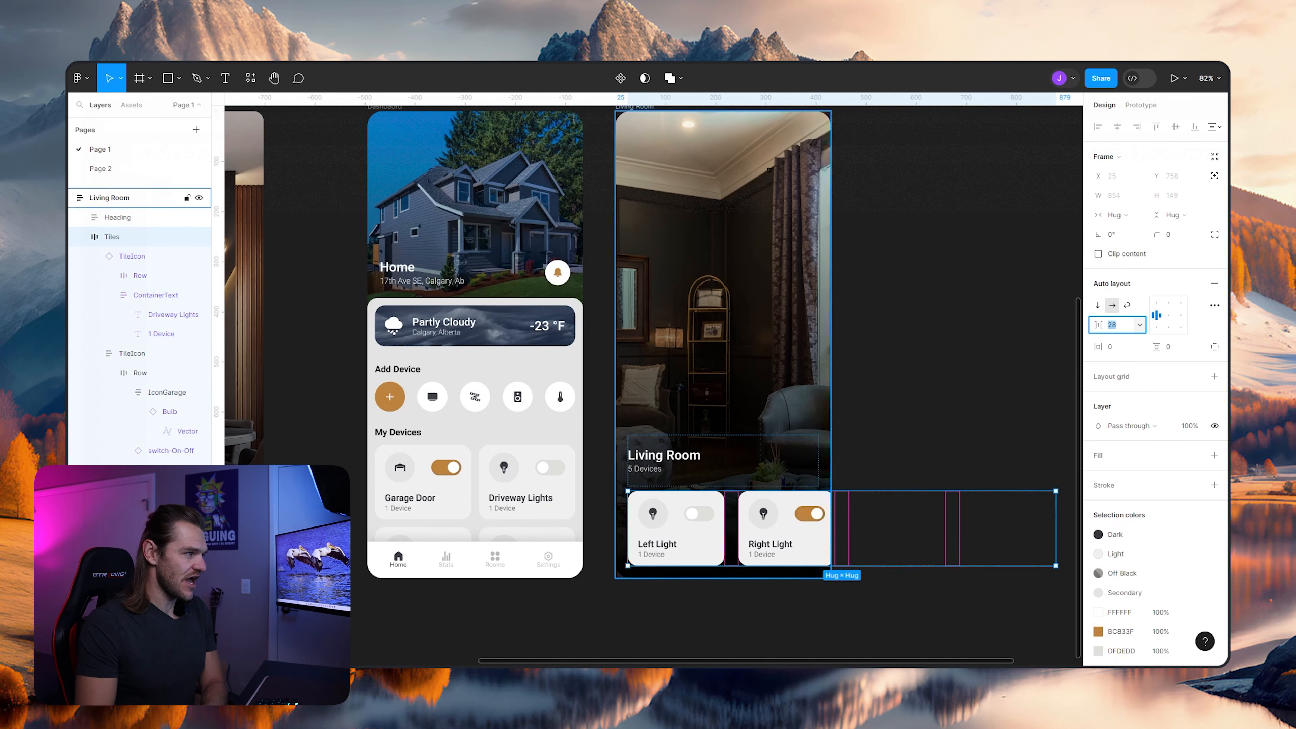
- Try a gap of 58 between the Living Room tiles and undo that change
{"action": "key", "text": "shift+Up"}
{"action": "key", "text": "shift+Up"}
{"action": "key", "text": "shift+Up"}
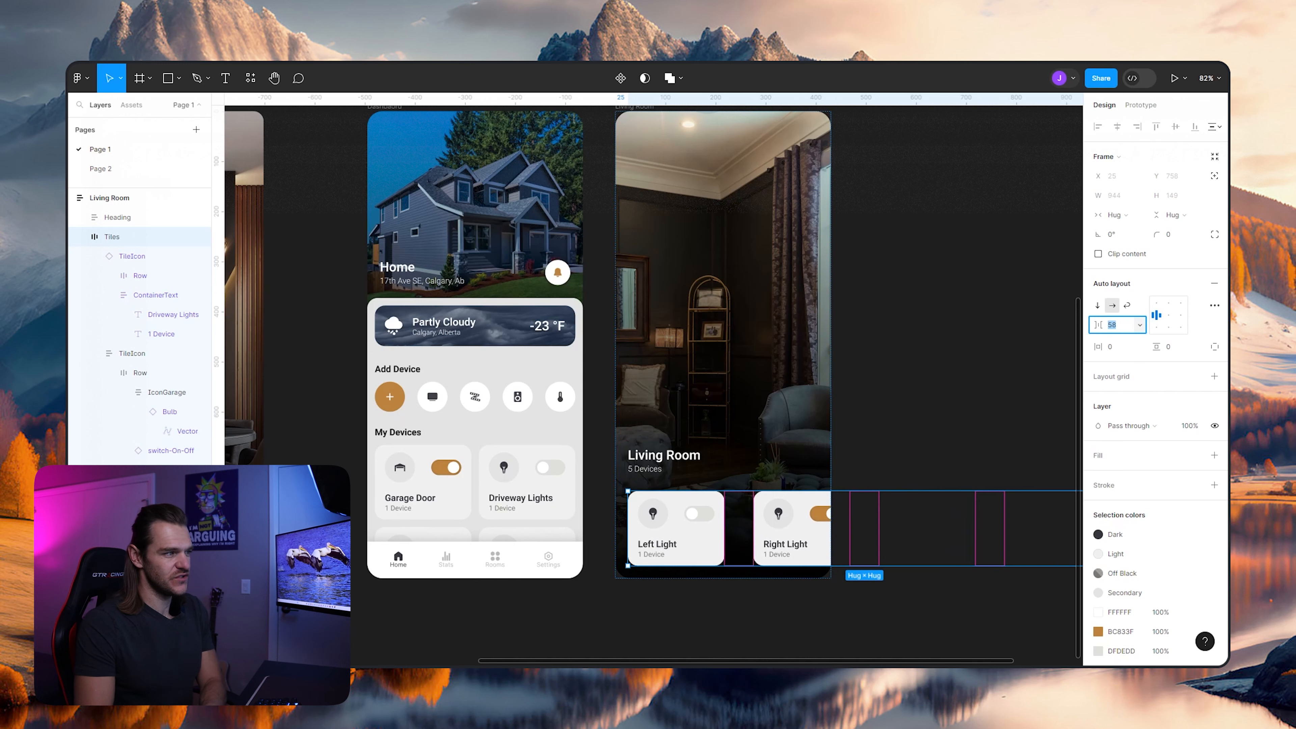
{"action": "key", "text": "Escape"}
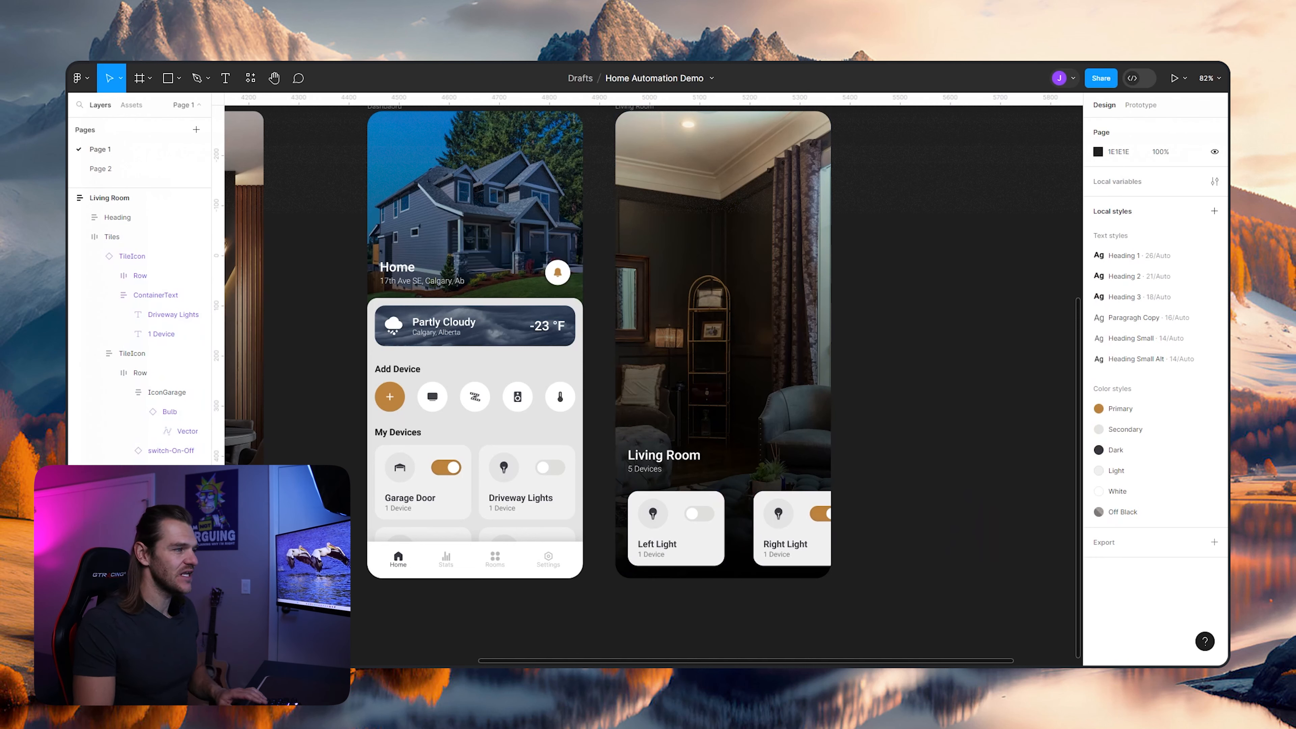
{"action": "key", "text": "ctrl+z"}
{"action": "key", "text": "ctrl+z"}
{"action": "key", "text": "ctrl+z"}
{"action": "key", "text": "ctrl+z"}
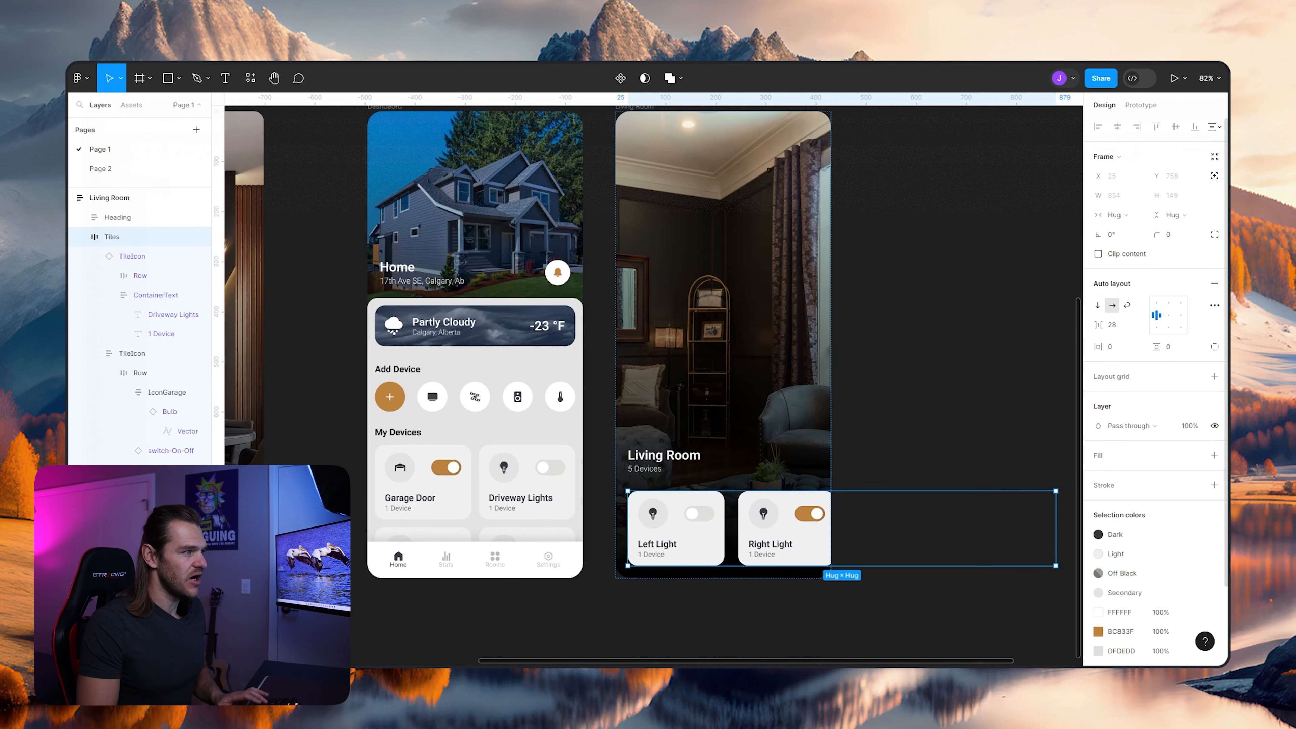
{"action": "key", "text": "Escape"}
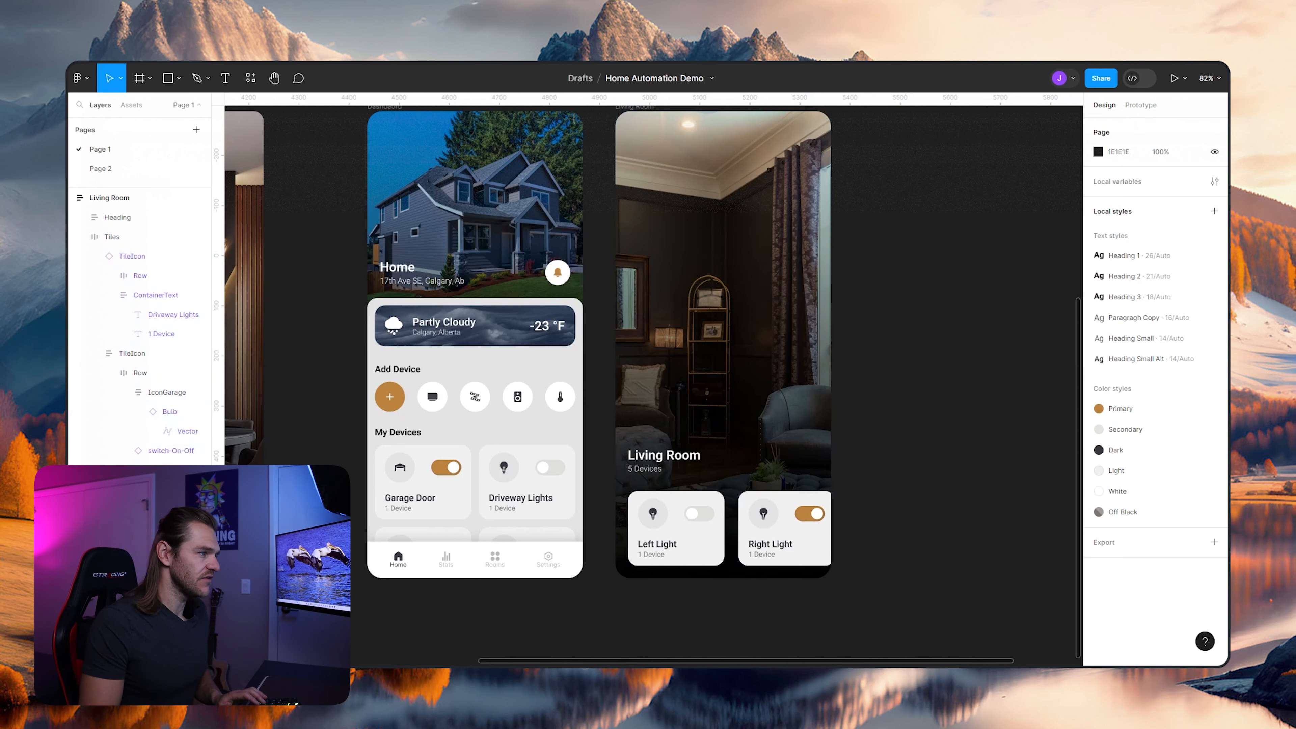
- Set the width of the Left Light tile on the Living Room screen to 202.5
{"action": "scroll", "coordinate": [769, 559], "scroll_direction": "up", "scroll_amount": 5}
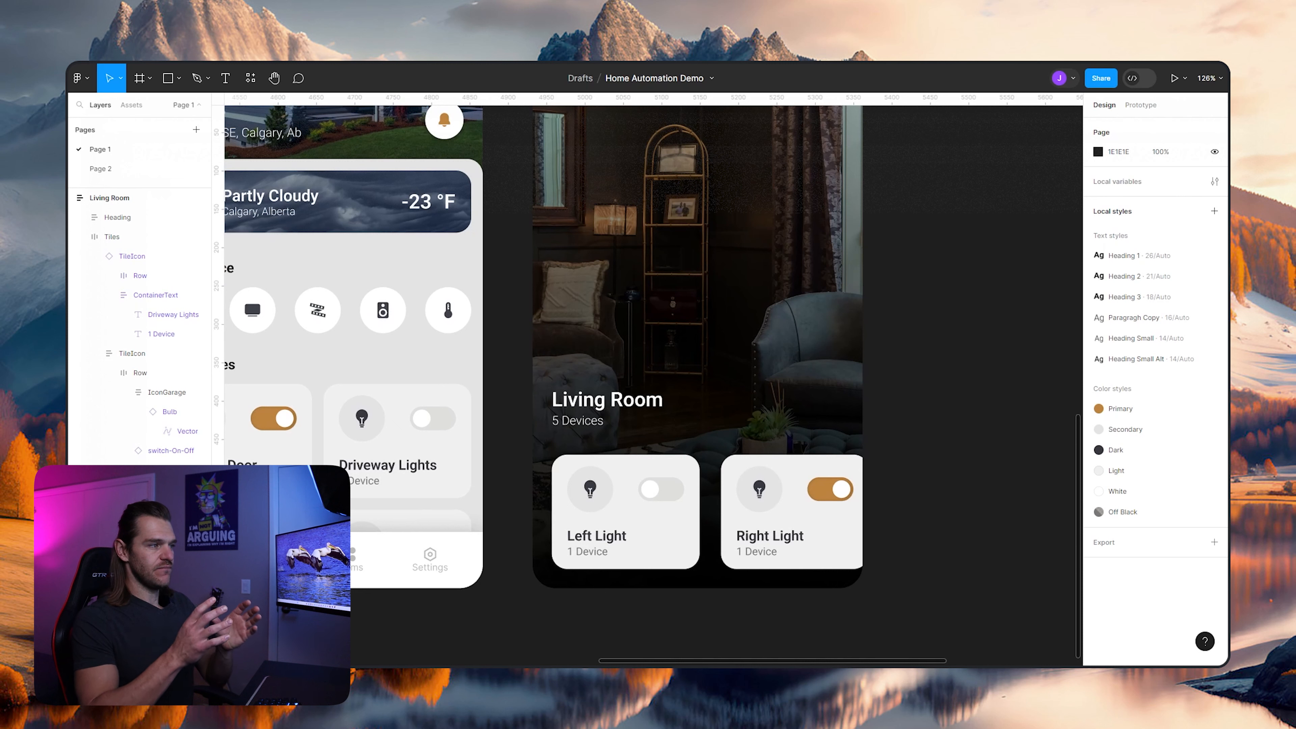
{"action": "double_click", "coordinate": [628, 515]}
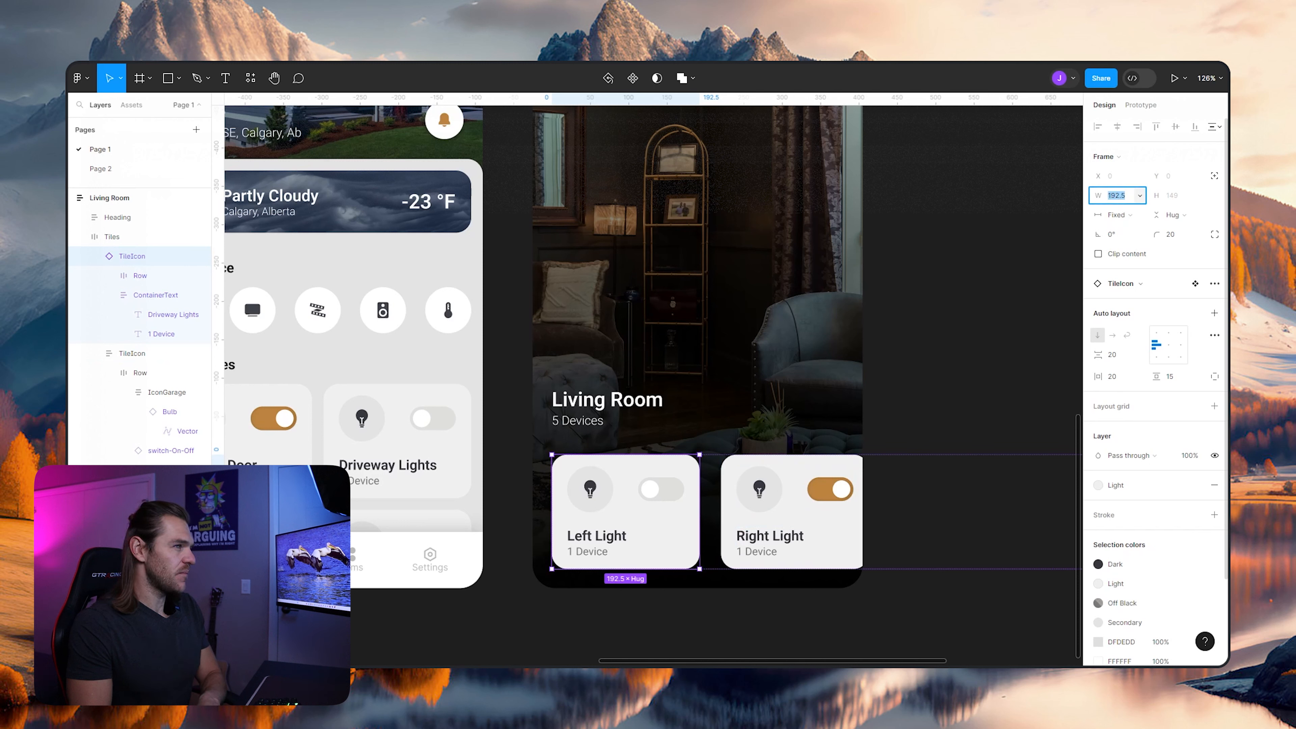
{"action": "key", "text": "shift+Up"}
{"action": "key", "text": "shift+Up"}
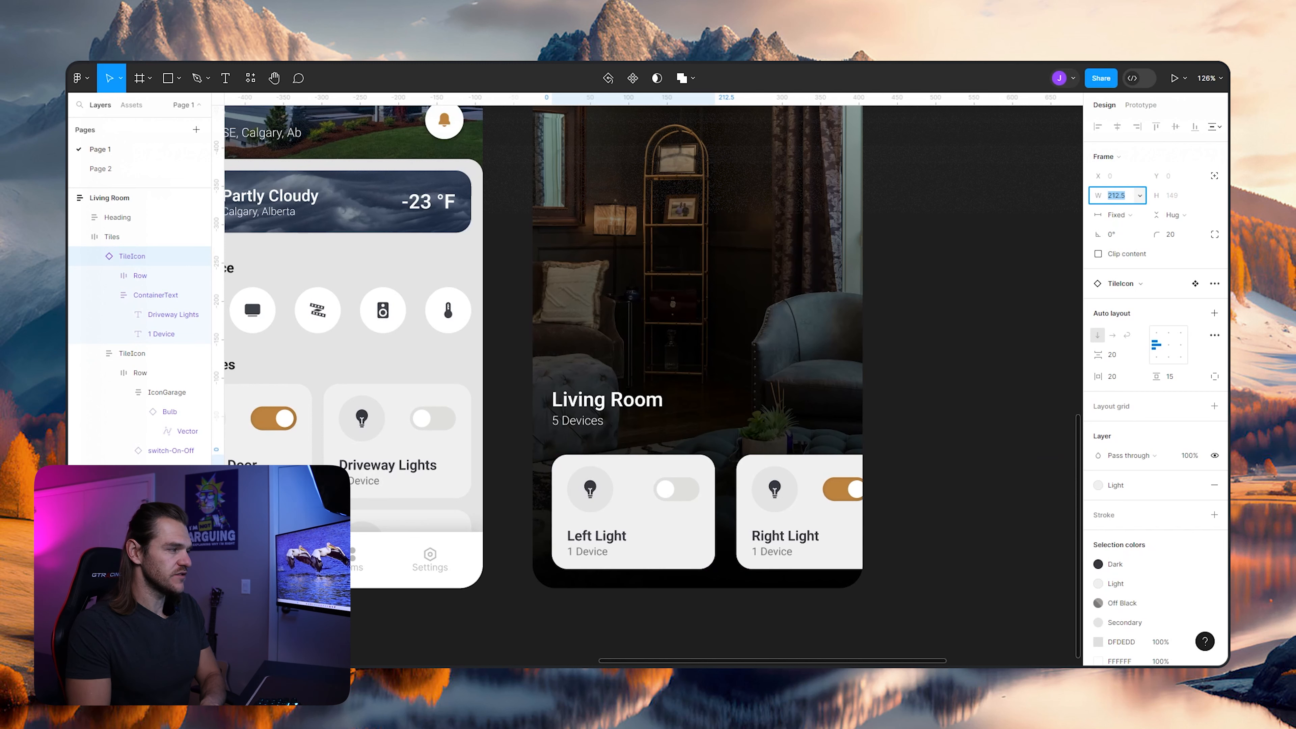
{"action": "key", "text": "shift+Down"}
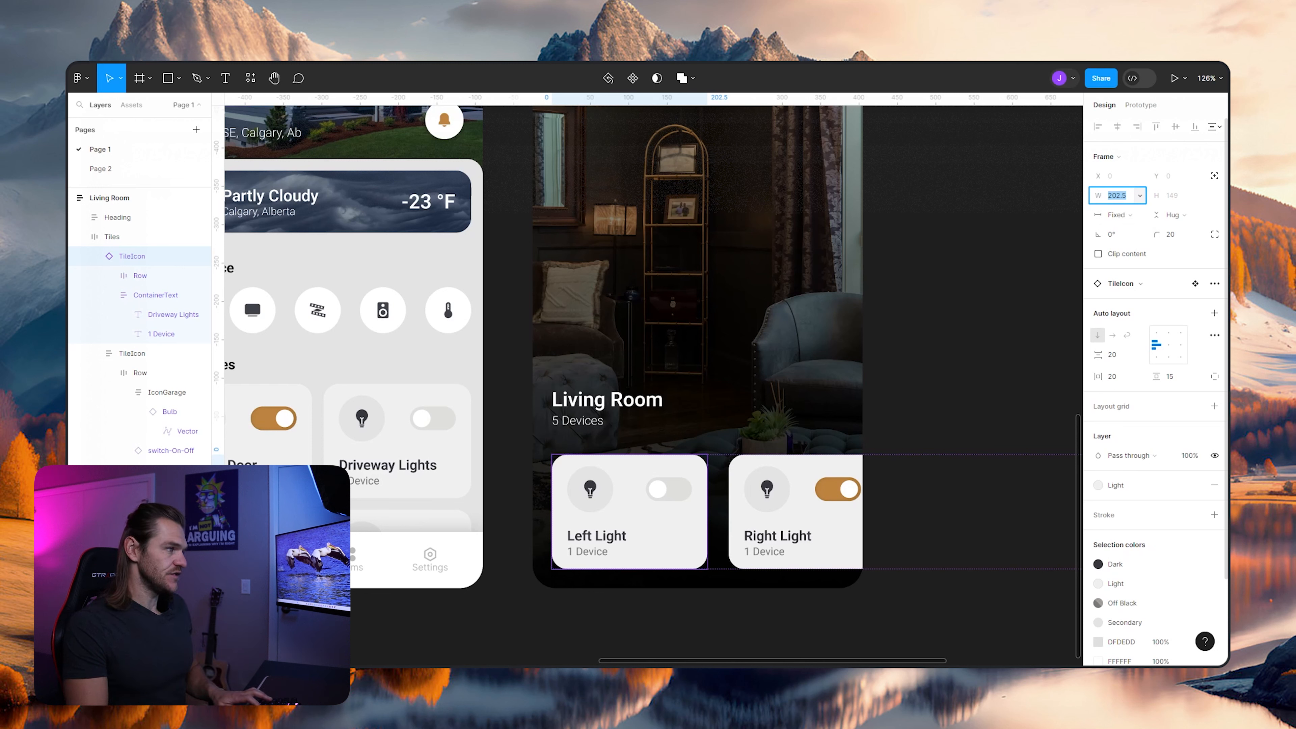
- Set the width of the Right Light tile on the Living Room screen to 202.5
{"action": "left_click", "coordinate": [132, 353]}
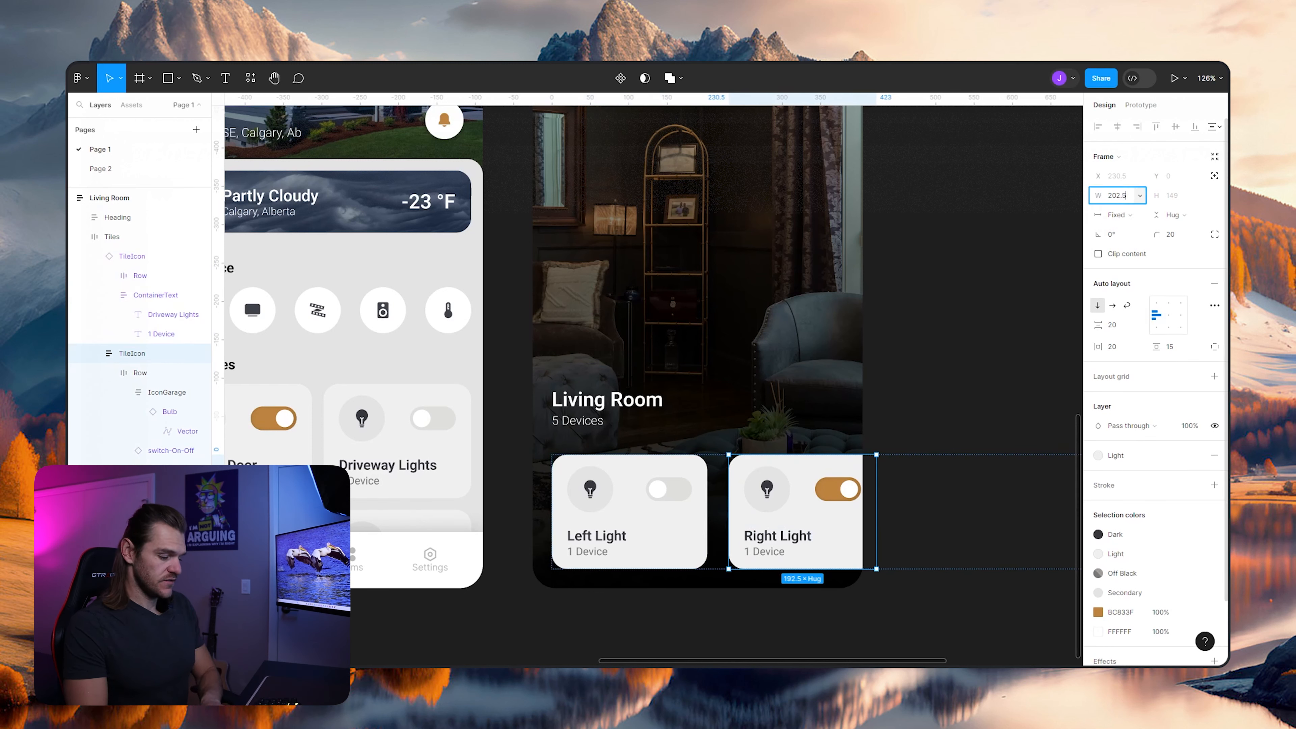
{"action": "type", "text": "202.5"}
{"action": "key", "text": "Return"}
{"action": "key", "text": "Escape"}
{"action": "key", "text": "shift+1"}
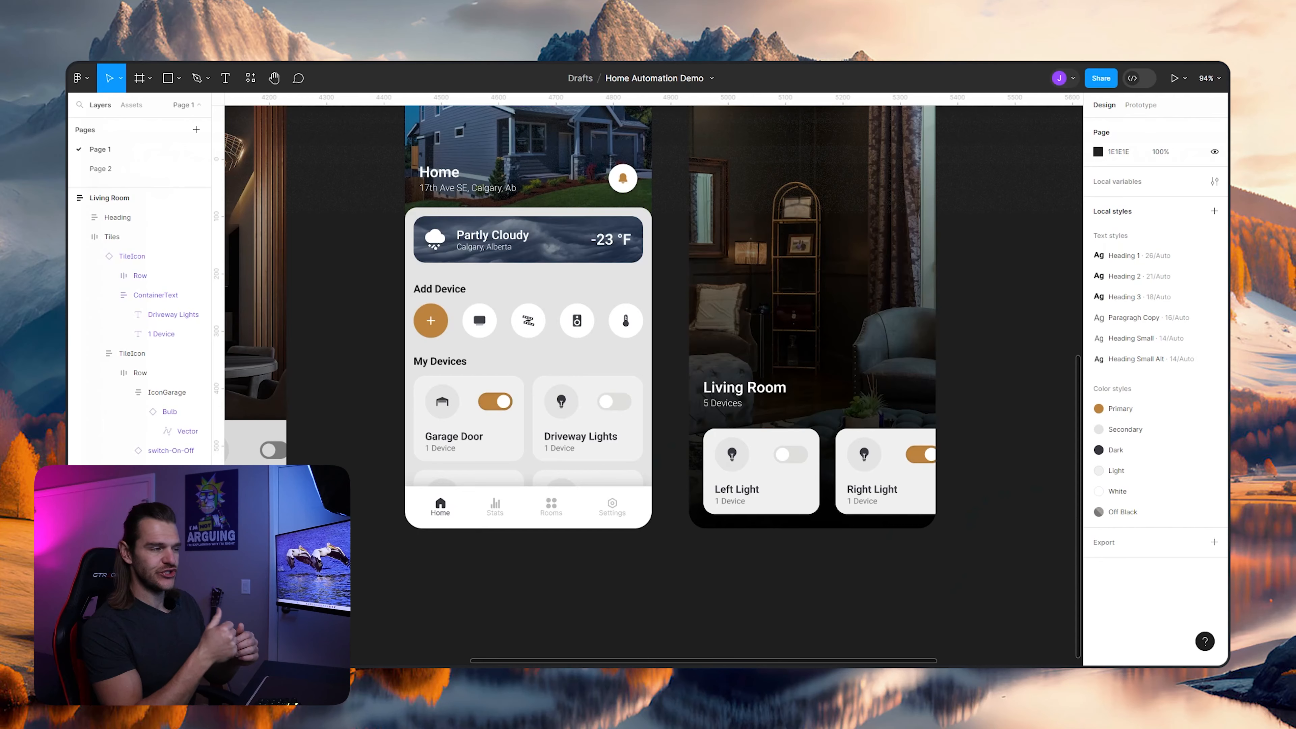
{"action": "scroll", "coordinate": [763, 438], "scroll_direction": "down", "scroll_amount": 5}
{"action": "left_click_drag", "start_coordinate": [762, 438], "coordinate": [723, 473]}
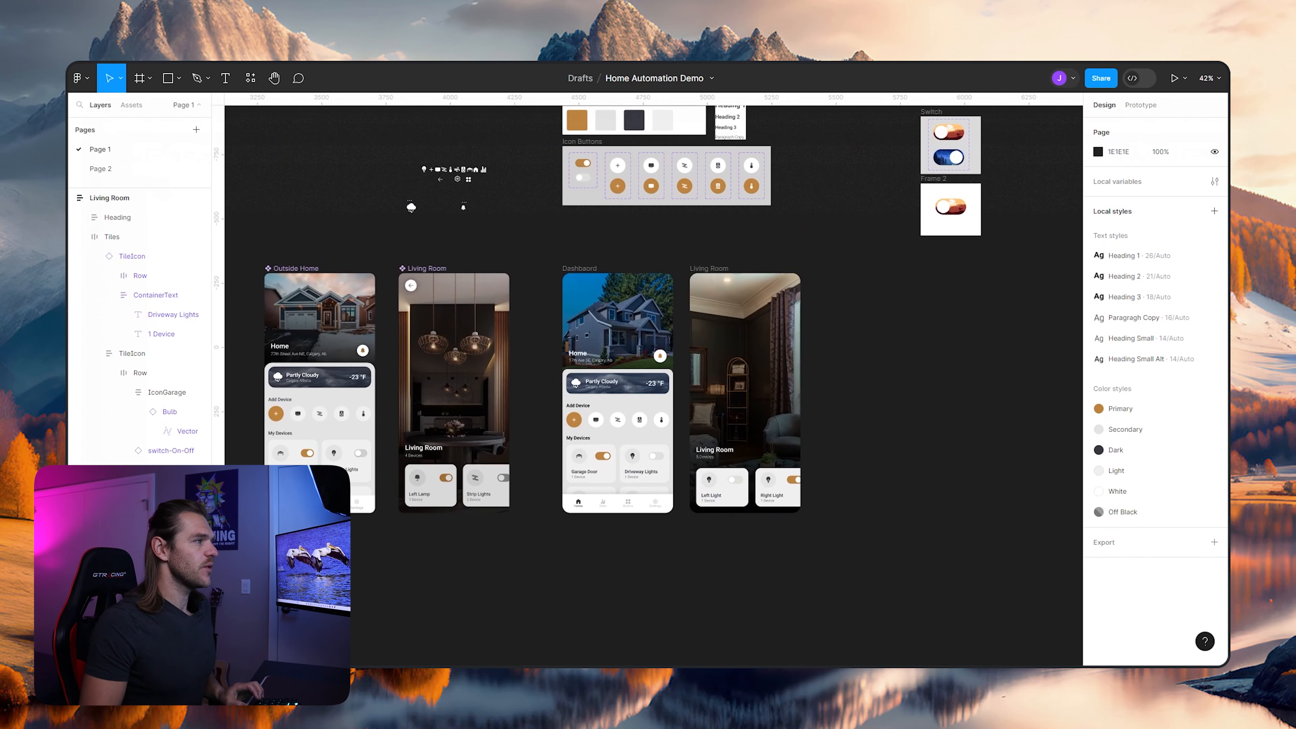
- Duplicate the Living Room screen and place the copy beside the original with a gap between them
{"action": "scroll", "coordinate": [918, 289], "scroll_direction": "up", "scroll_amount": 3}
{"action": "scroll", "coordinate": [895, 286], "scroll_direction": "down", "scroll_amount": 1}
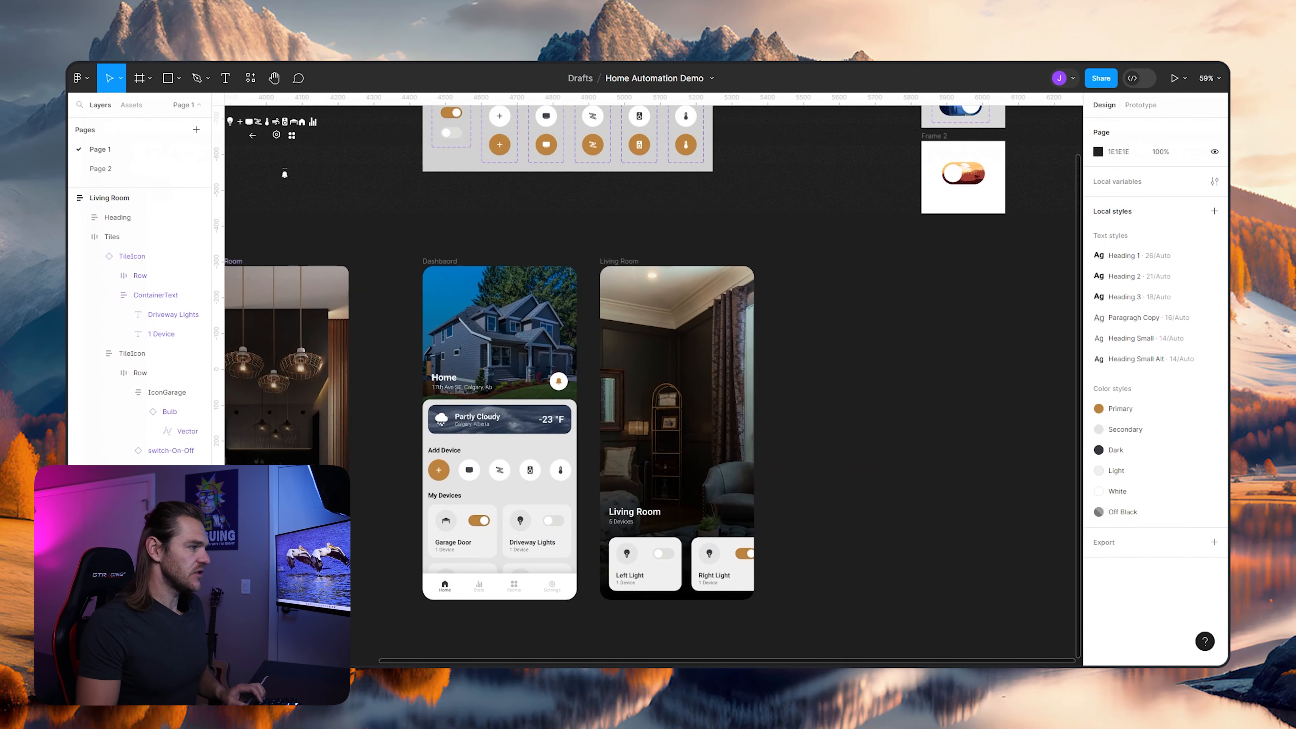
{"action": "scroll", "coordinate": [831, 332], "scroll_direction": "up", "scroll_amount": 2}
{"action": "scroll", "coordinate": [721, 306], "scroll_direction": "down", "scroll_amount": 2}
{"action": "left_click", "coordinate": [591, 254]}
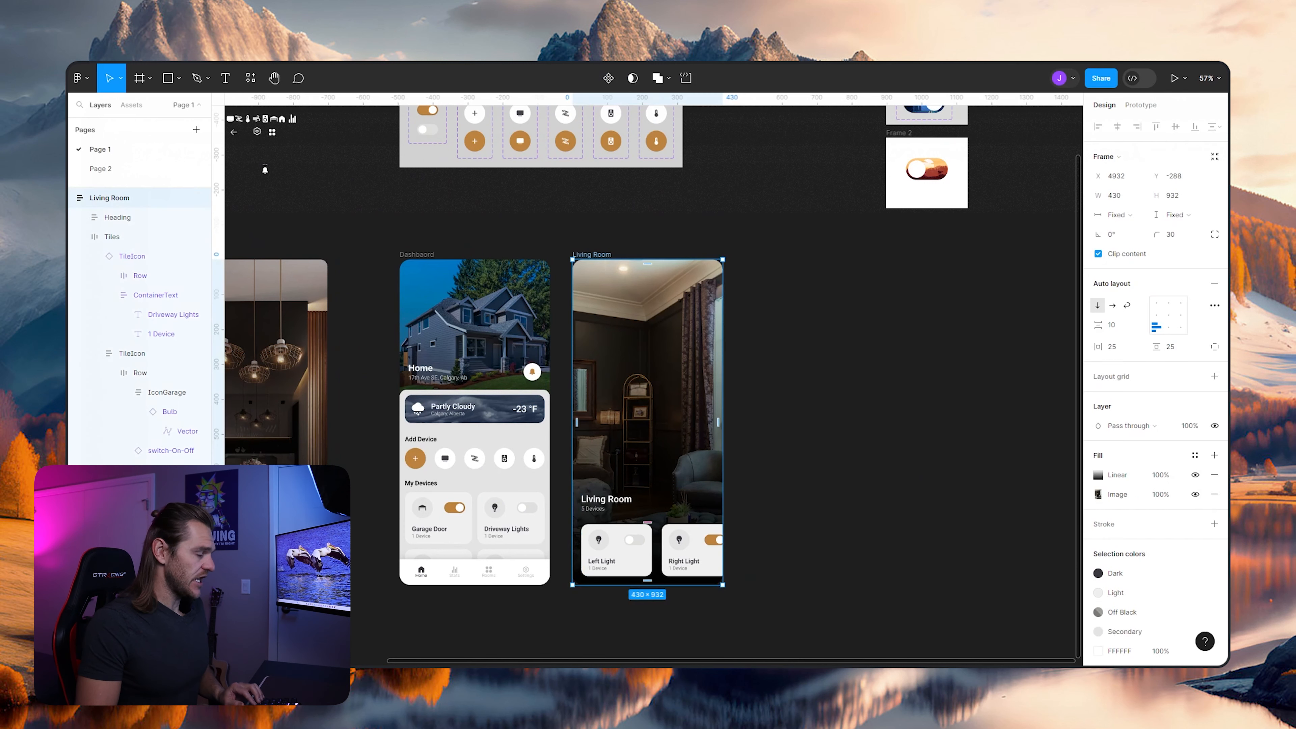
{"action": "left_click_drag", "start_coordinate": [592, 254], "coordinate": [793, 255]}
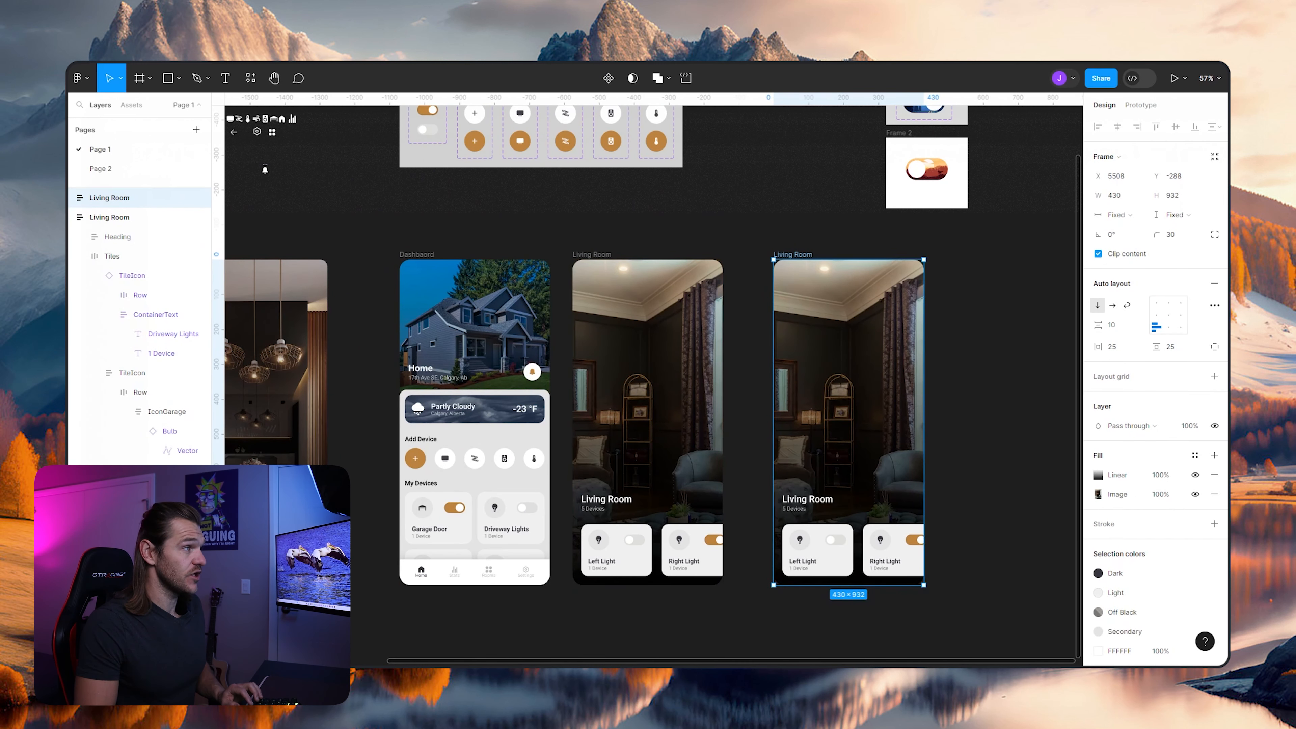
- Rename the duplicated Living Room frame as Garage
{"action": "left_click", "coordinate": [1006, 279]}
{"action": "scroll", "coordinate": [1006, 279], "scroll_direction": "up", "scroll_amount": 2}
{"action": "left_click", "coordinate": [755, 326]}
{"action": "key", "text": "ctrl+r"}
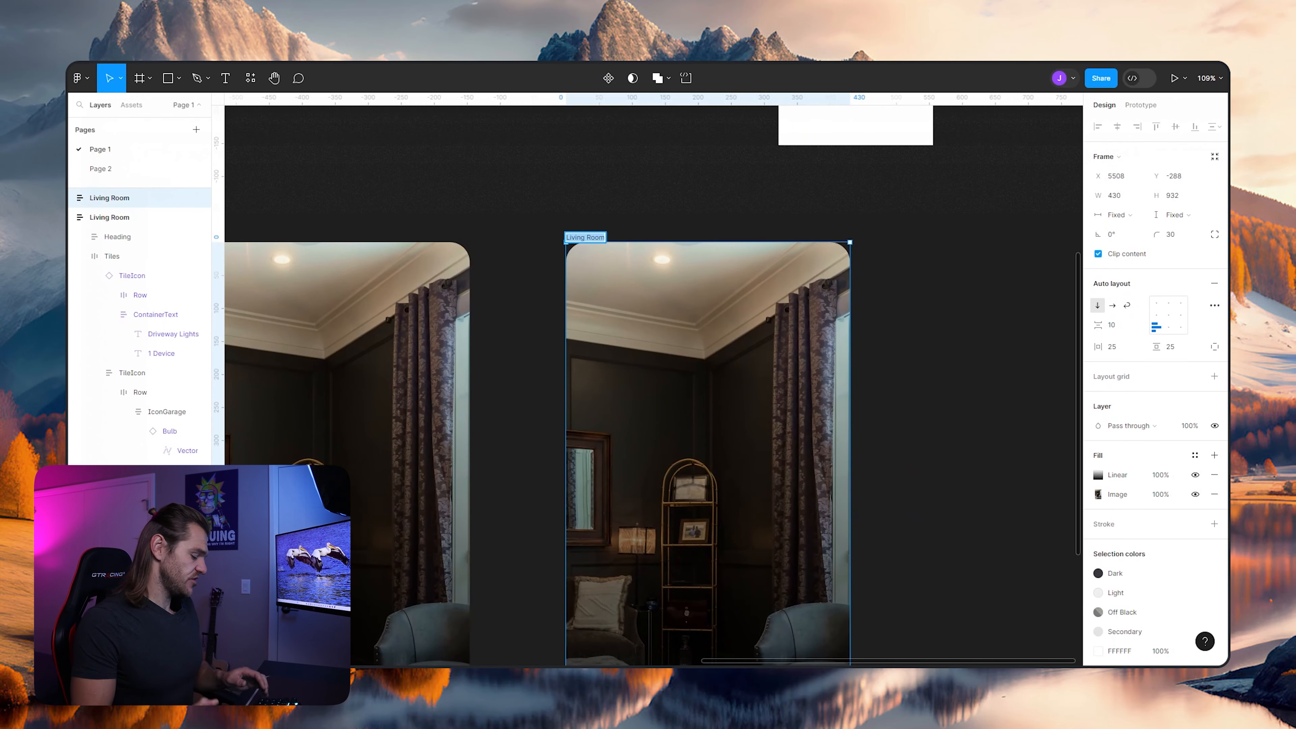
{"action": "type", "text": "Garage"}
{"action": "key", "text": "Return"}
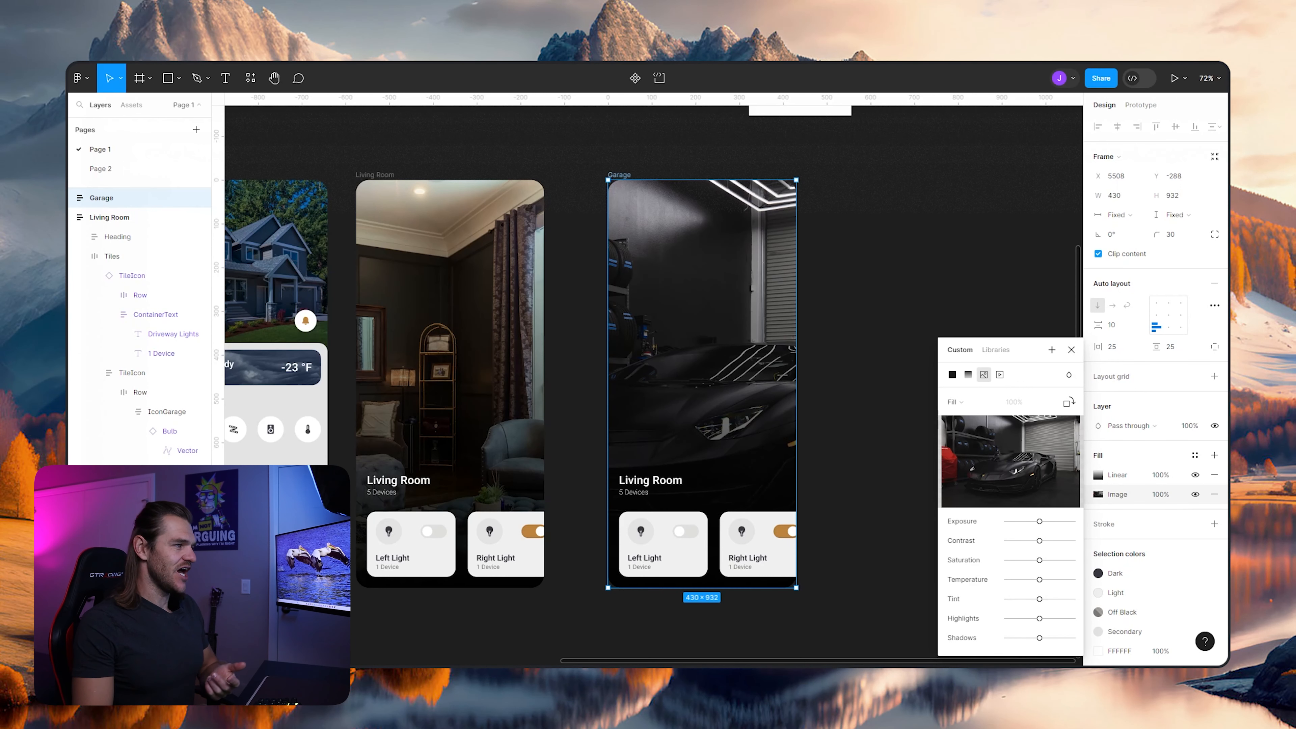
- Set the Garage screen's car image fill to Crop and shift the image left to show more of the car's front
{"action": "scroll", "coordinate": [653, 377], "scroll_direction": "up", "scroll_amount": 1}
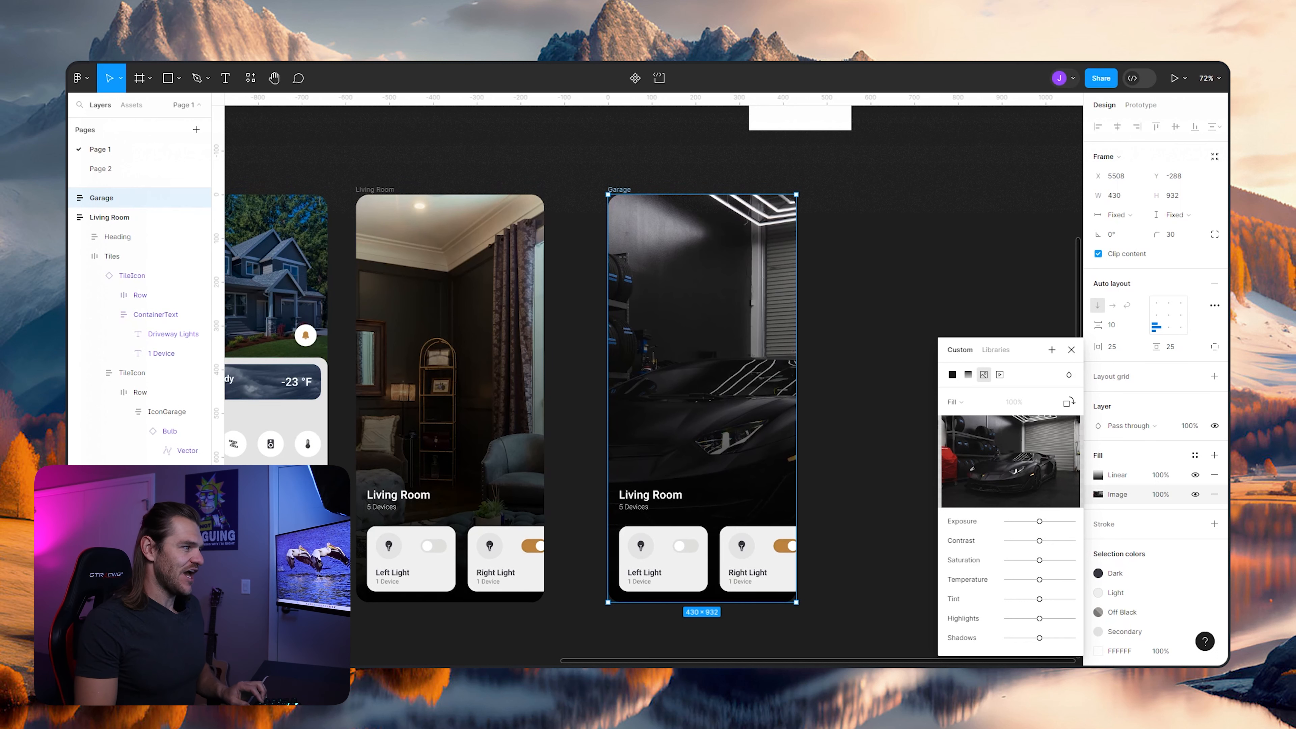
{"action": "scroll", "coordinate": [726, 475], "scroll_direction": "up", "scroll_amount": 3}
{"action": "scroll", "coordinate": [728, 489], "scroll_direction": "down", "scroll_amount": 3}
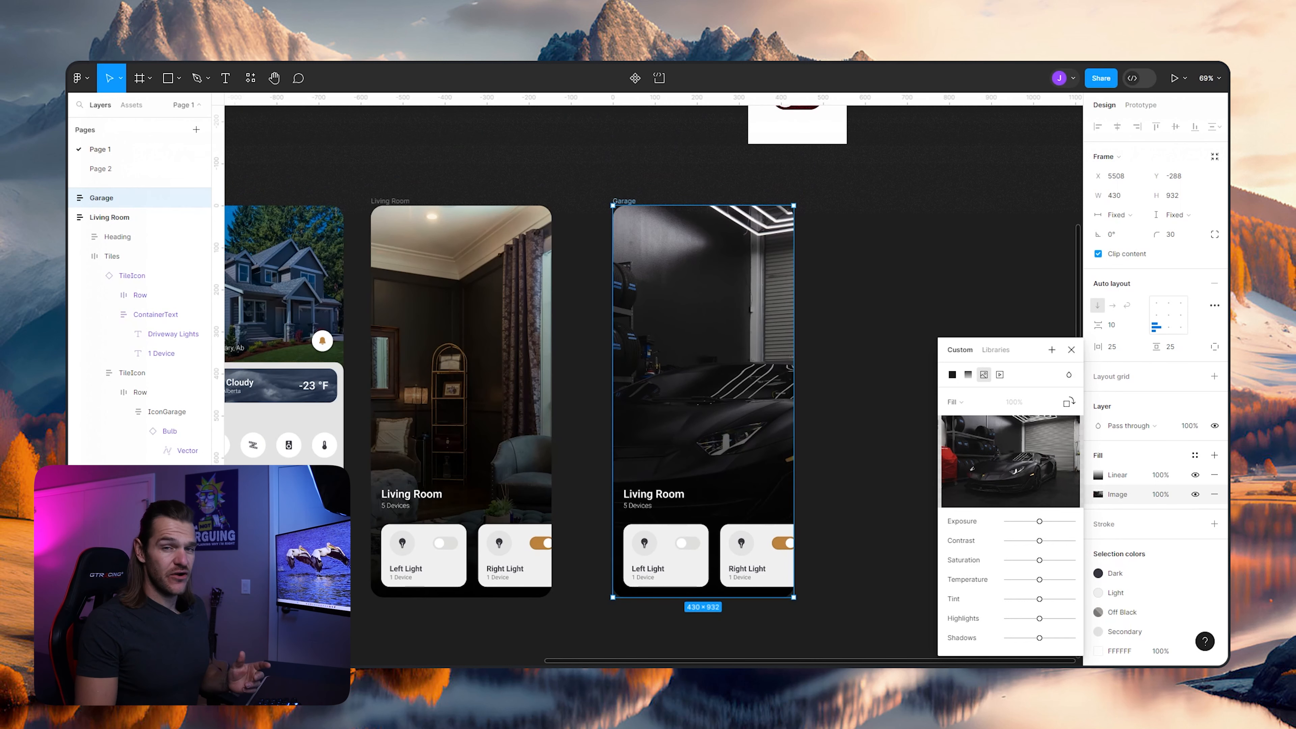
{"action": "left_click", "coordinate": [971, 402]}
{"action": "left_click", "coordinate": [969, 432]}
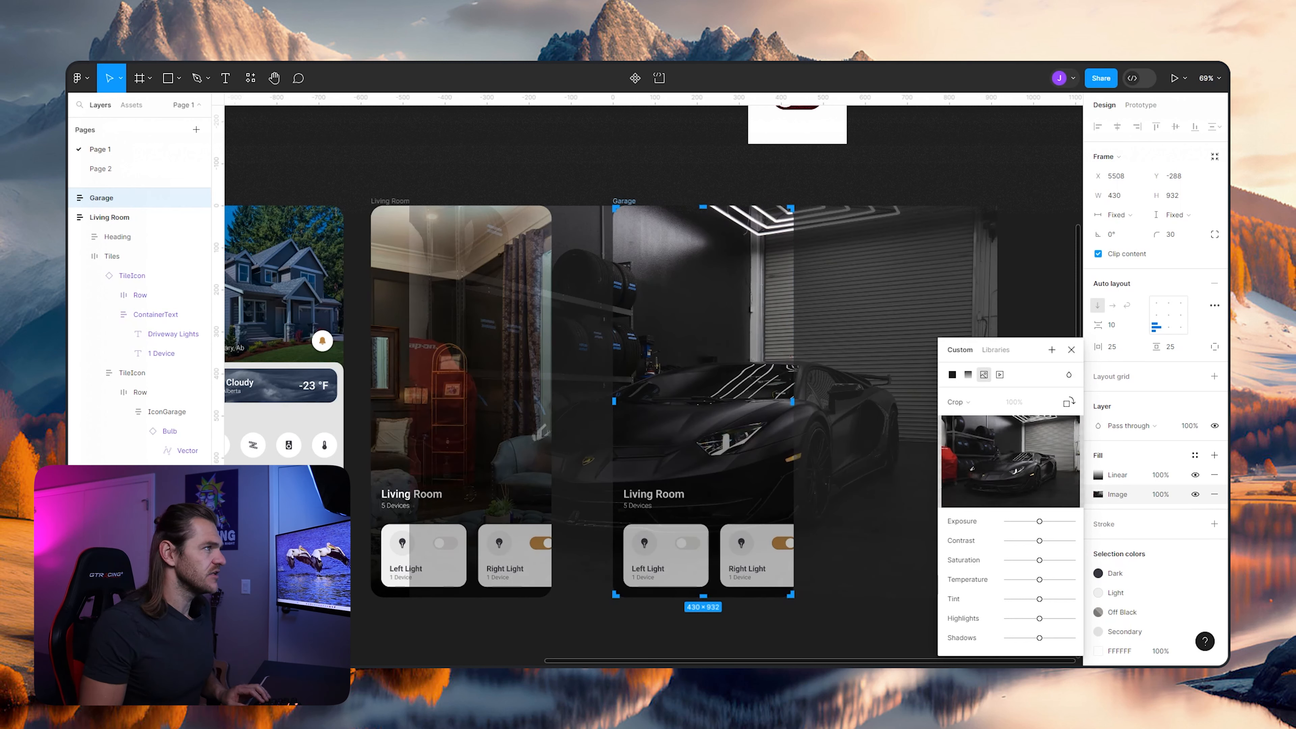
{"action": "left_click_drag", "start_coordinate": [740, 389], "coordinate": [690, 388]}
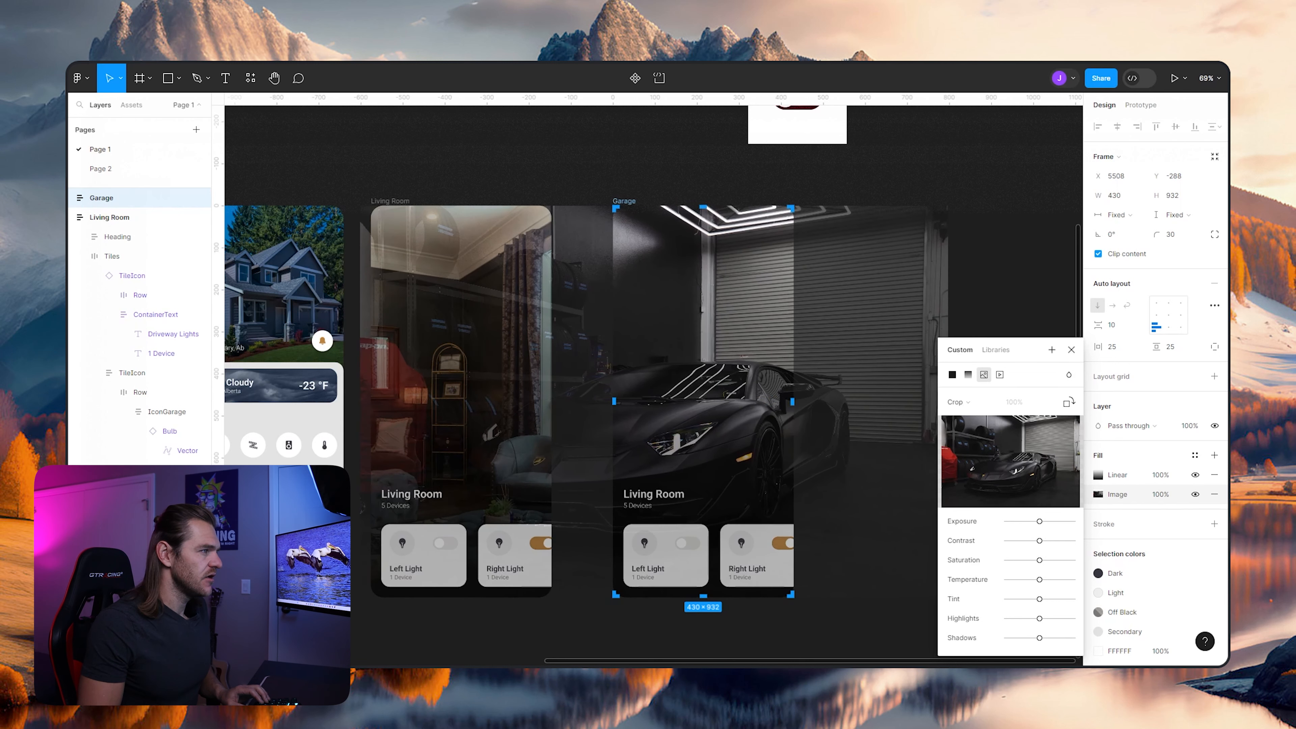
{"action": "key", "text": "Return"}
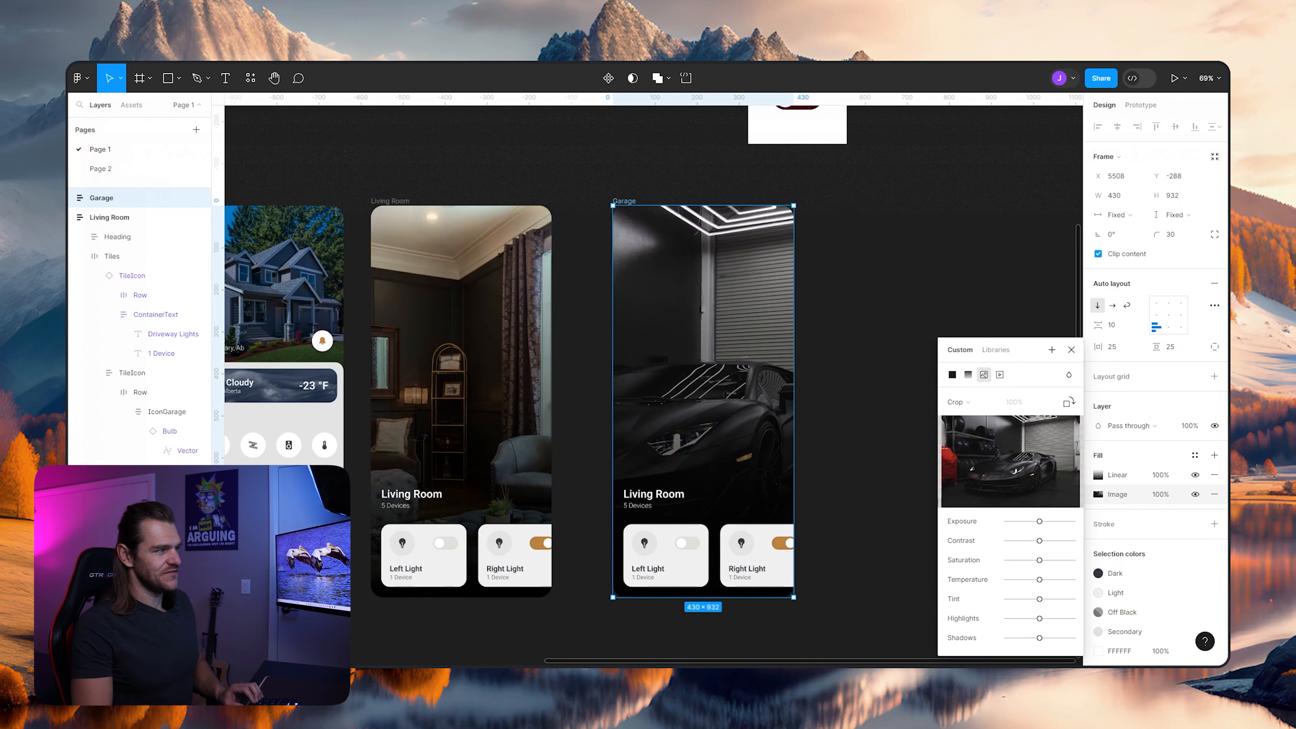
{"action": "key", "text": "Escape"}
- Change the heading text on the Garage screen to "Garage"
{"action": "scroll", "coordinate": [826, 352], "scroll_direction": "up", "scroll_amount": 3}
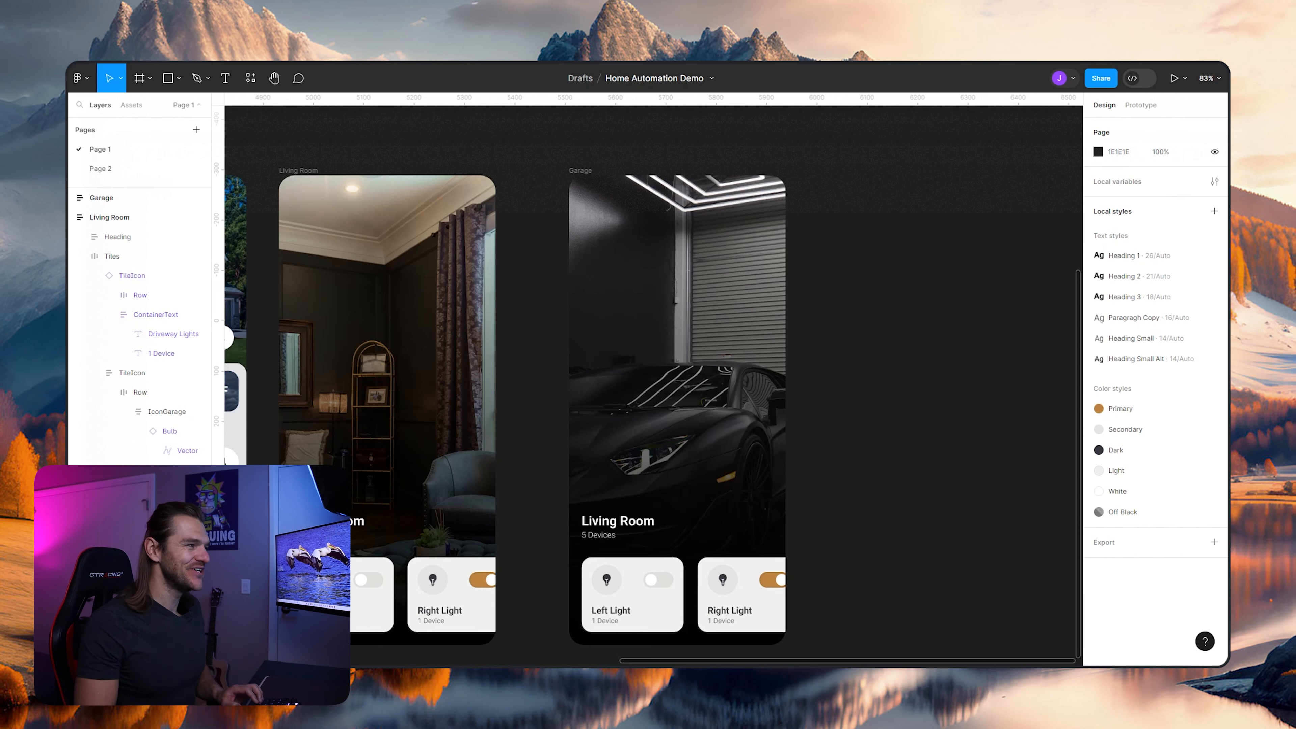
{"action": "scroll", "coordinate": [833, 411], "scroll_direction": "down", "scroll_amount": 1}
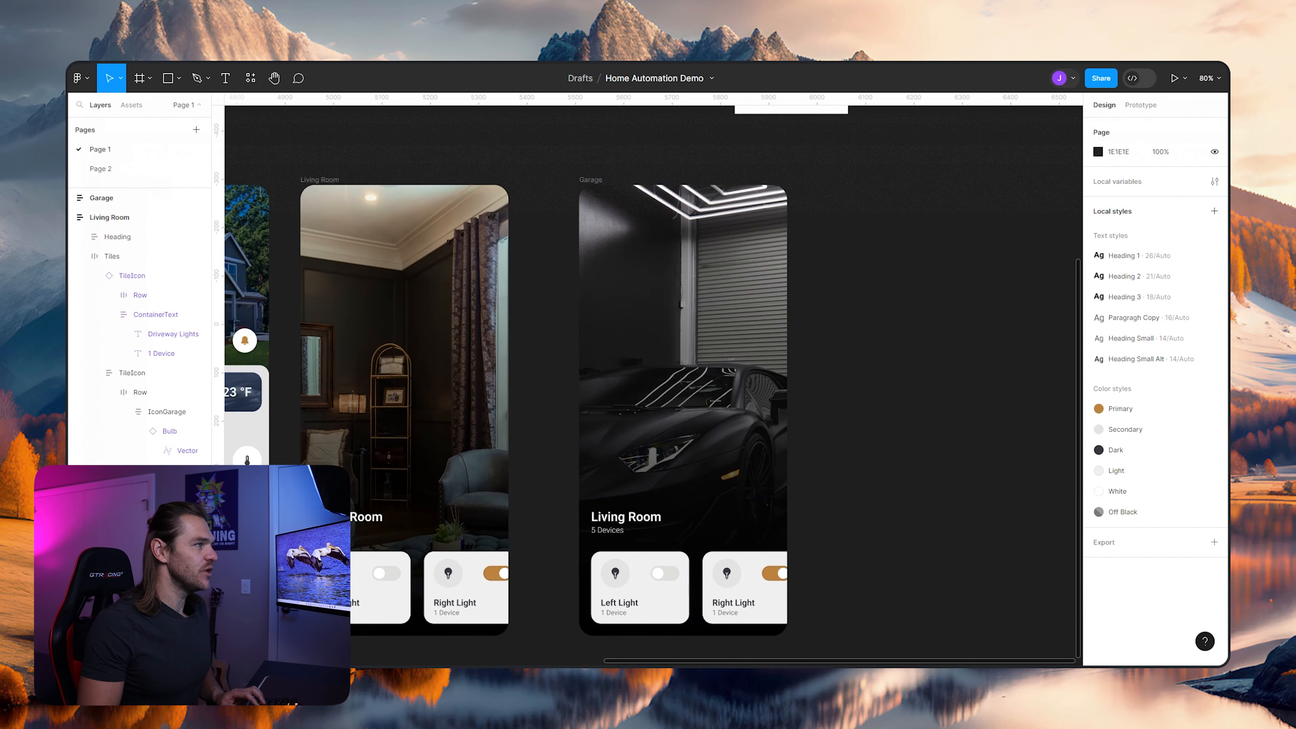
{"action": "left_click", "coordinate": [625, 516], "text": "ctrl"}
{"action": "key", "text": "Return"}
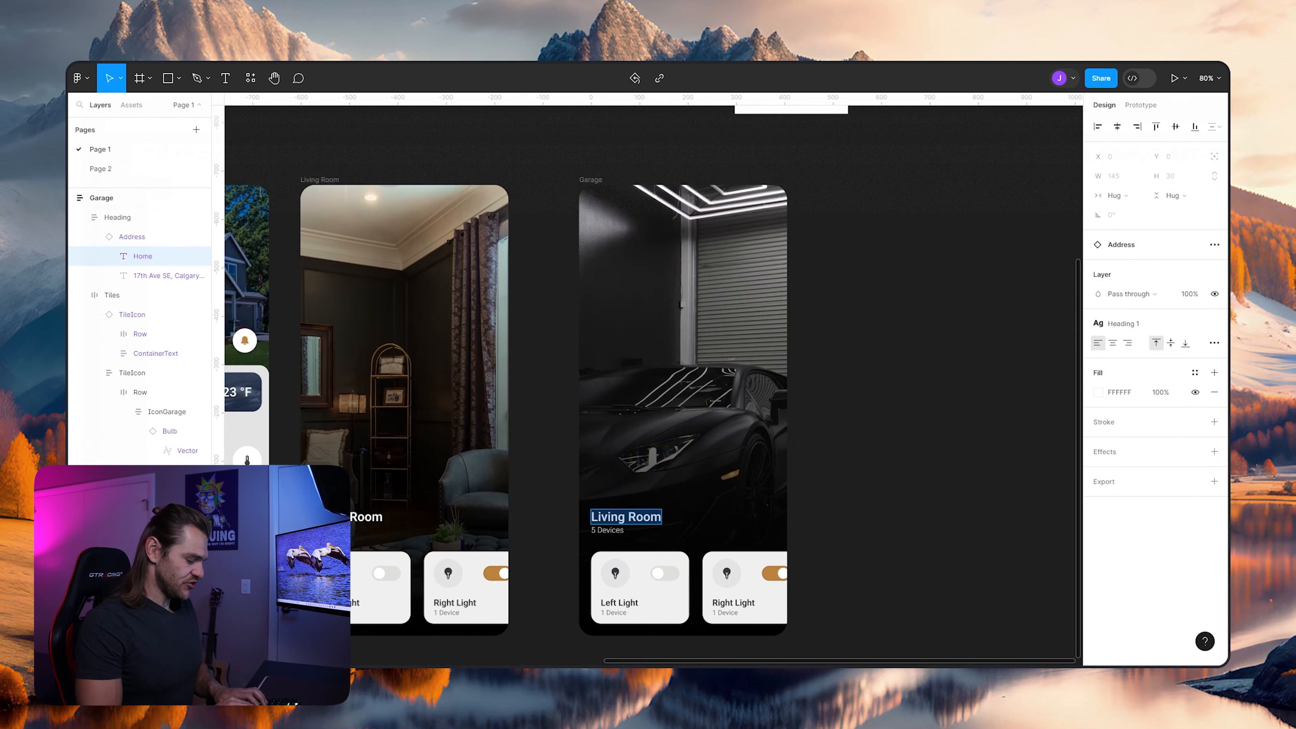
{"action": "type", "text": "Garage"}
{"action": "key", "text": "Escape"}
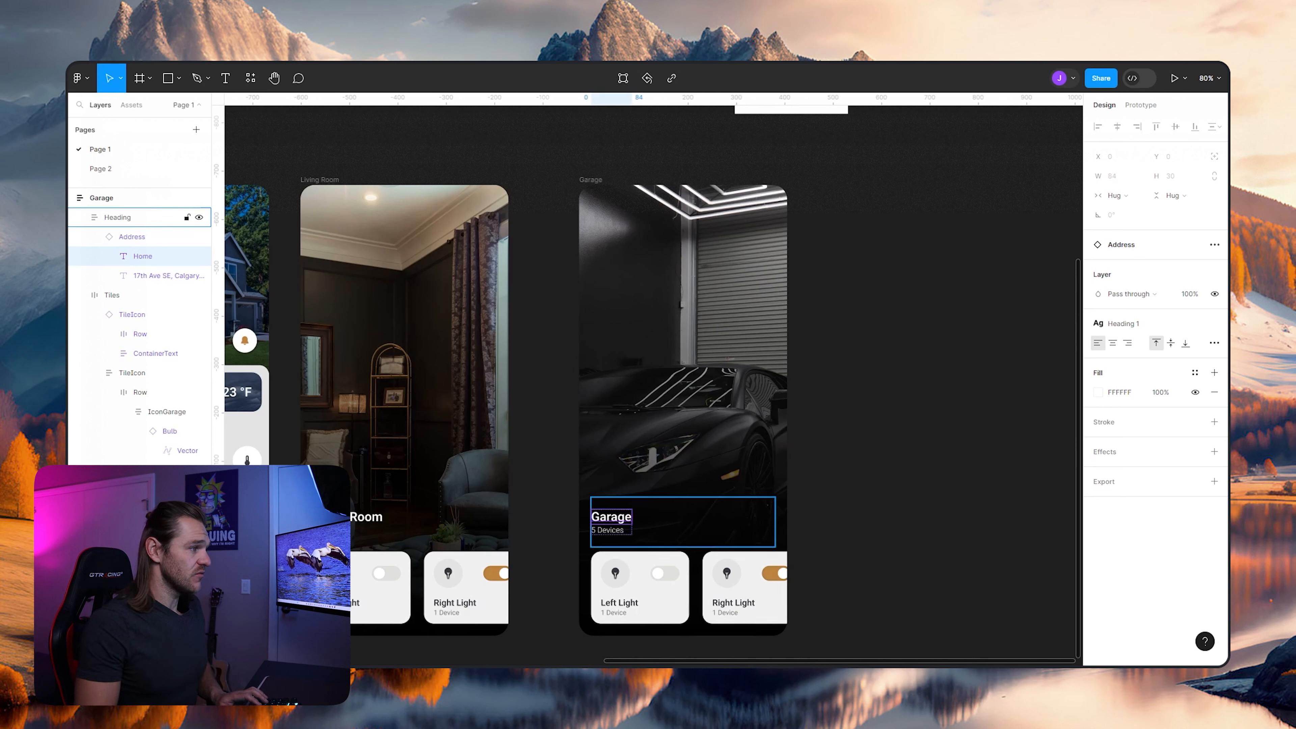
- Change the device count under the Garage heading to "3 Devices"
{"action": "left_click", "coordinate": [608, 530]}
{"action": "key", "text": "Return"}
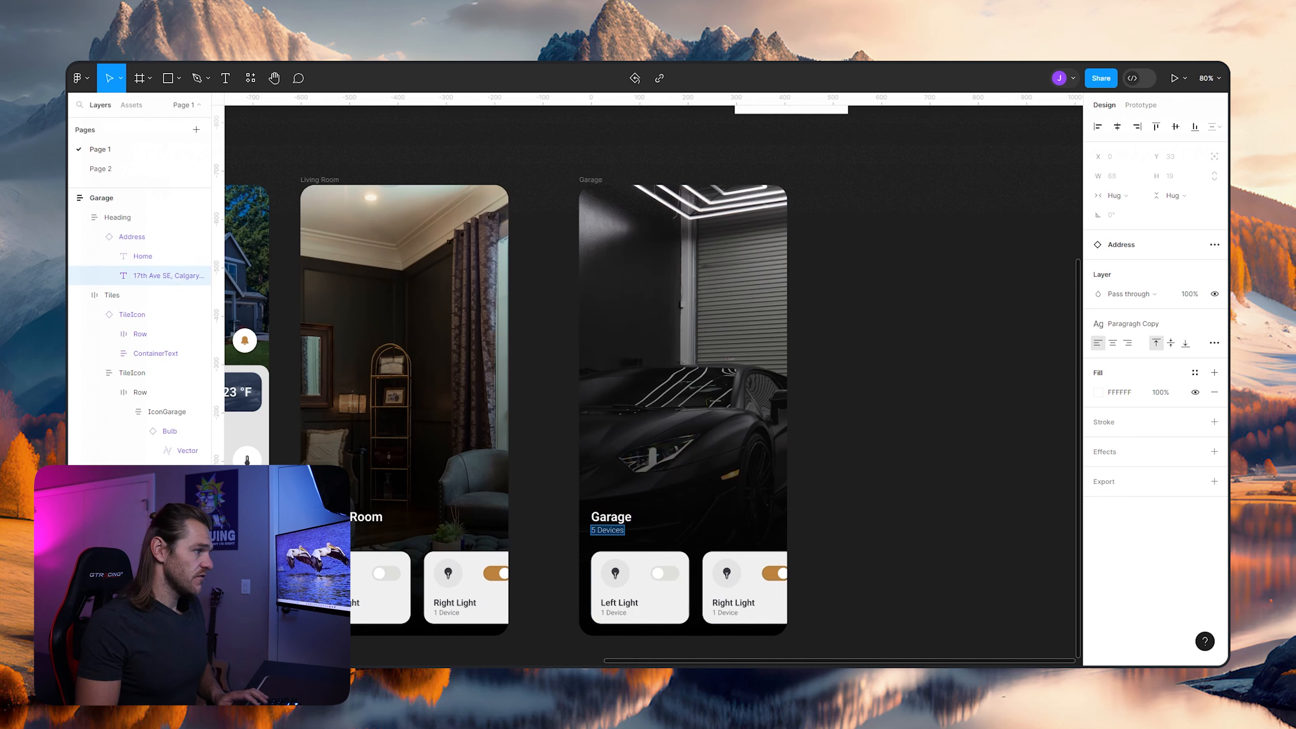
{"action": "key", "text": "BackSpace"}
{"action": "type", "text": "3"}
{"action": "key", "text": "Escape"}
{"action": "key", "text": "shift+2"}
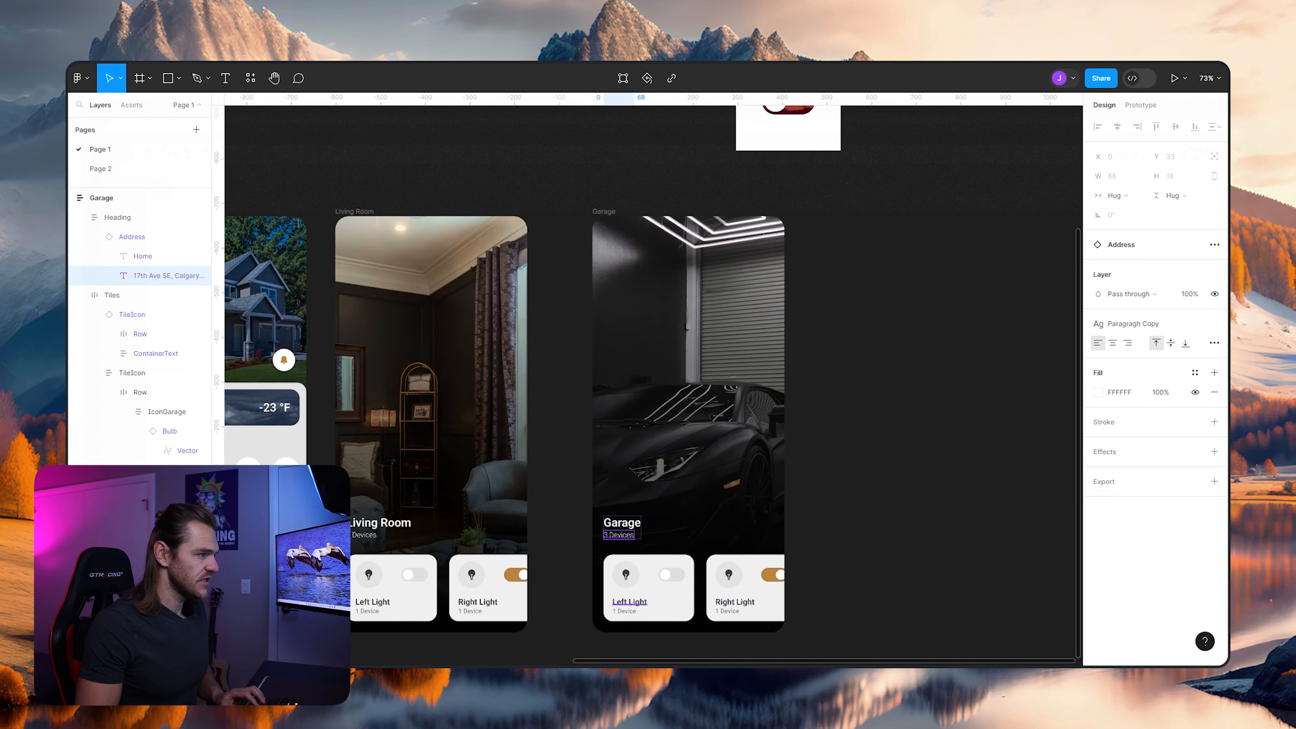
{"action": "left_click", "coordinate": [618, 598], "text": "ctrl"}
{"action": "scroll", "coordinate": [646, 523], "scroll_direction": "down", "scroll_amount": 5}
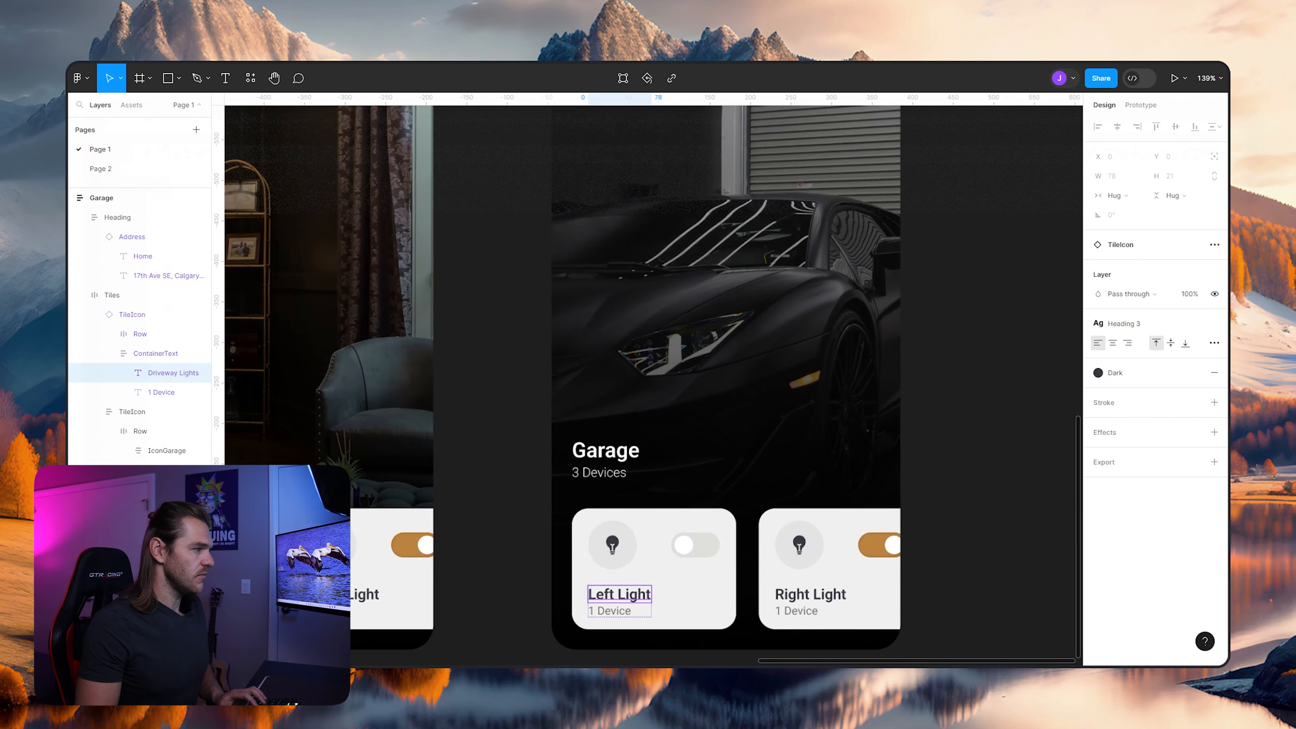
{"action": "left_click_drag", "start_coordinate": [439, 489], "coordinate": [673, 480]}
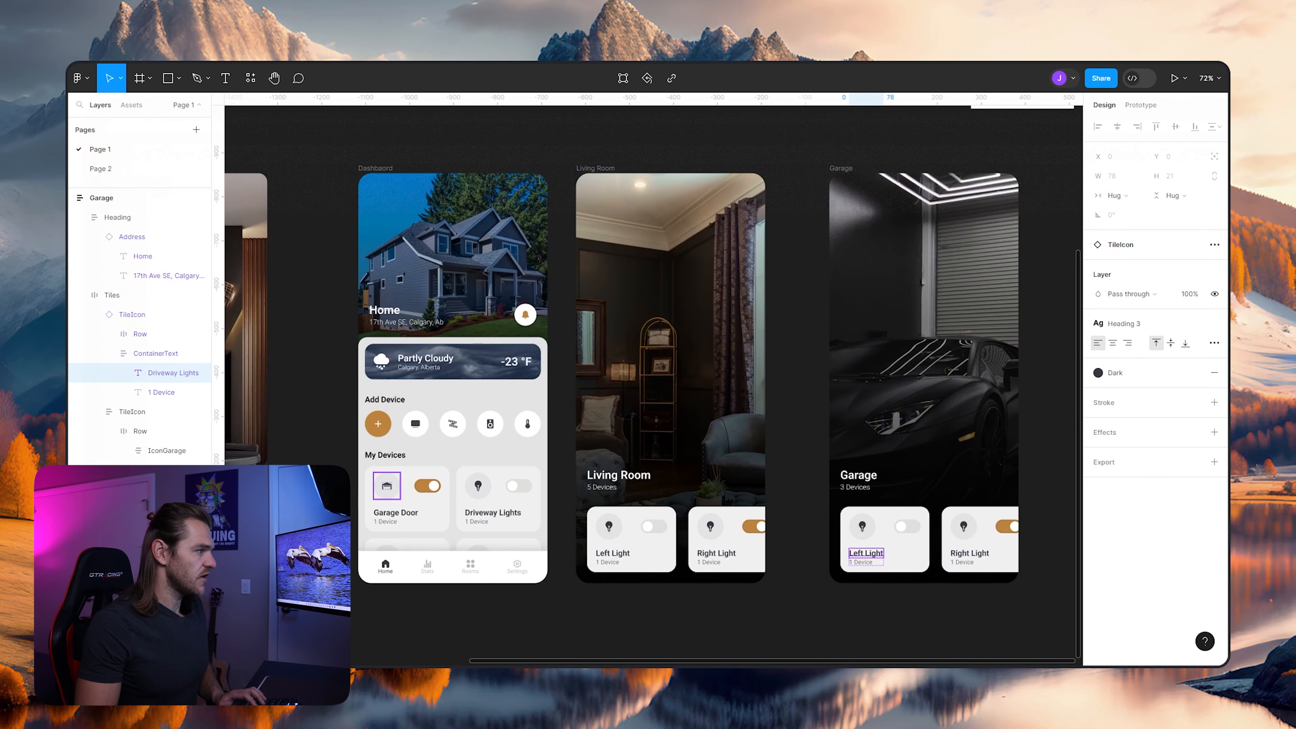
{"action": "left_click", "coordinate": [388, 486], "text": "ctrl"}
{"action": "left_click", "coordinate": [408, 486], "text": "ctrl"}
{"action": "left_click", "coordinate": [409, 503], "text": "ctrl"}
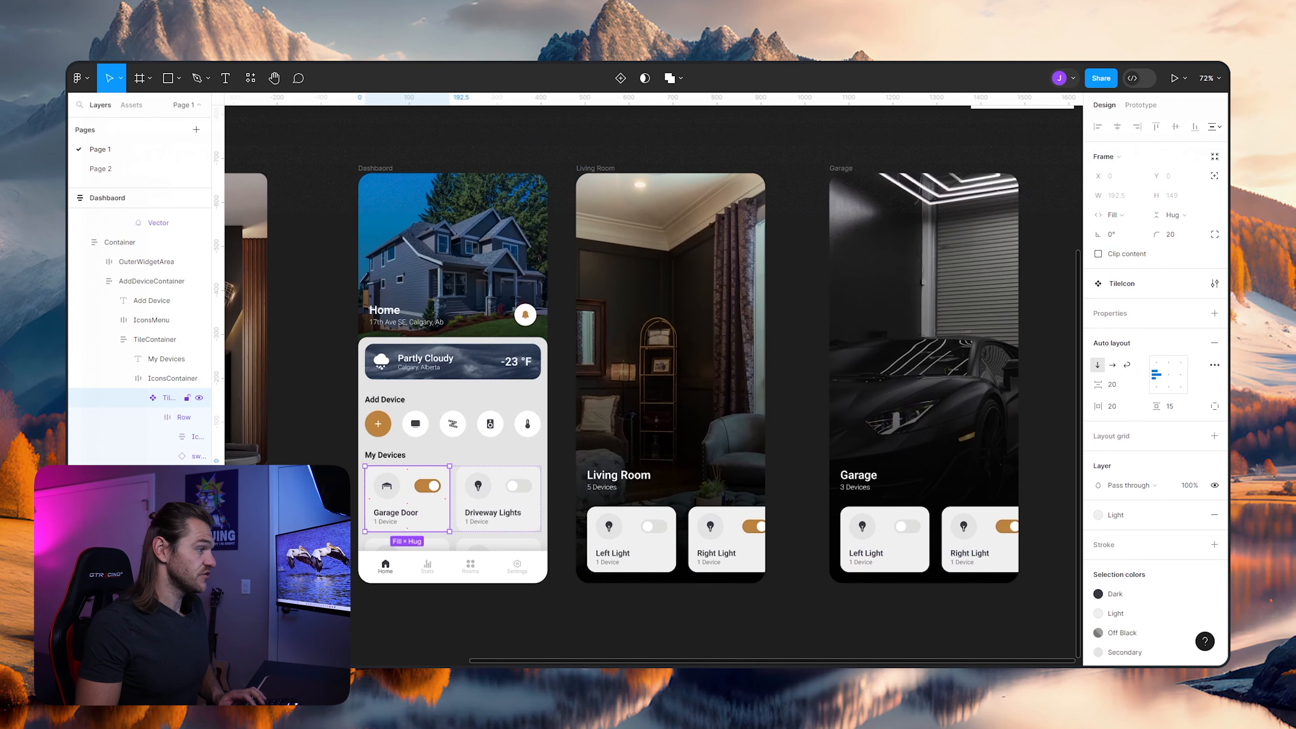
{"action": "left_click", "coordinate": [797, 483]}
- Delete the Left Light and Right Light tiles from the Garage screen
{"action": "left_click_drag", "start_coordinate": [919, 480], "coordinate": [736, 475]}
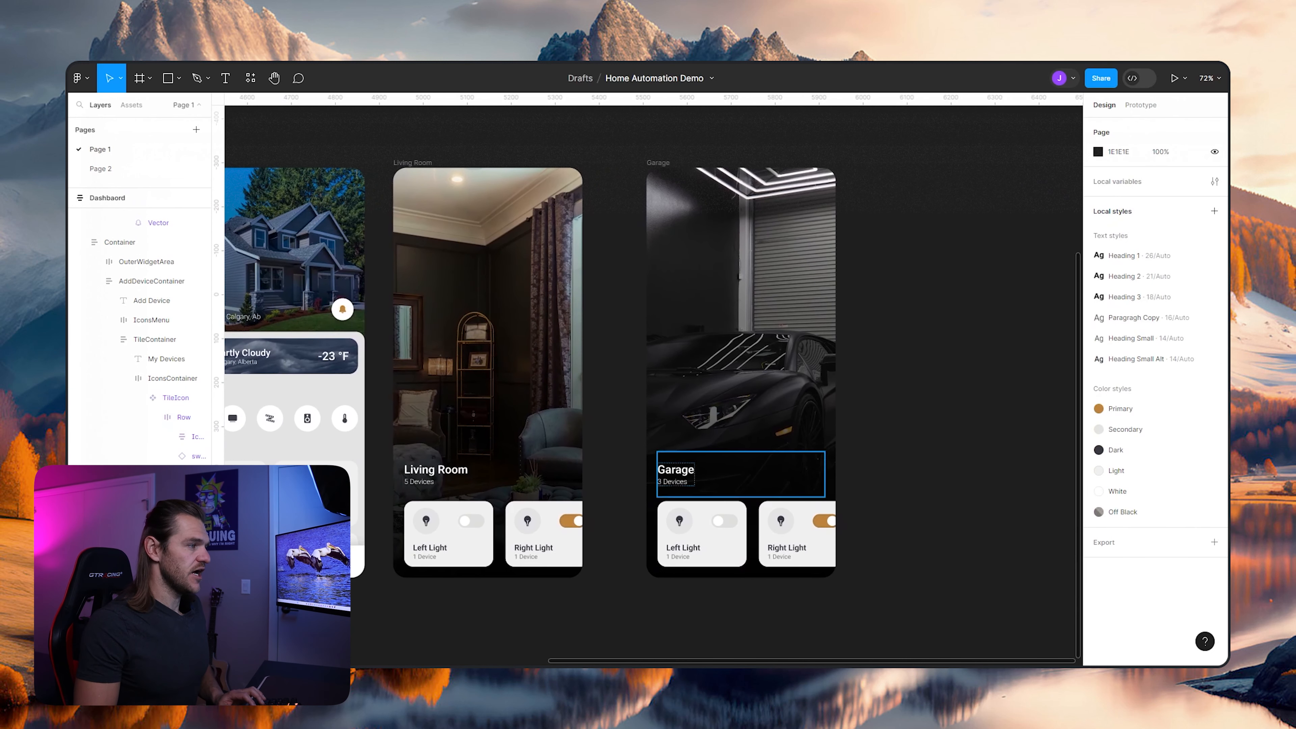
{"action": "left_click", "coordinate": [740, 533]}
{"action": "double_click", "coordinate": [733, 534]}
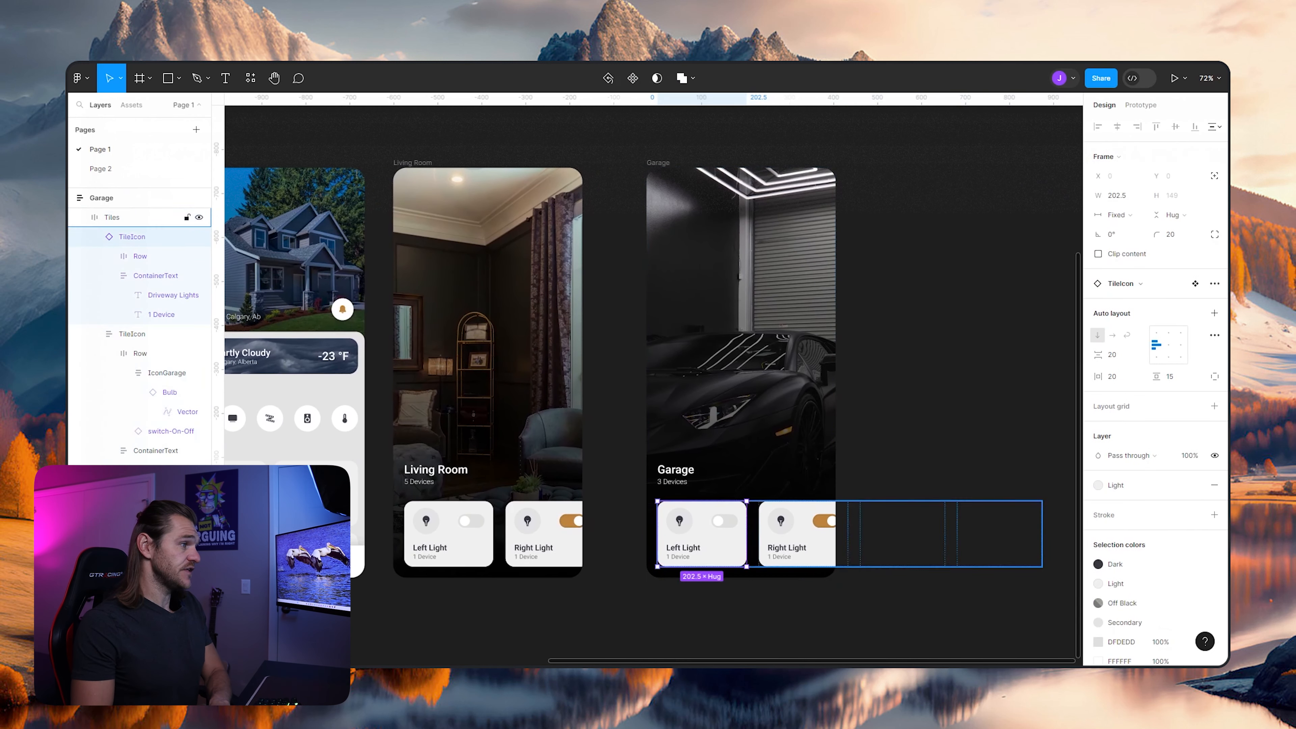
{"action": "key", "text": "Delete"}
{"action": "double_click", "coordinate": [733, 534]}
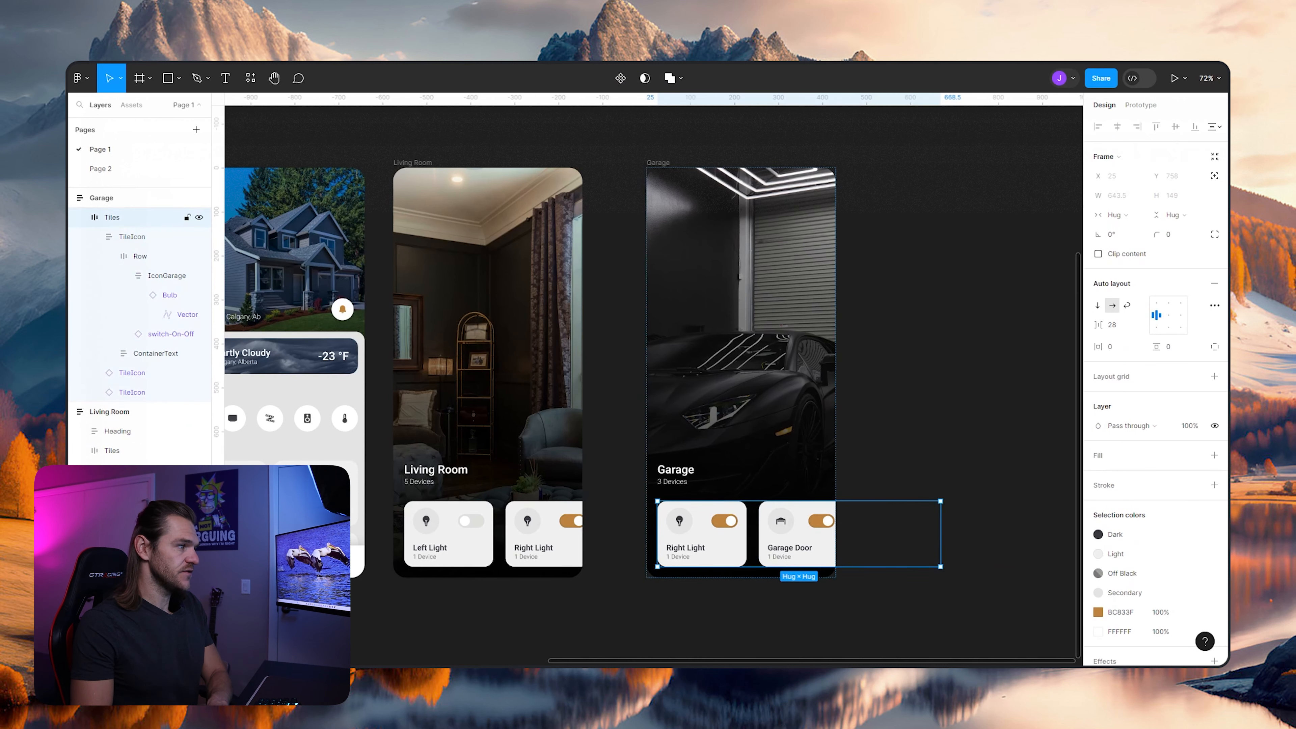
{"action": "key", "text": "Delete"}
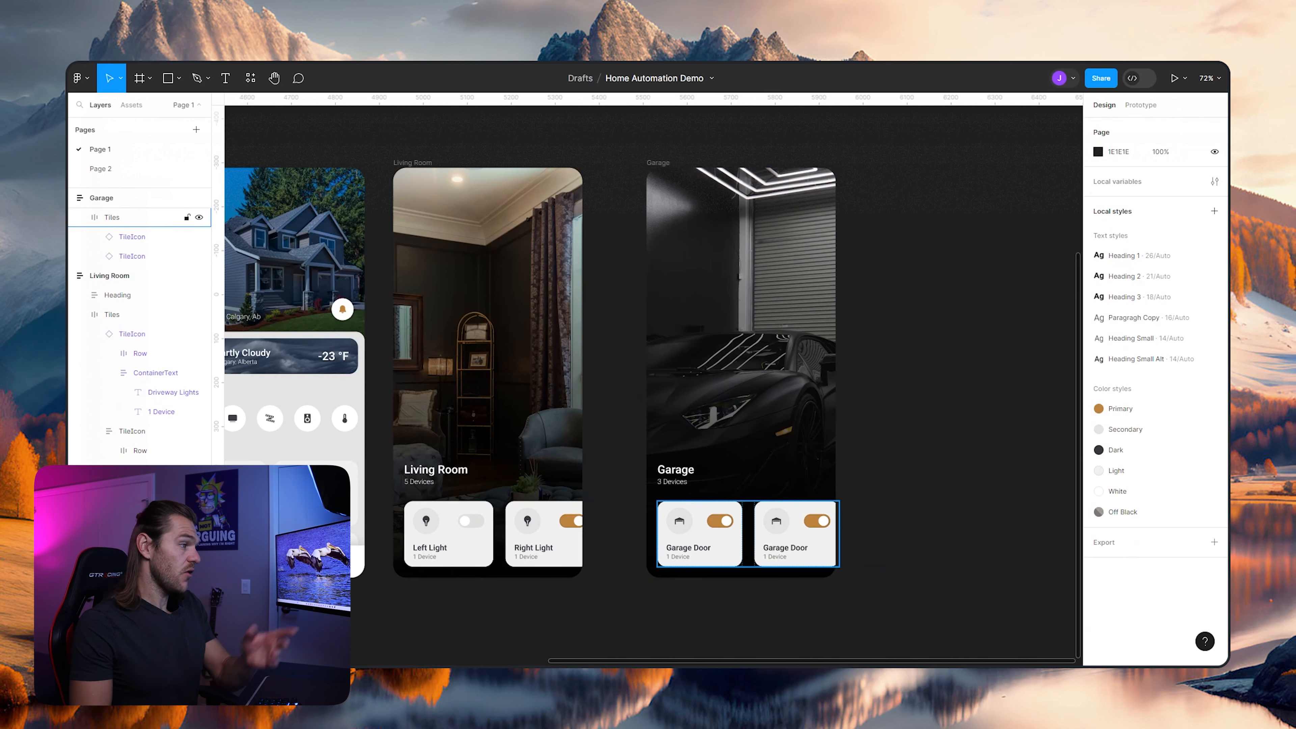
- Set the switch in the Garage screen's first Garage Door tile to the switchOff variant
{"action": "scroll", "coordinate": [764, 535], "scroll_direction": "up", "scroll_amount": 3}
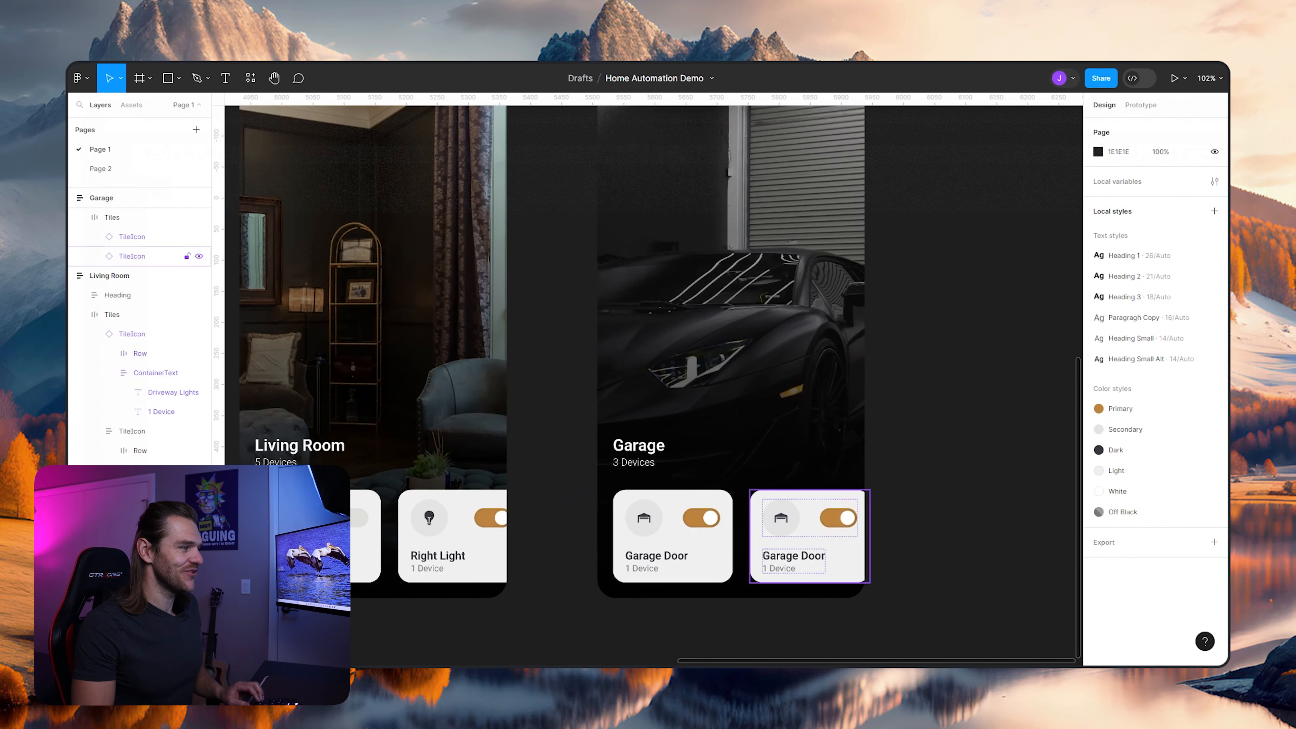
{"action": "left_click", "coordinate": [704, 512], "text": "ctrl"}
{"action": "key", "text": "shift+Return"}
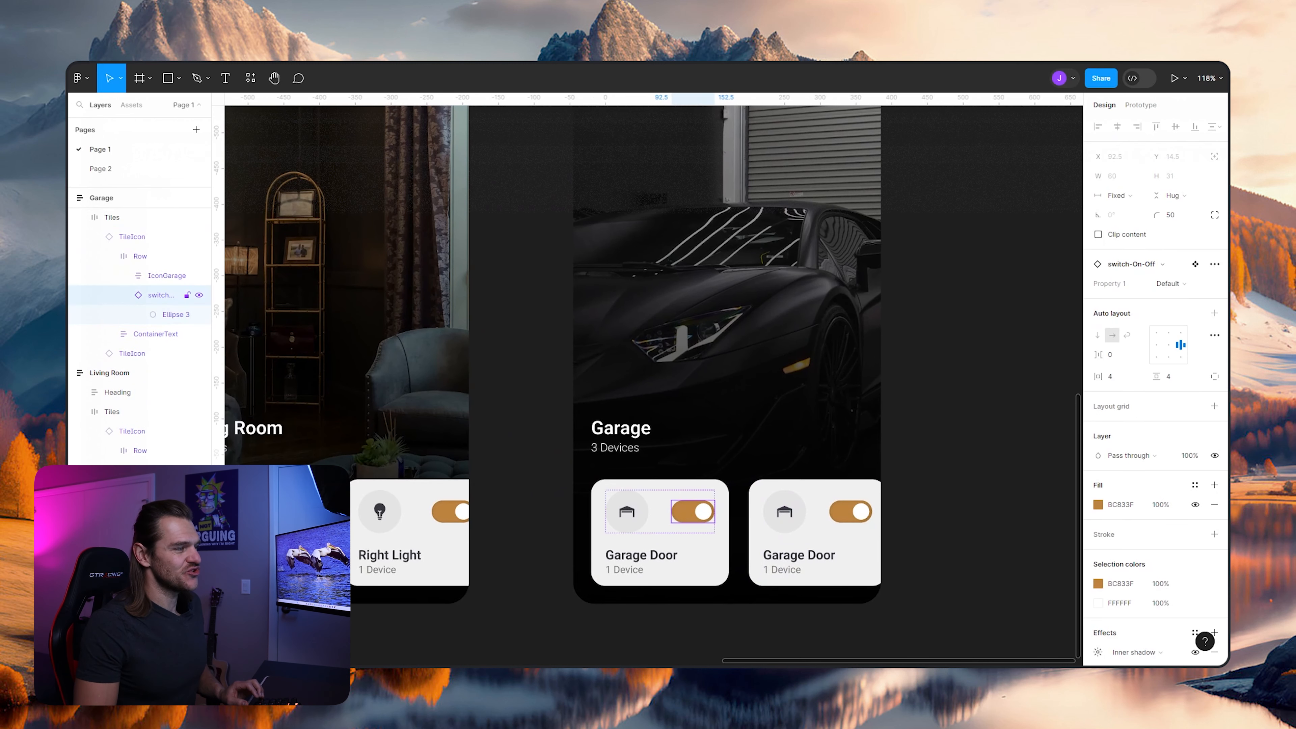
{"action": "left_click", "coordinate": [1171, 283]}
{"action": "left_click", "coordinate": [1138, 299]}
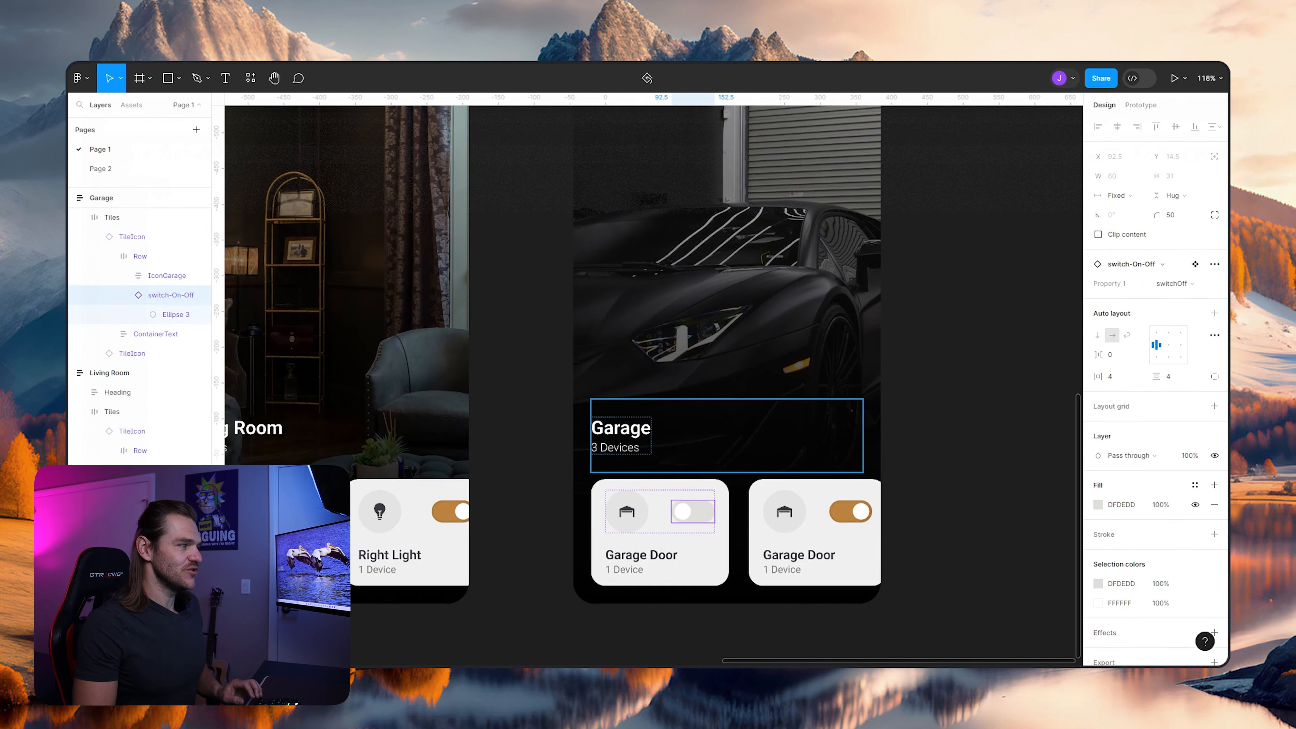
{"action": "left_click", "coordinate": [939, 490]}
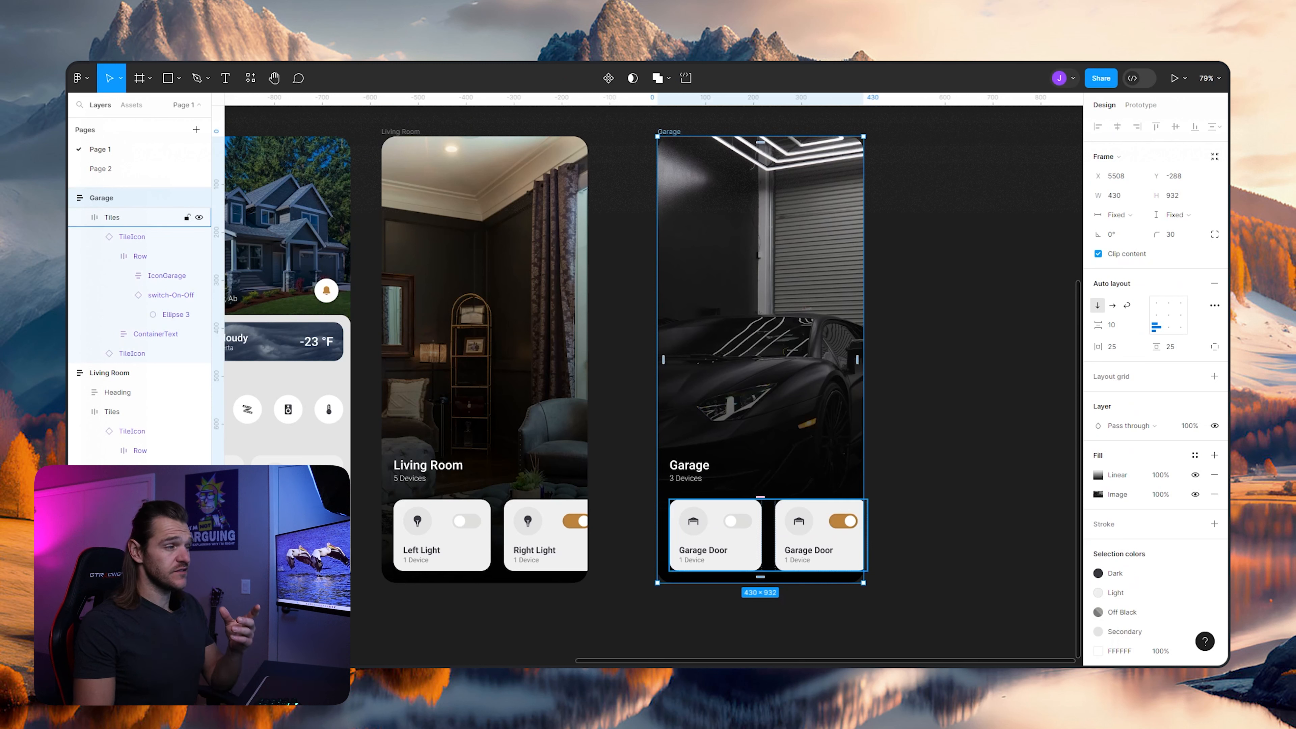
- Insert the Driveway Lights TileIcon component from the local assets between the two Garage Door tiles on the Garage screen
{"action": "key", "text": "alt+2"}
{"action": "scroll", "coordinate": [137, 321], "scroll_direction": "up", "scroll_amount": 3}
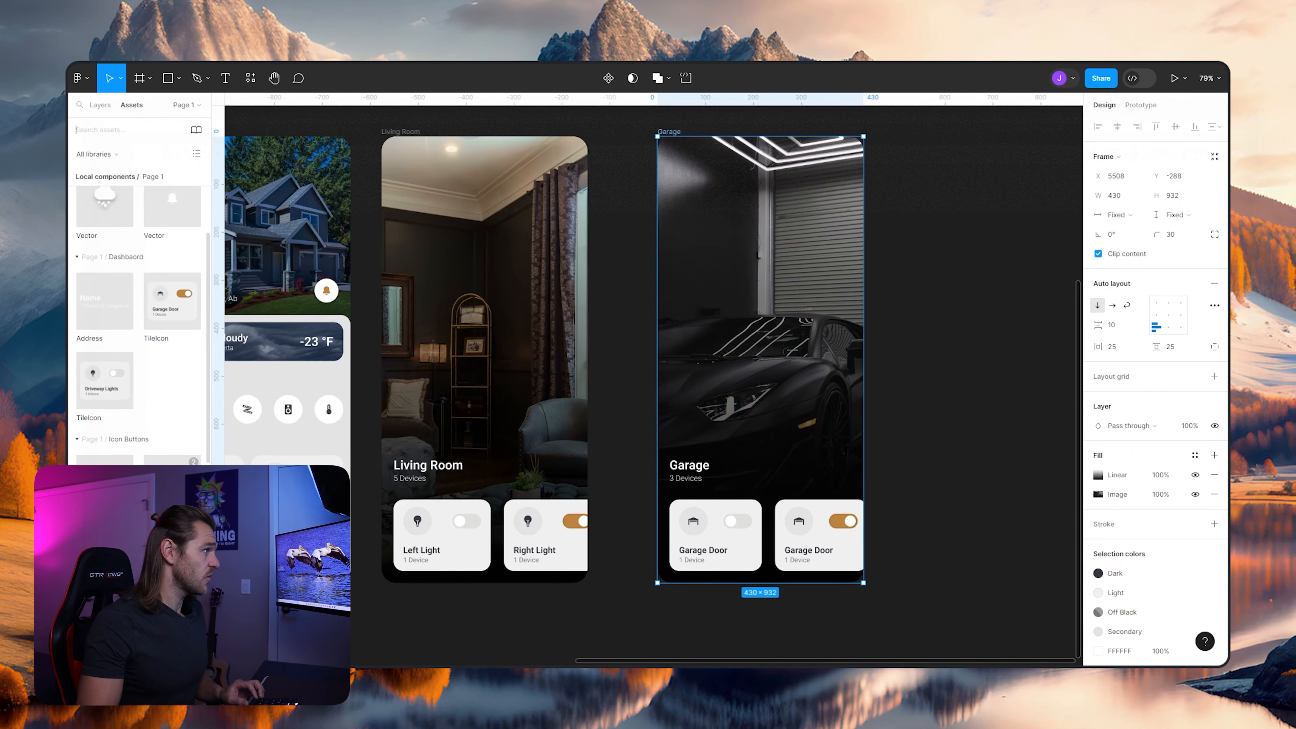
{"action": "scroll", "coordinate": [138, 322], "scroll_direction": "up", "scroll_amount": 5}
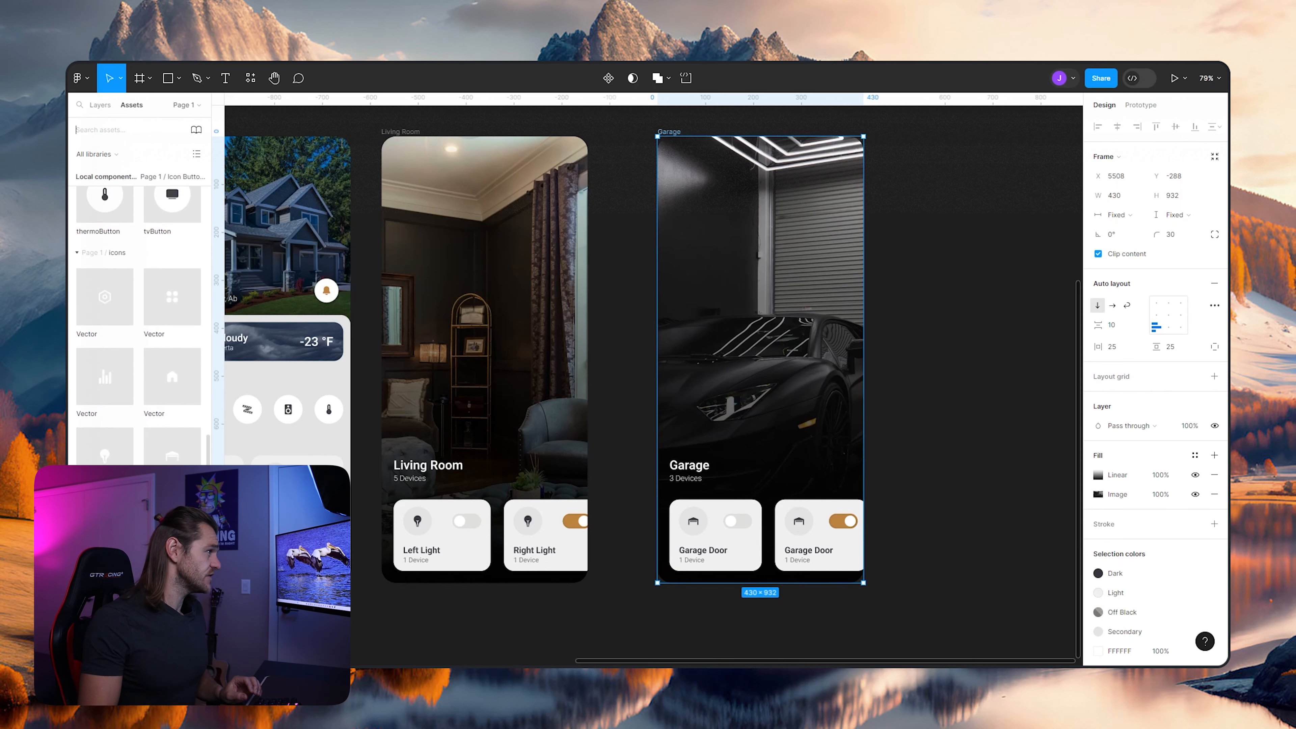
{"action": "scroll", "coordinate": [137, 326], "scroll_direction": "down", "scroll_amount": 4}
{"action": "scroll", "coordinate": [127, 325], "scroll_direction": "down", "scroll_amount": 2}
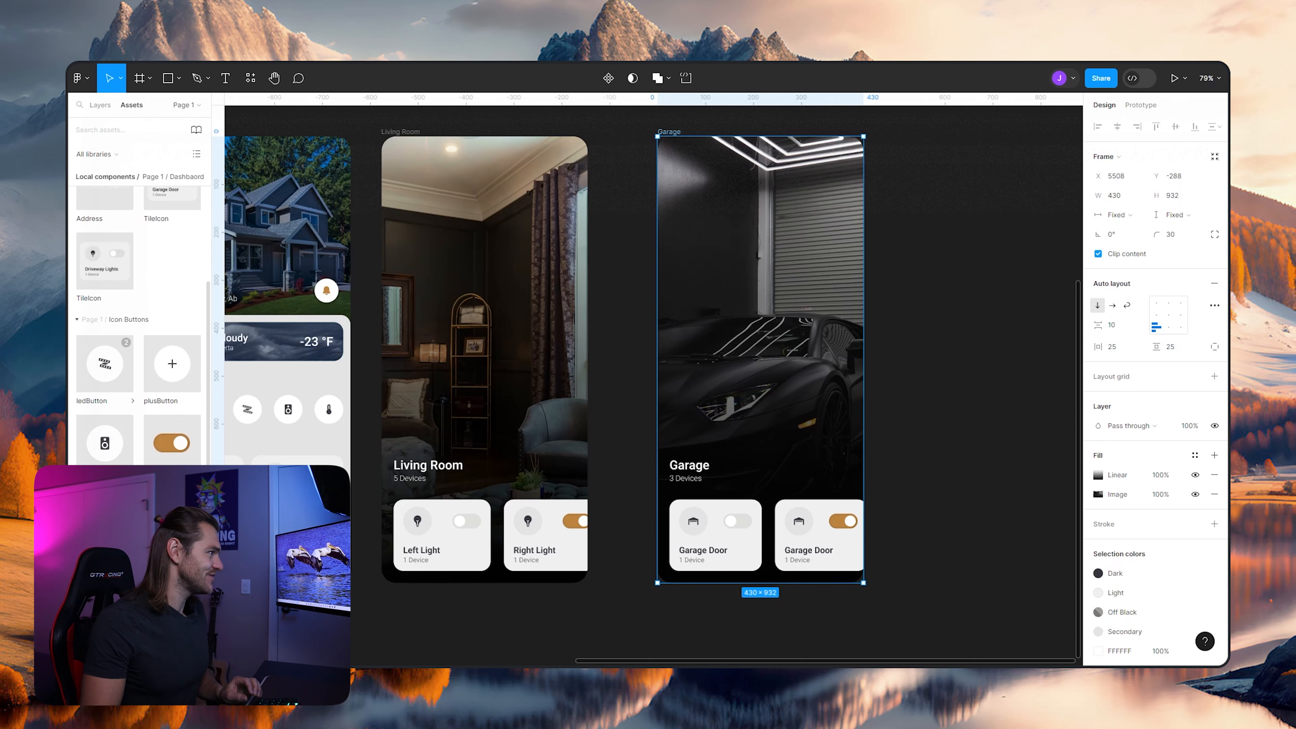
{"action": "scroll", "coordinate": [128, 324], "scroll_direction": "up", "scroll_amount": 2}
{"action": "left_click", "coordinate": [105, 322]}
{"action": "left_click_drag", "start_coordinate": [104, 322], "coordinate": [774, 526]}
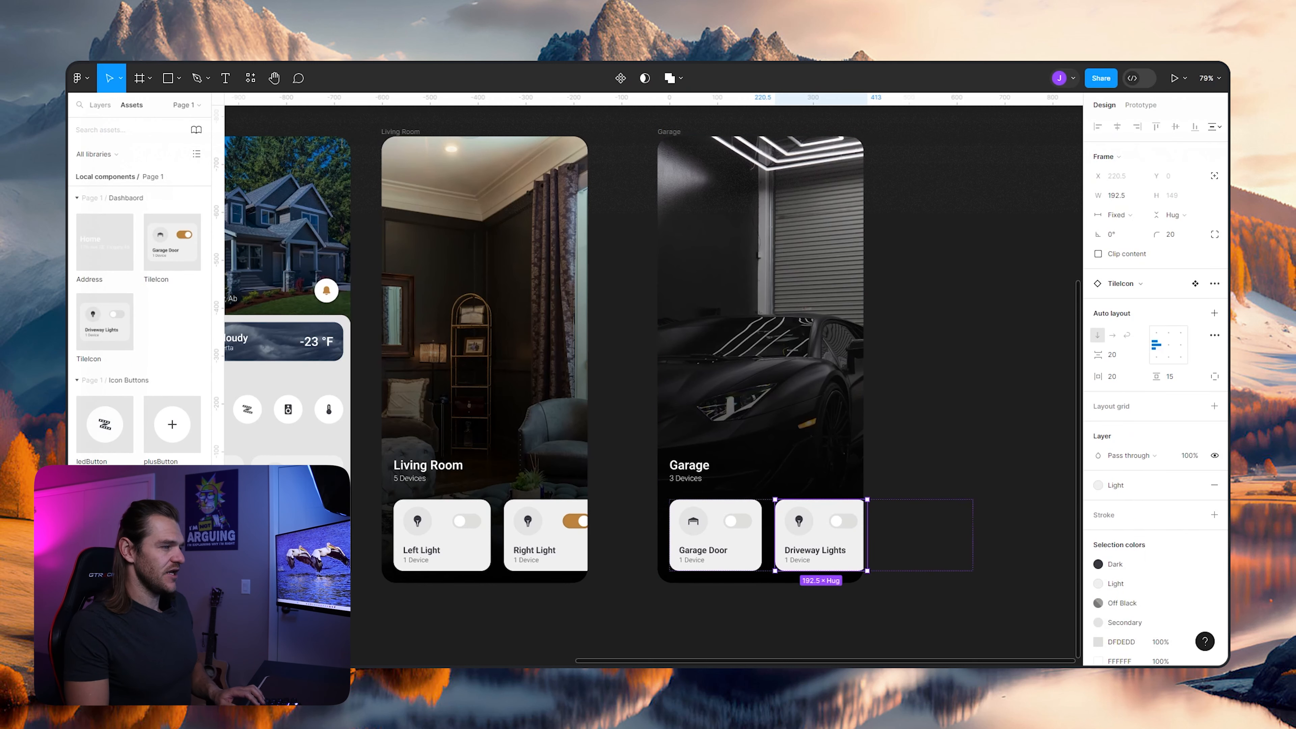
- Change the inserted Driveway Lights tile's title on the Garage screen to "Garage Lights"
{"action": "key", "text": "Escape"}
{"action": "left_click", "coordinate": [815, 551], "text": "ctrl"}
{"action": "double_click", "coordinate": [815, 550]}
{"action": "scroll", "coordinate": [855, 584], "scroll_direction": "up", "scroll_amount": 3}
{"action": "double_click", "coordinate": [754, 519]}
{"action": "type", "text": "G"}
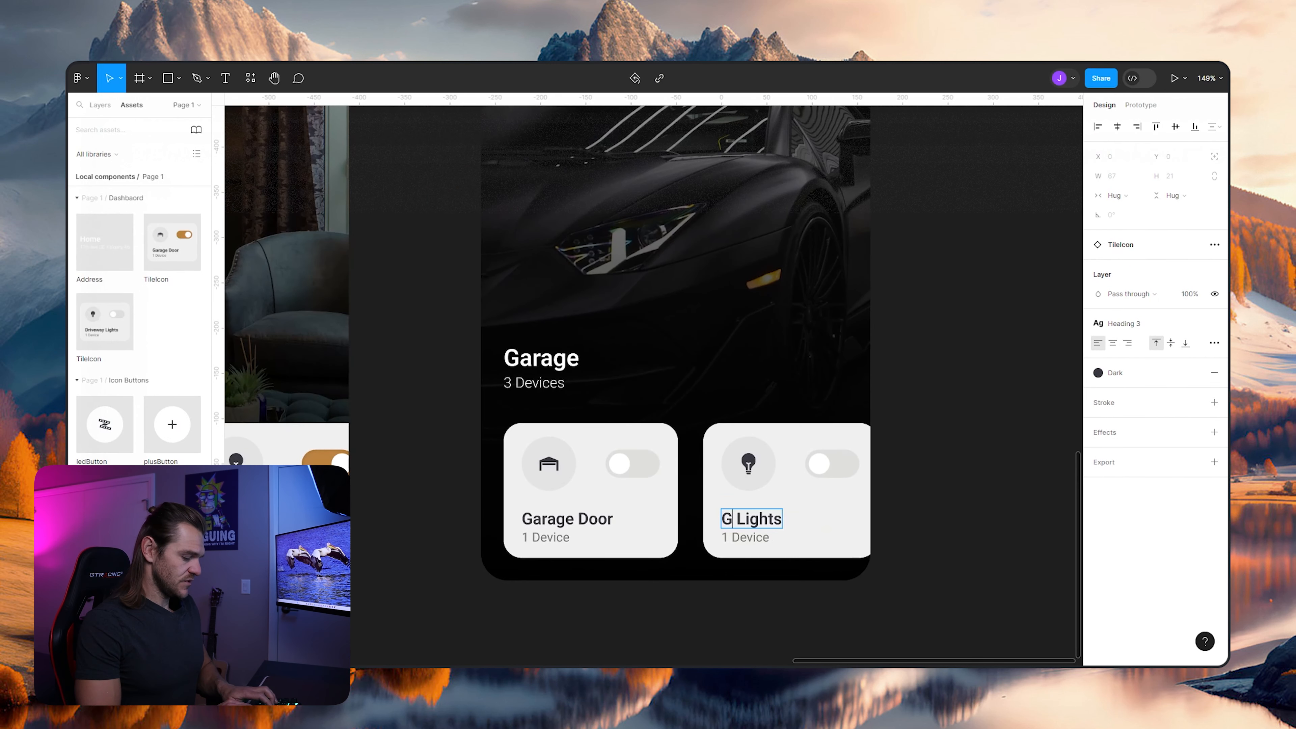
{"action": "type", "text": "arage"}
{"action": "key", "text": "Escape"}
- Turn on the switch in the Garage Lights tile by changing its variant to Default
{"action": "left_click", "coordinate": [819, 463], "text": "ctrl"}
{"action": "key", "text": "Escape"}
{"action": "double_click", "coordinate": [794, 493]}
{"action": "double_click", "coordinate": [833, 464]}
{"action": "double_click", "coordinate": [832, 464]}
{"action": "left_click", "coordinate": [1171, 283]}
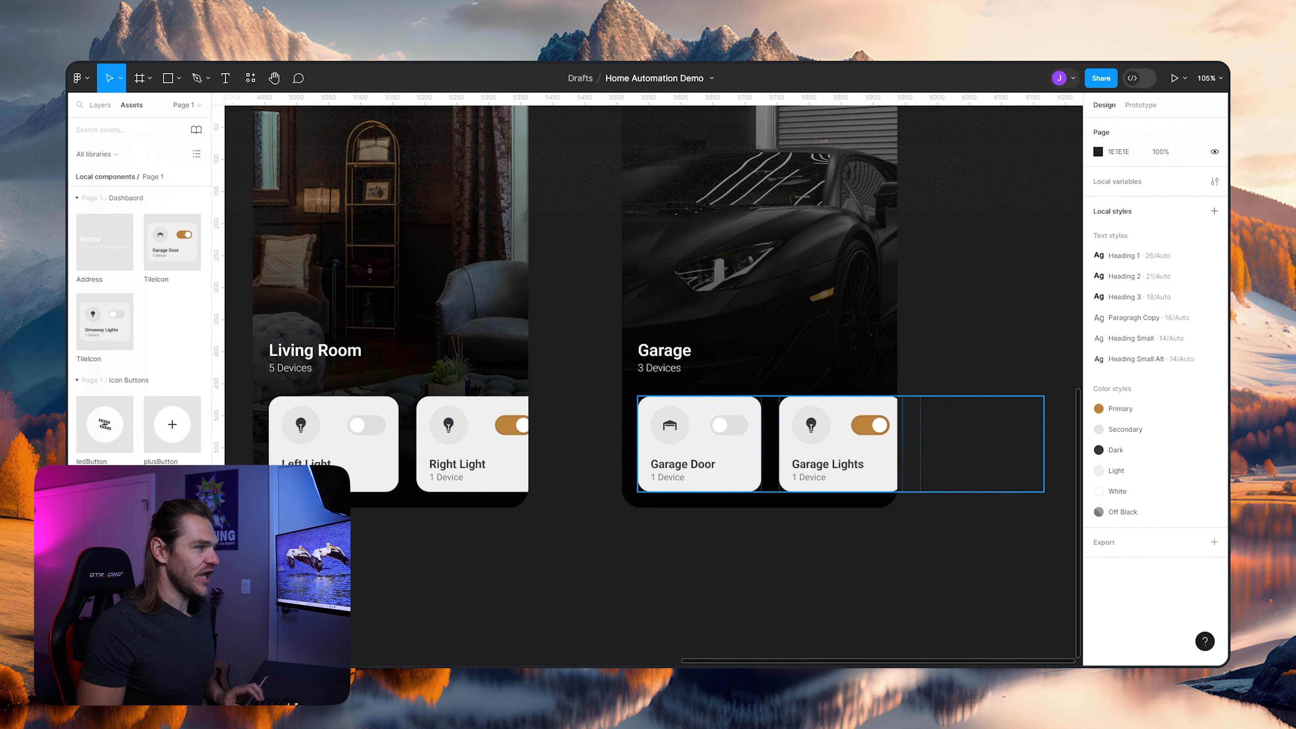
{"action": "left_click", "coordinate": [837, 444]}
{"action": "left_click", "coordinate": [937, 402]}
{"action": "scroll", "coordinate": [937, 402], "scroll_direction": "down", "scroll_amount": 1}
{"action": "scroll", "coordinate": [709, 408], "scroll_direction": "down", "scroll_amount": 3}
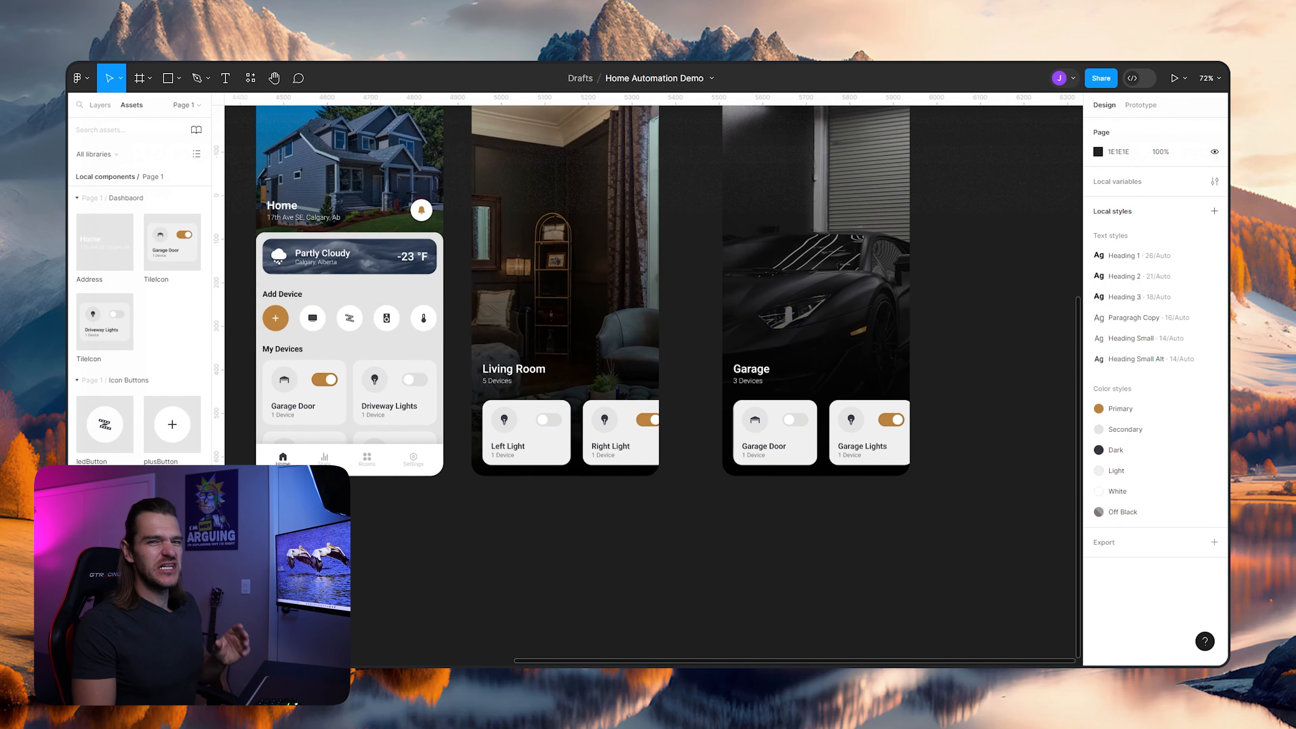
{"action": "scroll", "coordinate": [709, 408], "scroll_direction": "down", "scroll_amount": 5}
{"action": "scroll", "coordinate": [653, 382], "scroll_direction": "right", "scroll_amount": 3}
{"action": "scroll", "coordinate": [653, 383], "scroll_direction": "up", "scroll_amount": 1}
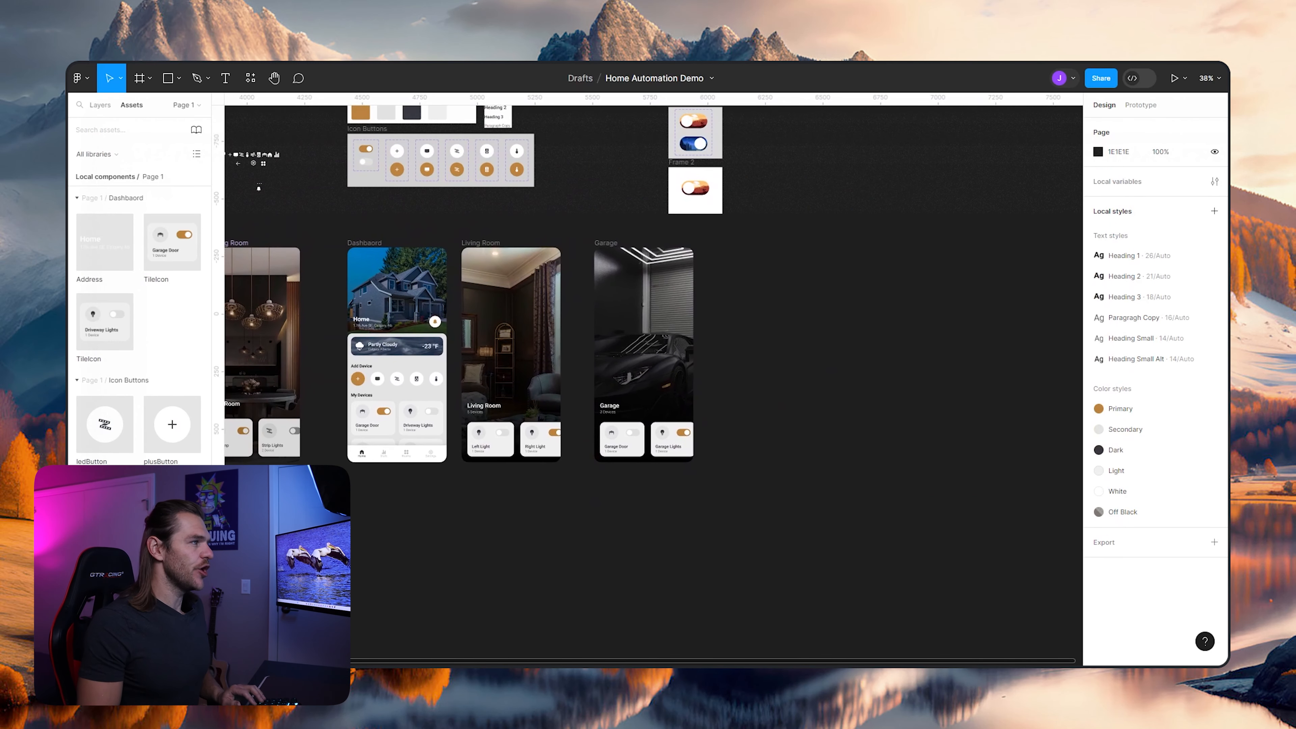
- Duplicate the Garage screen, place the copy beside it and rename the copied frame Bedroom
{"action": "left_click", "coordinate": [606, 243]}
{"action": "left_click_drag", "start_coordinate": [606, 243], "coordinate": [733, 243], "text": "alt"}
{"action": "scroll", "coordinate": [780, 273], "scroll_direction": "up", "scroll_amount": 3, "text": "ctrl"}
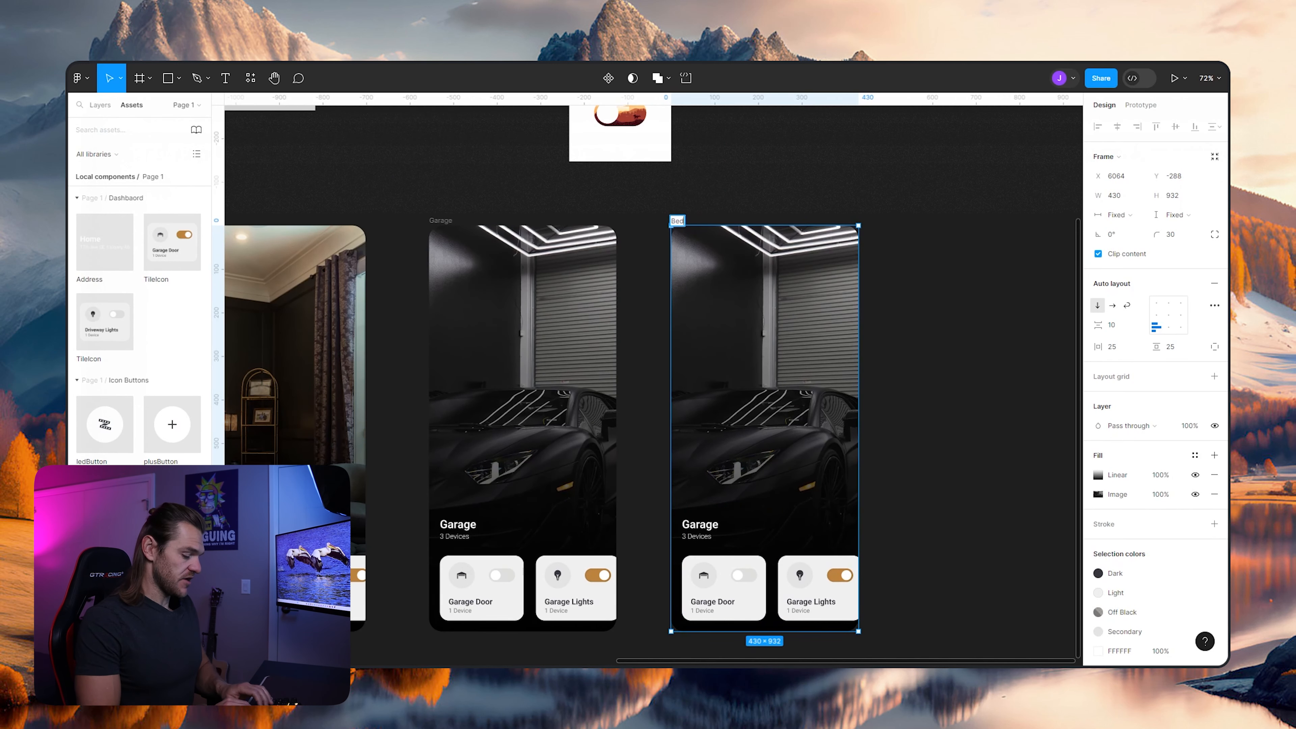
{"action": "key", "text": "Escape"}
{"action": "scroll", "coordinate": [653, 382], "scroll_direction": "right", "scroll_amount": 2}
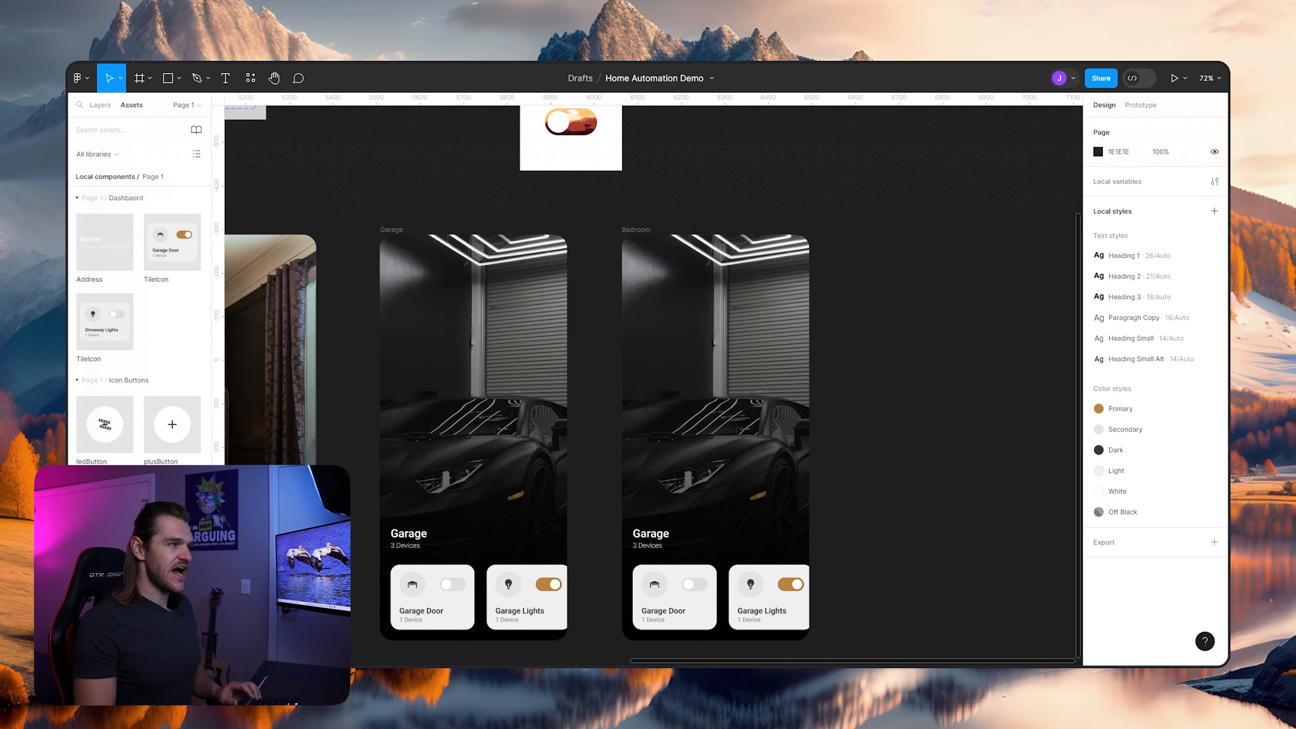
- Replace the Bedroom screen's image fill with the bedroom photo and set its scaling mode to Fill
{"action": "left_click", "coordinate": [756, 348]}
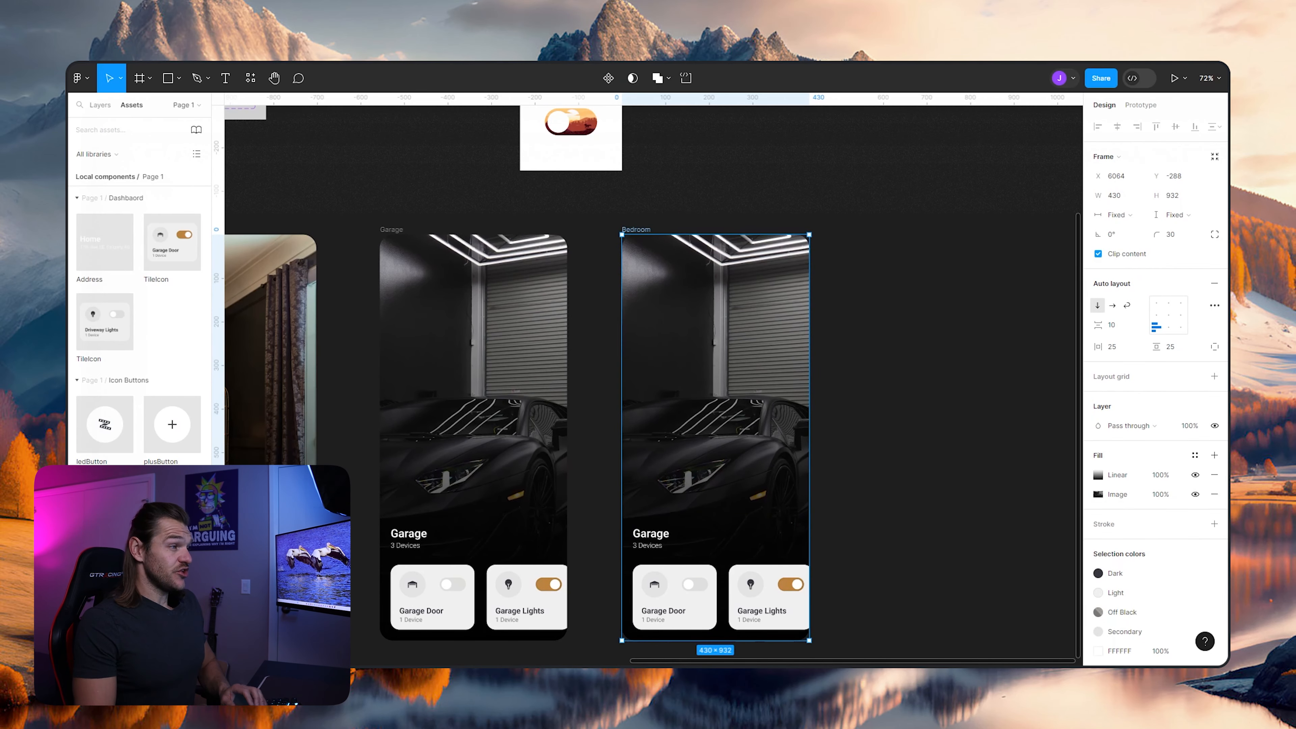
{"action": "left_click", "coordinate": [1098, 494]}
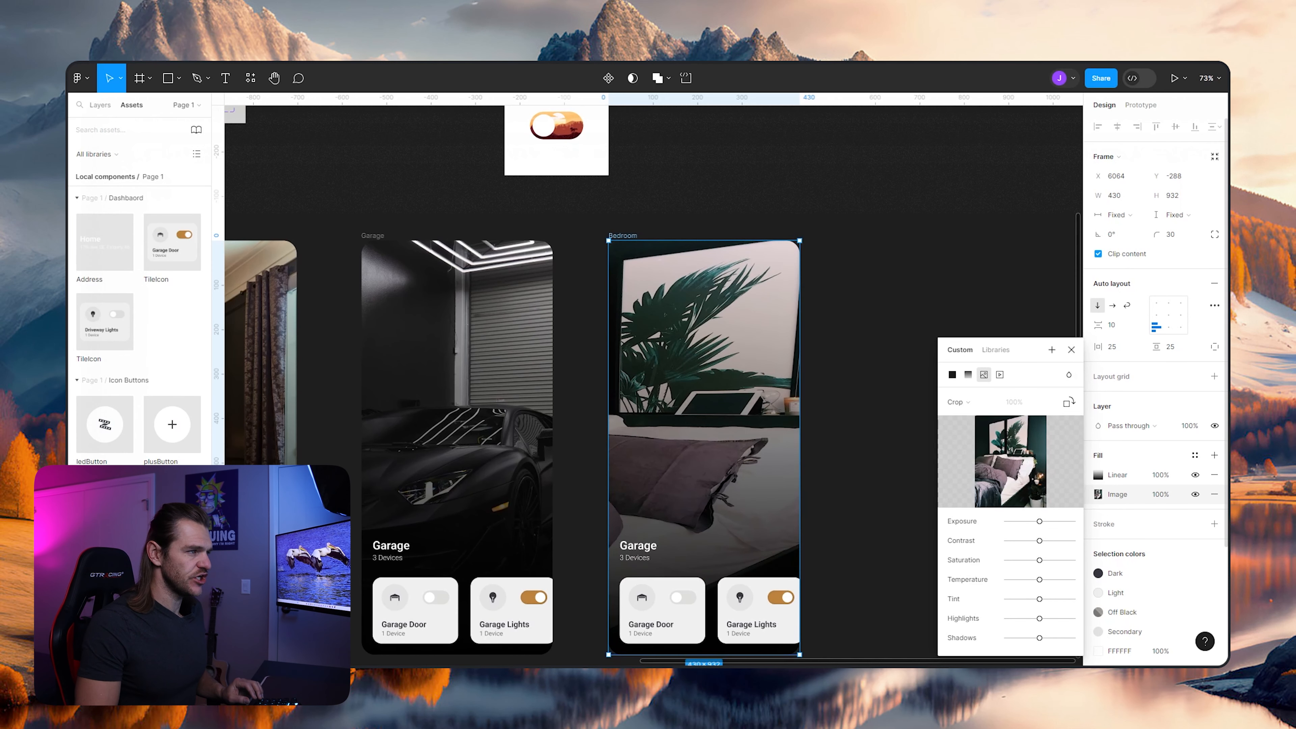
{"action": "left_click", "coordinate": [971, 402]}
{"action": "left_click", "coordinate": [967, 373]}
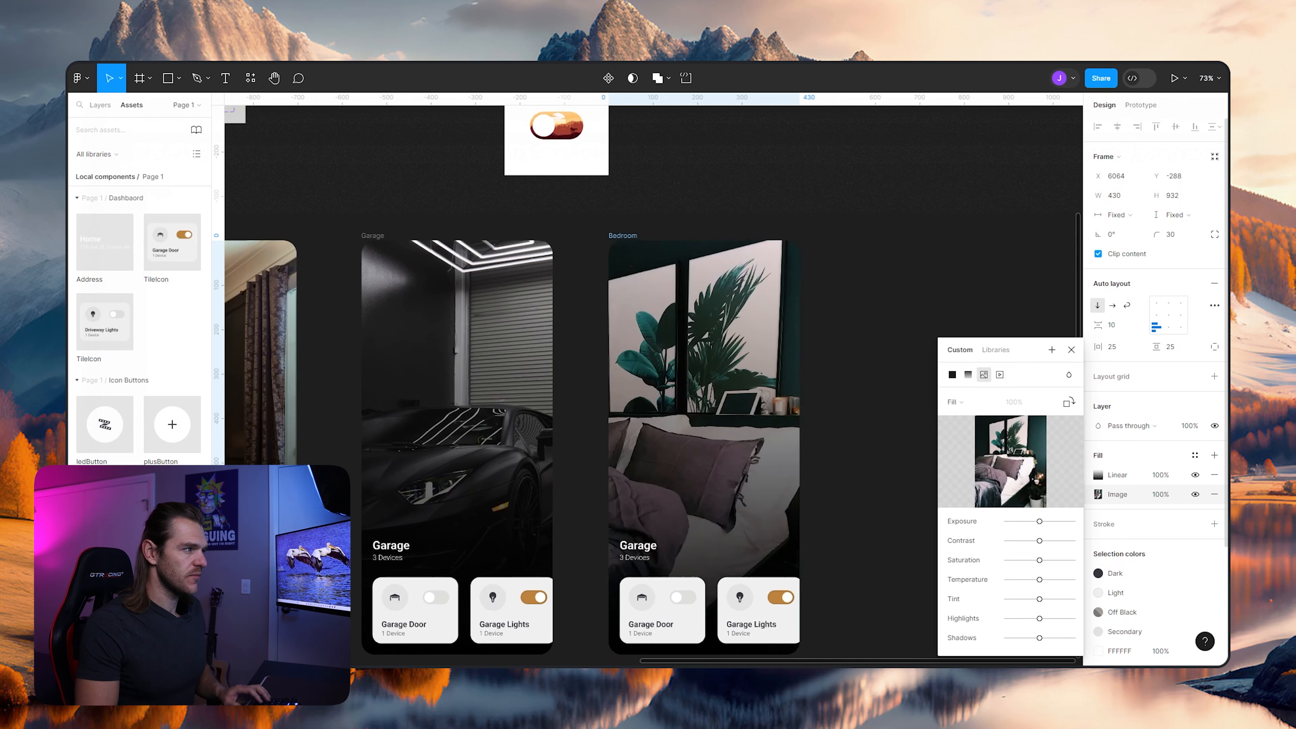
{"action": "left_click", "coordinate": [887, 363]}
{"action": "scroll", "coordinate": [886, 363], "scroll_direction": "down", "scroll_amount": 3}
{"action": "scroll", "coordinate": [837, 409], "scroll_direction": "up", "scroll_amount": 1}
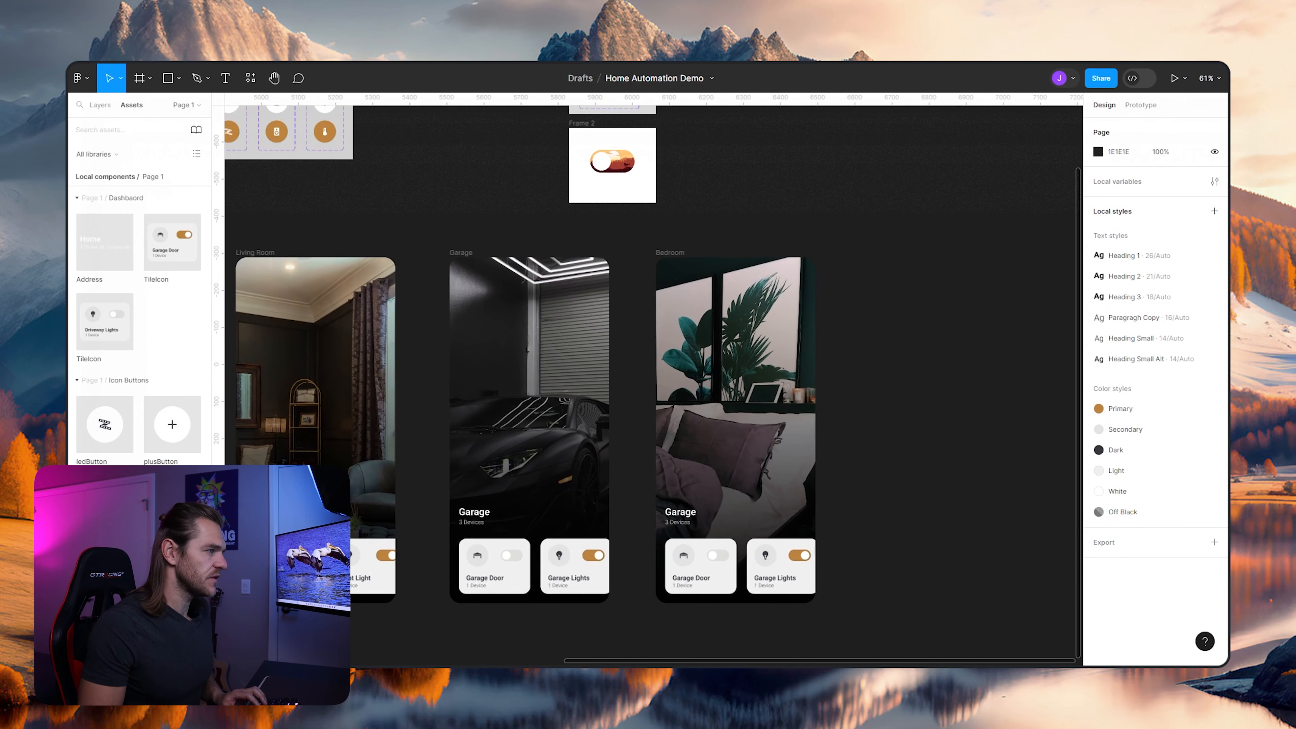
{"action": "scroll", "coordinate": [883, 382], "scroll_direction": "up", "scroll_amount": 2}
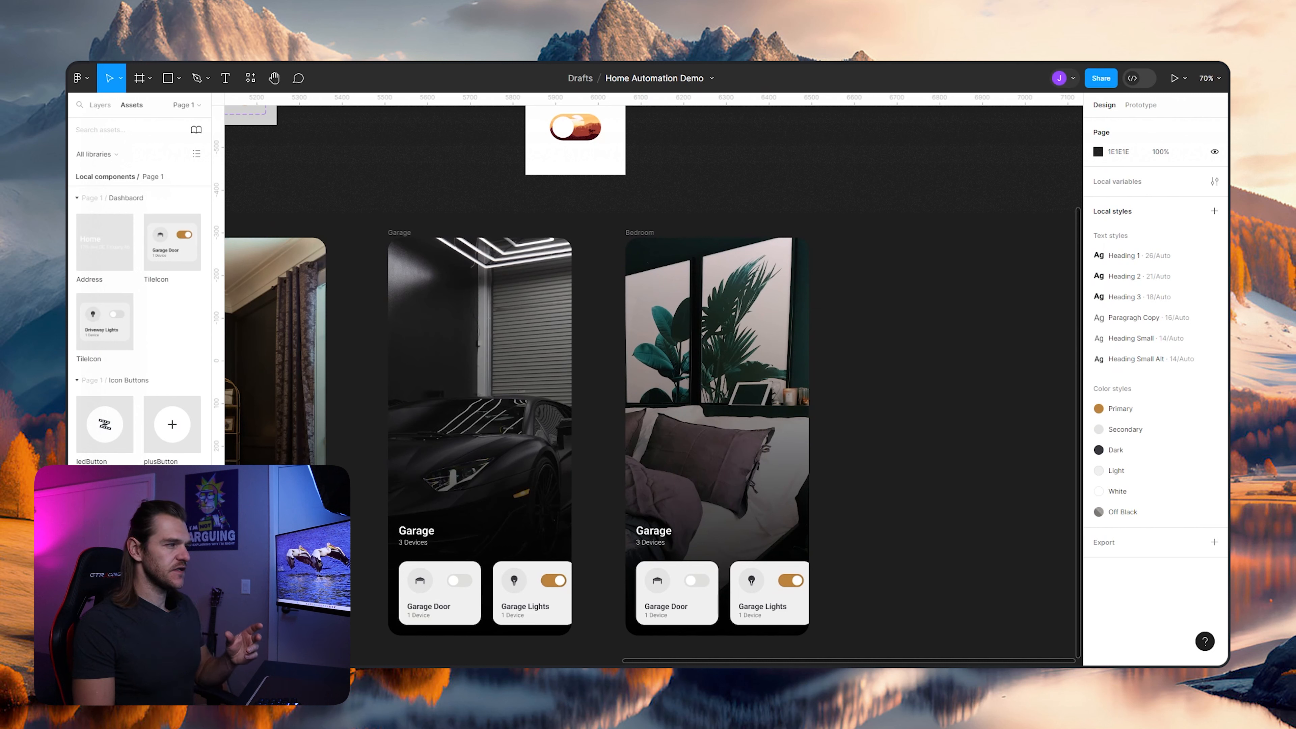
- Switch the Bedroom screen's image fill to Crop and shift the photo left within the frame to show the bedside lamp
{"action": "left_click", "coordinate": [740, 419]}
{"action": "left_click", "coordinate": [1098, 494]}
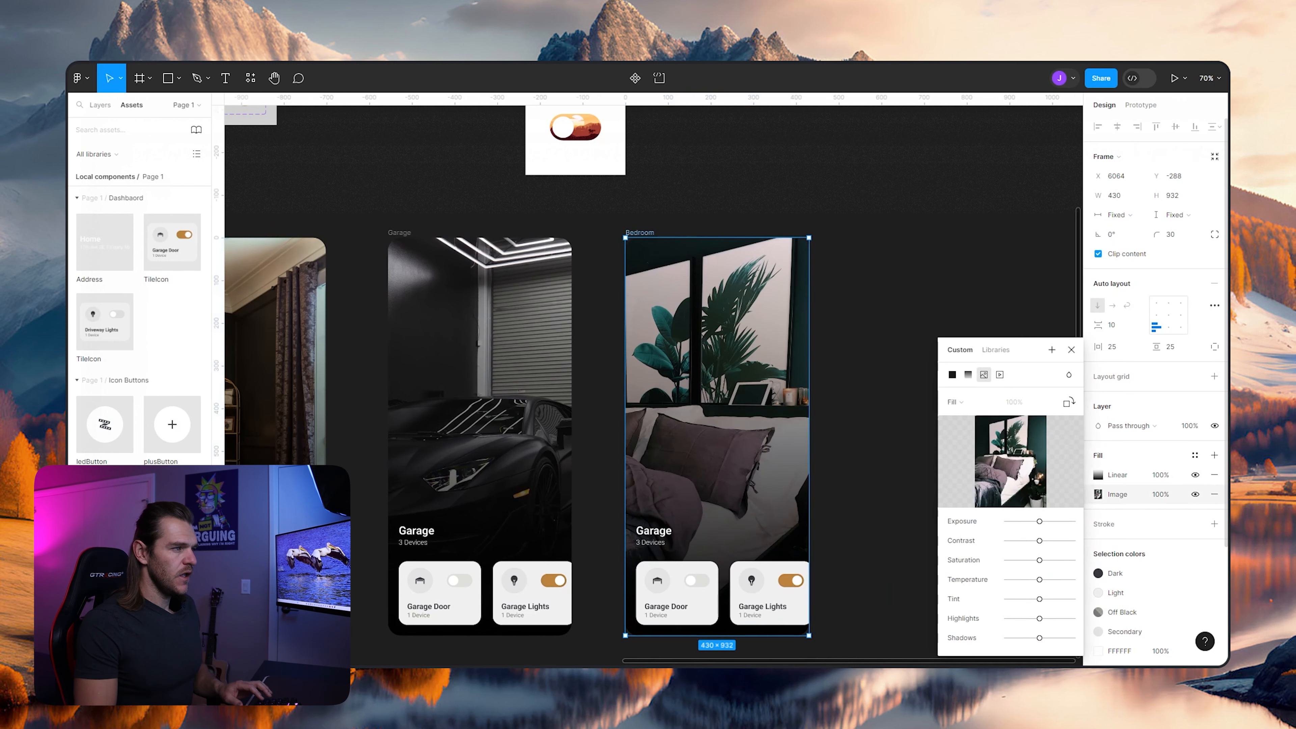
{"action": "left_click", "coordinate": [955, 402]}
{"action": "left_click", "coordinate": [958, 431]}
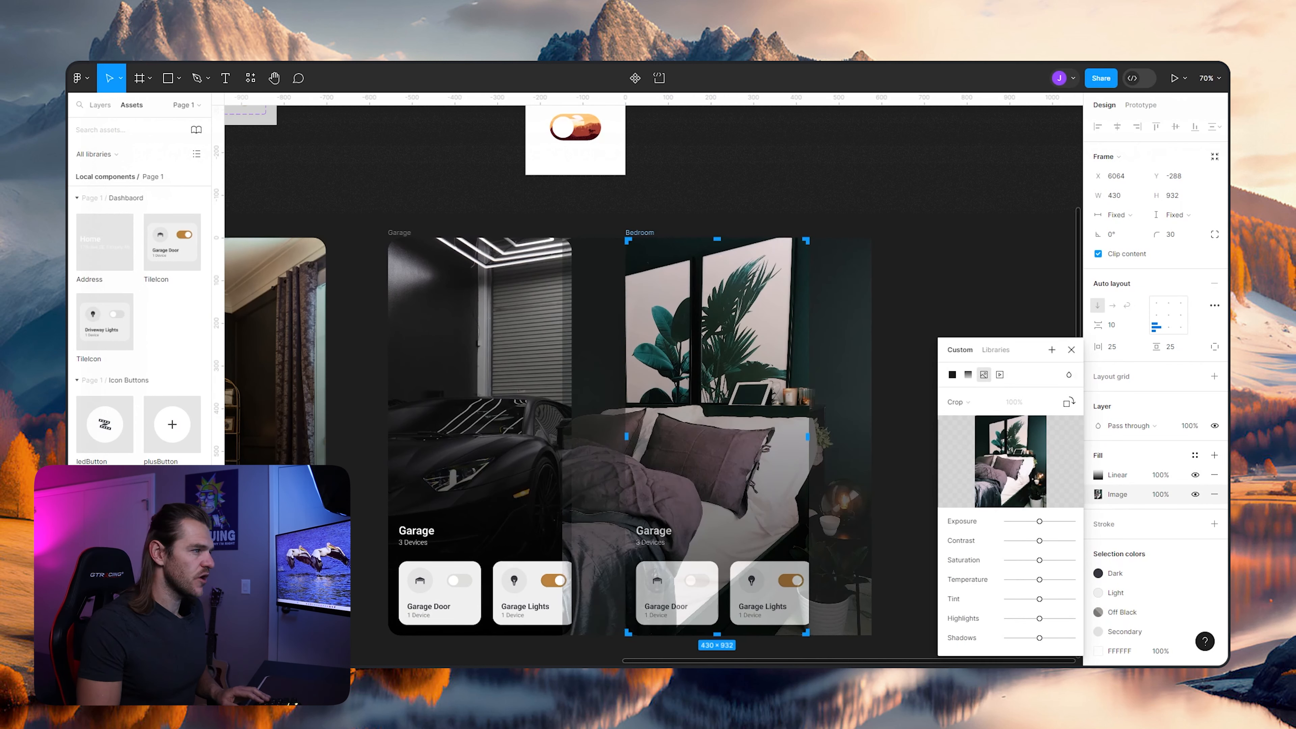
{"action": "left_click_drag", "start_coordinate": [740, 418], "coordinate": [674, 419]}
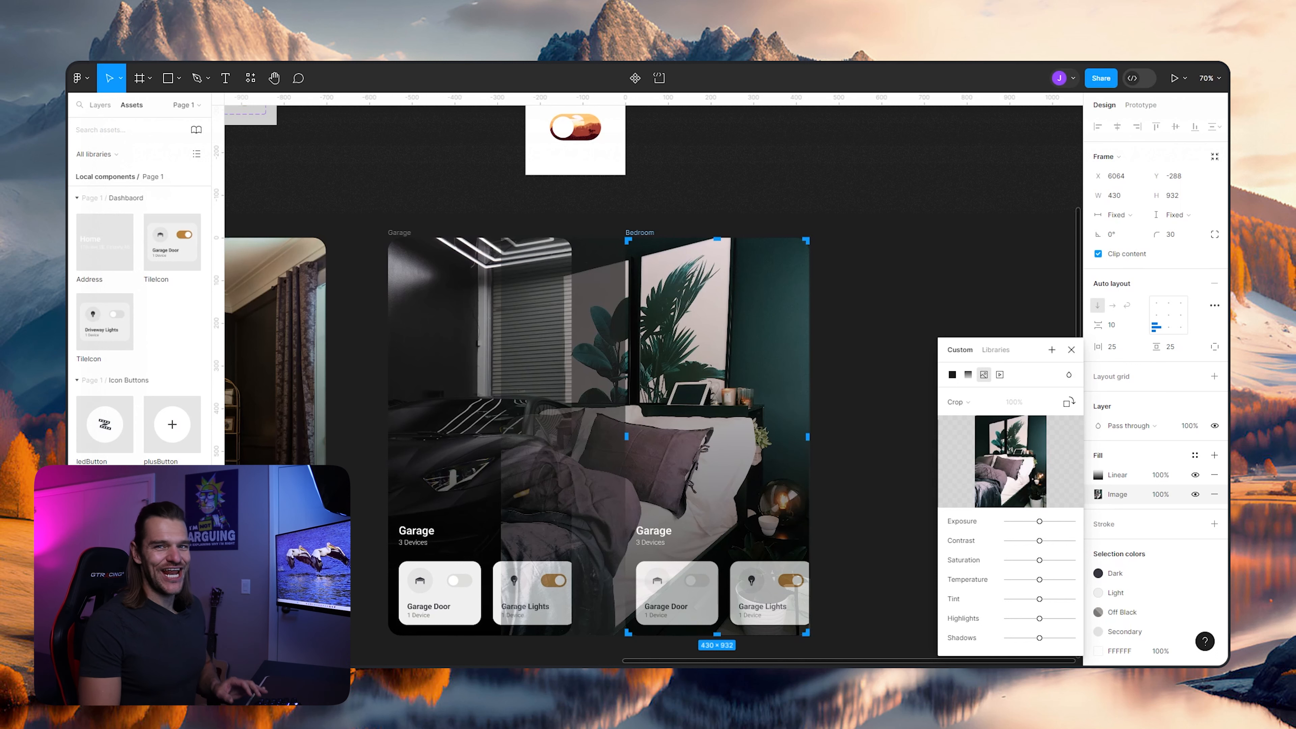
{"action": "left_click", "coordinate": [874, 331]}
{"action": "scroll", "coordinate": [874, 332], "scroll_direction": "down", "scroll_amount": 3}
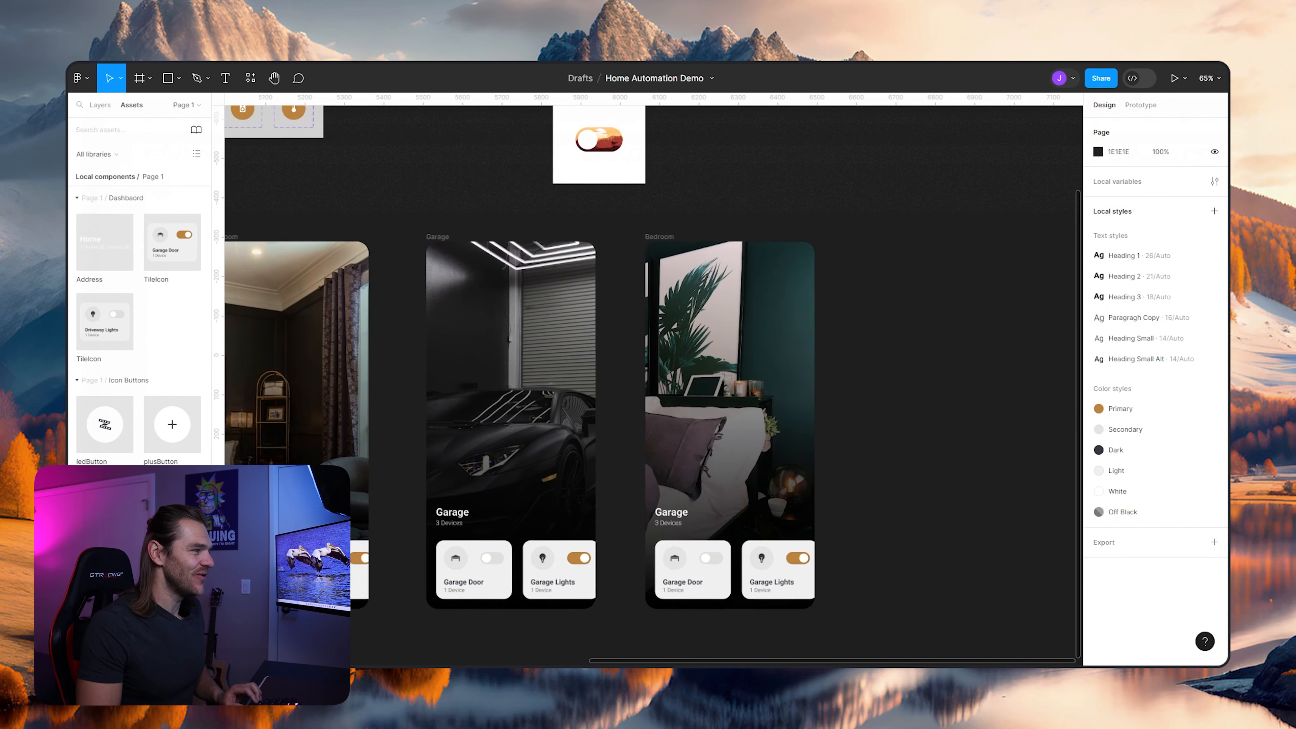
- Change the Bedroom screen's heading to "Master Suite"
{"action": "scroll", "coordinate": [730, 500], "scroll_direction": "up", "scroll_amount": 3}
{"action": "double_click", "coordinate": [673, 498], "text": "ctrl"}
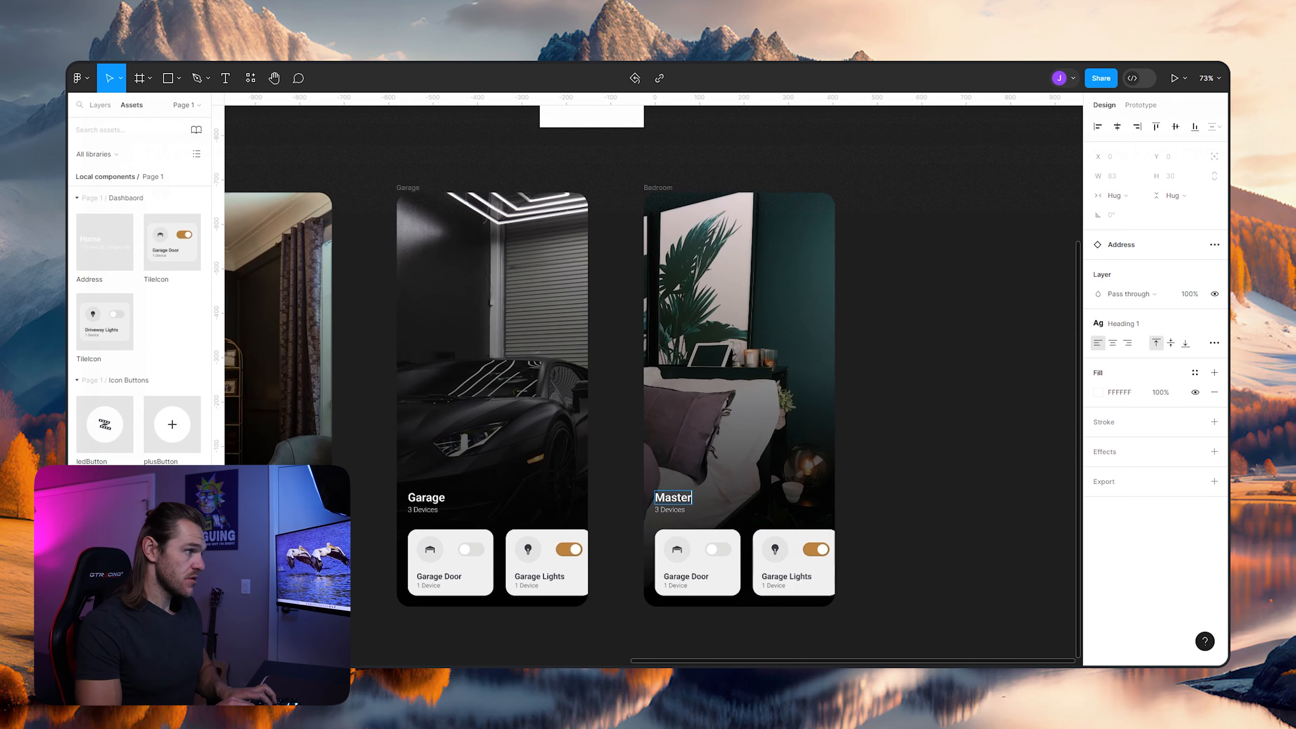
{"action": "key", "text": "Escape"}
{"action": "scroll", "coordinate": [779, 499], "scroll_direction": "up", "scroll_amount": 3}
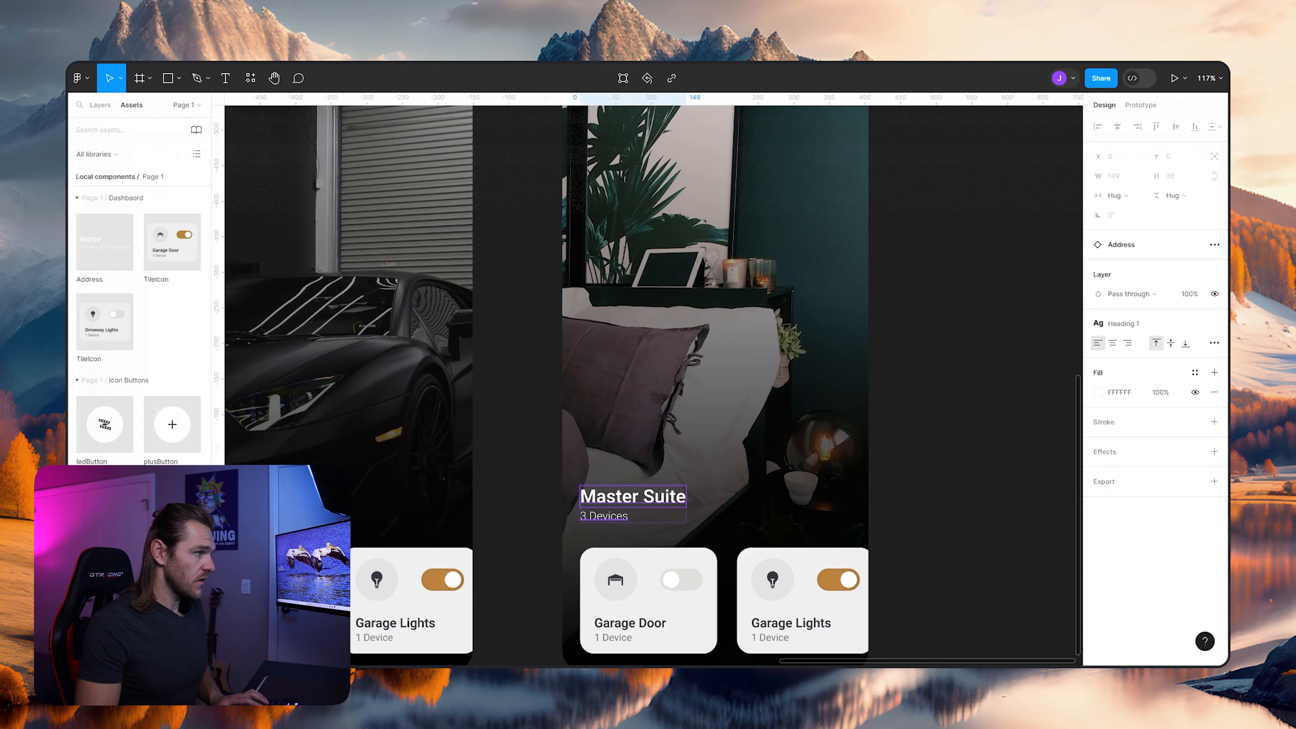
- Change the device count below the Master Suite heading to "4 Devices"
{"action": "left_click", "coordinate": [658, 515]}
{"action": "double_click", "coordinate": [587, 516]}
{"action": "double_click", "coordinate": [587, 516]}
{"action": "left_click", "coordinate": [587, 516]}
{"action": "type", "text": "="}
{"action": "type", "text": "4"}
{"action": "key", "text": "BackSpace"}
{"action": "key", "text": "BackSpace"}
{"action": "key", "text": "BackSpace"}
{"action": "type", "text": "4"}
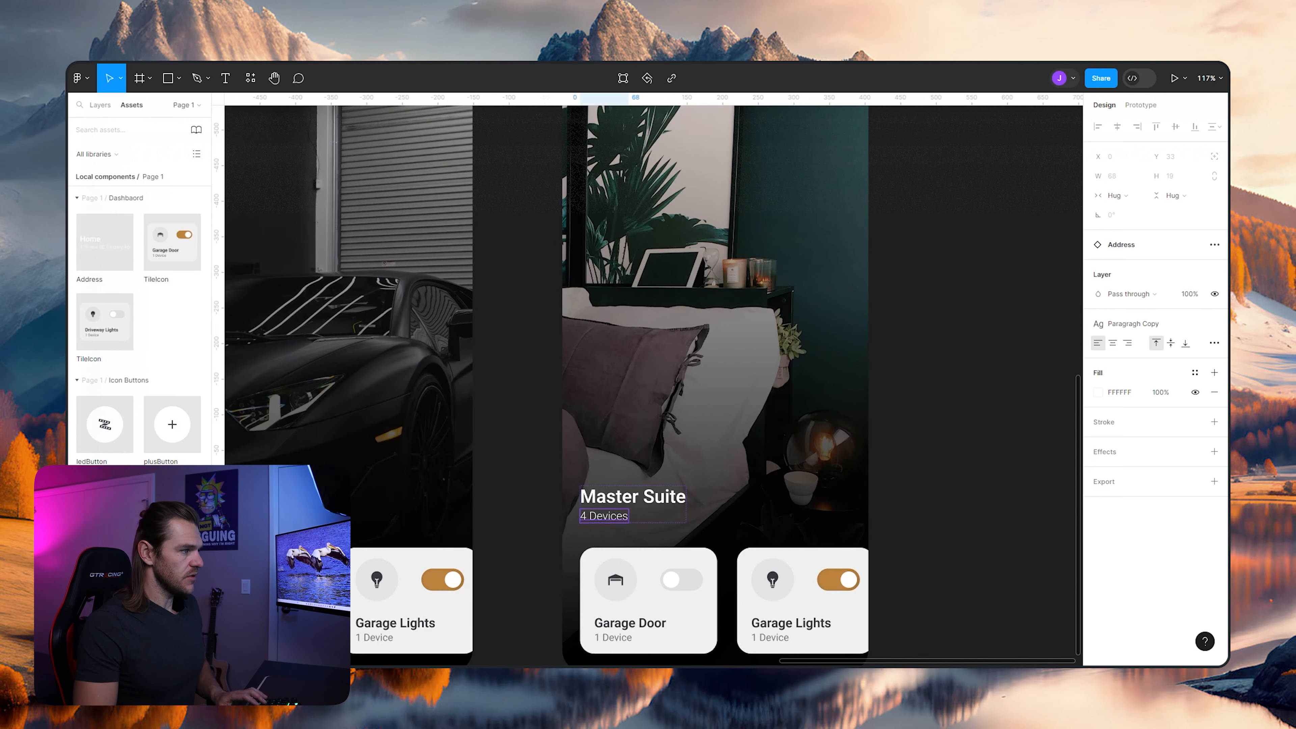
{"action": "key", "text": "Escape"}
{"action": "key", "text": "Escape"}
{"action": "scroll", "coordinate": [985, 407], "scroll_direction": "down", "scroll_amount": 5}
{"action": "scroll", "coordinate": [955, 495], "scroll_direction": "up", "scroll_amount": 4}
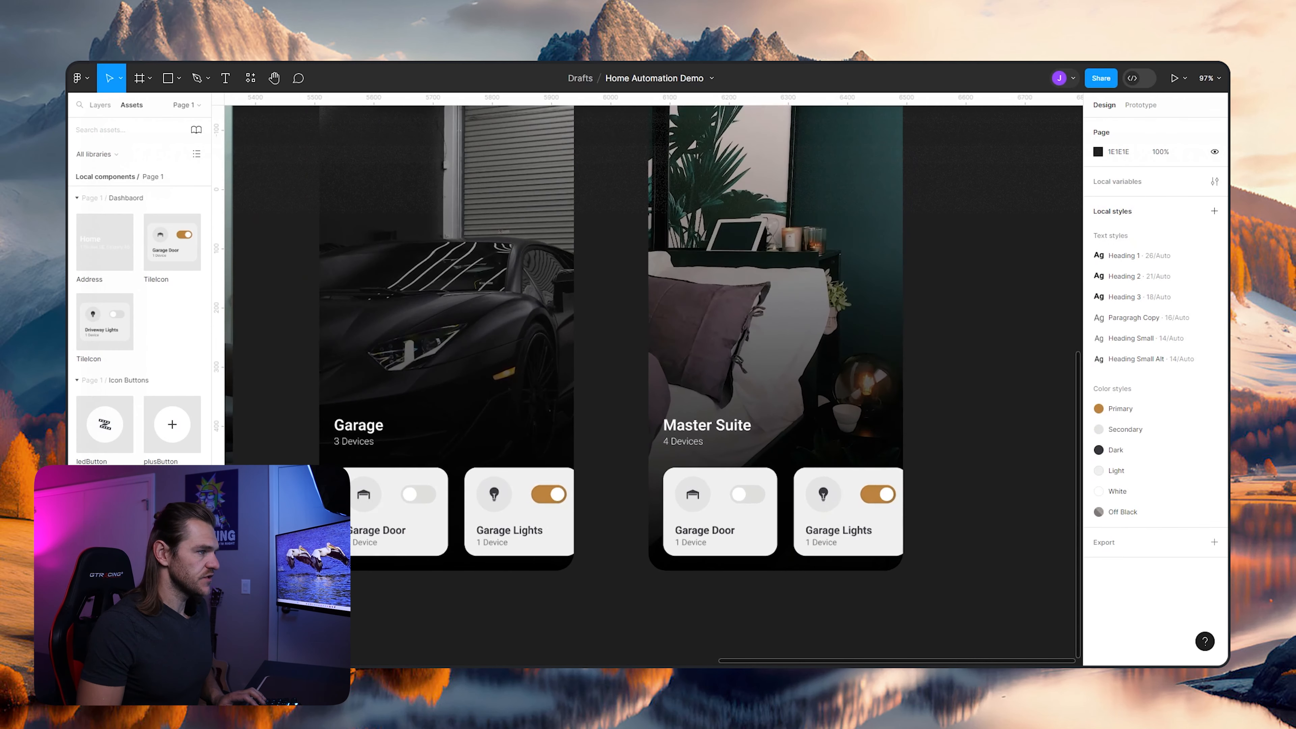
- Delete both Garage Door tiles from the Bedroom screen, keeping the Garage Lights tile
{"action": "double_click", "coordinate": [720, 512]}
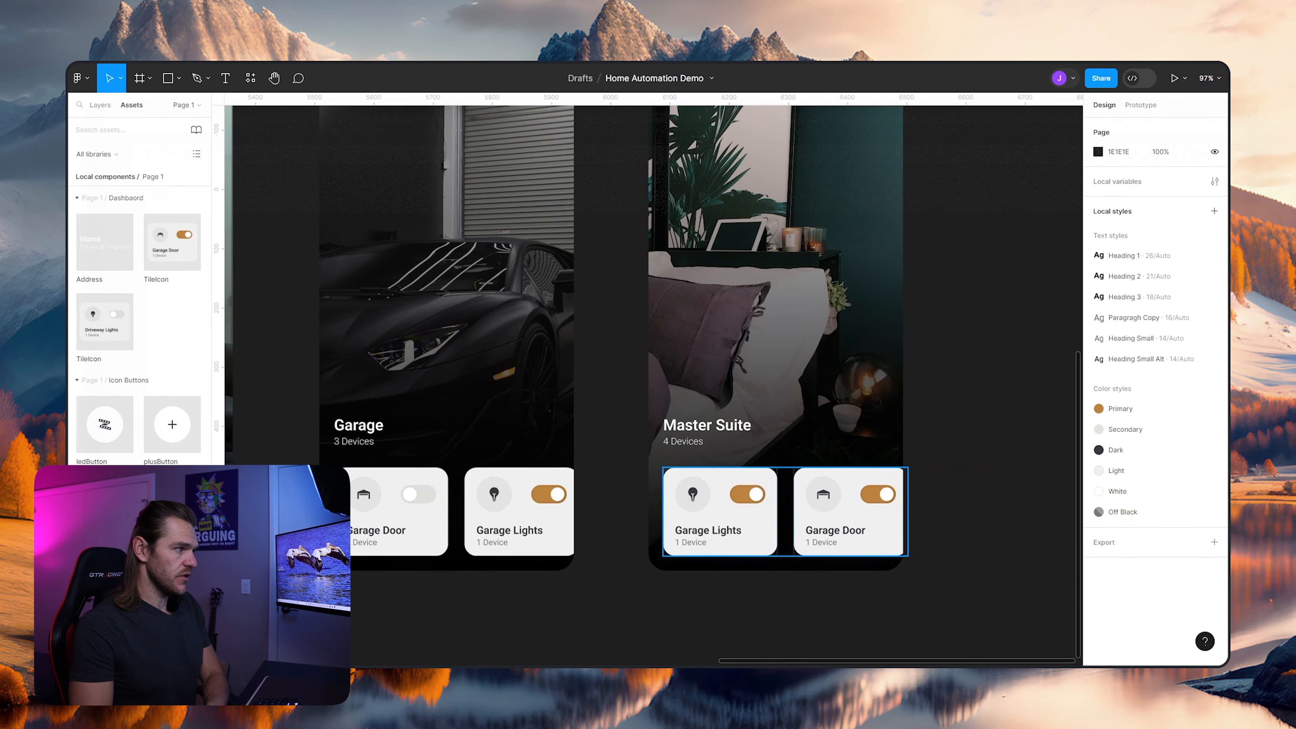
{"action": "double_click", "coordinate": [847, 511]}
{"action": "key", "text": "Delete"}
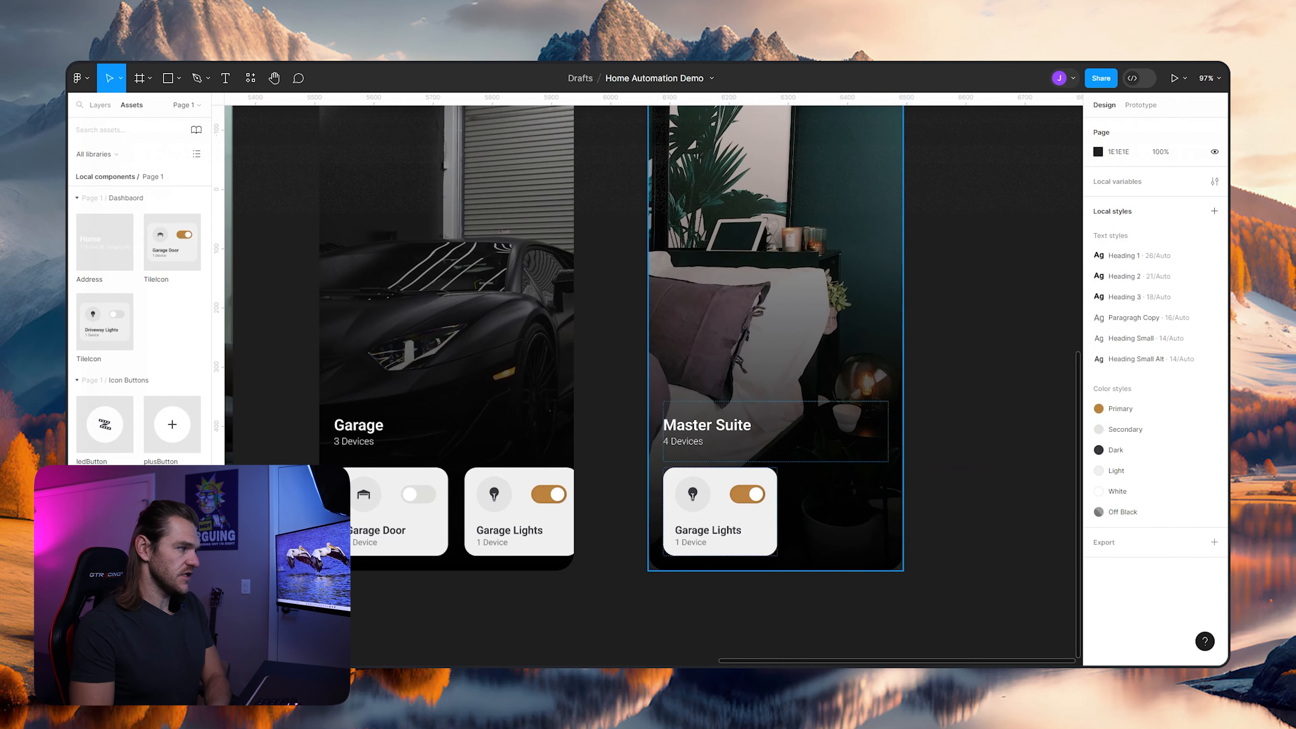
- Change the Bedroom screen's remaining Garage Lights tile title to "Lights Left"
{"action": "scroll", "coordinate": [712, 527], "scroll_direction": "up", "scroll_amount": 3}
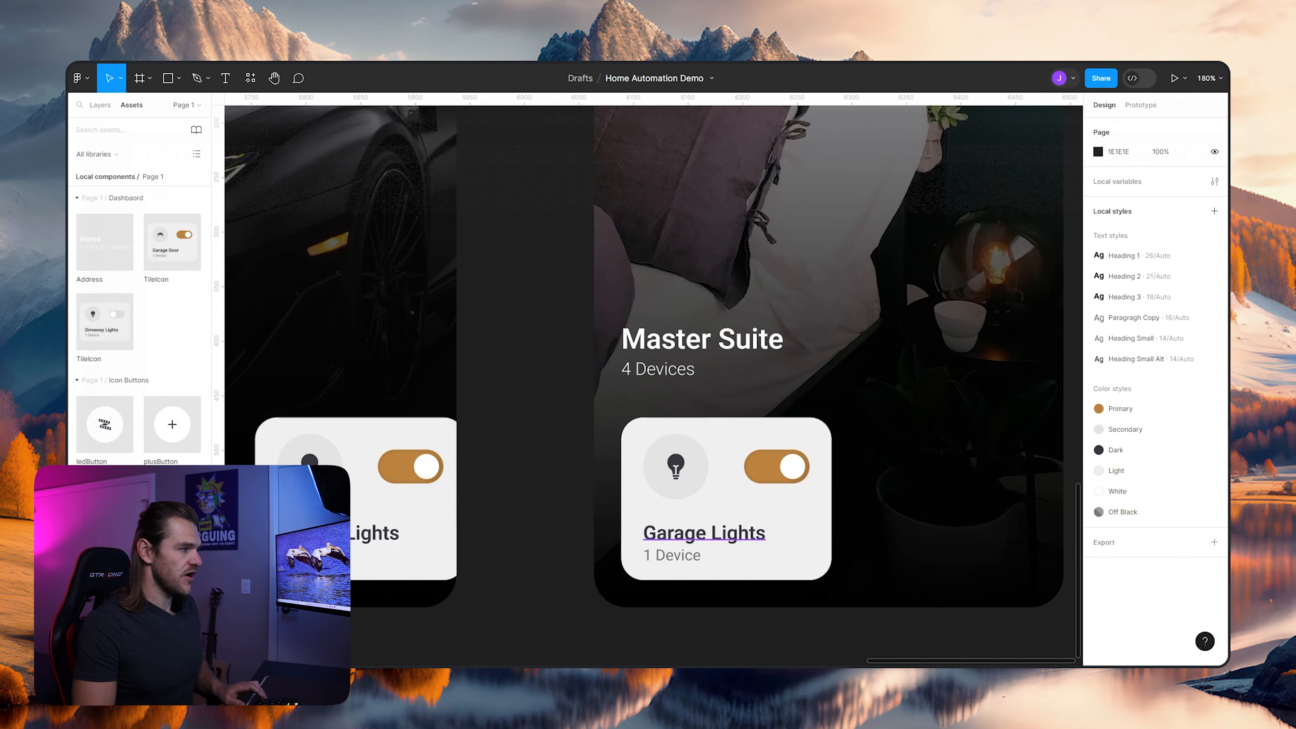
{"action": "left_click", "coordinate": [713, 528], "text": "ctrl"}
{"action": "key", "text": "shift+Return"}
{"action": "key", "text": "shift+Return"}
{"action": "double_click", "coordinate": [710, 533]}
{"action": "double_click", "coordinate": [710, 533]}
{"action": "double_click", "coordinate": [709, 533]}
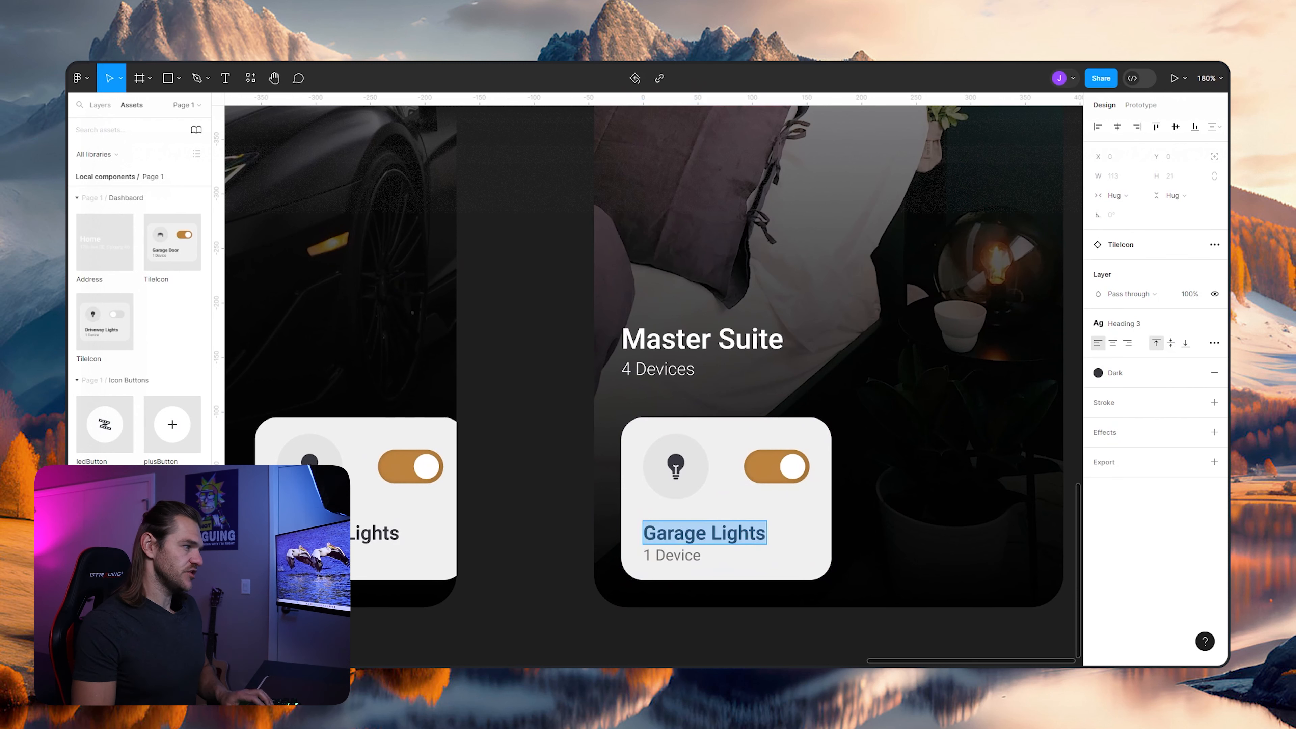
{"action": "key", "text": "Left"}
{"action": "key", "text": "ctrl+Delete"}
{"action": "key", "text": "ctrl+a"}
{"action": "type", "text": "Li"}
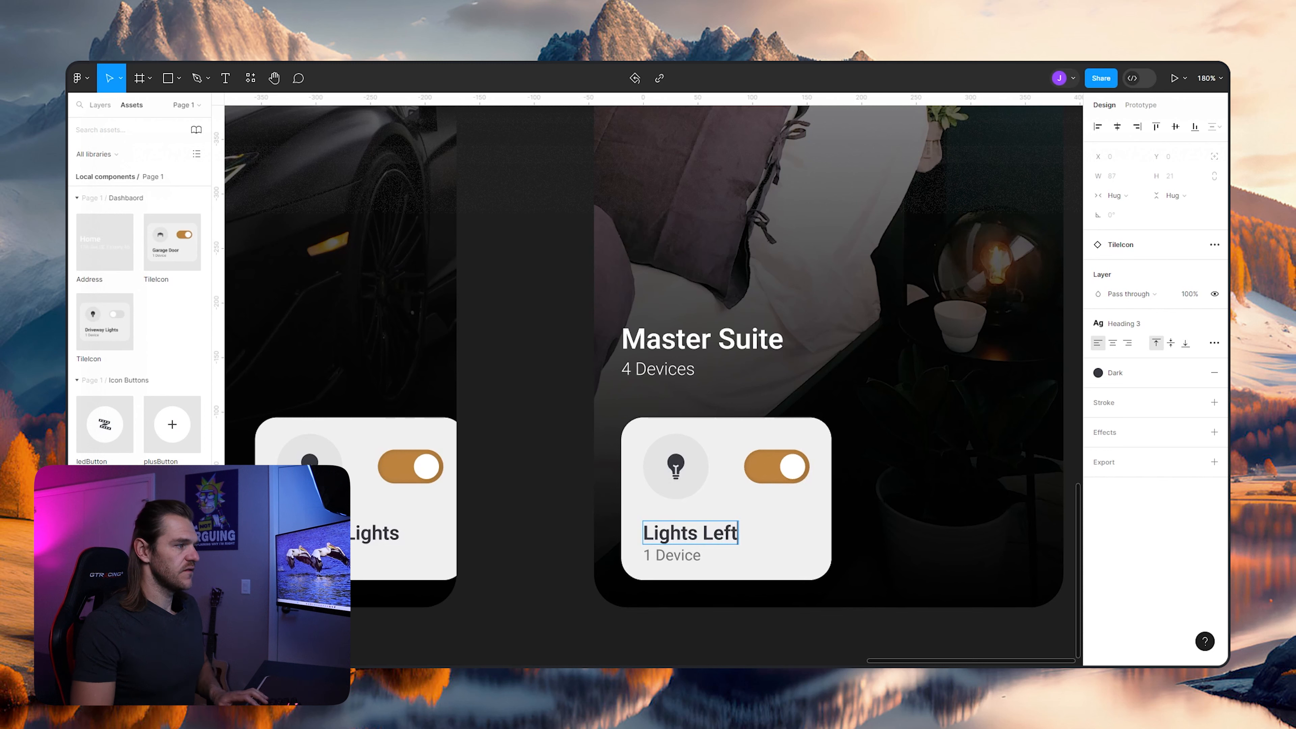
{"action": "key", "text": "Escape"}
{"action": "key", "text": "Escape"}
{"action": "key", "text": "Escape"}
- Duplicate the Lights Left TileIcon inside the Bedroom screen's Tiles group so a second tile sits beside it
{"action": "key", "text": "ctrl+d"}
{"action": "key", "text": "ctrl+z"}
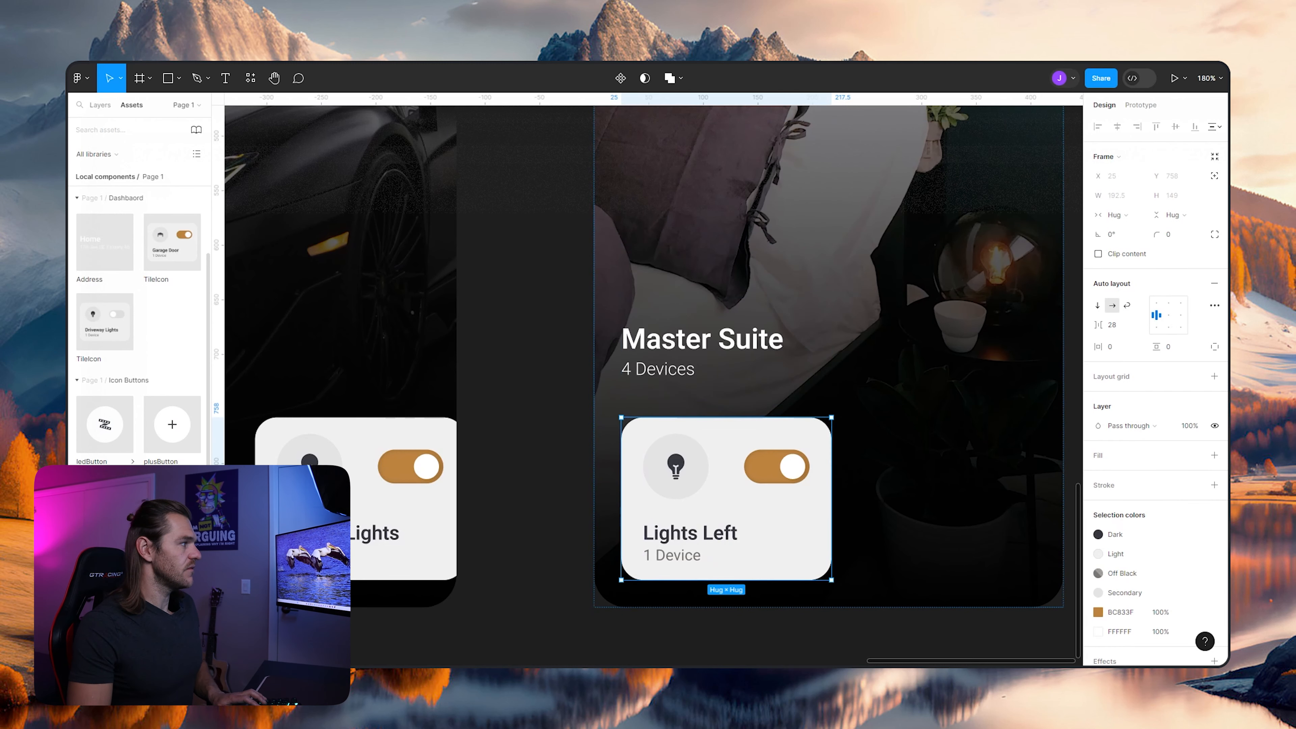
{"action": "left_click", "coordinate": [100, 105]}
{"action": "left_click", "coordinate": [102, 237]}
{"action": "left_click", "coordinate": [132, 237]}
{"action": "key", "text": "ctrl+d"}
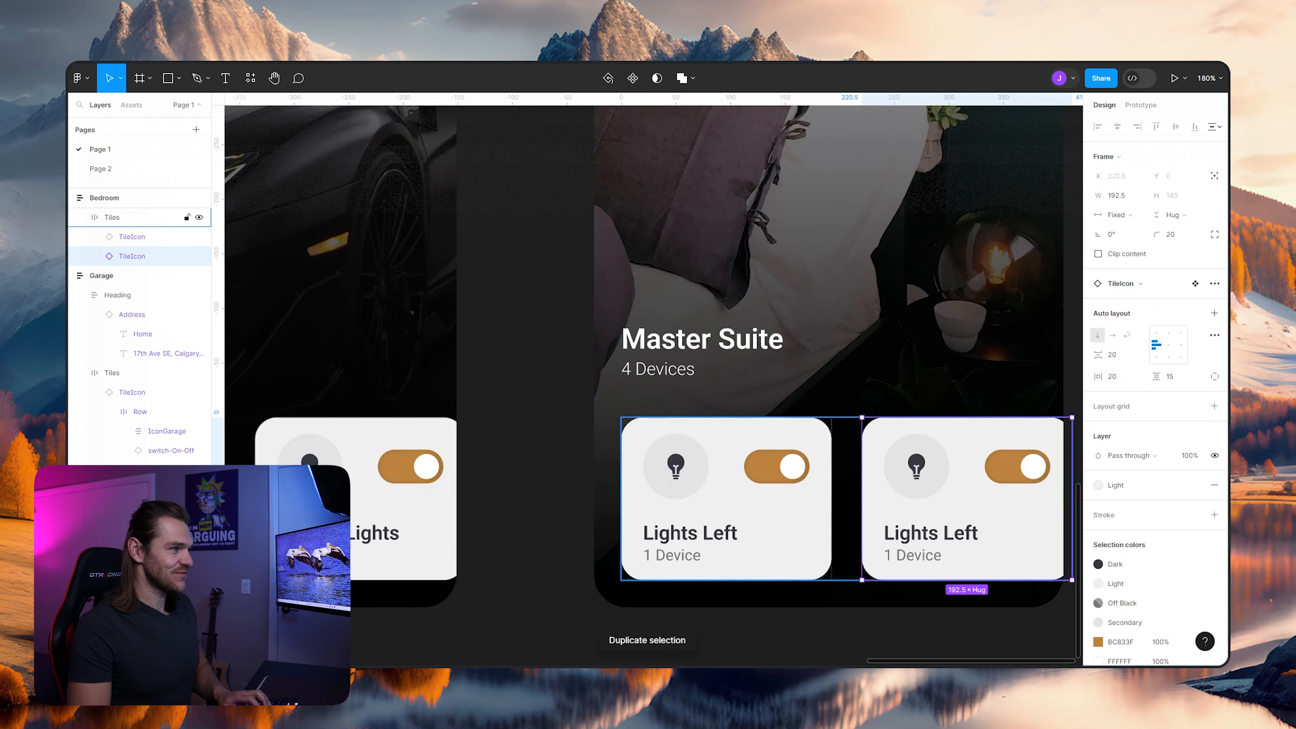
- Change the duplicated tile's title on the Bedroom screen to "Lights Right"
{"action": "double_click", "coordinate": [943, 534]}
{"action": "double_click", "coordinate": [943, 534]}
{"action": "double_click", "coordinate": [943, 534]}
{"action": "left_click", "coordinate": [942, 534]}
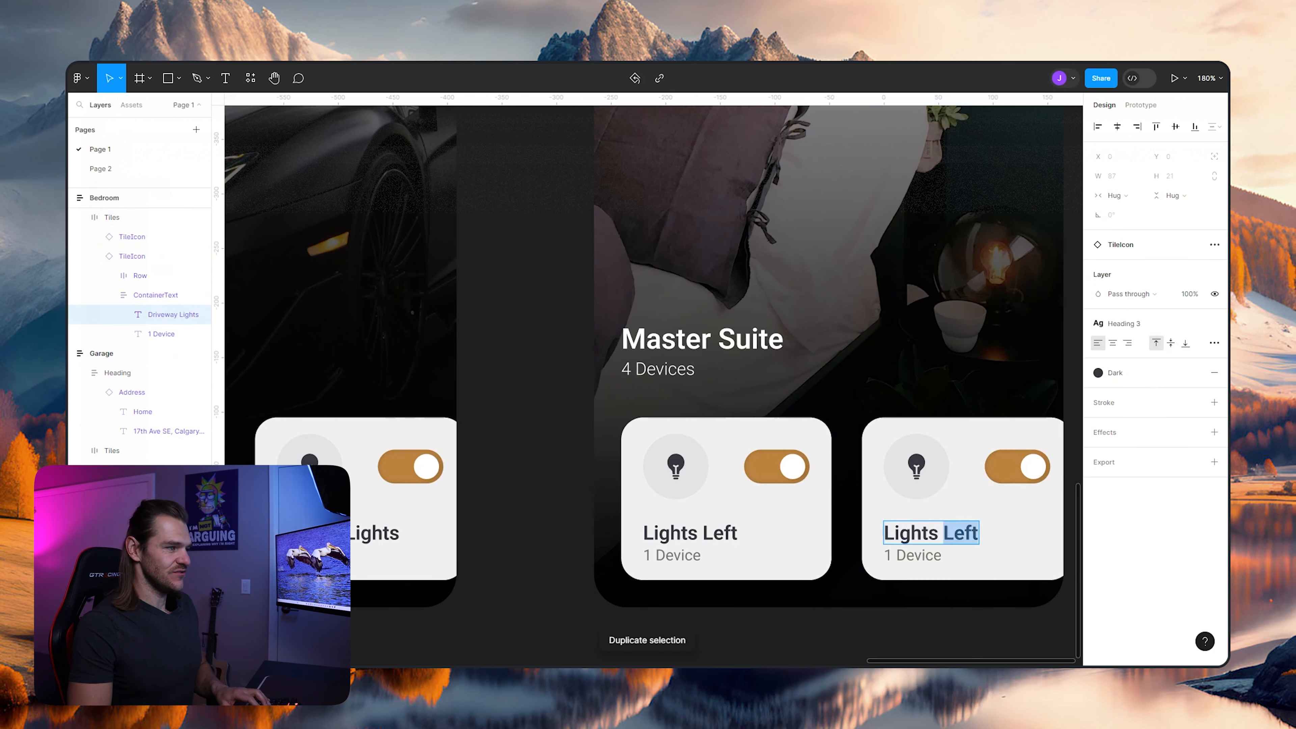
{"action": "type", "text": "Right"}
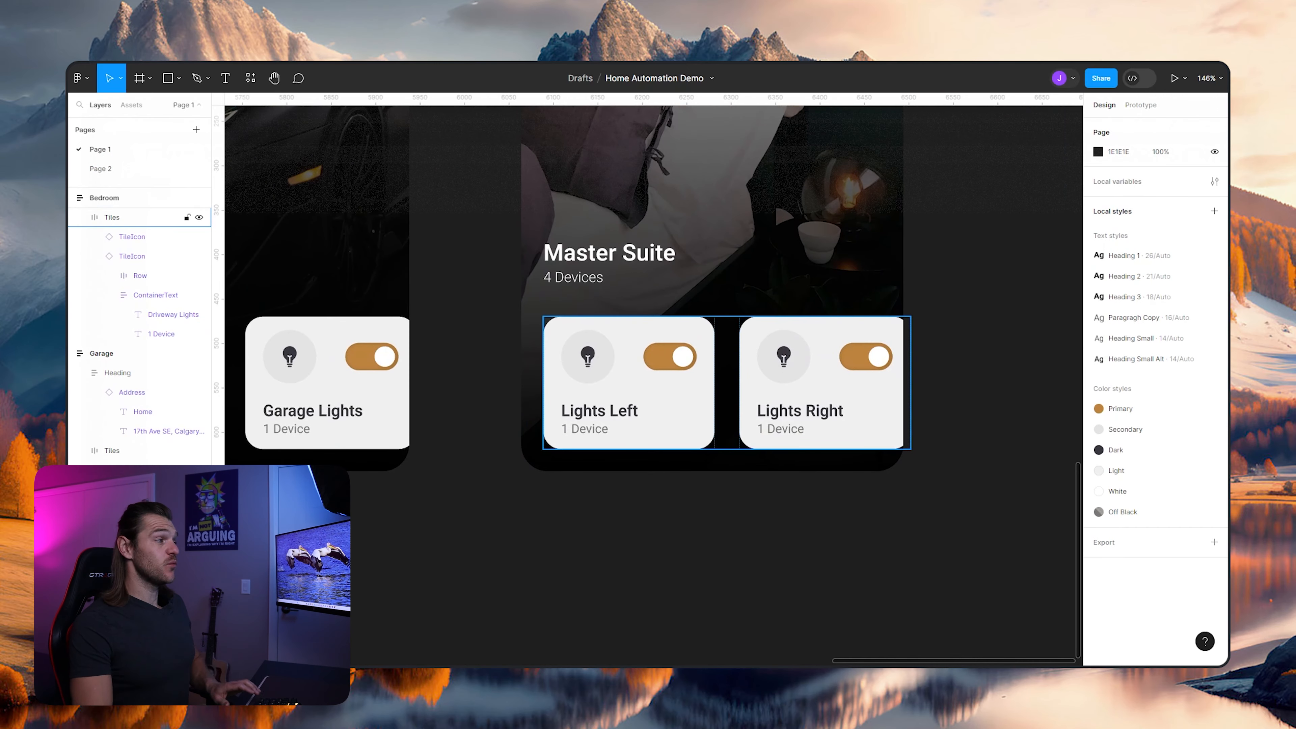
- Move the Living Room screen slightly right to even out its gaps to the Dashboard and Garage screens
{"action": "key", "text": "shift+1"}
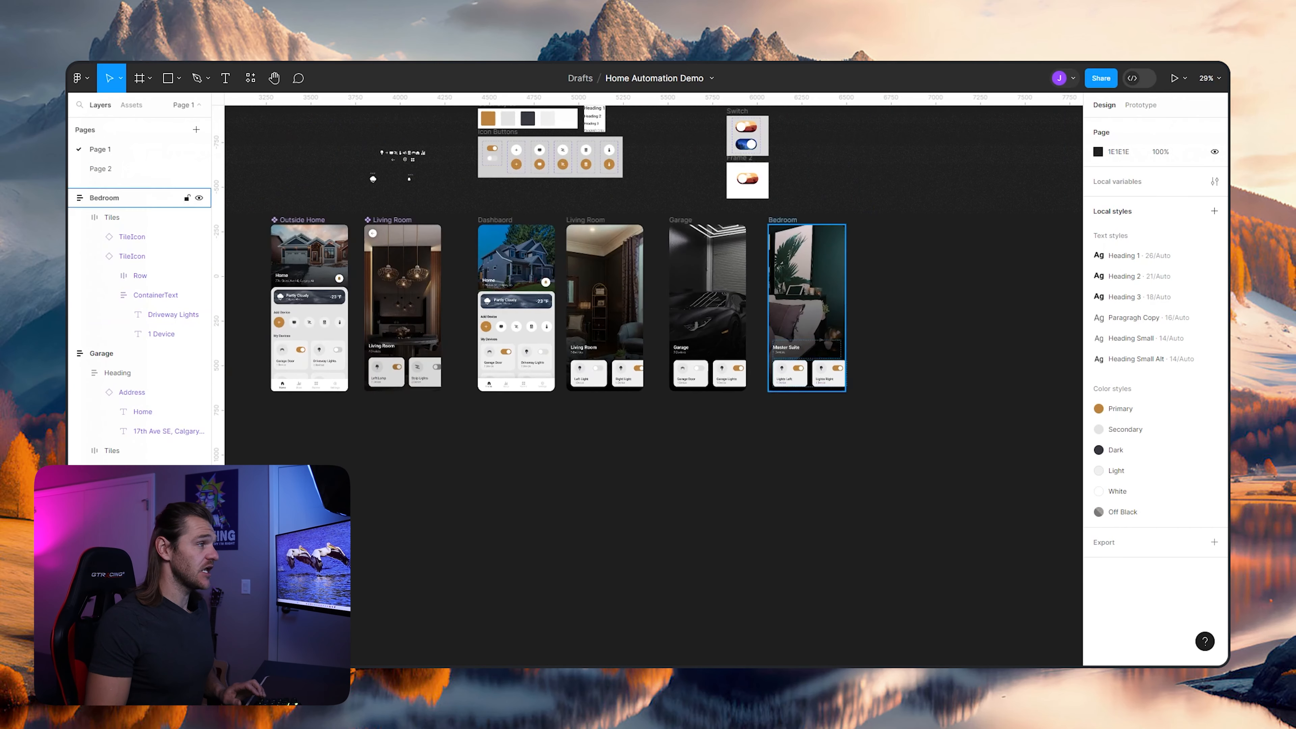
{"action": "left_click_drag", "start_coordinate": [575, 263], "coordinate": [586, 263]}
{"action": "key", "text": "Escape"}
{"action": "scroll", "coordinate": [541, 277], "scroll_direction": "up", "scroll_amount": 3}
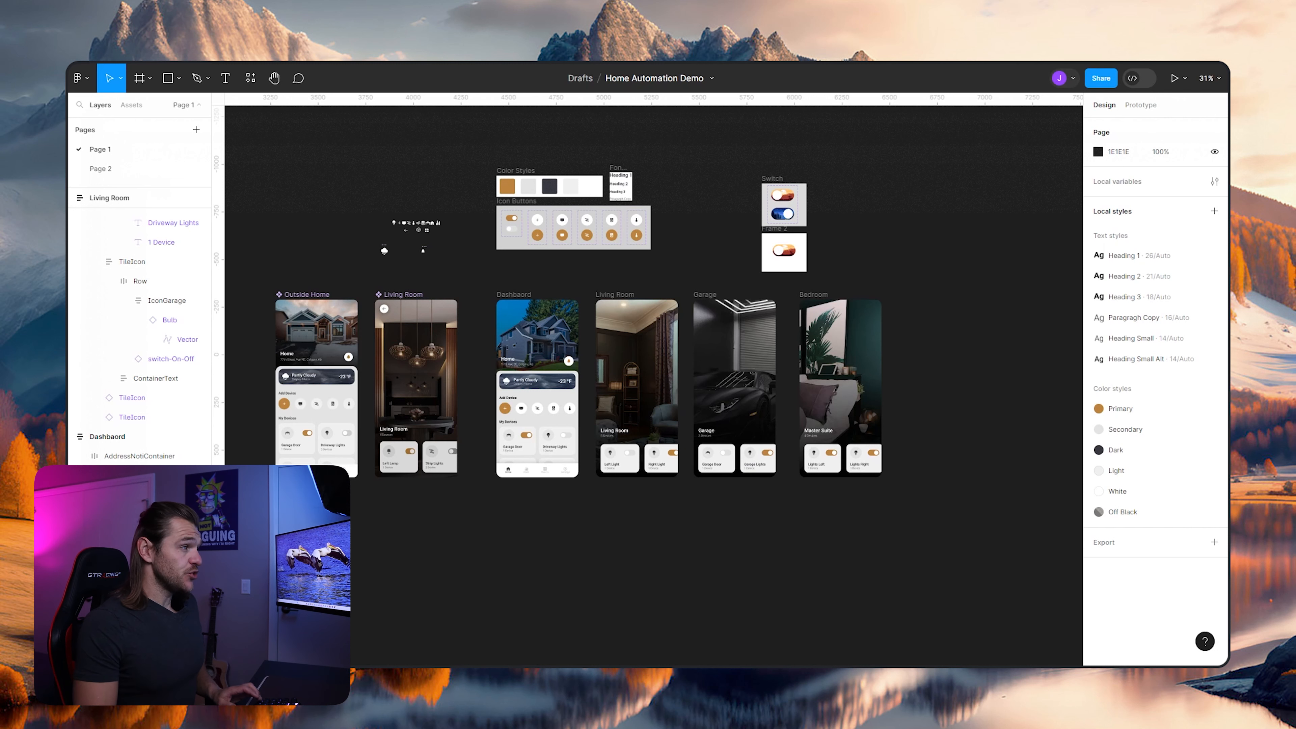
- In prototype mode, link the Dashboard's Add Device icon next to the plus button to the Living Room screen with an on-tap navigation
{"action": "scroll", "coordinate": [647, 306], "scroll_direction": "up", "scroll_amount": 4}
{"action": "left_click", "coordinate": [443, 292]}
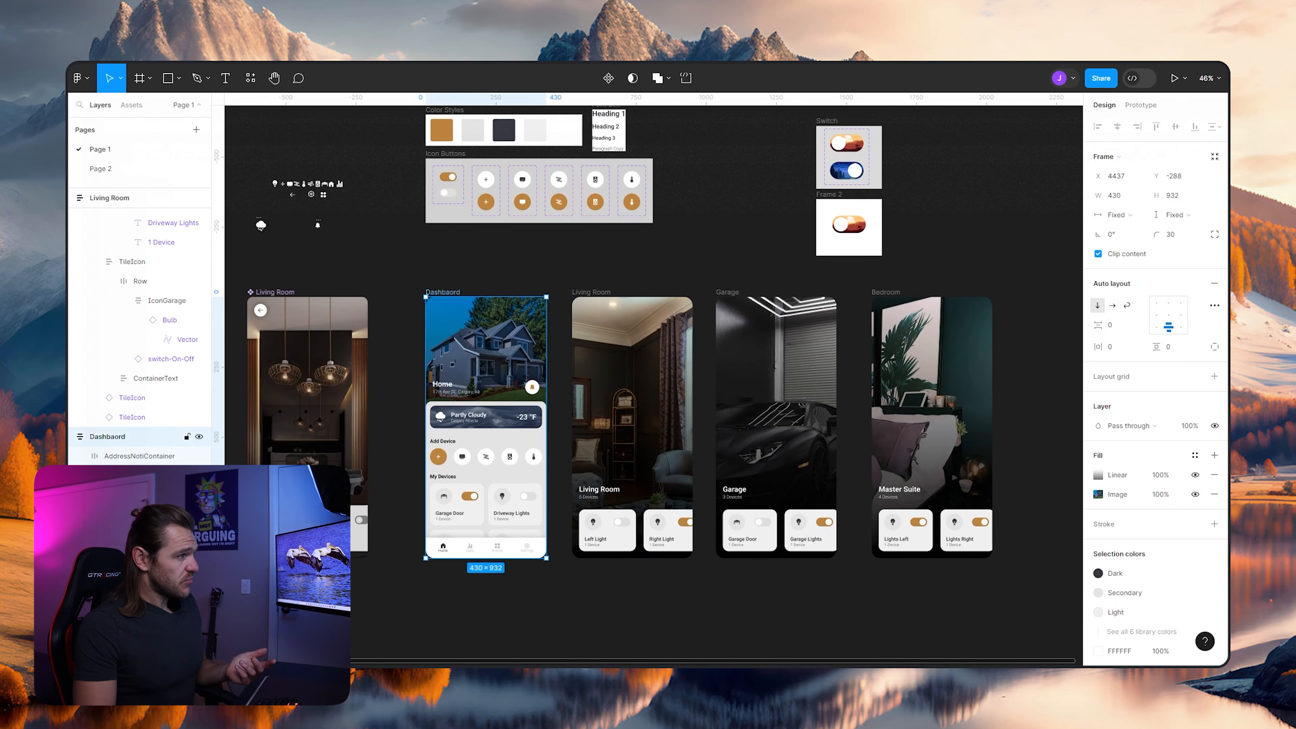
{"action": "key", "text": "shift+e"}
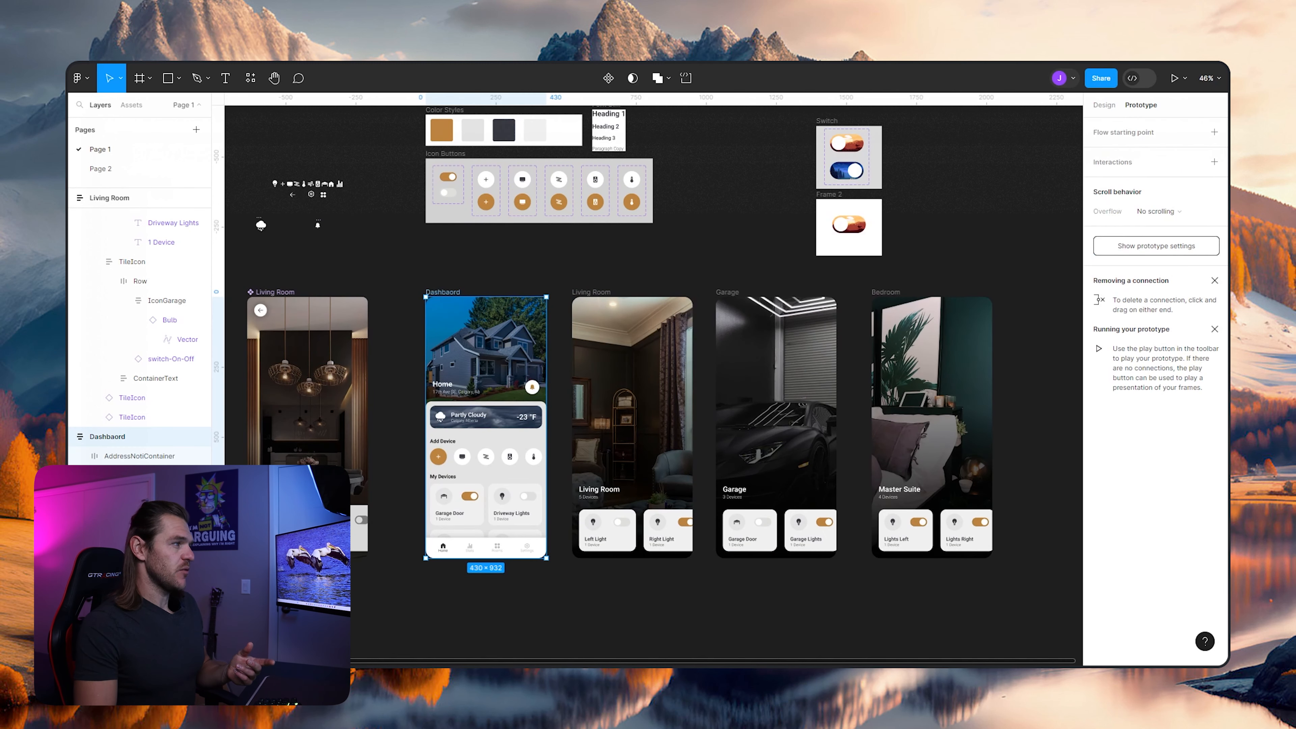
{"action": "scroll", "coordinate": [490, 449], "scroll_direction": "up", "scroll_amount": 3}
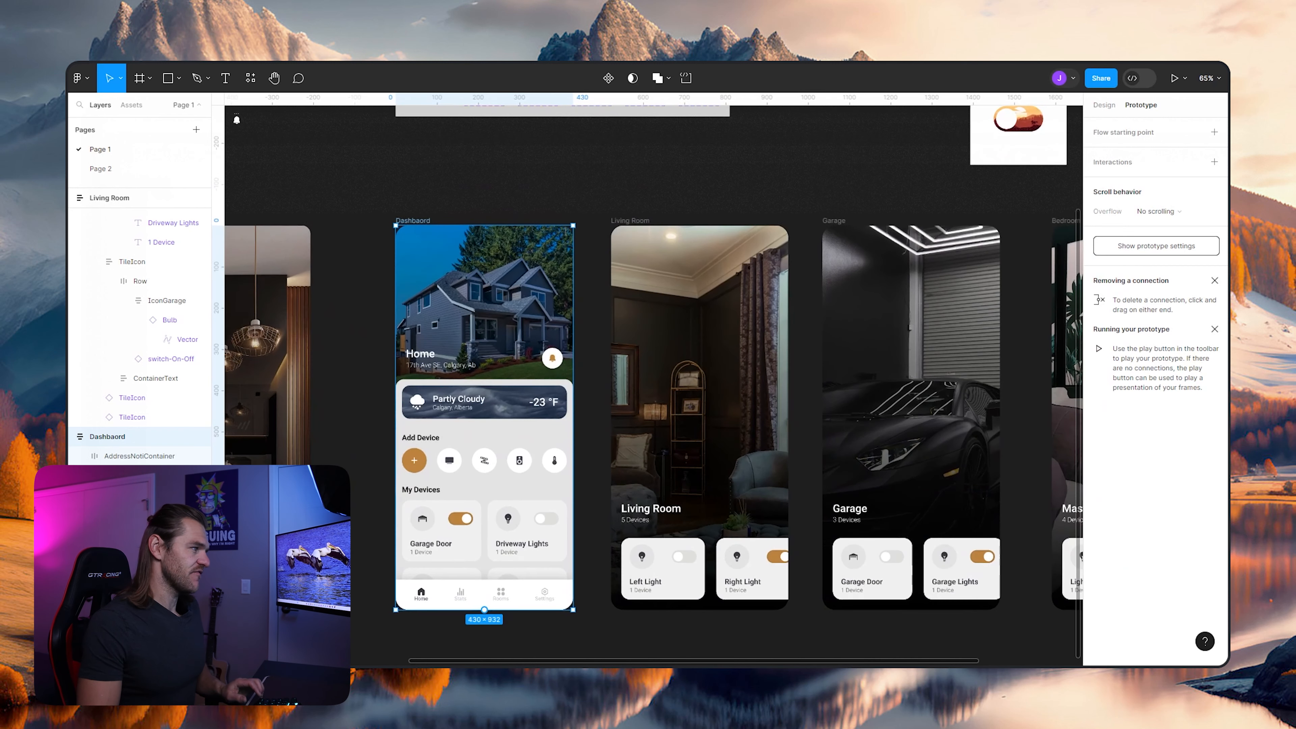
{"action": "left_click", "coordinate": [448, 460]}
{"action": "double_click", "coordinate": [449, 461]}
{"action": "double_click", "coordinate": [449, 461]}
{"action": "left_click_drag", "start_coordinate": [462, 461], "coordinate": [638, 409]}
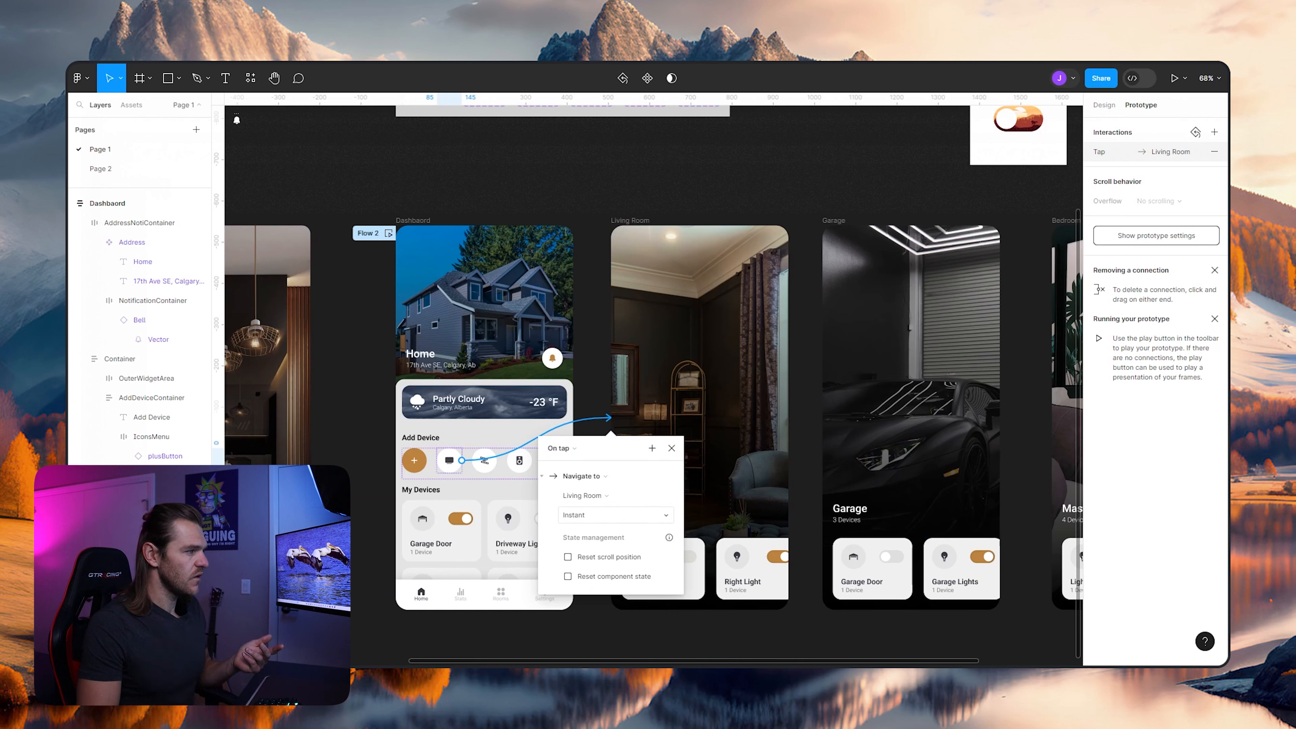
- Set the Living Room navigation's animation to Smart animate with Ease in and out back easing
{"action": "left_click", "coordinate": [612, 514]}
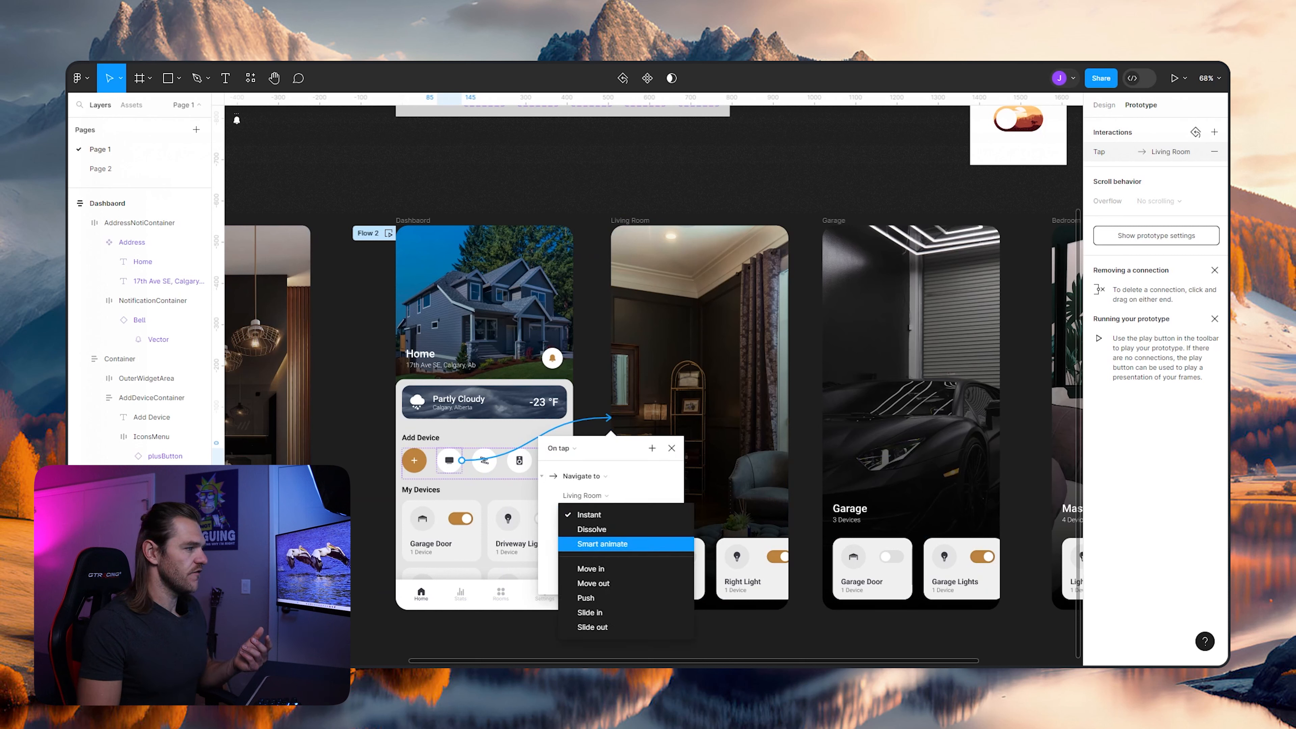
{"action": "left_click", "coordinate": [603, 543]}
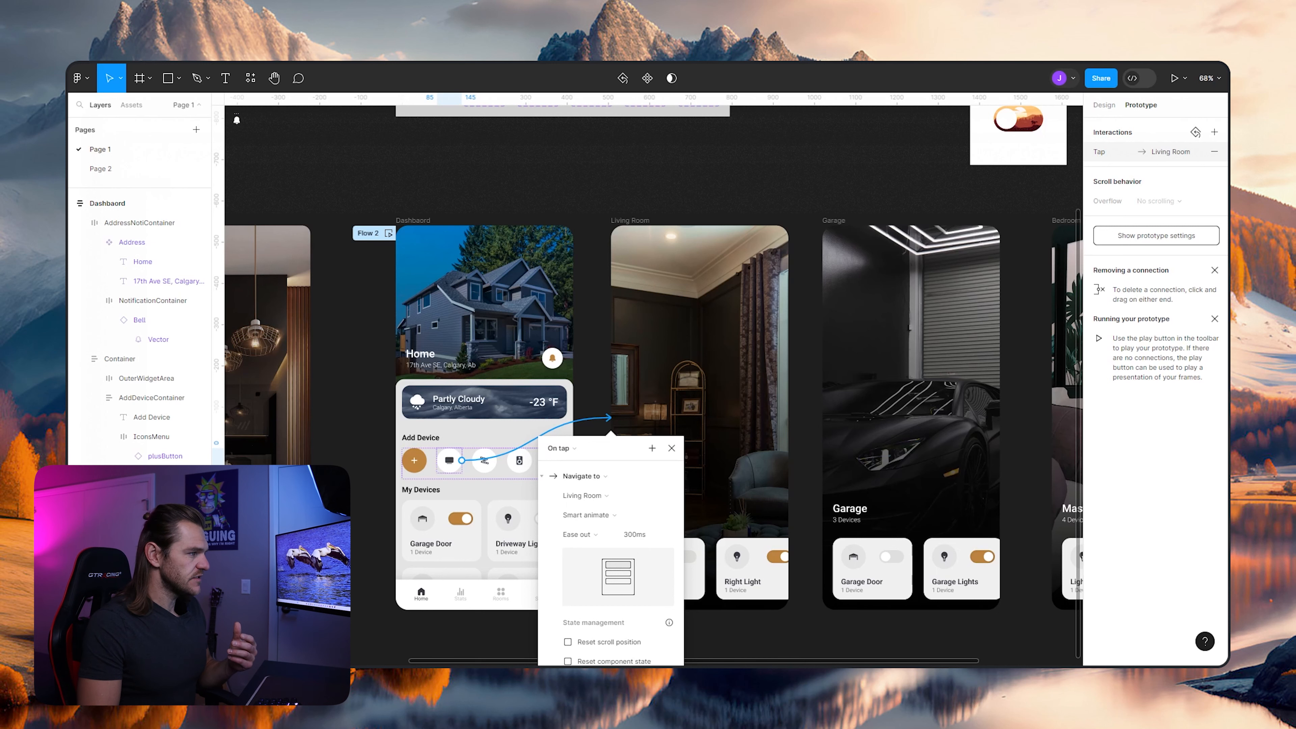
{"action": "scroll", "coordinate": [612, 495], "scroll_direction": "down", "scroll_amount": 1}
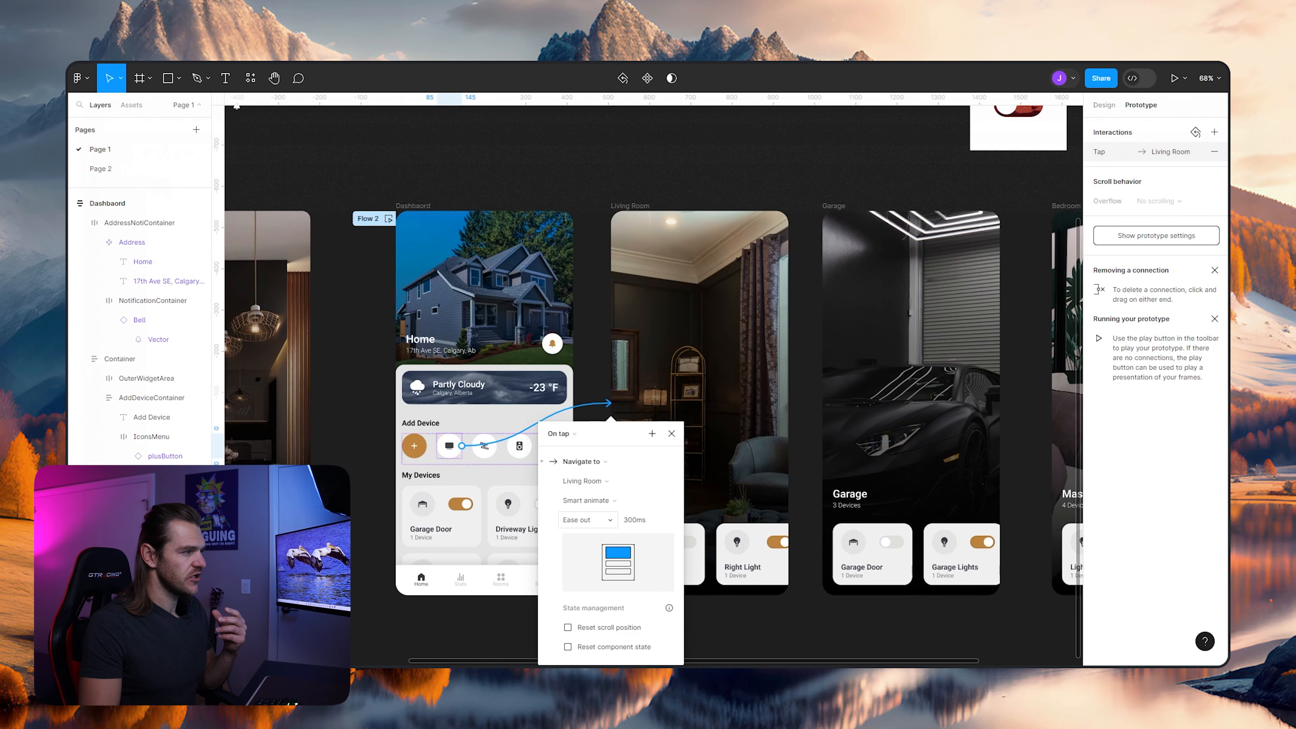
{"action": "left_click", "coordinate": [587, 520]}
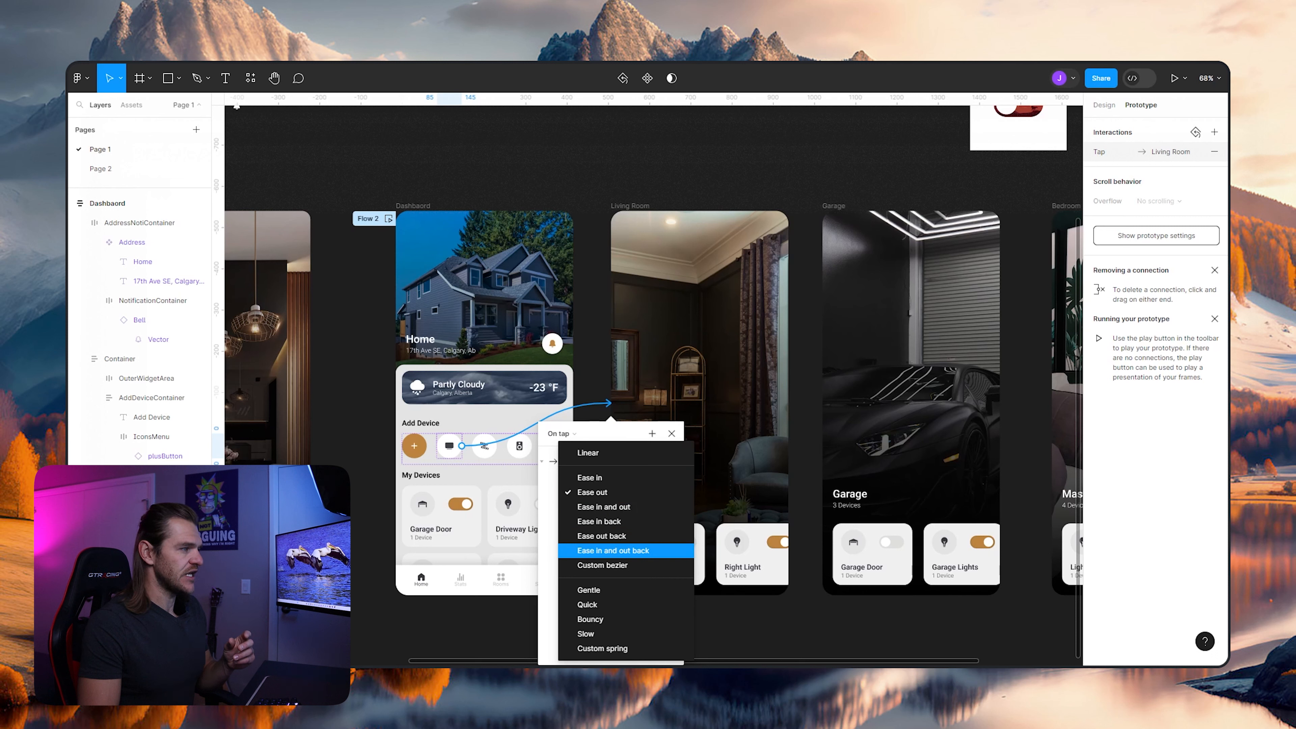
{"action": "left_click", "coordinate": [612, 551]}
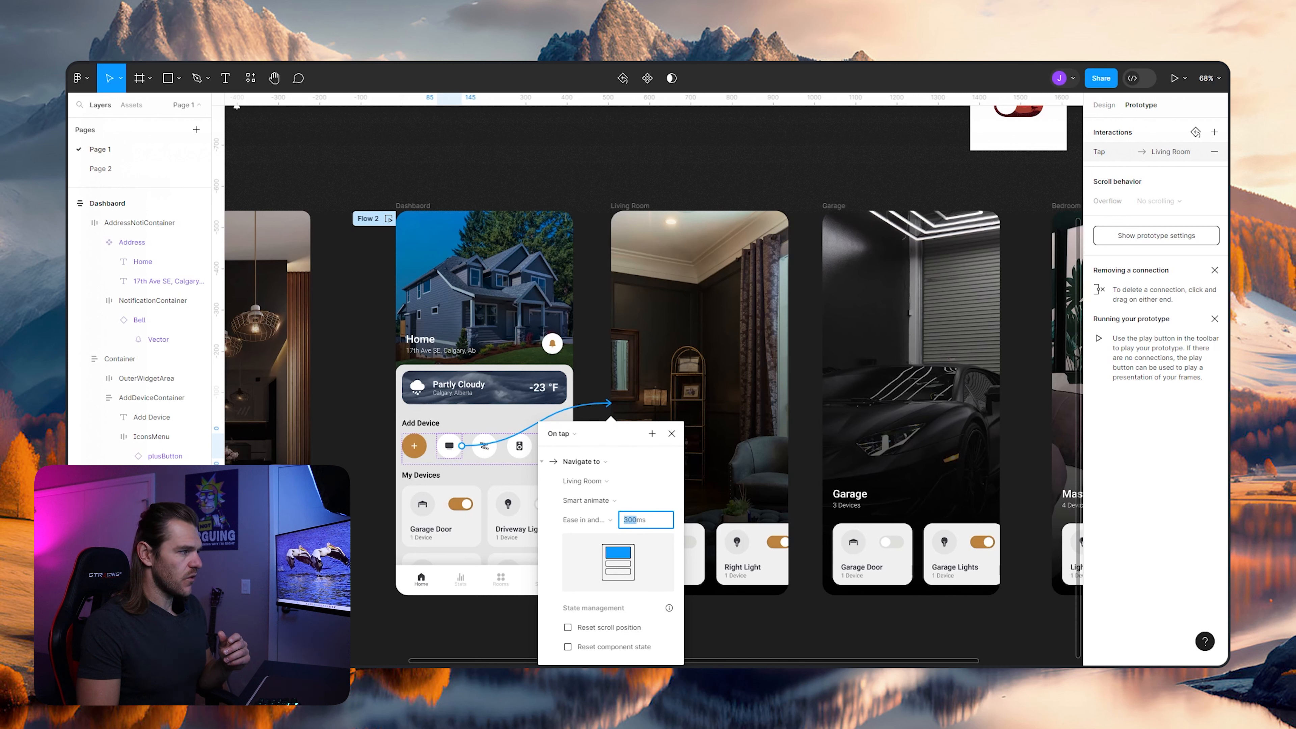
- Set the duration of the Living Room navigation's animation to 500 ms
{"action": "type", "text": "0"}
{"action": "key", "text": "Return"}
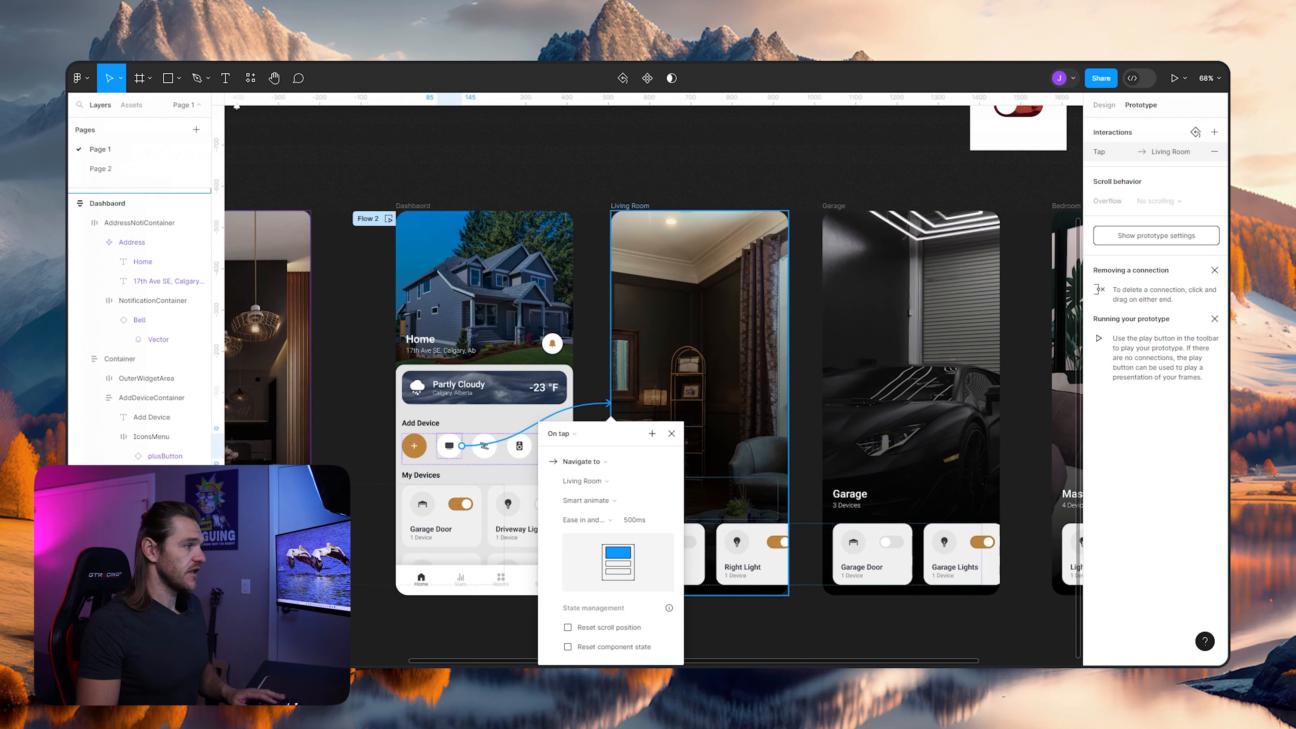
{"action": "key", "text": "Escape"}
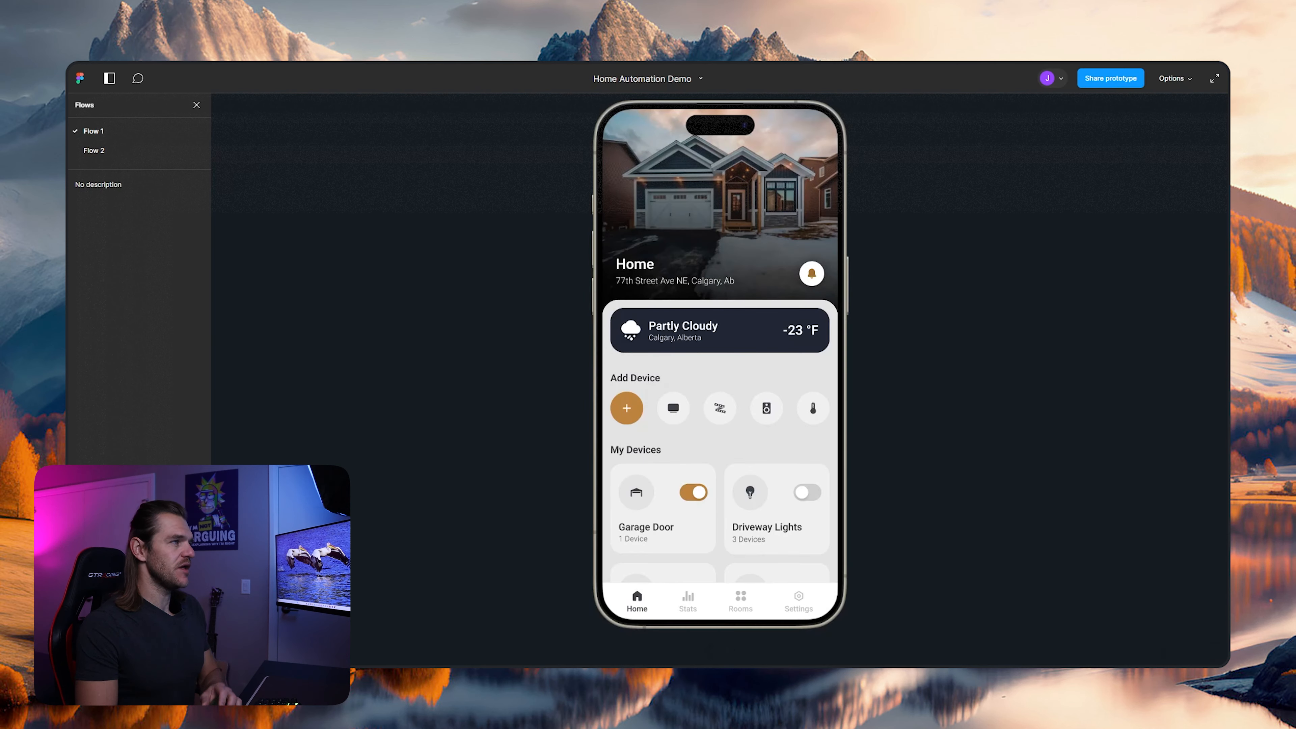
- Preview the prototype's Flow 1 and switch the preview to Flow 2
{"action": "key", "text": "Right"}
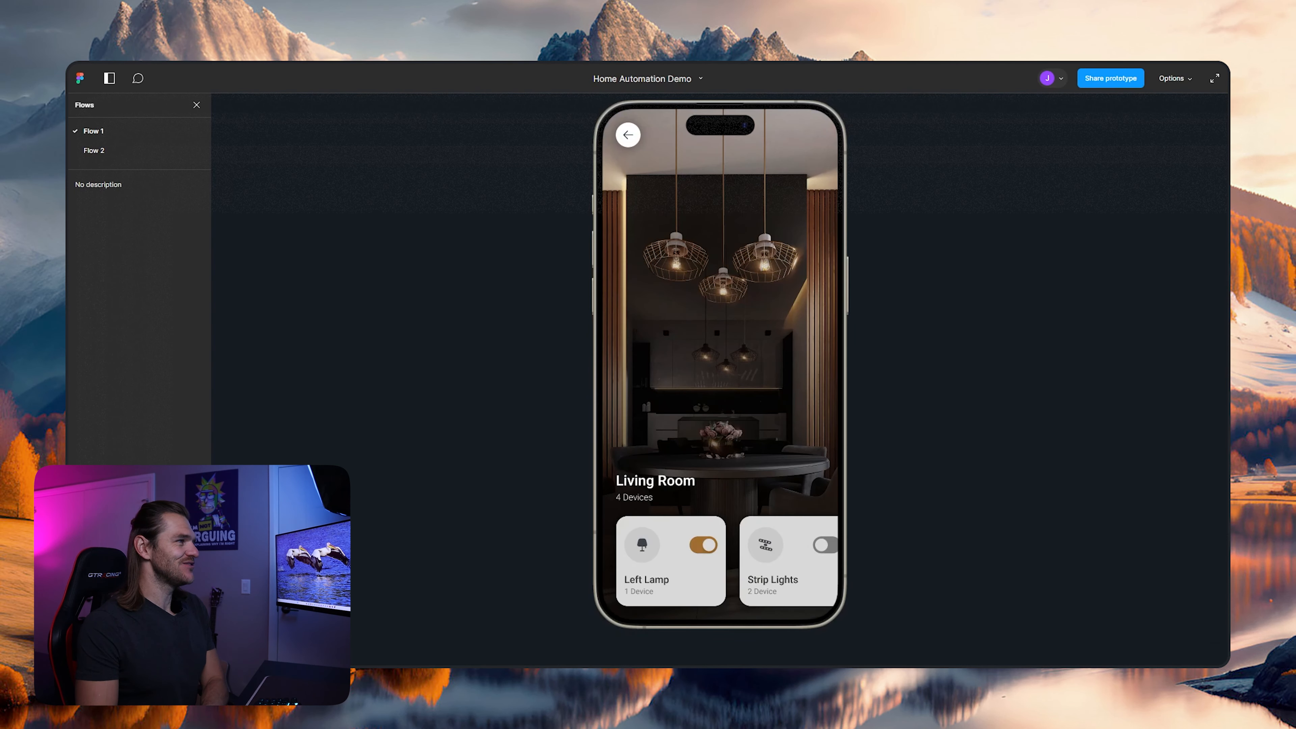
{"action": "left_click", "coordinate": [94, 151]}
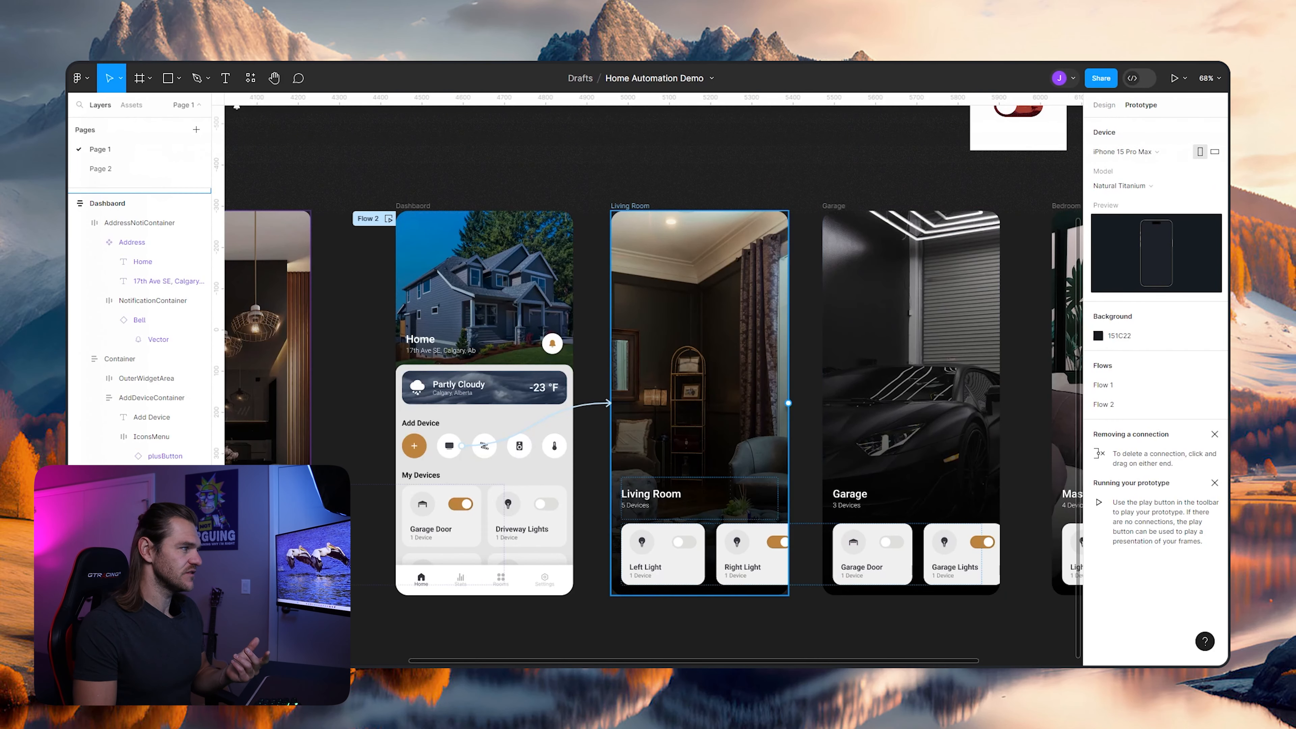
- Change the action of the Dashboard icon's tap connection to Living Room to Open overlay
{"action": "left_click", "coordinate": [699, 409]}
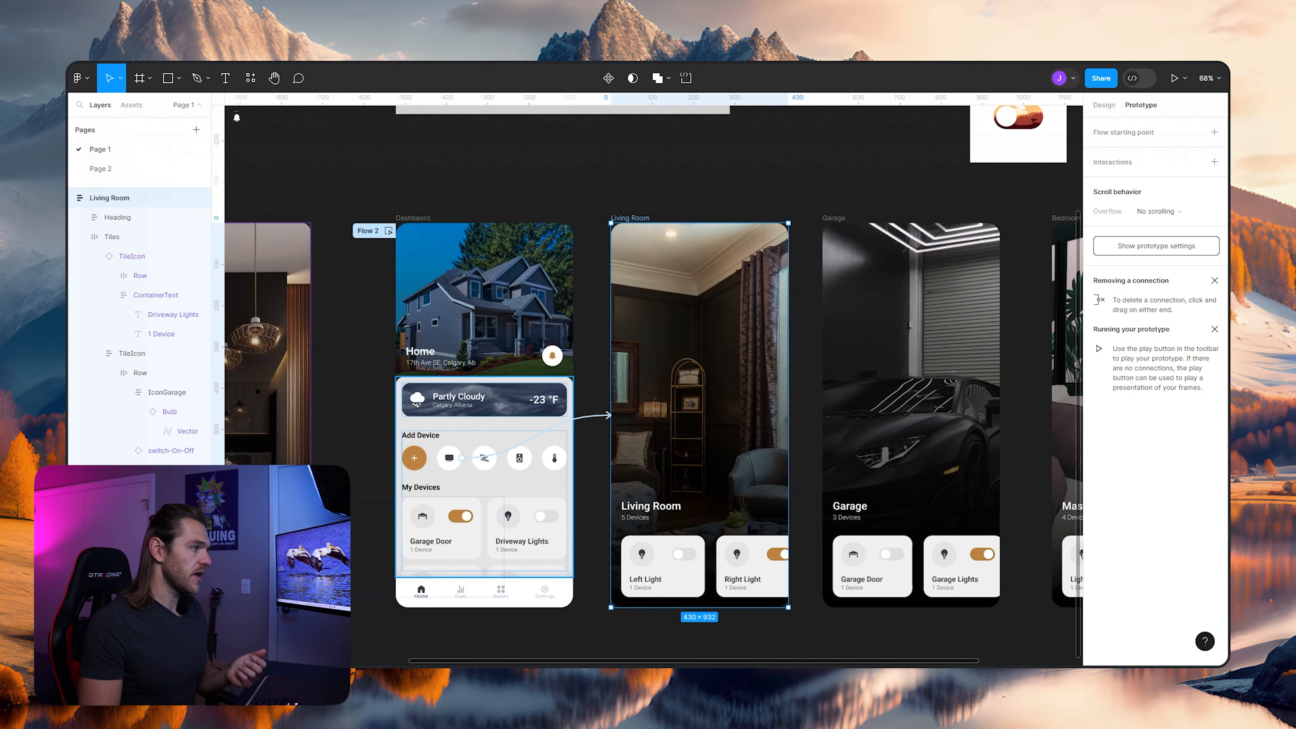
{"action": "left_click", "coordinate": [541, 432]}
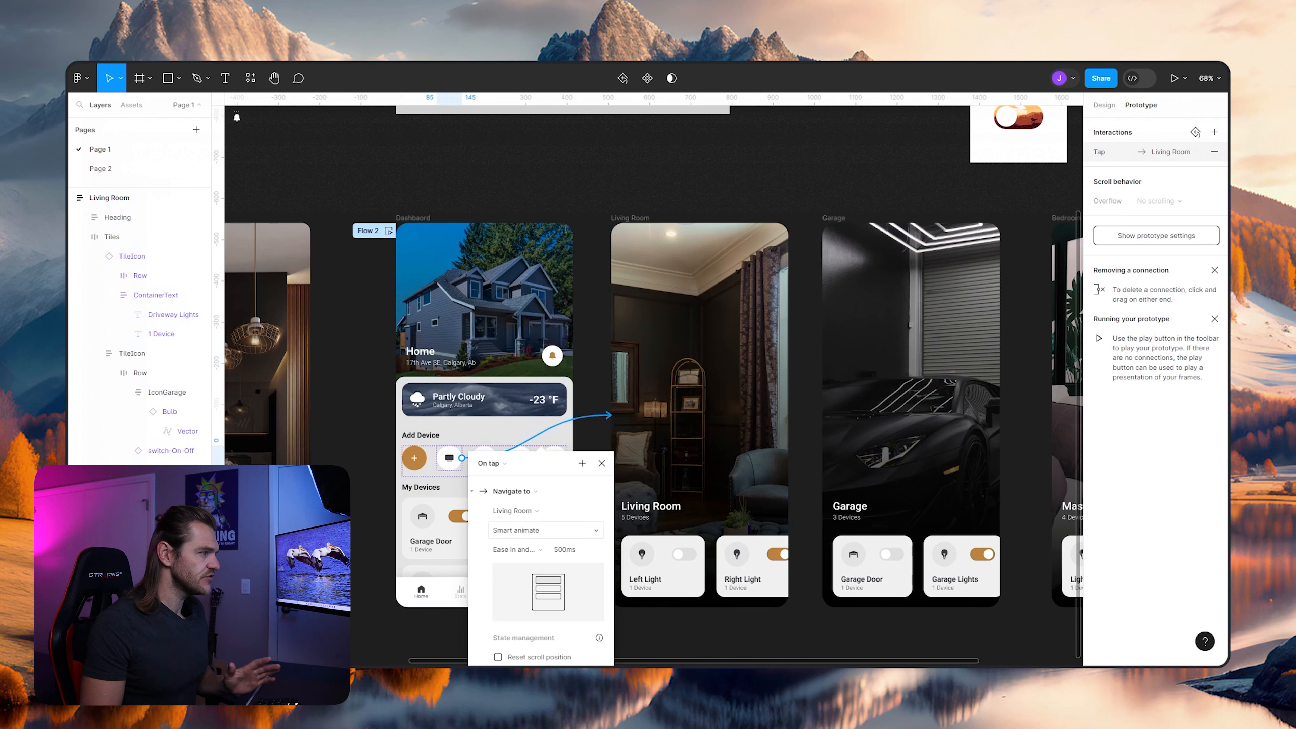
{"action": "left_click", "coordinate": [514, 491]}
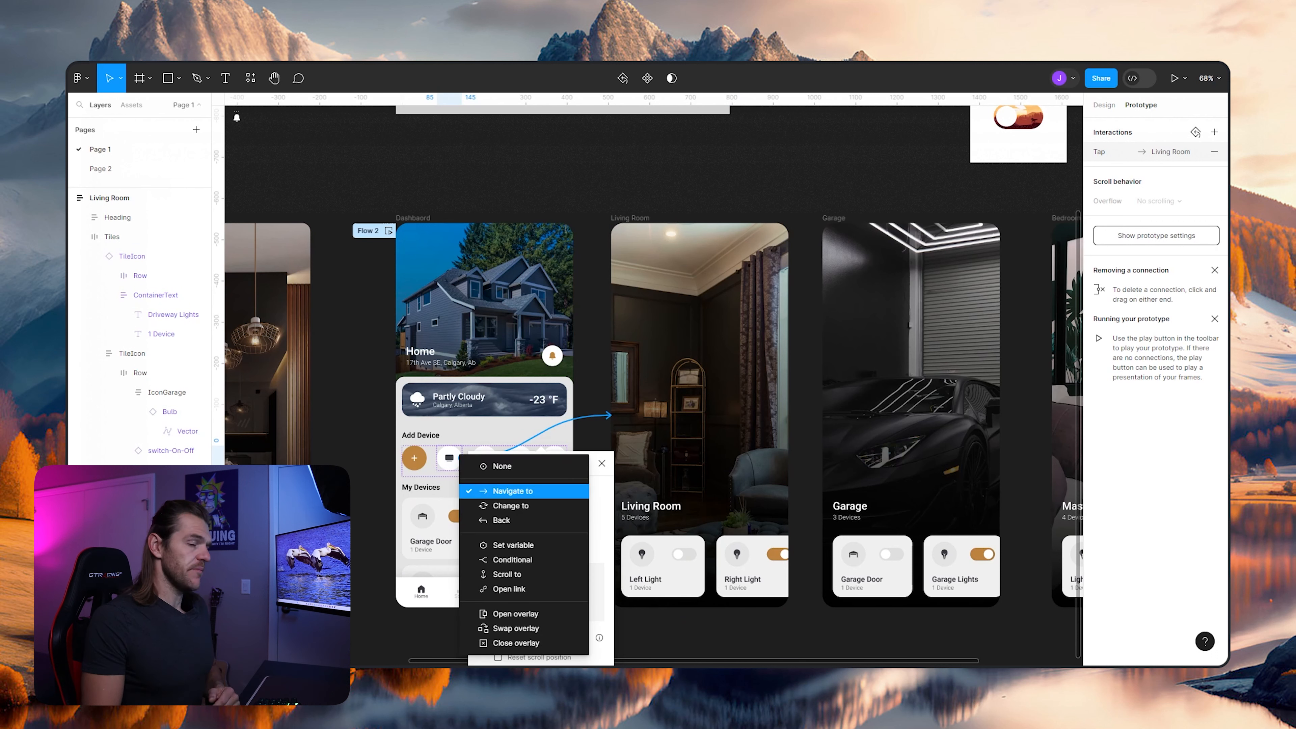
{"action": "left_click", "coordinate": [511, 614]}
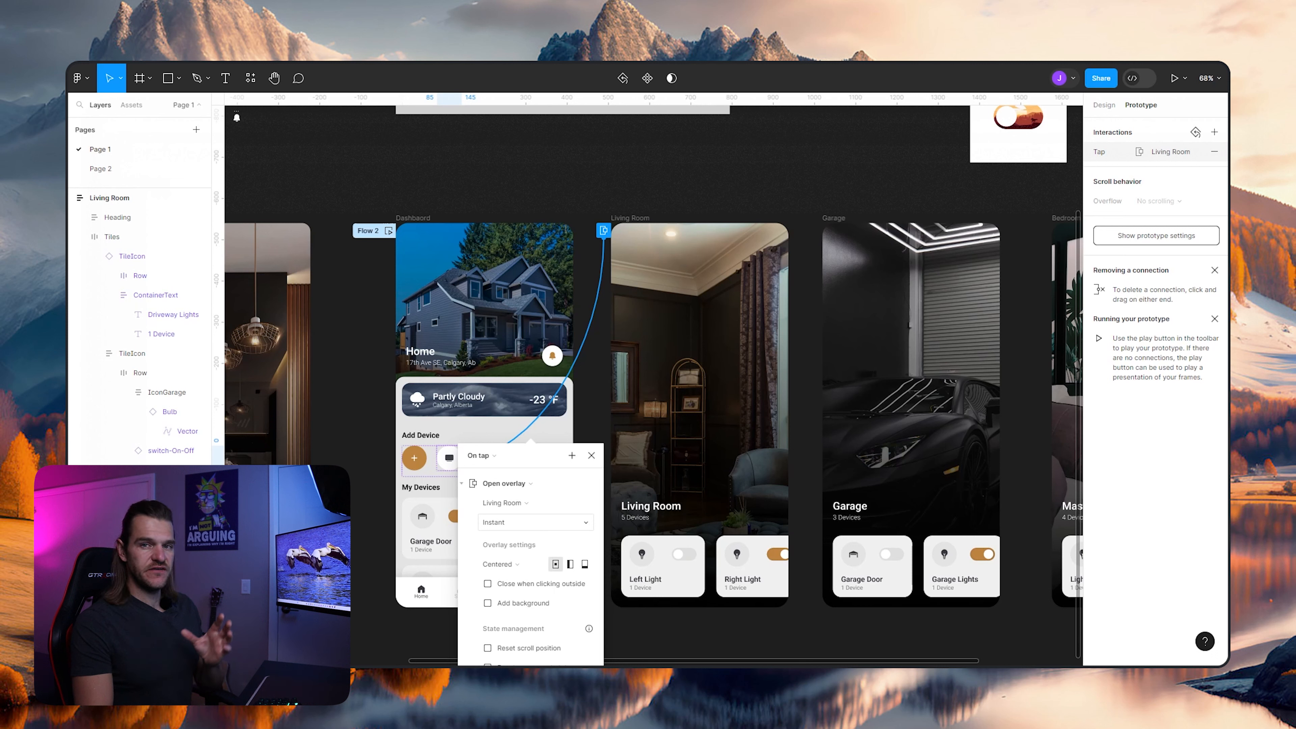
- Give the Living Room overlay a Move in animation that travels upward and close the interaction settings
{"action": "left_click", "coordinate": [536, 522]}
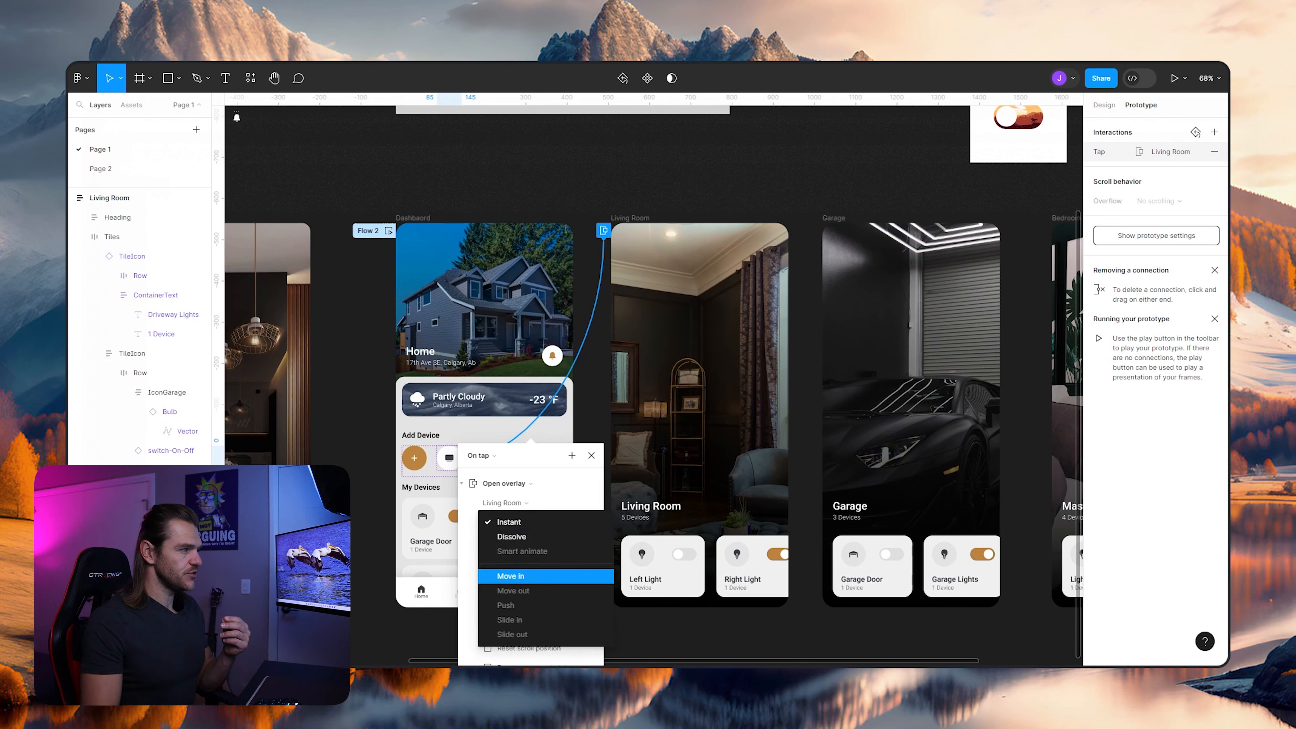
{"action": "left_click", "coordinate": [511, 578]}
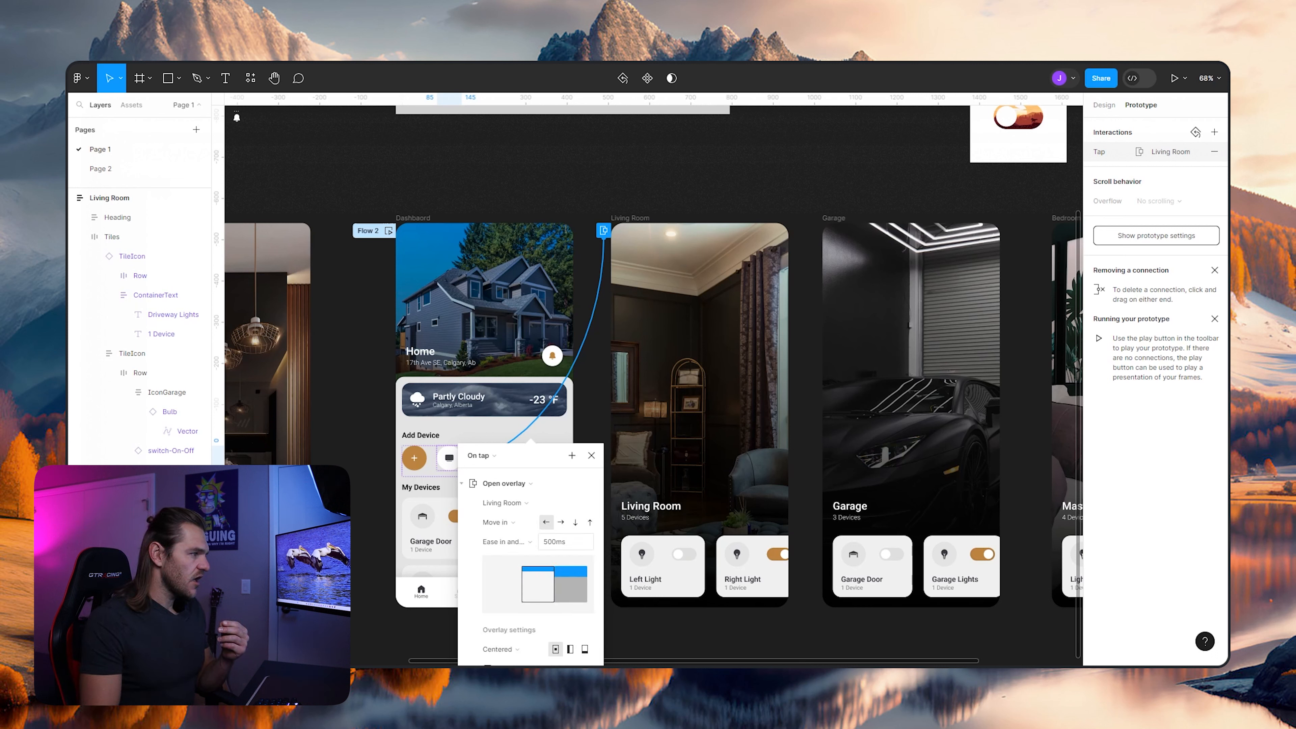
{"action": "scroll", "coordinate": [648, 386], "scroll_direction": "down", "scroll_amount": 3}
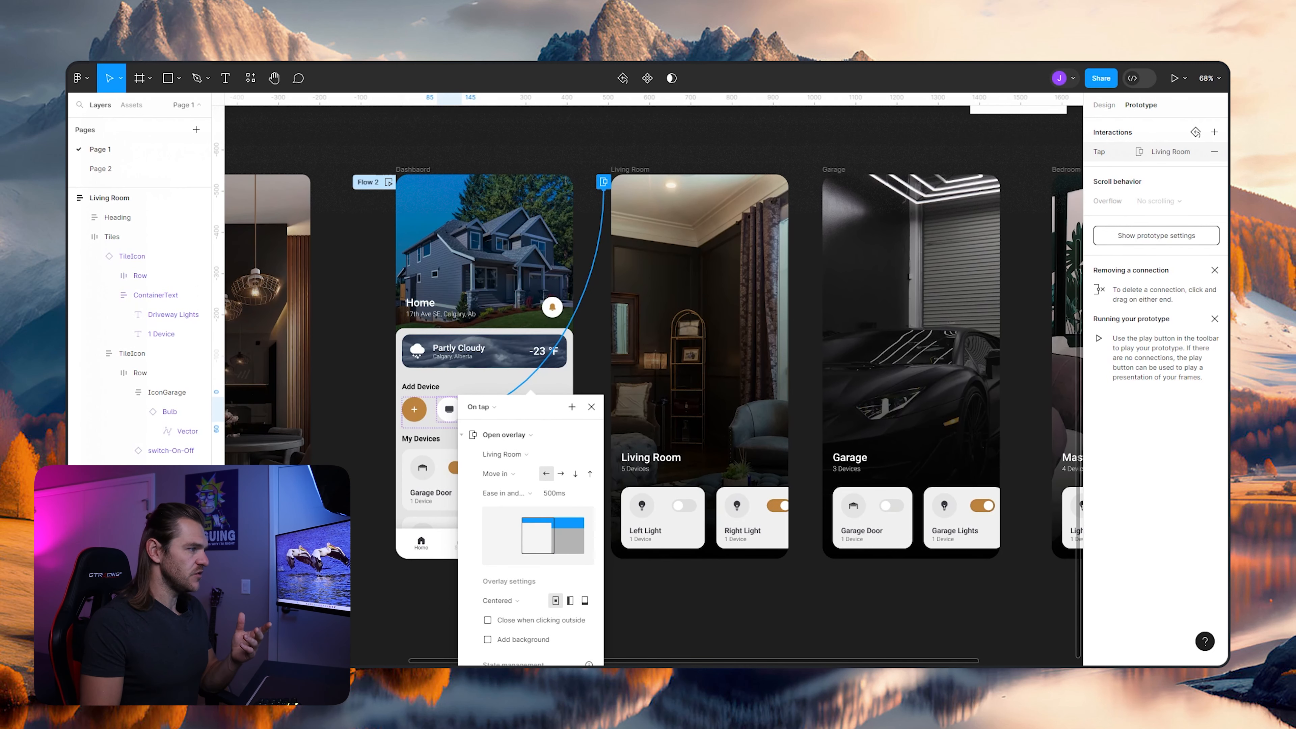
{"action": "left_click", "coordinate": [590, 473]}
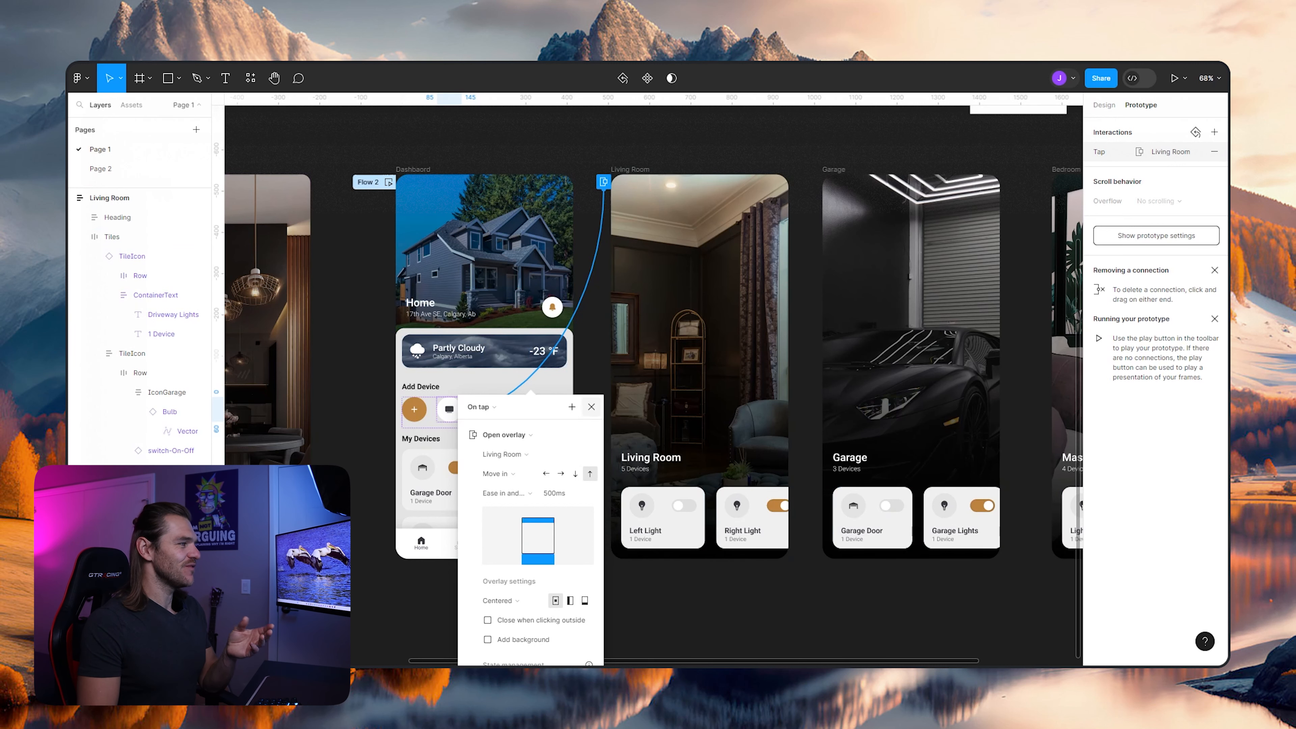
{"action": "left_click", "coordinate": [591, 407]}
- Restart Flow 2 in the prototype preview and play the transition from the Dashboard to the Living Room overlay
{"action": "key", "text": "ctrl+Tab"}
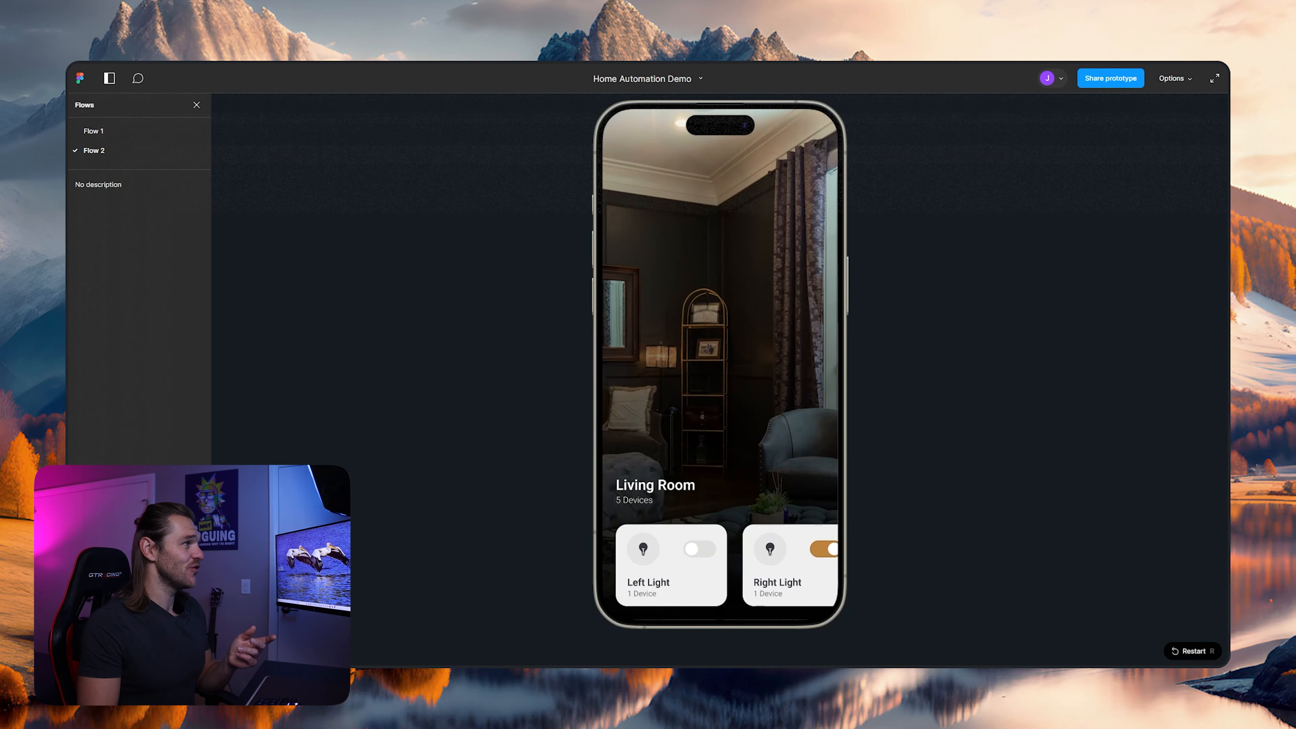
{"action": "key", "text": "r"}
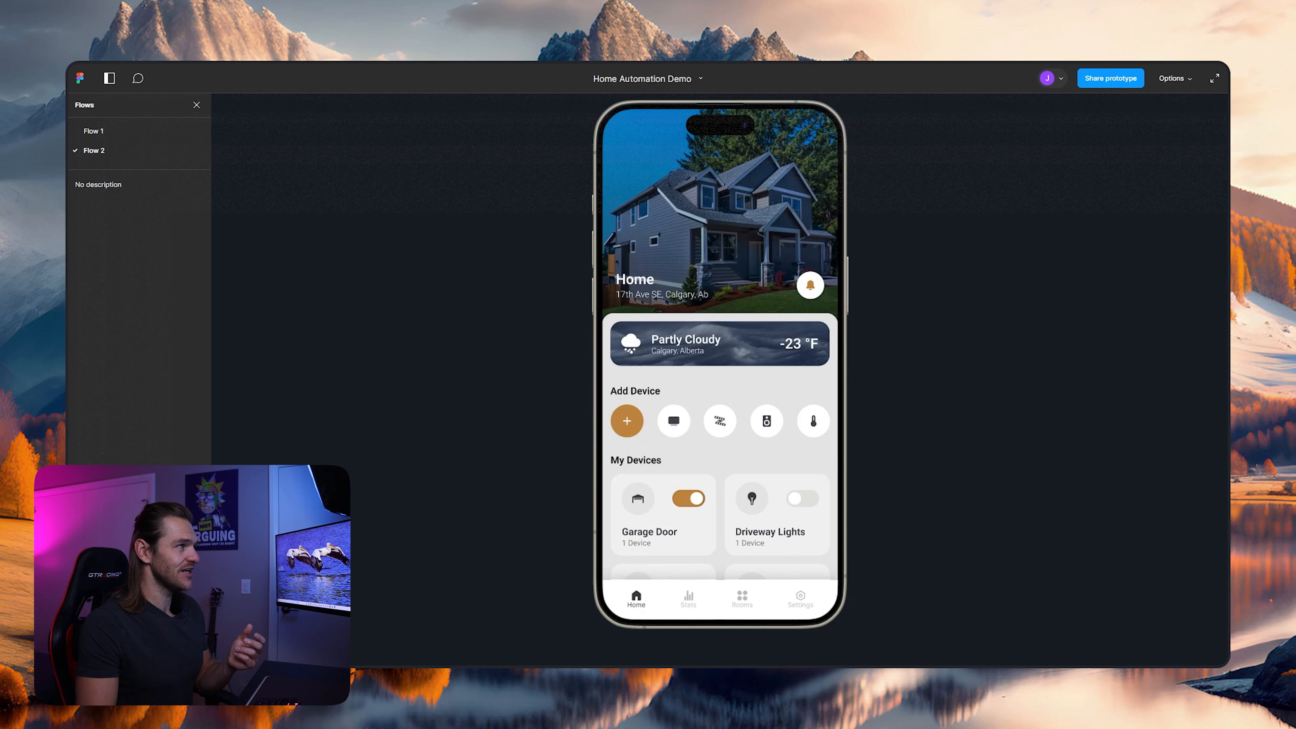
{"action": "key", "text": "Right"}
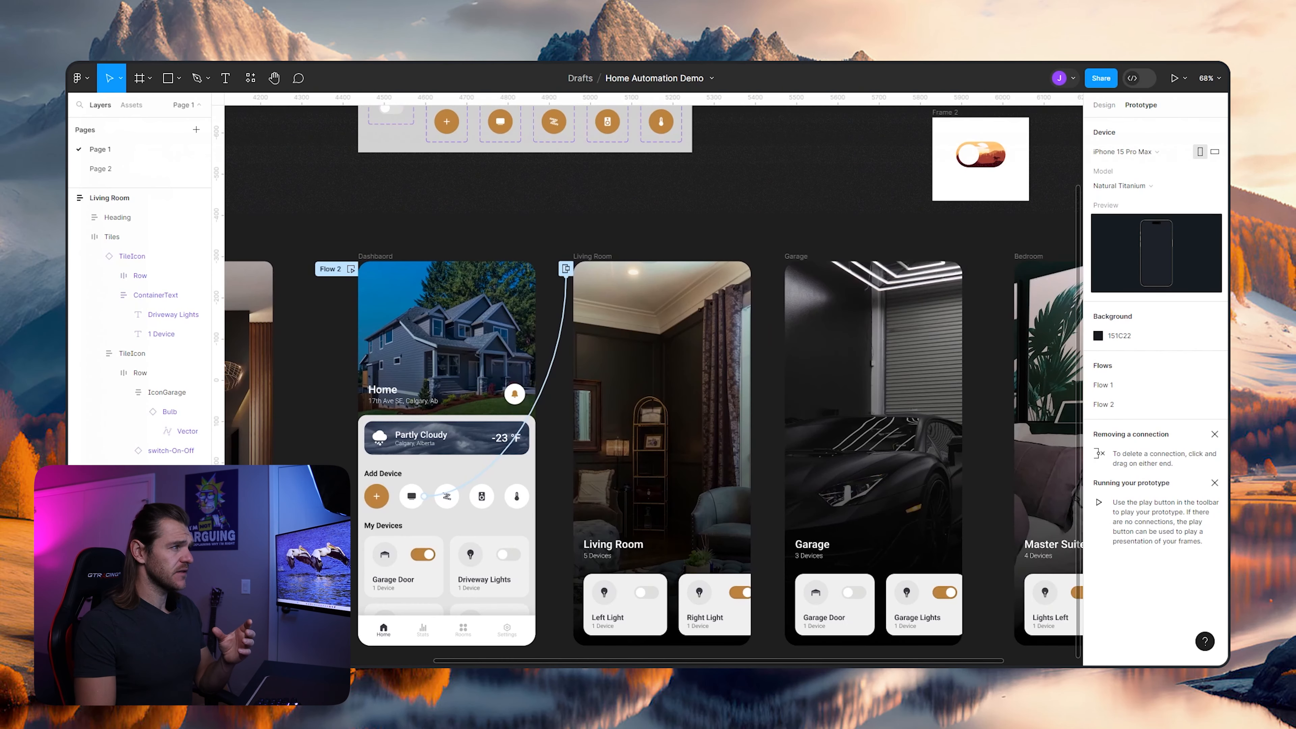
- Convert the back-arrow icon in the icons group into a component
{"action": "scroll", "coordinate": [653, 381], "scroll_direction": "left", "scroll_amount": 5}
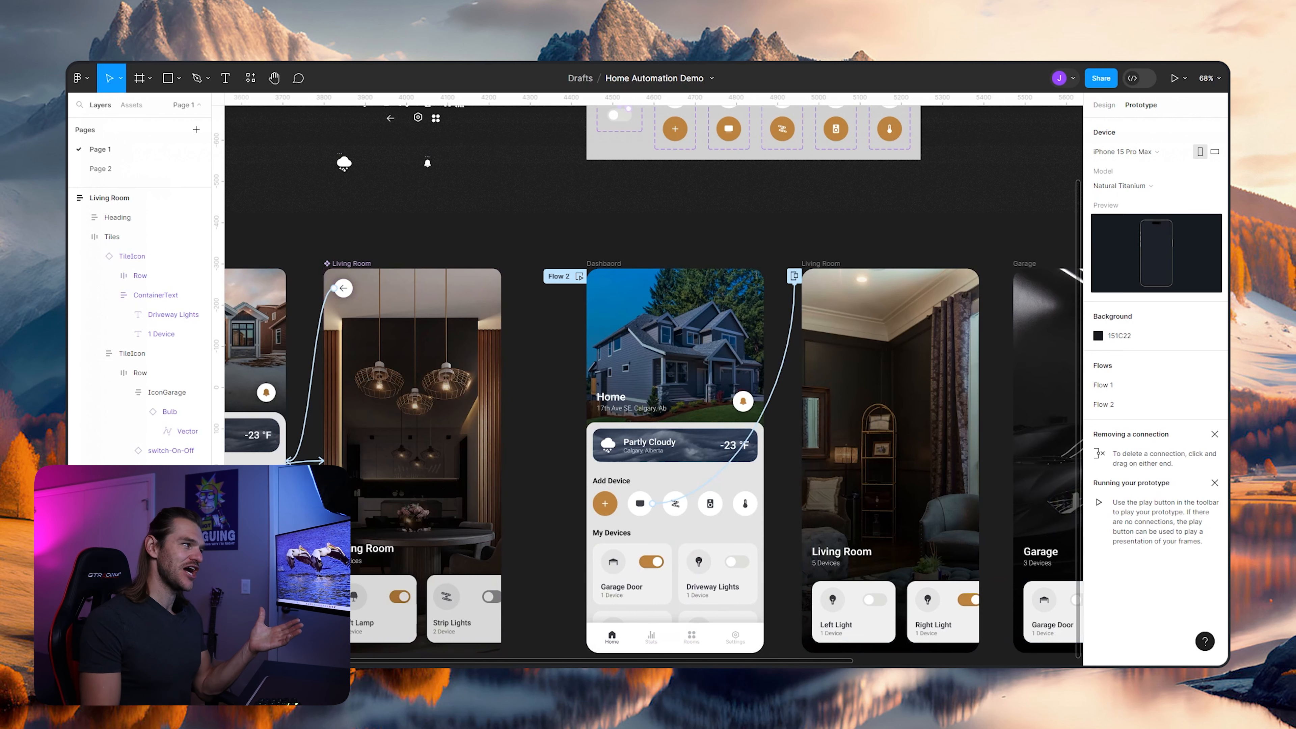
{"action": "scroll", "coordinate": [653, 381], "scroll_direction": "right", "scroll_amount": 3}
{"action": "scroll", "coordinate": [653, 380], "scroll_direction": "up", "scroll_amount": 1}
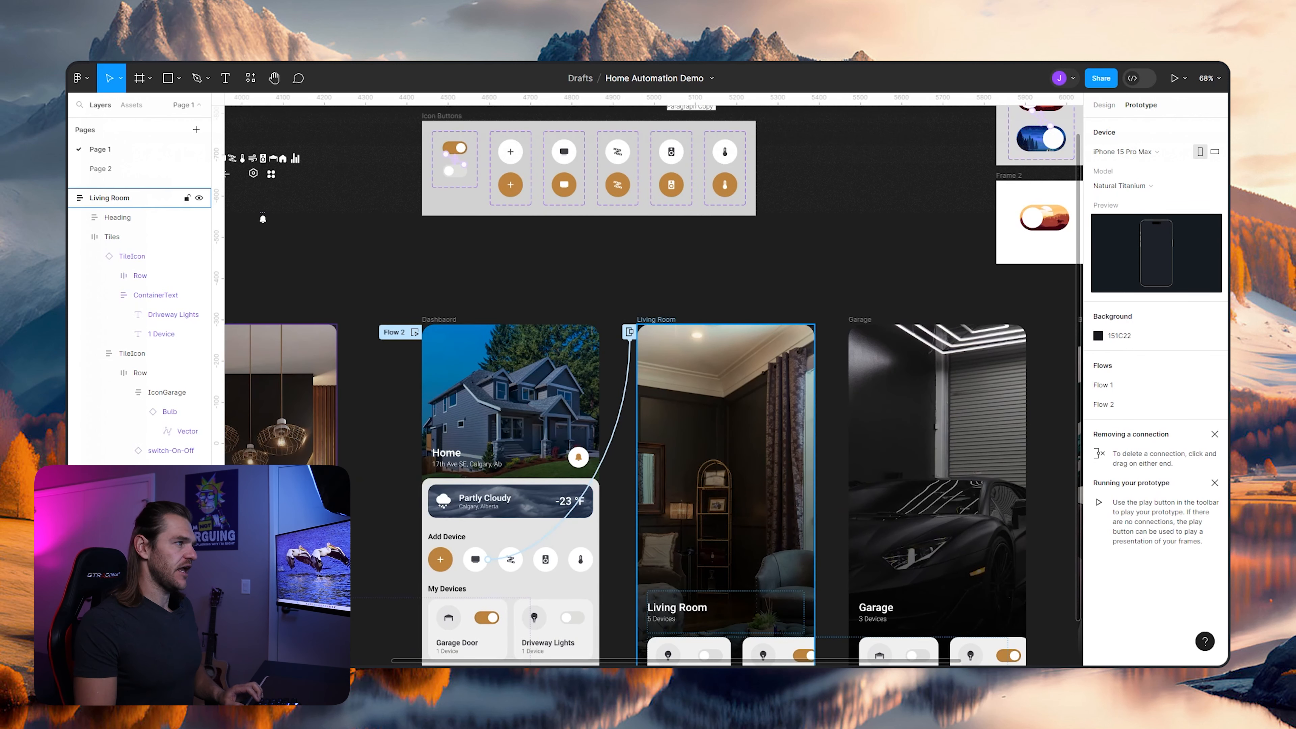
{"action": "left_click", "coordinate": [656, 320]}
{"action": "scroll", "coordinate": [674, 343], "scroll_direction": "up", "scroll_amount": 4}
{"action": "scroll", "coordinate": [708, 462], "scroll_direction": "up", "scroll_amount": 2}
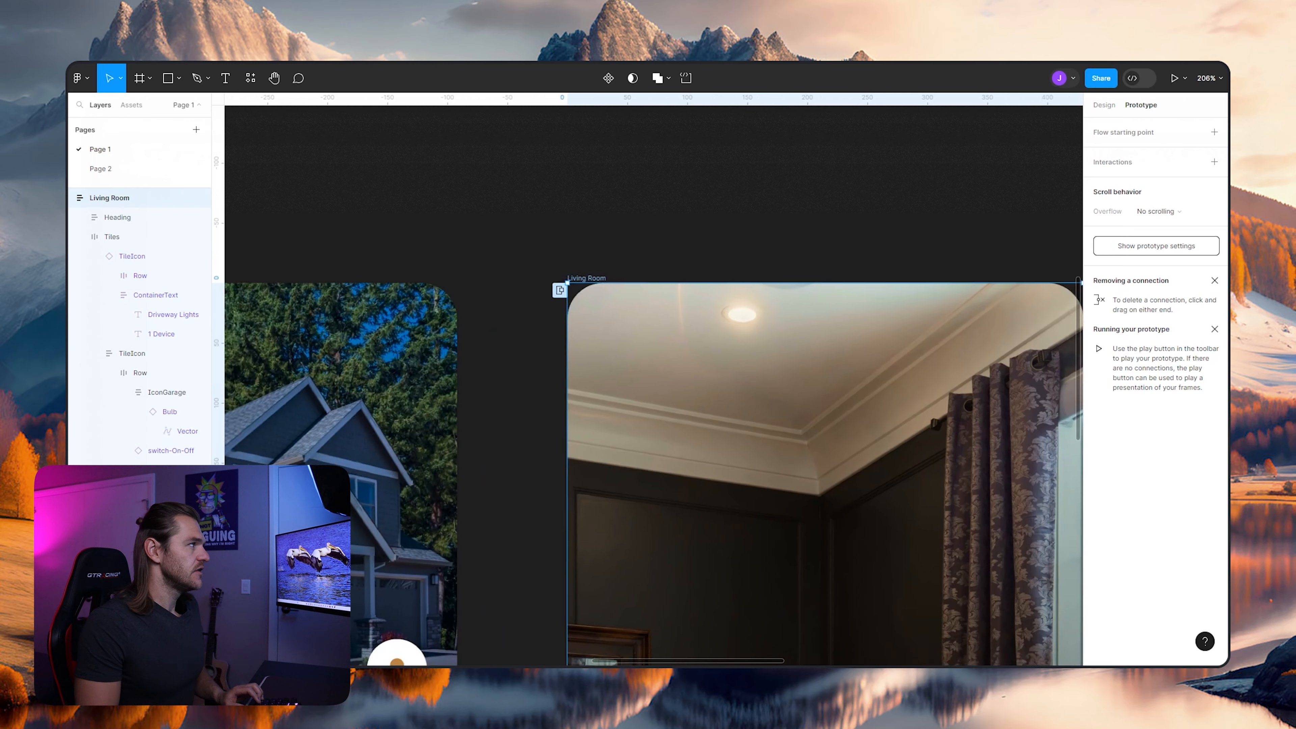
{"action": "scroll", "coordinate": [515, 214], "scroll_direction": "down", "scroll_amount": 4}
{"action": "scroll", "coordinate": [459, 214], "scroll_direction": "left", "scroll_amount": 7}
{"action": "scroll", "coordinate": [460, 214], "scroll_direction": "up", "scroll_amount": 5}
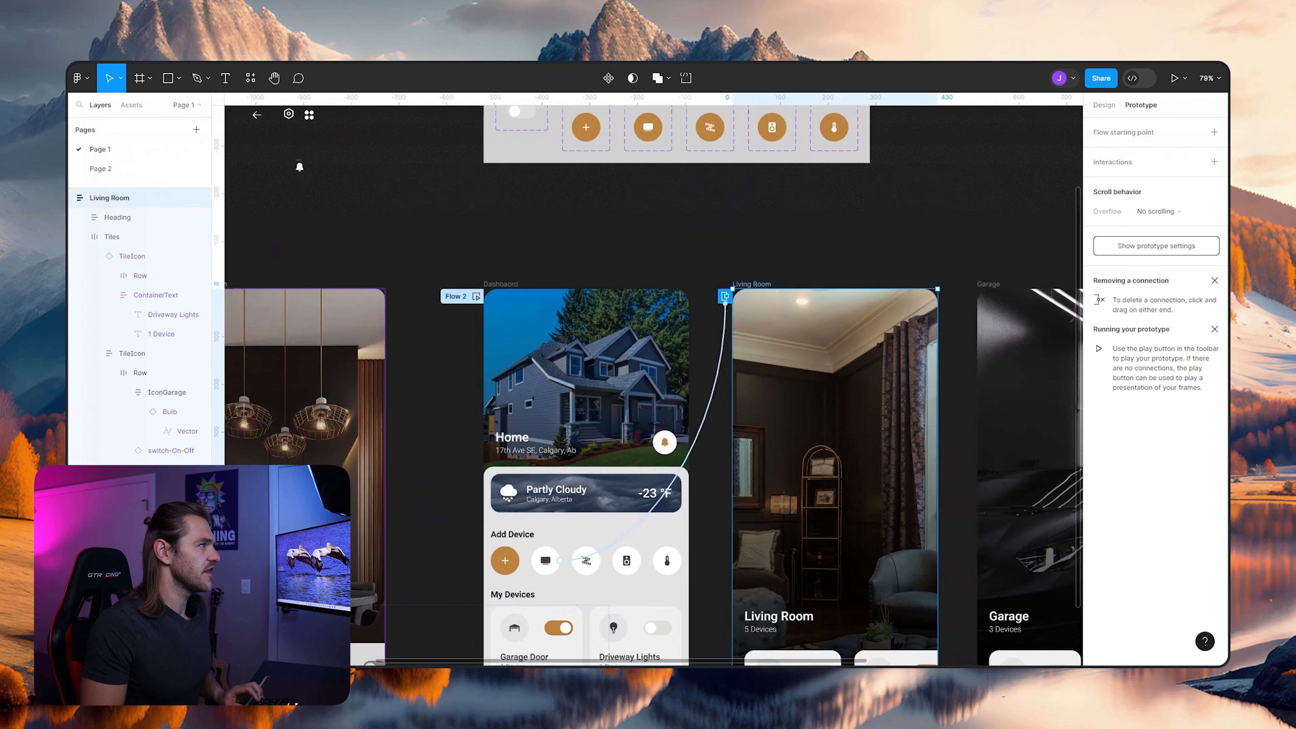
{"action": "scroll", "coordinate": [380, 212], "scroll_direction": "up", "scroll_amount": 4}
{"action": "scroll", "coordinate": [382, 264], "scroll_direction": "up", "scroll_amount": 2}
{"action": "double_click", "coordinate": [498, 262]}
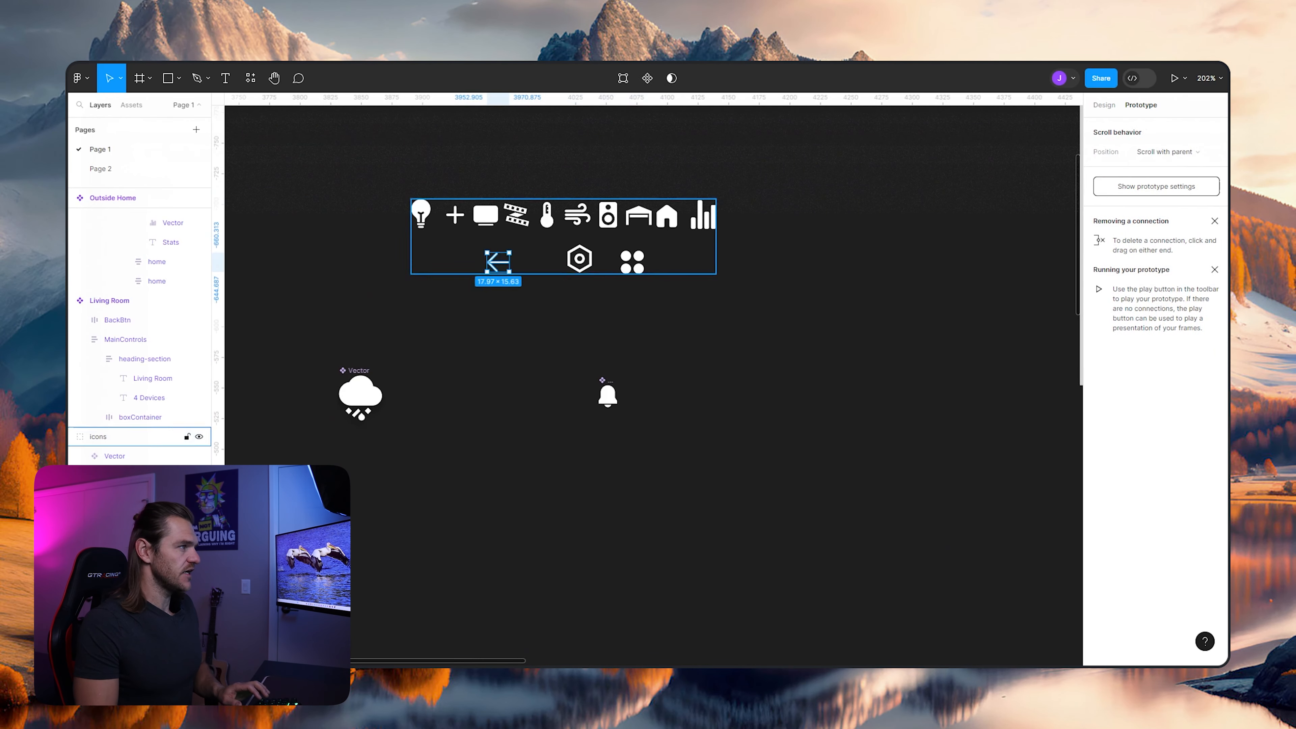
{"action": "right_click", "coordinate": [486, 253]}
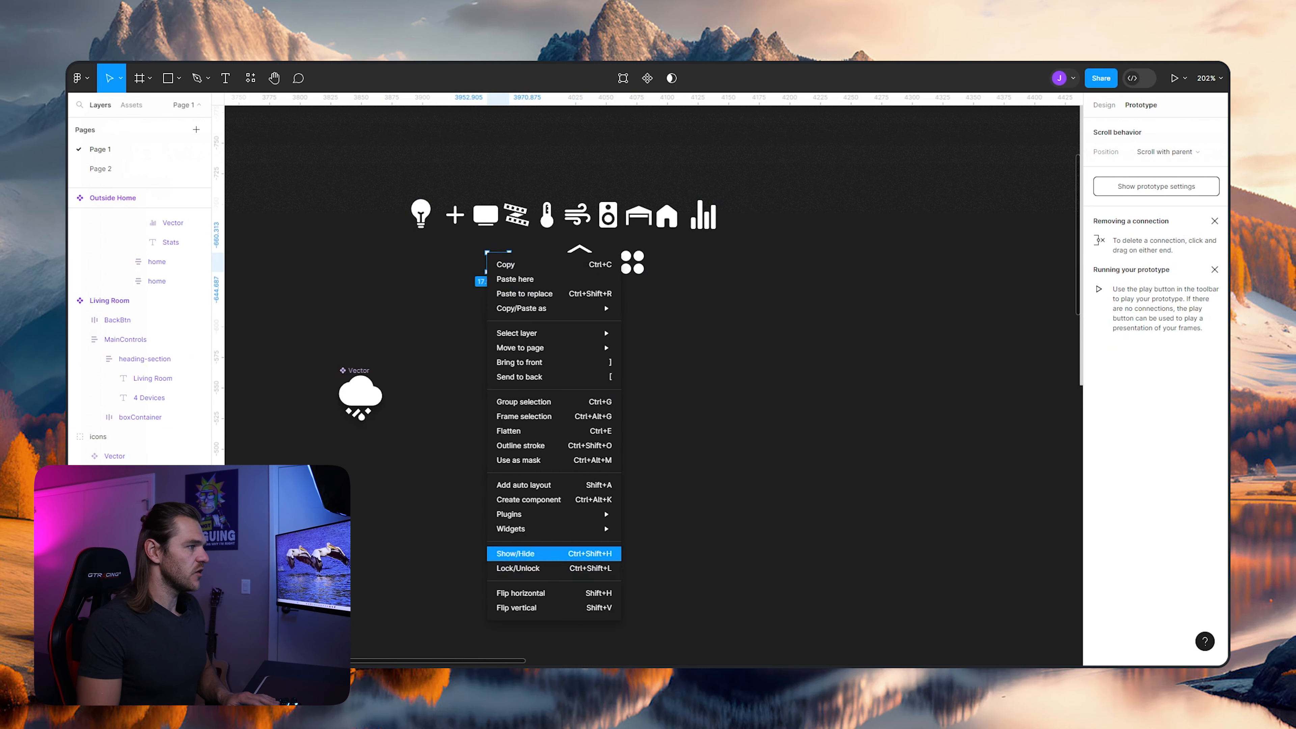
{"action": "left_click", "coordinate": [515, 500]}
{"action": "key", "text": "Escape"}
- Insert an instance of the back-arrow component from the local assets into the Living Room screen, above its heading
{"action": "scroll", "coordinate": [653, 385], "scroll_direction": "right", "scroll_amount": 9}
{"action": "scroll", "coordinate": [654, 386], "scroll_direction": "down", "scroll_amount": 7}
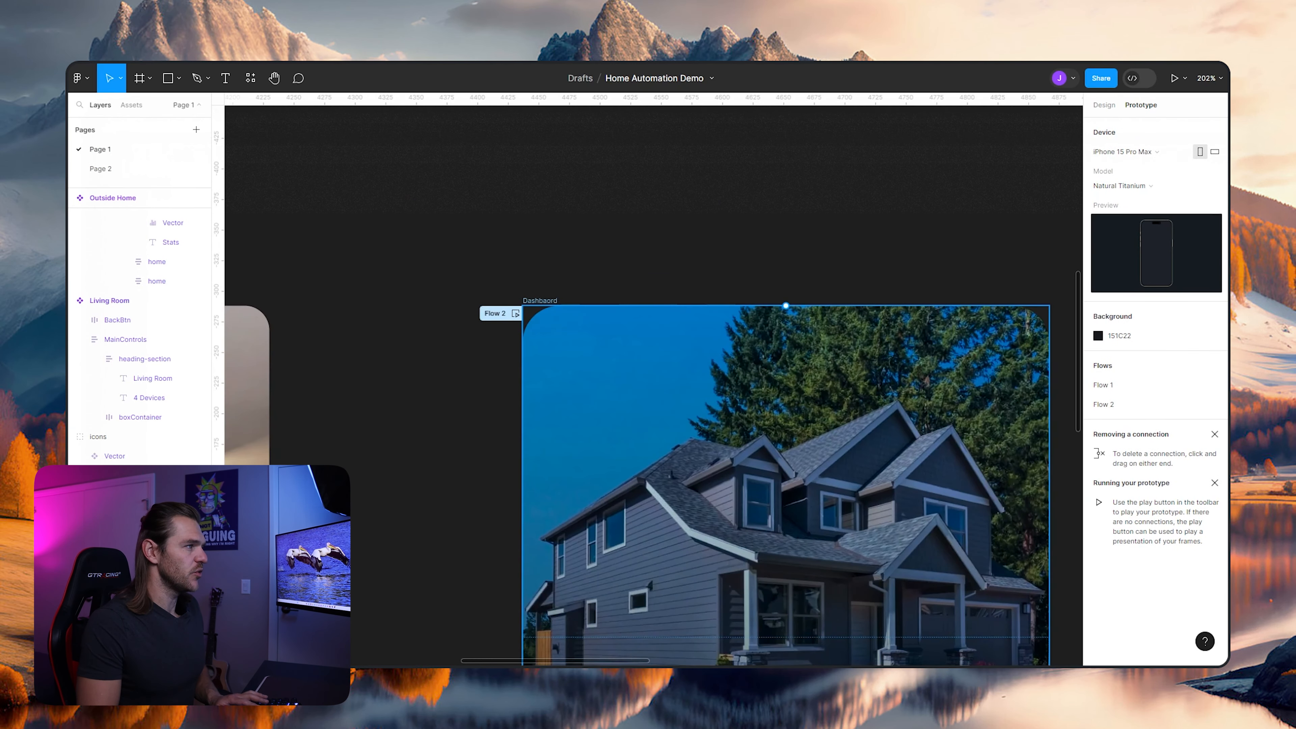
{"action": "scroll", "coordinate": [654, 385], "scroll_direction": "right", "scroll_amount": 7}
{"action": "scroll", "coordinate": [654, 386], "scroll_direction": "down", "scroll_amount": 2}
{"action": "left_click", "coordinate": [763, 207]}
{"action": "scroll", "coordinate": [653, 385], "scroll_direction": "right", "scroll_amount": 3}
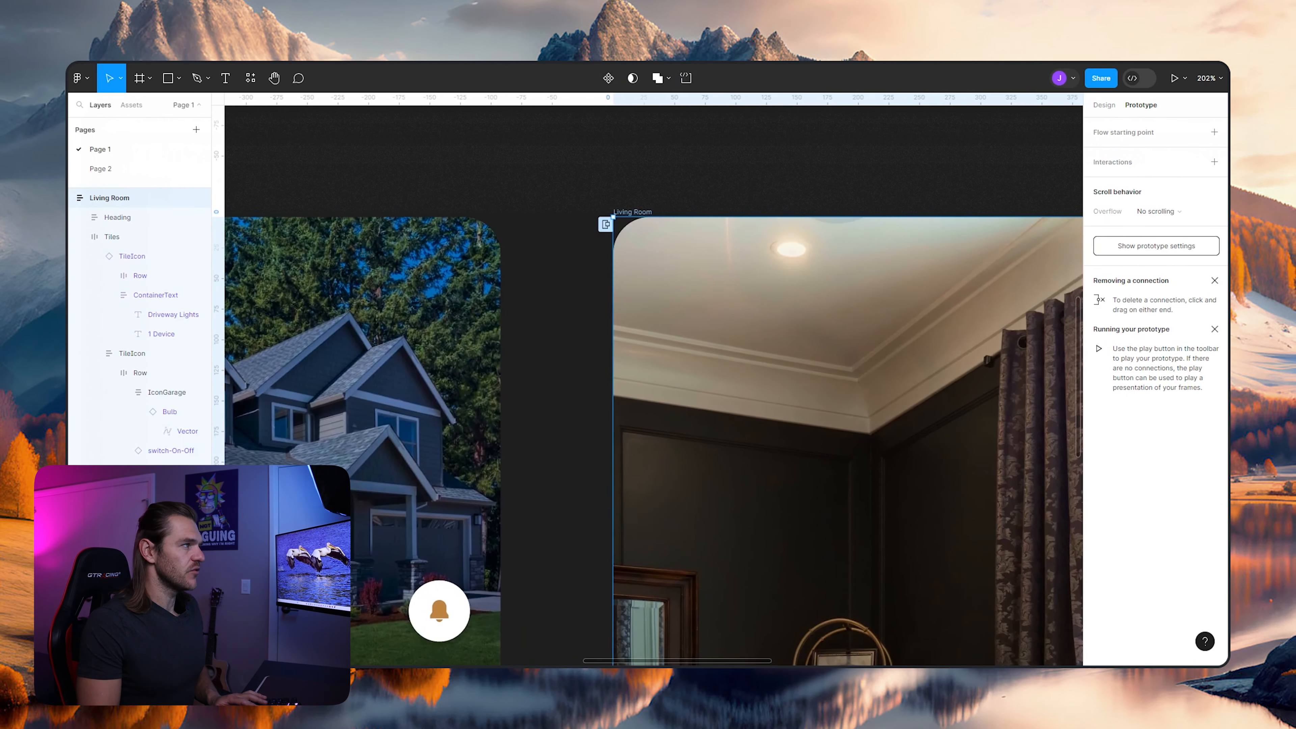
{"action": "left_click", "coordinate": [132, 106]}
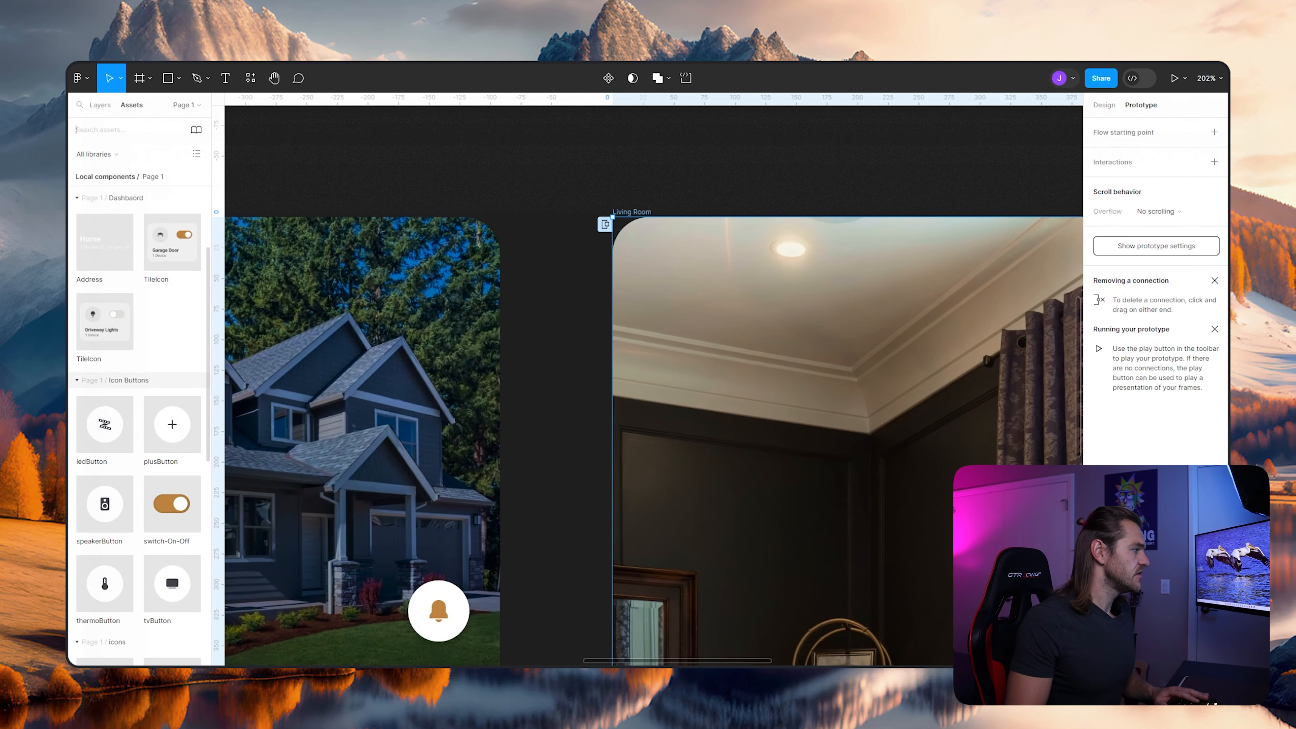
{"action": "scroll", "coordinate": [132, 378], "scroll_direction": "down", "scroll_amount": 5}
{"action": "scroll", "coordinate": [105, 347], "scroll_direction": "down", "scroll_amount": 1}
{"action": "left_click_drag", "start_coordinate": [105, 542], "coordinate": [653, 664]}
{"action": "scroll", "coordinate": [654, 385], "scroll_direction": "down", "scroll_amount": 9}
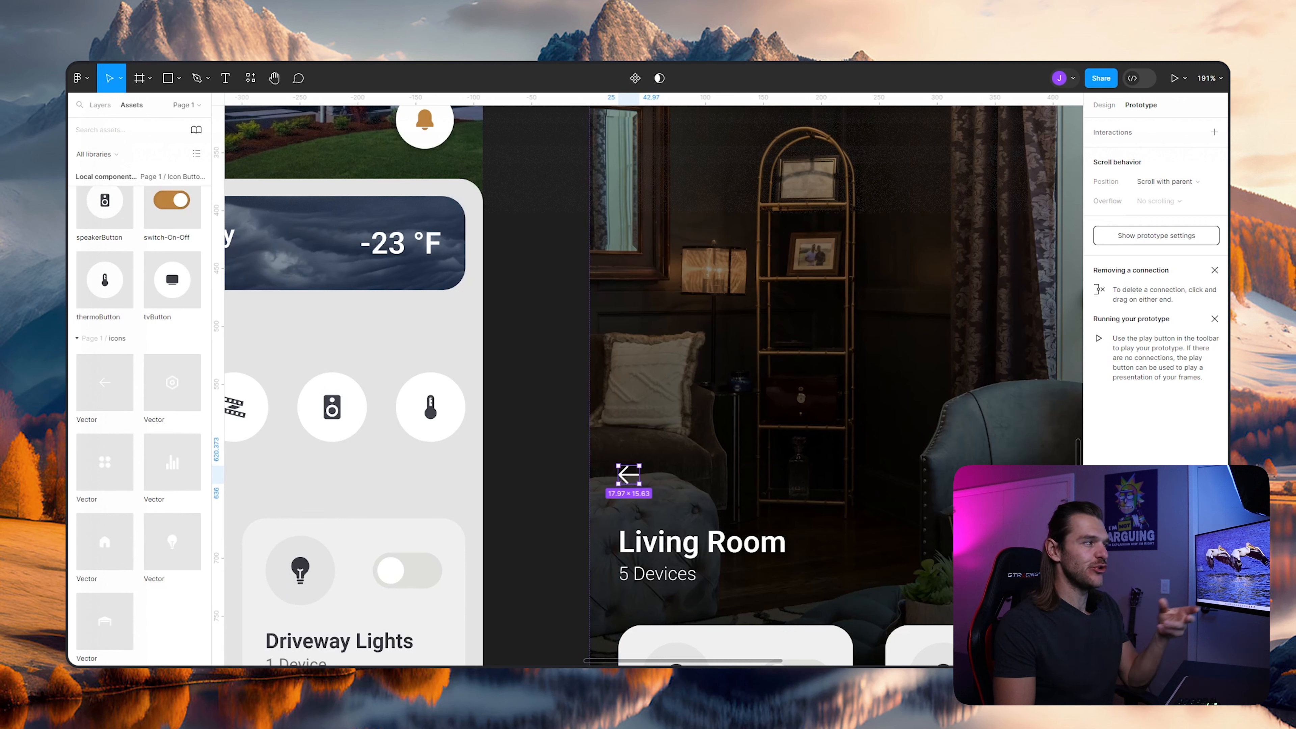
- In design mode, group the back arrow on the Living Room screen and rename the group BackBTN
{"action": "key", "text": "shift+e"}
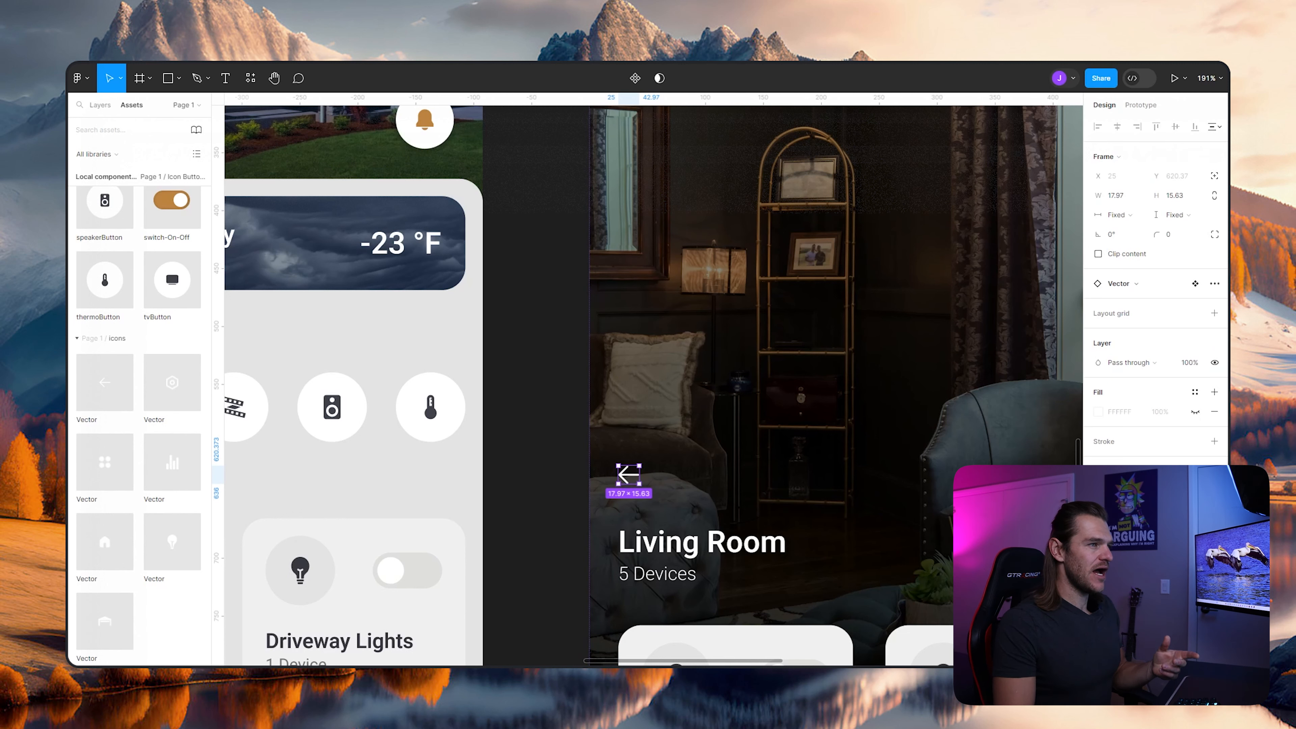
{"action": "left_click", "coordinate": [100, 106]}
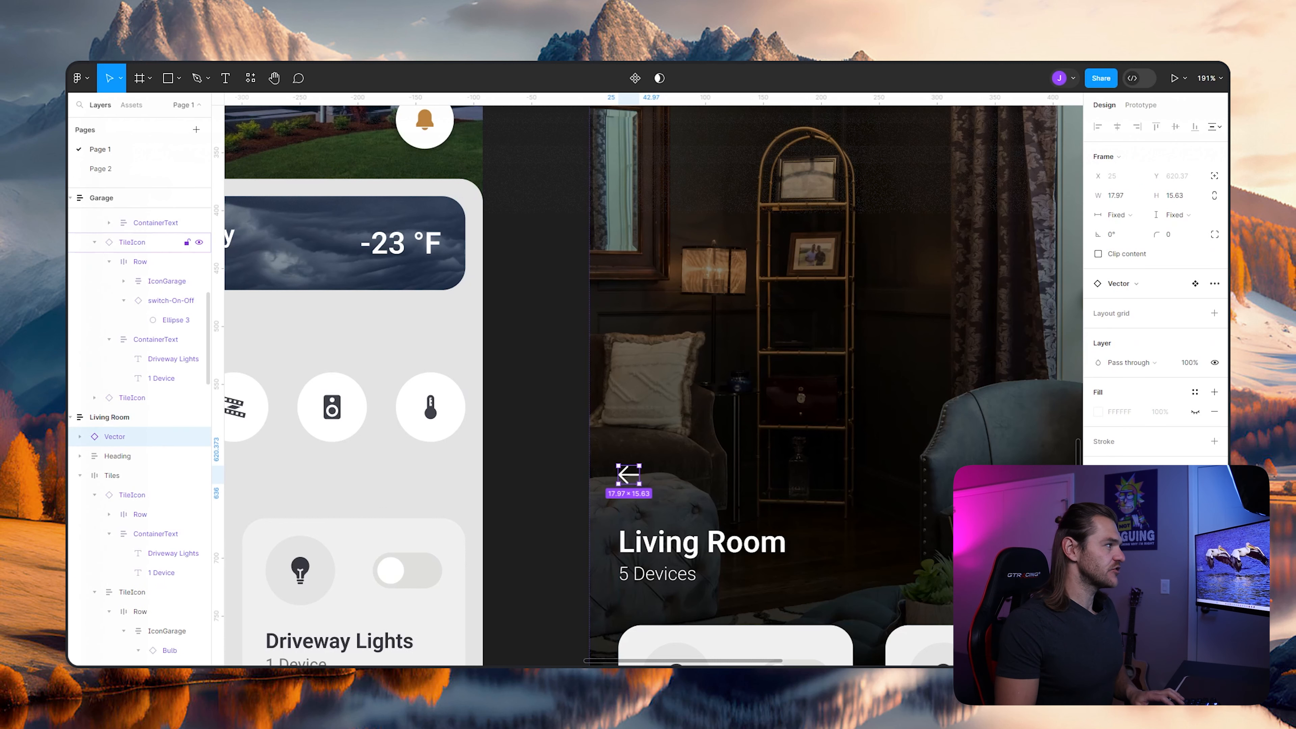
{"action": "key", "text": "ctrl+g"}
{"action": "key", "text": "ctrl+r"}
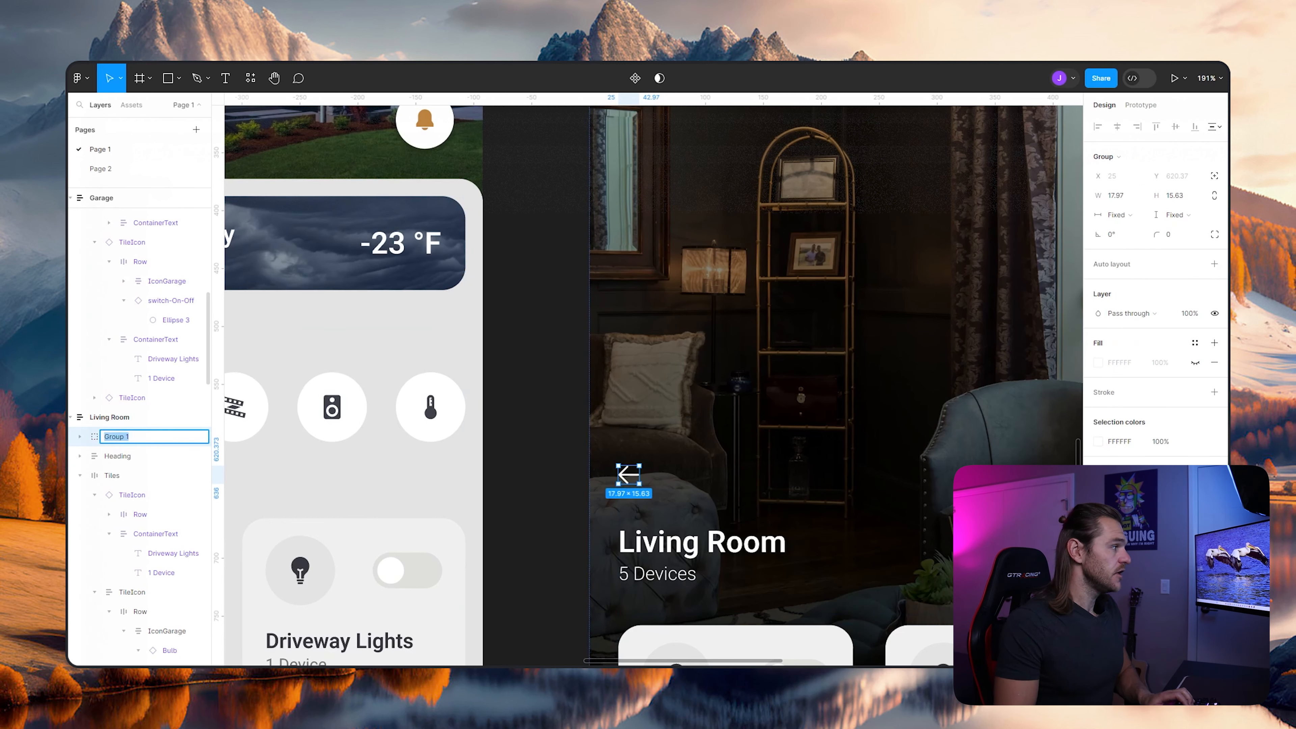
{"action": "type", "text": "BackBTN"}
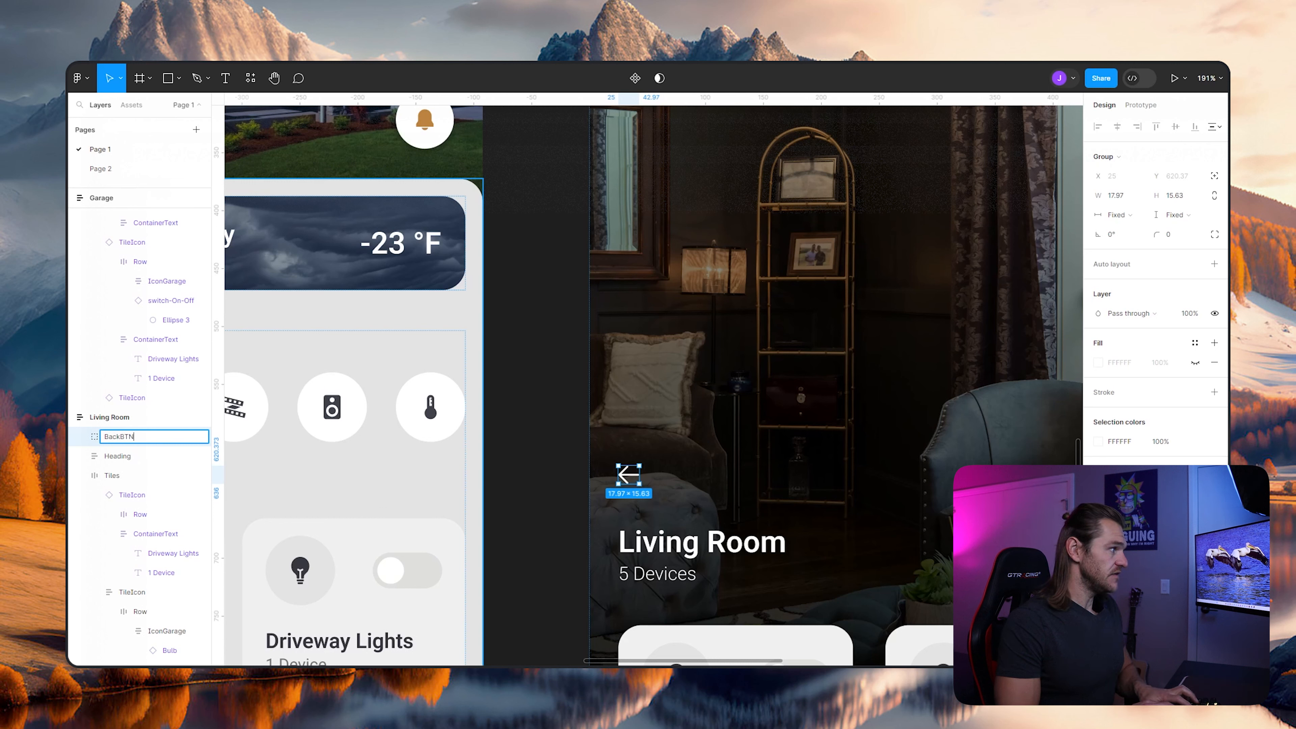
{"action": "key", "text": "Return"}
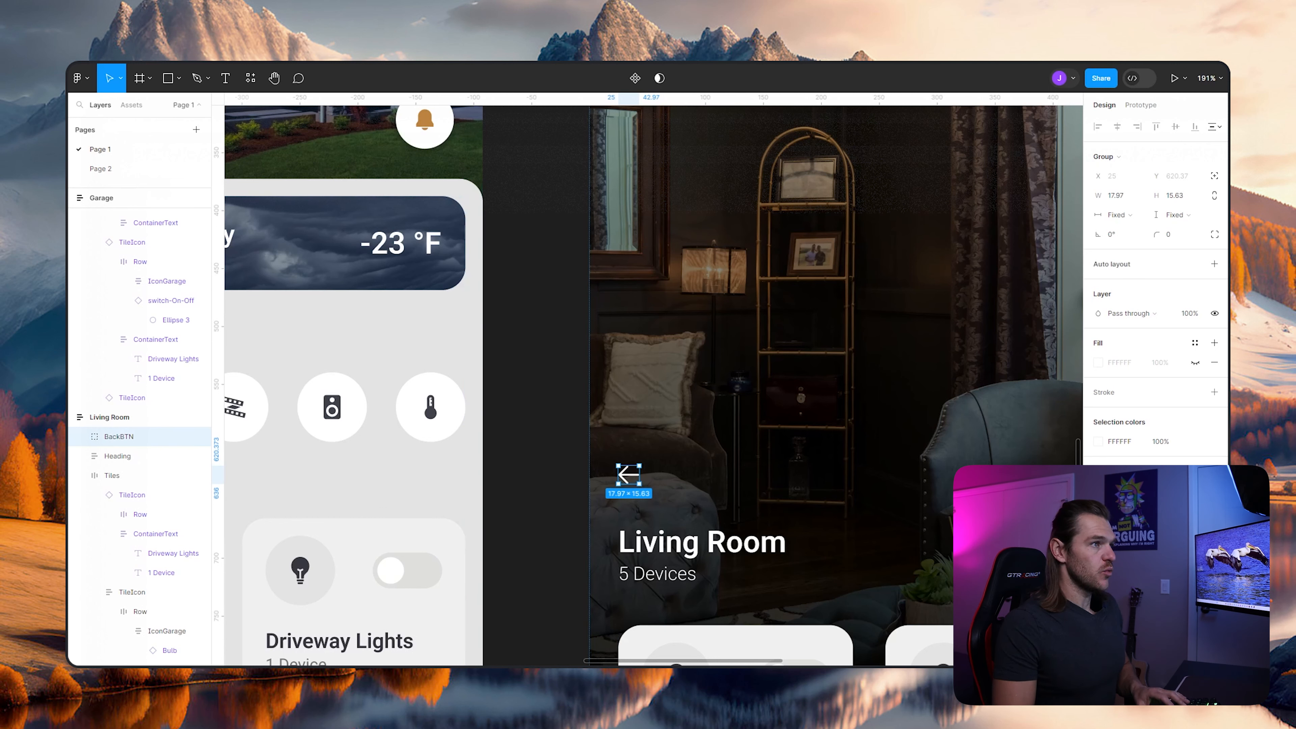
- Add auto layout to BackBTN and make its width and height fixed
{"action": "key", "text": "shift+a"}
{"action": "left_click", "coordinate": [1140, 196]}
{"action": "left_click", "coordinate": [1141, 200]}
{"action": "left_click", "coordinate": [1175, 216]}
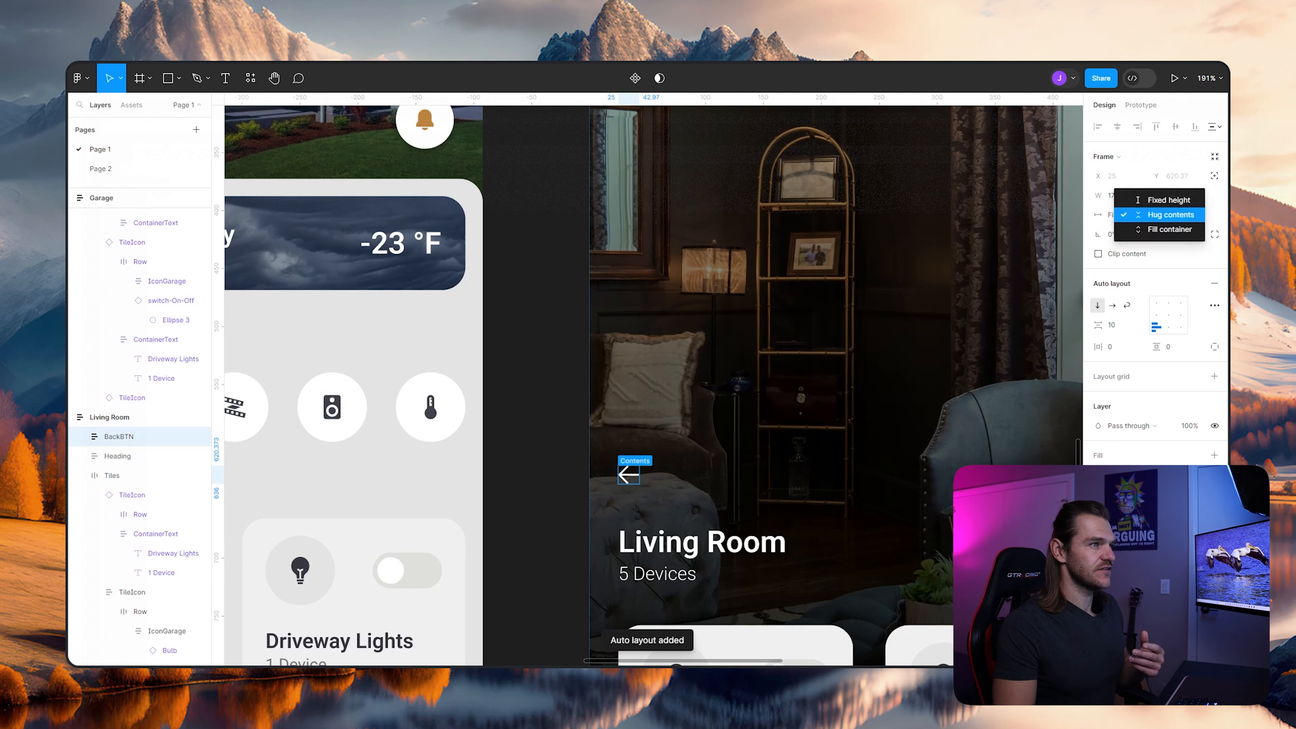
{"action": "left_click", "coordinate": [1172, 200]}
- Resize the BackBTN frame to 50 × 50
{"action": "left_click", "coordinate": [1118, 195]}
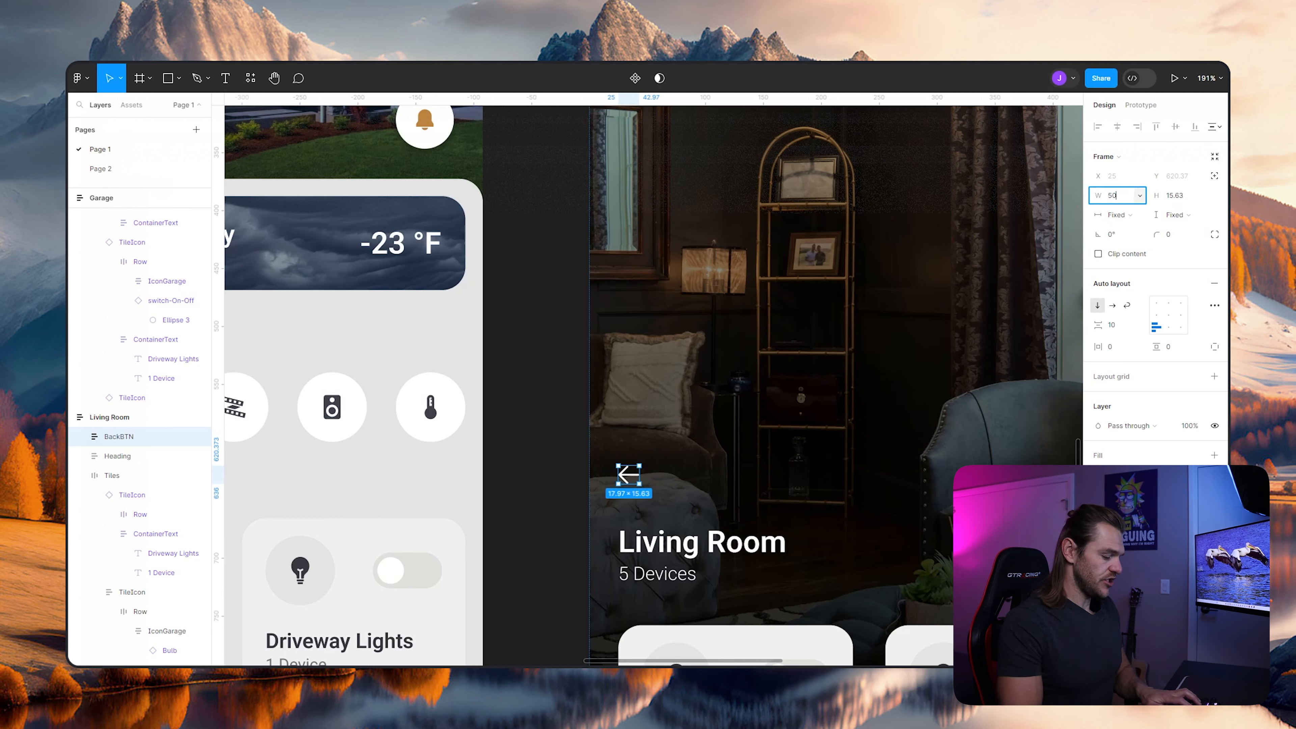
{"action": "type", "text": "50"}
{"action": "key", "text": "Tab"}
{"action": "type", "text": "50"}
{"action": "key", "text": "Return"}
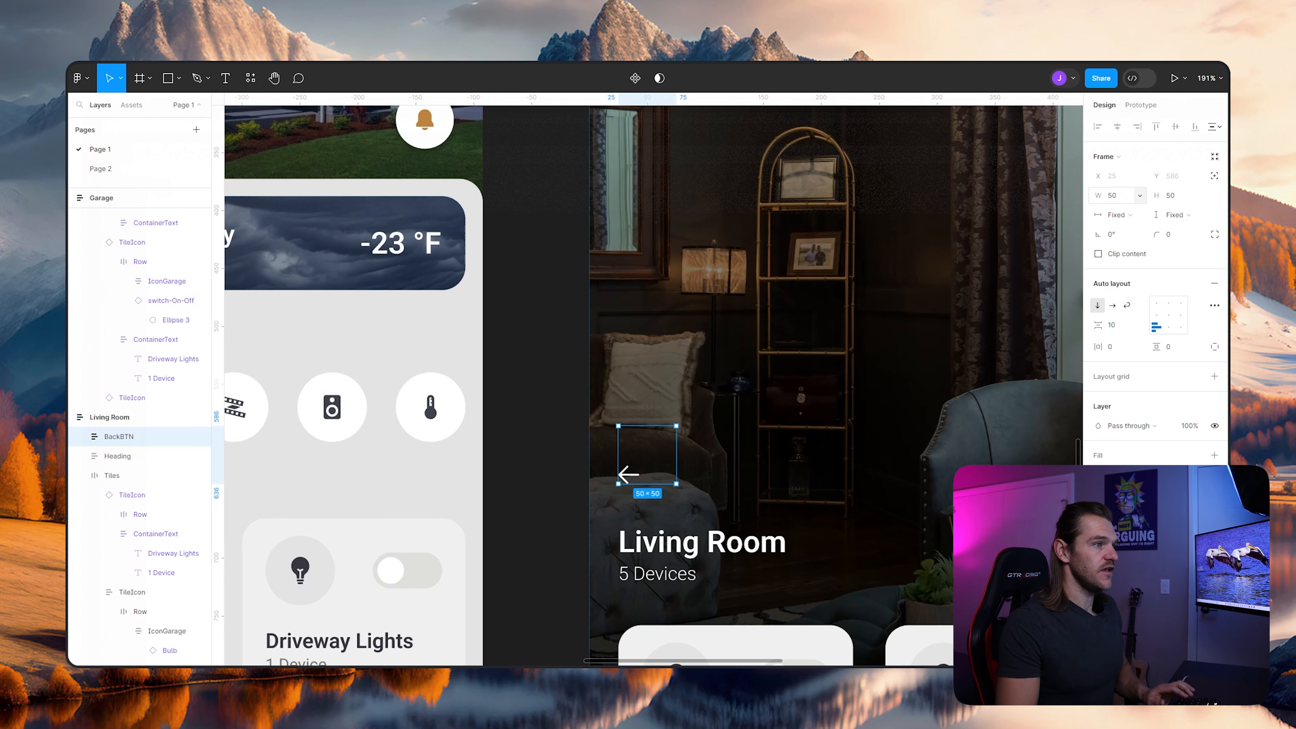
- Set the BackBTN frame's corner radius to 500
{"action": "left_click", "coordinate": [1170, 234]}
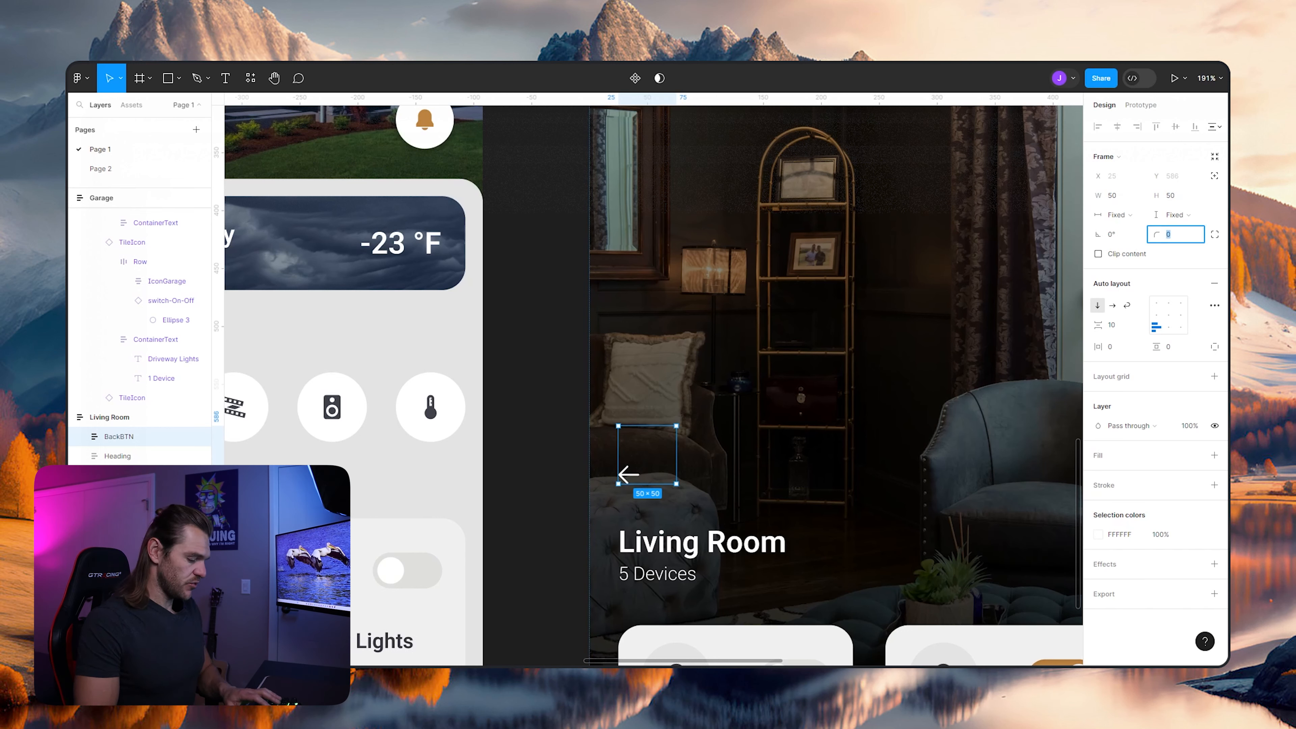
{"action": "type", "text": "500"}
{"action": "key", "text": "Return"}
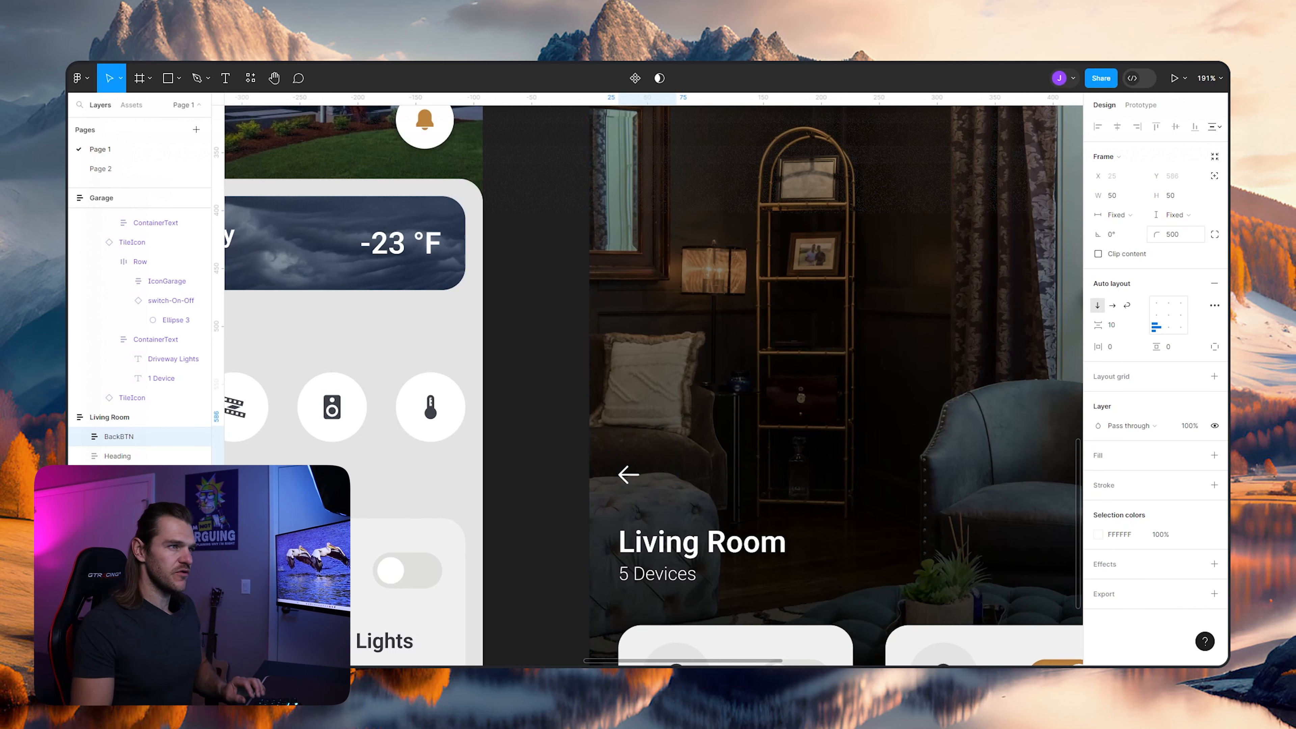
- Give the BackBTN frame a white FFFFFF fill and centre the arrow inside it
{"action": "left_click", "coordinate": [1214, 455]}
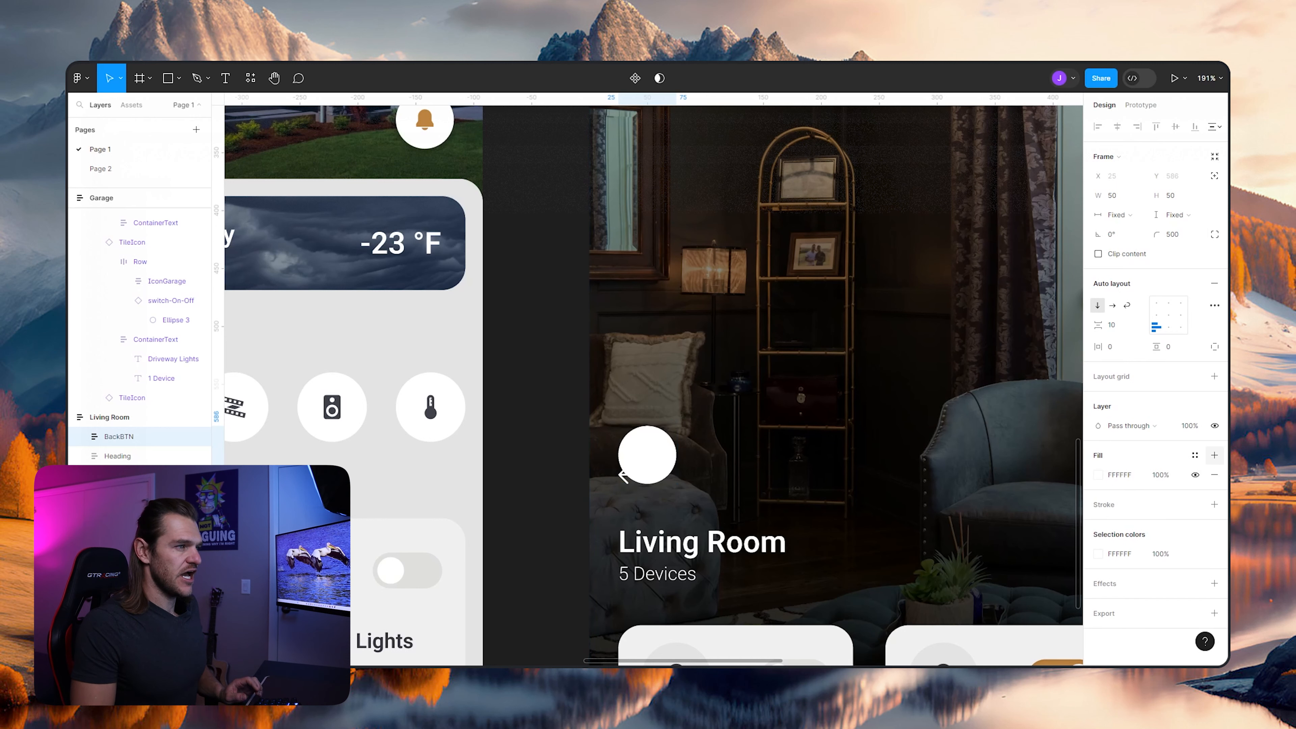
{"action": "left_click", "coordinate": [1168, 315]}
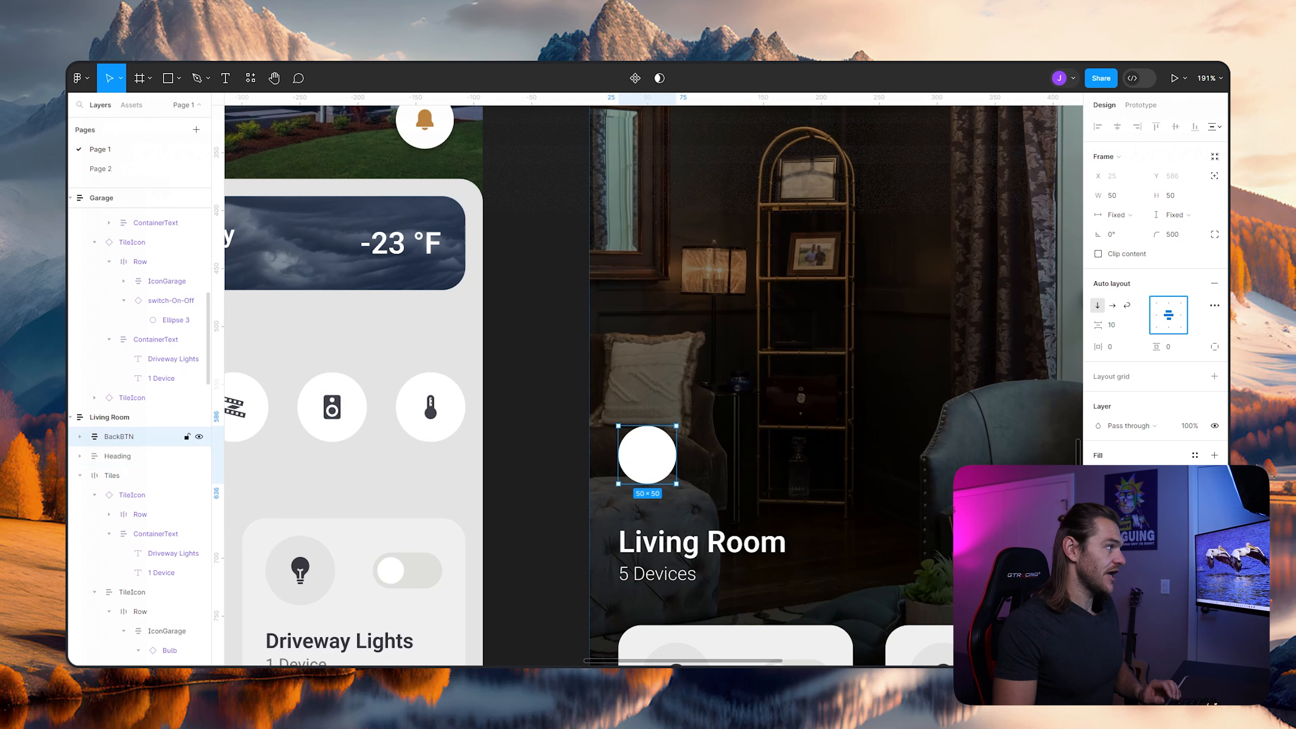
{"action": "key", "text": "ctrl+v"}
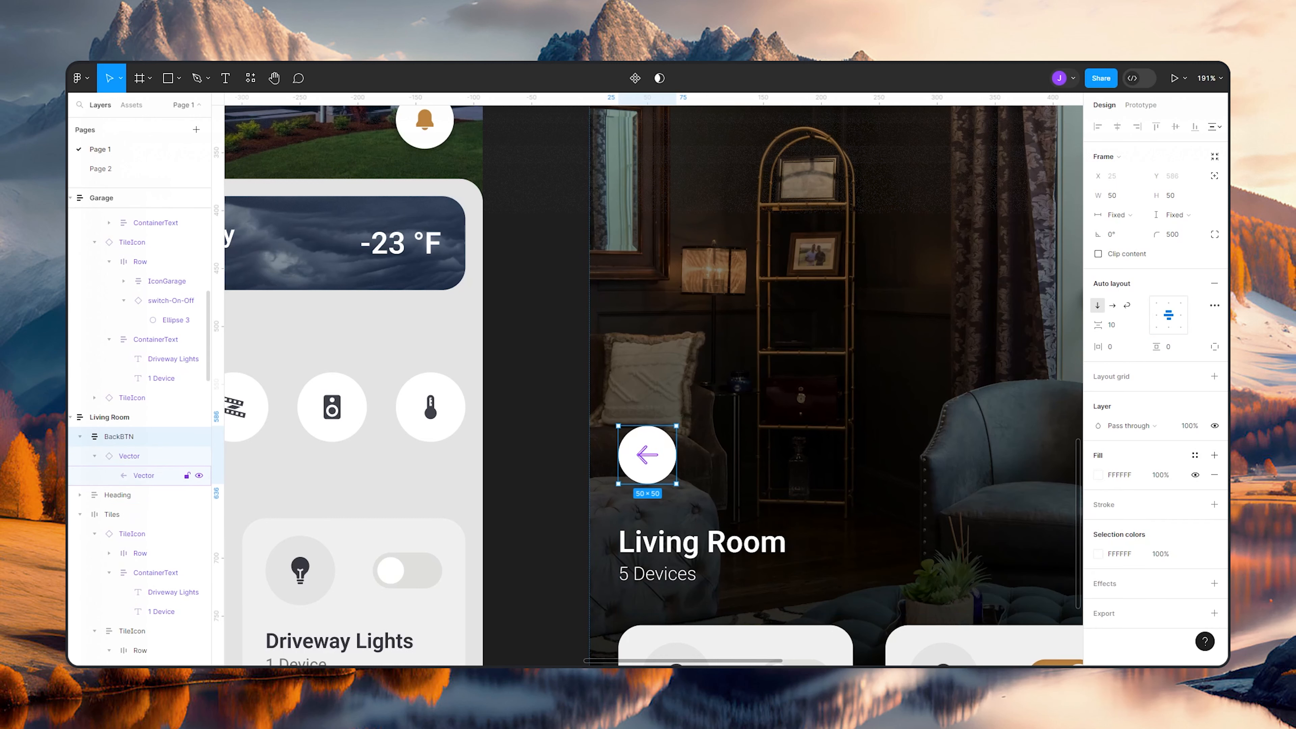
- Apply the Dark color style to the arrow vector inside BackBTN
{"action": "left_click", "coordinate": [143, 476]}
{"action": "left_click", "coordinate": [1196, 383]}
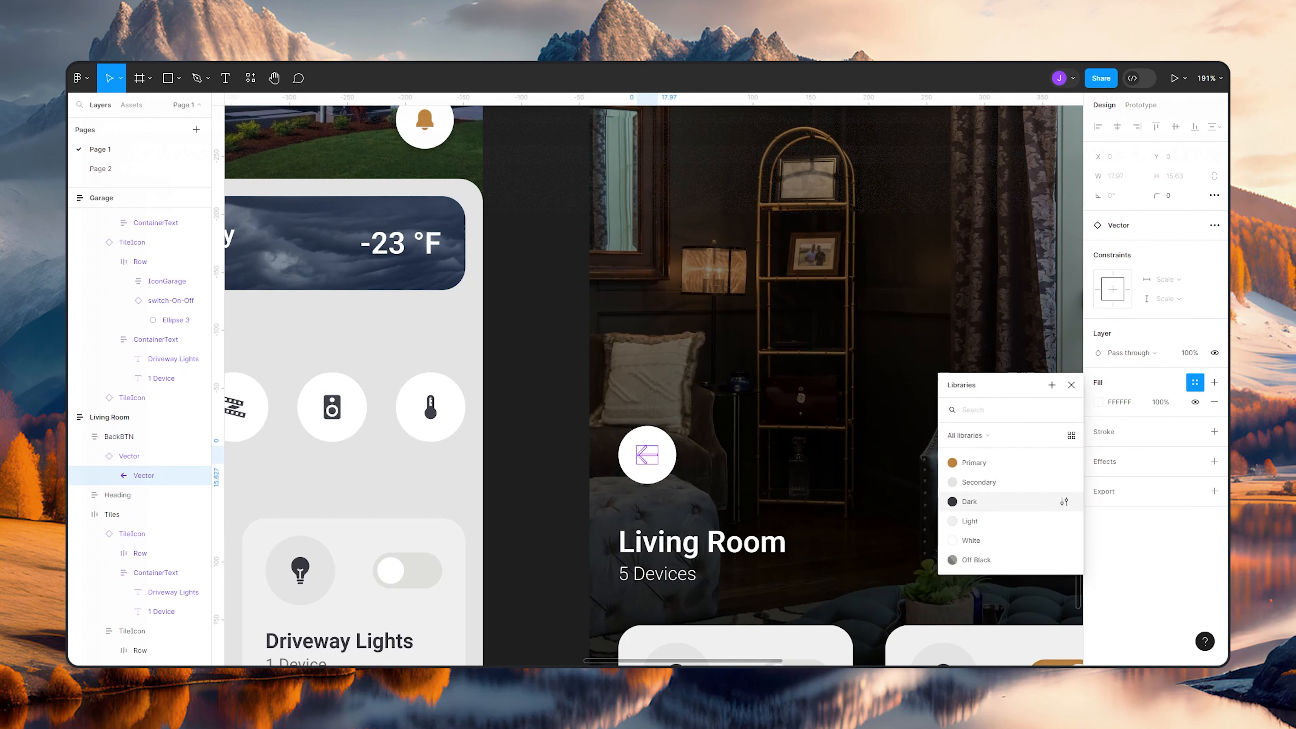
{"action": "left_click", "coordinate": [969, 502]}
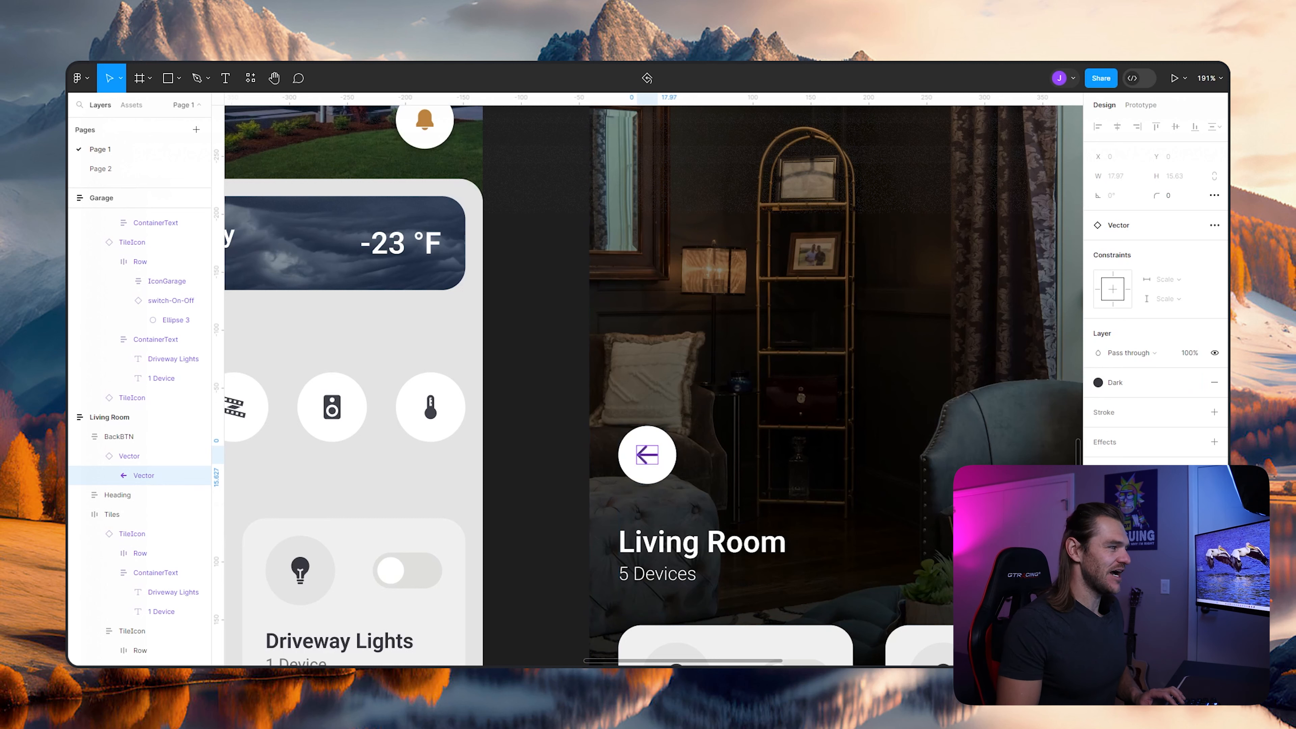
{"action": "left_click", "coordinate": [542, 449]}
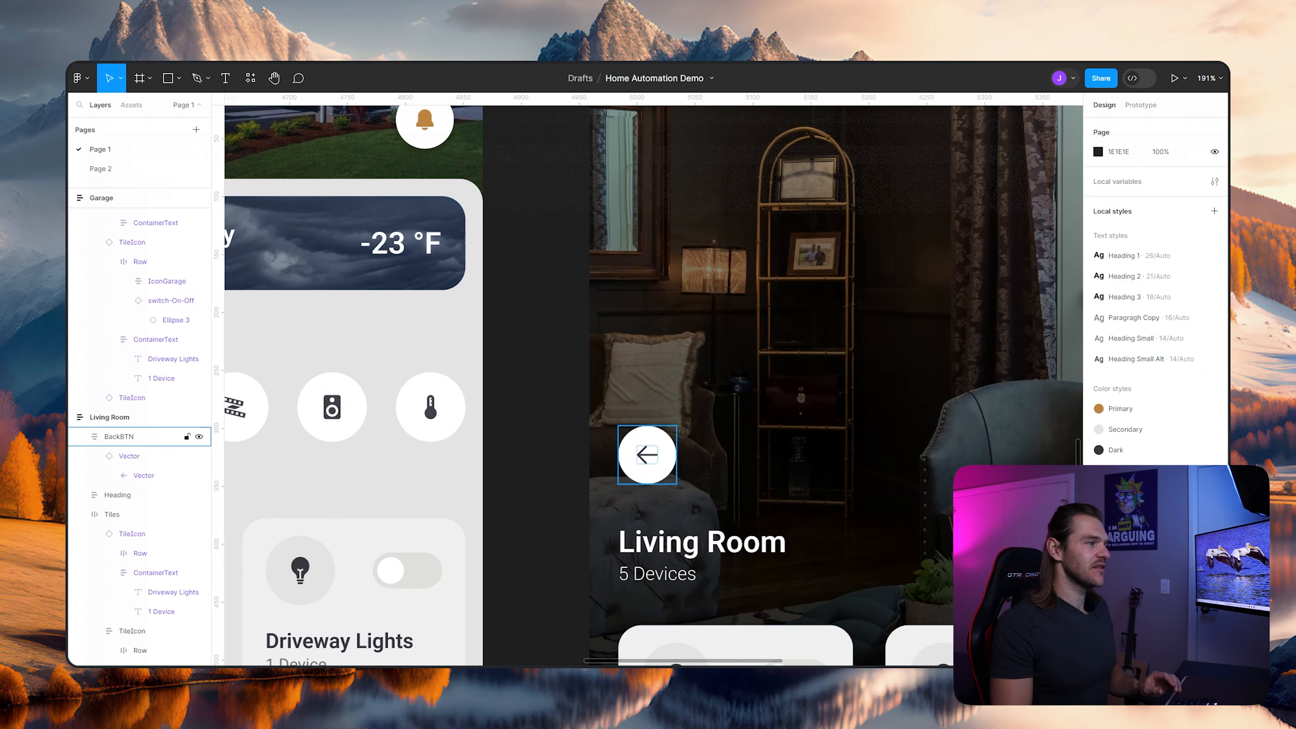
- Turn the BackBTN frame on the Living Room screen into a component
{"action": "left_click", "coordinate": [644, 454]}
{"action": "right_click", "coordinate": [645, 456]}
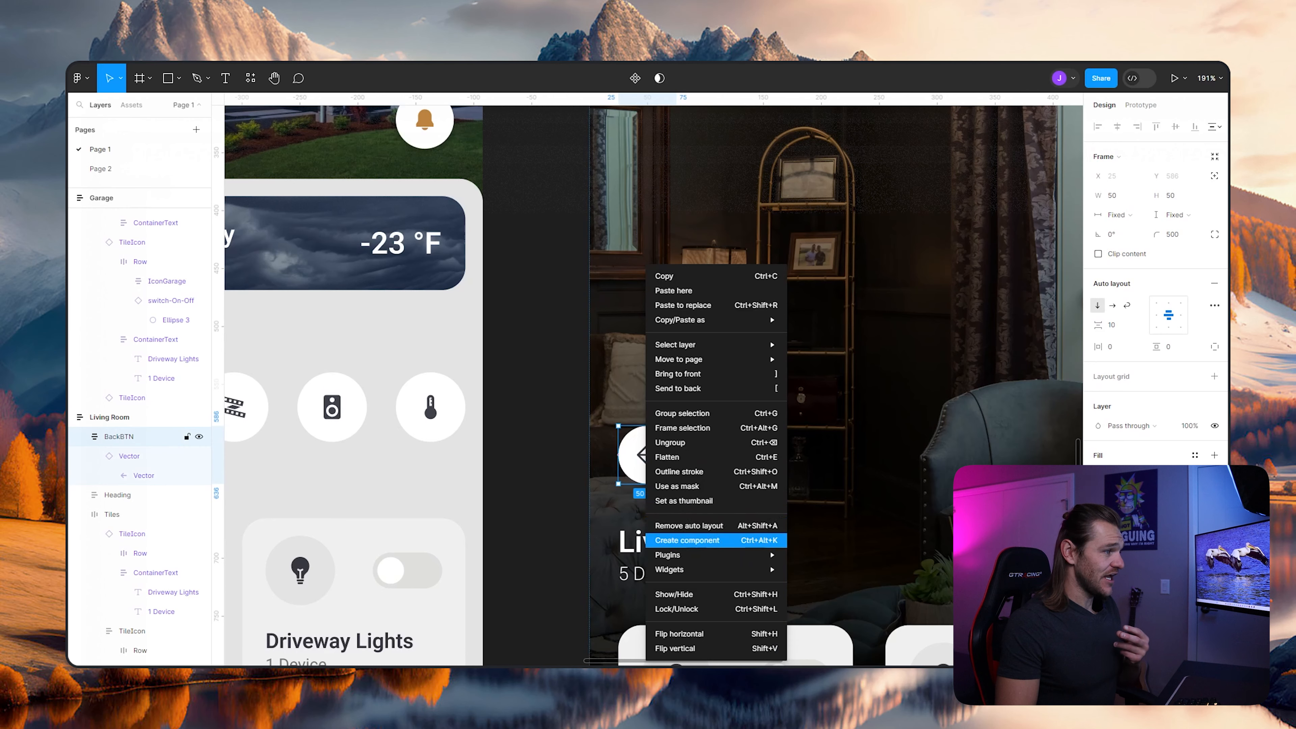
{"action": "left_click", "coordinate": [687, 540]}
{"action": "scroll", "coordinate": [583, 427], "scroll_direction": "down", "scroll_amount": 6}
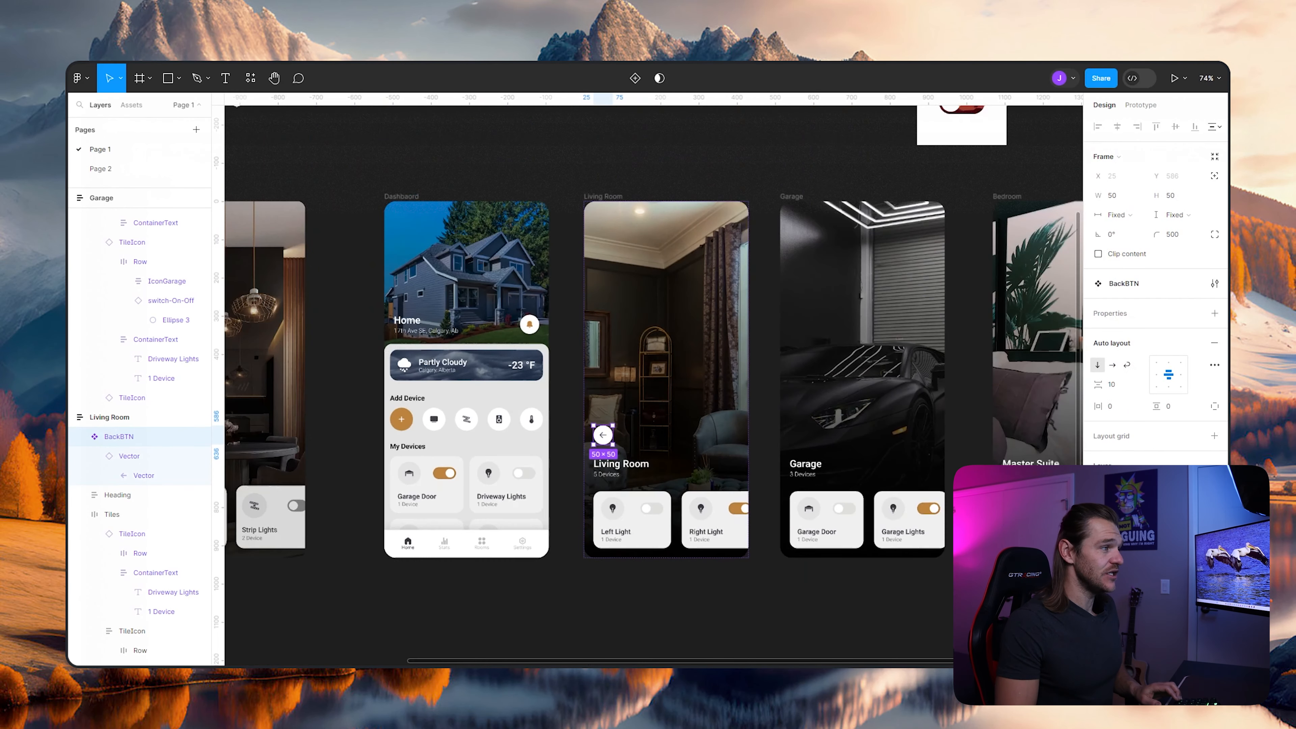
{"action": "left_click_drag", "start_coordinate": [583, 427], "coordinate": [519, 461]}
{"action": "scroll", "coordinate": [518, 463], "scroll_direction": "up", "scroll_amount": 3}
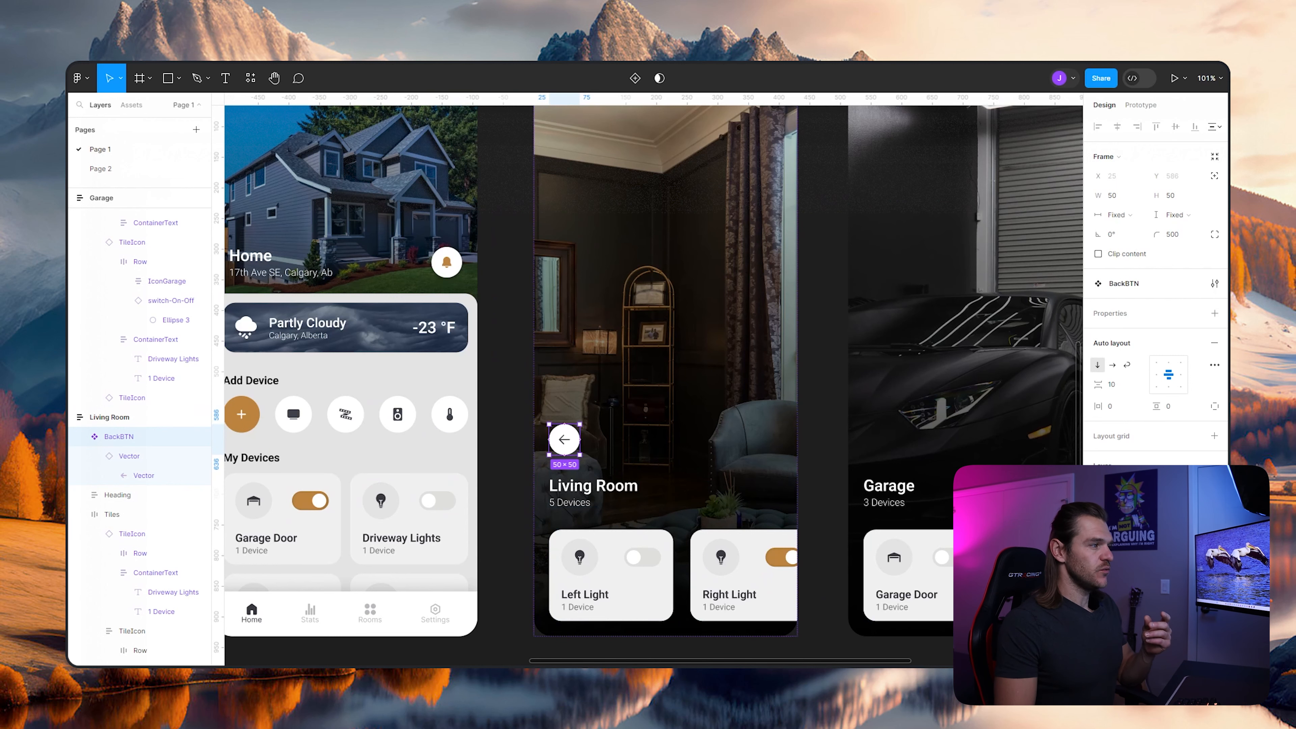
{"action": "scroll", "coordinate": [663, 383], "scroll_direction": "up", "scroll_amount": 3}
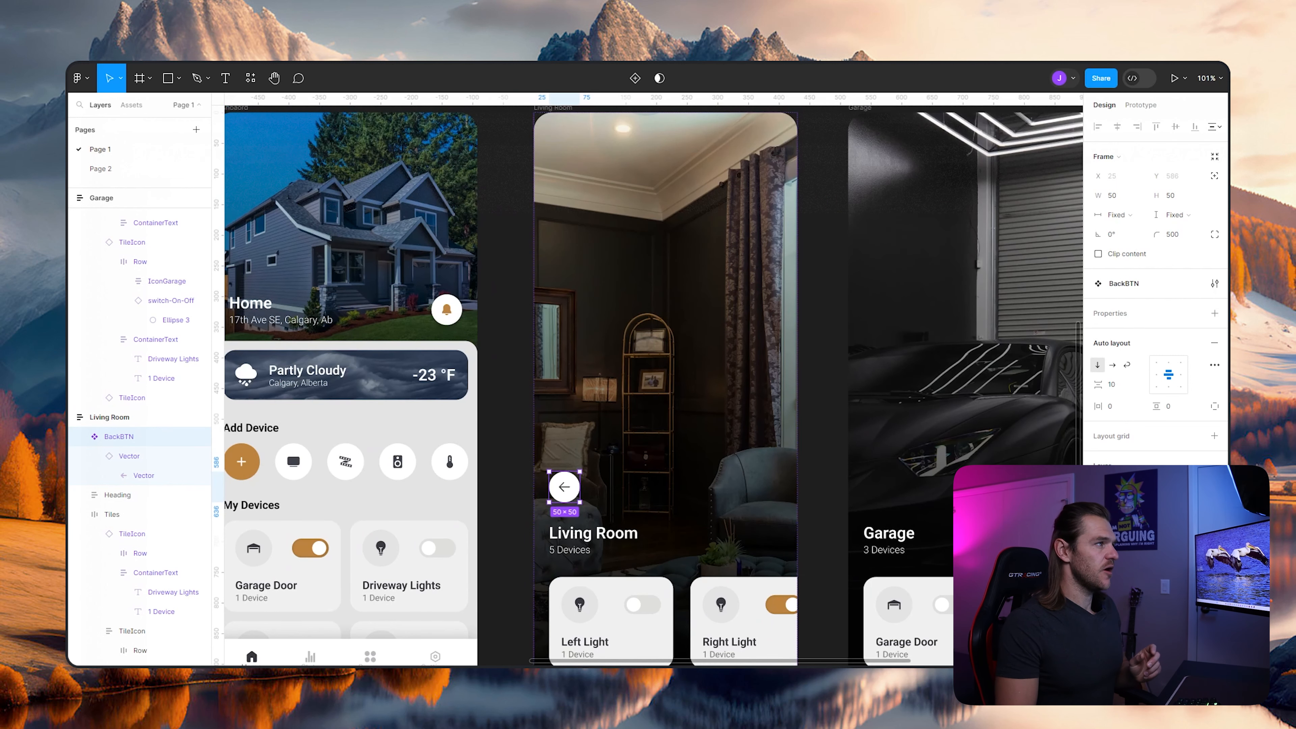
- Set the Living Room frame's vertical auto layout spacing to Auto
{"action": "left_click", "coordinate": [127, 417]}
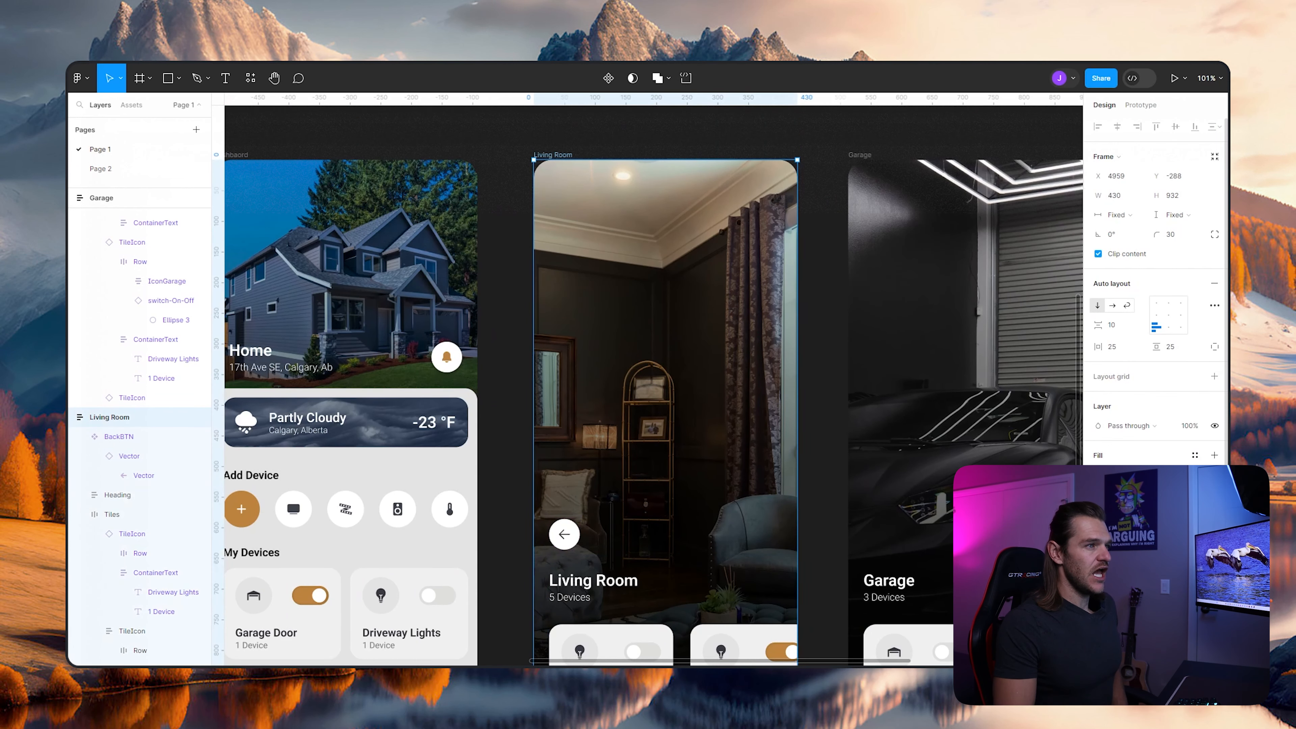
{"action": "left_click", "coordinate": [1123, 324]}
{"action": "left_click", "coordinate": [1120, 338]}
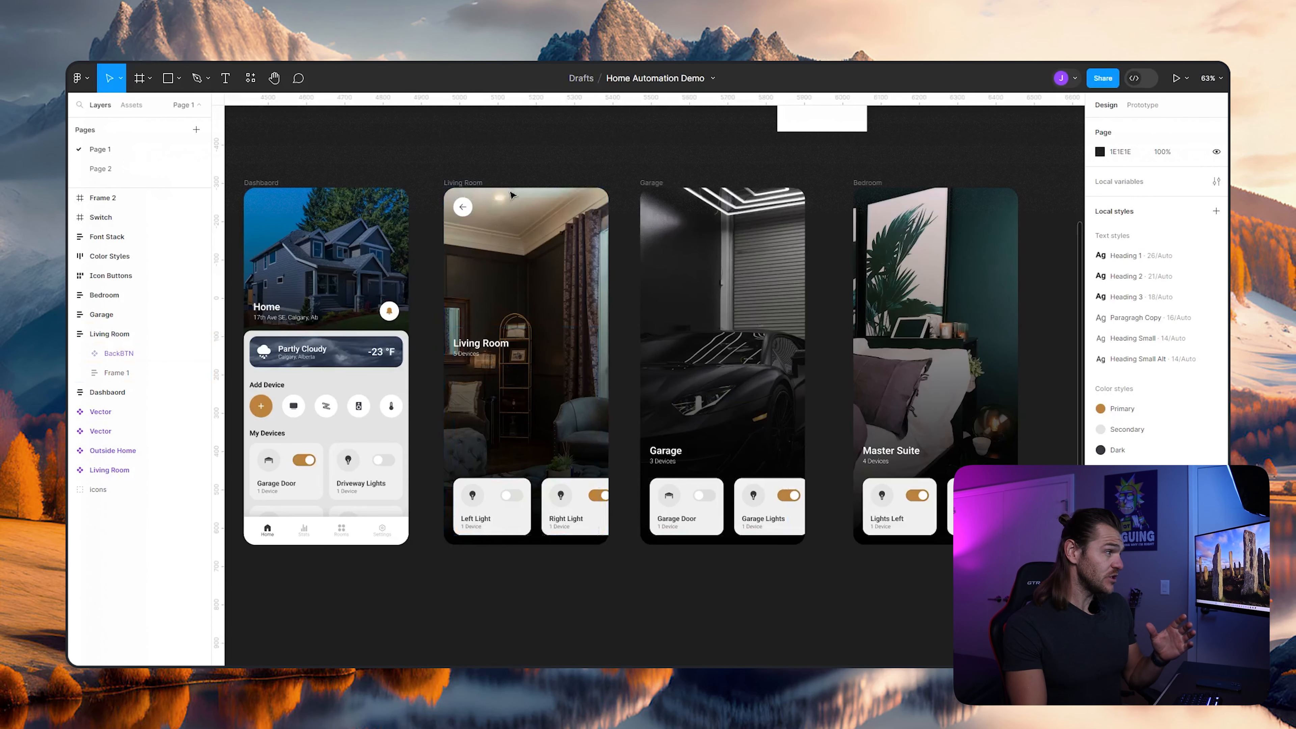
- Rename Frame 1 inside the Living Room screen as InnerContainer
{"action": "left_click", "coordinate": [488, 341]}
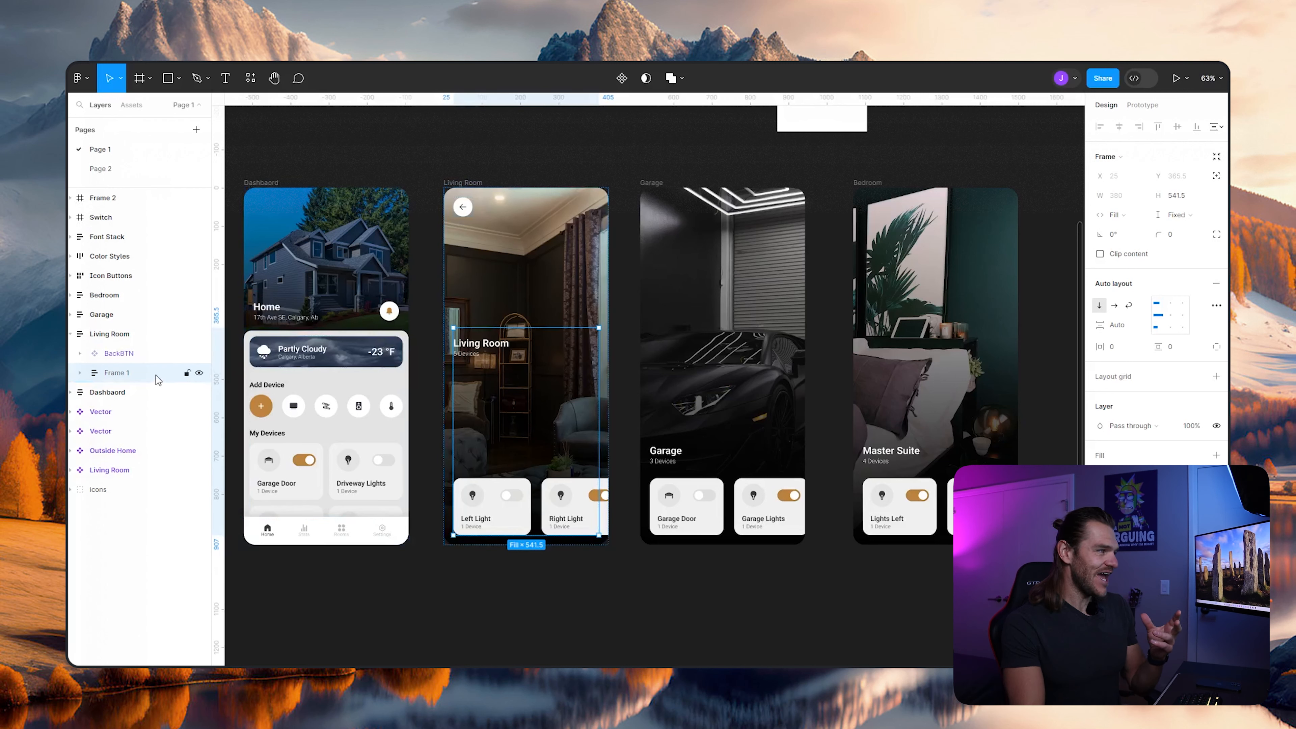
{"action": "double_click", "coordinate": [127, 373]}
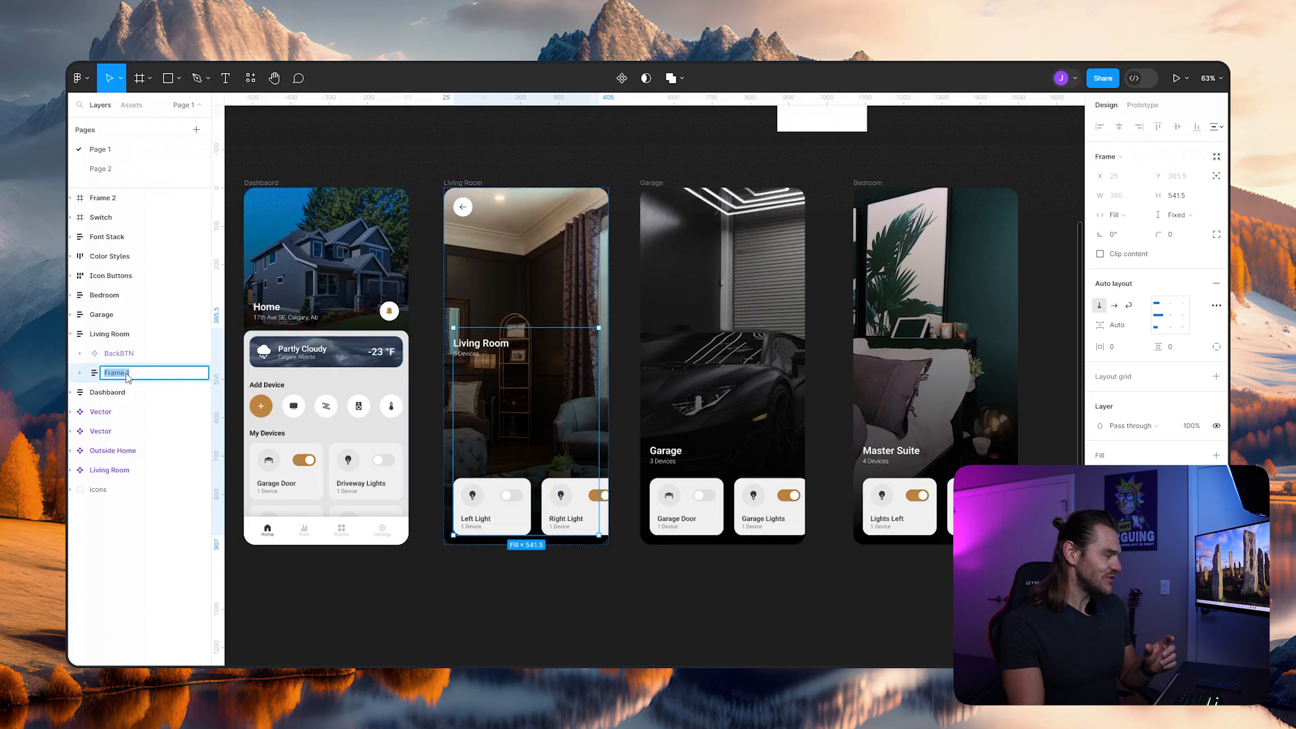
{"action": "type", "text": "InnerContain"}
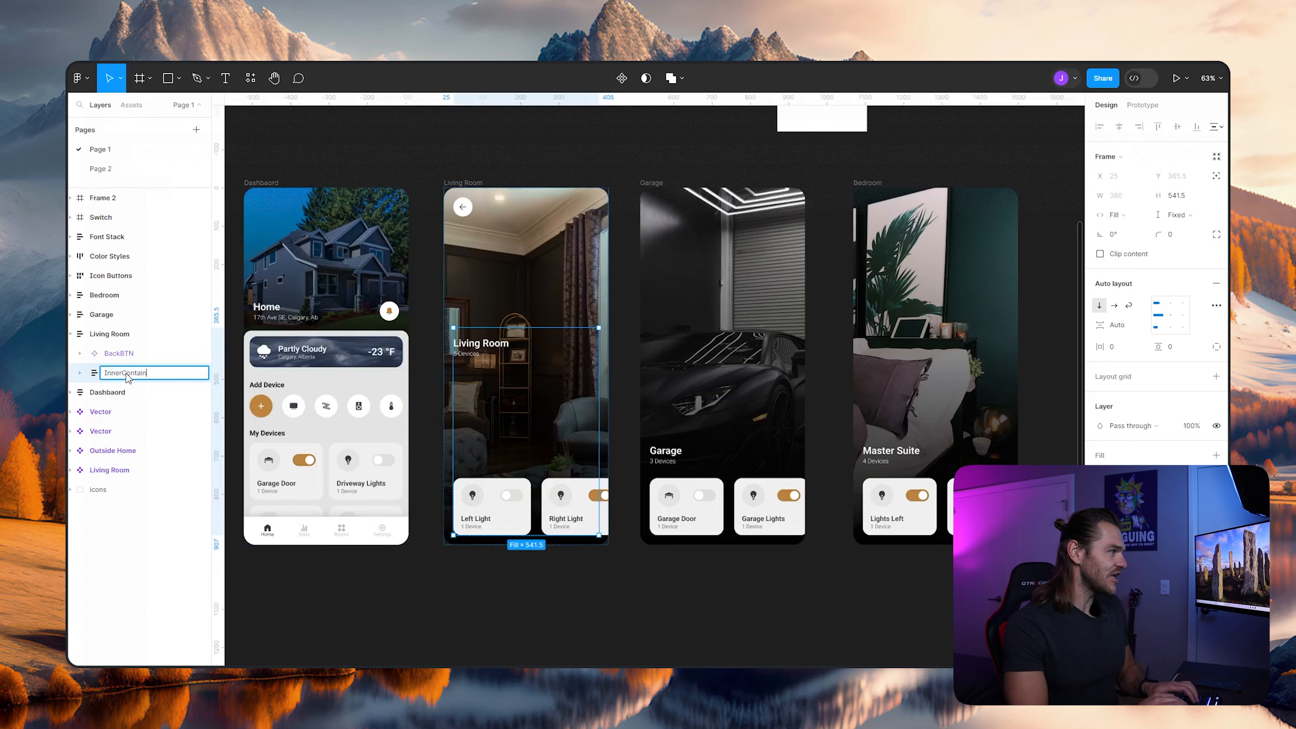
{"action": "type", "text": "er"}
{"action": "key", "text": "Return"}
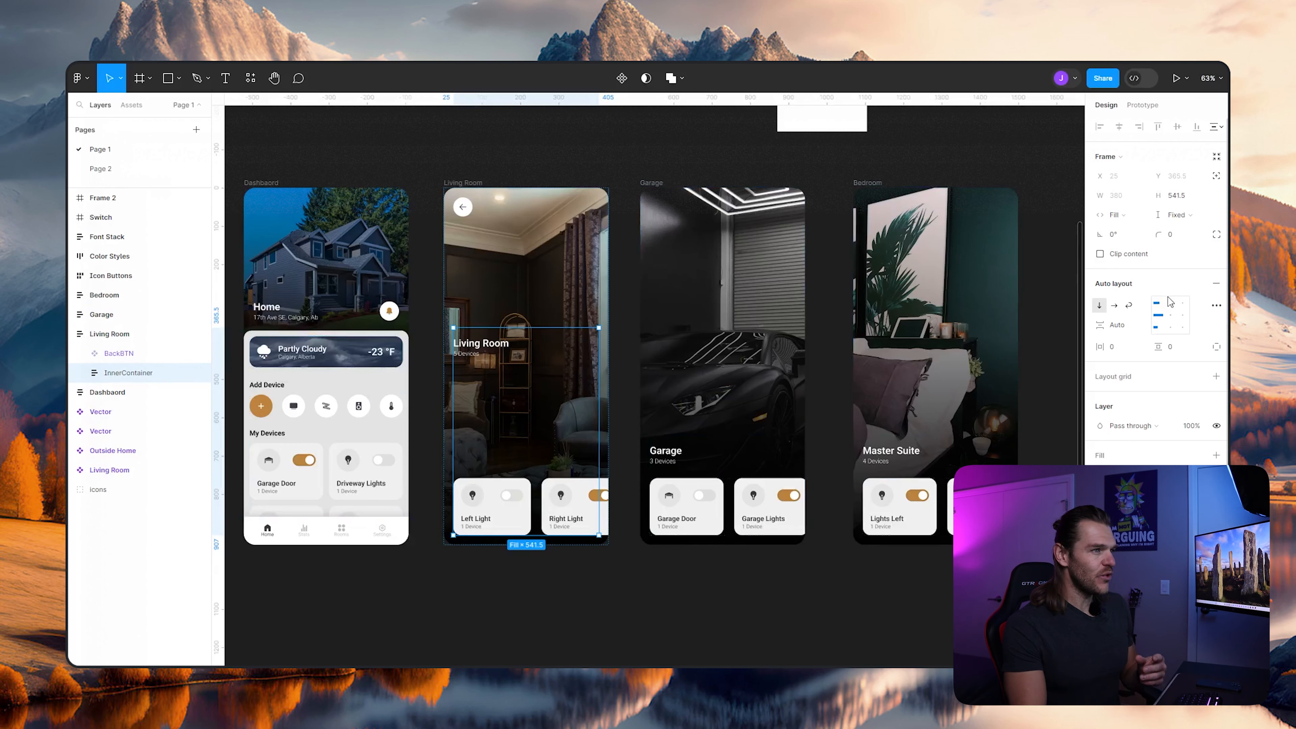
- Change the InnerContainer's item spacing from Auto to 25 and align its content to the bottom left
{"action": "left_click", "coordinate": [1136, 330]}
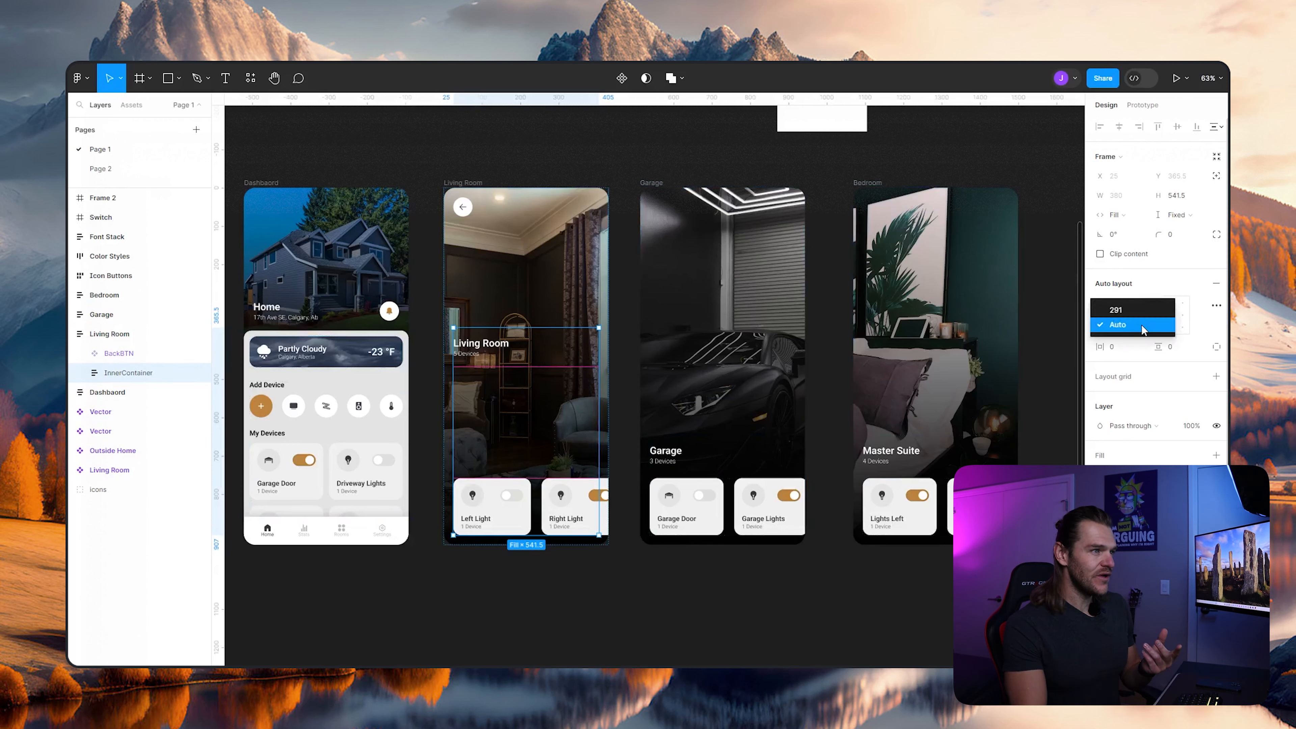
{"action": "left_click", "coordinate": [1136, 314]}
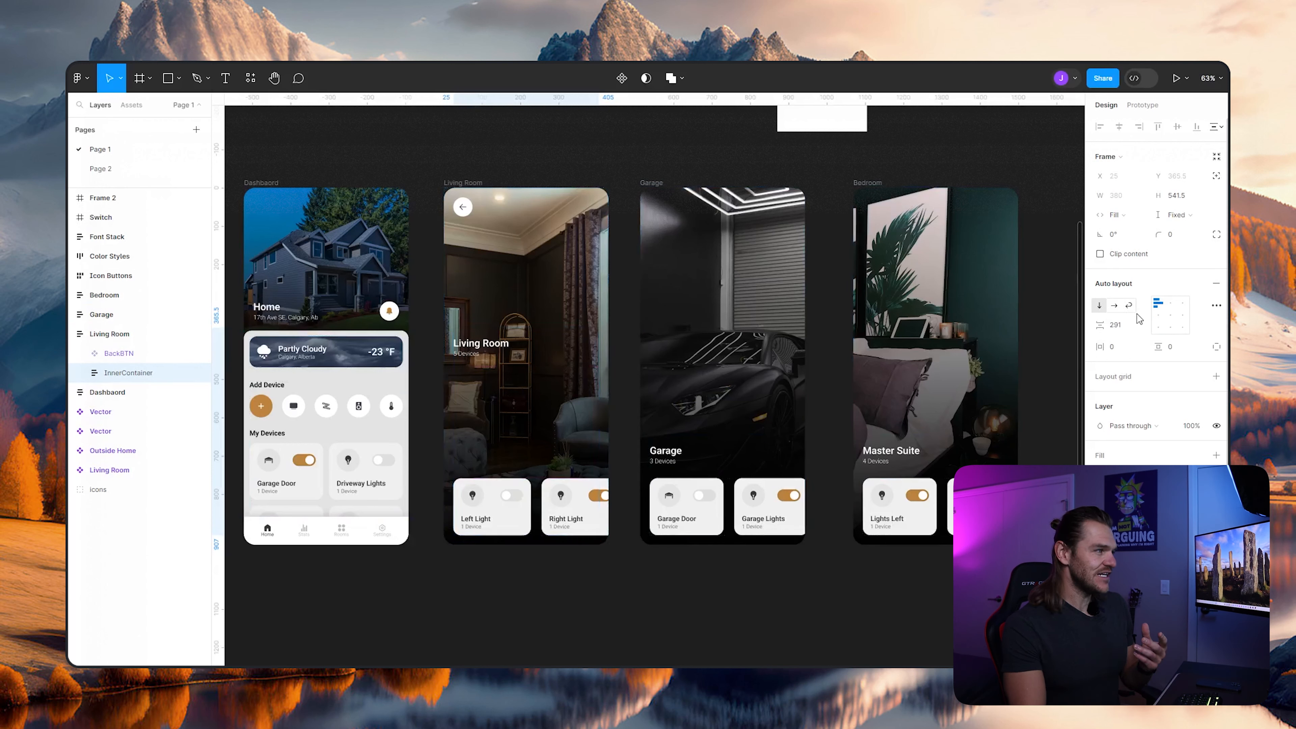
{"action": "left_click", "coordinate": [1120, 326]}
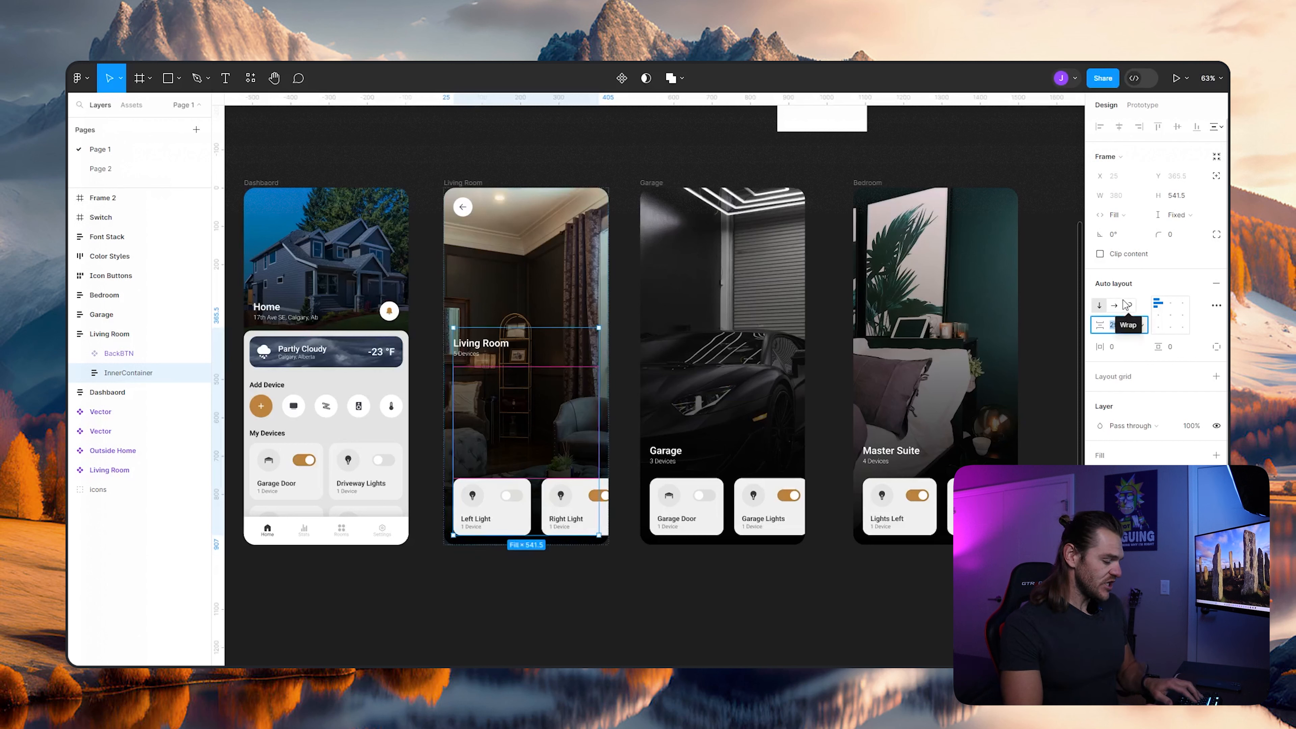
{"action": "type", "text": "25"}
{"action": "key", "text": "Return"}
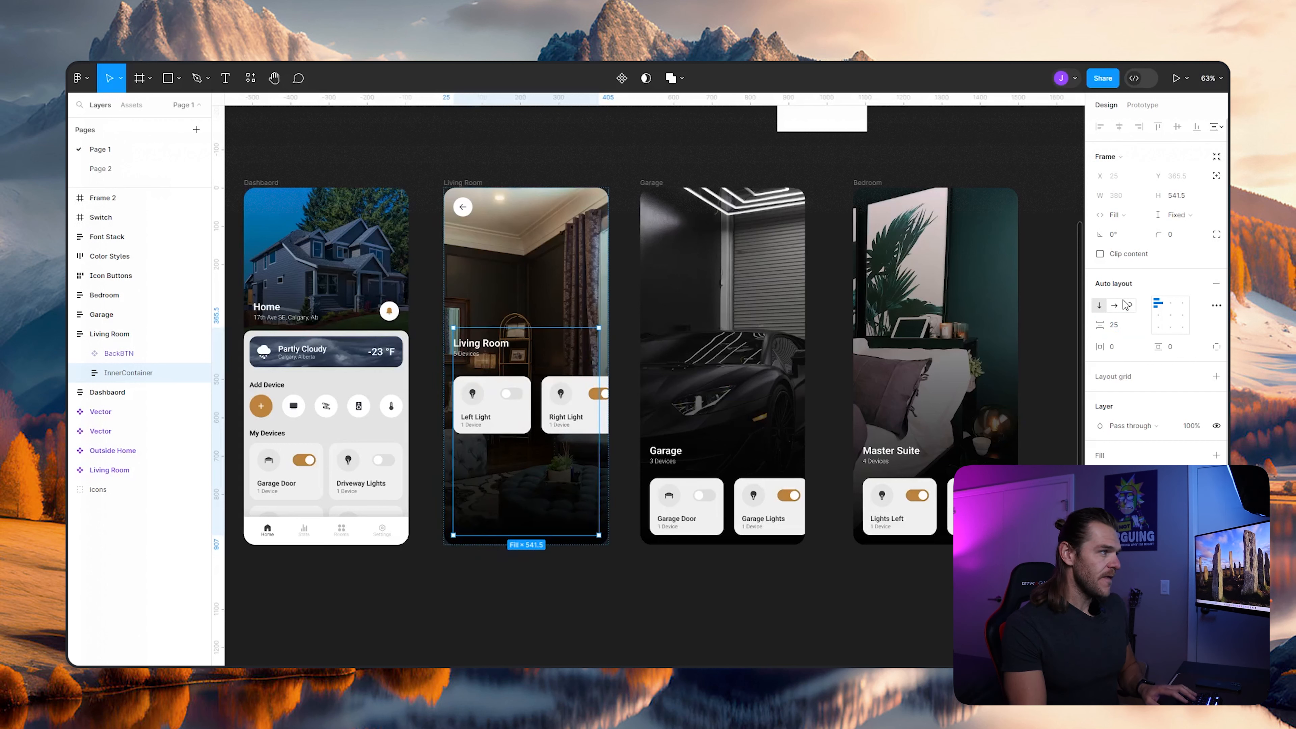
{"action": "left_click", "coordinate": [1158, 330]}
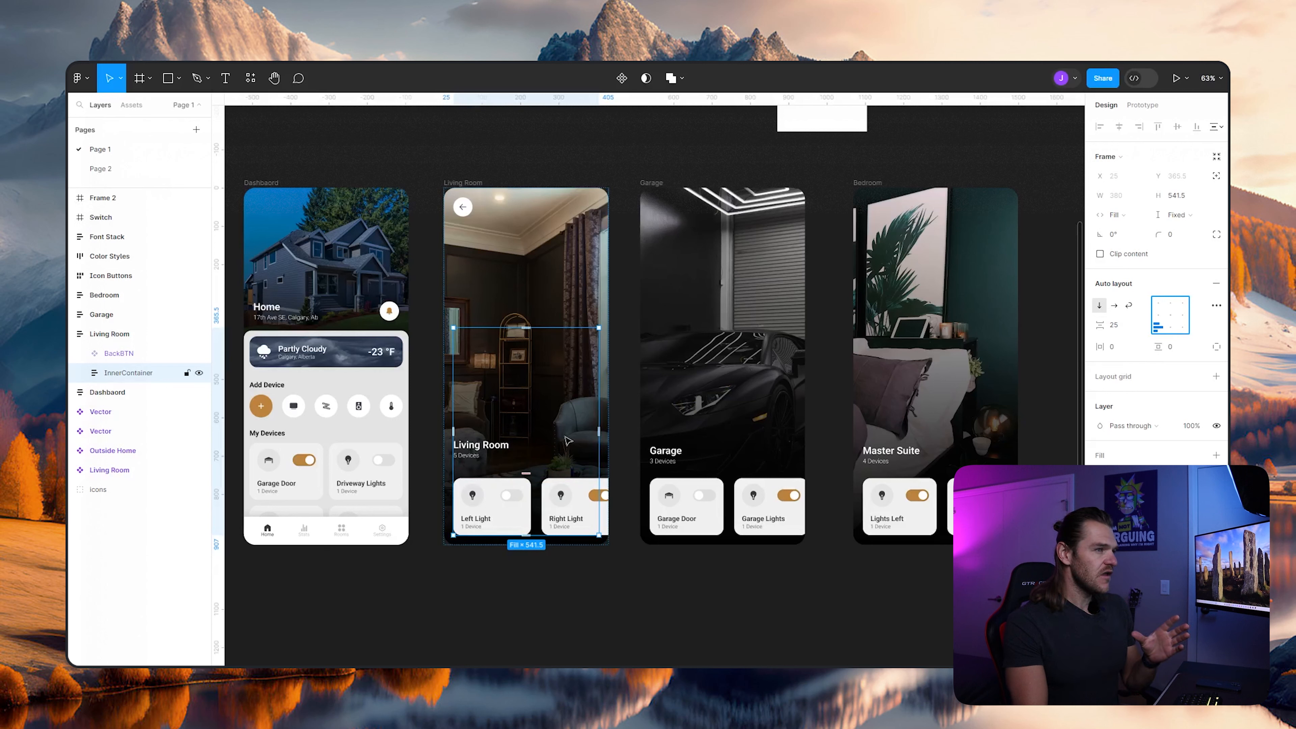
- Try an item spacing of 12 in the InnerContainer and settle on 0
{"action": "left_click", "coordinate": [1126, 329]}
{"action": "type", "text": "1"}
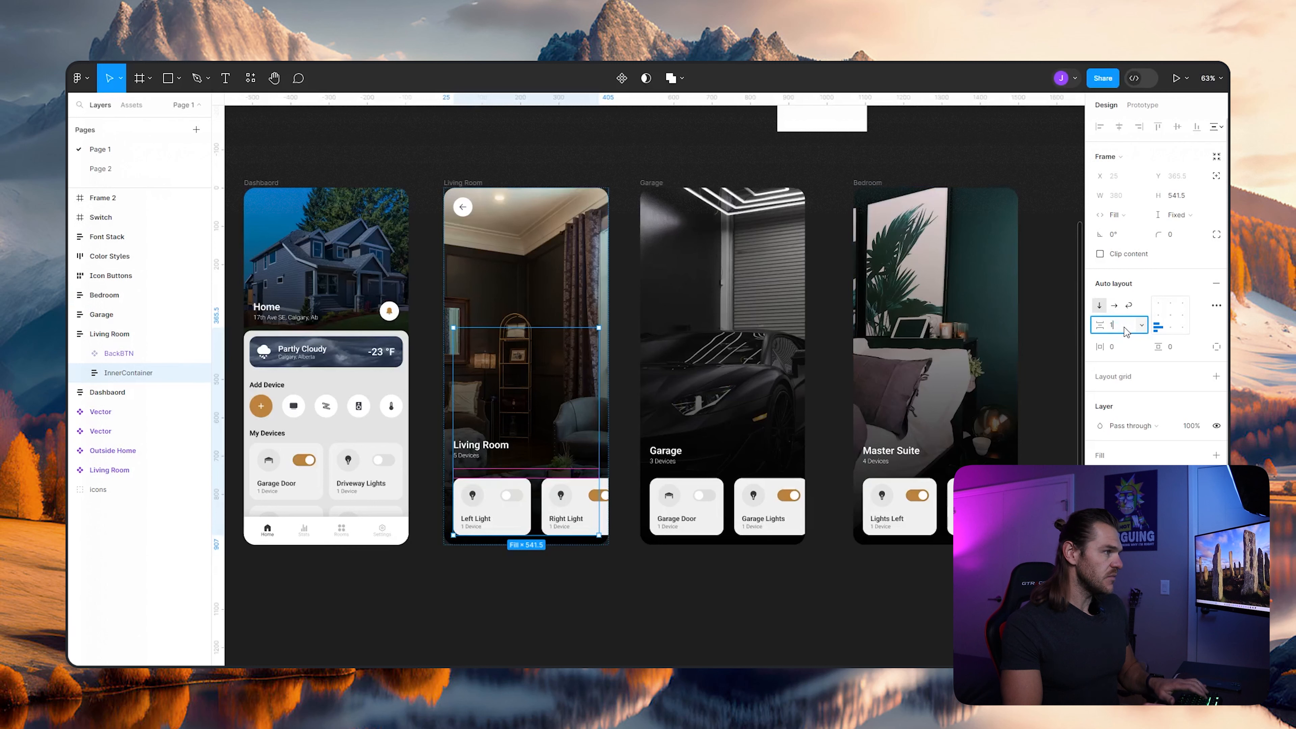
{"action": "type", "text": "2"}
{"action": "key", "text": "Return"}
{"action": "left_click", "coordinate": [1126, 328]}
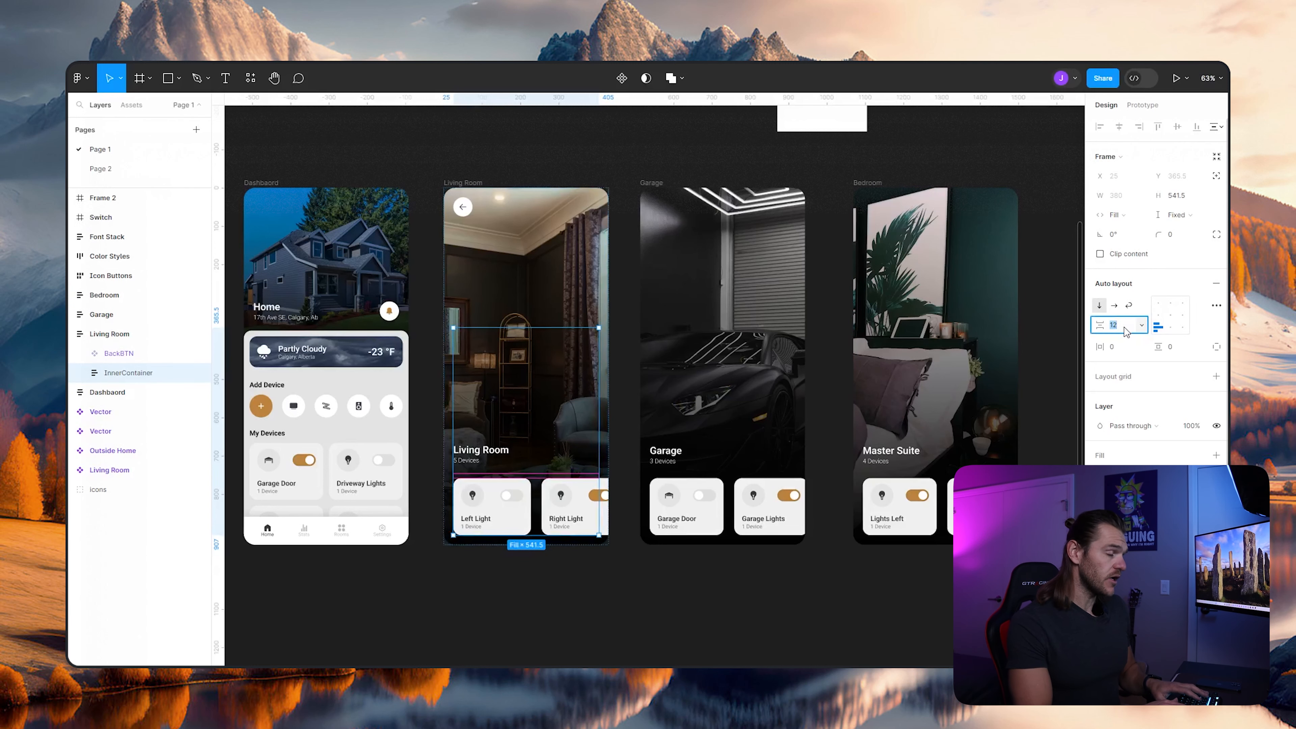
{"action": "type", "text": "0"}
{"action": "key", "text": "Return"}
{"action": "left_click", "coordinate": [614, 654]}
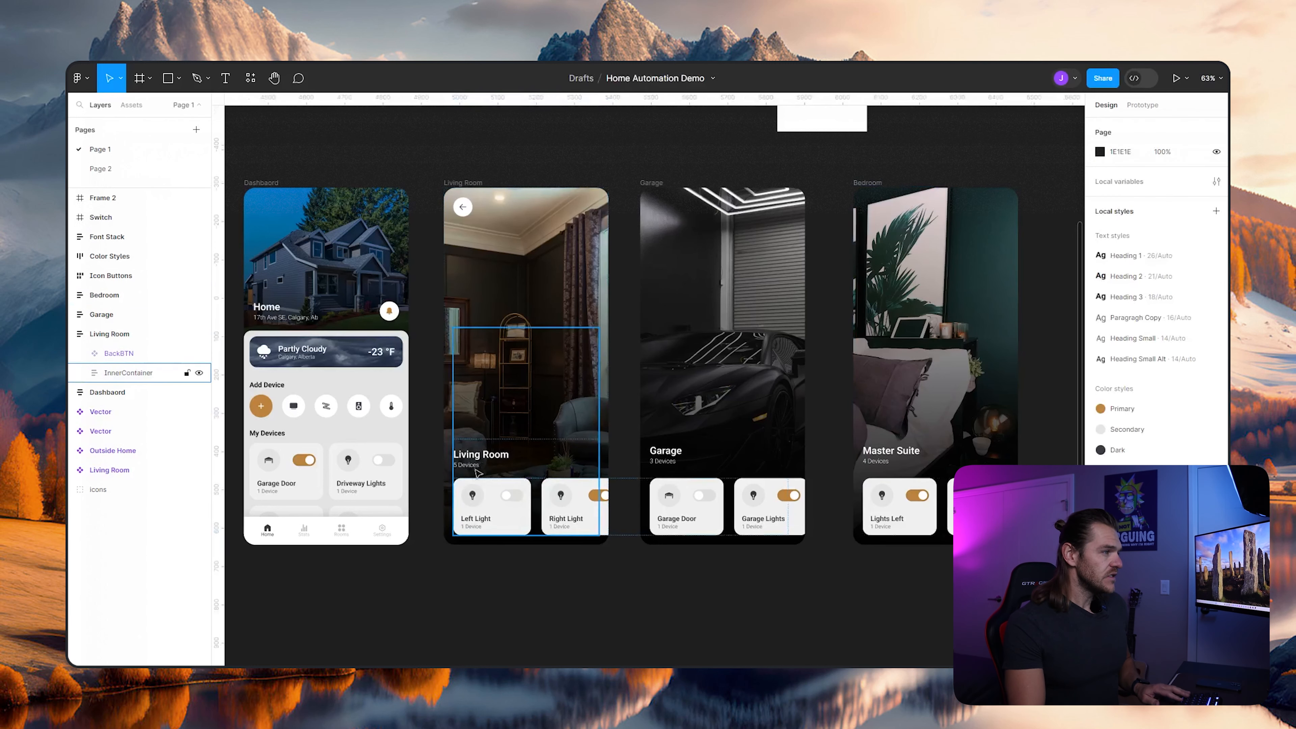
- Switch to prototyping and review the settings of the Dashboard TV button's overlay connection to the Living Room
{"action": "scroll", "coordinate": [474, 487], "scroll_direction": "up", "scroll_amount": 3}
{"action": "scroll", "coordinate": [541, 602], "scroll_direction": "down", "scroll_amount": 1}
{"action": "scroll", "coordinate": [549, 621], "scroll_direction": "down", "scroll_amount": 3}
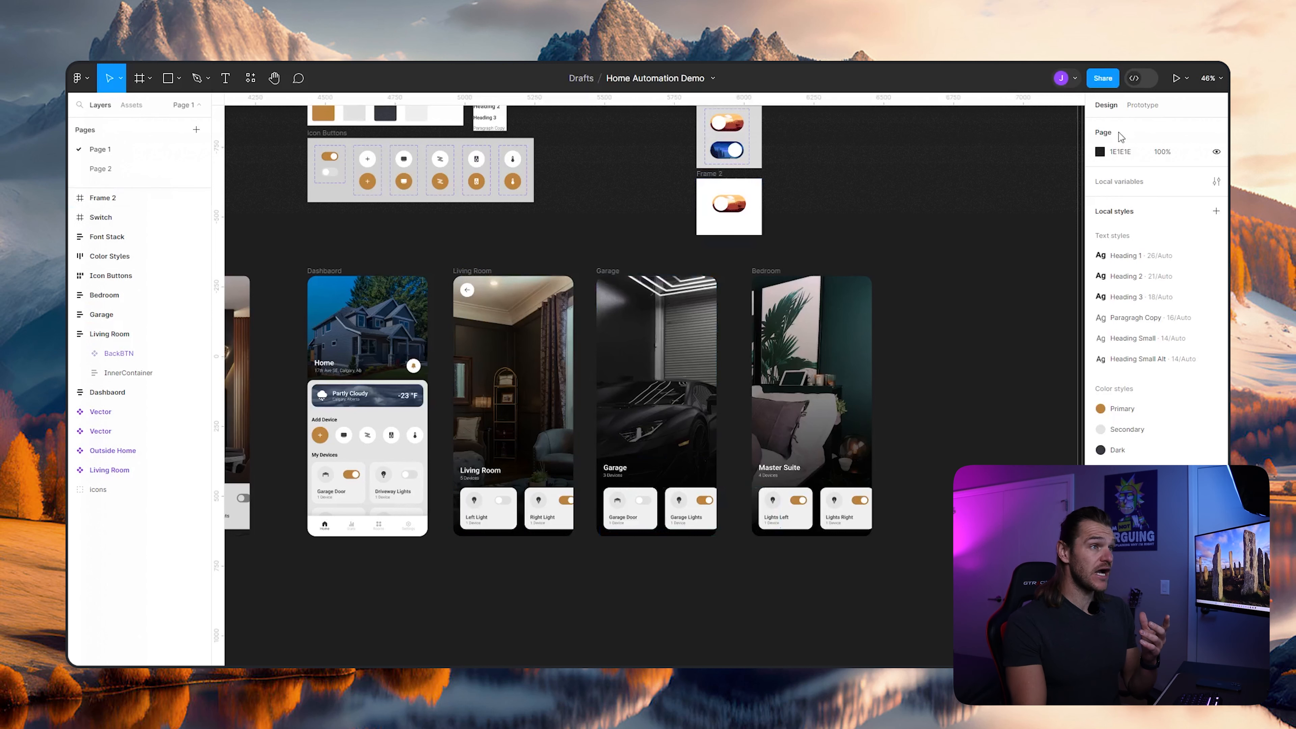
{"action": "key", "text": "shift+e"}
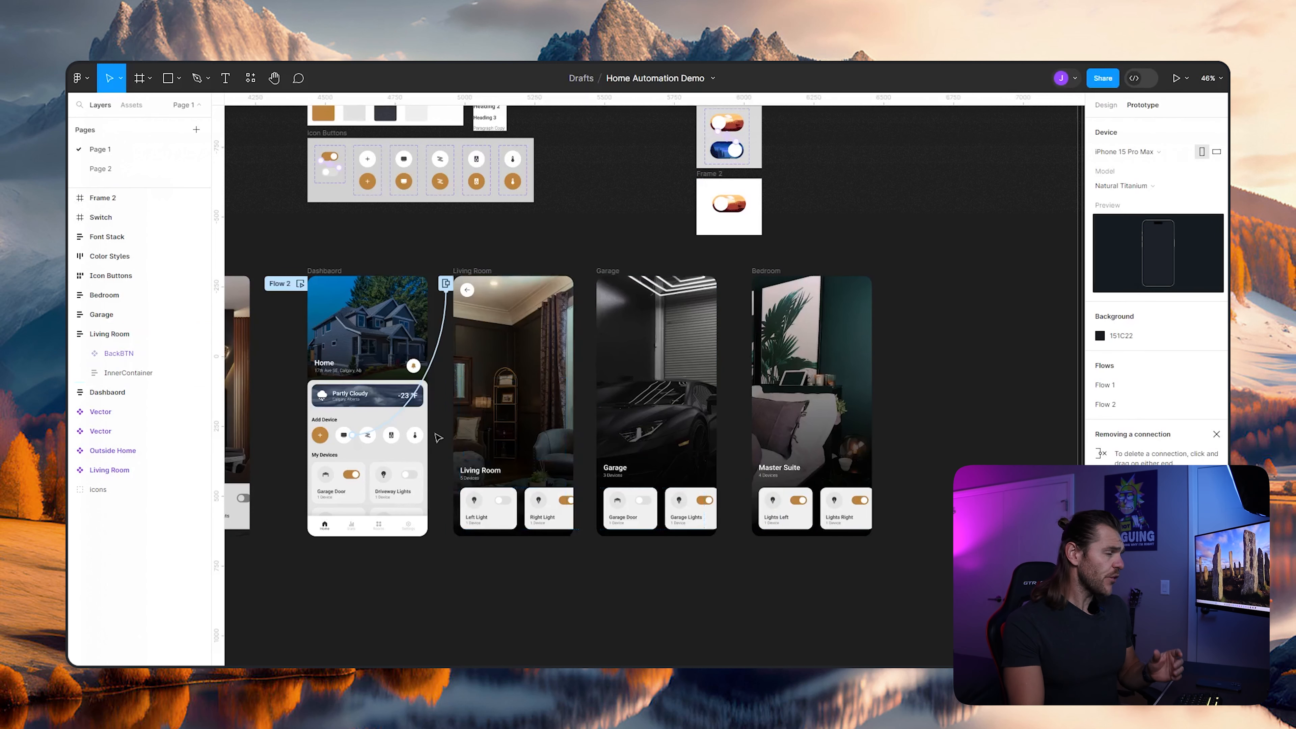
{"action": "scroll", "coordinate": [438, 438], "scroll_direction": "up", "scroll_amount": 5}
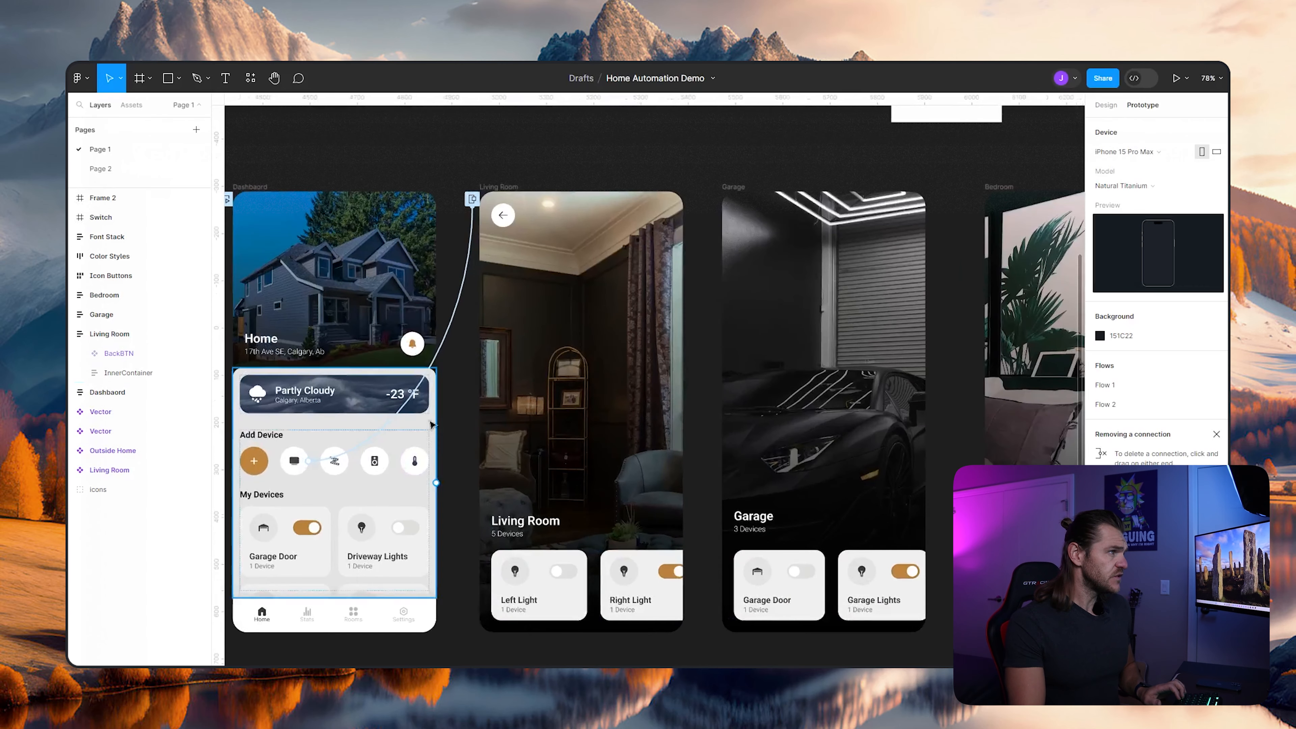
{"action": "left_click", "coordinate": [472, 200]}
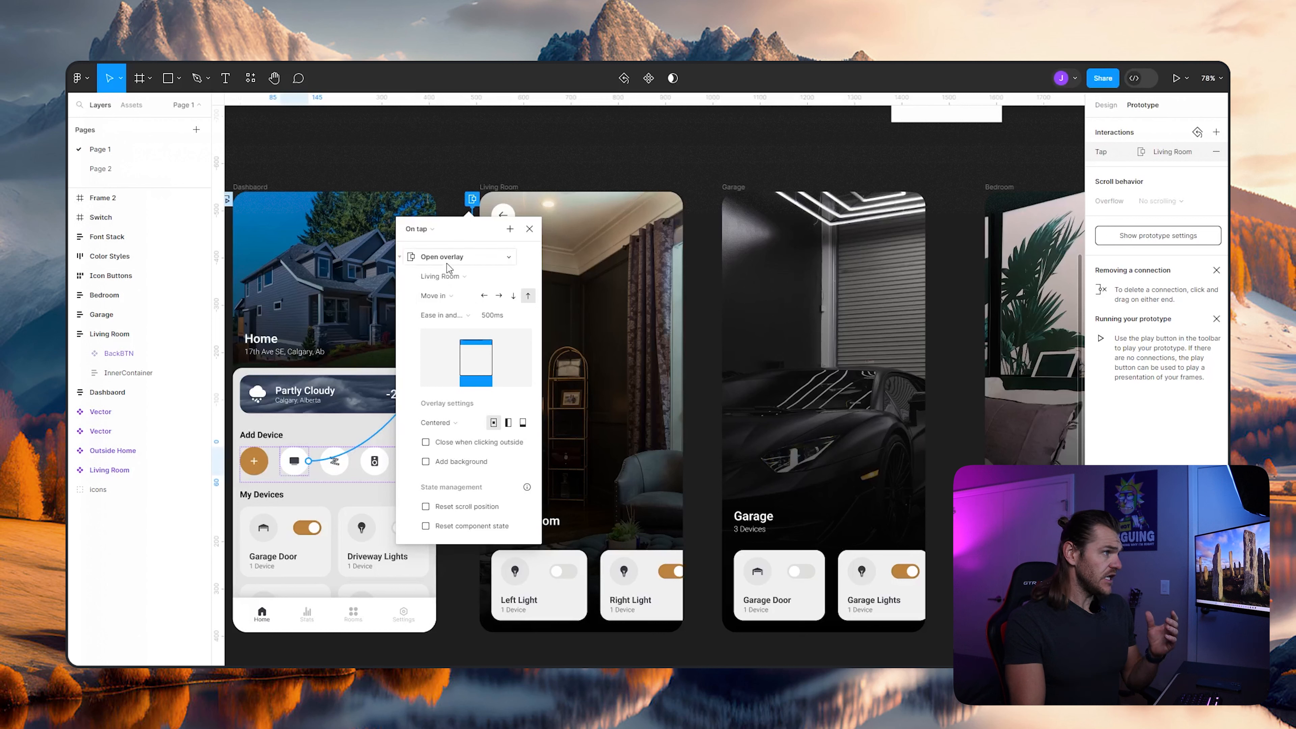
{"action": "left_click", "coordinate": [532, 231]}
- Connect the Dashboard's LED button to the Garage screen with an on-tap Open overlay interaction
{"action": "left_click", "coordinate": [334, 461], "text": "ctrl"}
{"action": "left_click_drag", "start_coordinate": [349, 461], "coordinate": [740, 412]}
{"action": "left_click", "coordinate": [707, 472]}
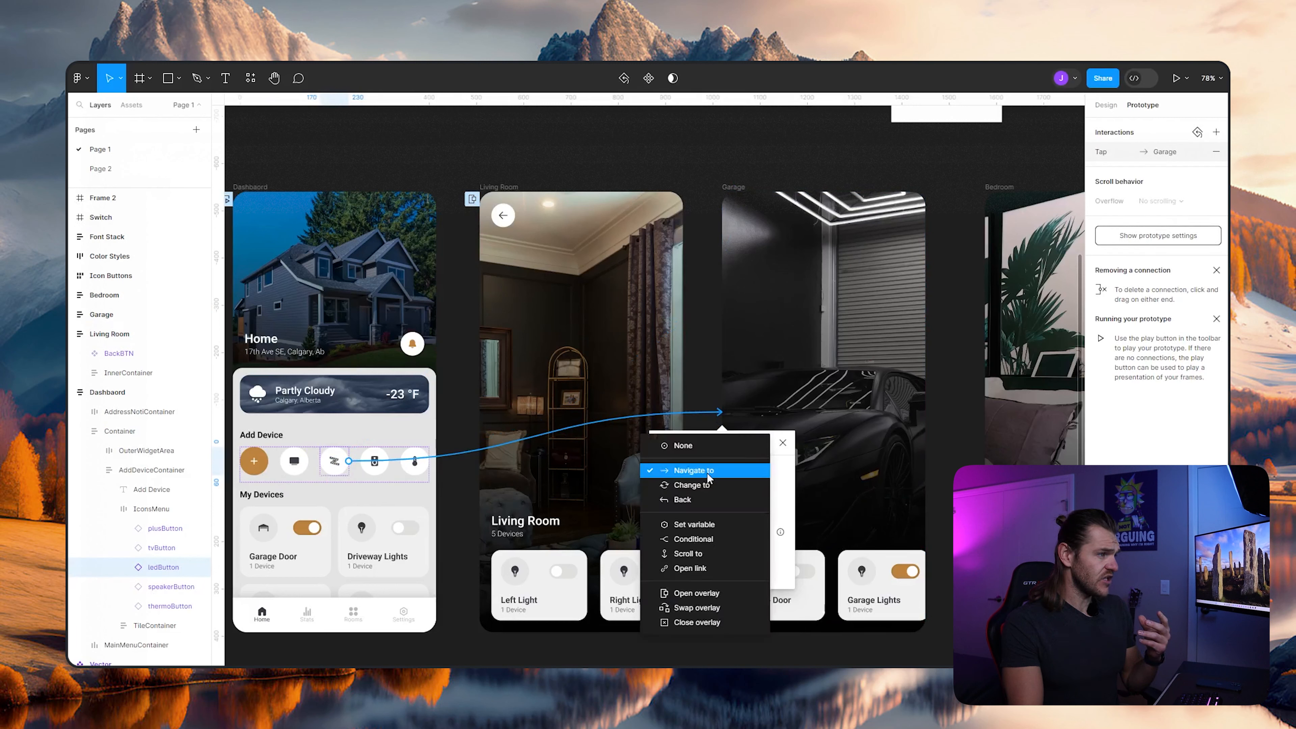
{"action": "left_click", "coordinate": [725, 598]}
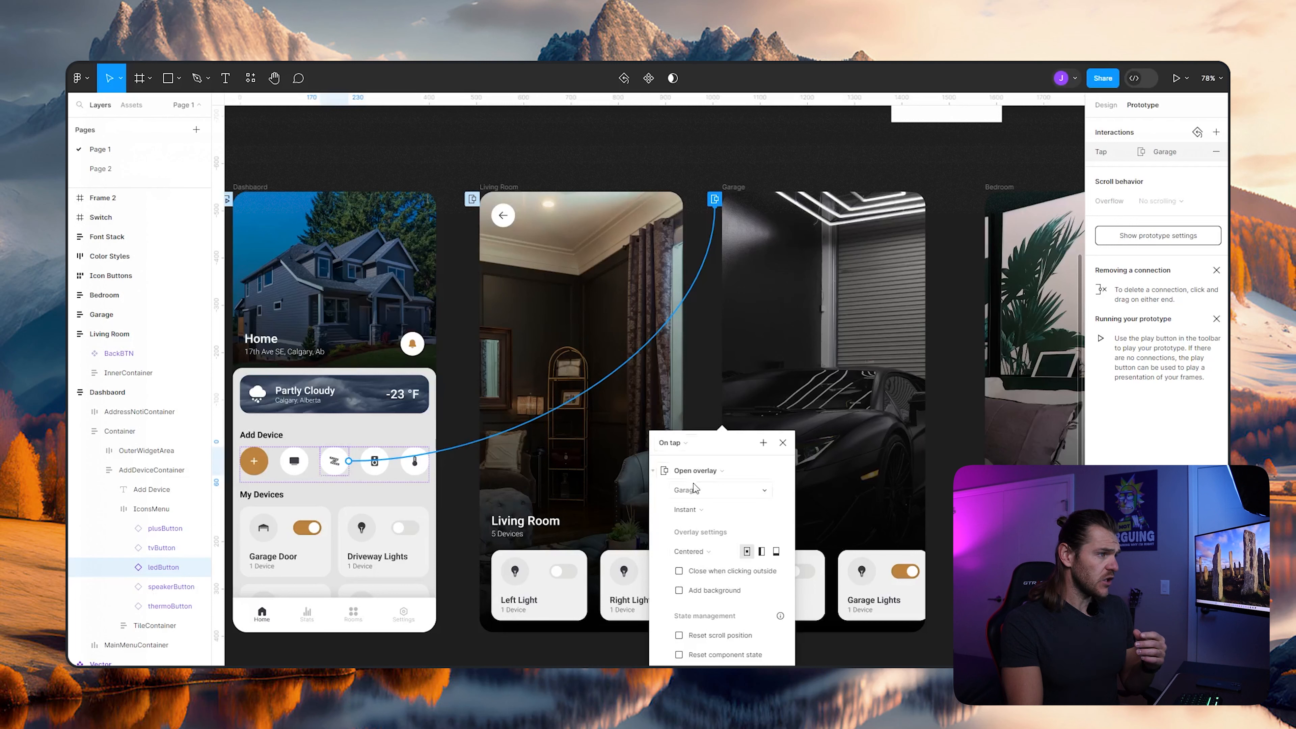
- Animate the Garage overlay with Move in, Ease in and out back easing and a 500 ms duration
{"action": "left_click", "coordinate": [709, 512]}
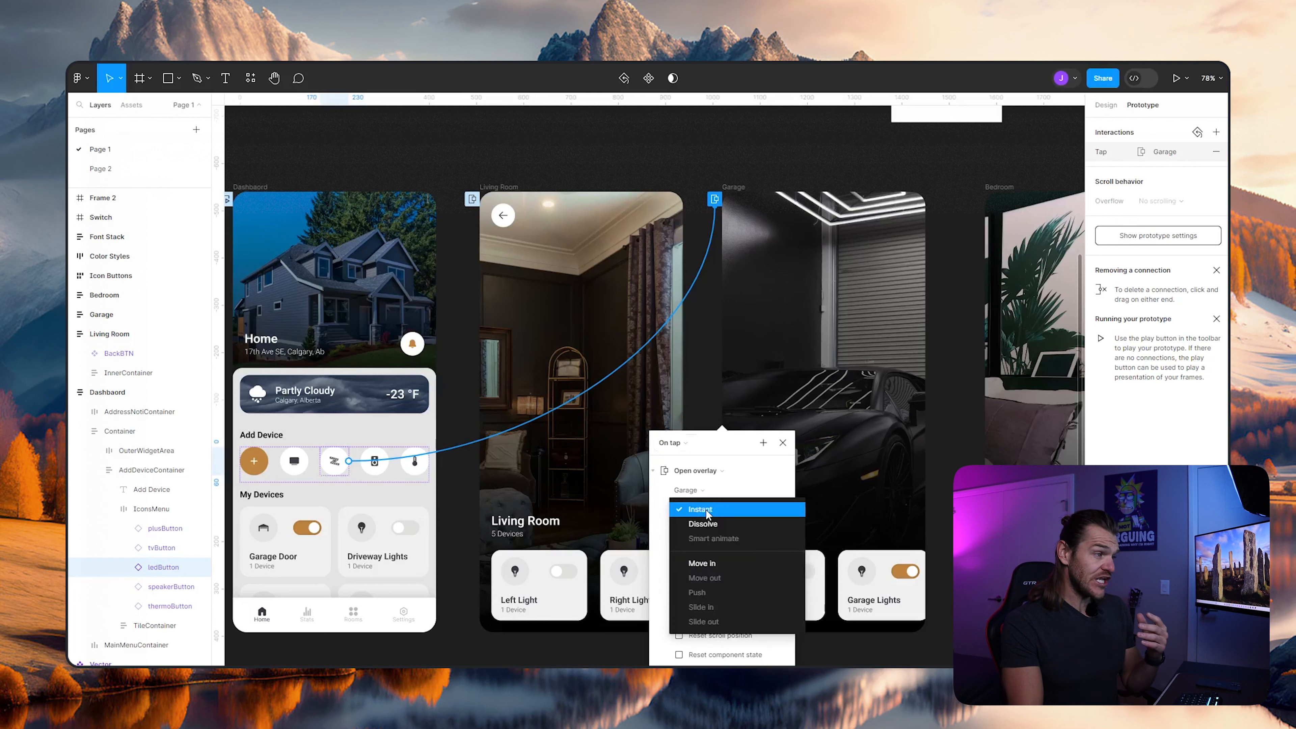
{"action": "left_click", "coordinate": [702, 563]}
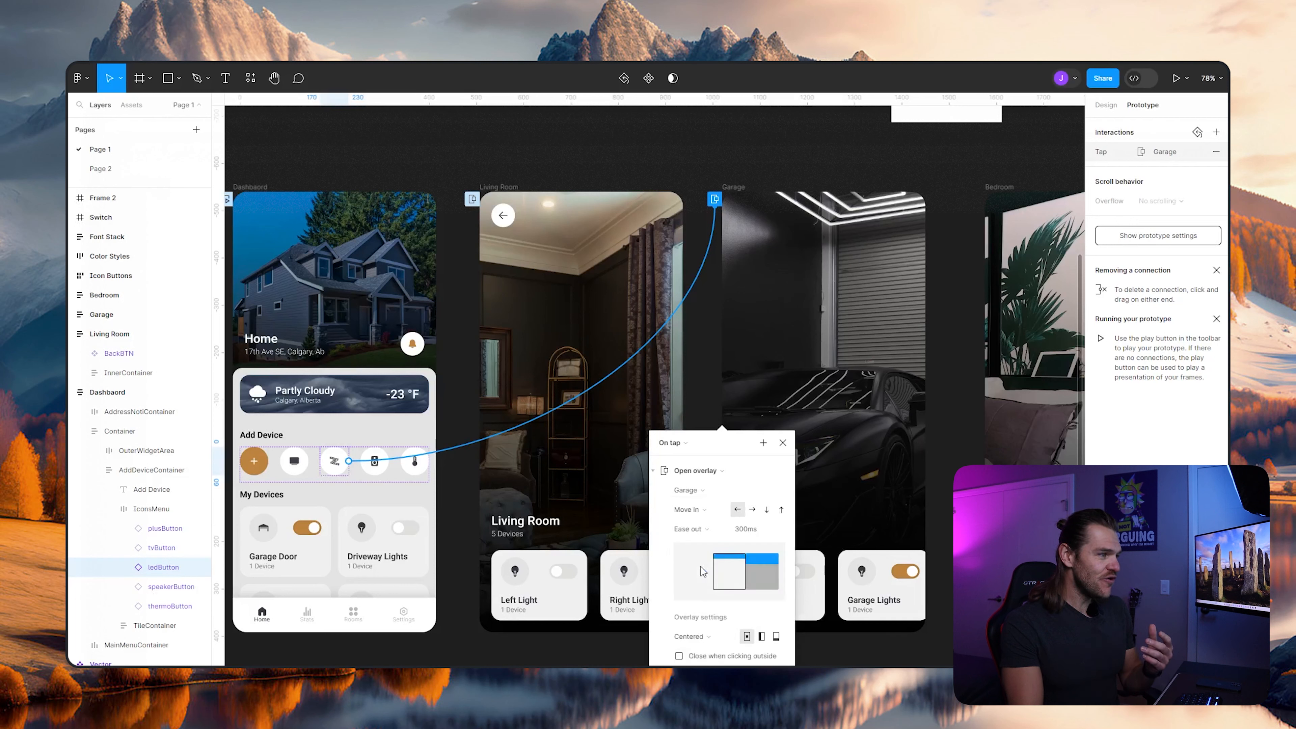
{"action": "left_click", "coordinate": [702, 535]}
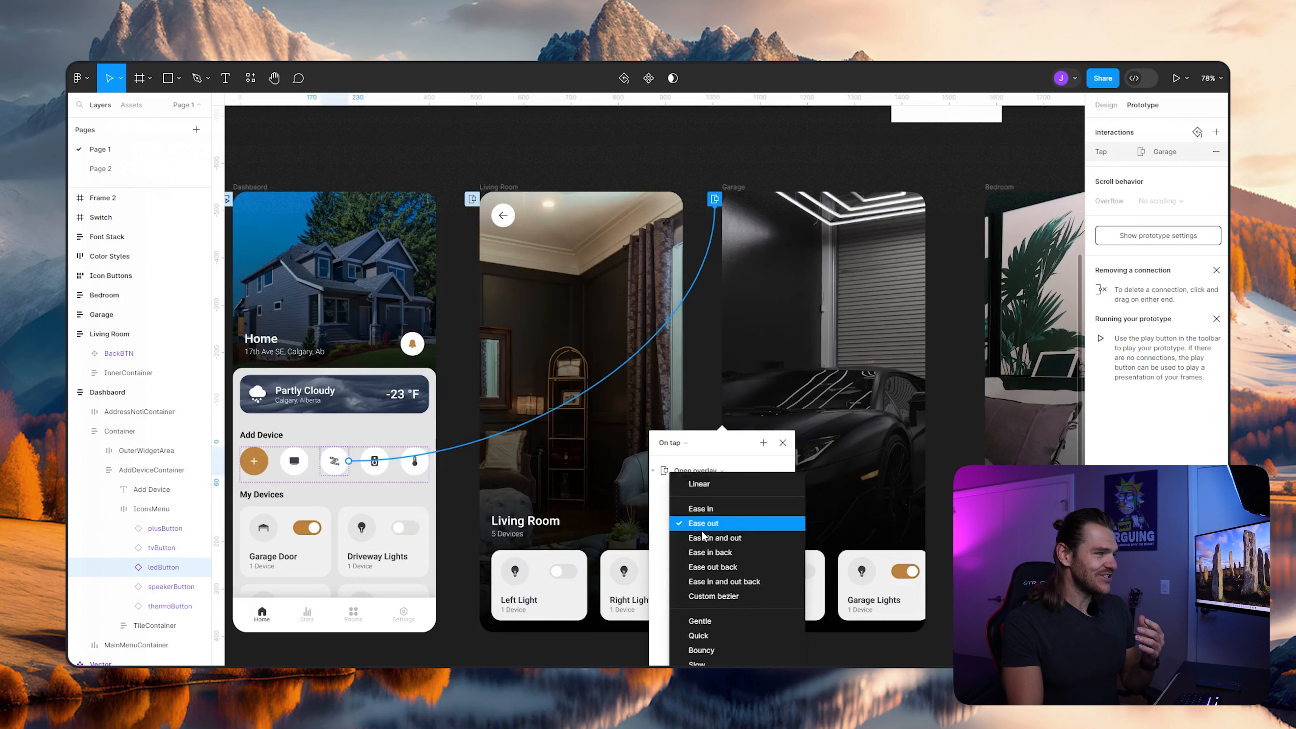
{"action": "left_click", "coordinate": [713, 582]}
{"action": "left_click", "coordinate": [748, 531]}
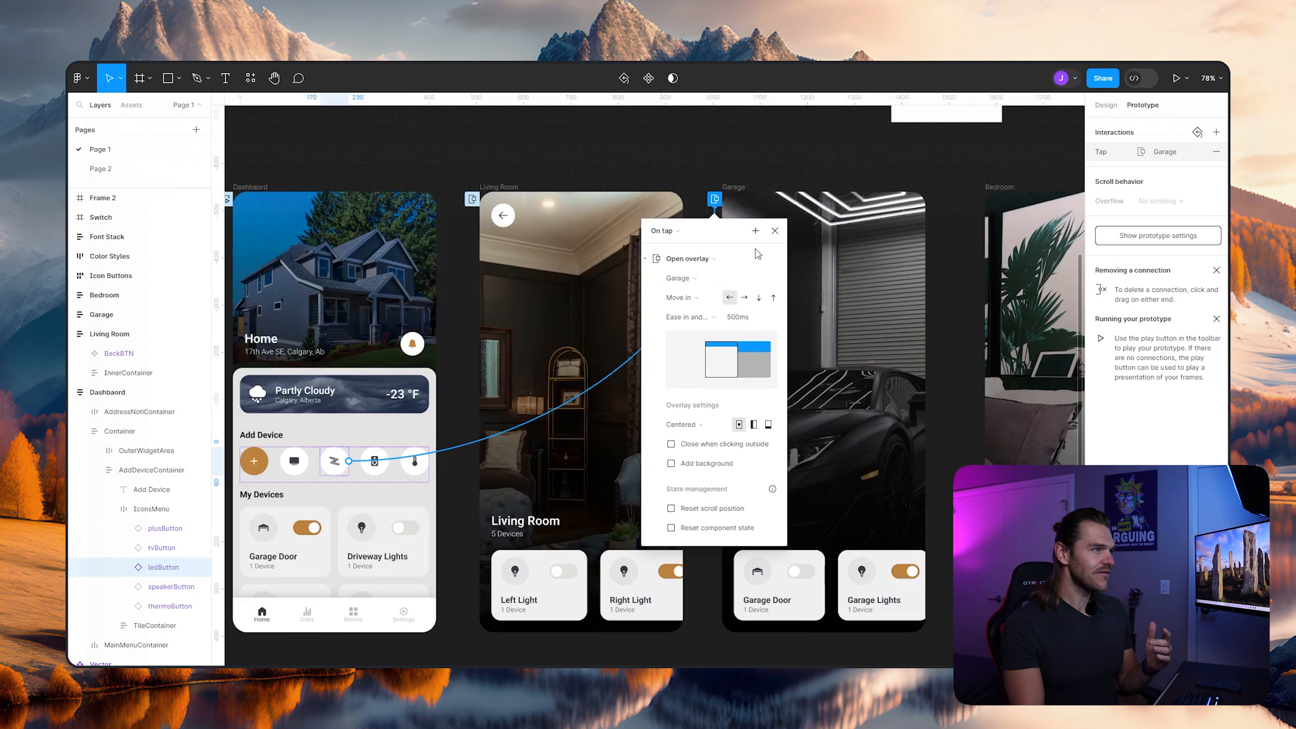
{"action": "left_click", "coordinate": [775, 230]}
- Connect the Dashboard's speaker button to the Bedroom screen with an on-tap Open overlay interaction
{"action": "left_click", "coordinate": [381, 471]}
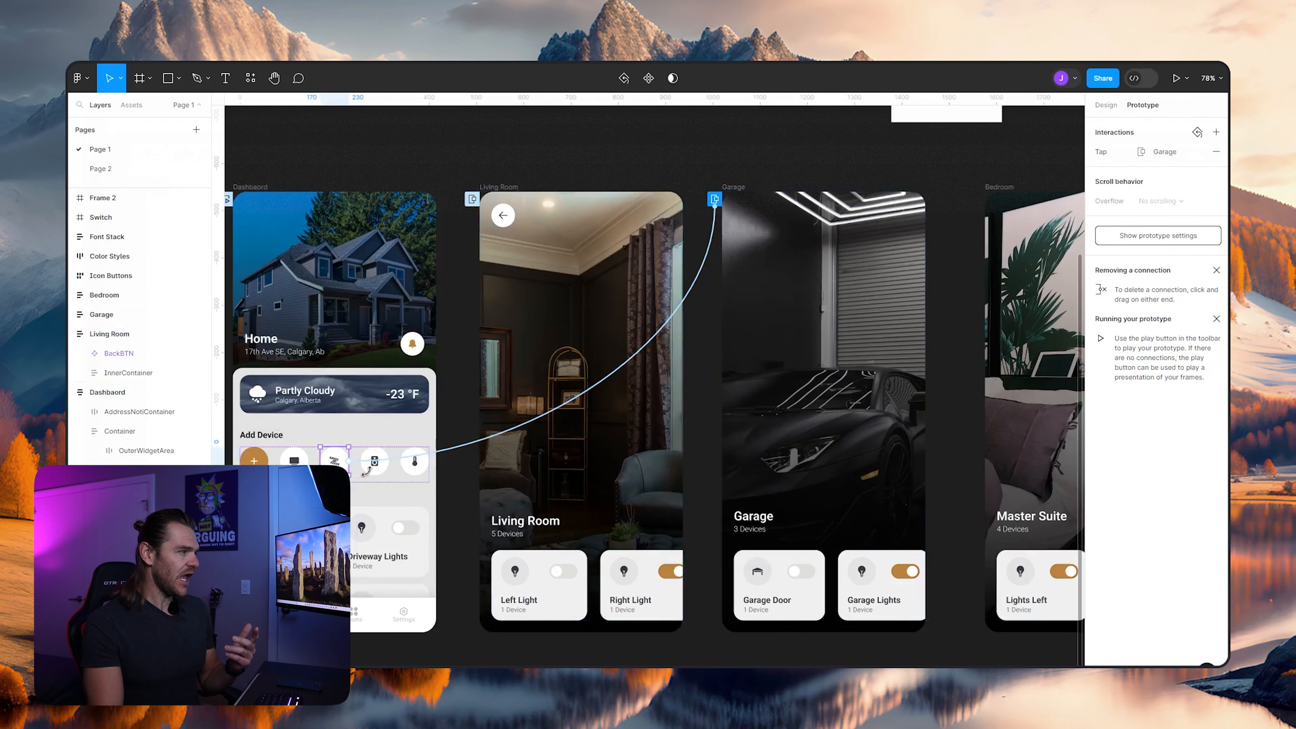
{"action": "left_click_drag", "start_coordinate": [384, 475], "coordinate": [997, 222]}
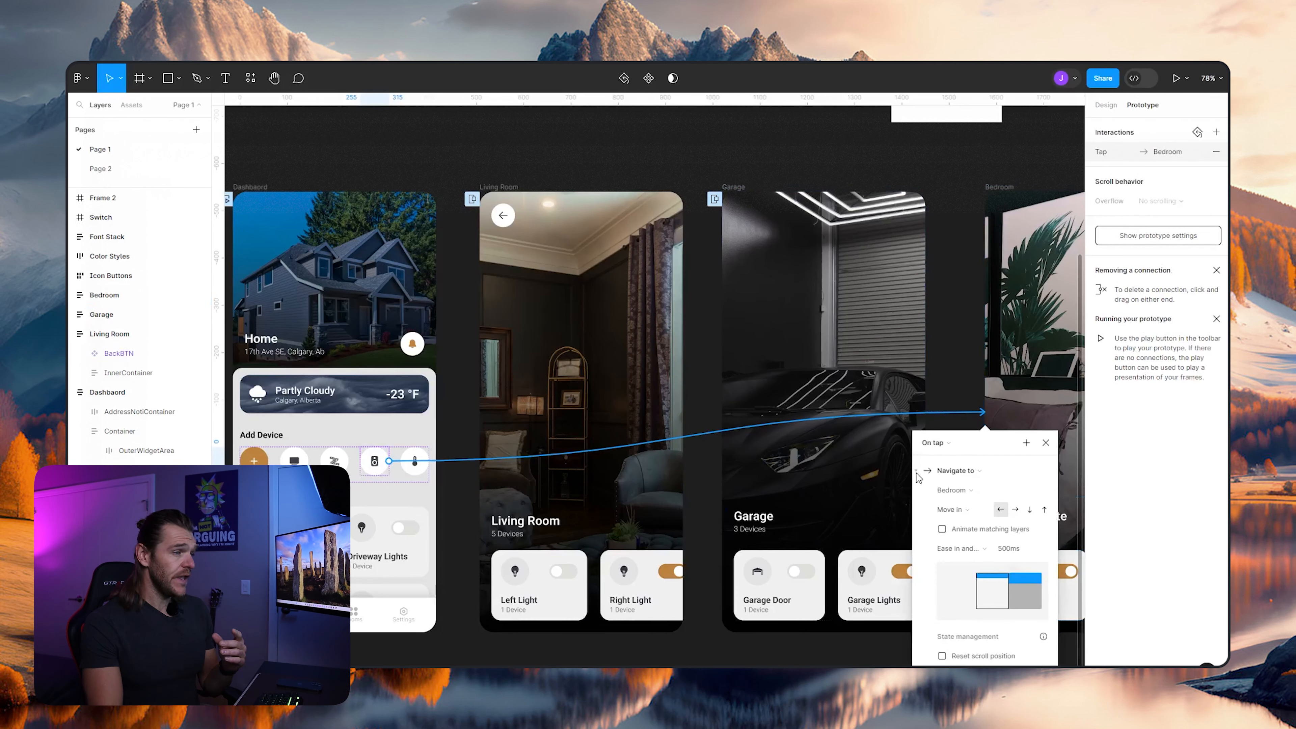
{"action": "left_click", "coordinate": [960, 471]}
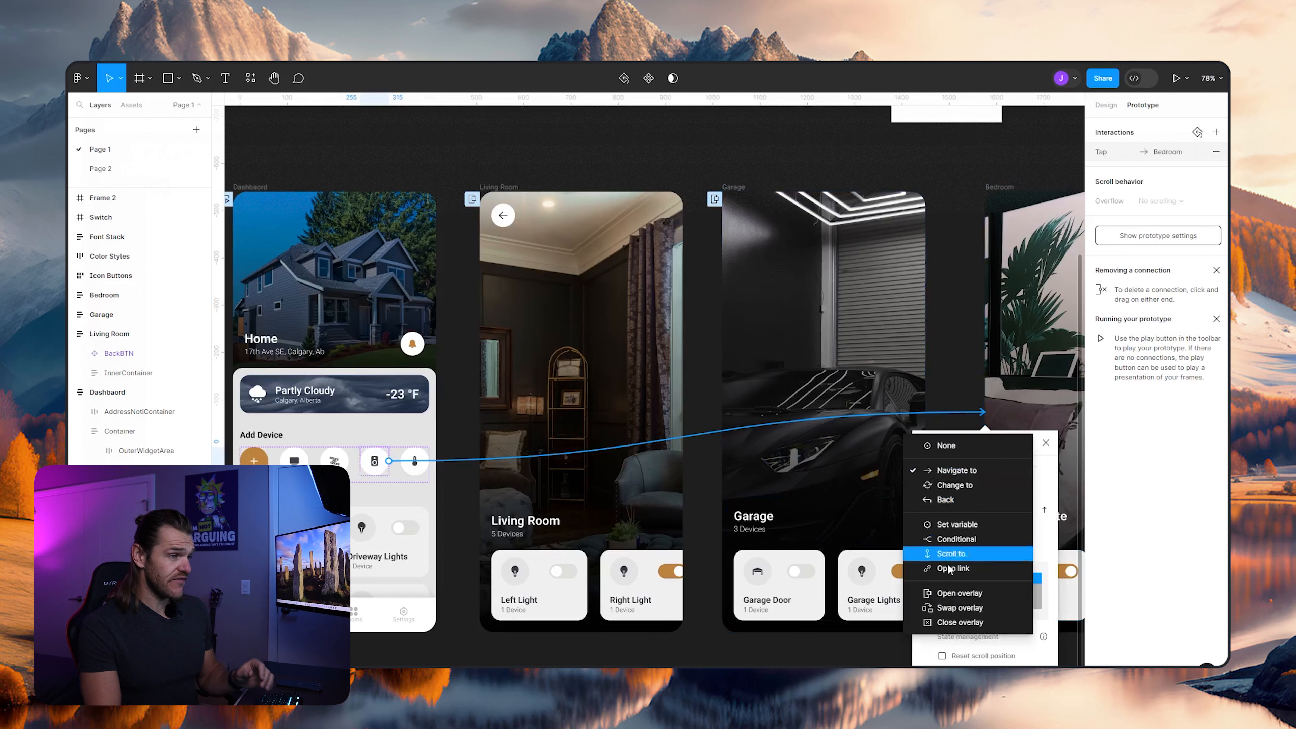
{"action": "left_click", "coordinate": [955, 595]}
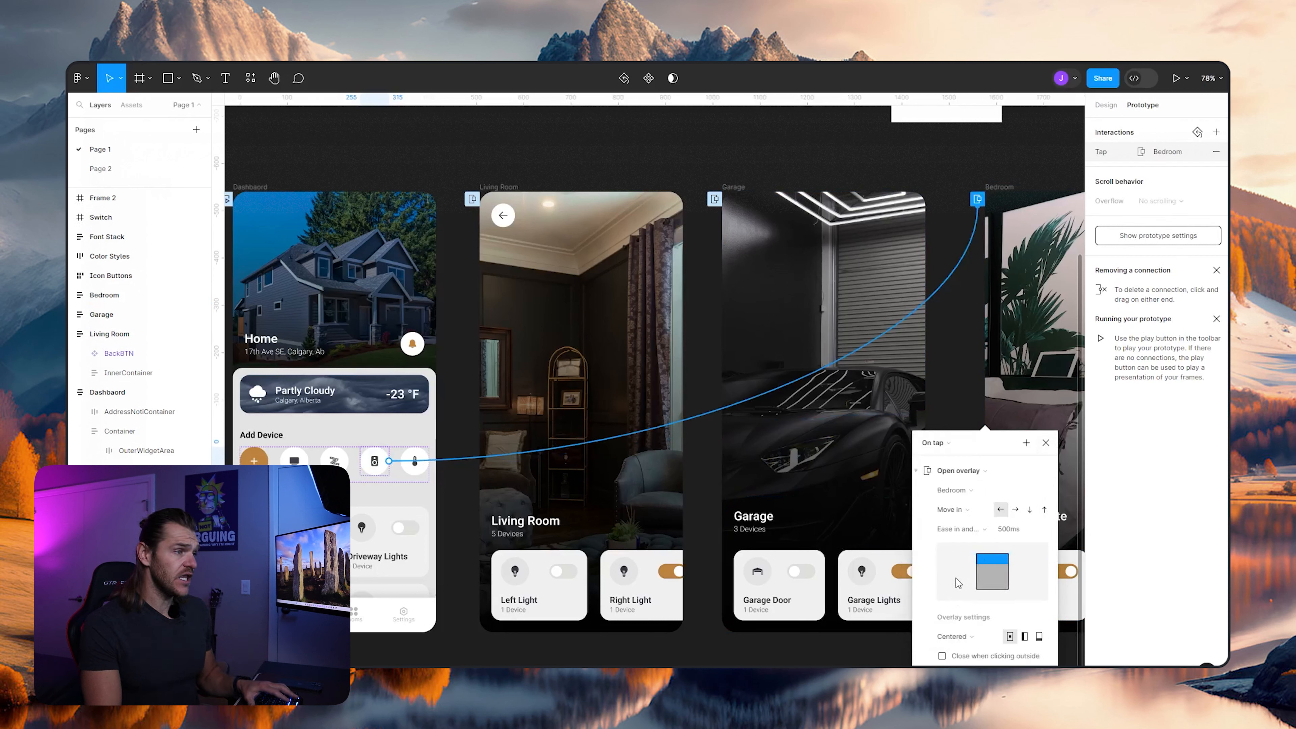
- Keep the Bedroom overlay's Move in animation and set its direction to rightward, finishing the interaction settings
{"action": "left_click", "coordinate": [959, 515]}
{"action": "left_click", "coordinate": [959, 513]}
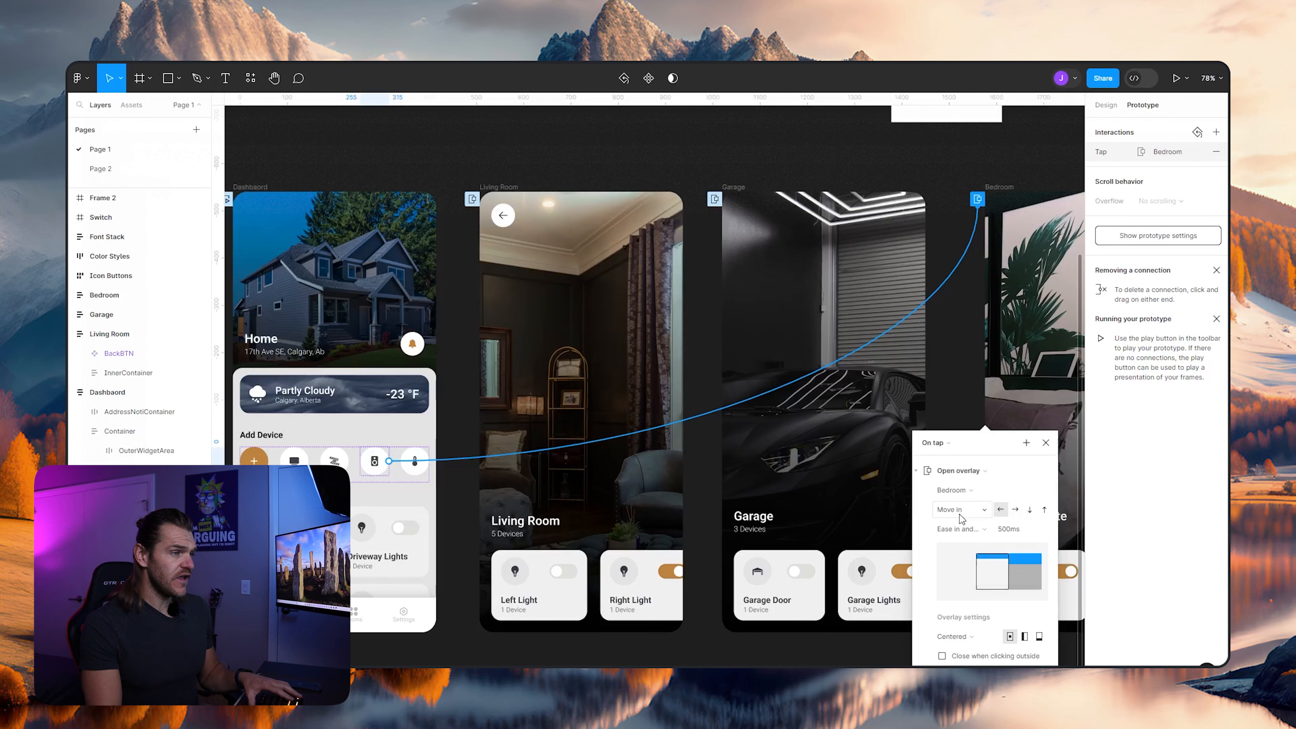
{"action": "left_click", "coordinate": [1016, 510]}
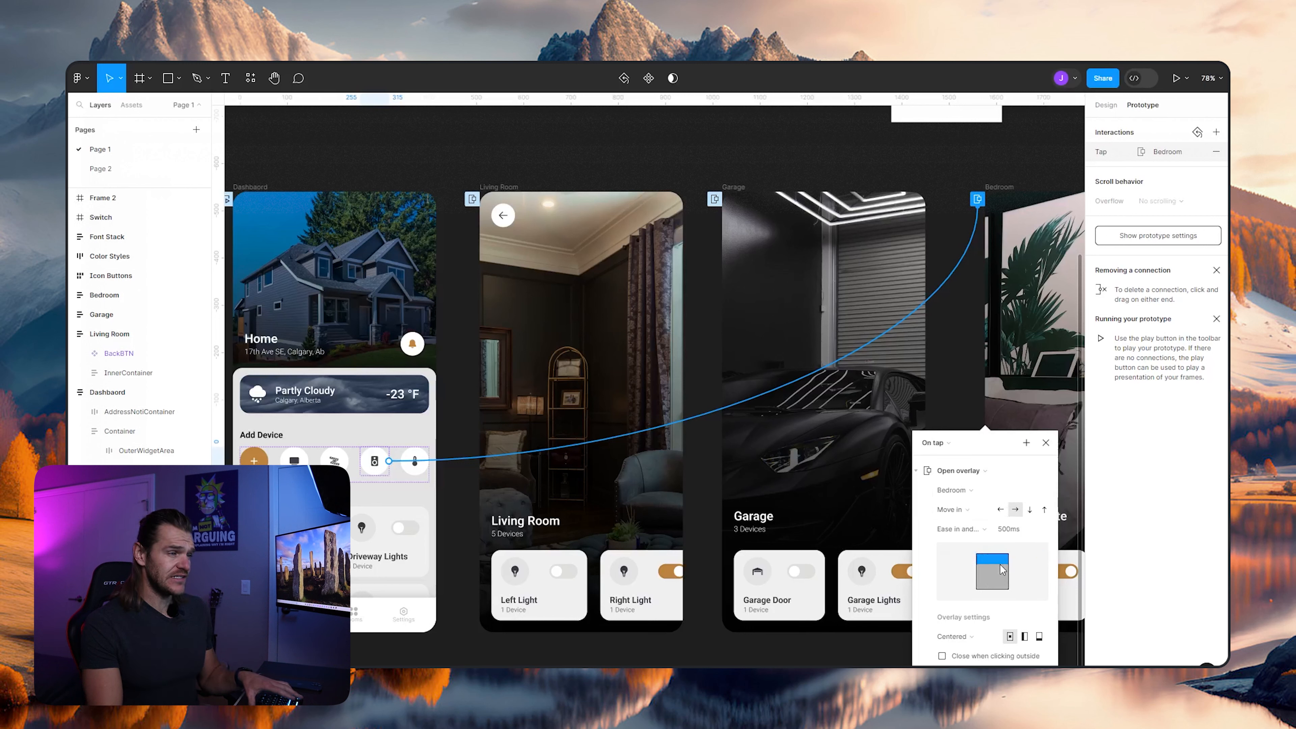
{"action": "left_click", "coordinate": [1046, 444]}
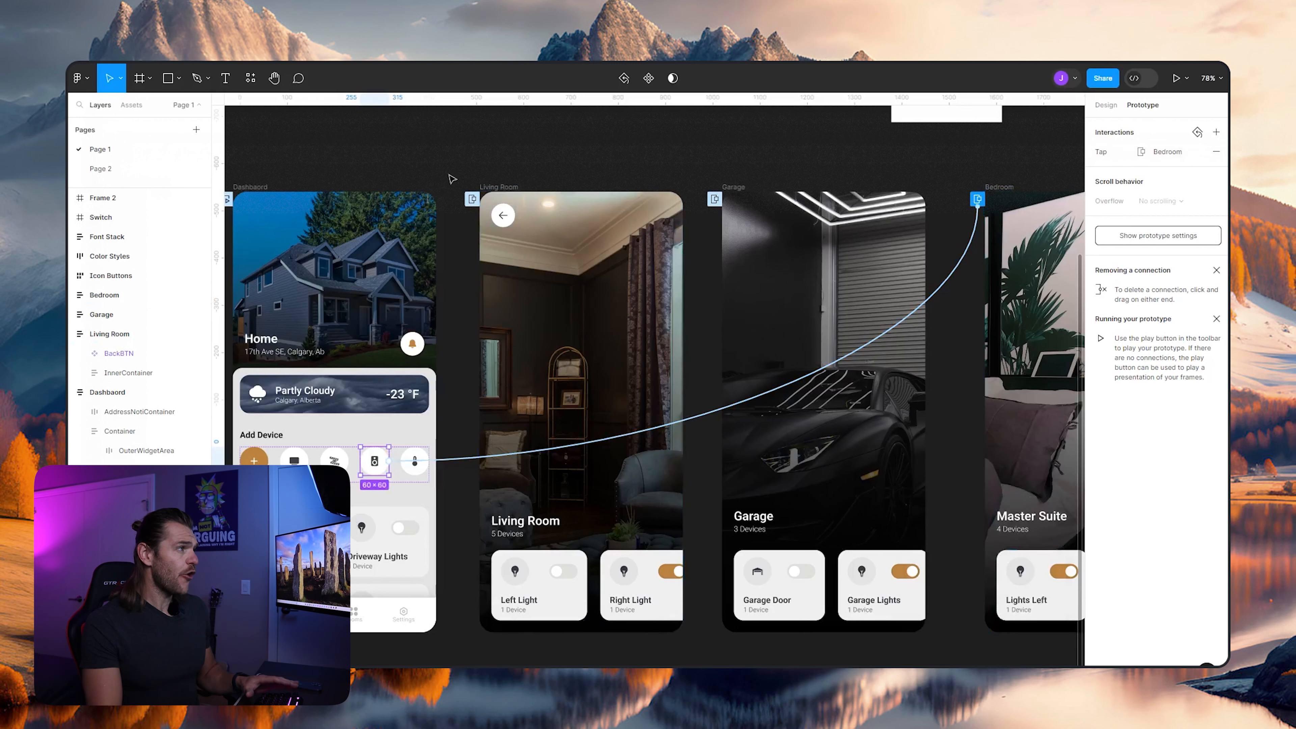
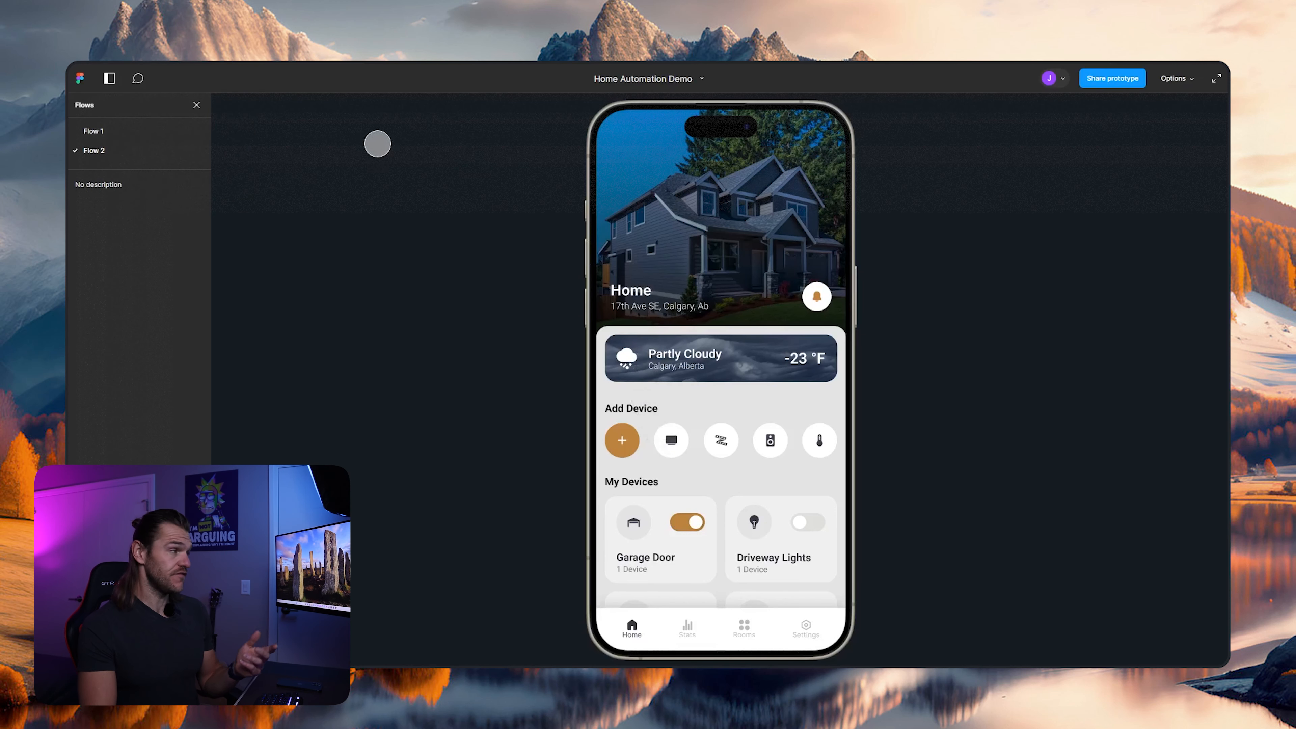
- Connect the Living Room's back button to the Dashboard with an on-tap Open overlay interaction
{"action": "left_click", "coordinate": [245, 54]}
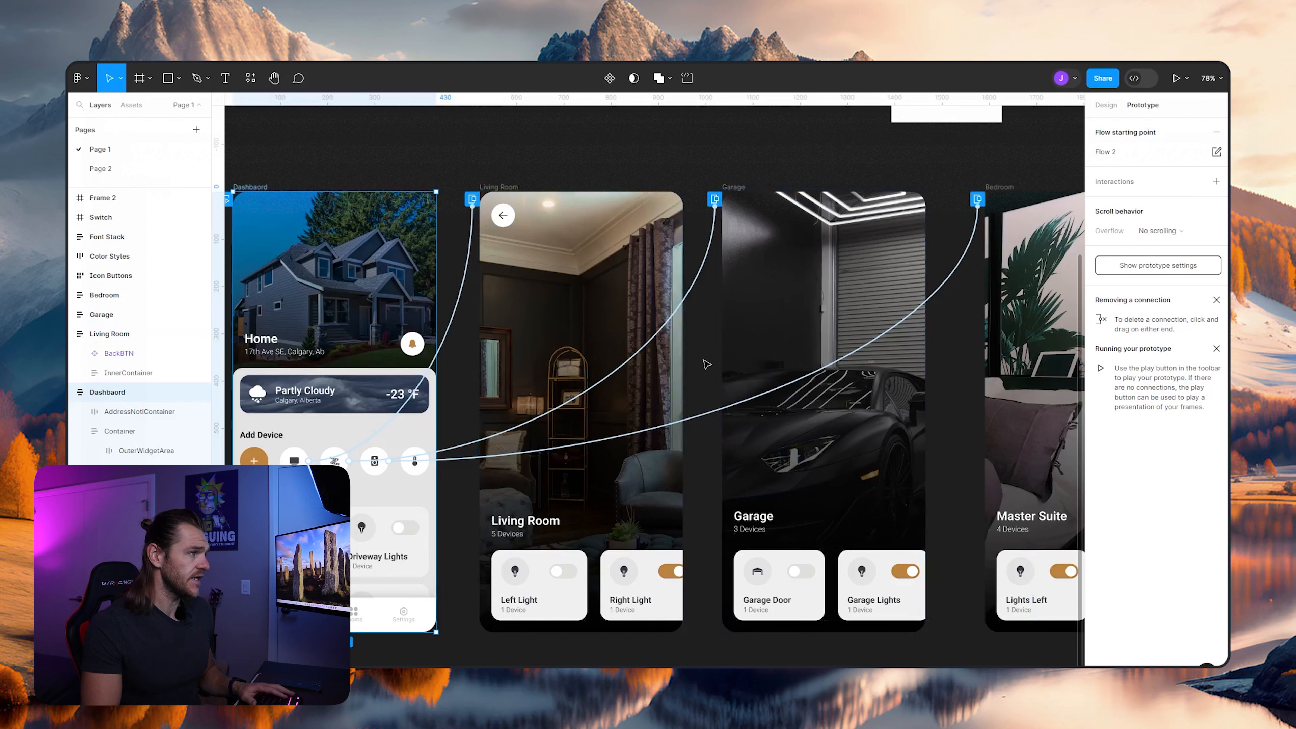
{"action": "left_click", "coordinate": [503, 224]}
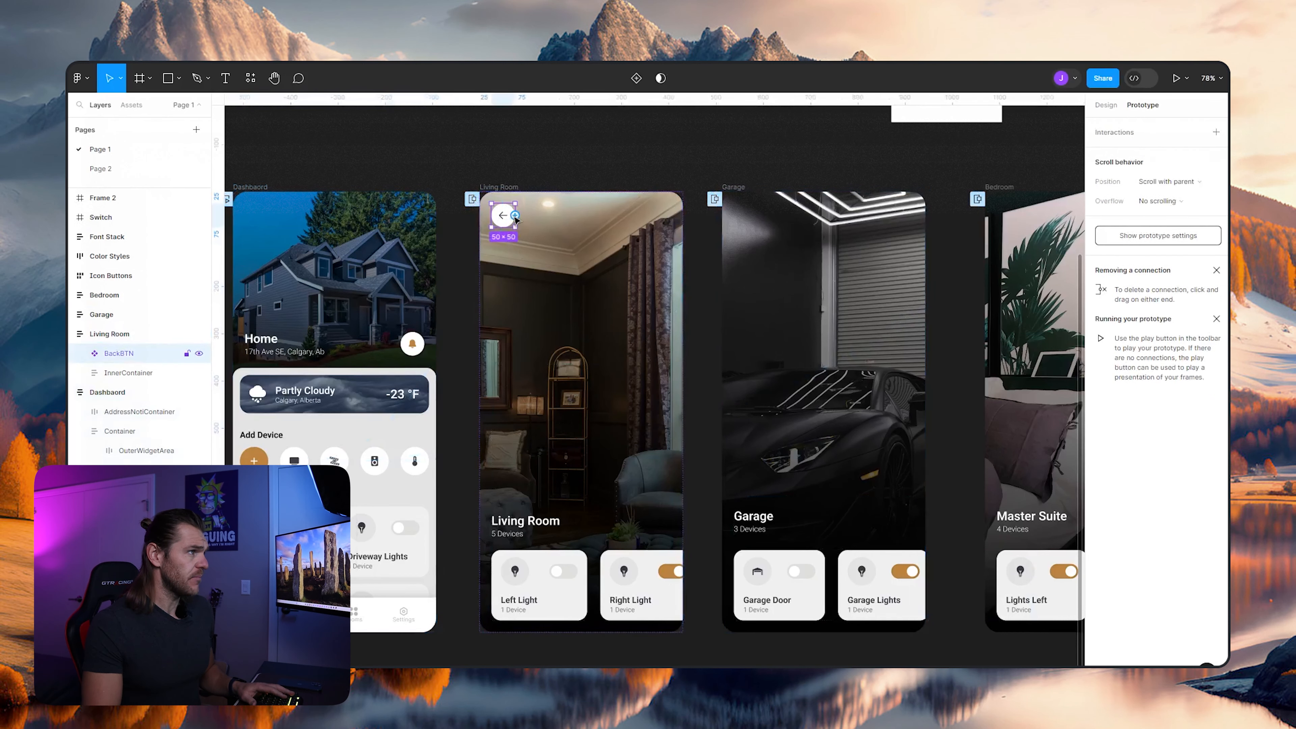
{"action": "left_click_drag", "start_coordinate": [516, 219], "coordinate": [388, 418]}
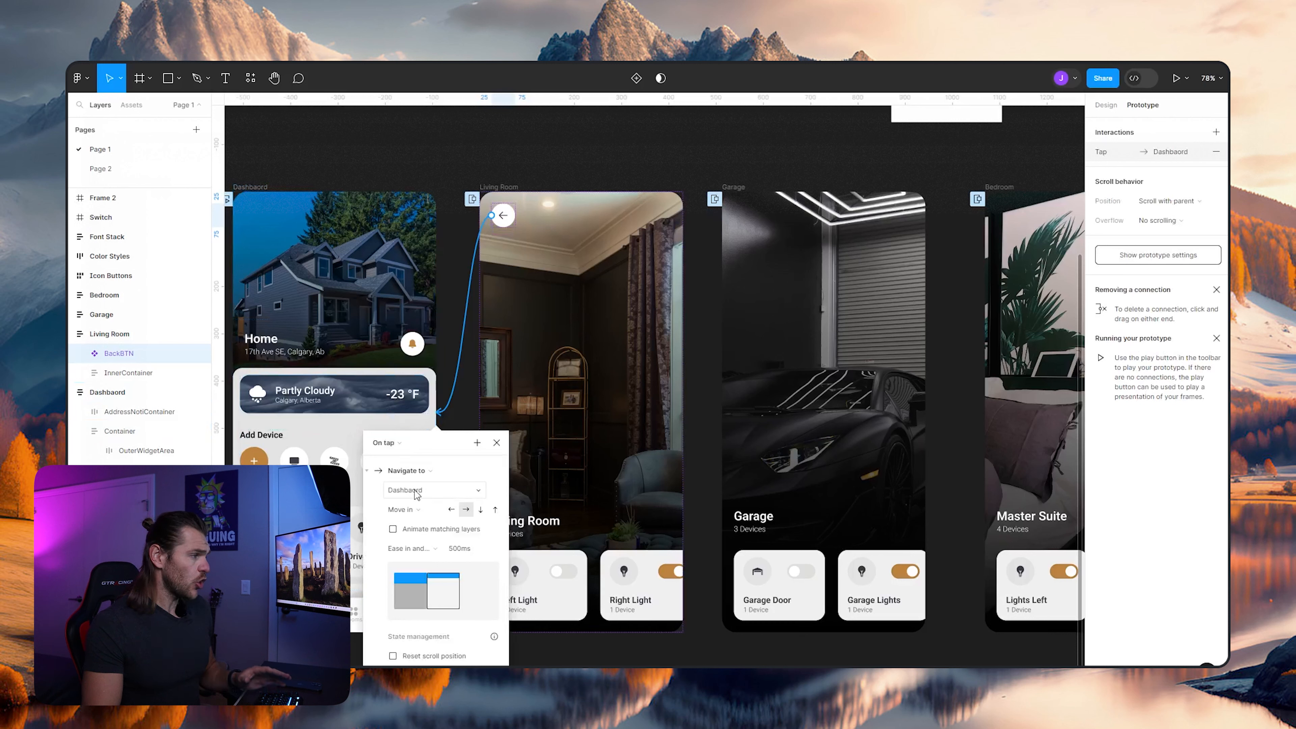
{"action": "left_click", "coordinate": [417, 515]}
{"action": "left_click", "coordinate": [417, 516]}
{"action": "left_click", "coordinate": [422, 471]}
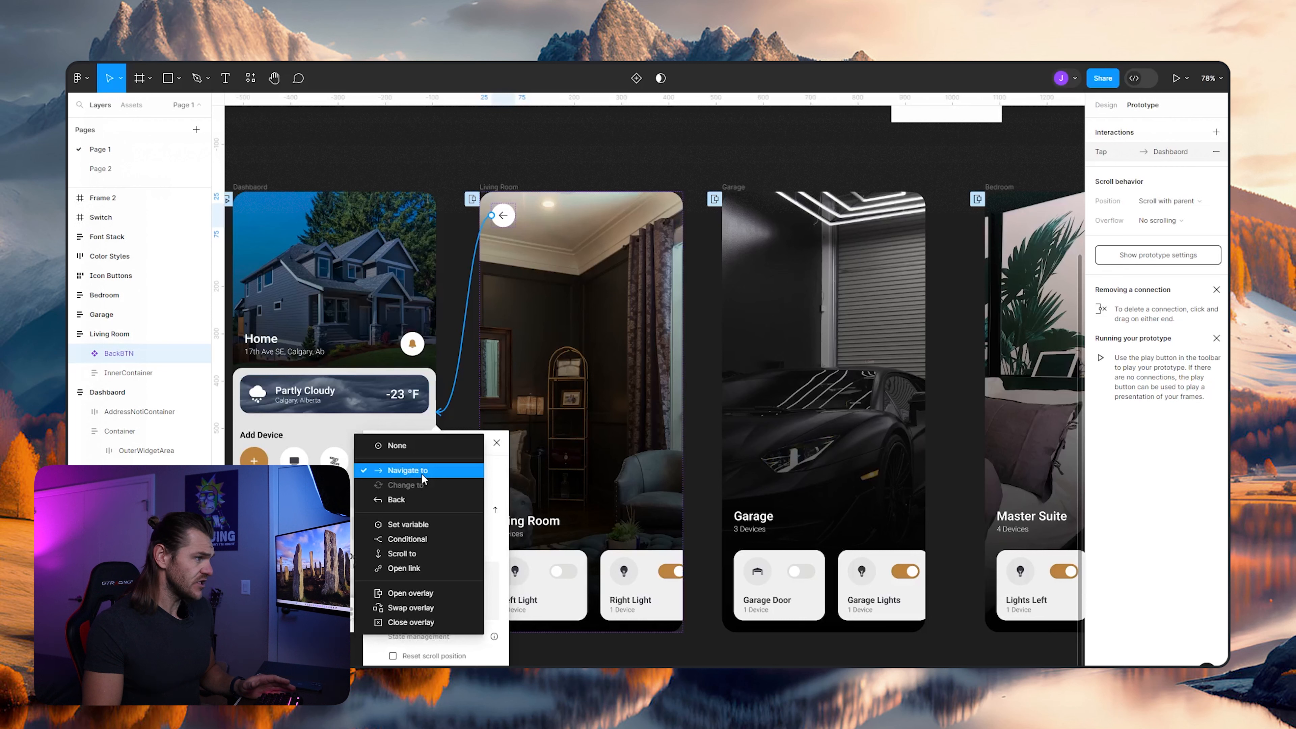
{"action": "left_click", "coordinate": [427, 594]}
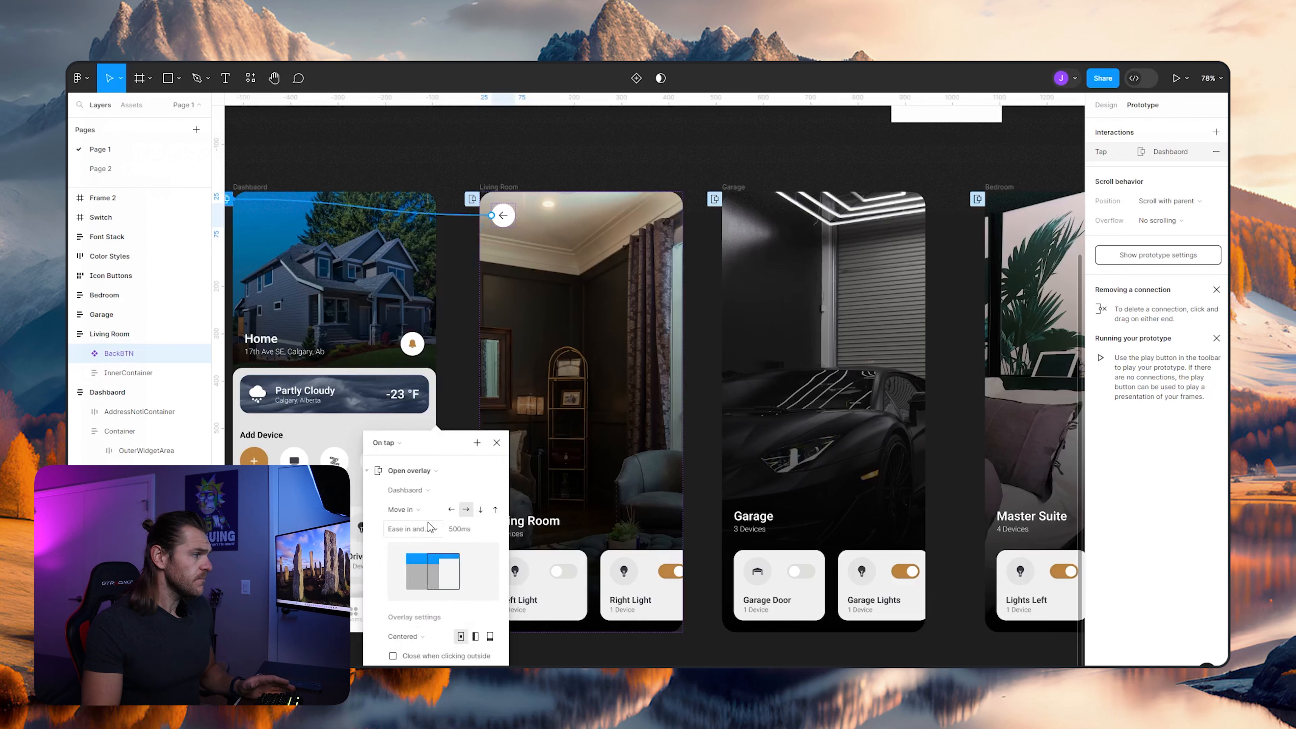
- Set the back button overlay's Move in direction to downward and test it between Dashboard and Living Room in the prototype preview
{"action": "left_click", "coordinate": [482, 510]}
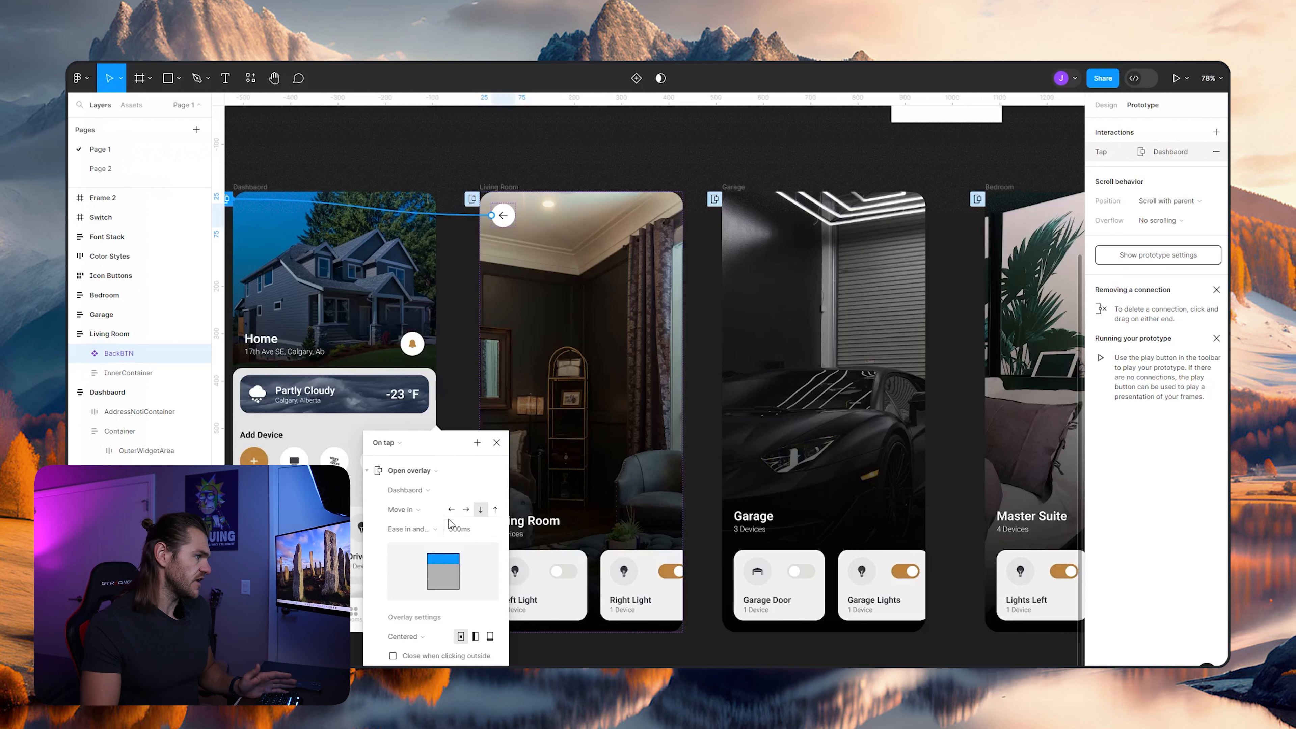
{"action": "left_click", "coordinate": [496, 443]}
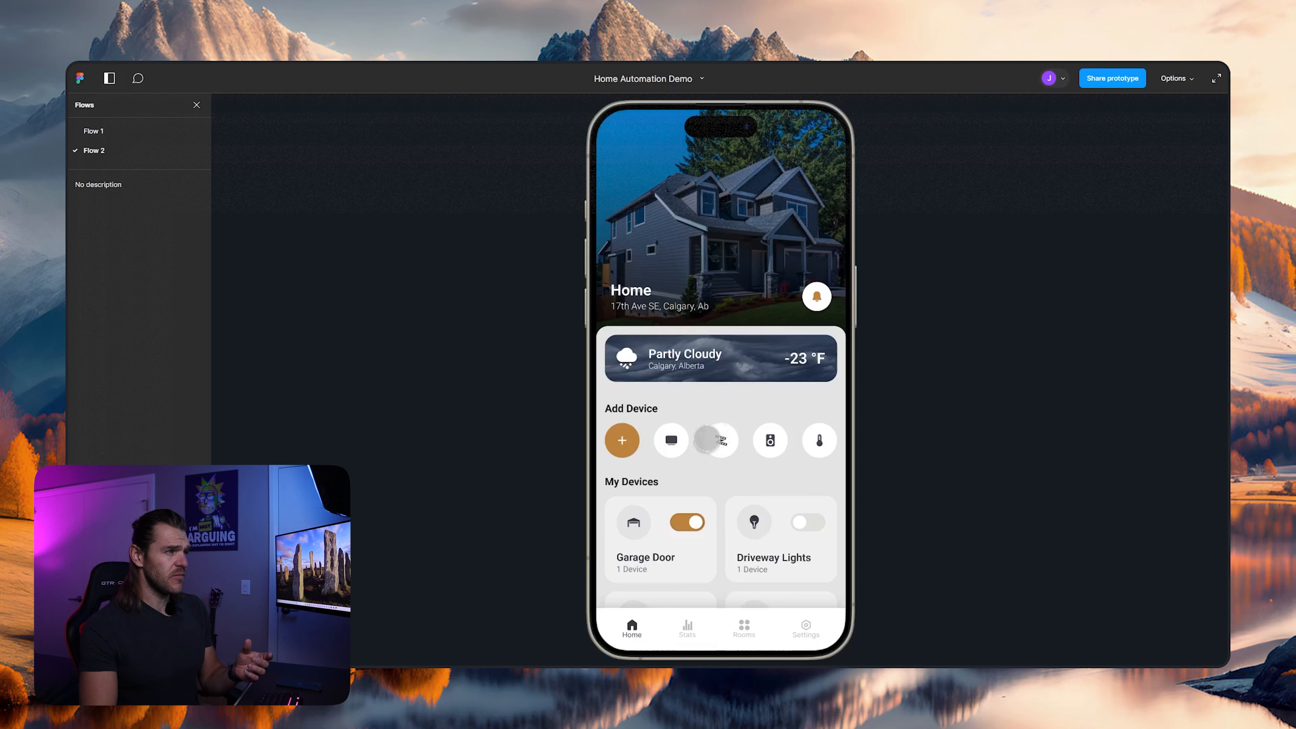
{"action": "left_click", "coordinate": [680, 438]}
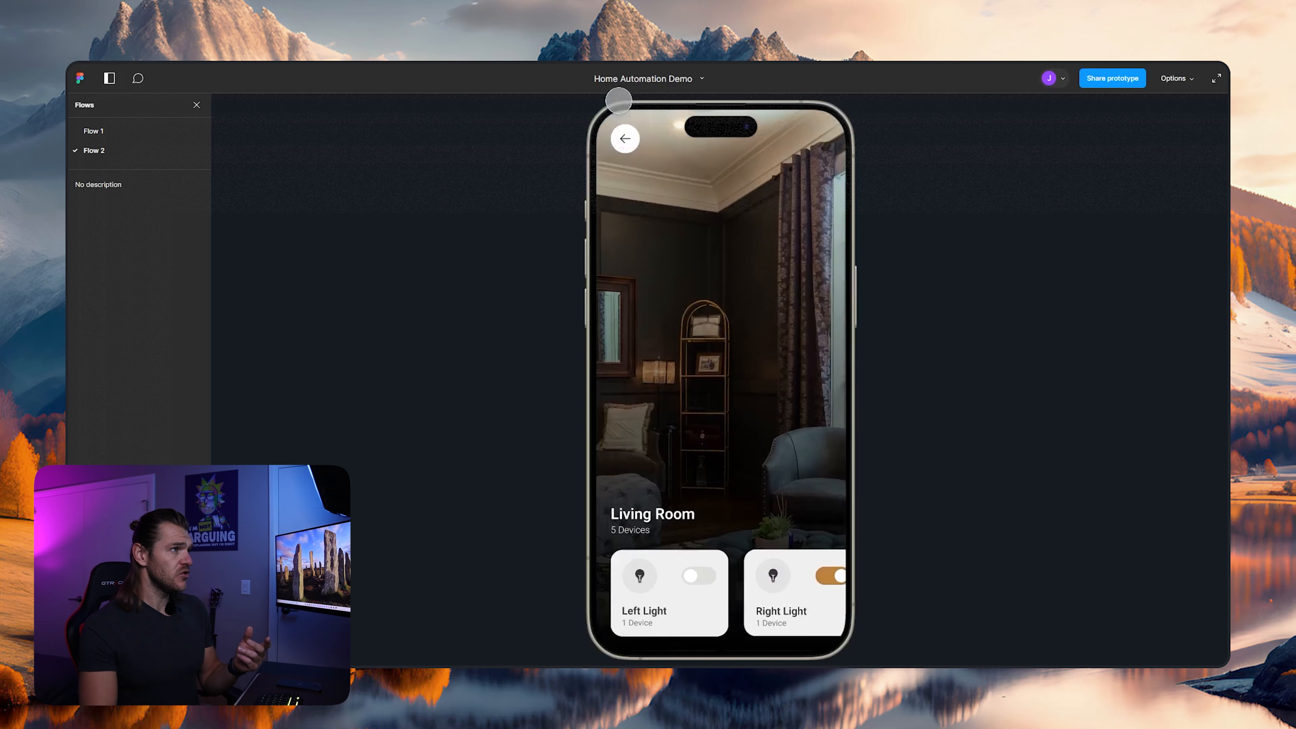
{"action": "left_click", "coordinate": [632, 135]}
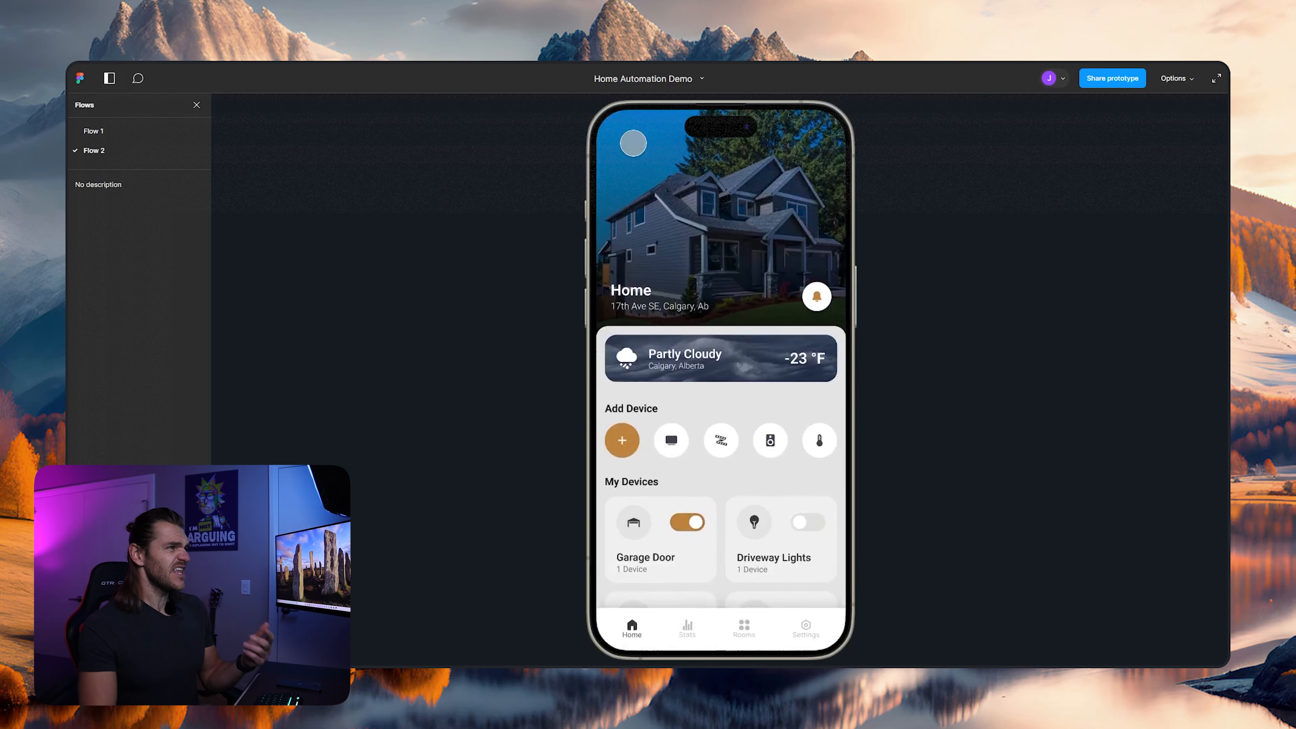
{"action": "left_click", "coordinate": [664, 445]}
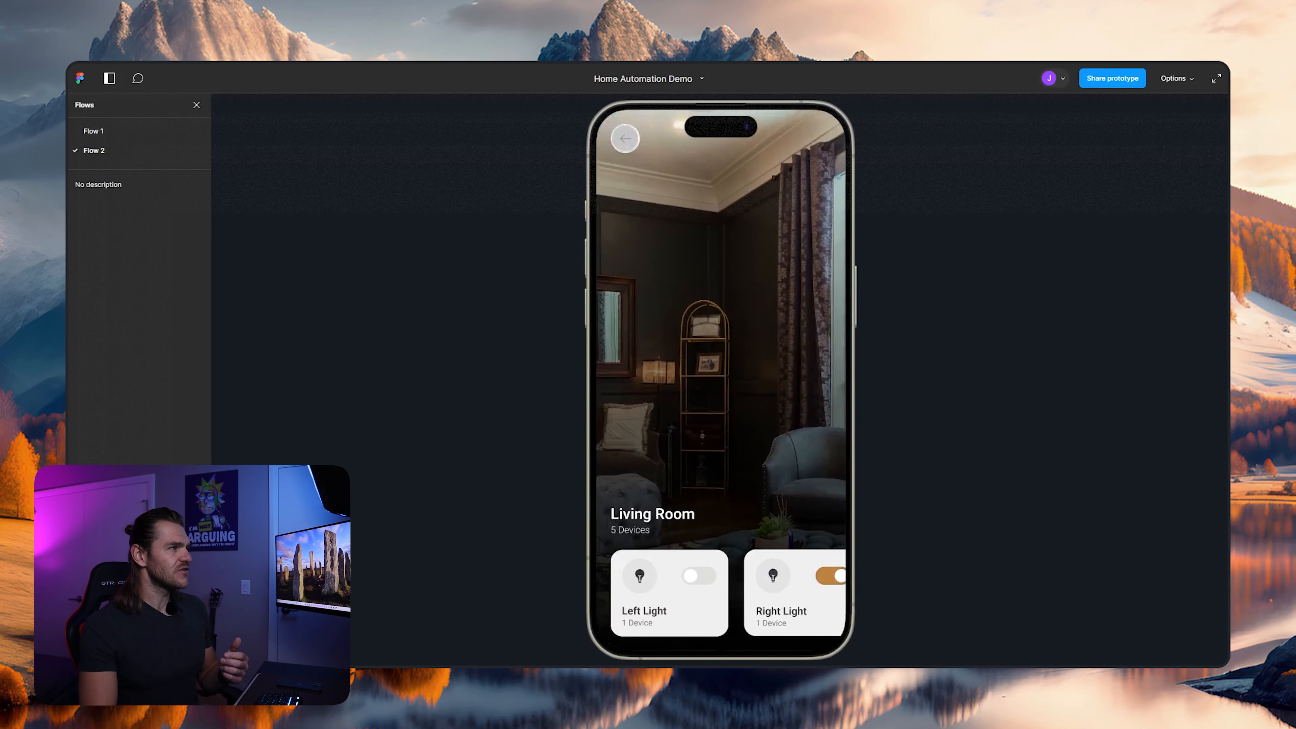
{"action": "left_click", "coordinate": [625, 138]}
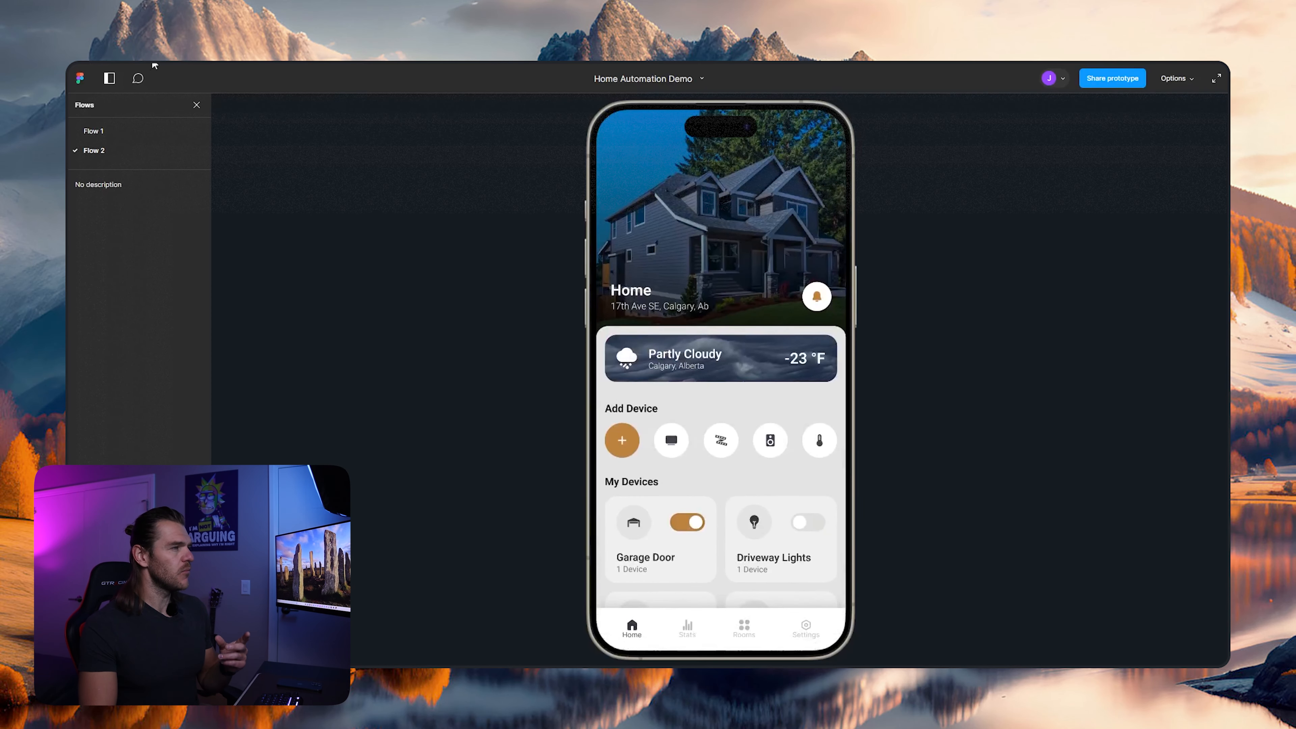
- Change the back button overlay's Move in direction to leftward and test the return to the Dashboard in the prototype preview
{"action": "left_click", "coordinate": [155, 66]}
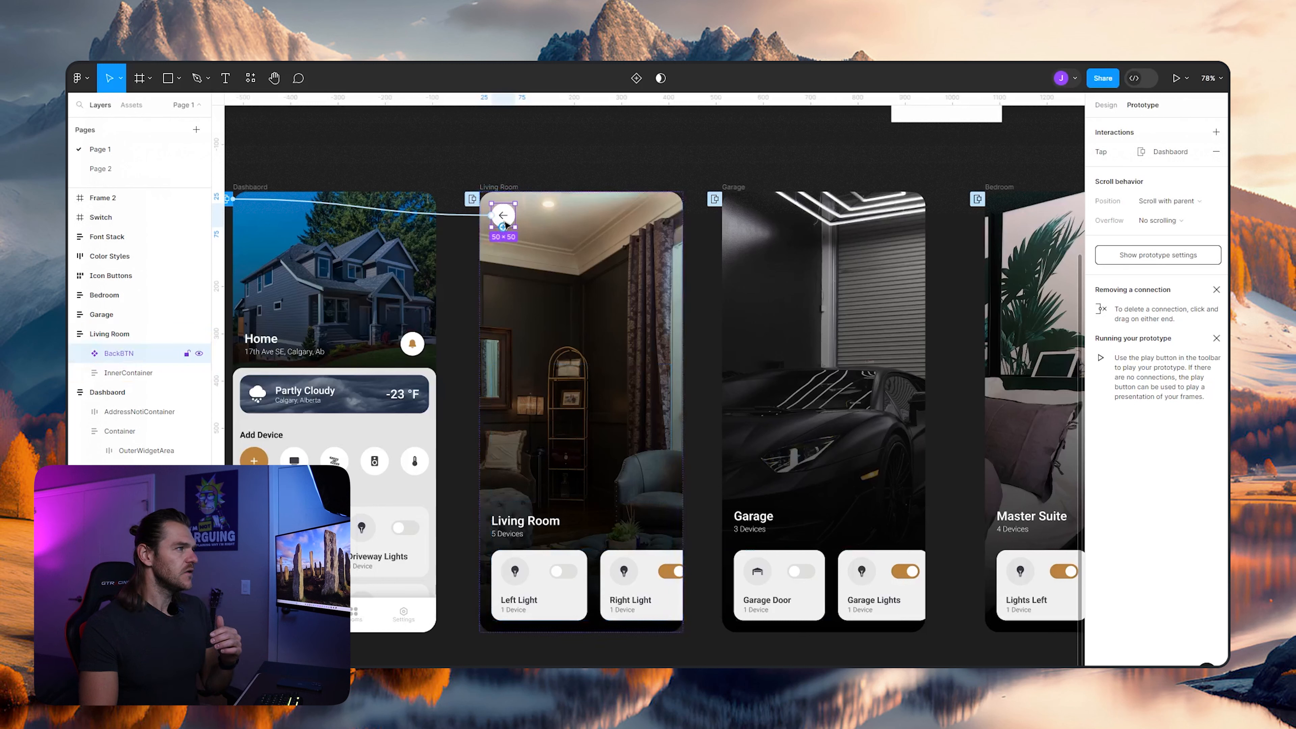
{"action": "left_click", "coordinate": [469, 217]}
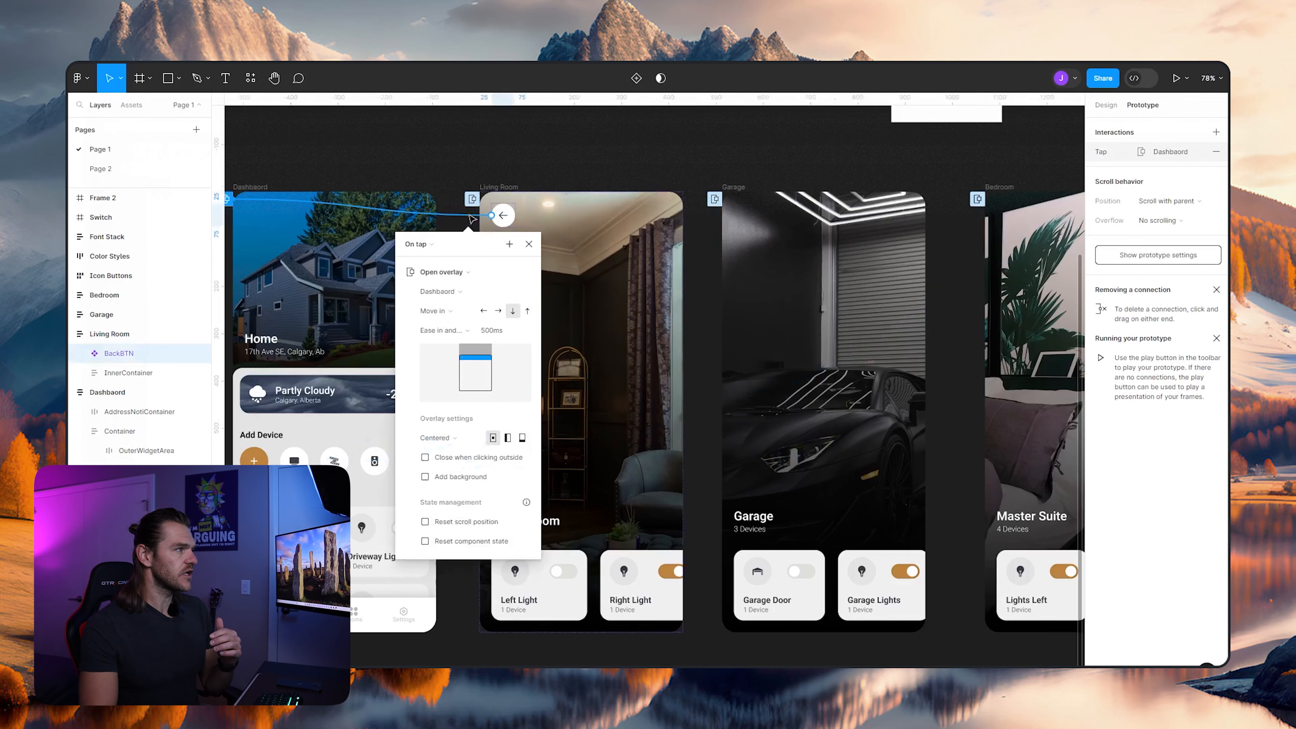
{"action": "left_click", "coordinate": [483, 312]}
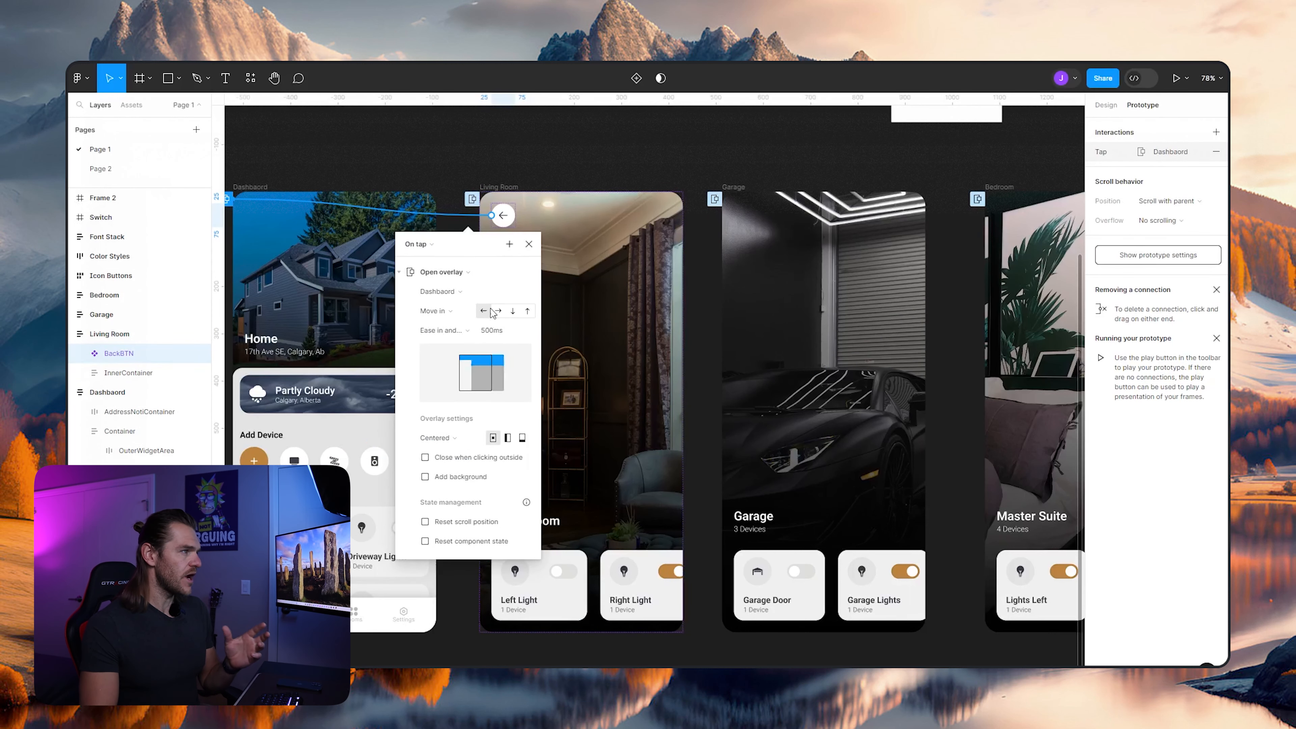
{"action": "key", "text": "Escape"}
{"action": "left_click", "coordinate": [289, 65]}
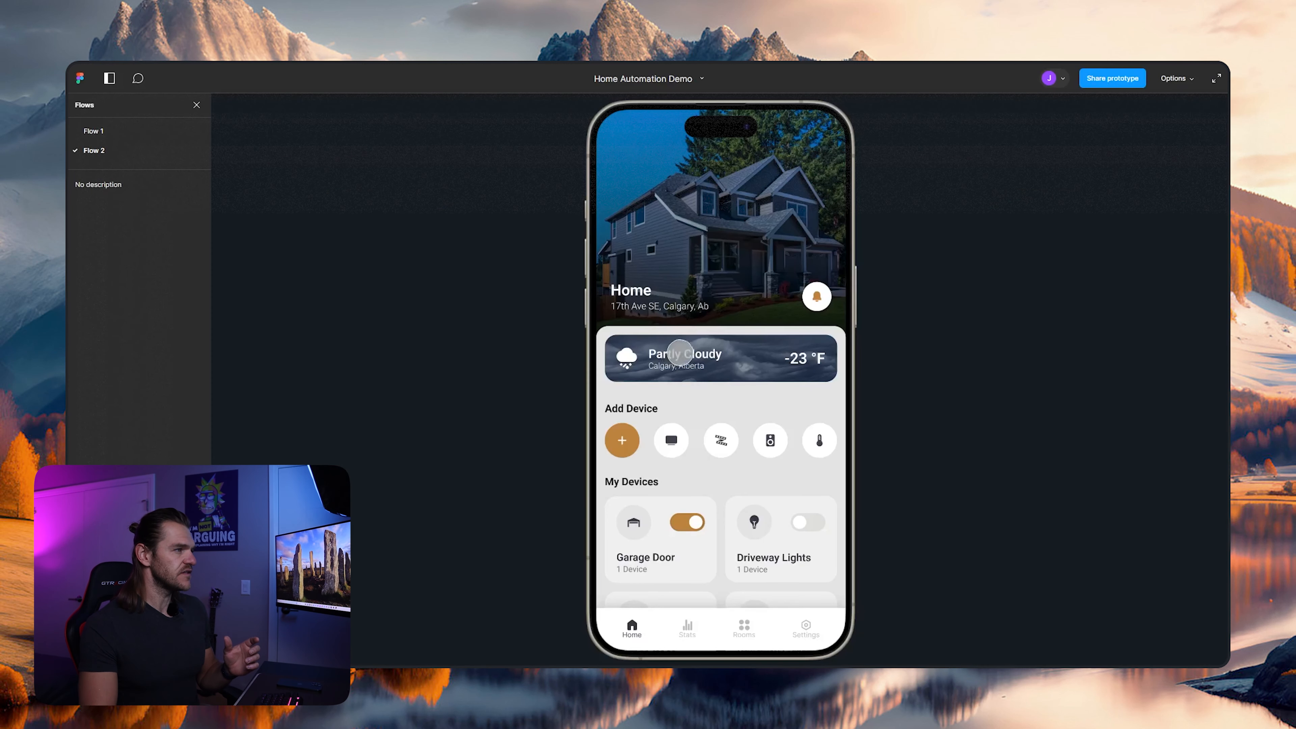
{"action": "left_click", "coordinate": [648, 244]}
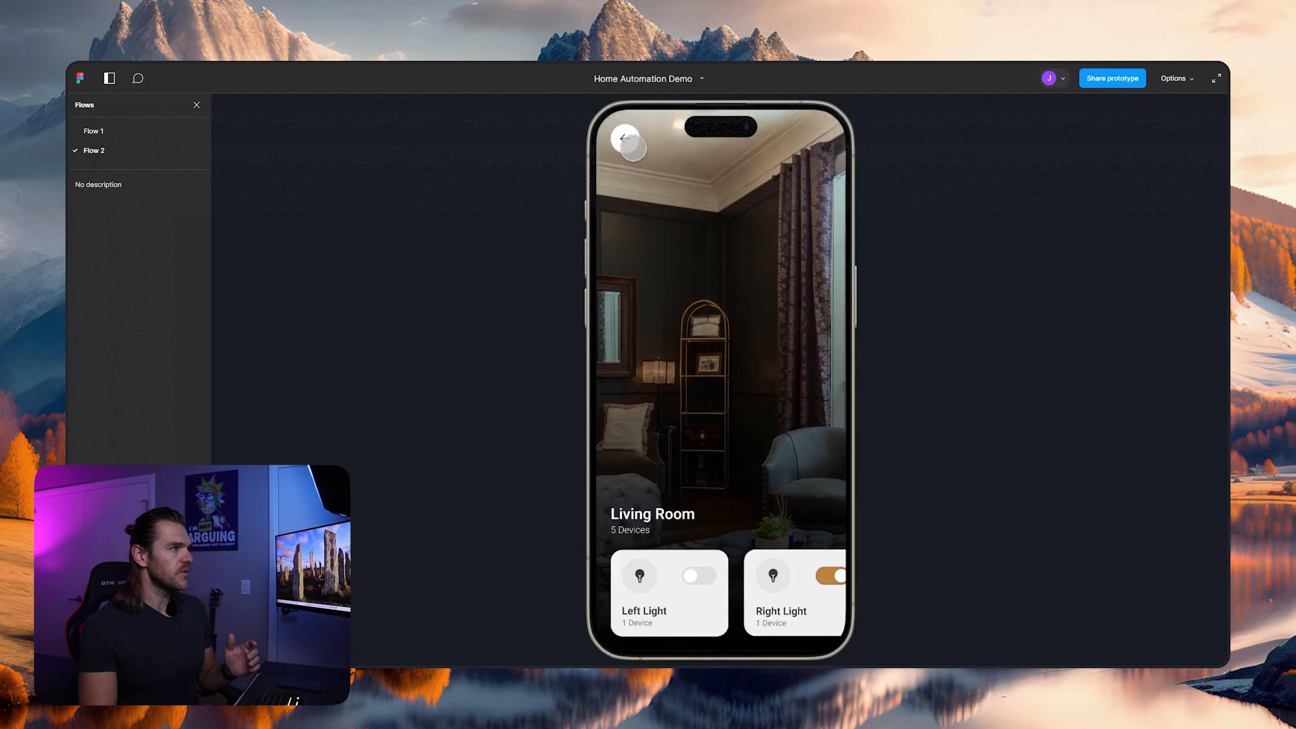
{"action": "left_click", "coordinate": [625, 139]}
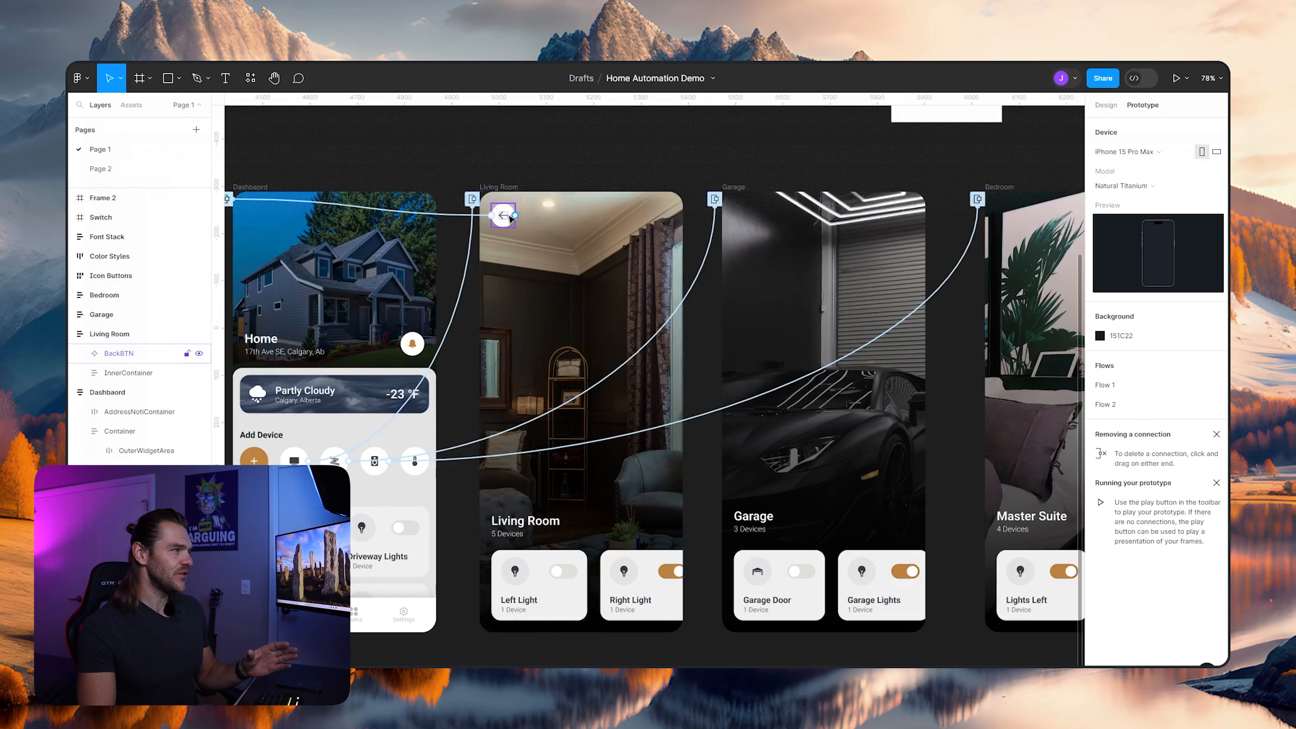
- Set the back button overlay's Move in direction to rightward and test the Living Room return in the prototype preview
{"action": "left_click", "coordinate": [392, 209]}
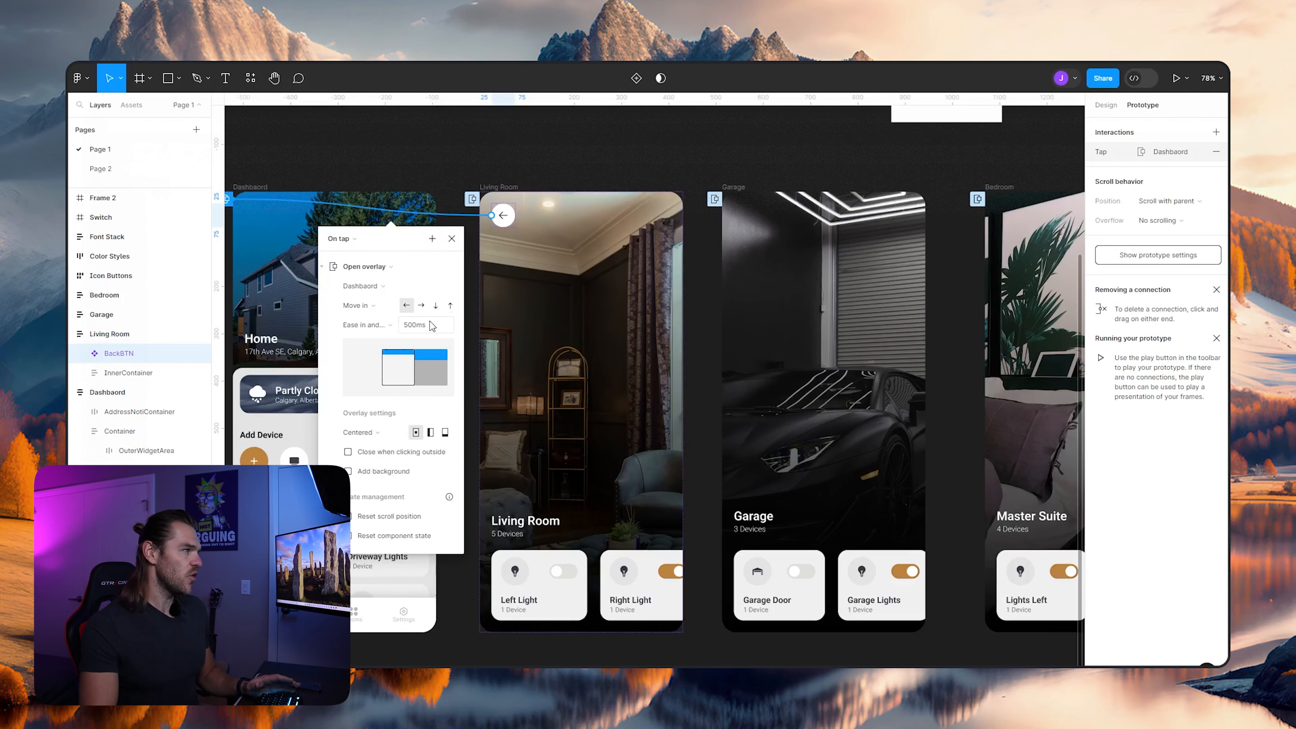
{"action": "left_click", "coordinate": [422, 305]}
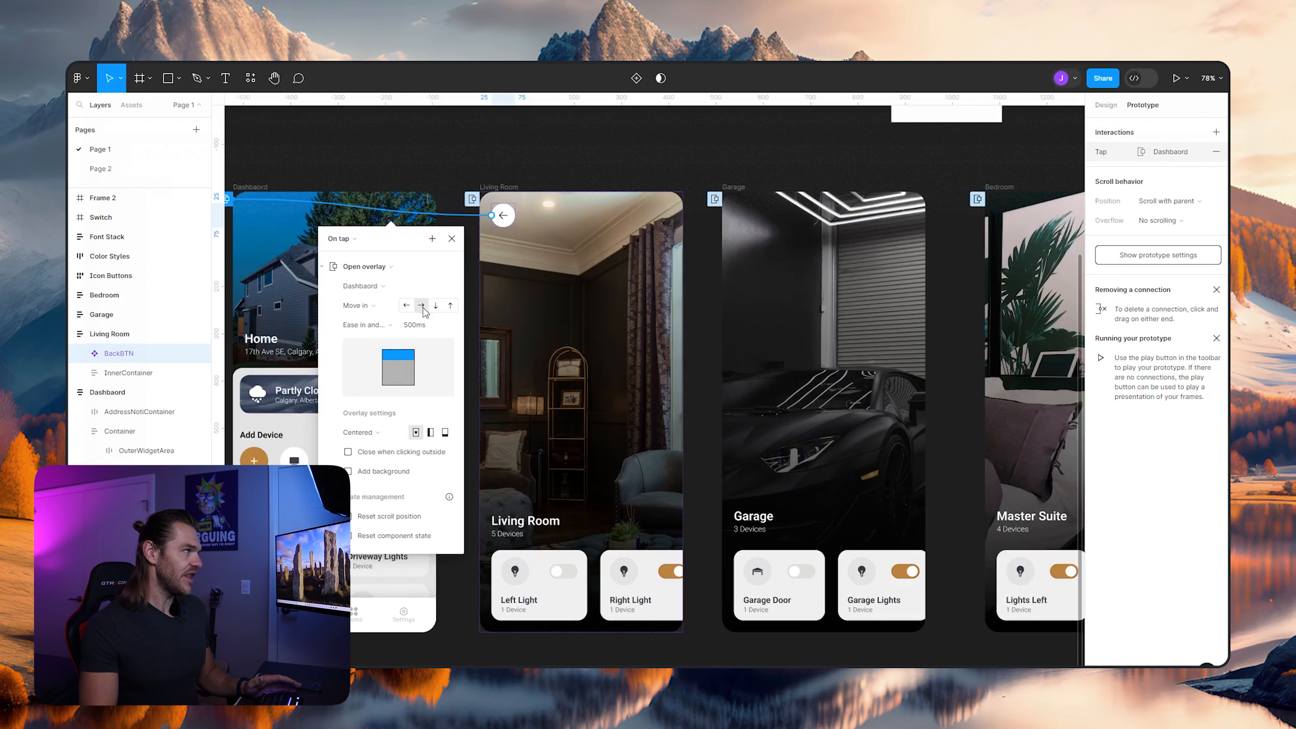
{"action": "key", "text": "ctrl+Tab"}
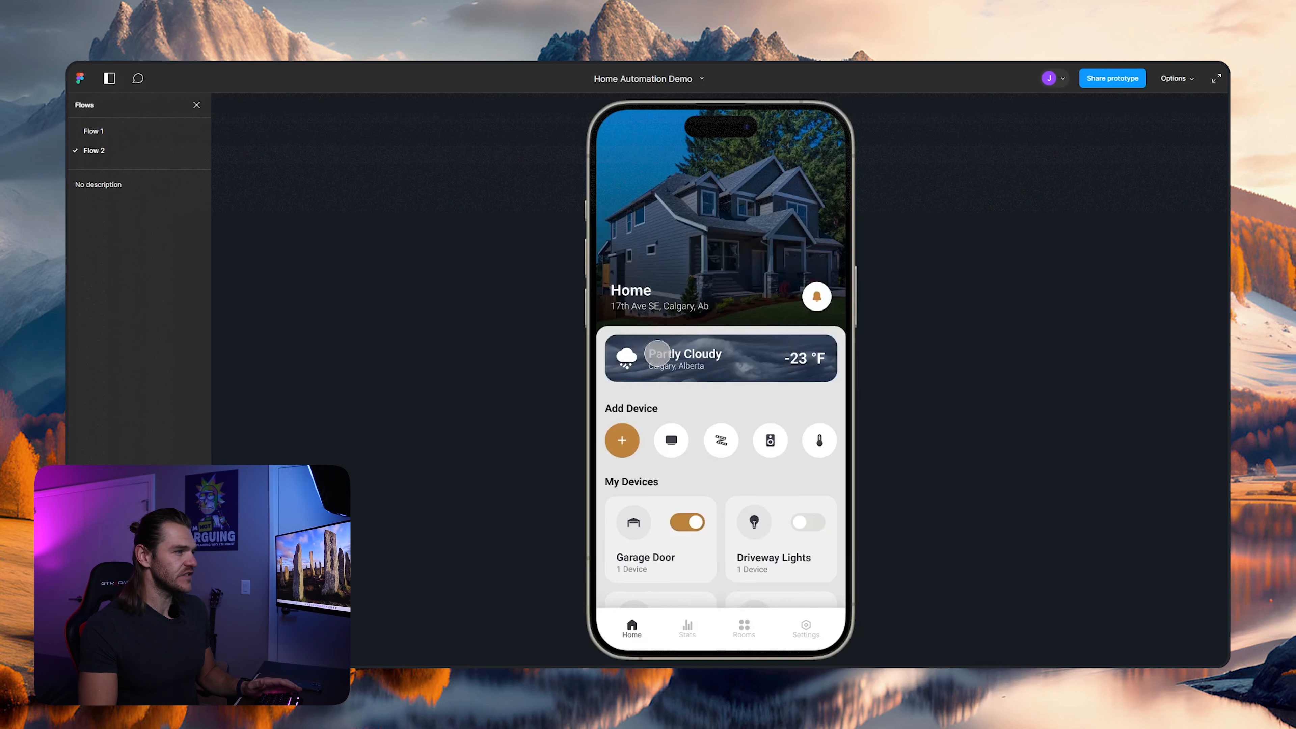
{"action": "left_click", "coordinate": [680, 438]}
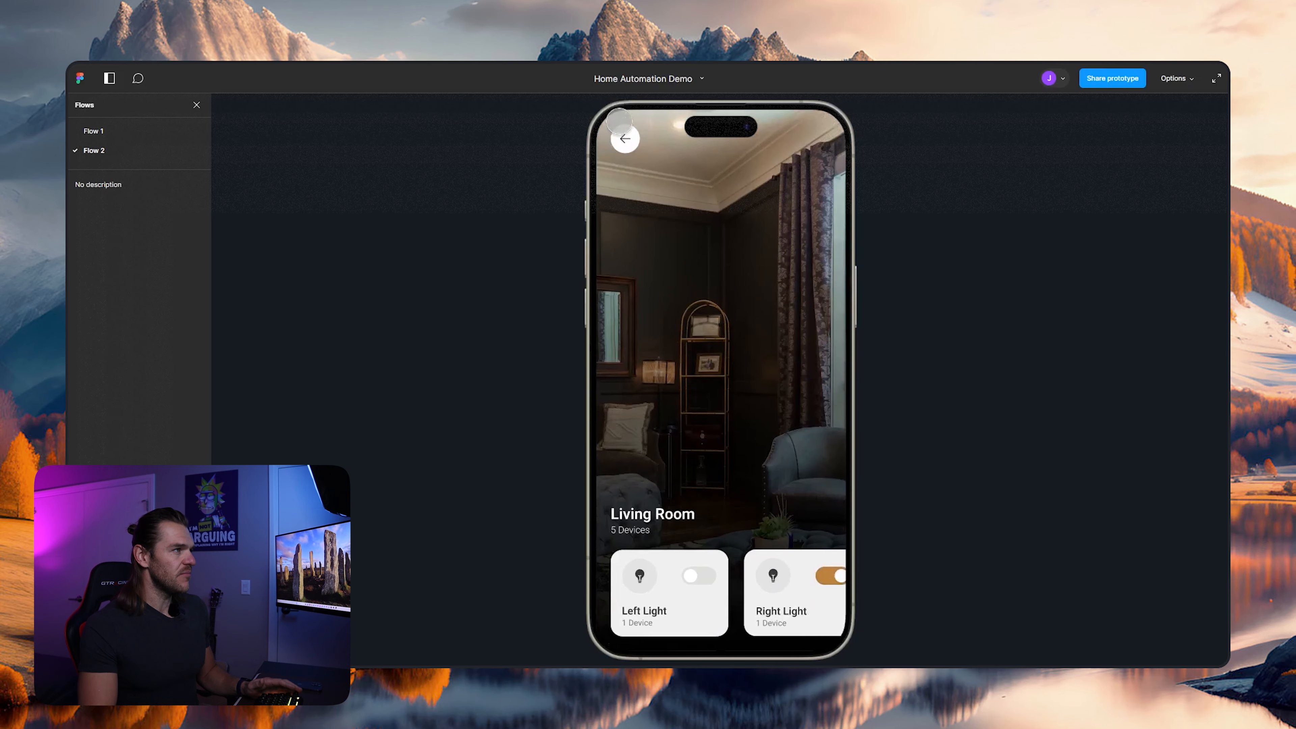
{"action": "left_click", "coordinate": [626, 137]}
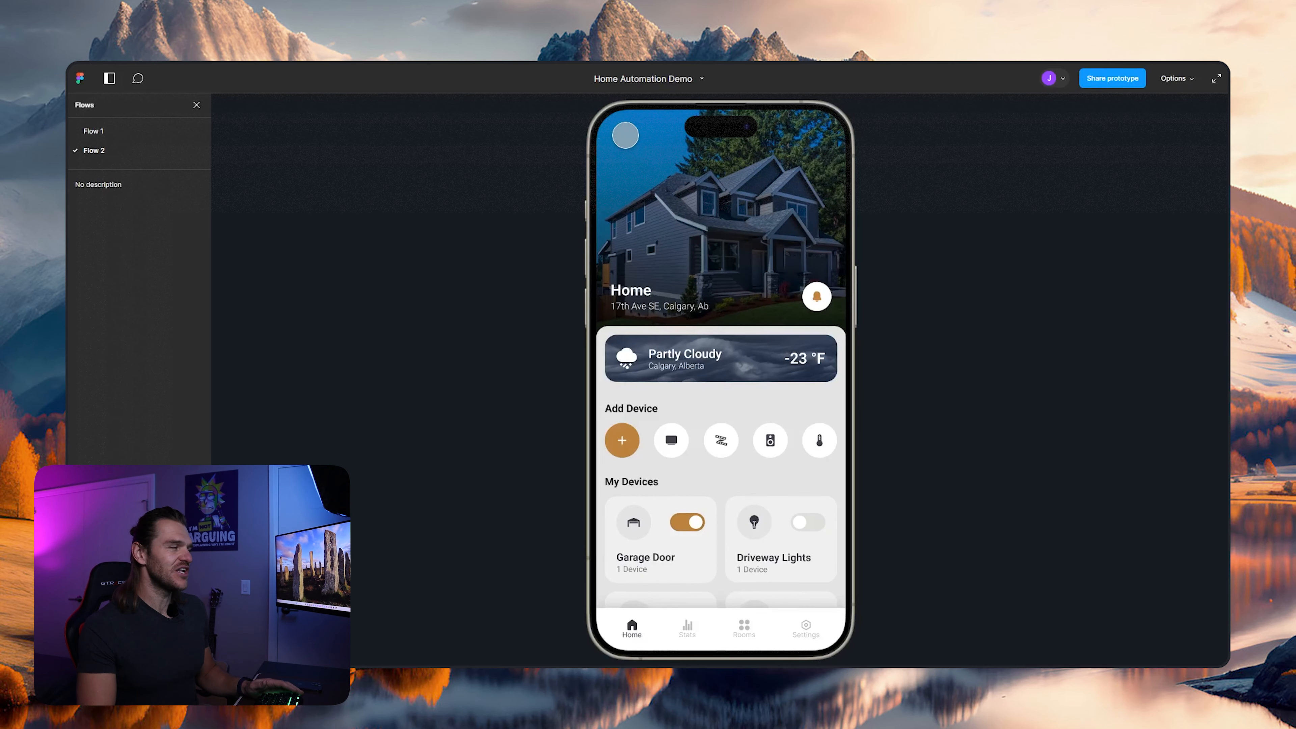
{"action": "key", "text": "ctrl+Tab"}
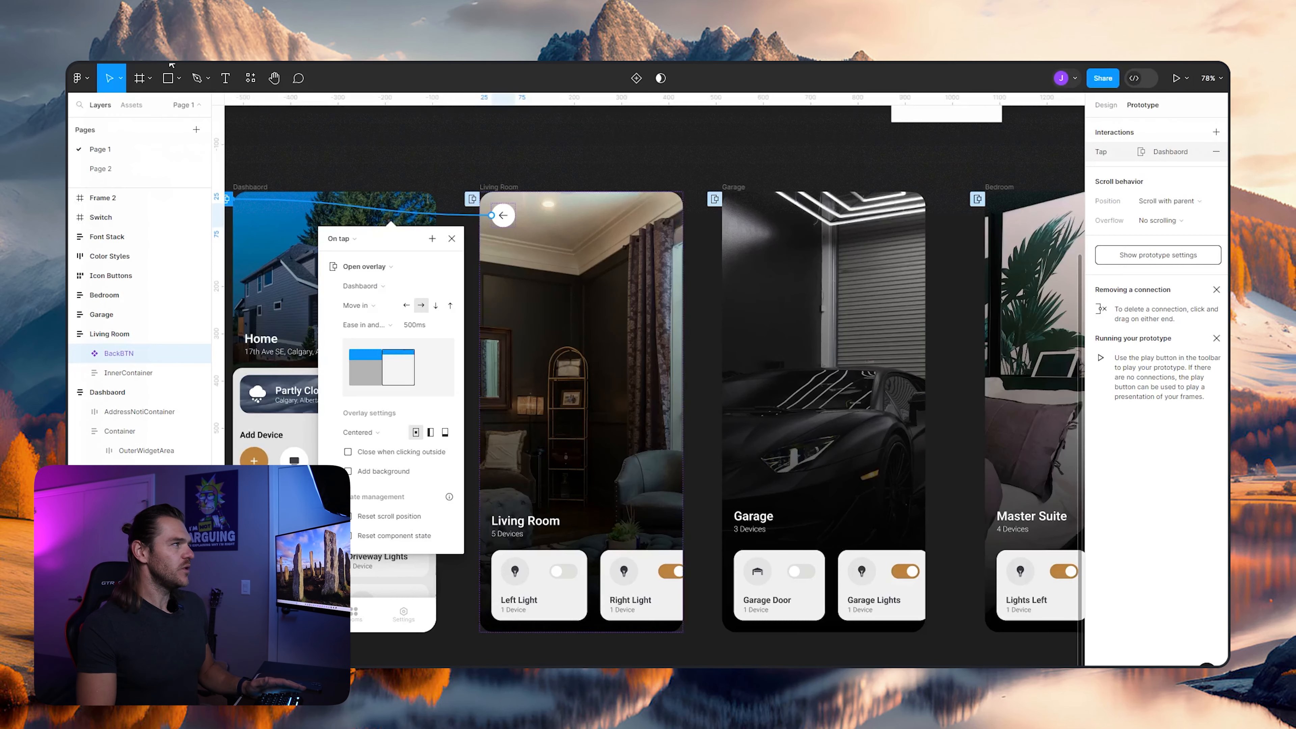
{"action": "key", "text": "Escape"}
- Insert instances of the BackBTN component from the local assets into the Garage and Bedroom frames
{"action": "left_click", "coordinate": [503, 217]}
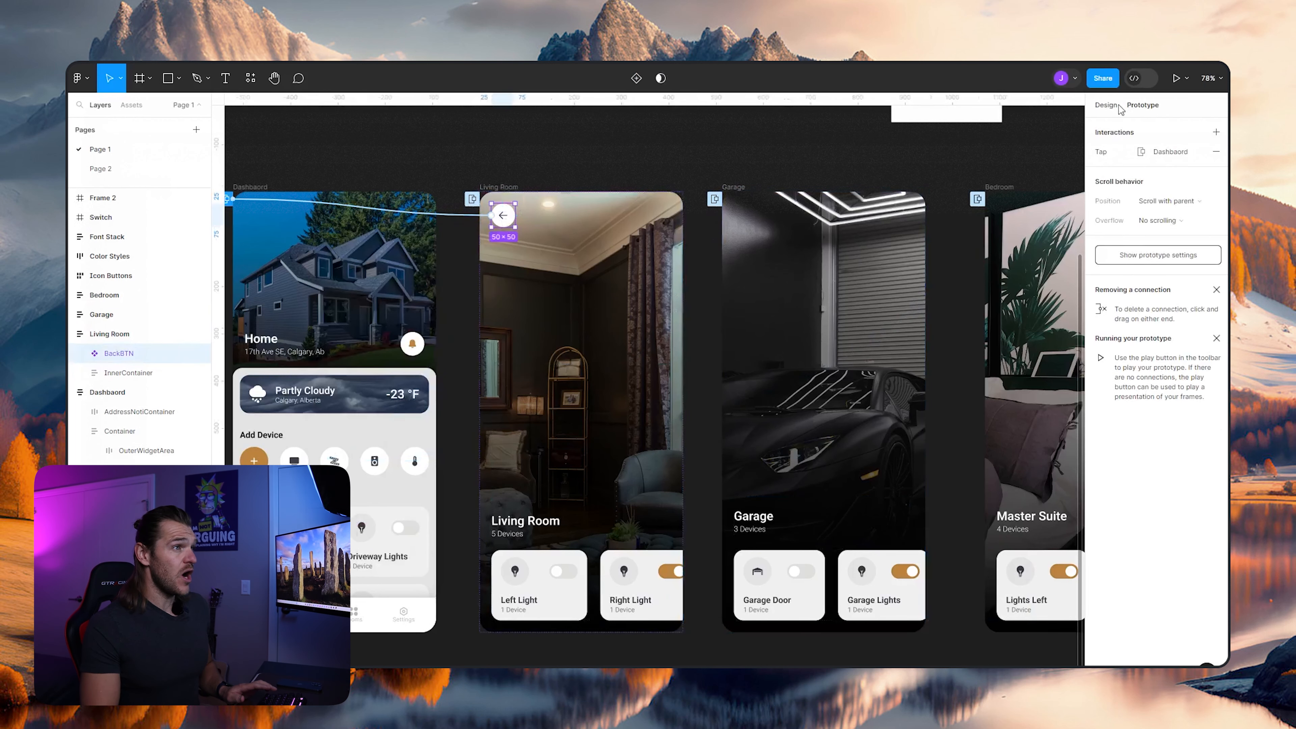
{"action": "left_click", "coordinate": [1106, 105]}
{"action": "left_click_drag", "start_coordinate": [813, 154], "coordinate": [666, 179]}
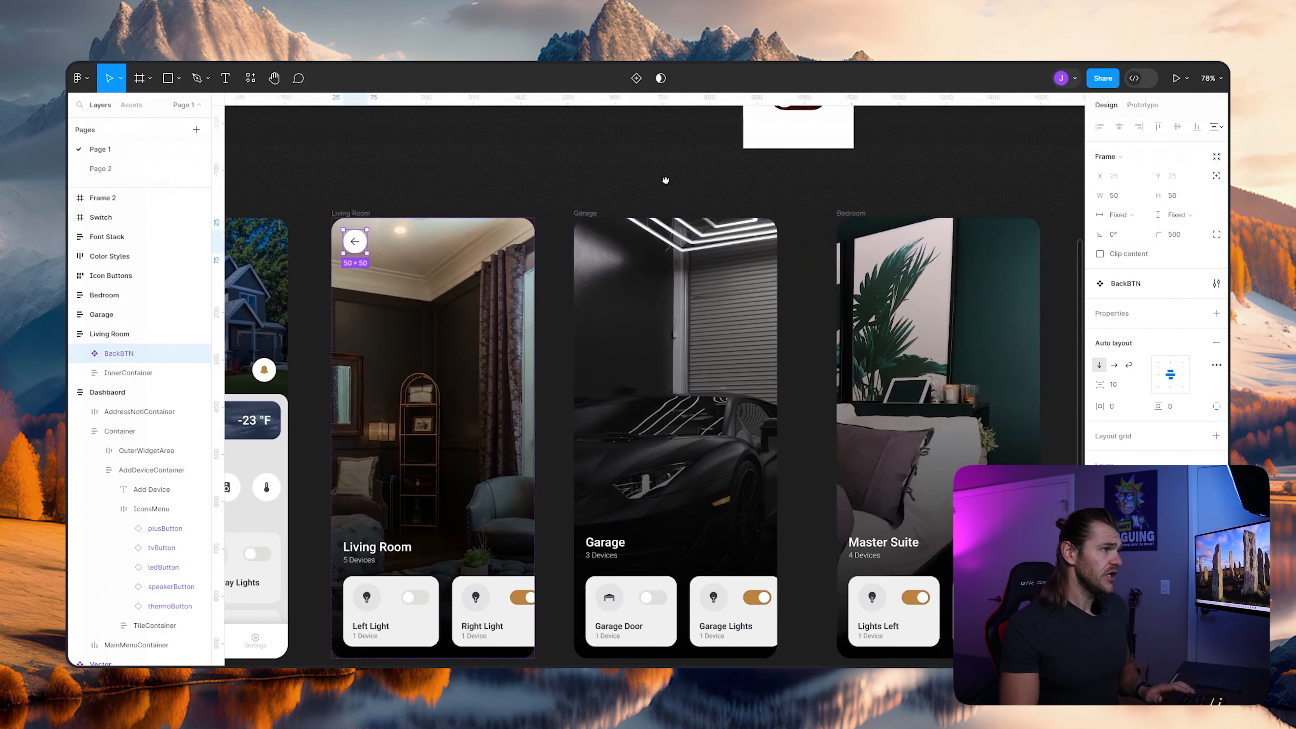
{"action": "left_click", "coordinate": [632, 431]}
{"action": "left_click", "coordinate": [132, 106]}
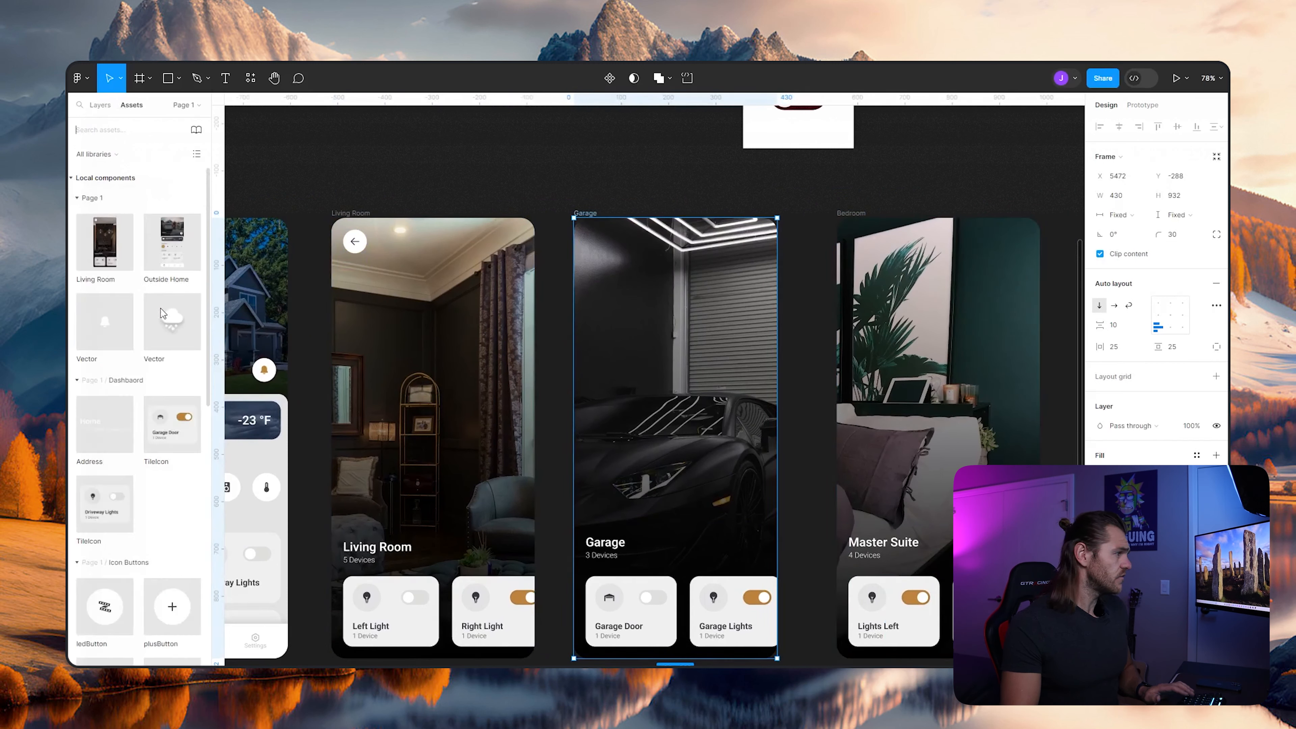
{"action": "scroll", "coordinate": [149, 346], "scroll_direction": "down", "scroll_amount": 10}
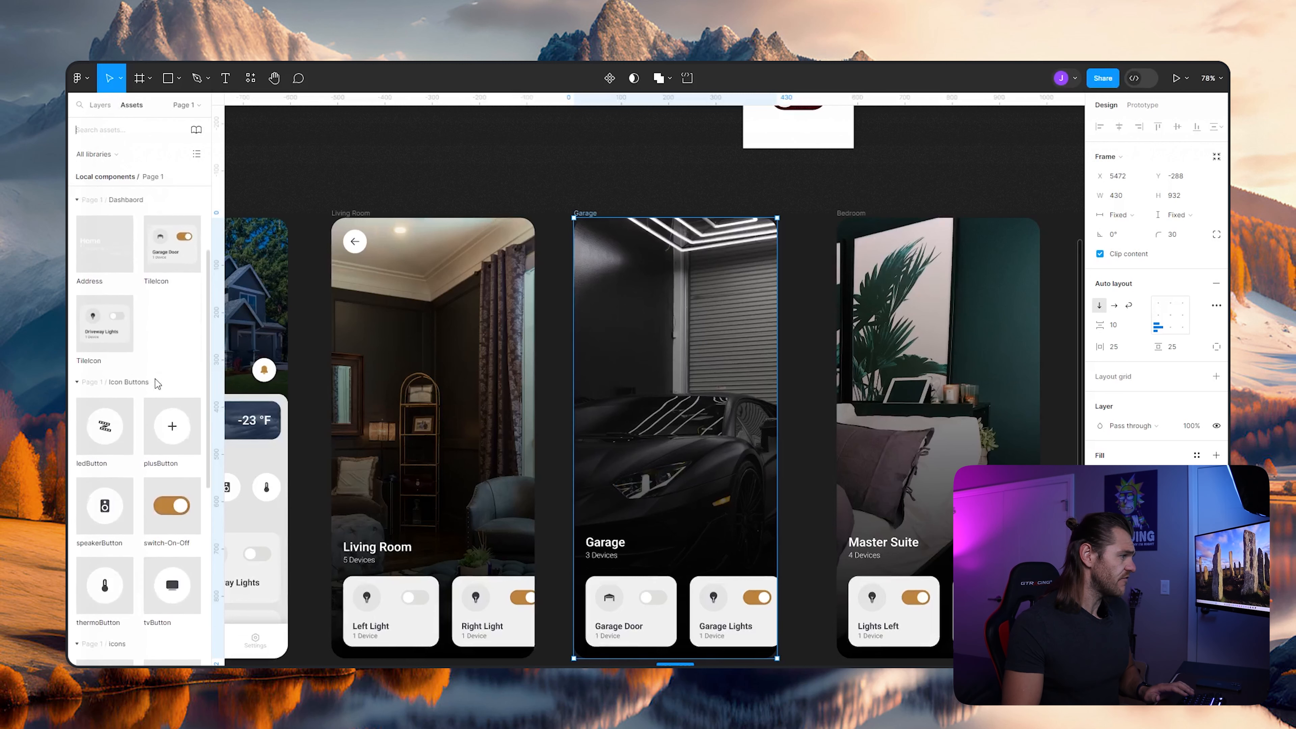
{"action": "scroll", "coordinate": [155, 383], "scroll_direction": "up", "scroll_amount": 5}
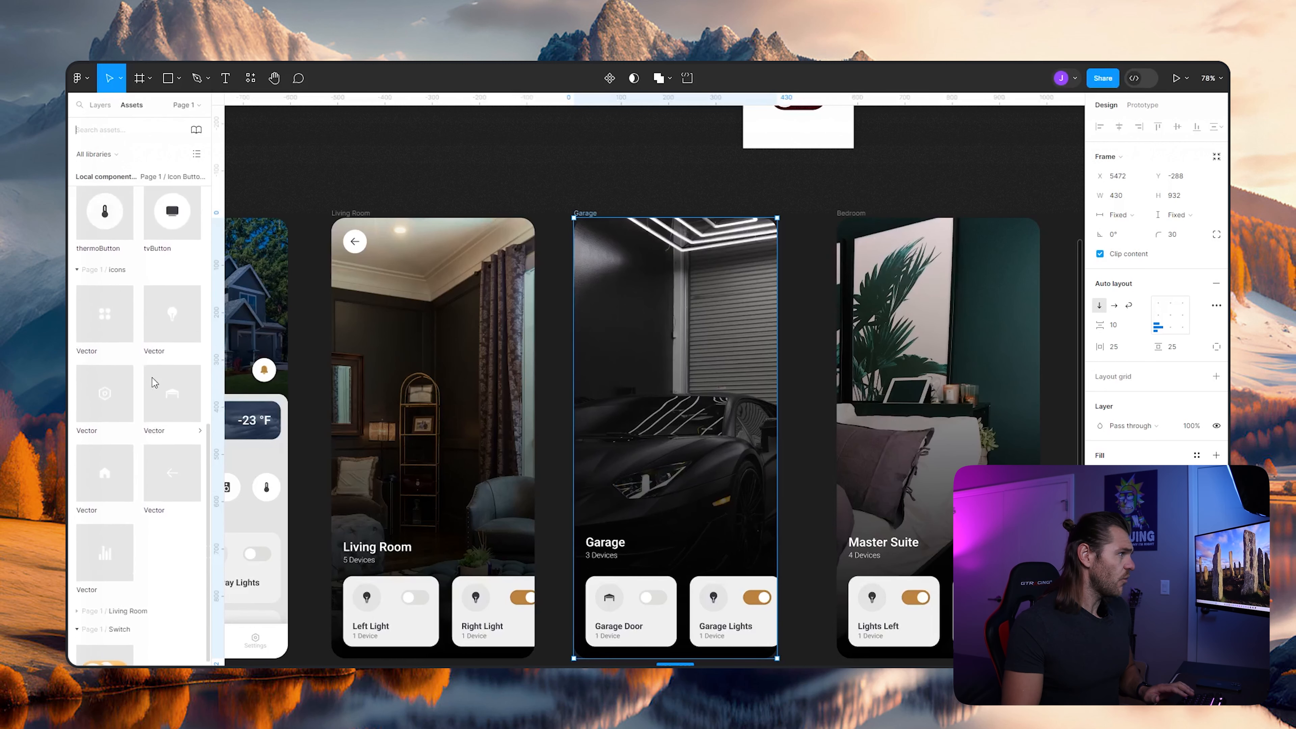
{"action": "scroll", "coordinate": [155, 383], "scroll_direction": "down", "scroll_amount": 8}
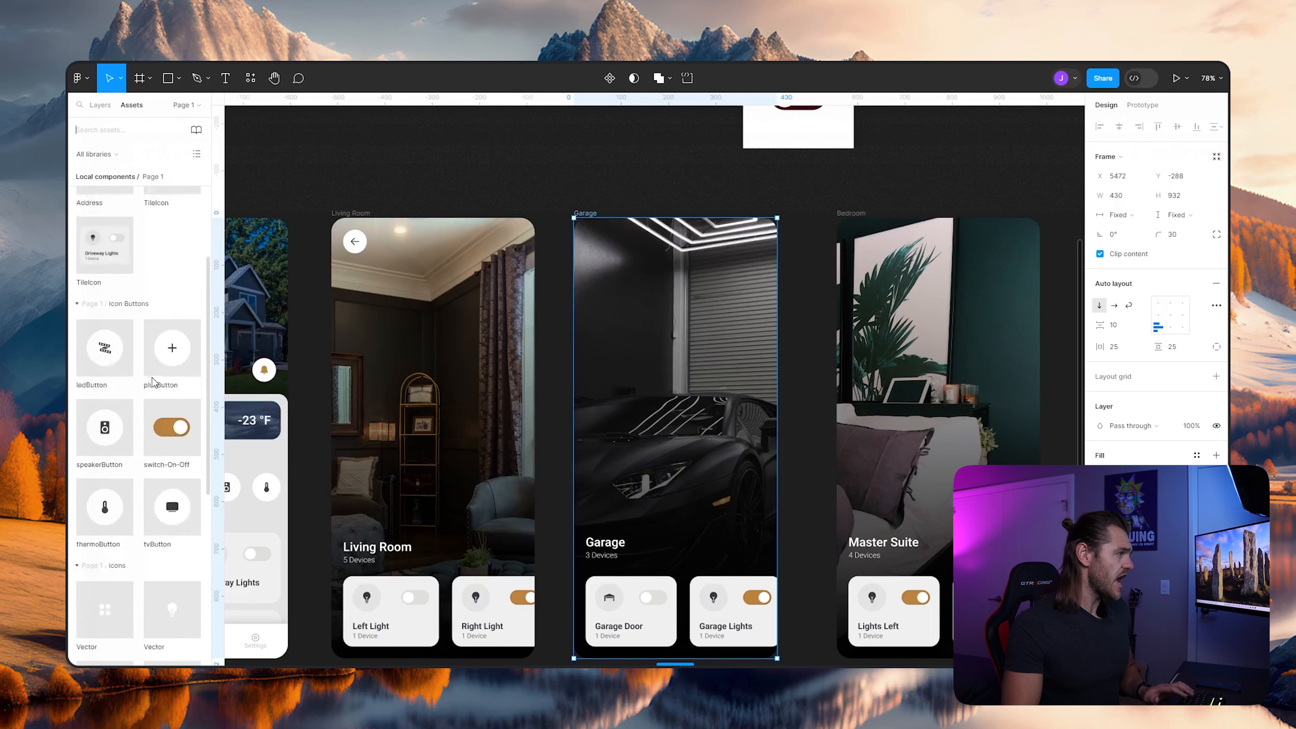
{"action": "scroll", "coordinate": [154, 382], "scroll_direction": "up", "scroll_amount": 10}
{"action": "scroll", "coordinate": [154, 383], "scroll_direction": "down", "scroll_amount": 10}
{"action": "key", "text": "Escape"}
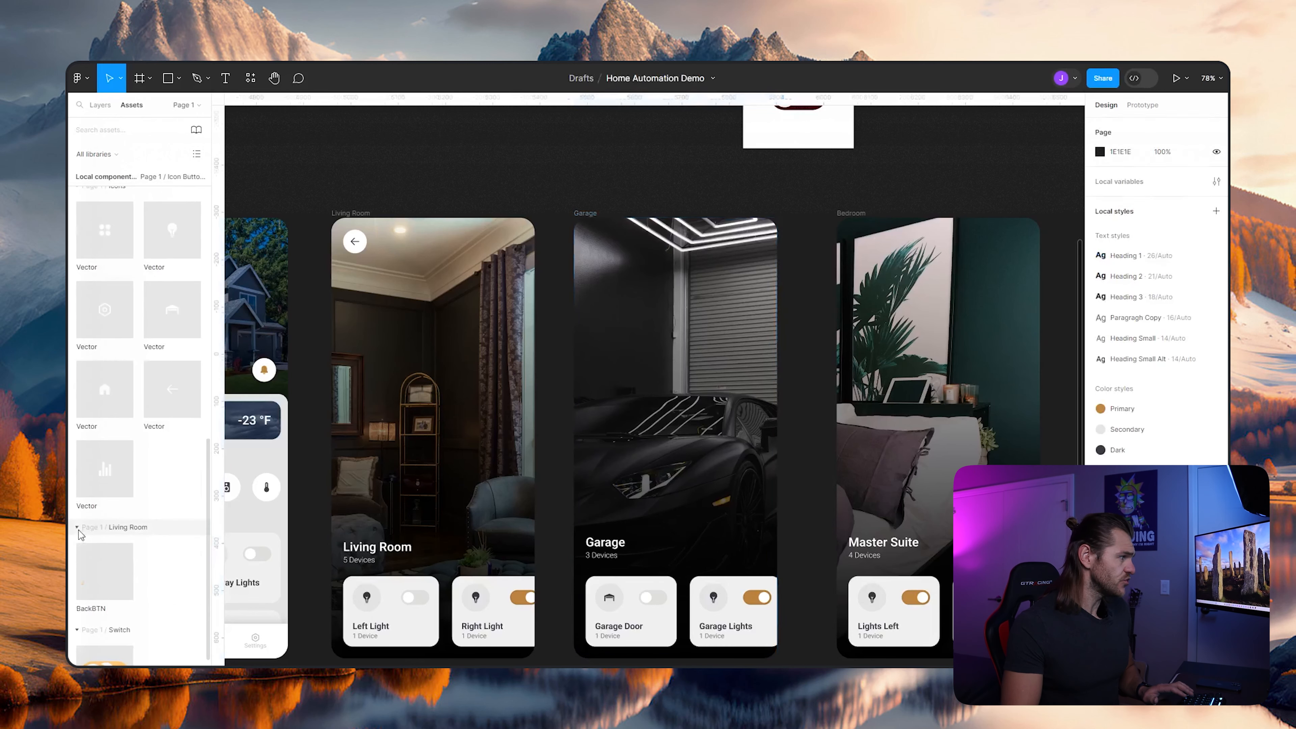
{"action": "left_click", "coordinate": [78, 528]}
{"action": "left_click_drag", "start_coordinate": [103, 578], "coordinate": [649, 332]}
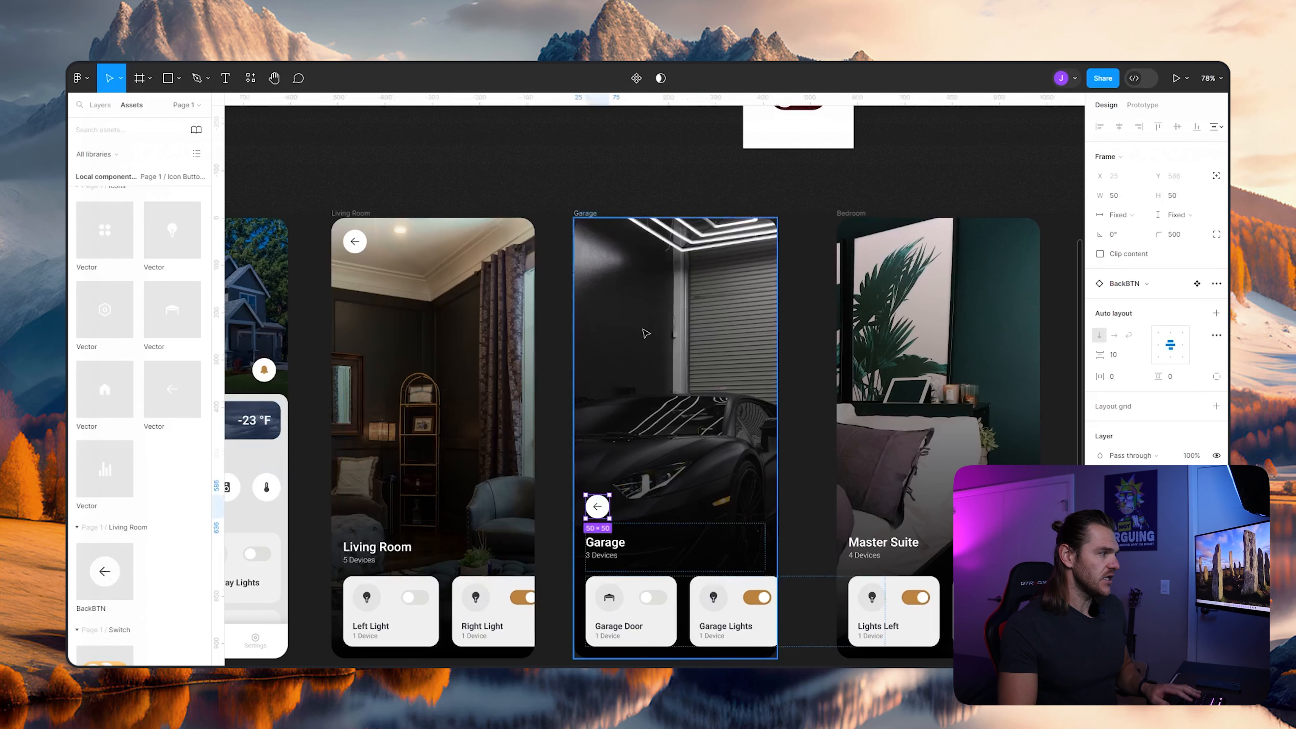
{"action": "left_click", "coordinate": [847, 212]}
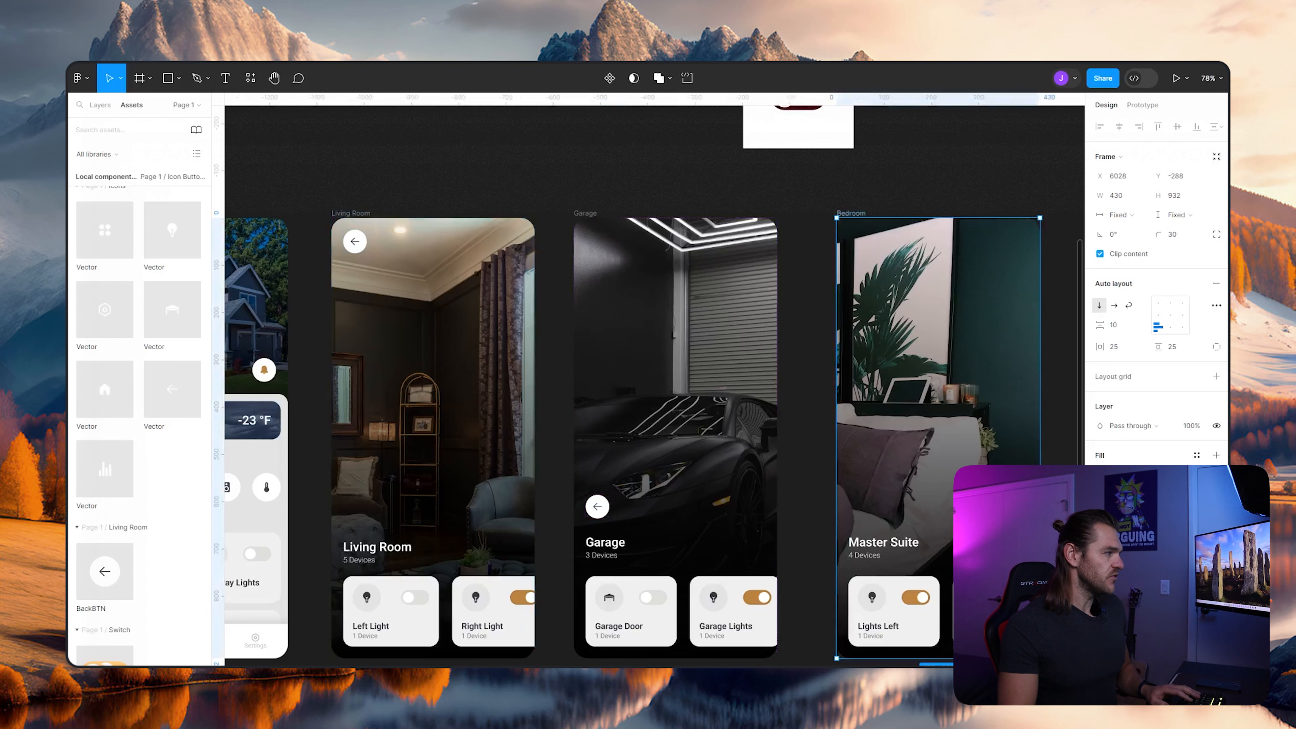
{"action": "left_click_drag", "start_coordinate": [228, 567], "coordinate": [853, 511]}
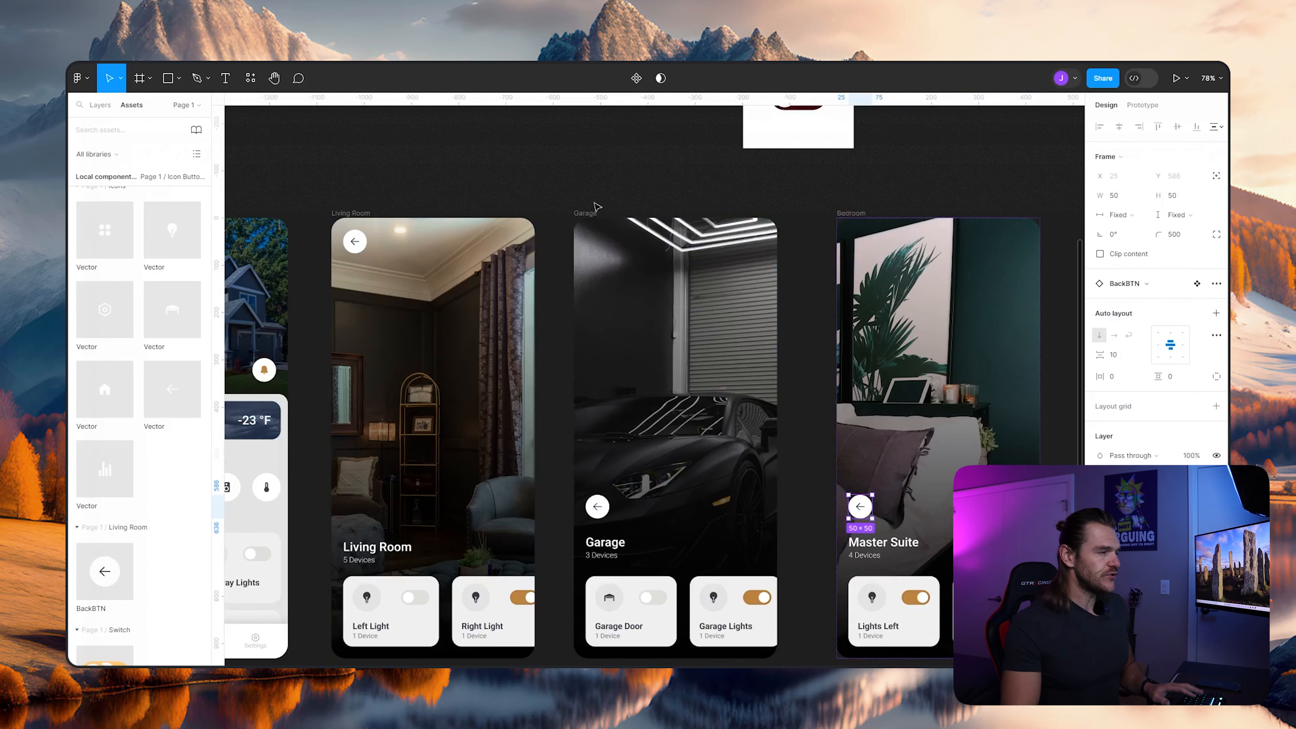
- Set the Garage frame's vertical auto layout gap to Auto
{"action": "left_click", "coordinate": [587, 213]}
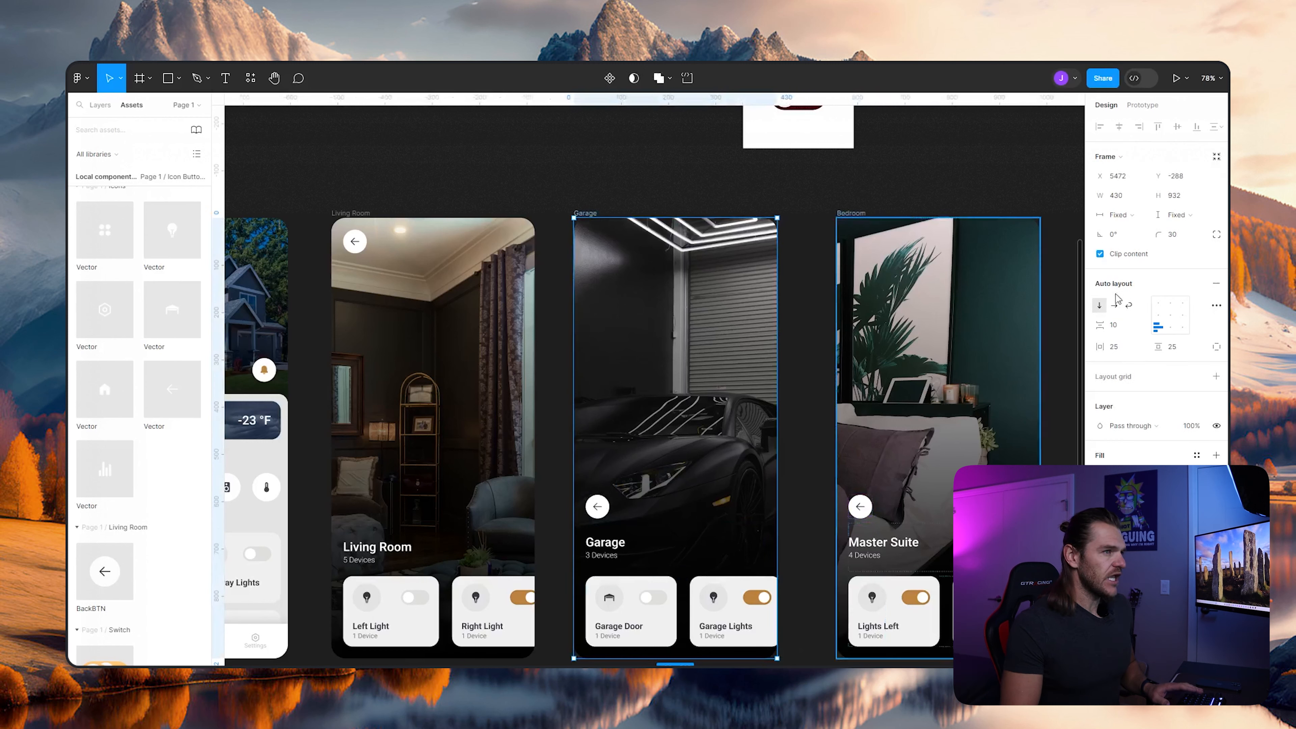
{"action": "left_click", "coordinate": [1142, 326]}
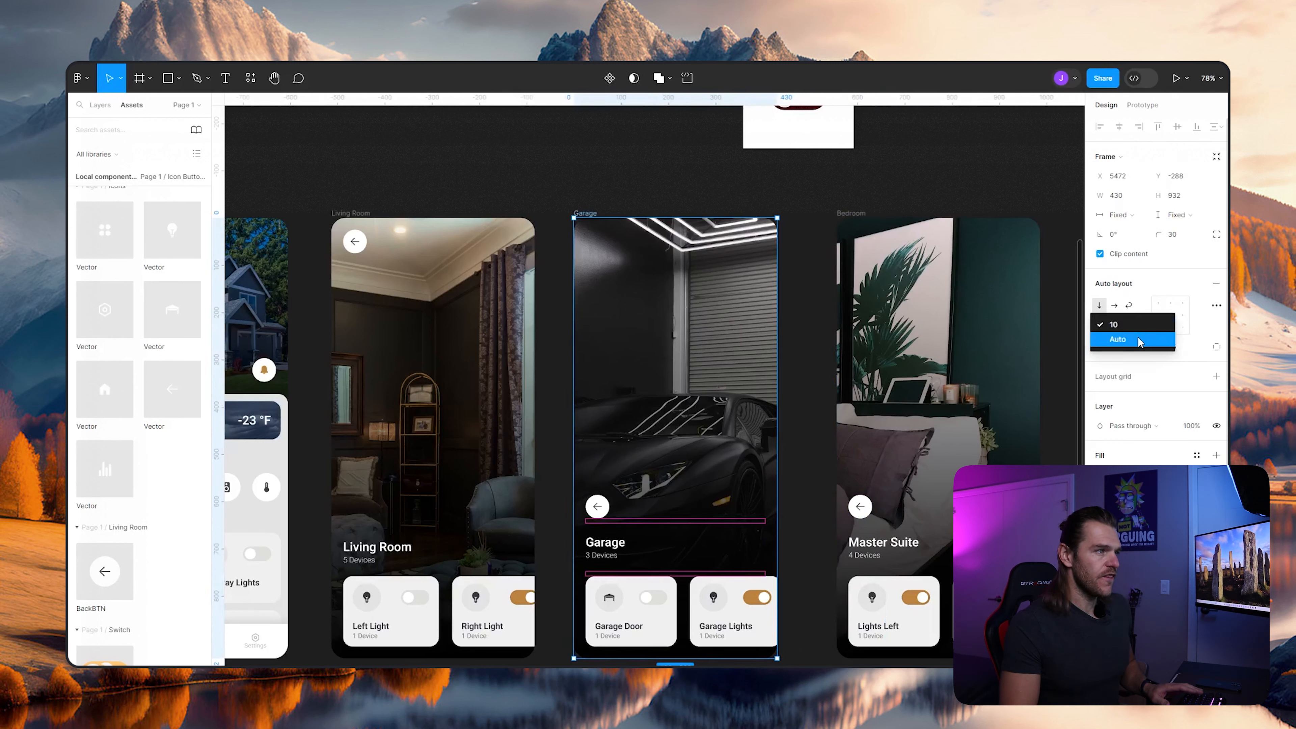
{"action": "left_click", "coordinate": [1140, 340]}
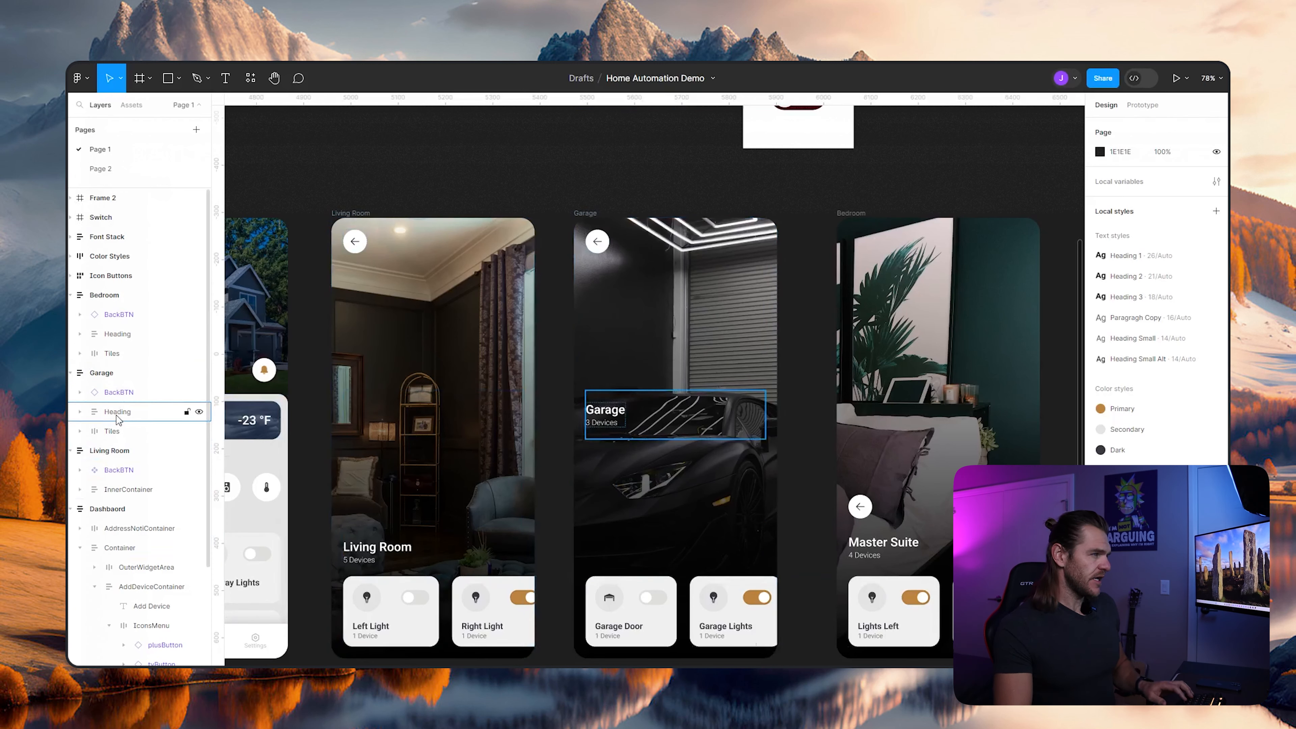
- Group the Garage frame's Heading and Tiles layers together and apply auto layout to the group
{"action": "left_click", "coordinate": [117, 417]}
{"action": "left_click", "coordinate": [127, 438], "text": "shift"}
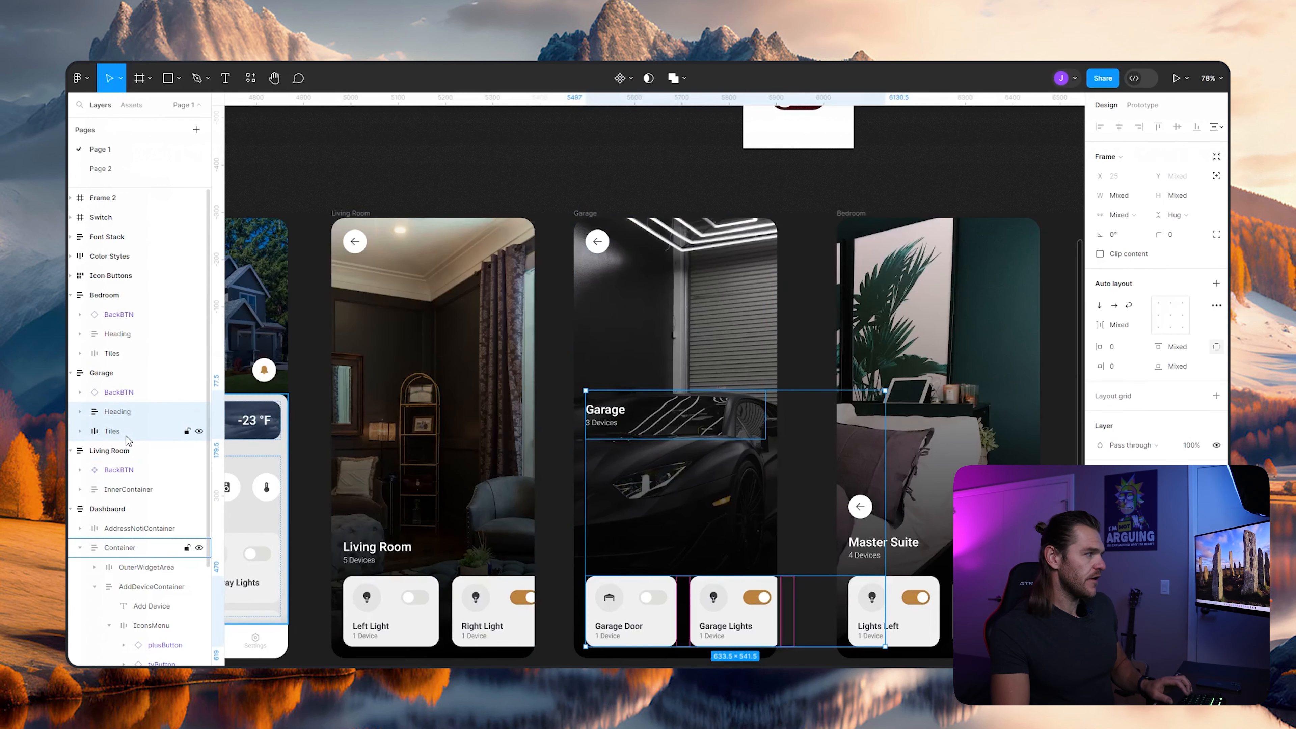
{"action": "key", "text": "ctrl+g"}
{"action": "left_click", "coordinate": [1217, 284]}
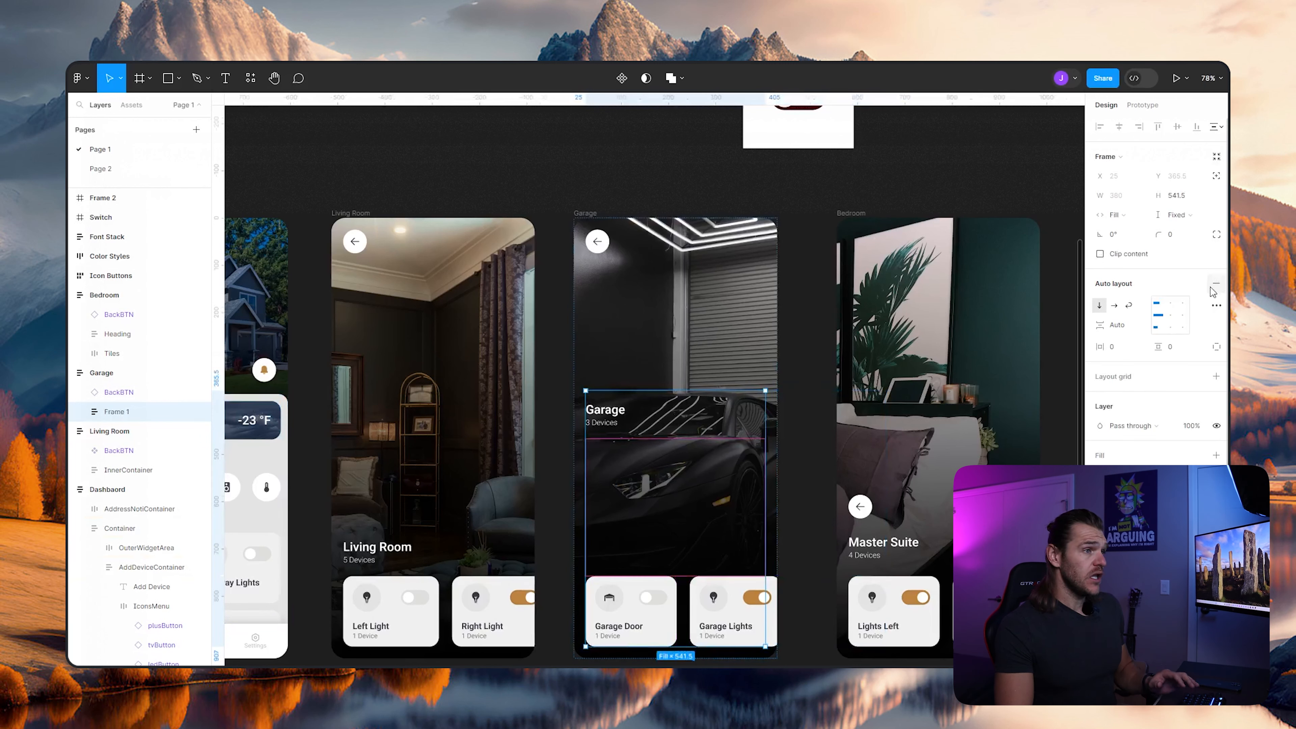
- Set the vertical gap of the Garage's combined heading and tiles frame to 0 and align its contents to the bottom left
{"action": "left_click", "coordinate": [1141, 330]}
{"action": "left_click", "coordinate": [1130, 327]}
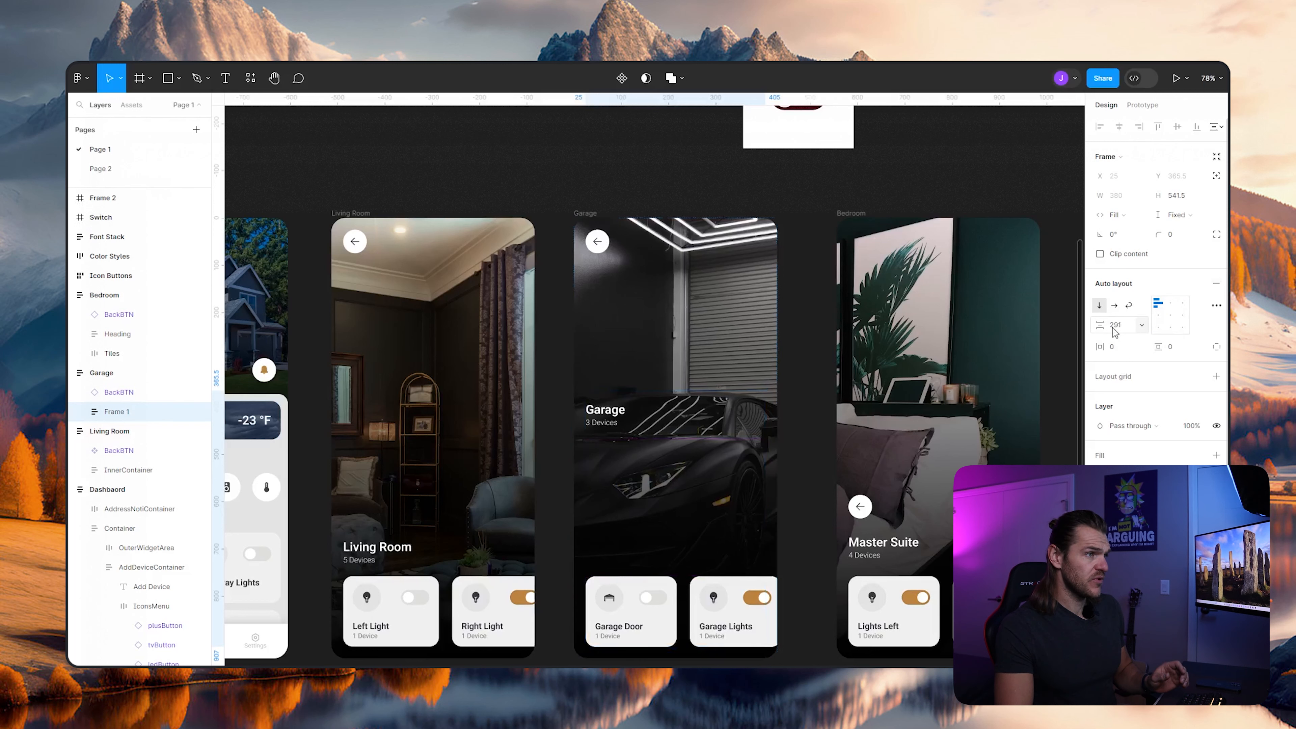
{"action": "type", "text": "0"}
{"action": "key", "text": "Return"}
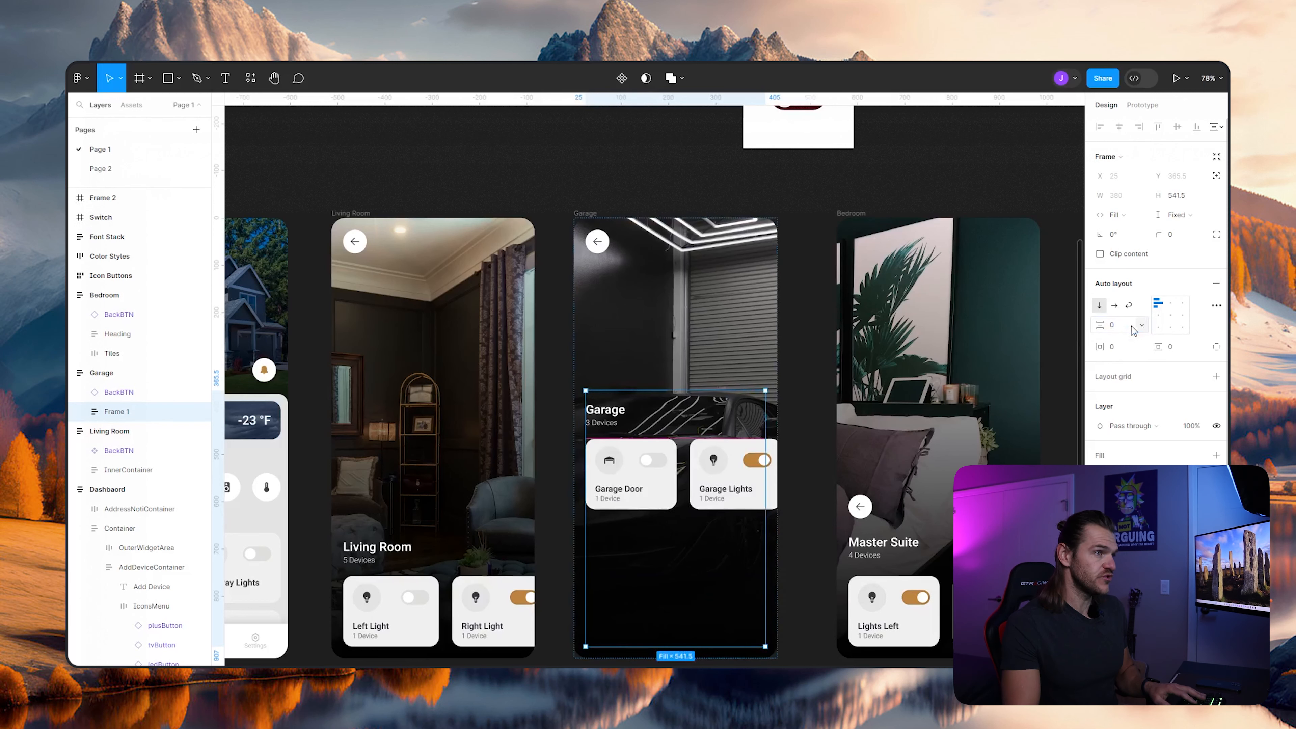
{"action": "left_click", "coordinate": [1158, 328]}
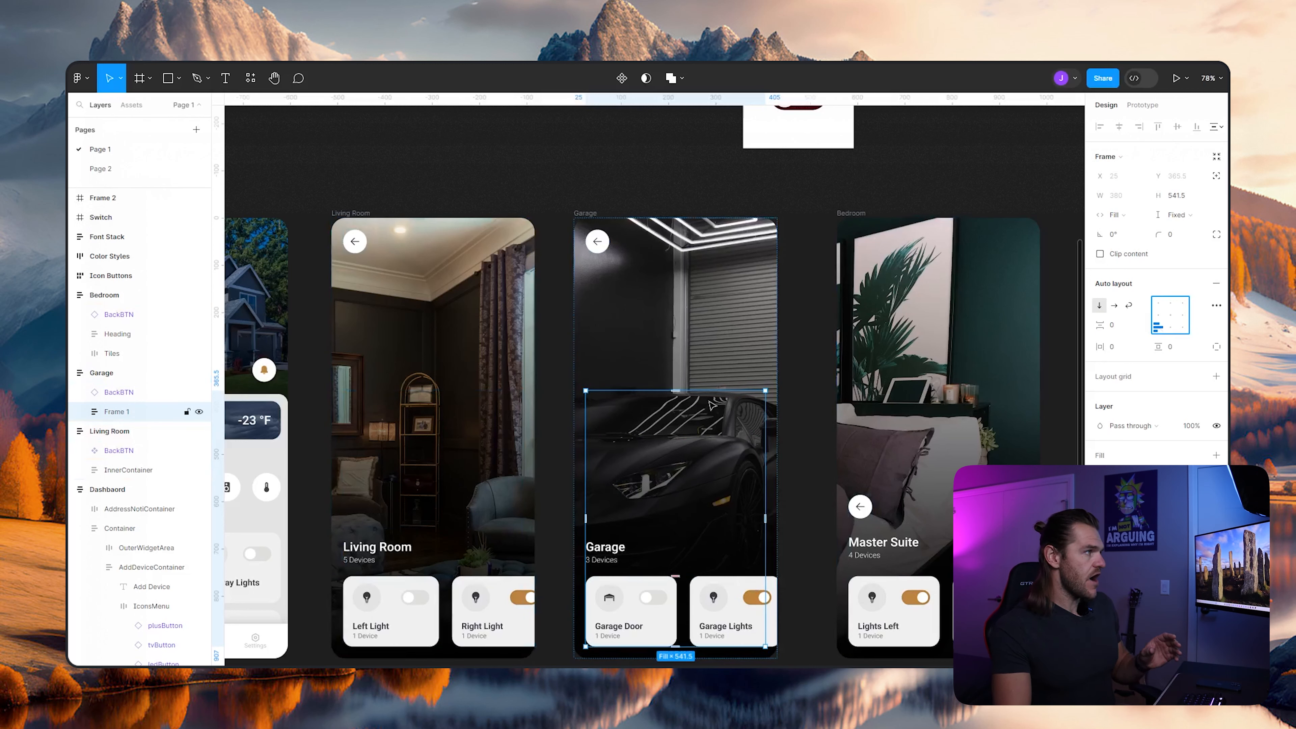
- Group the Bedroom frame's Heading and Tiles layers into an auto layout frame with a vertical gap of 0
{"action": "left_click", "coordinate": [891, 434]}
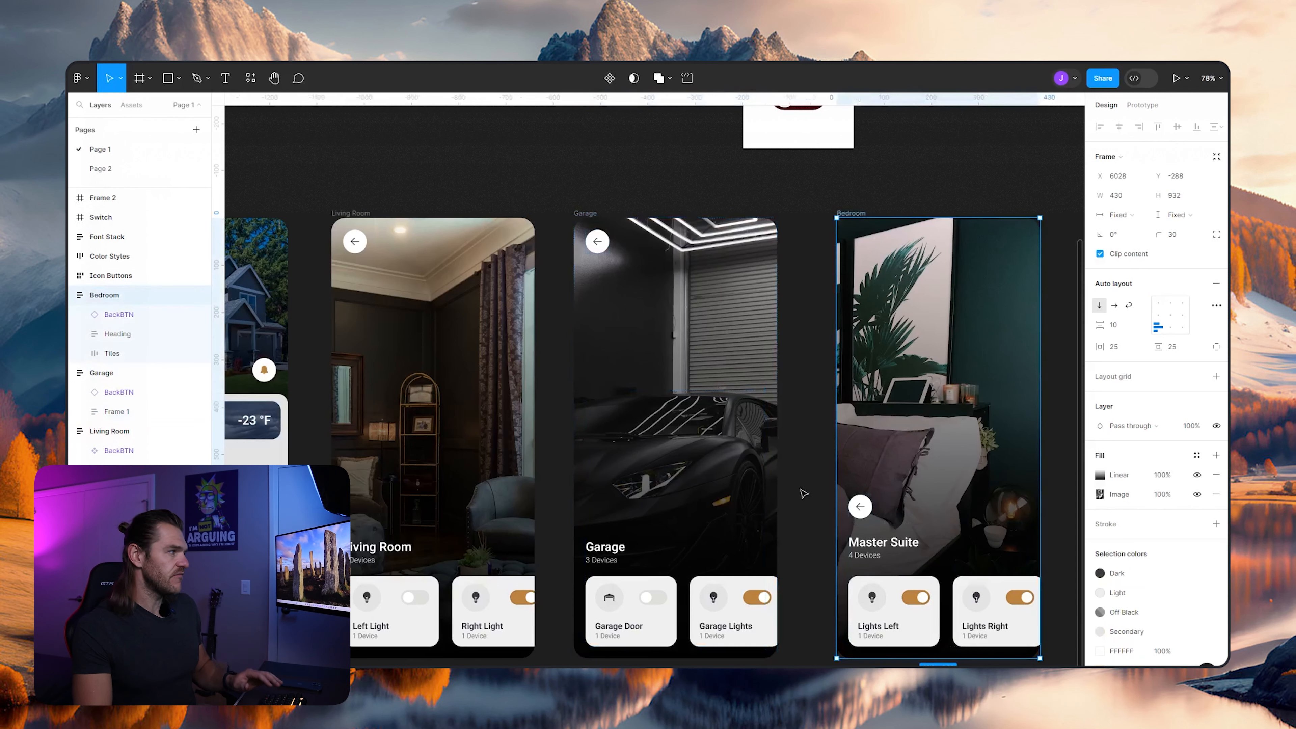
{"action": "left_click", "coordinate": [127, 337]}
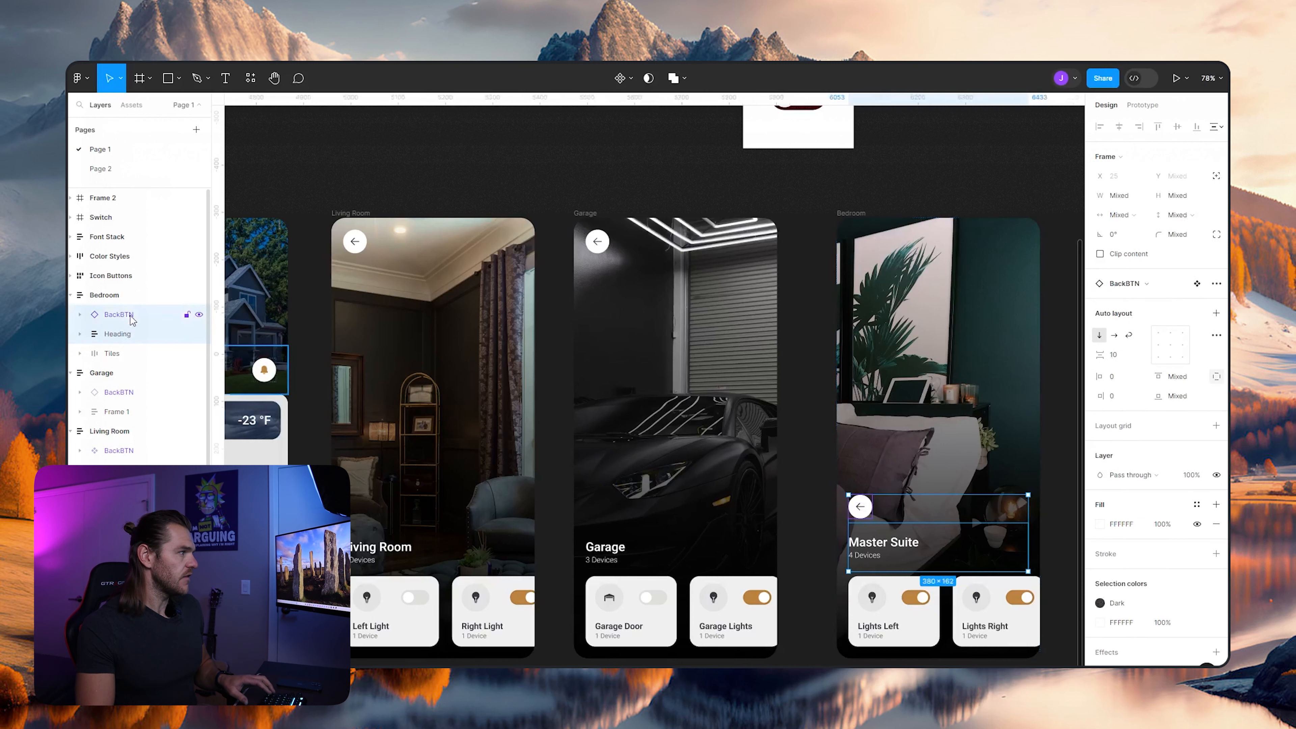
{"action": "left_click", "coordinate": [113, 353], "text": "shift"}
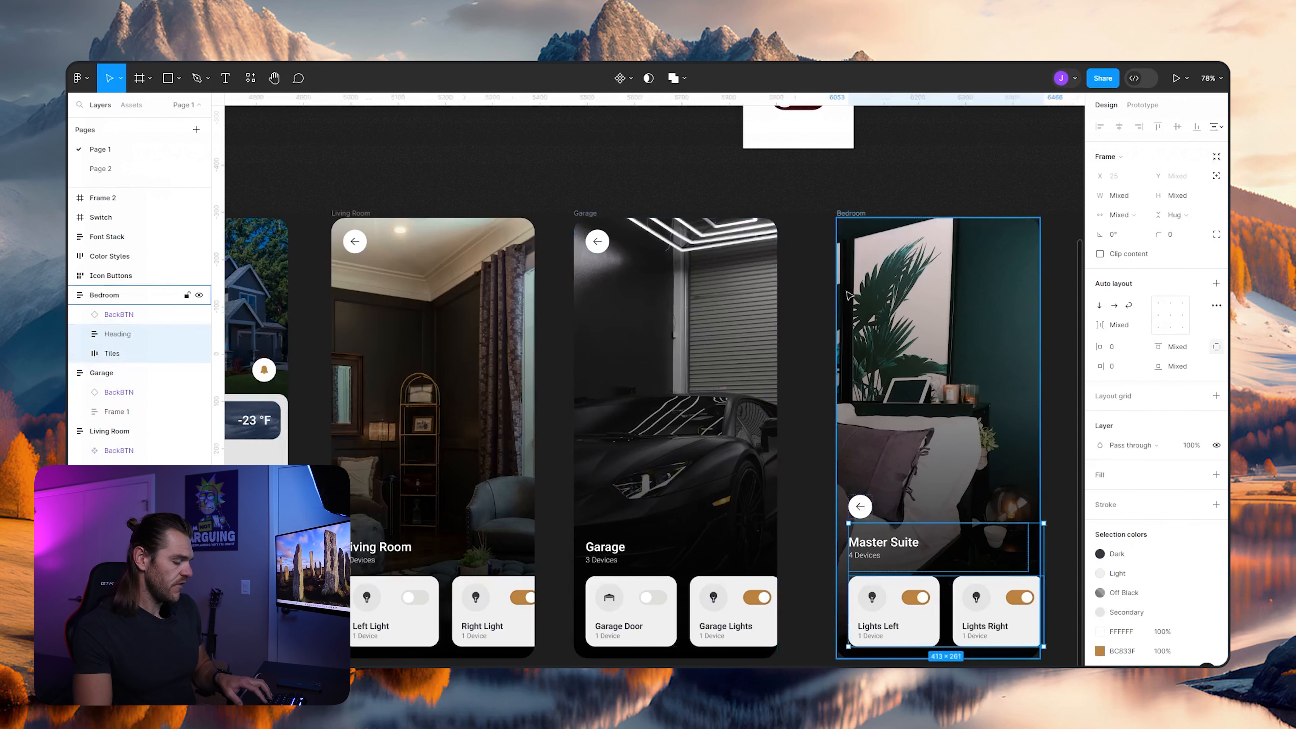
{"action": "key", "text": "ctrl+g"}
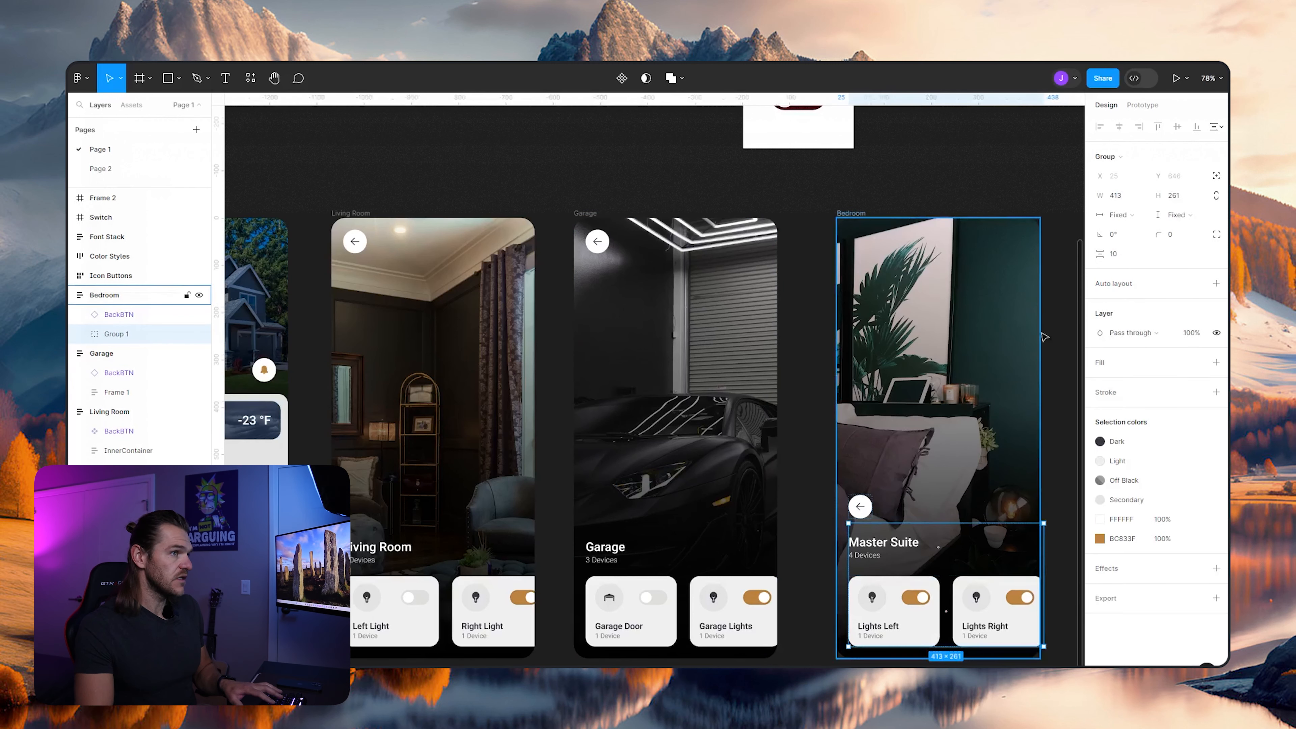
{"action": "left_click", "coordinate": [1216, 283]}
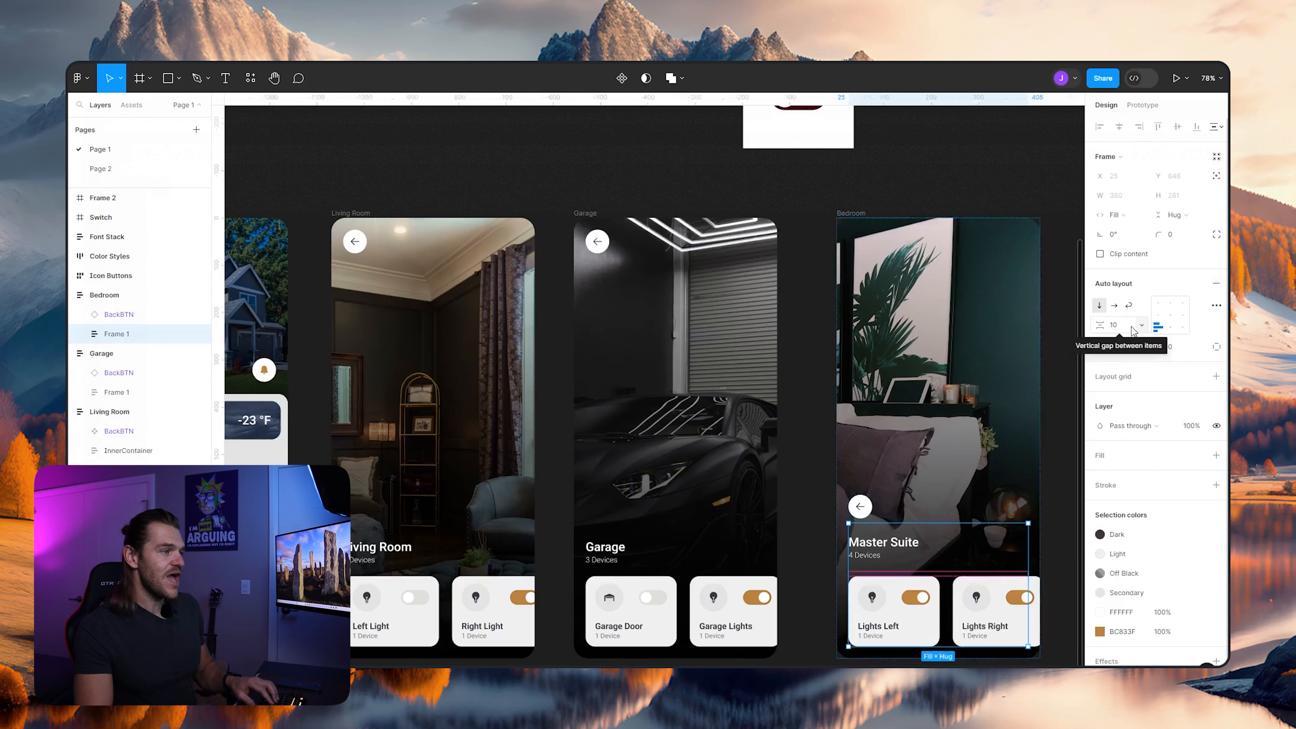
{"action": "left_click", "coordinate": [1118, 325]}
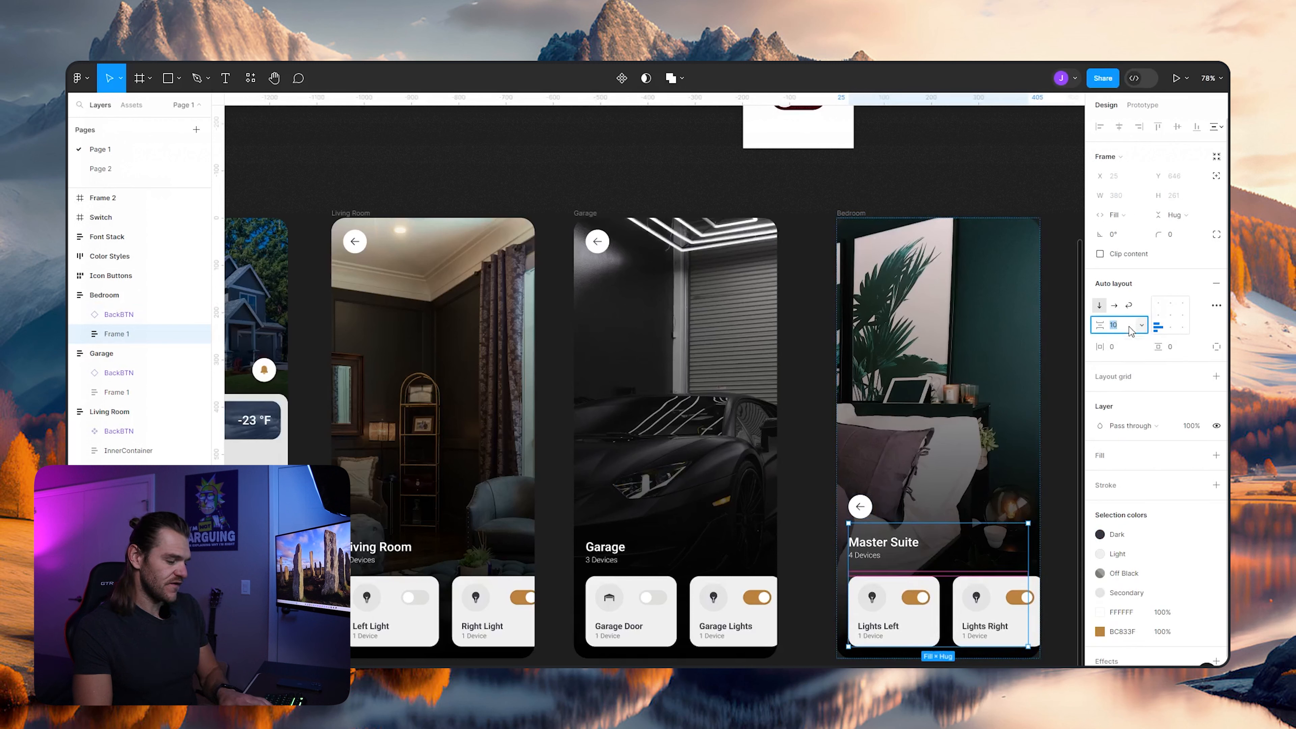
{"action": "type", "text": "0"}
{"action": "key", "text": "Return"}
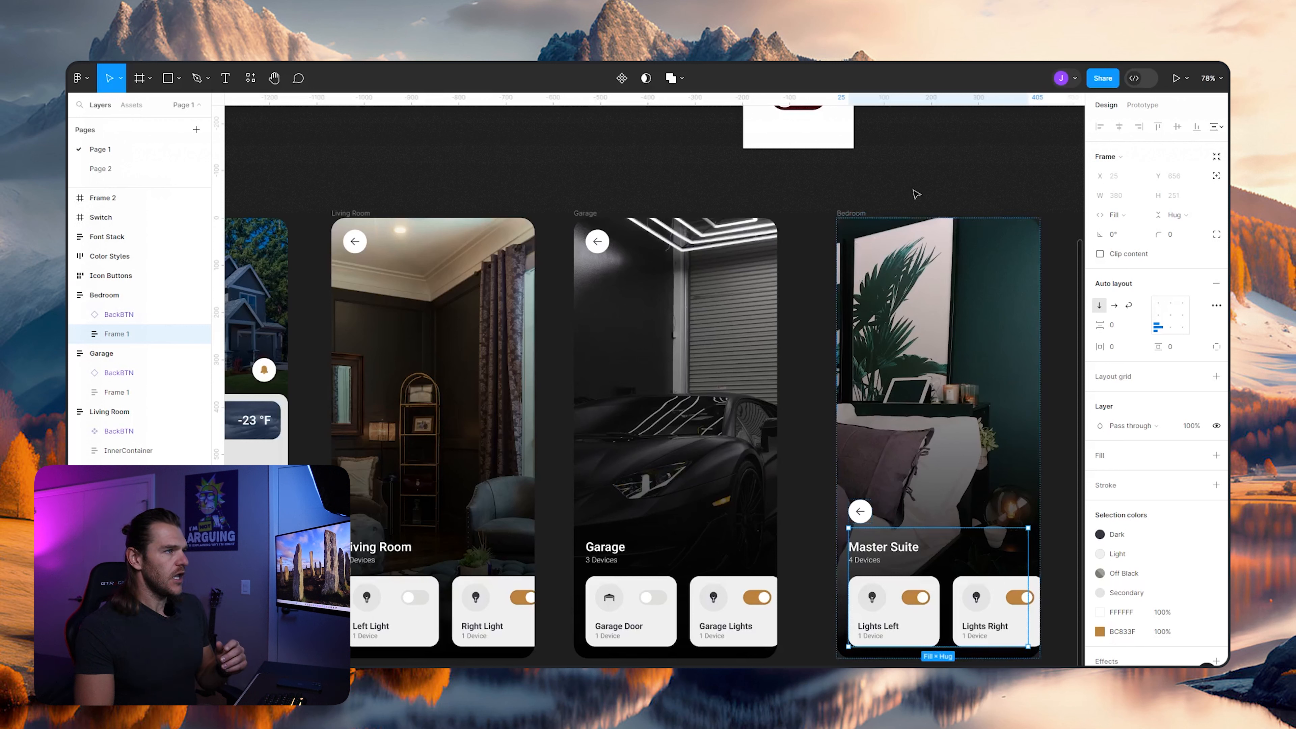
- Set the Bedroom frame's vertical auto layout gap to Auto
{"action": "left_click", "coordinate": [904, 235]}
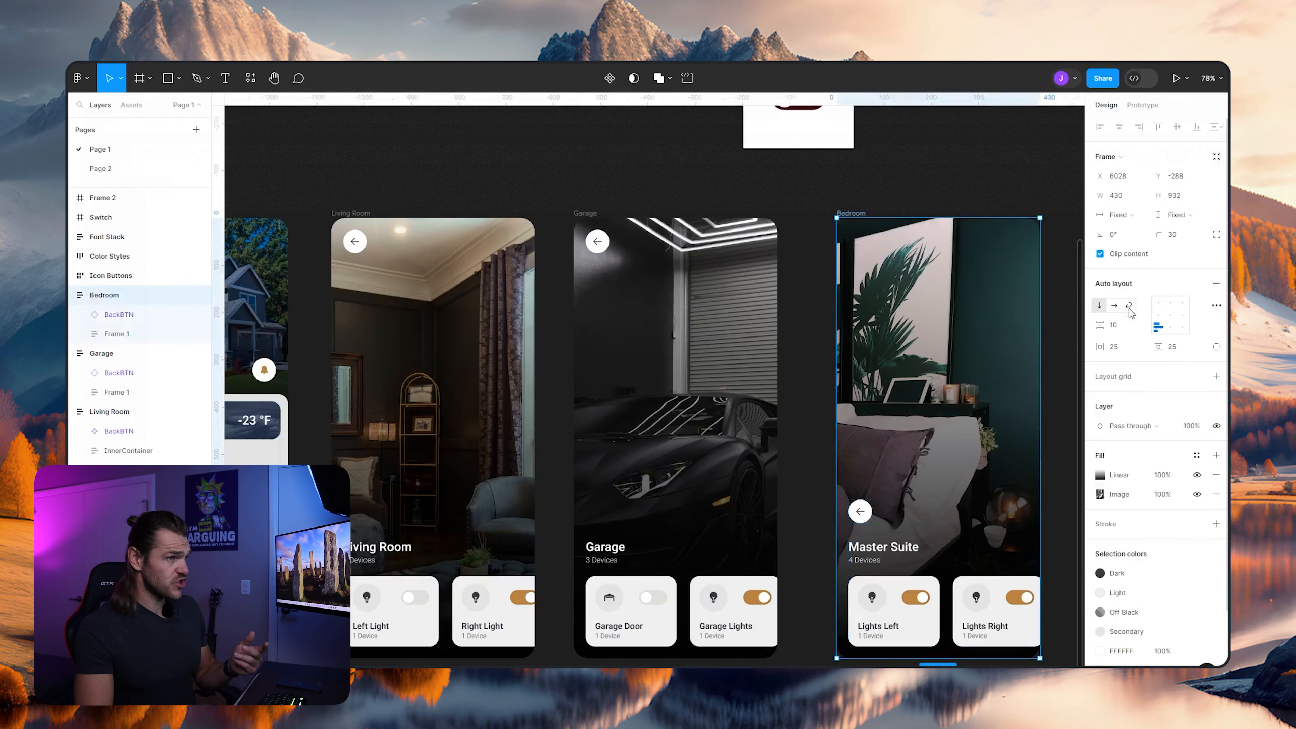
{"action": "left_click", "coordinate": [1142, 329]}
{"action": "left_click", "coordinate": [1138, 338]}
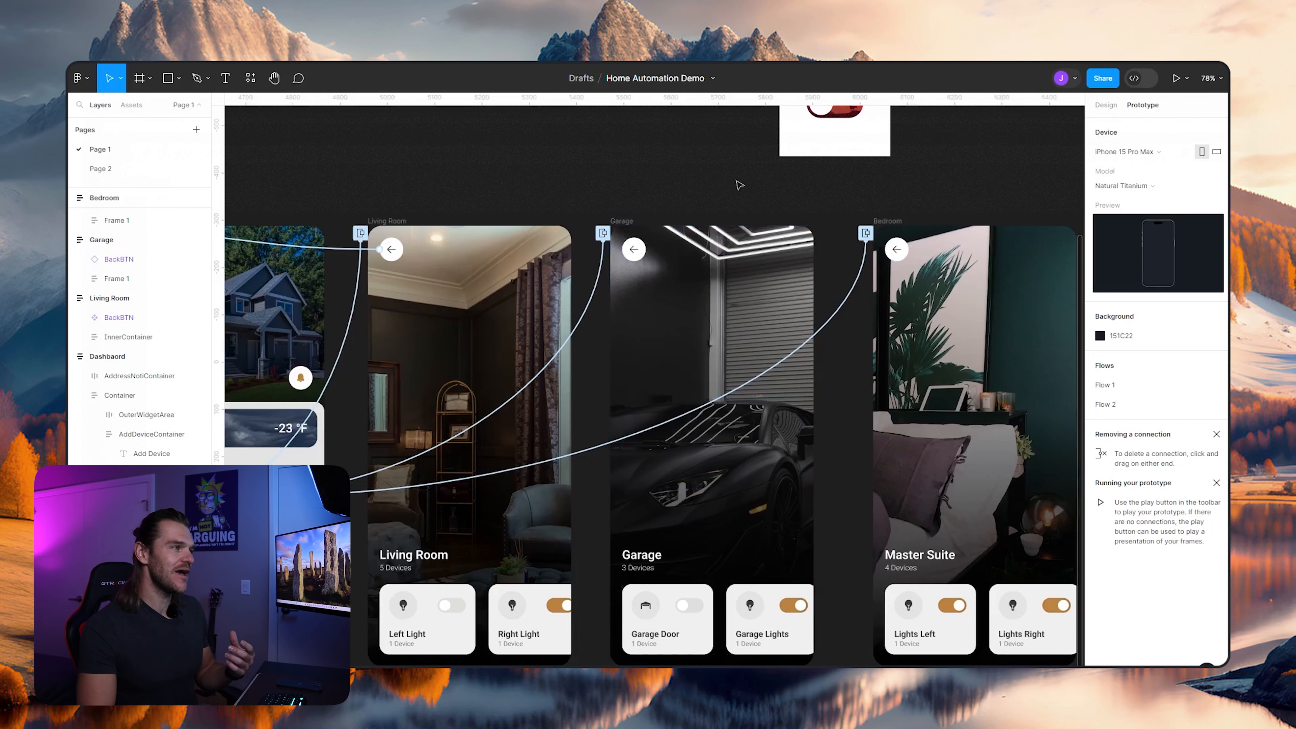
- Connect the Garage frame's back button to the Dashboard with an On drag, Open overlay interaction that moves in rightward over 500 ms
{"action": "left_click_drag", "start_coordinate": [621, 198], "coordinate": [685, 195]}
{"action": "left_click", "coordinate": [698, 249]}
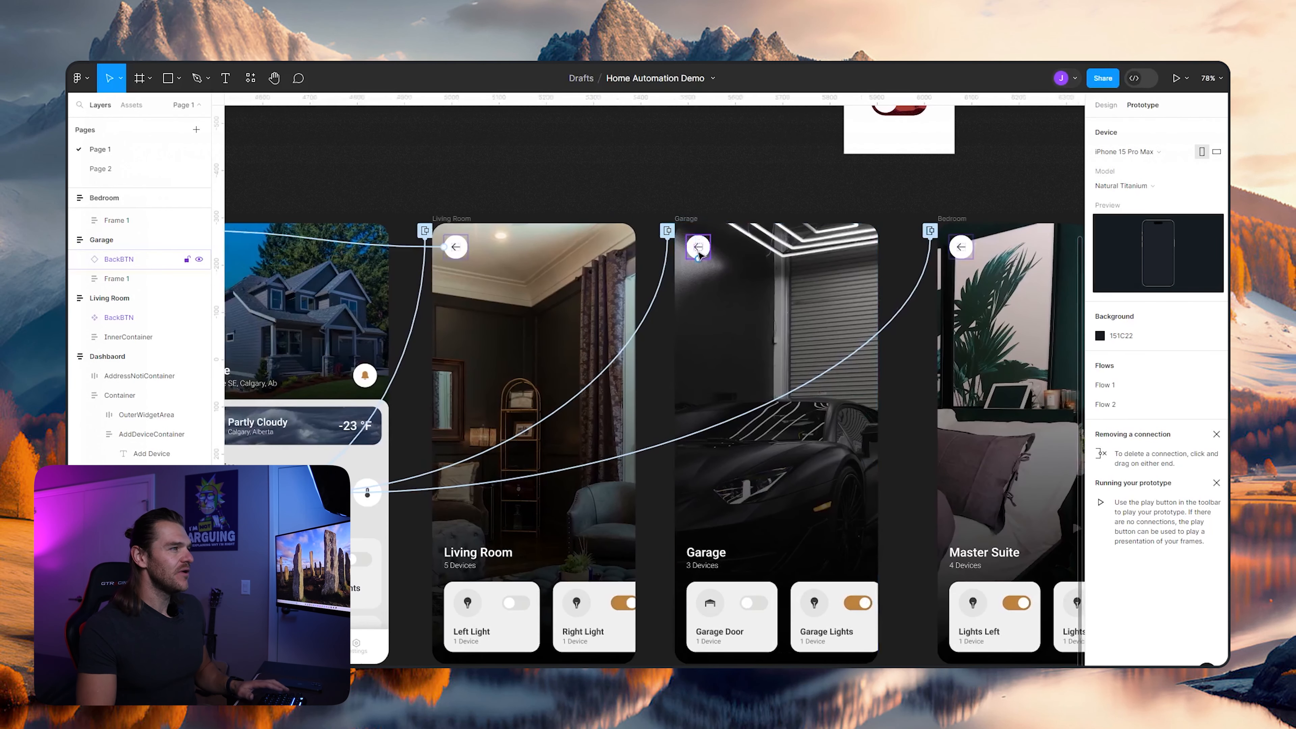
{"action": "left_click_drag", "start_coordinate": [698, 259], "coordinate": [355, 402]}
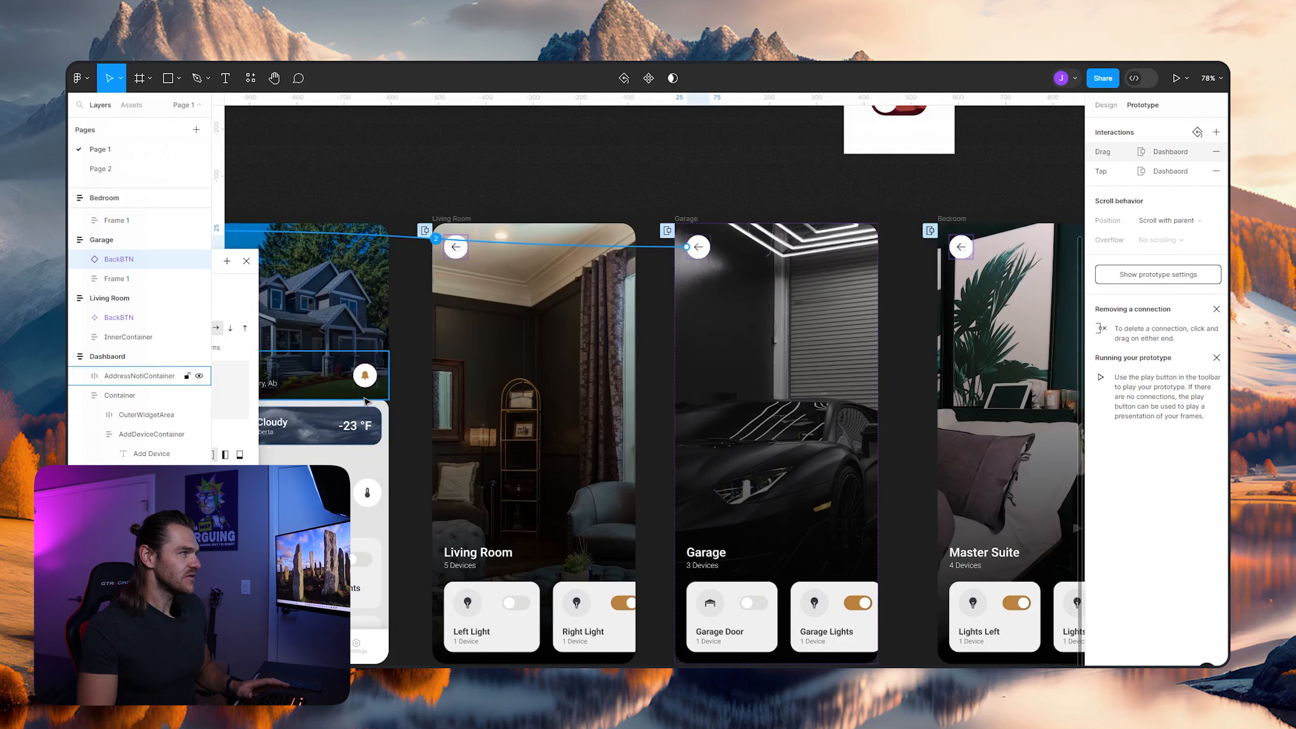
{"action": "left_click_drag", "start_coordinate": [428, 177], "coordinate": [796, 193]}
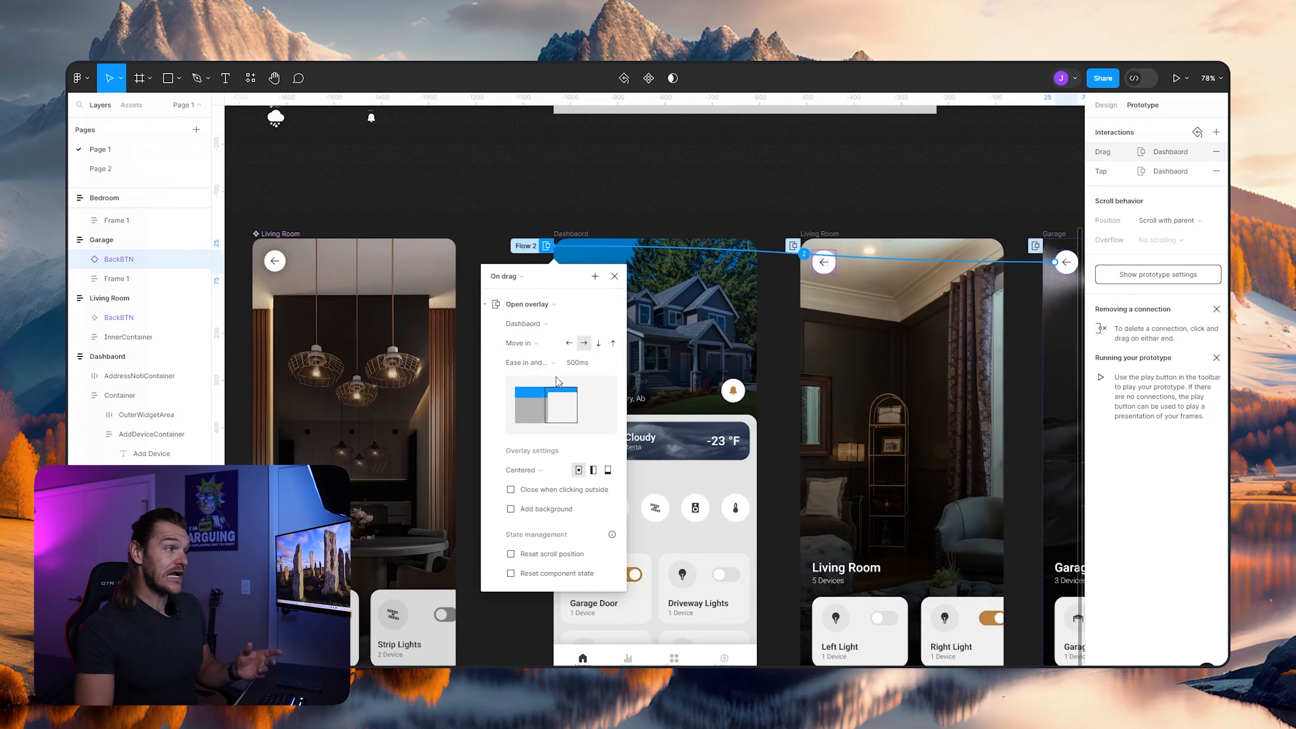
{"action": "left_click", "coordinate": [614, 276]}
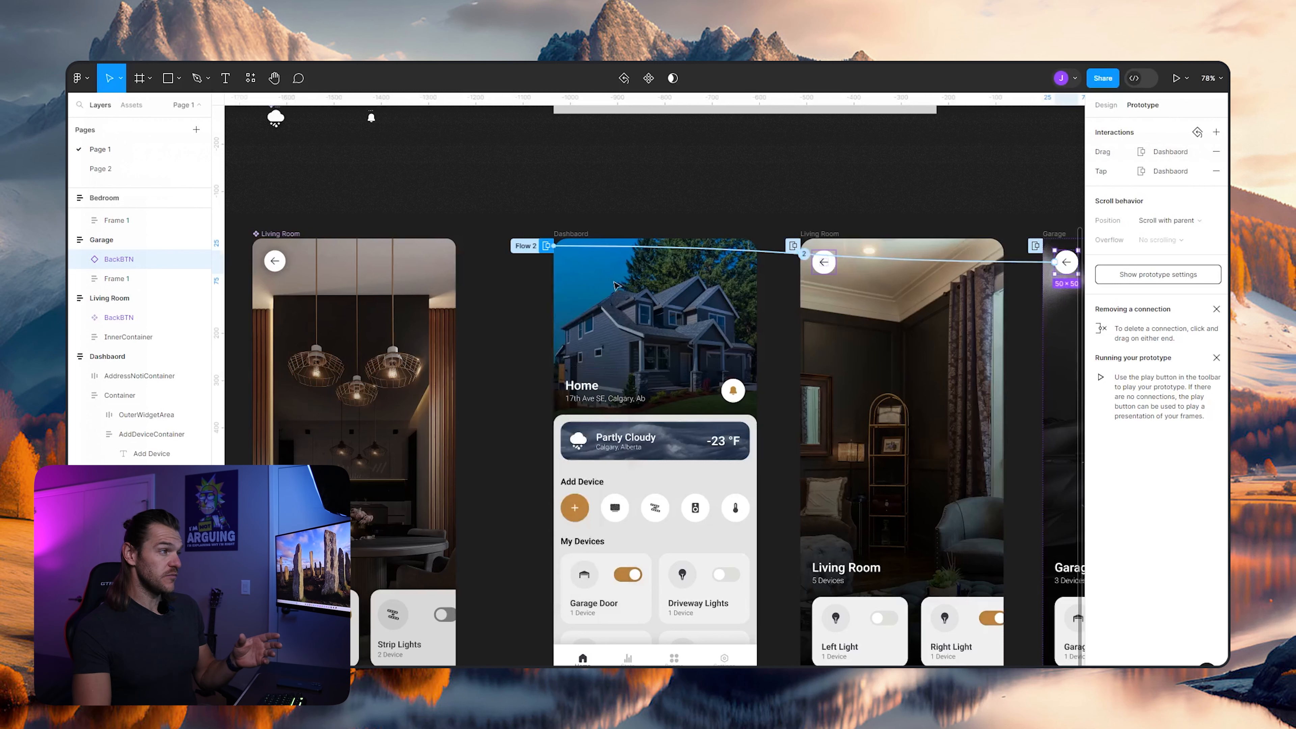
- Connect the Bedroom frame's back button to the Dashboard with an On drag, Open overlay interaction that moves in rightward over 500 ms
{"action": "scroll", "coordinate": [931, 189], "scroll_direction": "right", "scroll_amount": 5}
{"action": "left_click", "coordinate": [1052, 270]}
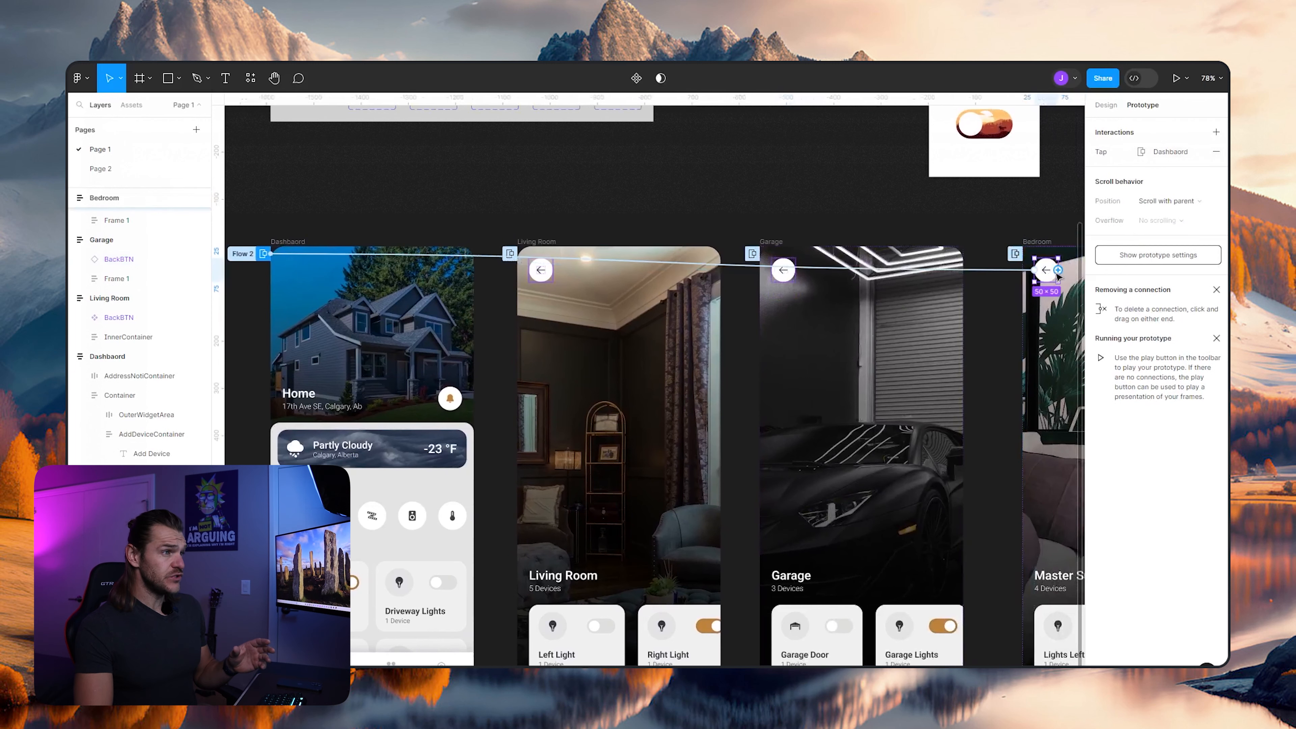
{"action": "mouse_move", "coordinate": [309, 288]}
{"action": "left_mouse_down"}
{"action": "mouse_move", "coordinate": [286, 240]}
{"action": "mouse_move", "coordinate": [299, 288]}
{"action": "left_mouse_up"}
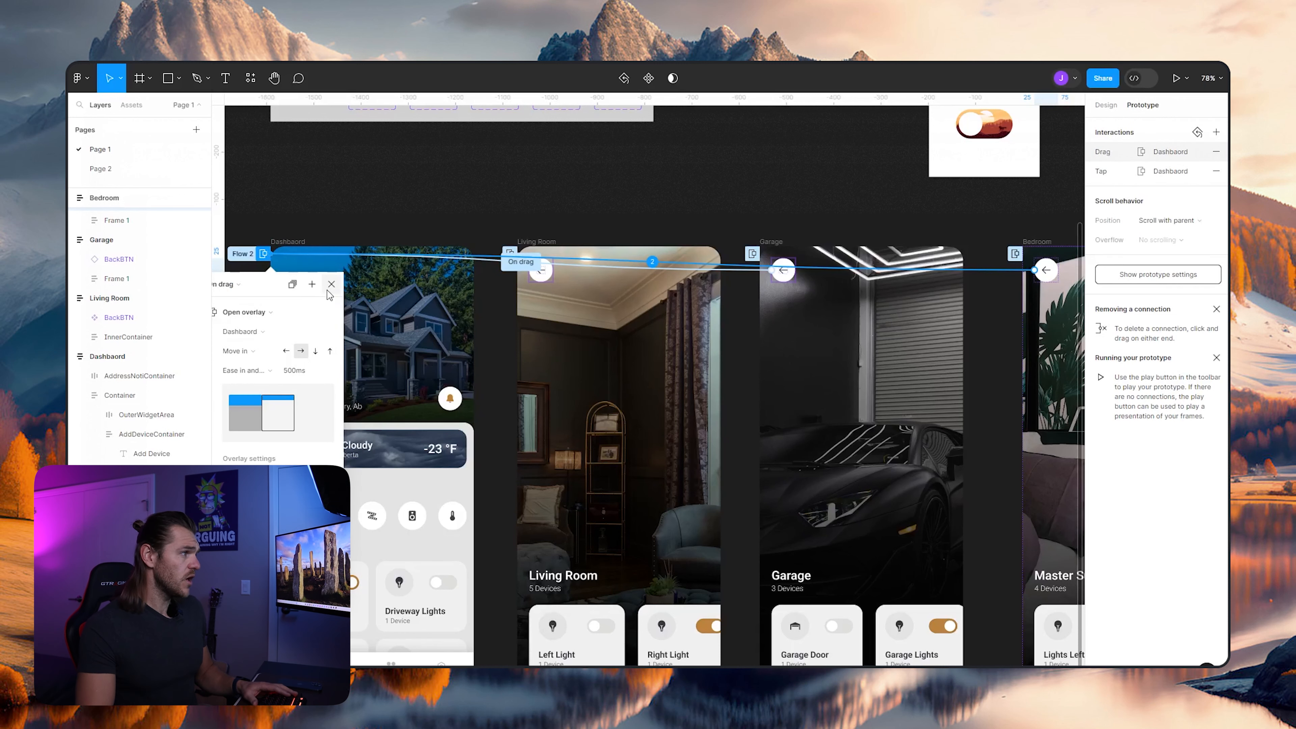
{"action": "left_click", "coordinate": [331, 285]}
- Test opening the Living Room and Garage from the Dashboard and returning with their back buttons in the prototype preview
{"action": "left_click", "coordinate": [271, 64]}
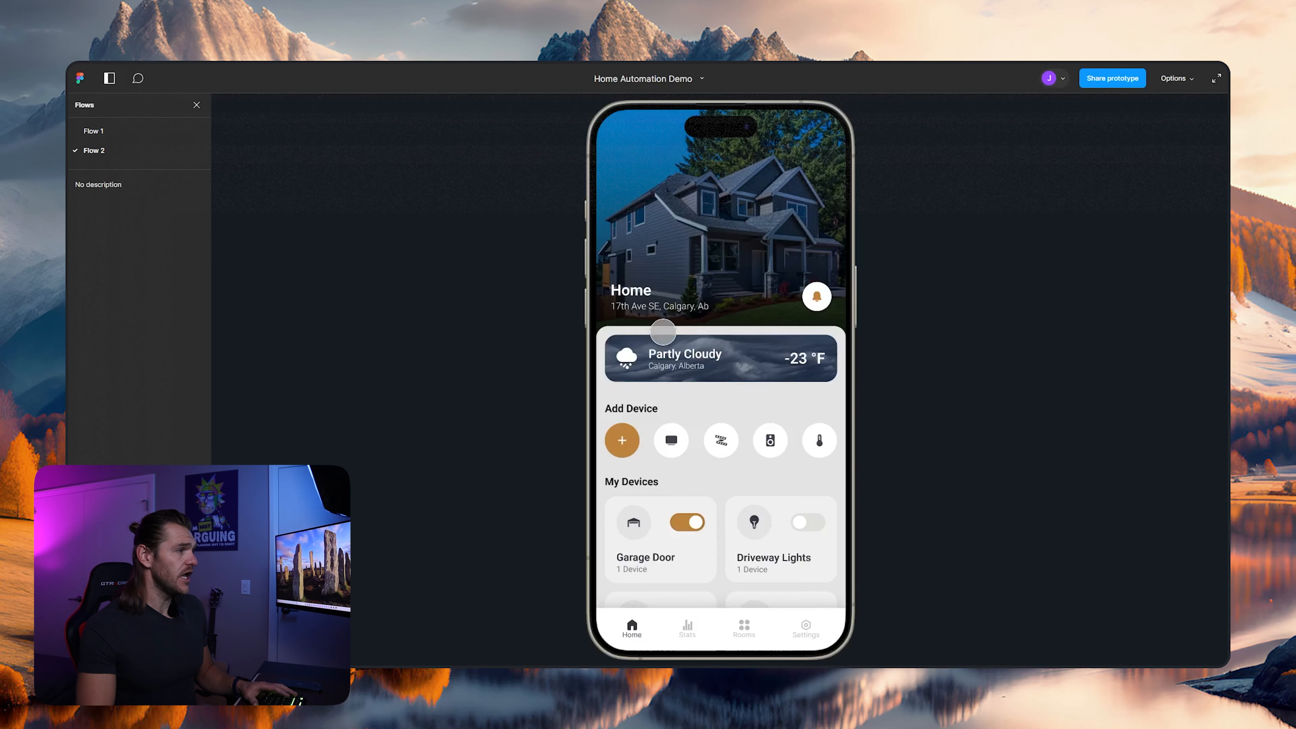
{"action": "left_click", "coordinate": [672, 440]}
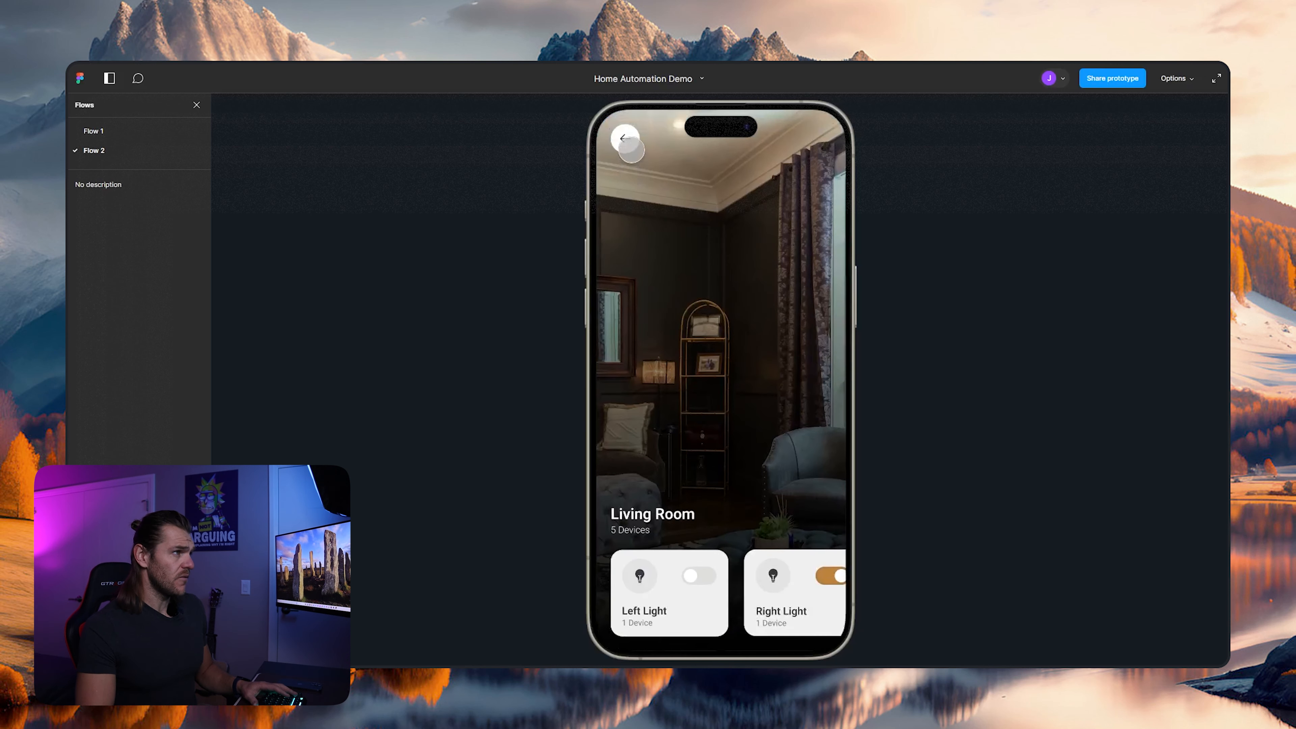
{"action": "left_click", "coordinate": [627, 139]}
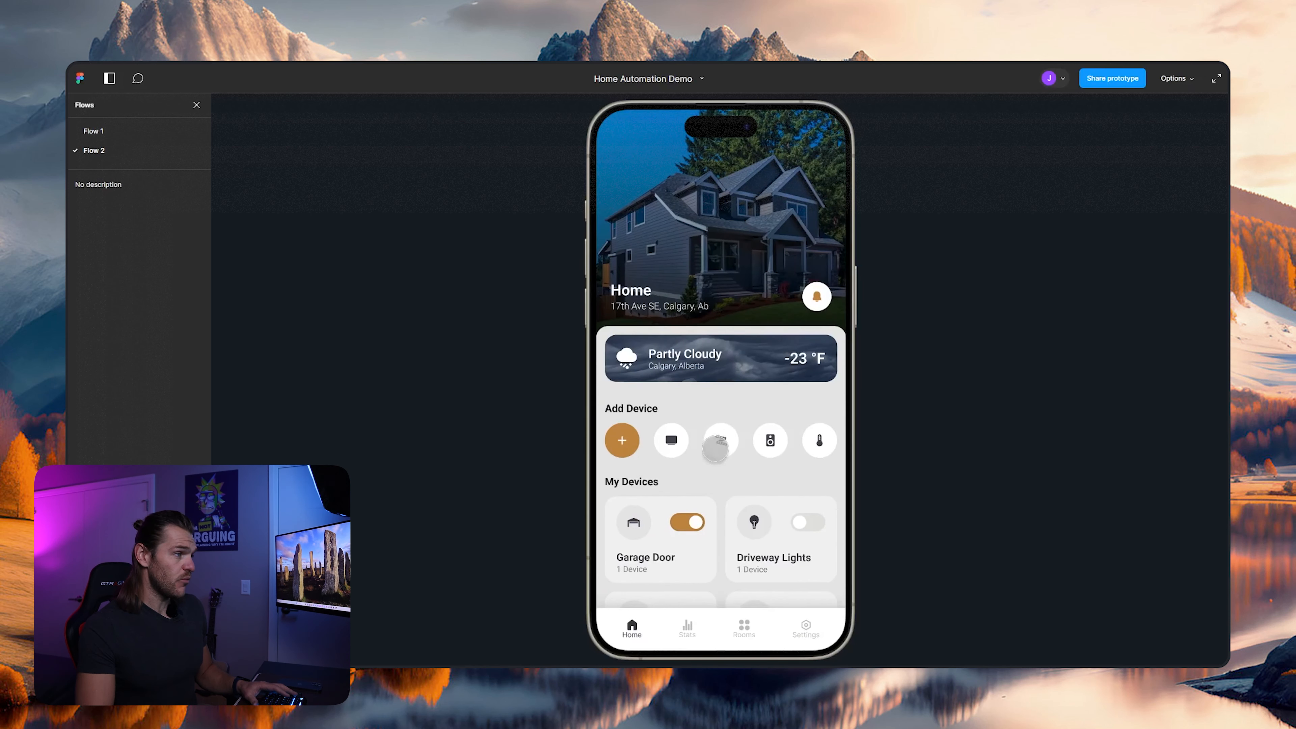
{"action": "left_click", "coordinate": [715, 446]}
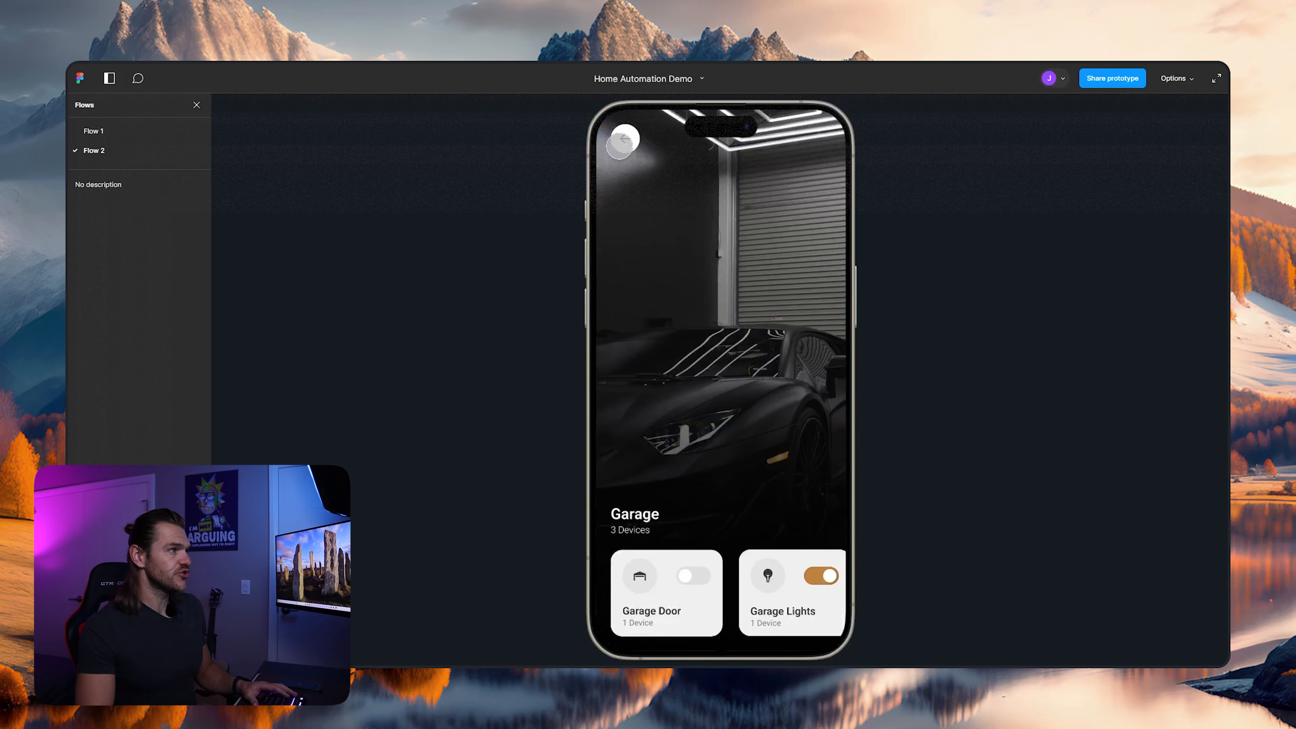
{"action": "left_click", "coordinate": [626, 142]}
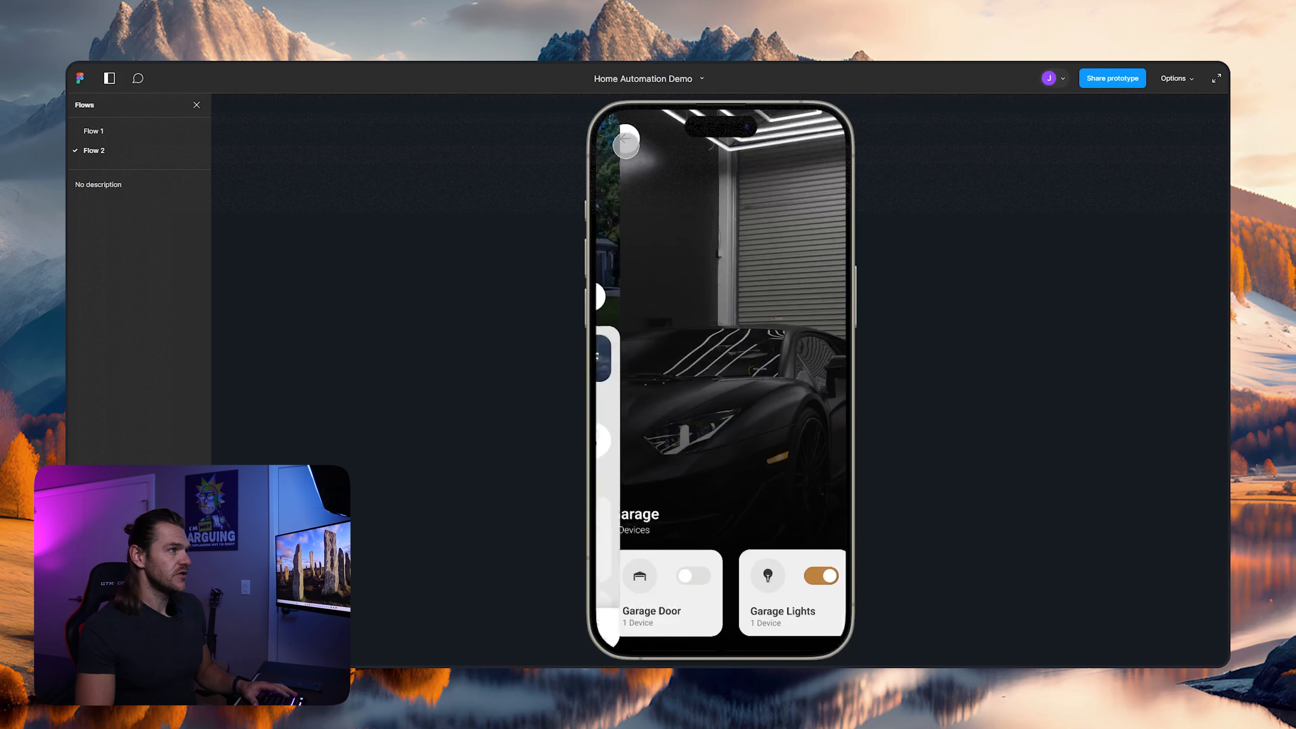